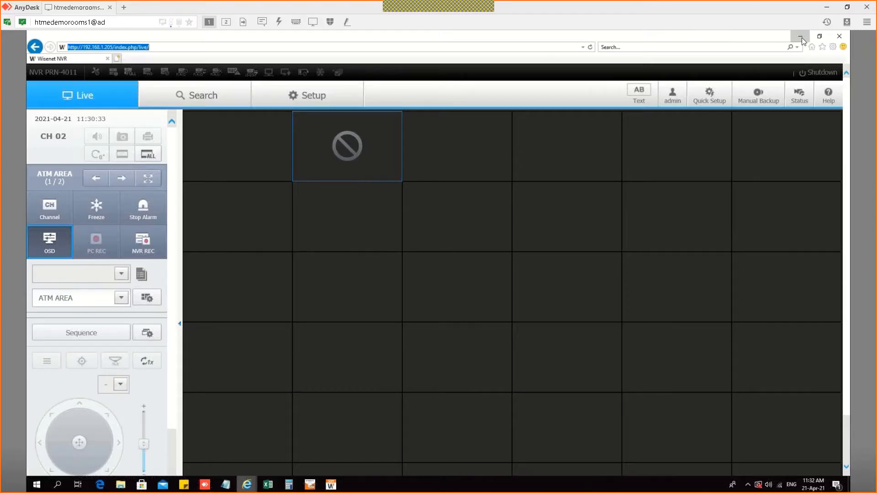
Step: Minimize the browser, collapse the event list, and add a Configuration tab to the console
click(800, 37)
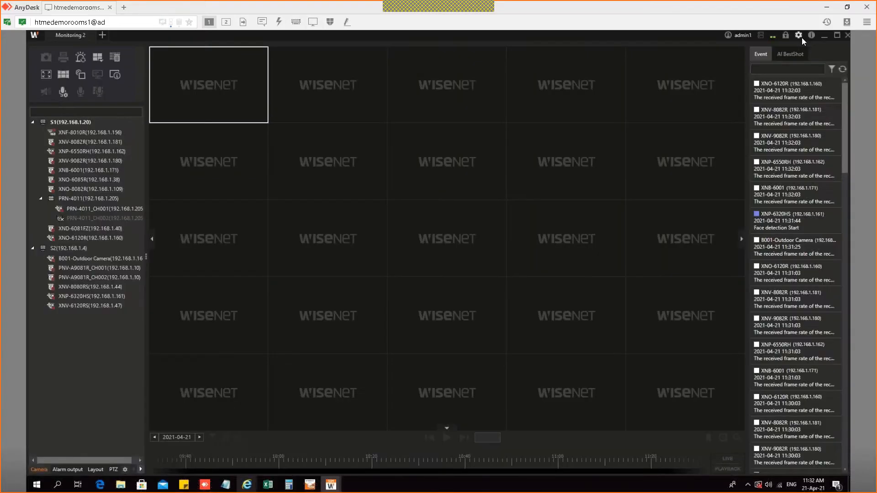
click(742, 239)
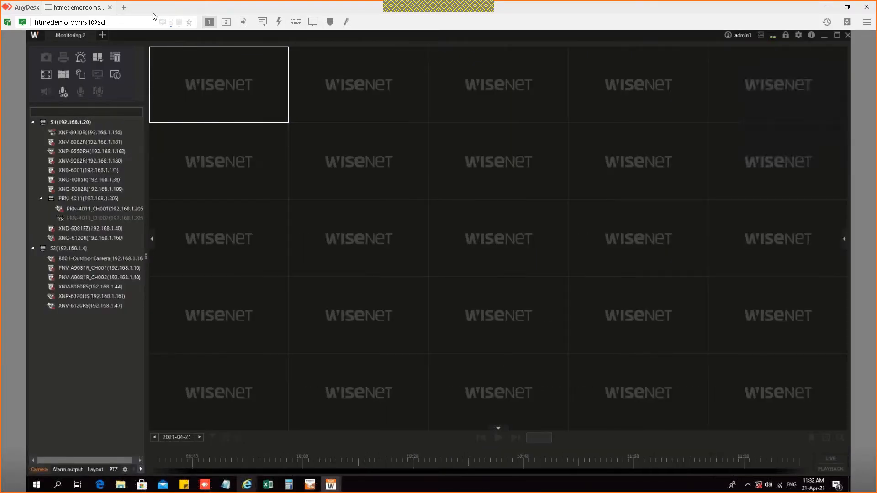
click(102, 36)
click(113, 141)
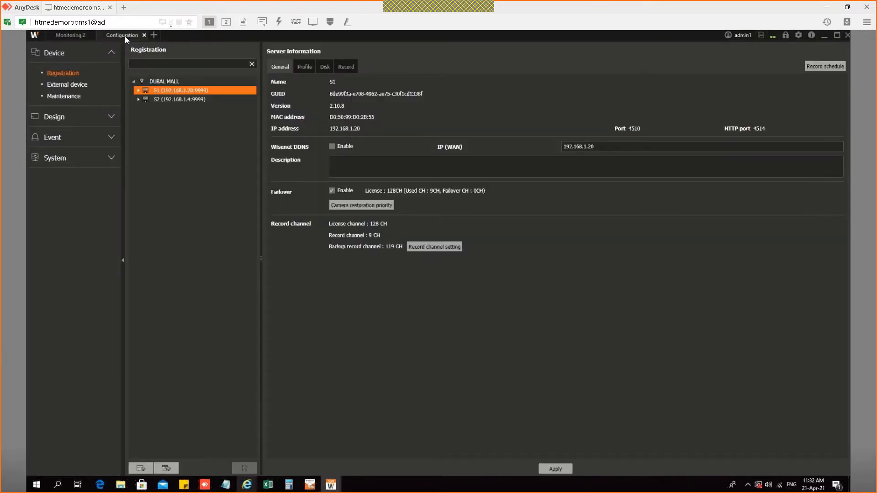
click(154, 35)
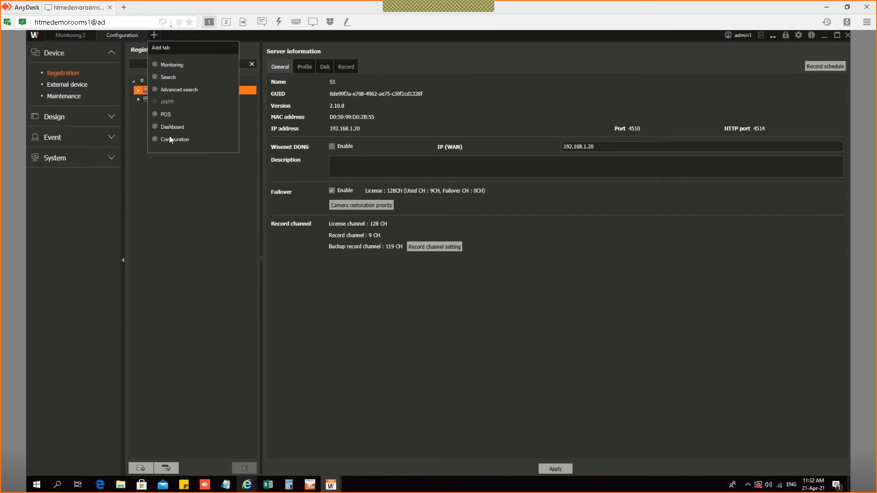
click(169, 139)
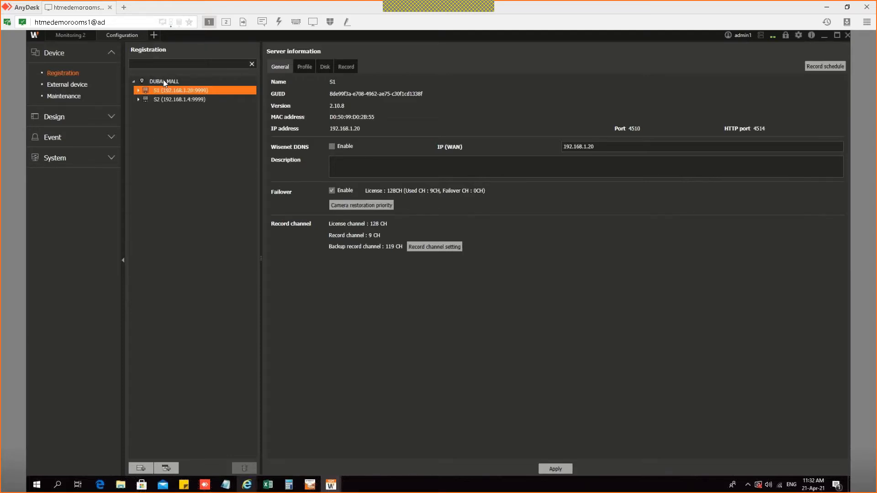
Step: Expand server S1 and delete the PRN-4011 recorder, confirming with Yes
double_click(152, 91)
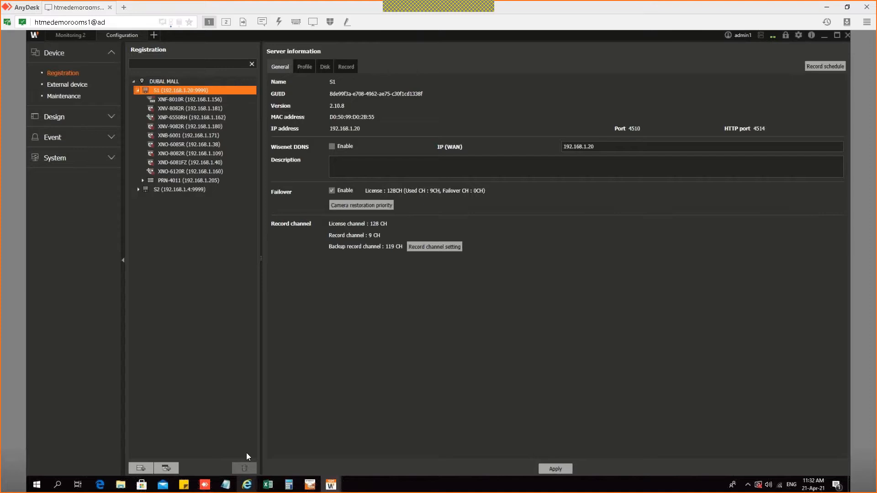
click(188, 180)
click(244, 468)
click(417, 287)
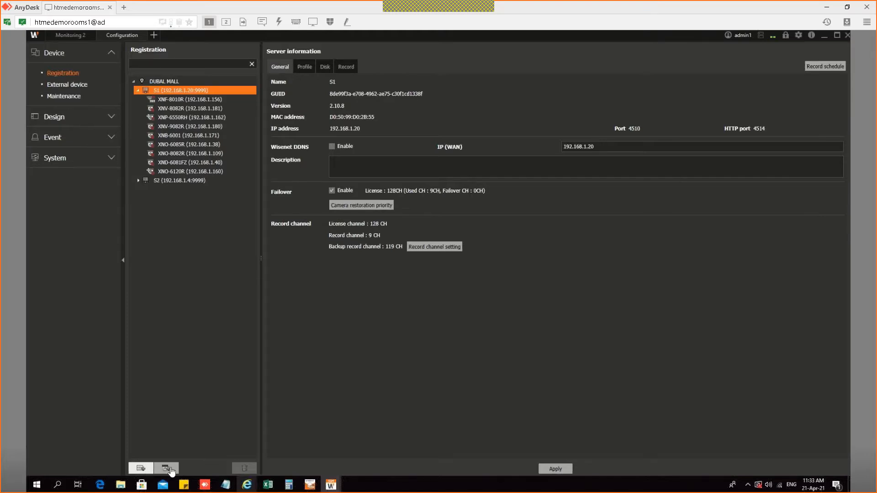
Step: Start device registration and tick the discovered PRN-6410DB4, XRN-1610G and PRN-4011 recorders
click(142, 469)
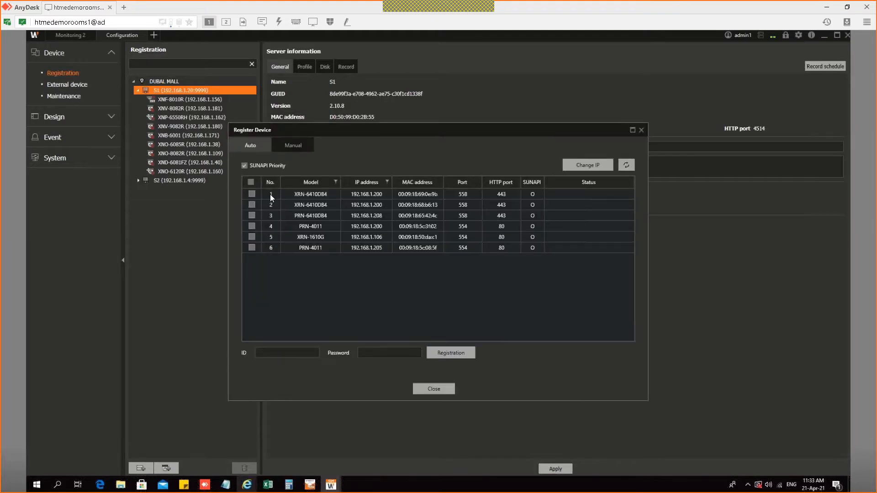
click(319, 203)
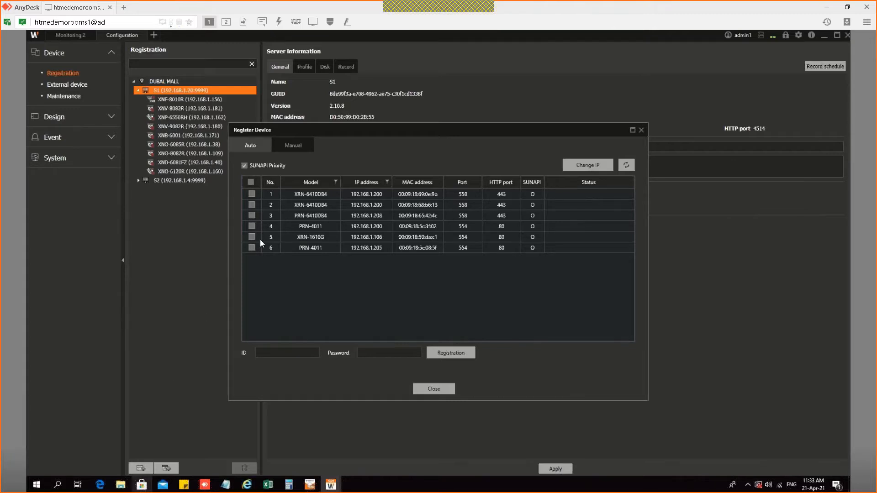
click(252, 215)
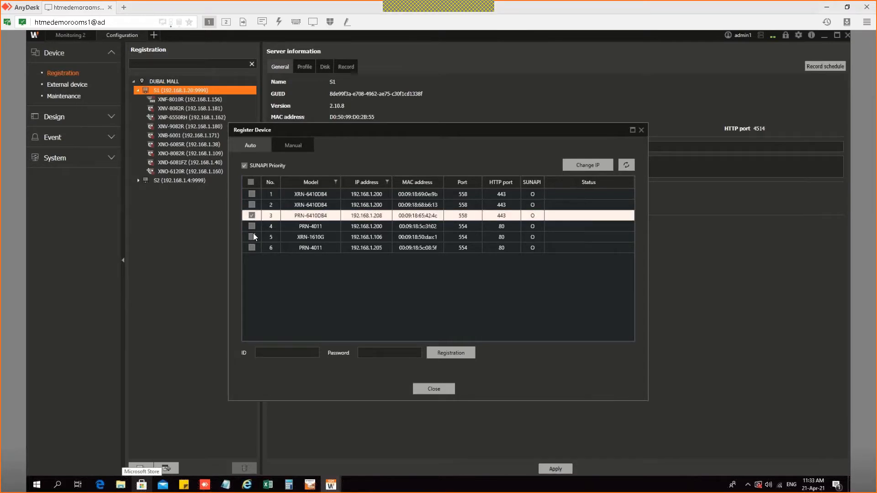
click(253, 234)
click(254, 247)
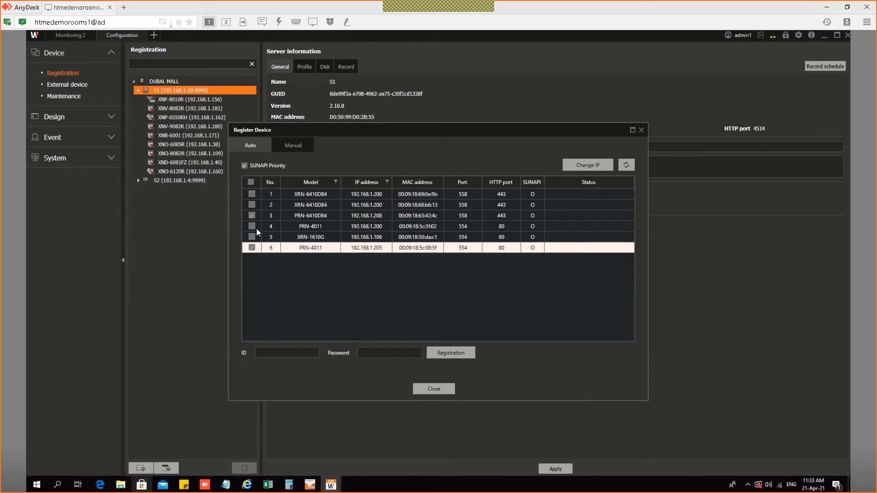
click(251, 226)
click(252, 238)
Step: Register the ticked recorders with ID admin and the password, then dismiss the viewer and close
click(303, 353)
text(a)
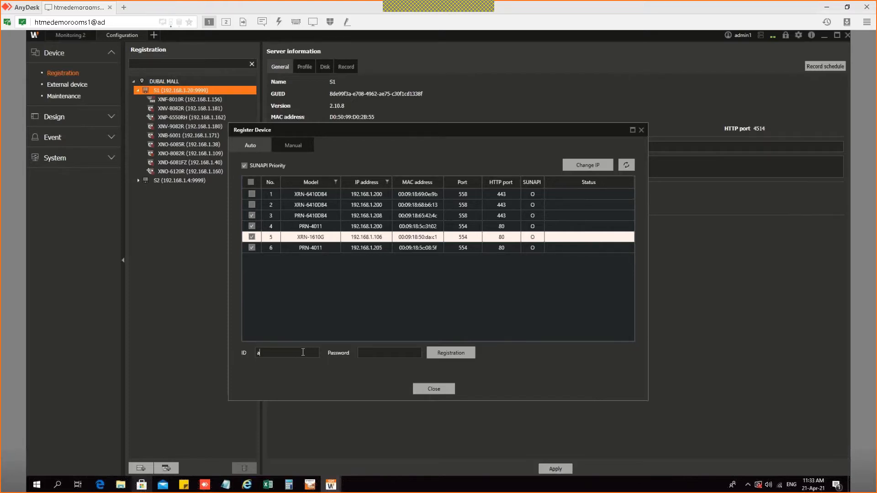
text(dmin)
key(Tab)
text(********)
key(Return)
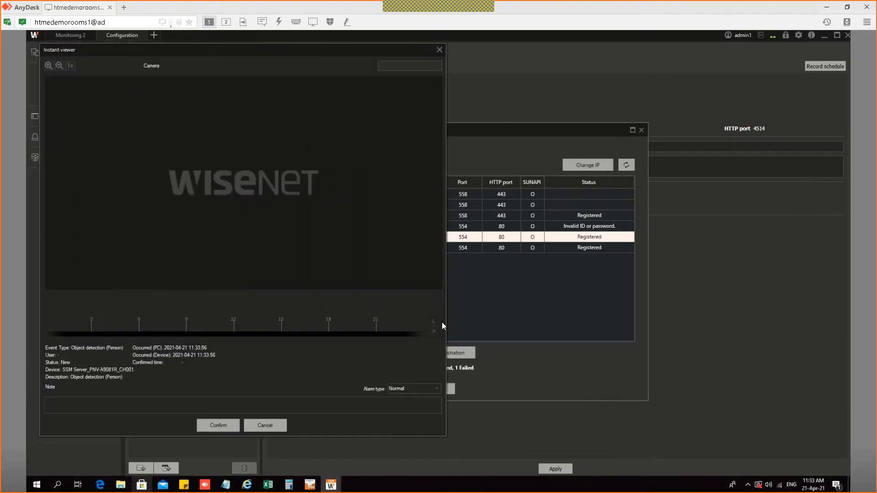
click(440, 53)
click(426, 392)
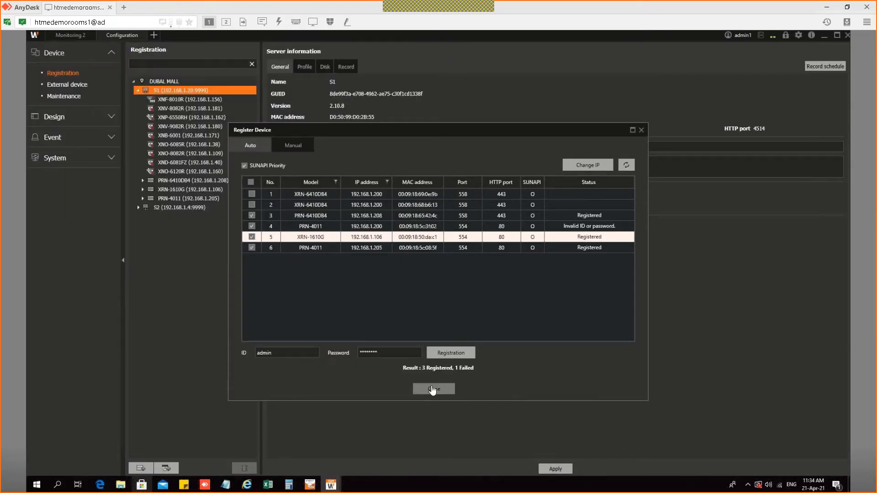
Step: Expand PRN-6410DB4, XRN-1610G and PRN-4011 under S1 to review their channels
click(142, 181)
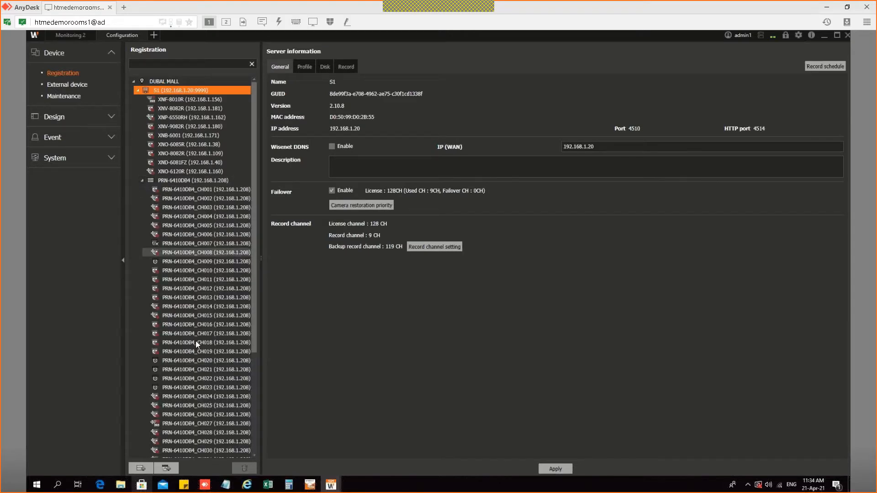
click(143, 181)
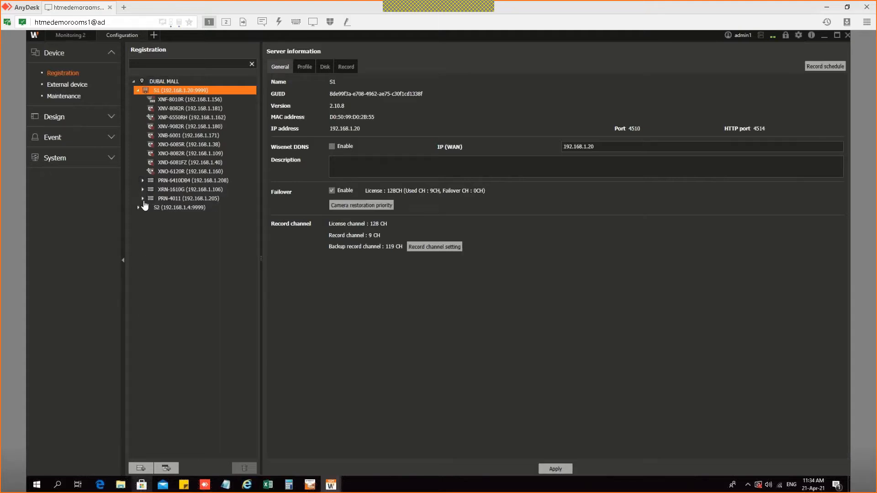
click(143, 190)
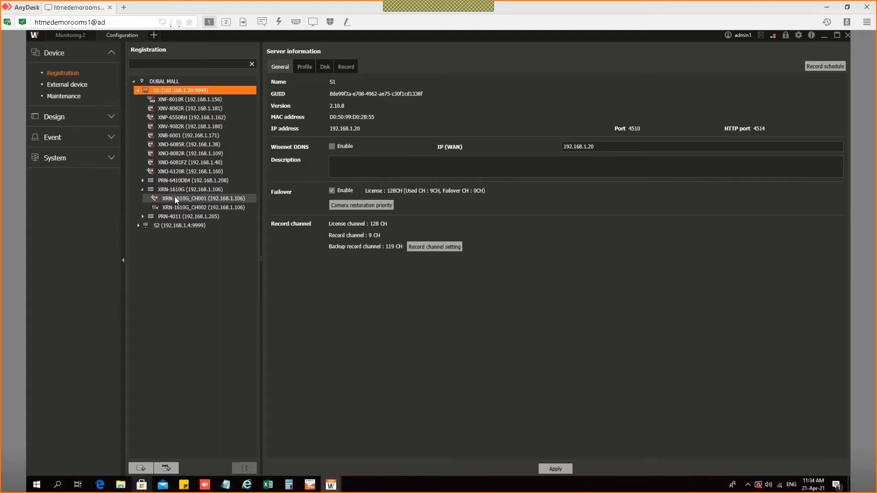
click(142, 217)
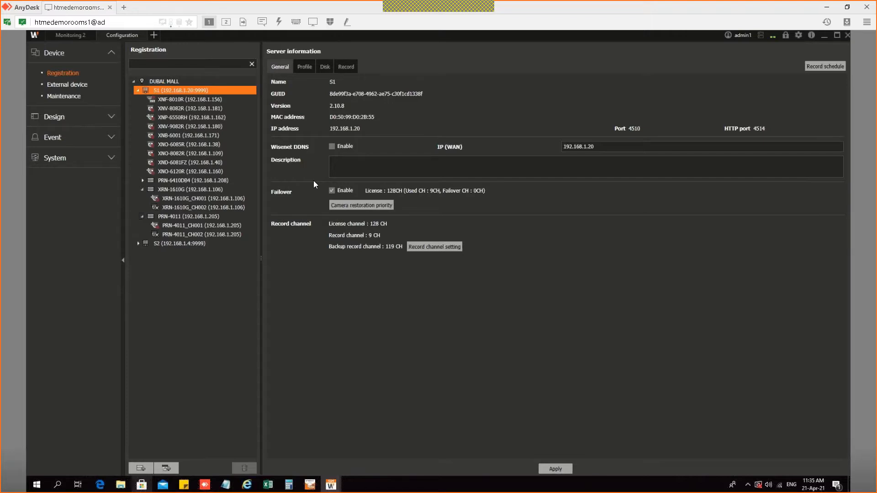
Step: Collapse the PRN-6410DB4 and PRN-4011 channel lists and switch to the Monitoring 2 view
click(142, 181)
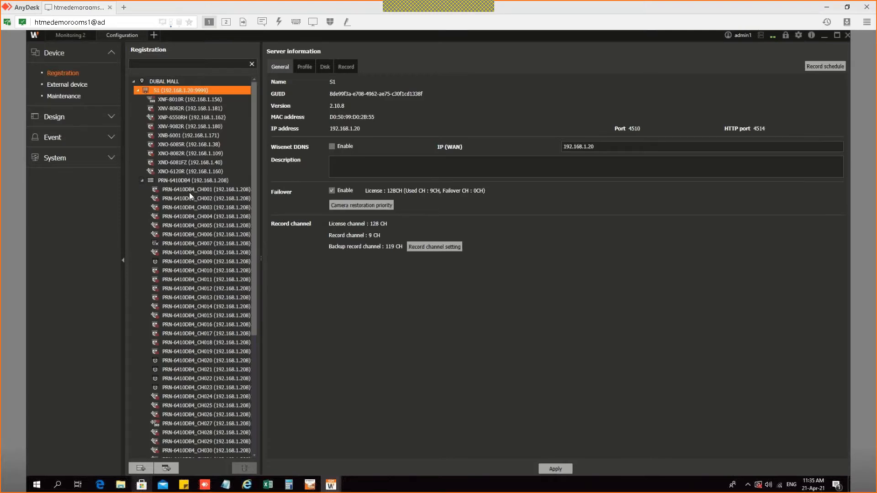
click(142, 180)
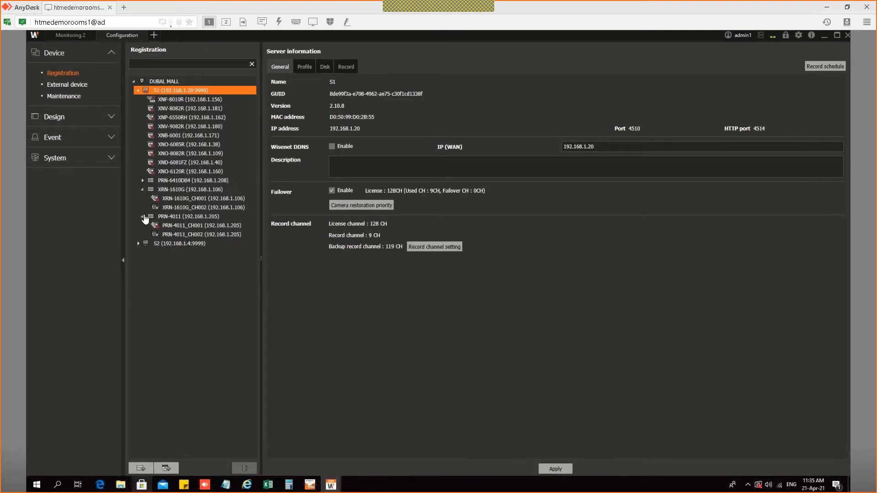
click(142, 216)
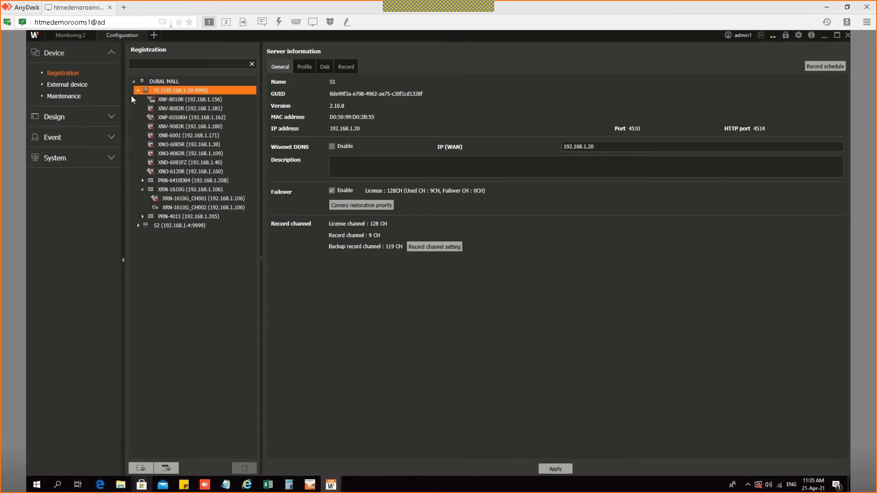
click(73, 35)
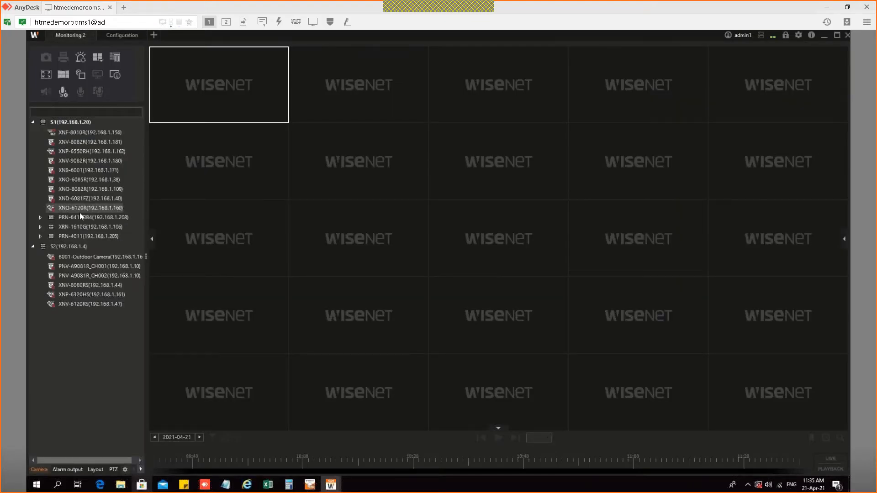
Step: Load PRN-6410DB4 channels CH001–CH025 into the 5x5 monitoring grid
click(86, 218)
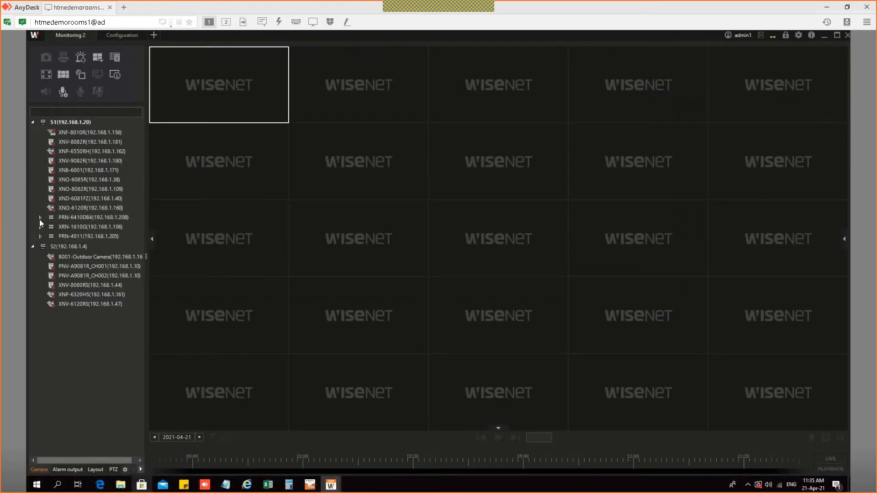
click(40, 218)
click(75, 219)
double_click(73, 221)
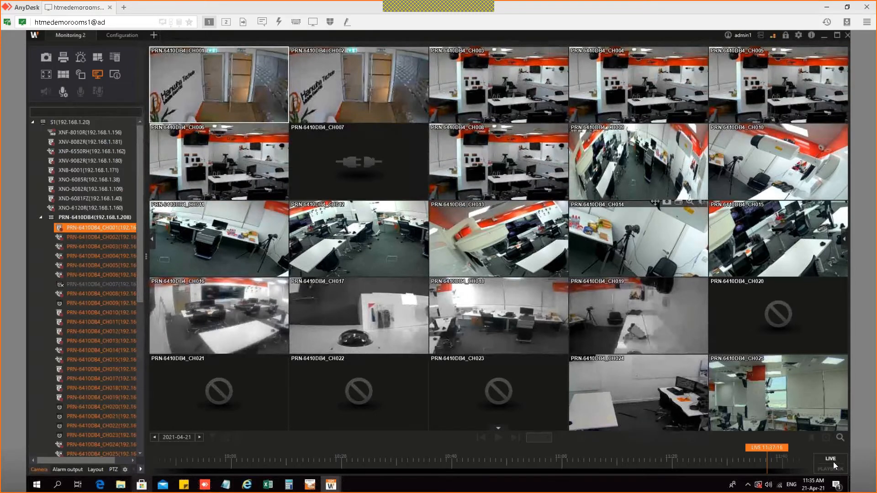
Step: Switch the grid to recorded playback, then choose to remove all video tiles
click(833, 465)
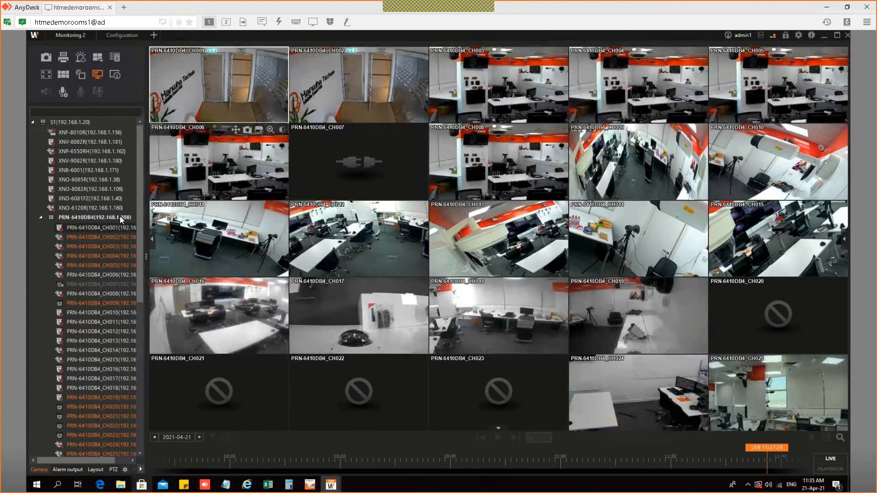
click(43, 218)
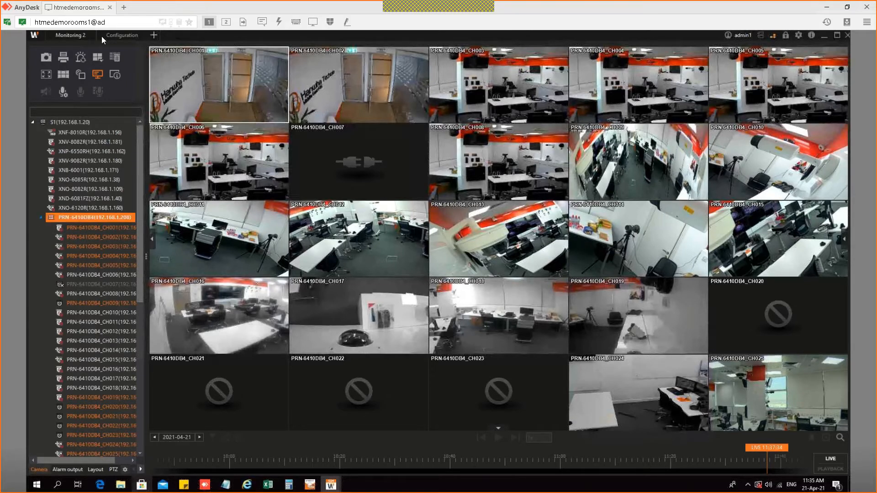
click(117, 62)
Step: Confirm clearing the grid, then show CH001 from PRN-6410DB4, XRN-1610G and PRN-4011
click(417, 278)
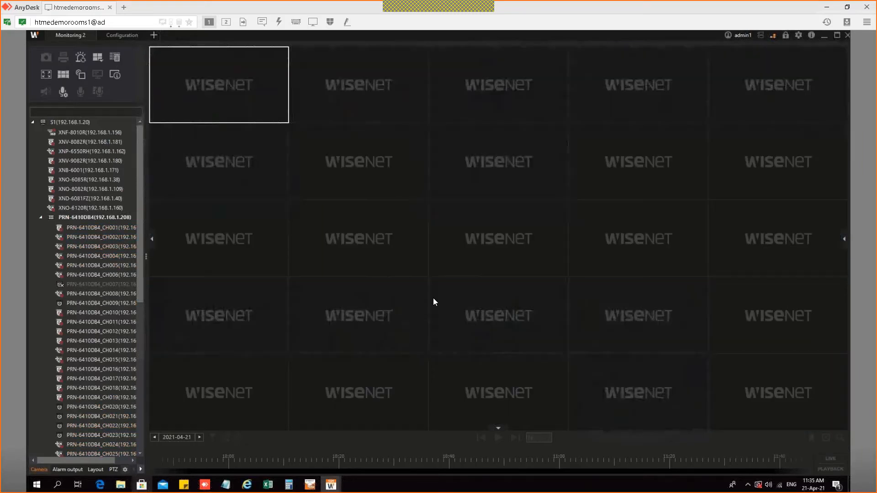
click(111, 226)
drag(111, 227, 189, 97)
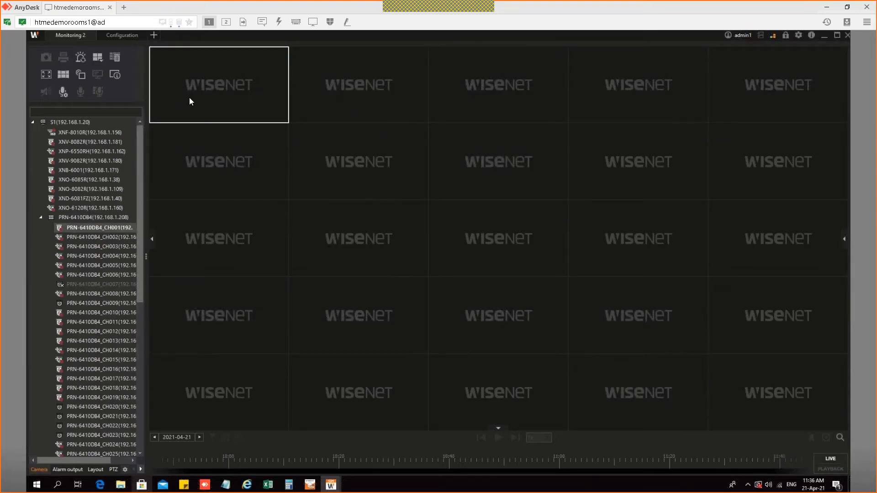
click(41, 218)
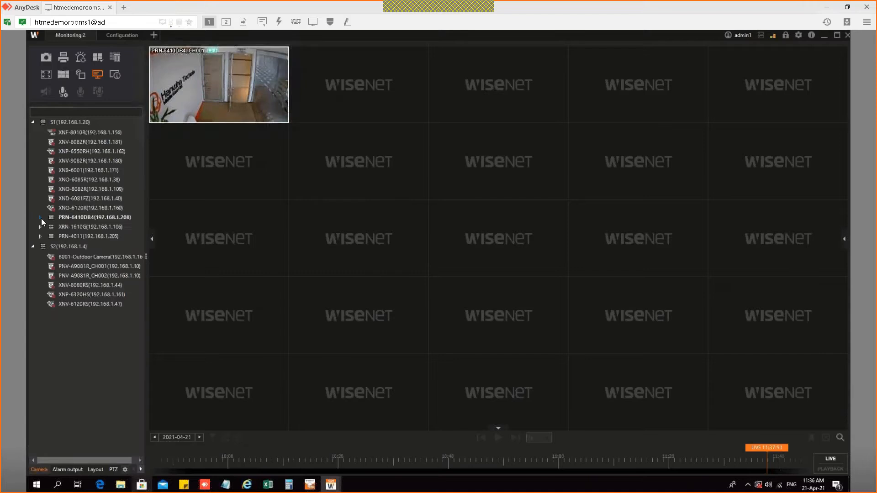
click(40, 227)
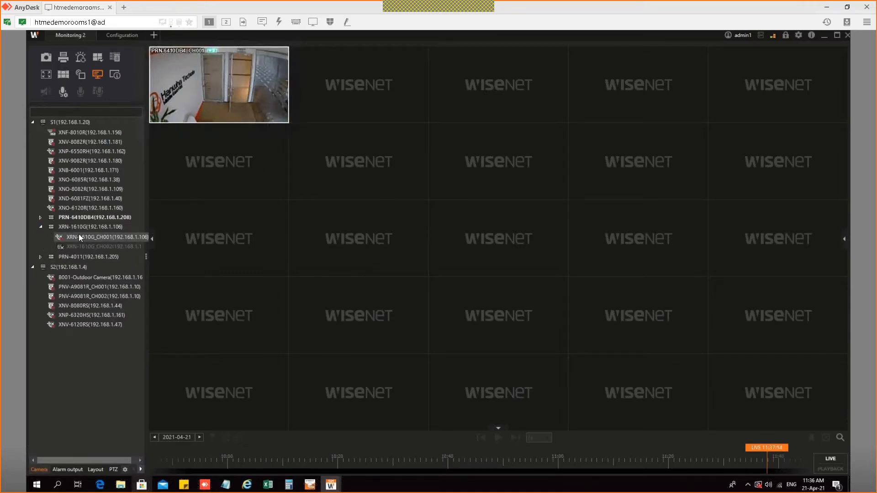
double_click(79, 236)
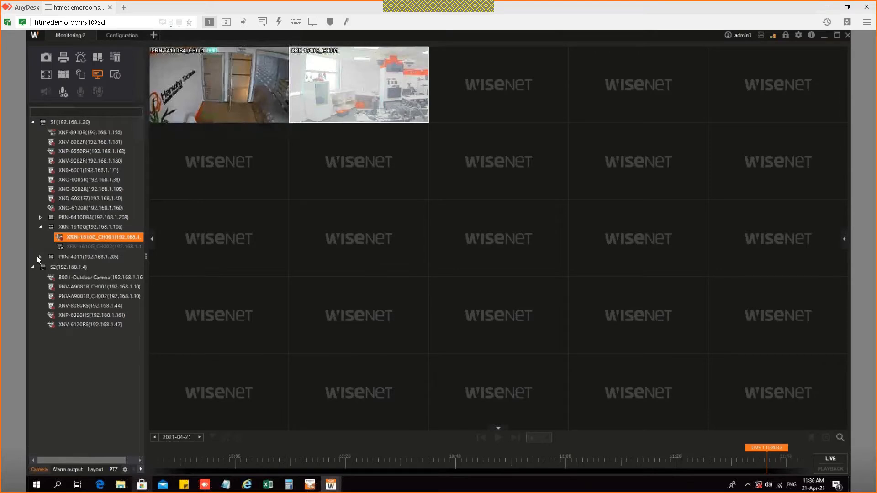
click(41, 256)
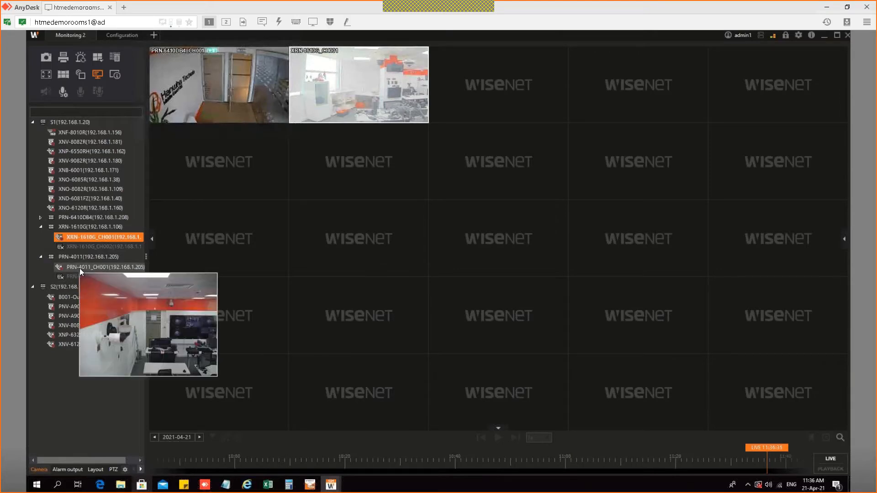
double_click(79, 268)
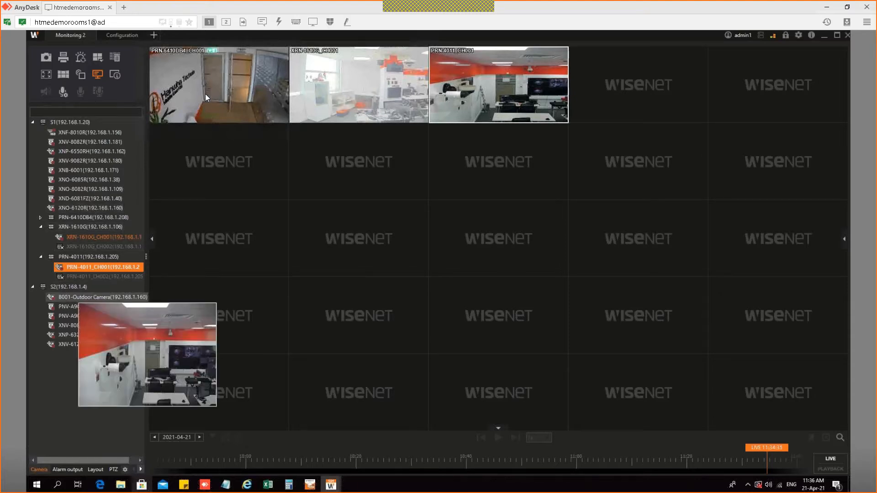
Step: Switch the grid to recorded playback, then close the console and minimize to the desktop
click(829, 469)
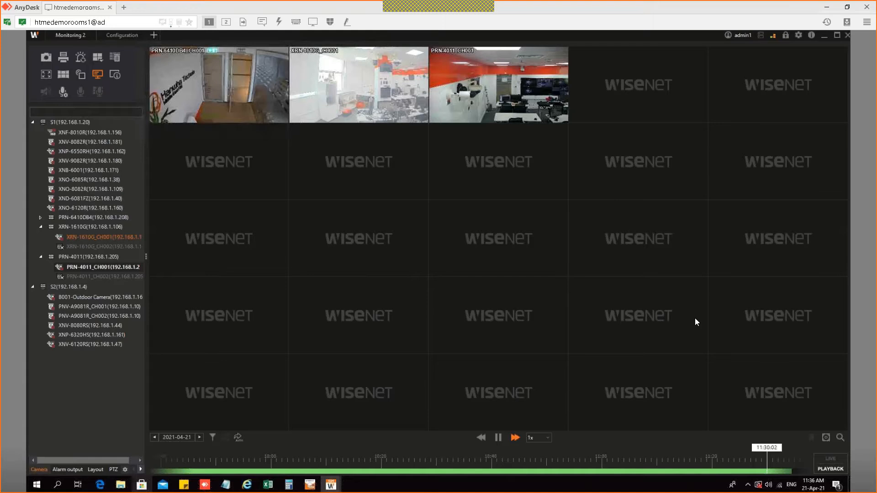
click(122, 35)
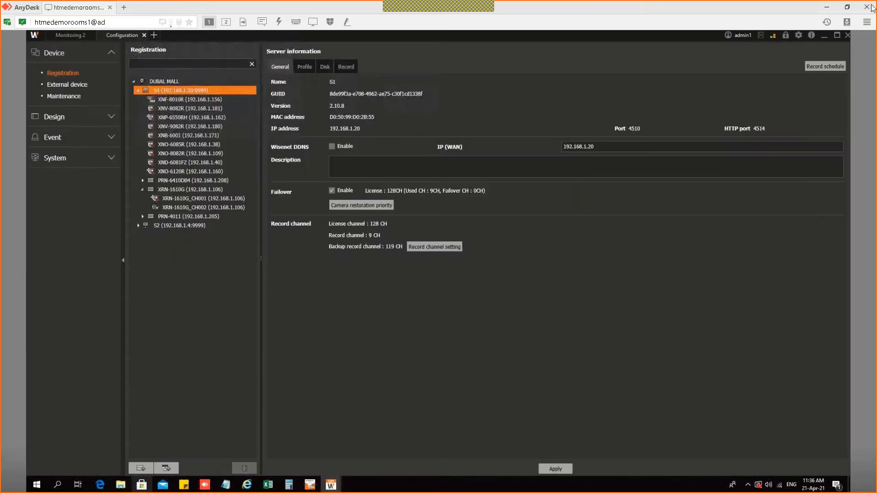
click(824, 36)
click(823, 36)
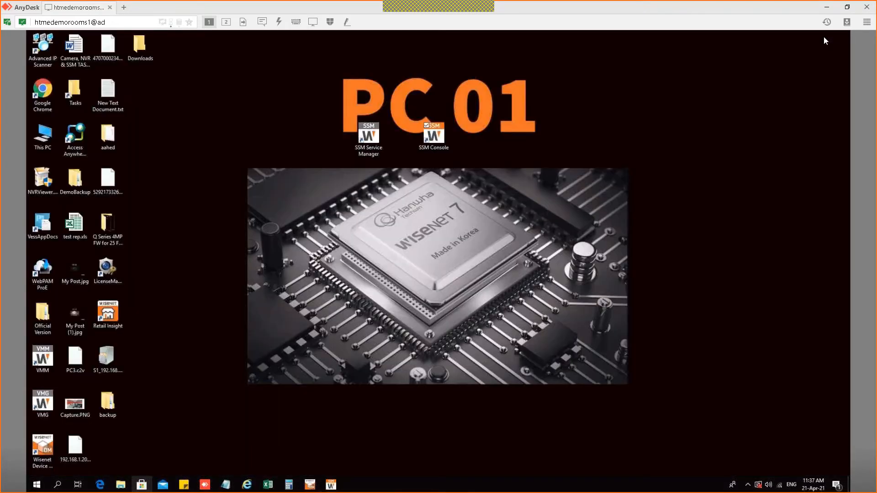
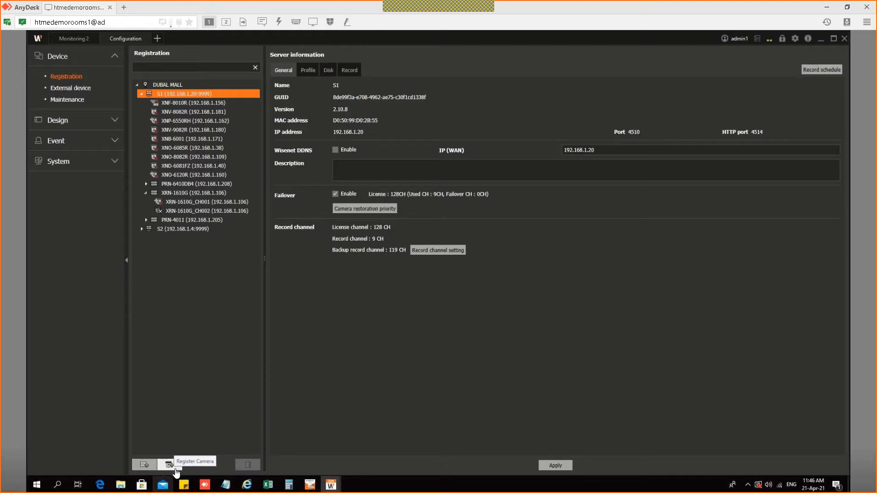
Step: Open the Register Camera list of discovered Wisenet cameras for server S1
click(169, 464)
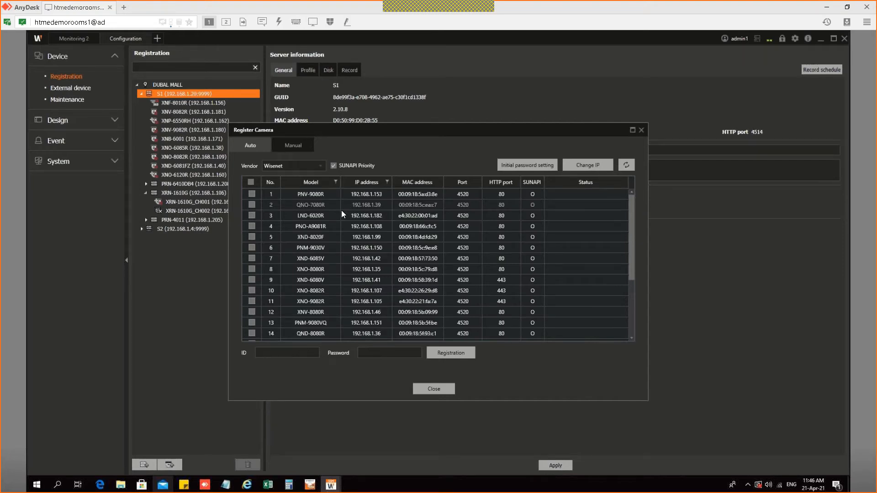
Step: Register XNV-8080R and QNV-6082R to S1 with ID admin and the camera password
scroll(303, 306, down, 3)
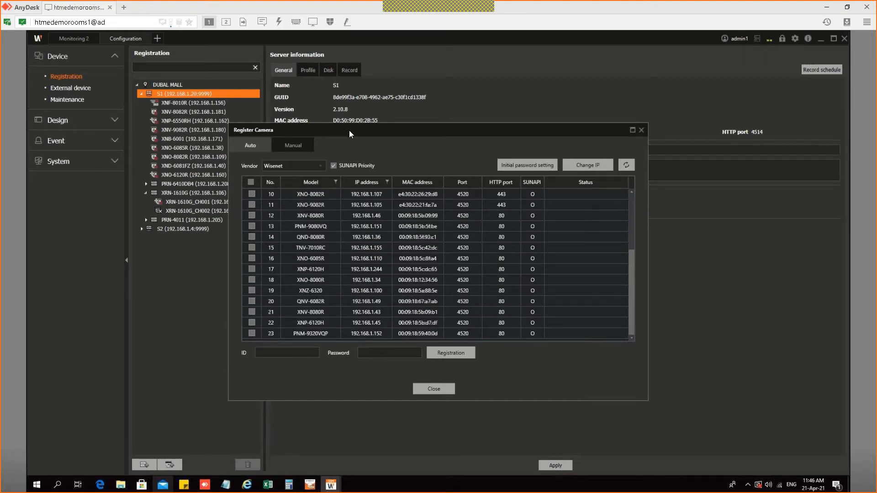
drag(351, 134, 626, 125)
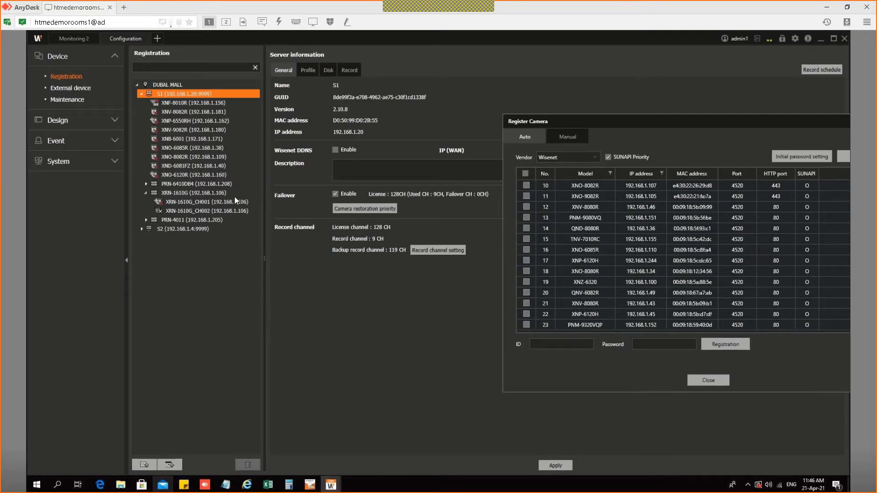
click(526, 303)
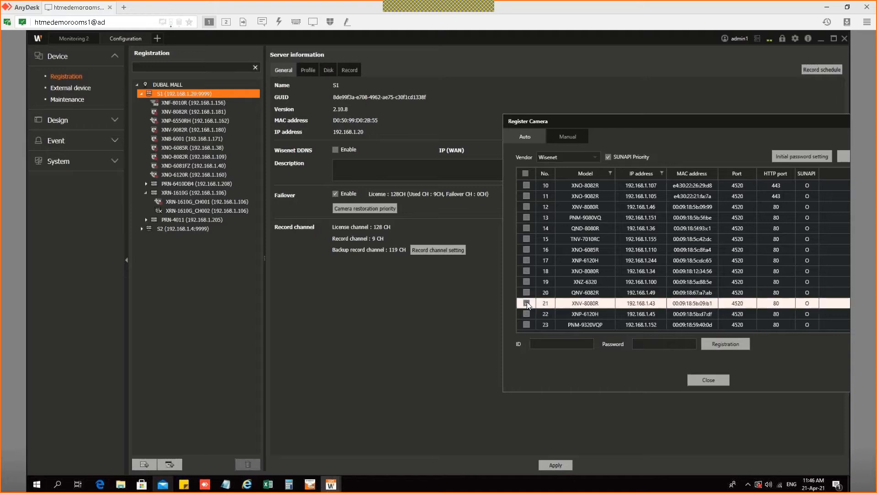
click(527, 293)
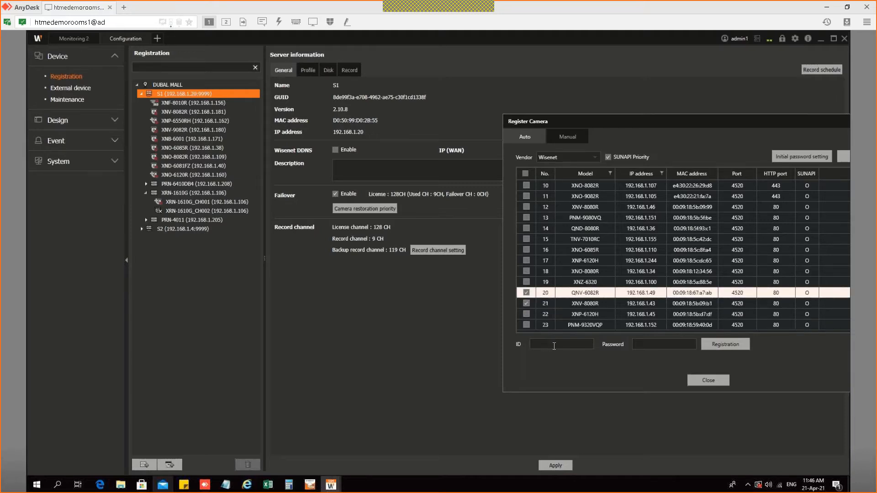
text(admin)
key(Tab)
text(********)
click(715, 350)
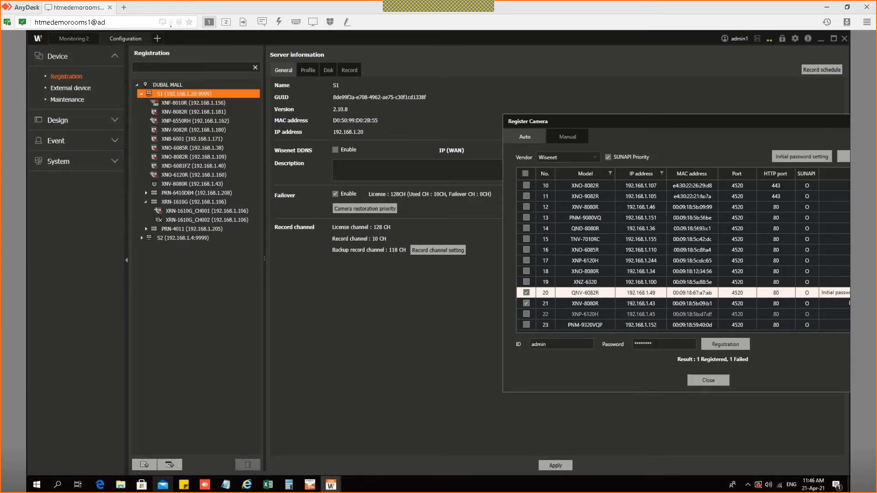
Step: Untick the failed QNV-6082R and register the XNO-8080R camera at 192.168.1.34
drag(682, 122, 626, 124)
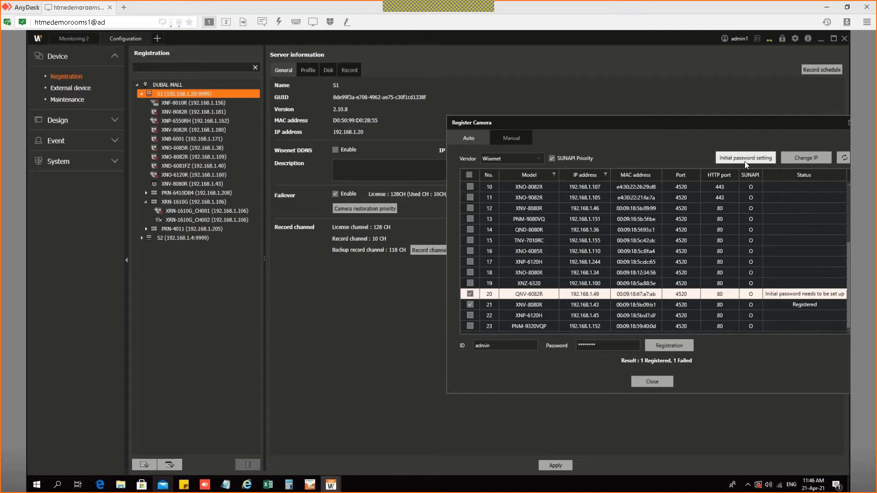
click(471, 294)
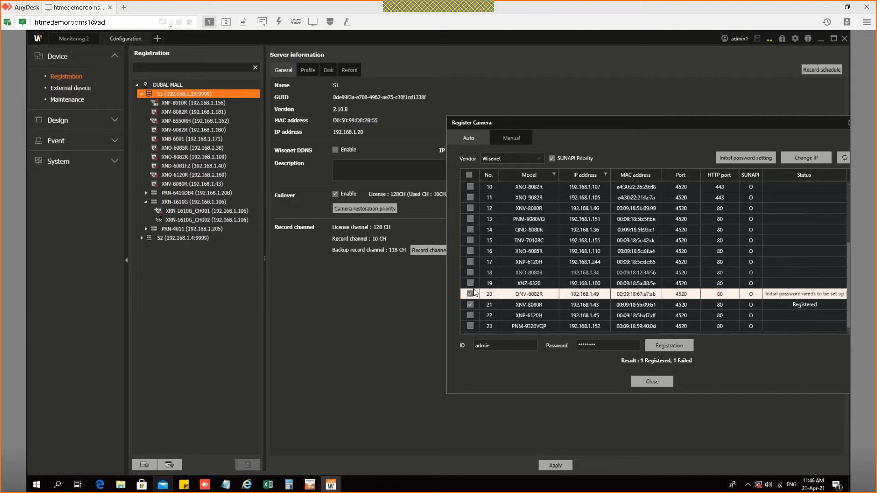
click(470, 294)
click(471, 273)
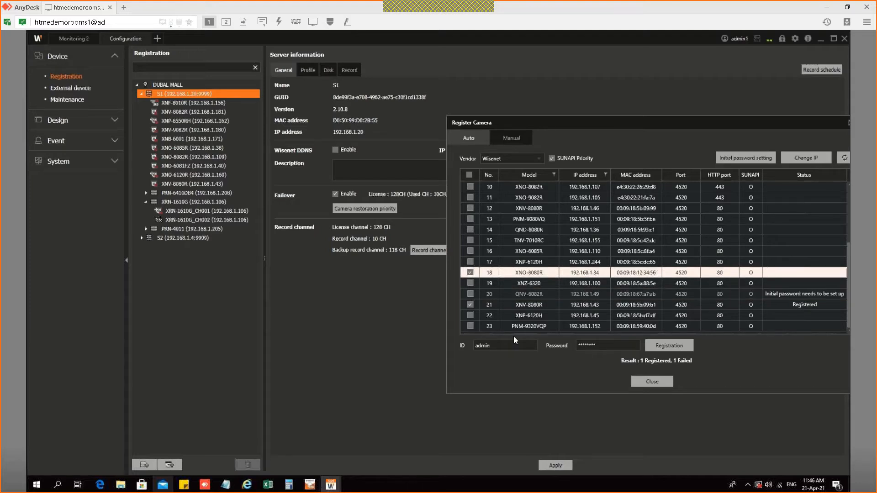
click(670, 347)
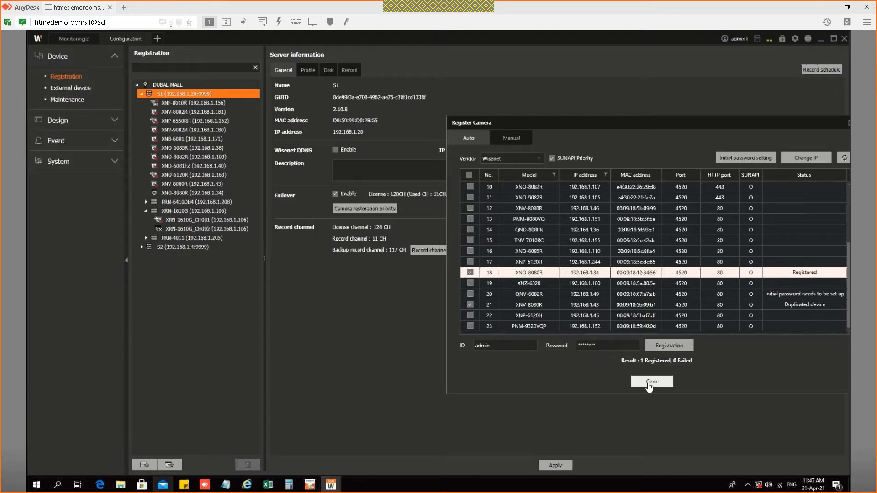
Step: Close Register Camera and remove the XNO-8080R camera from server S1
click(652, 382)
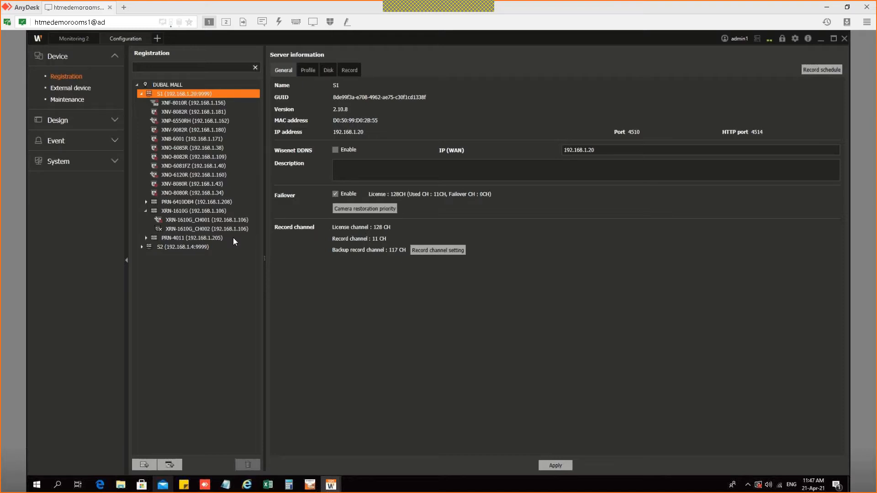
right_click(177, 193)
click(249, 300)
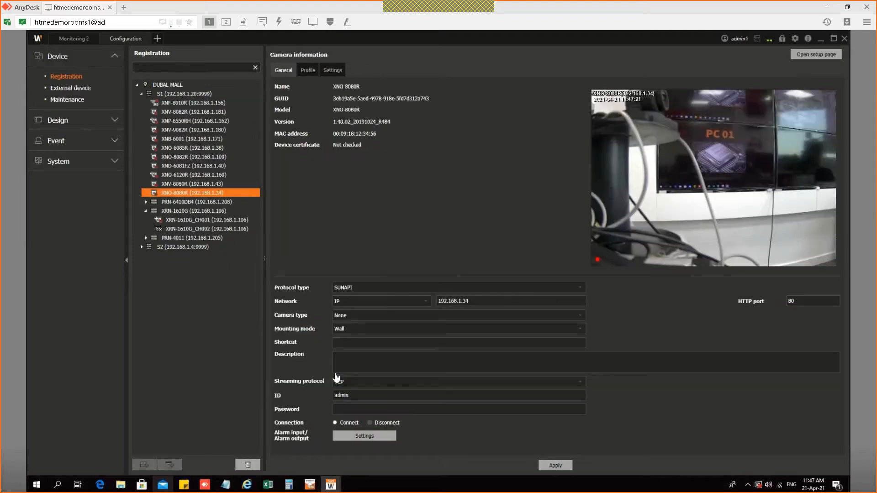
click(419, 293)
Step: Show server S1's disk information, with disks D, E and F set to Record
click(171, 93)
click(161, 94)
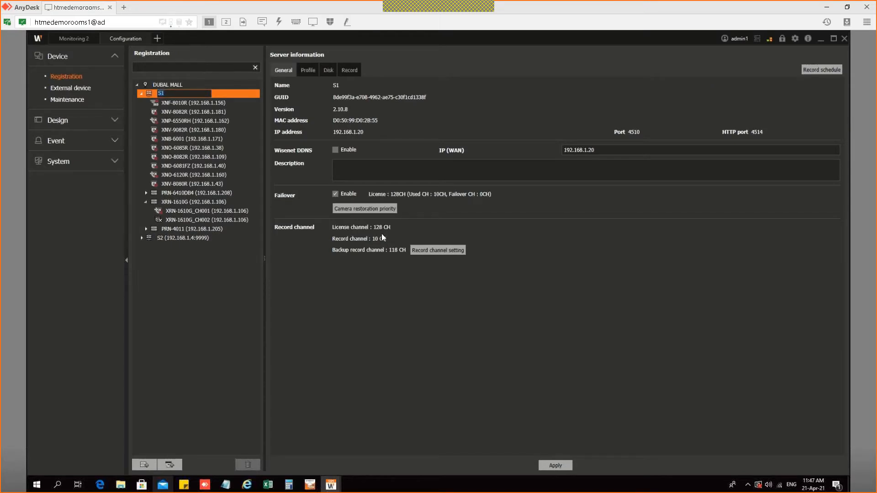
click(206, 139)
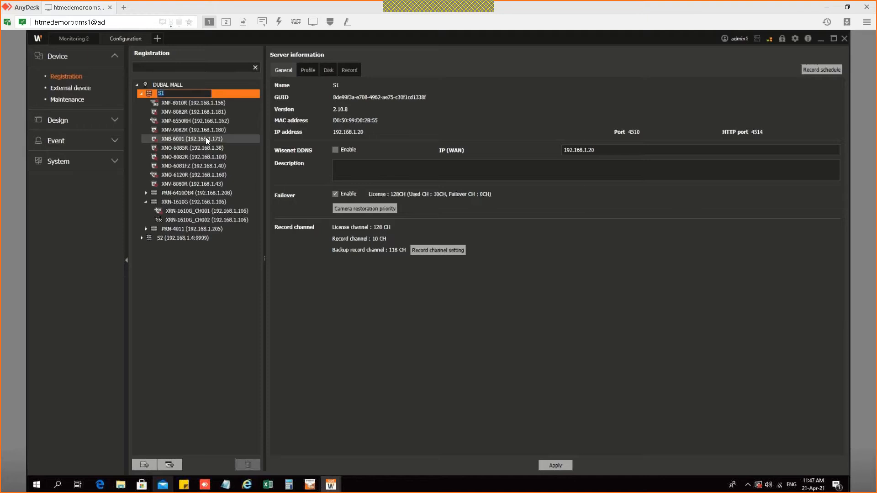
click(190, 95)
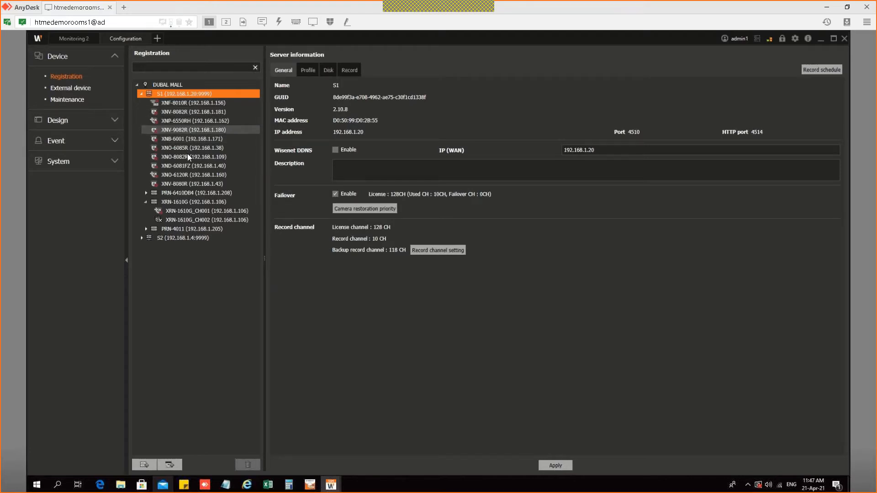
click(334, 74)
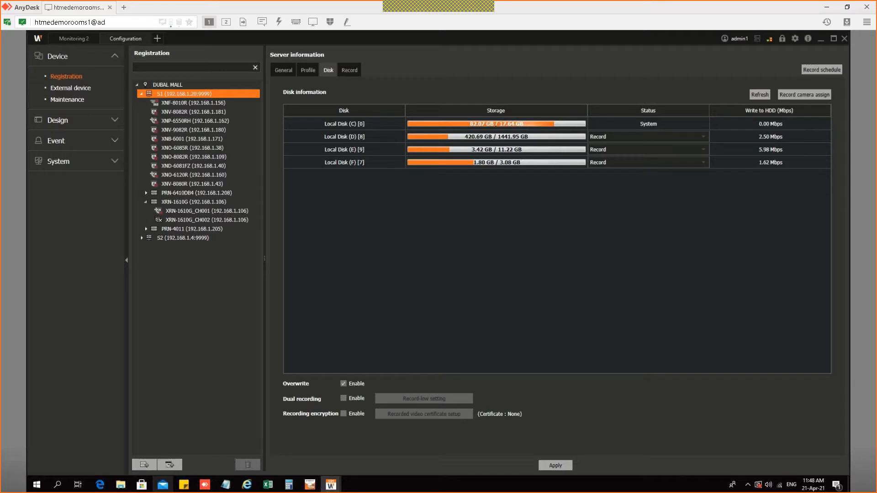
Step: Cancel disabling failover on S1, then open Register Device listing XRN-6410DB4 and PRN-4011
click(169, 83)
click(176, 95)
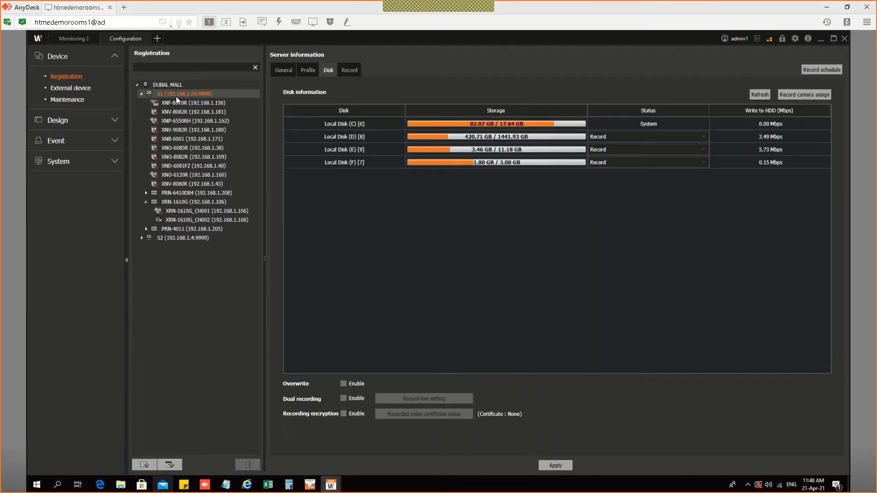
click(283, 71)
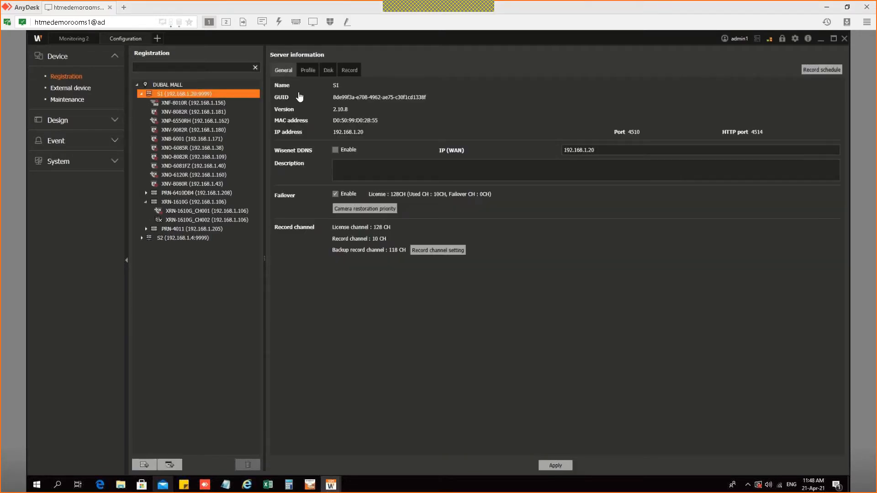
click(336, 194)
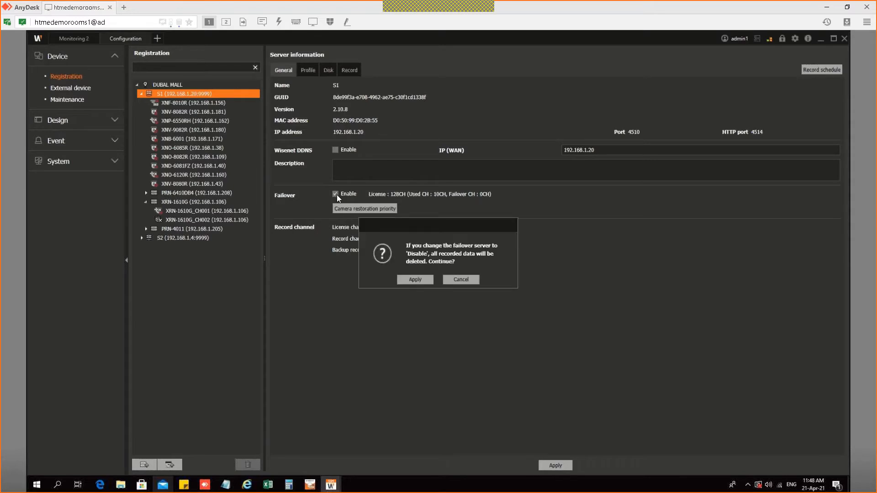
click(459, 281)
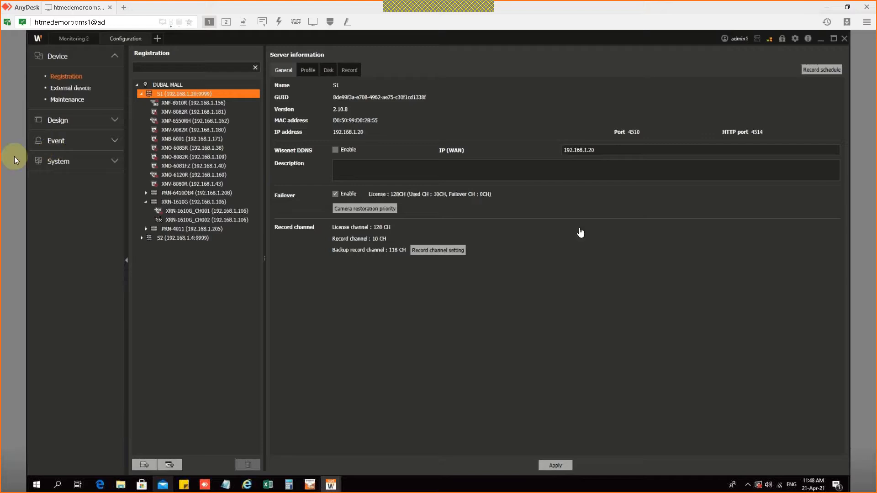
click(144, 464)
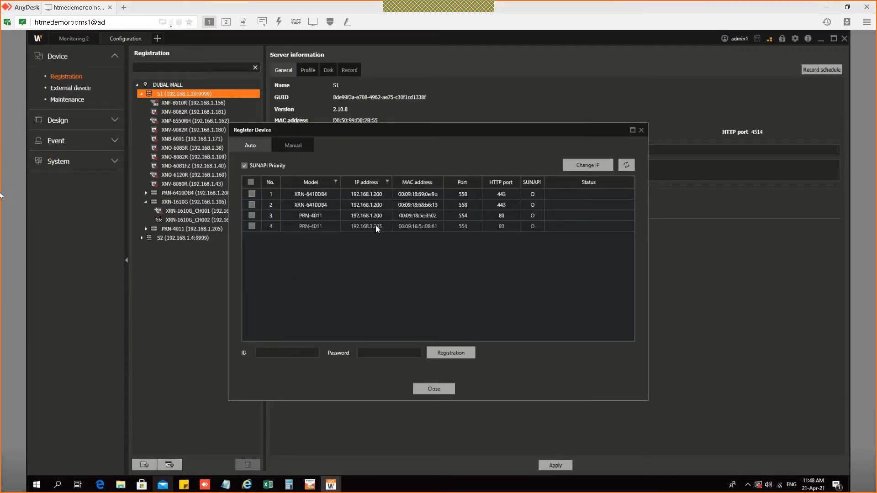
click(374, 225)
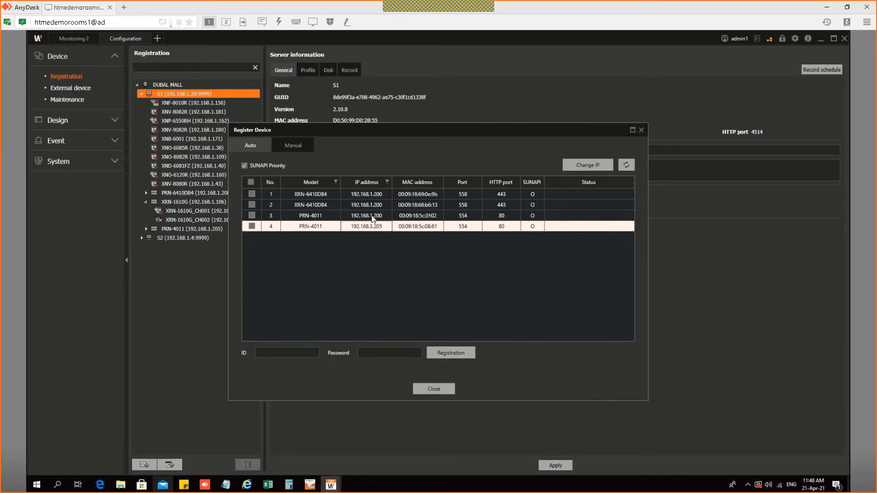
click(375, 218)
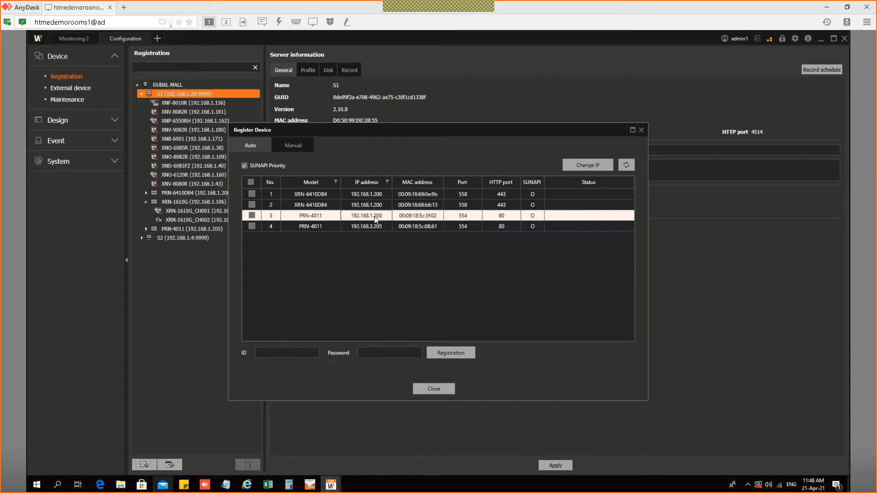
click(438, 393)
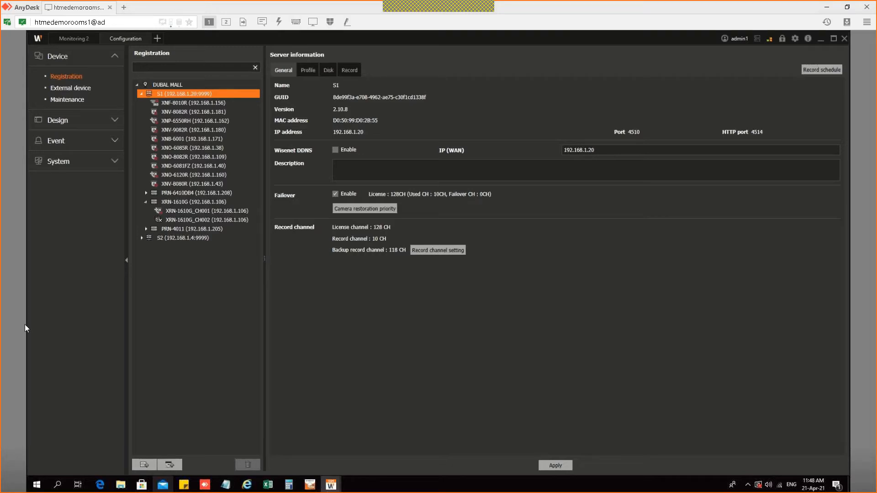
click(144, 466)
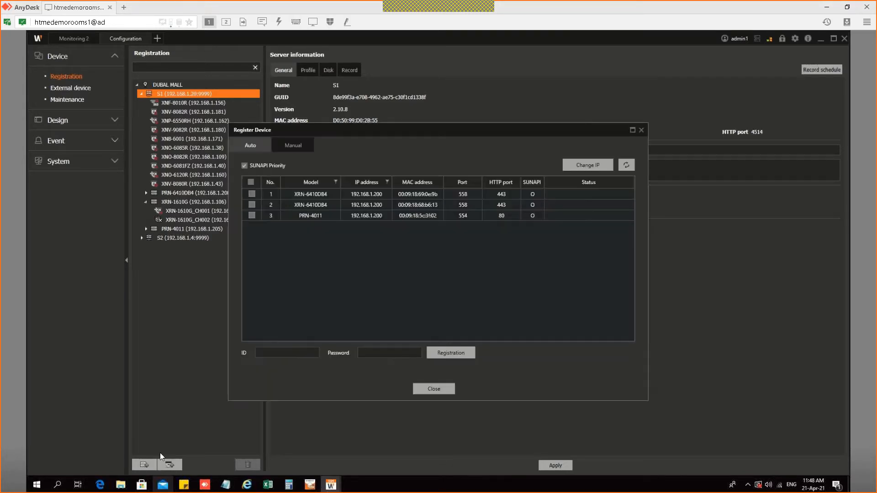
Step: In Manual registration, keep Wisenet Recorder, try Wisenet DDNS then revert to IP, and close
click(290, 146)
click(311, 211)
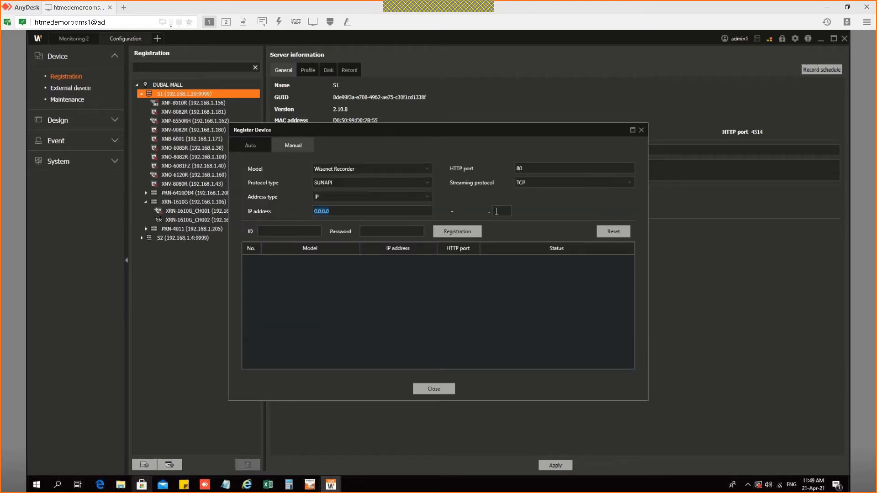
click(359, 170)
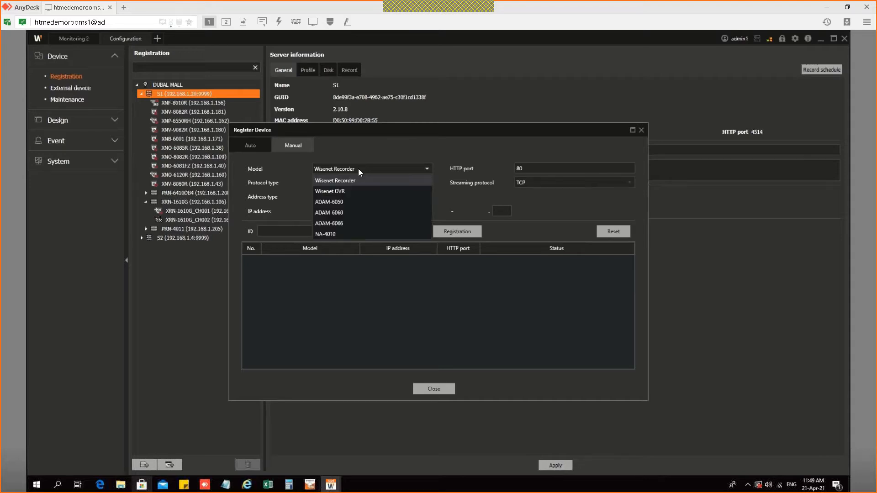
click(287, 179)
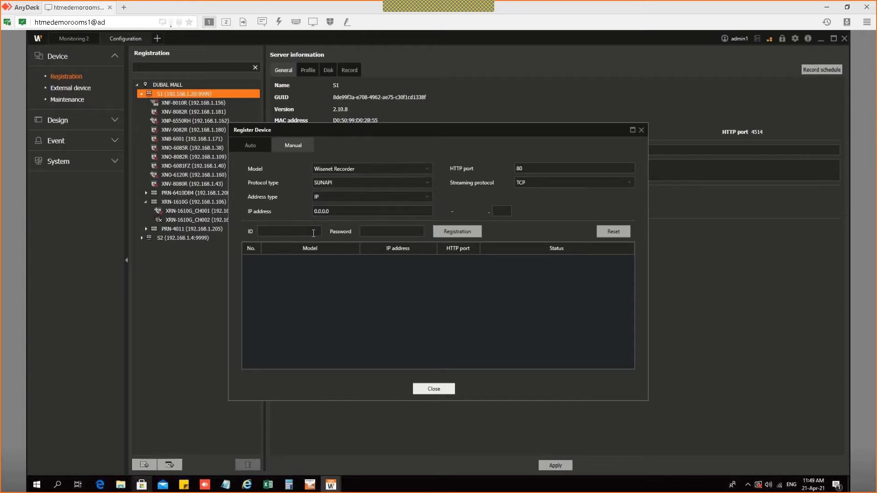
click(346, 197)
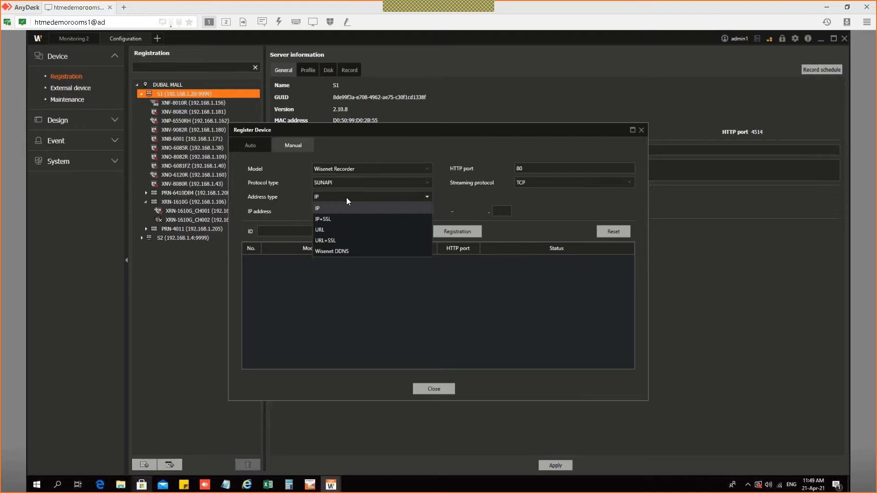
click(346, 251)
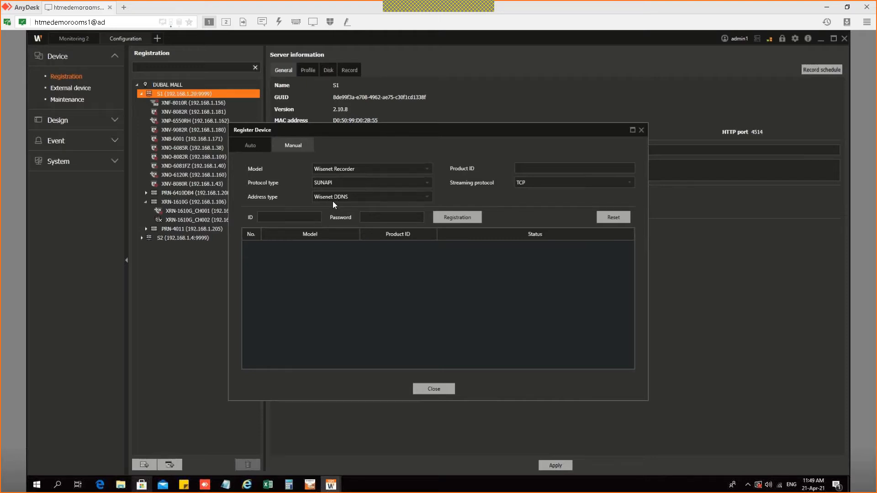
click(333, 196)
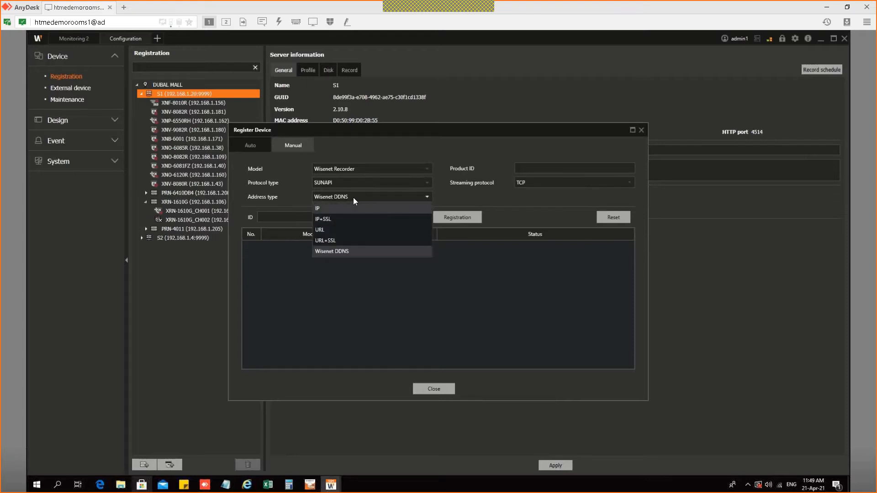
click(342, 209)
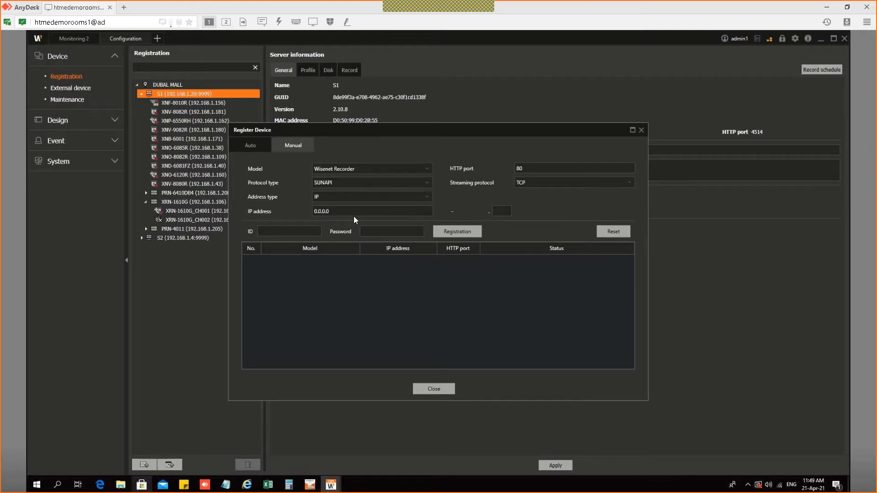
click(434, 389)
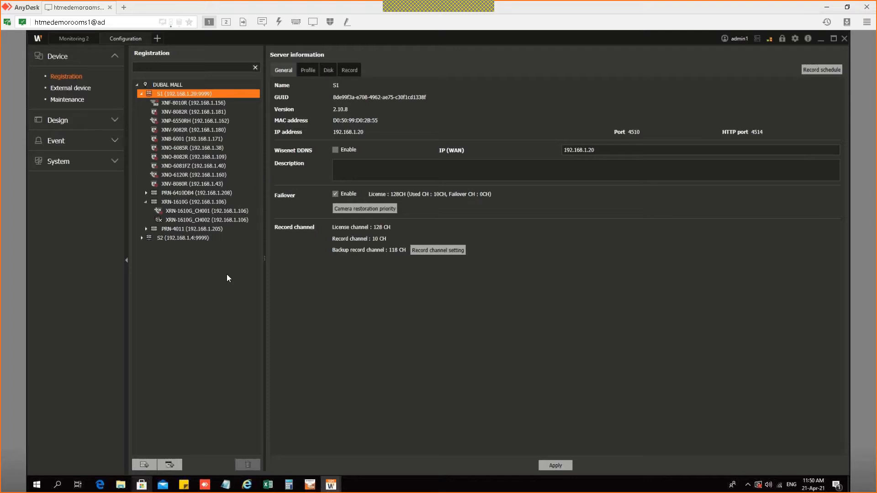
click(170, 465)
click(295, 145)
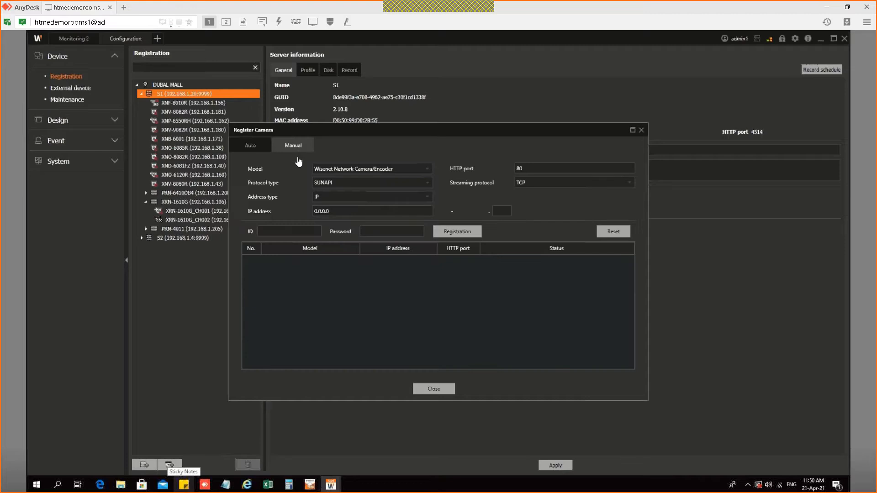
click(259, 146)
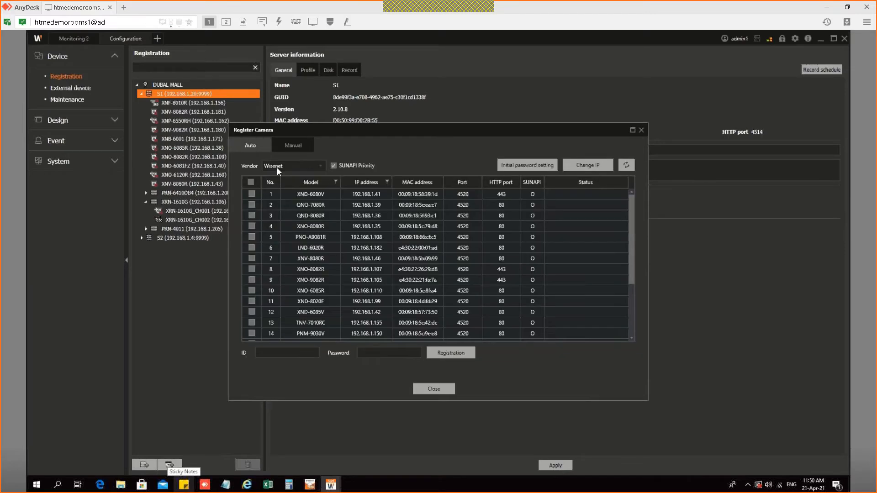
click(279, 166)
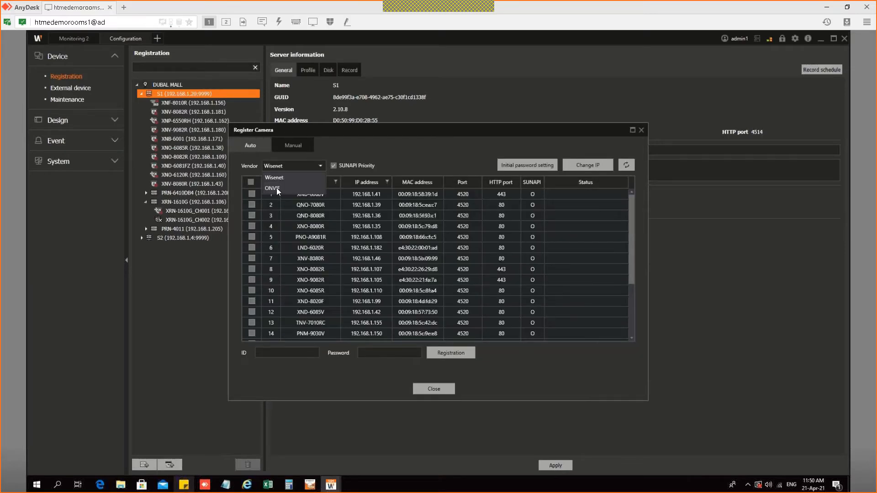
click(276, 187)
click(294, 145)
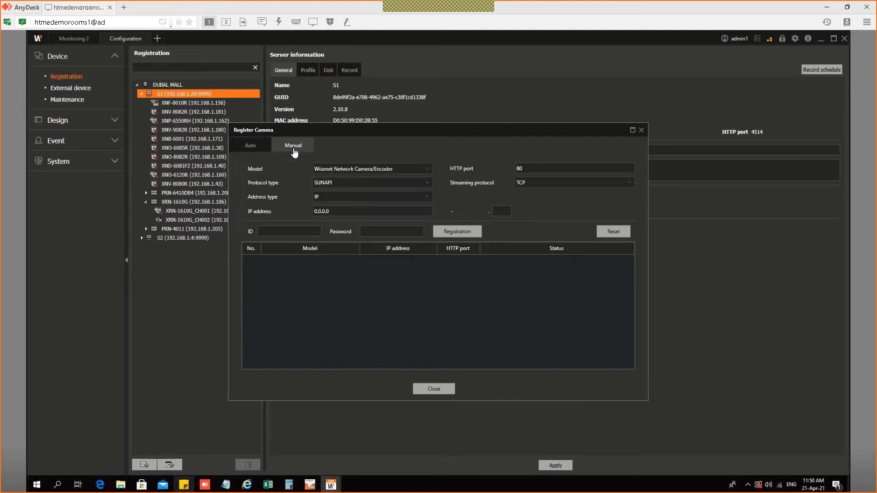
click(361, 169)
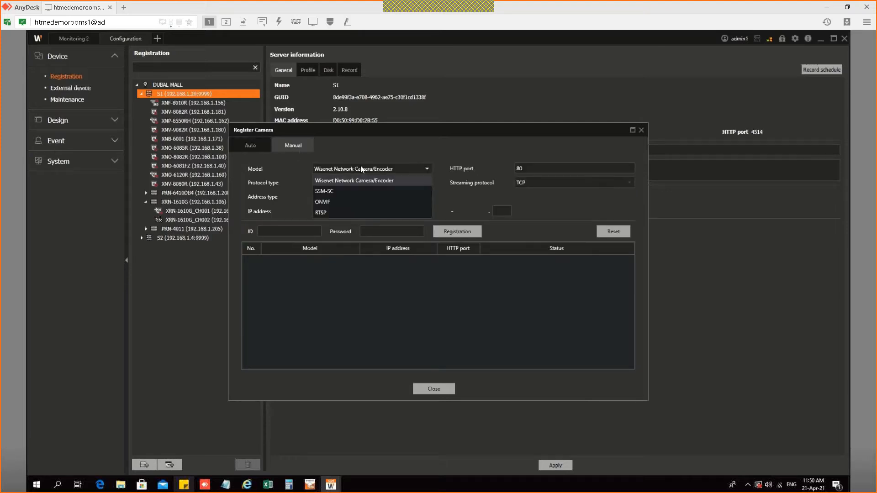
click(330, 202)
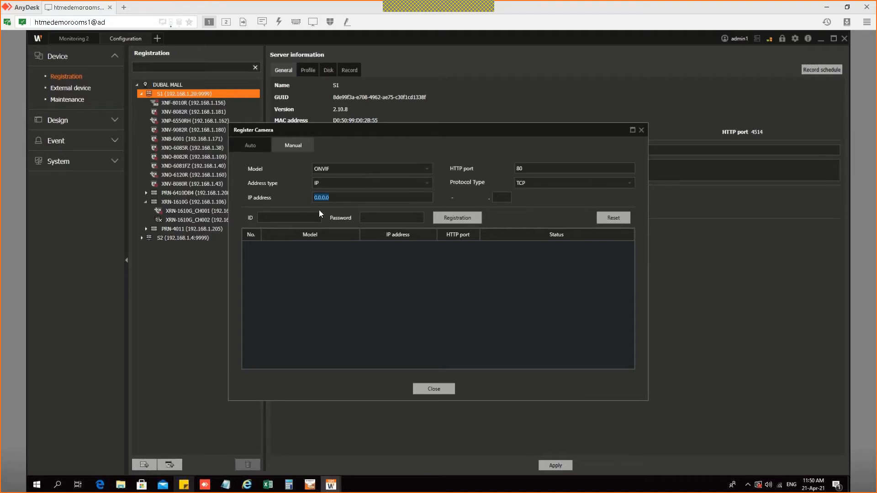
click(345, 166)
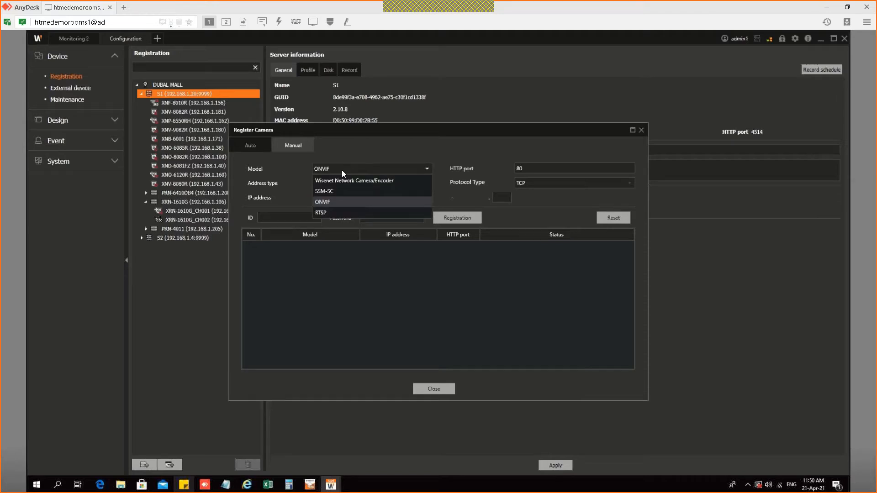
click(330, 213)
click(337, 197)
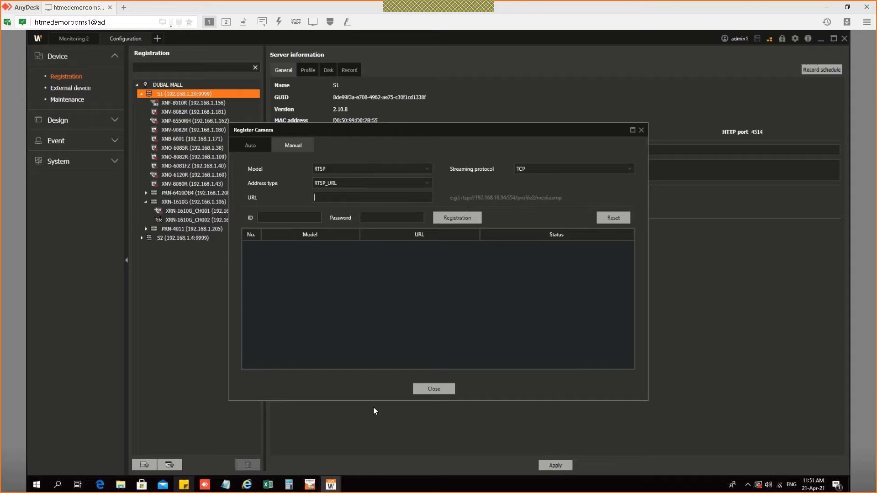
click(420, 390)
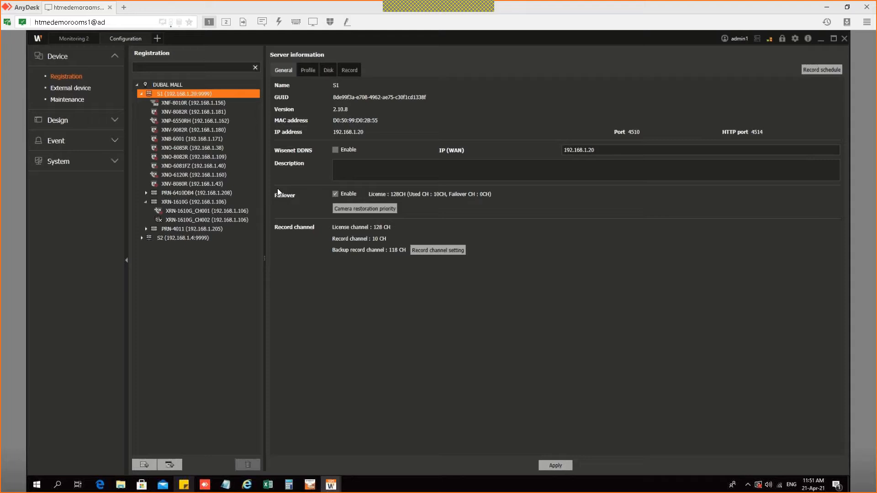
Step: Minimize the Wisenet SSM Console to reveal the remote PC 01 desktop
click(821, 40)
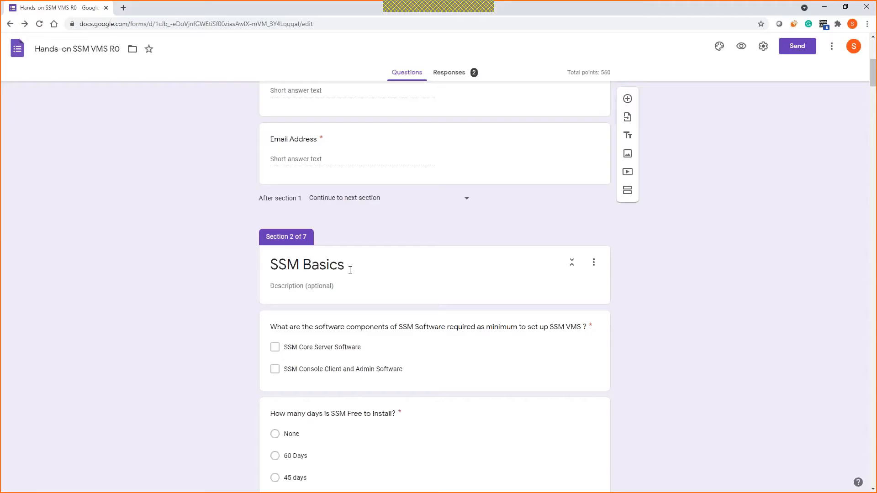
Step: Minimize the local Google Forms browser to get back to the AnyDesk remote session
scroll(343, 221, down, 3)
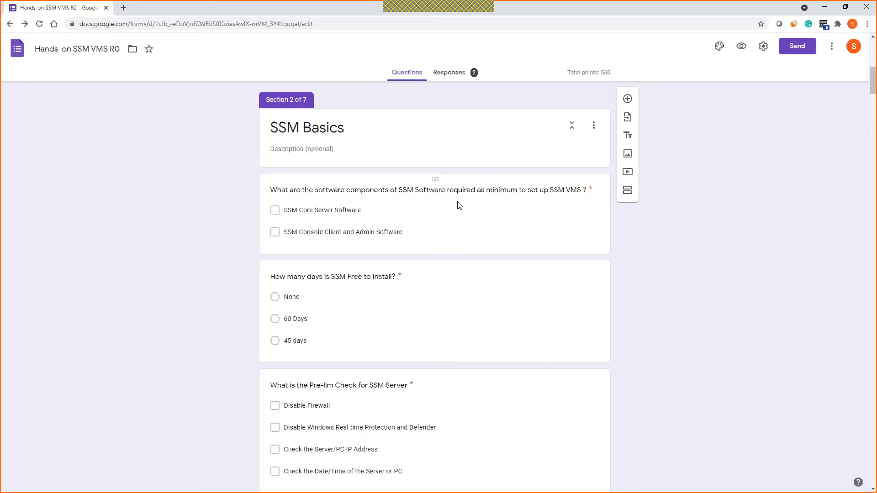
click(824, 6)
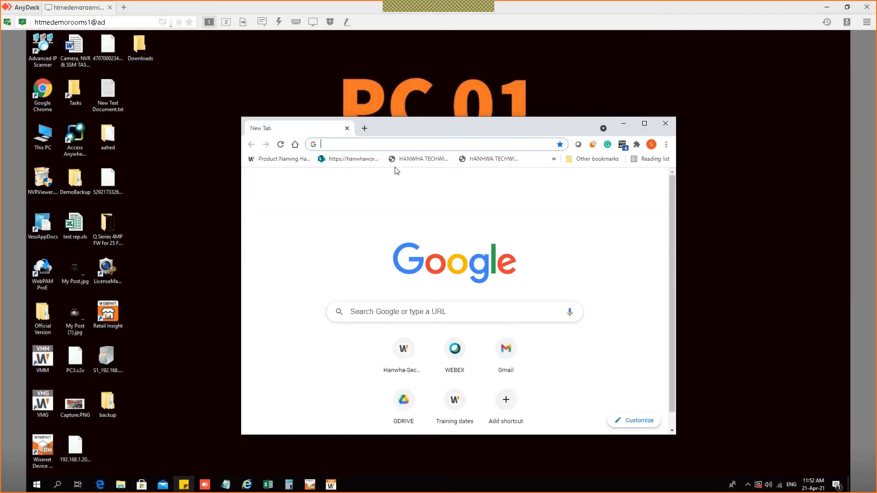
Step: Search Google for 'hanwha security' and open 'Hanwha Techwin - Security Global Leader'
text(hanwha secur)
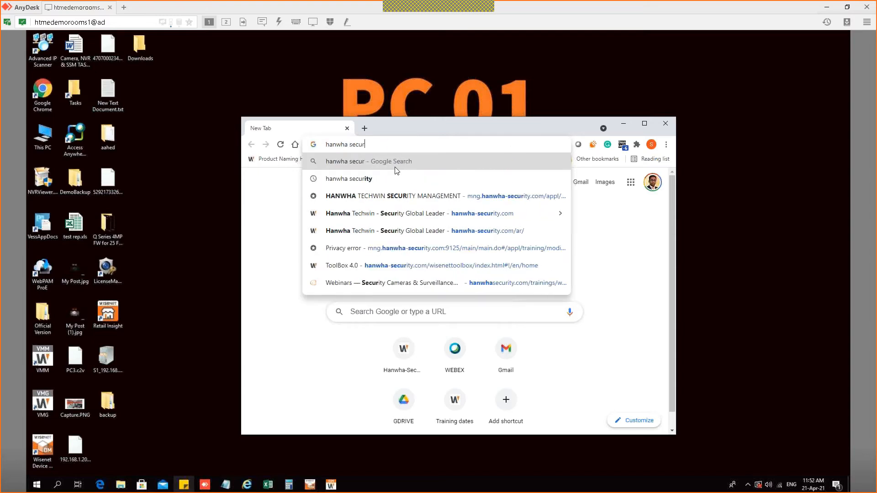
text(ity)
key(Return)
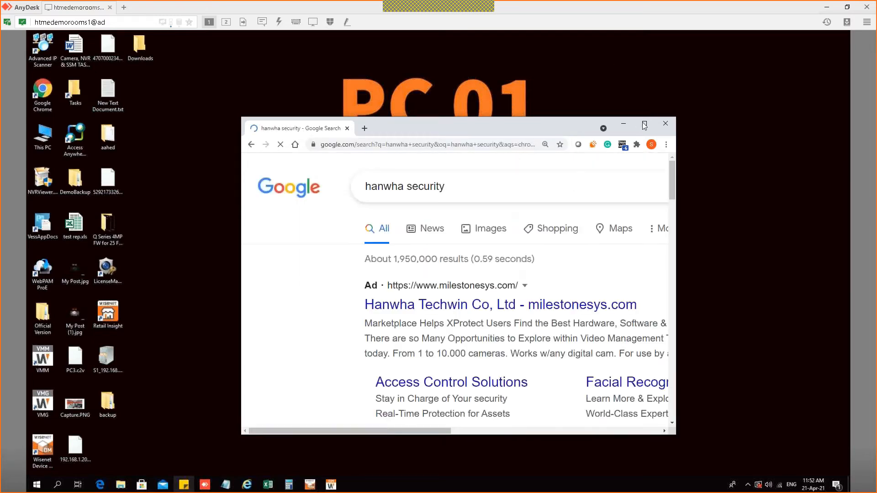
click(644, 124)
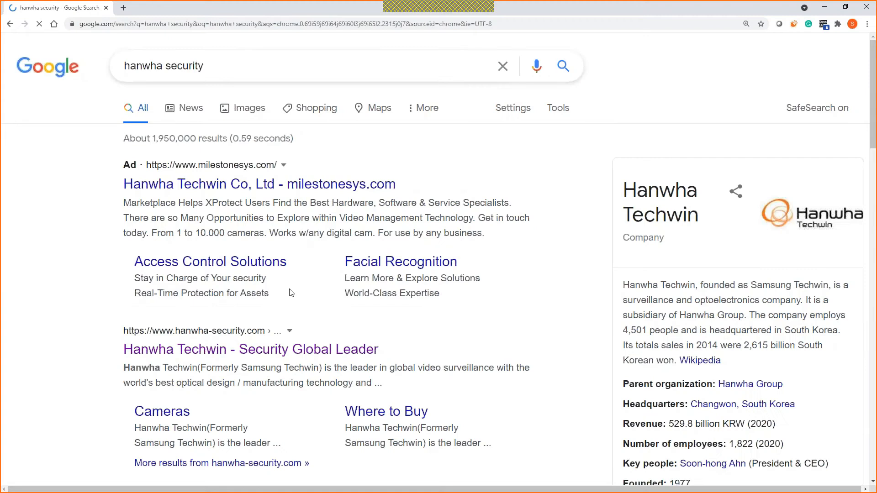
scroll(306, 281, down, 1)
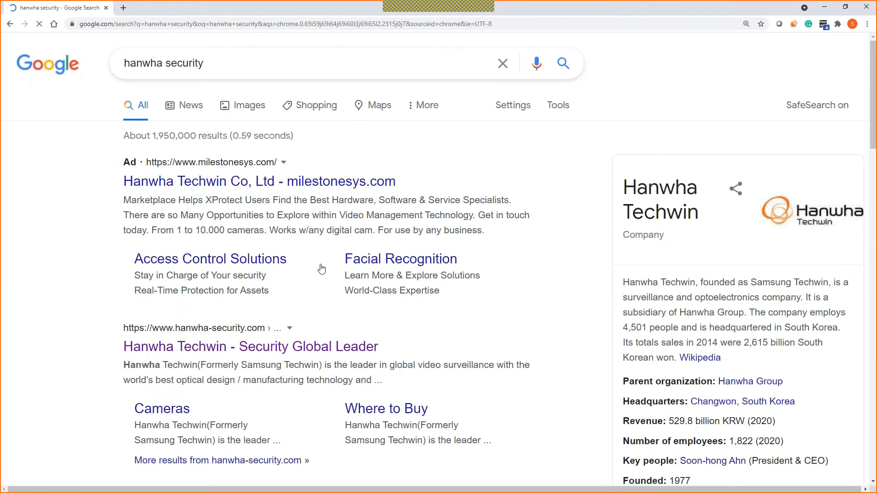
scroll(321, 270, down, 2)
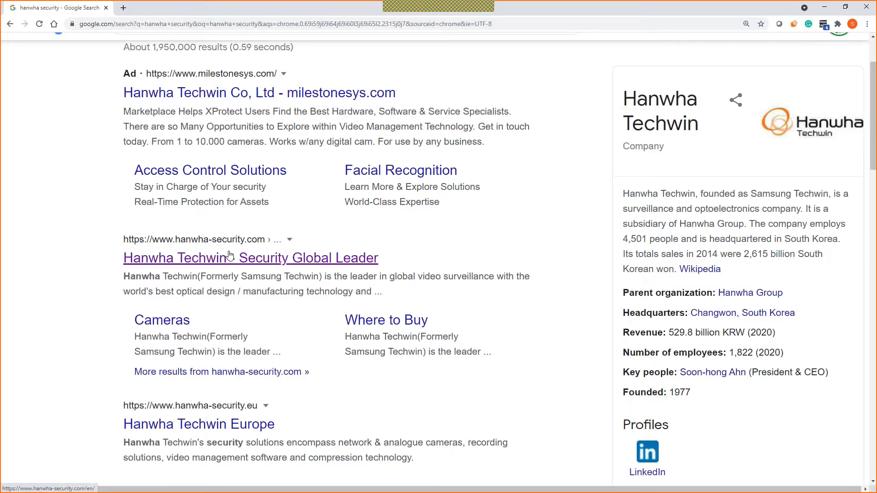
click(236, 261)
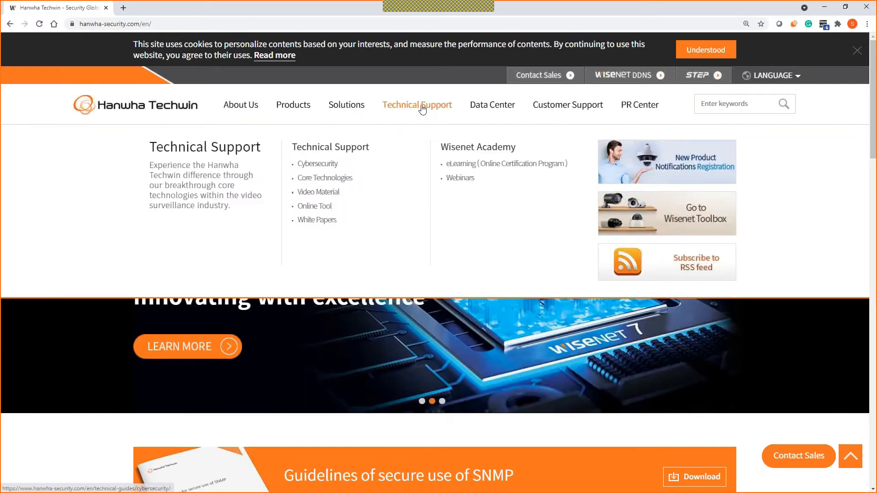
Step: Open the Surveillance Software product category from the site menu
mouse_move(296, 108)
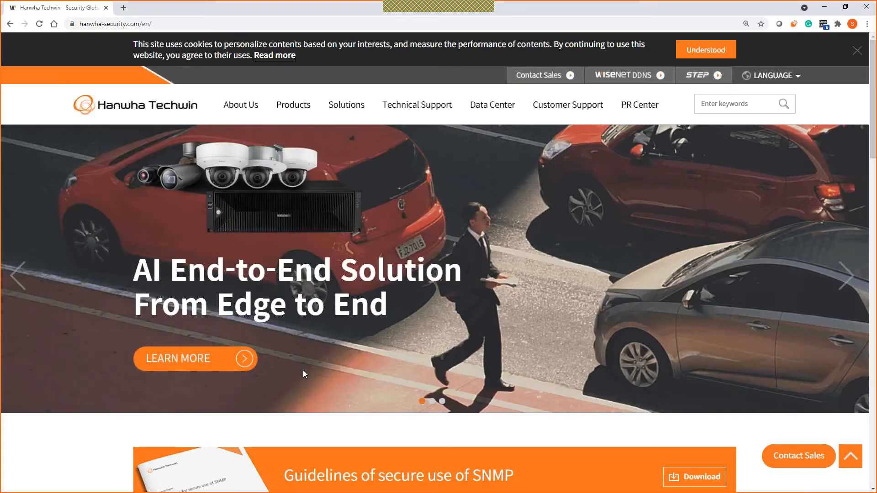
mouse_move(299, 106)
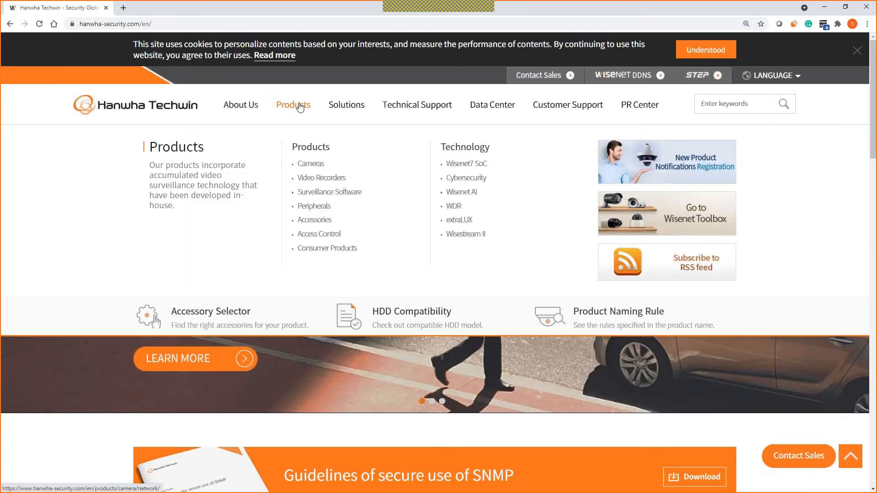
click(319, 198)
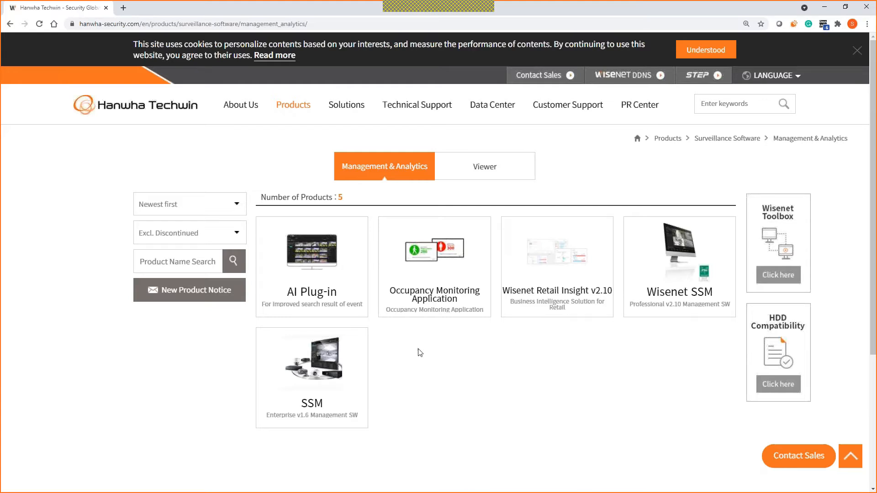
Step: Browse the Management & Analytics cards and open the Wisenet SSM Professional v2.10 product page
mouse_move(597, 283)
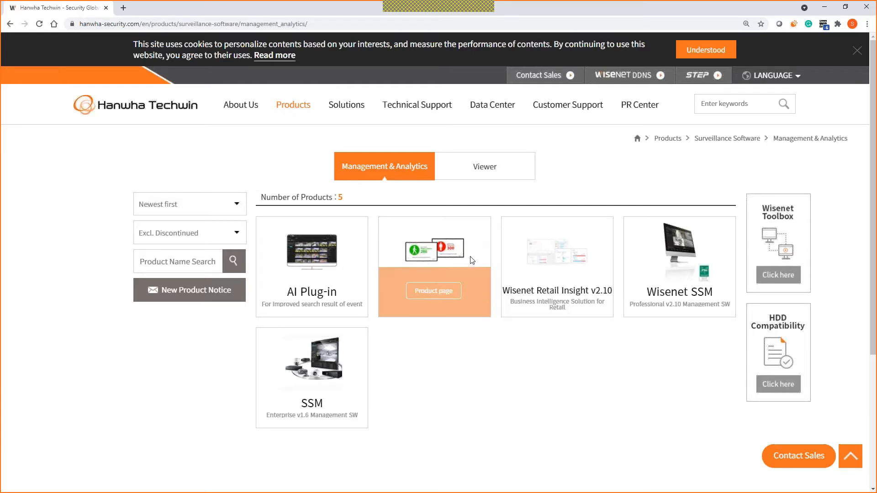
scroll(529, 384, down, 2)
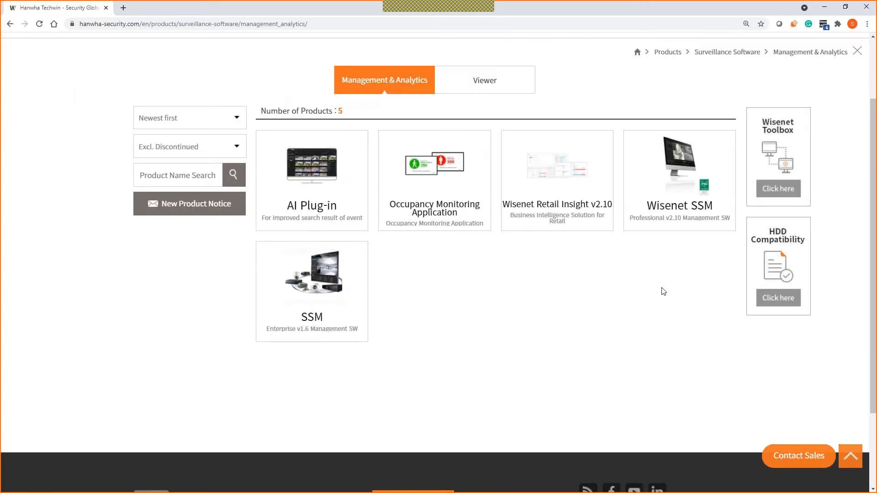
key(ctrl+plus)
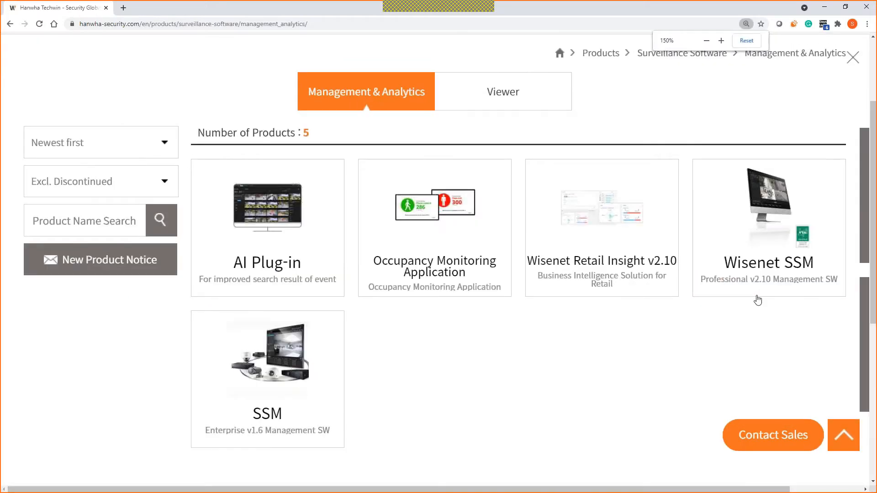
mouse_move(302, 405)
scroll(302, 404, down, 2)
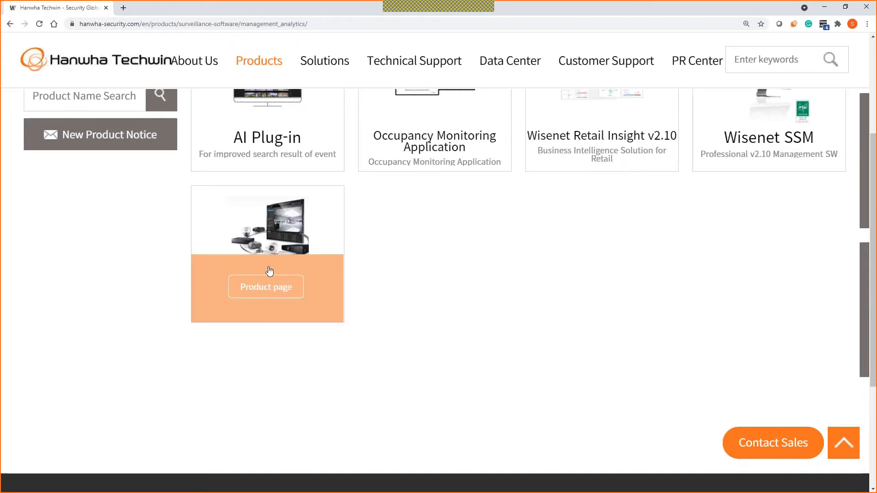
mouse_move(799, 162)
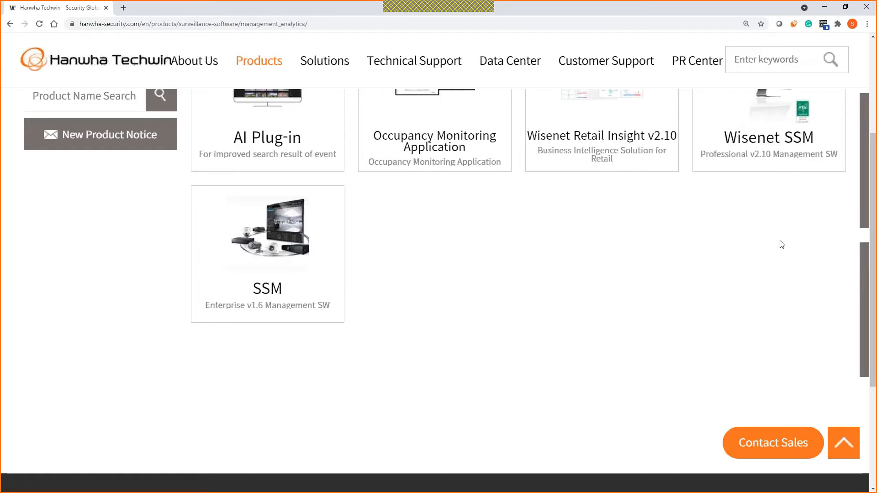
key(ctrl+minus)
scroll(681, 274, up, 10)
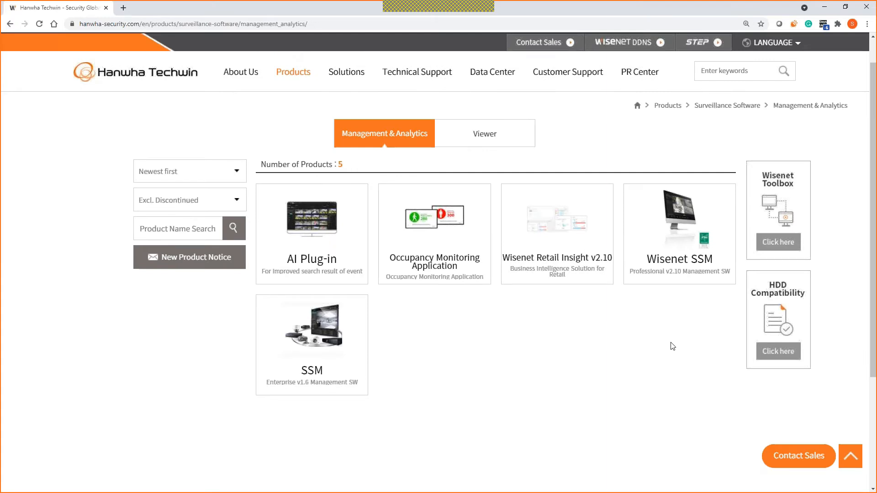
mouse_move(679, 265)
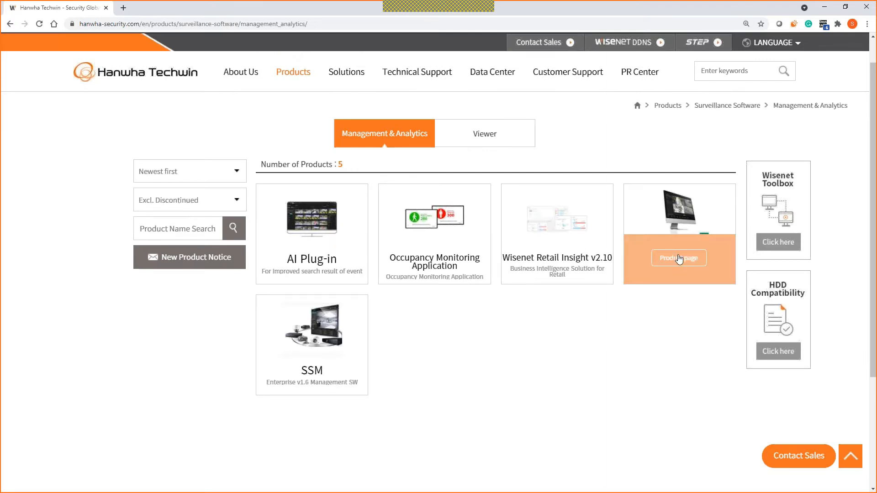
click(678, 264)
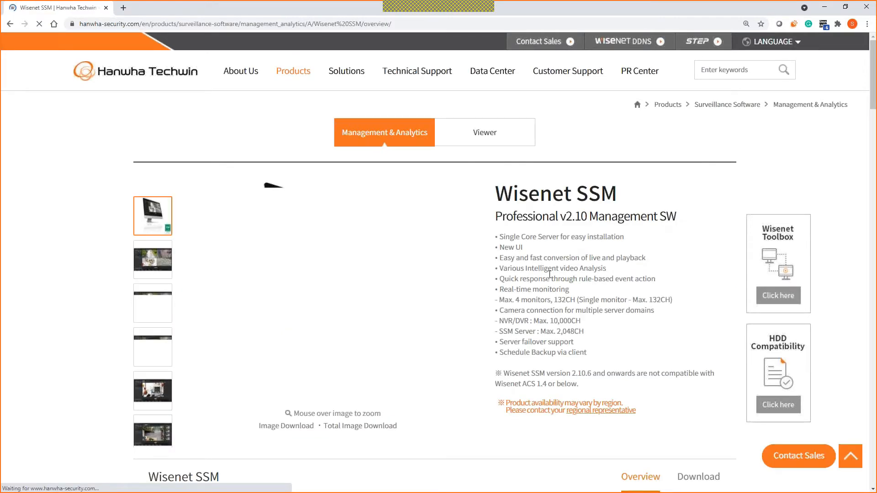
Step: Under Download > Software, start the v2.10.10 Core Server and PC Console Client installer downloads
scroll(525, 287, down, 4)
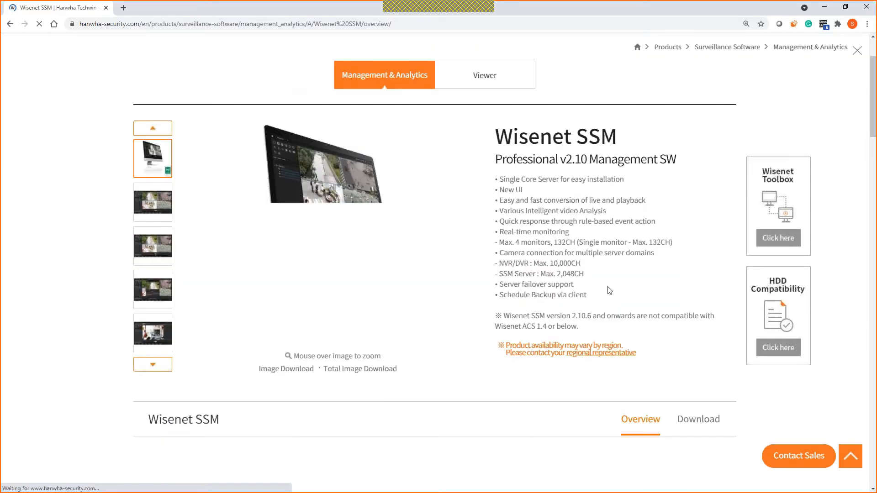
click(707, 324)
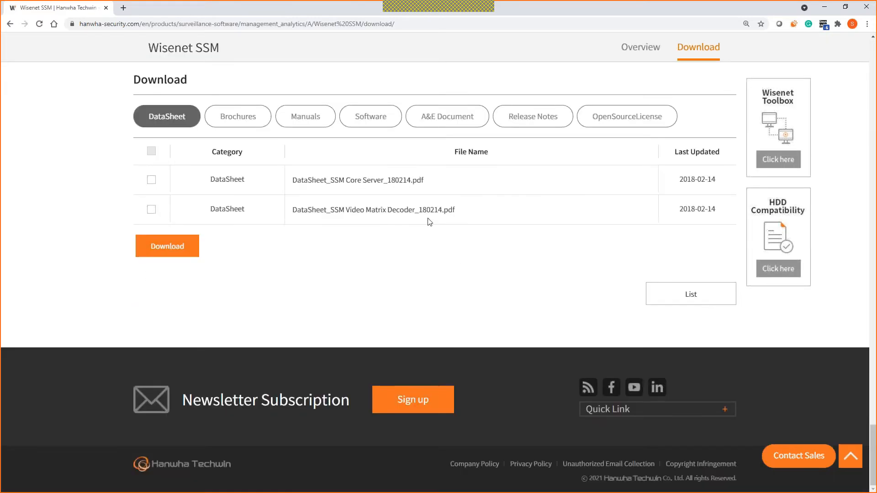
click(378, 124)
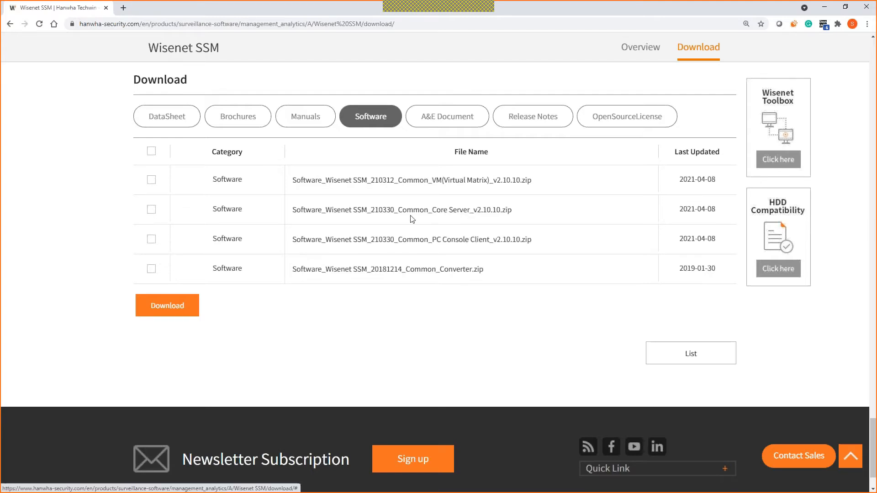
click(152, 238)
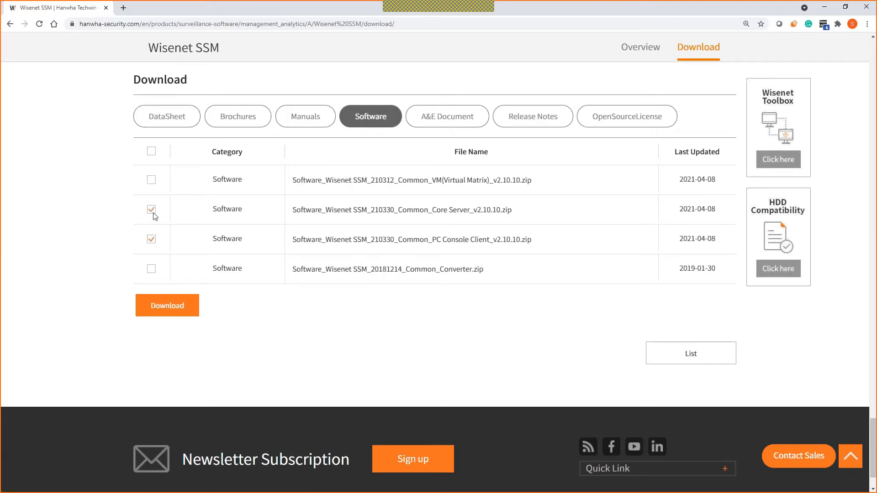
click(368, 215)
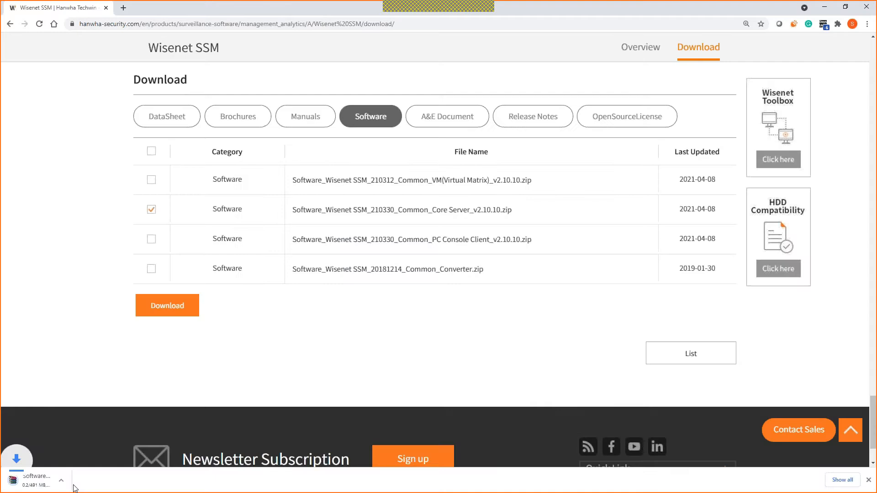
click(362, 247)
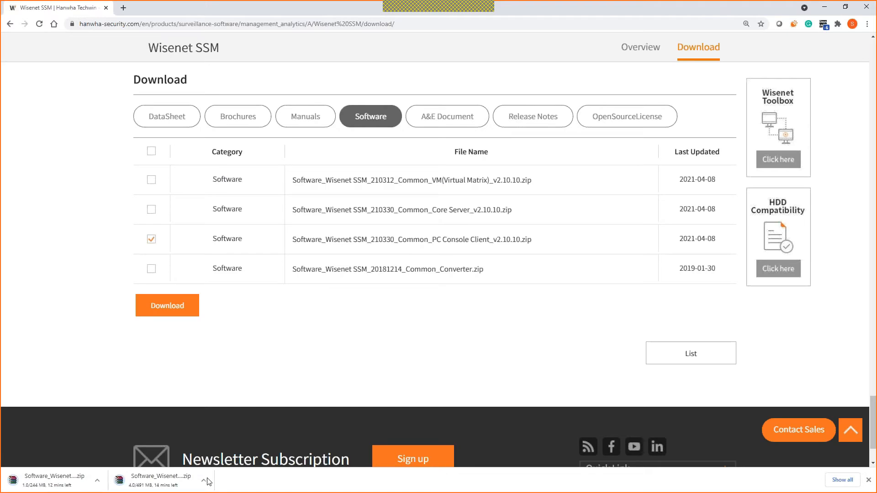
Step: Cancel both installer downloads and minimize Chrome to the remote PC 01 desktop
click(204, 480)
click(213, 465)
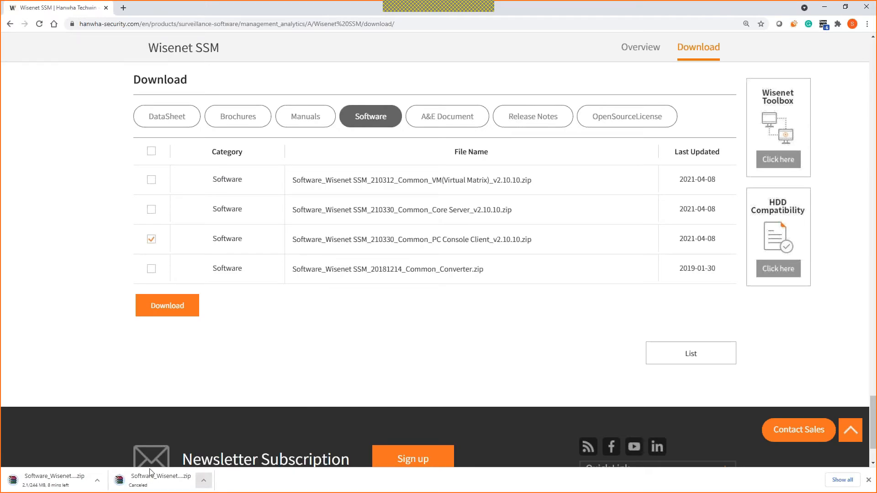
click(97, 480)
click(110, 466)
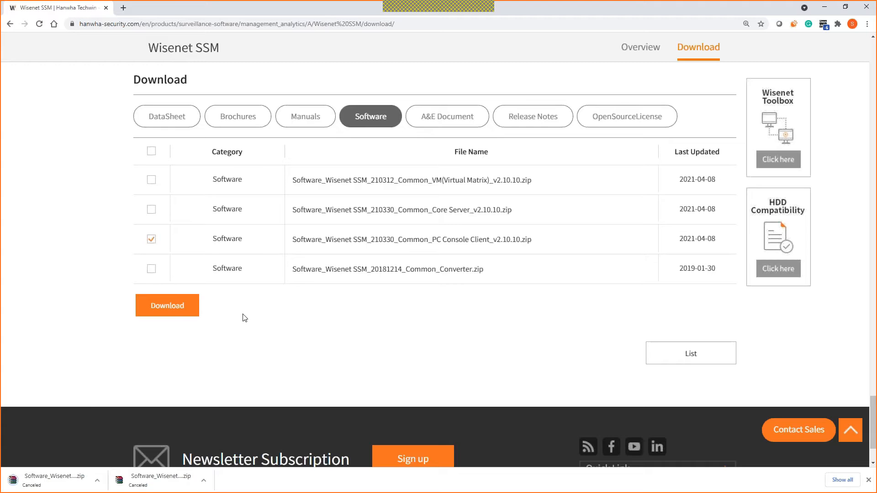
click(823, 8)
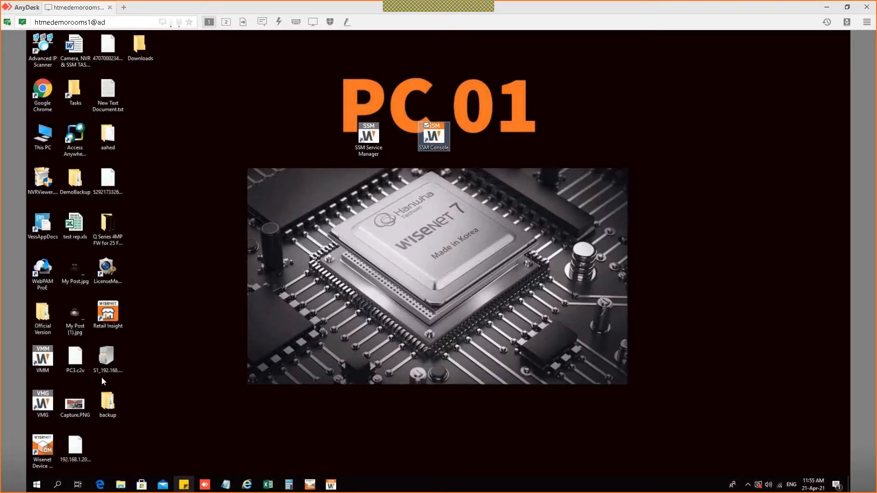
Step: Open the Official Version folder, maximised, showing its files as extra large icons
double_click(43, 316)
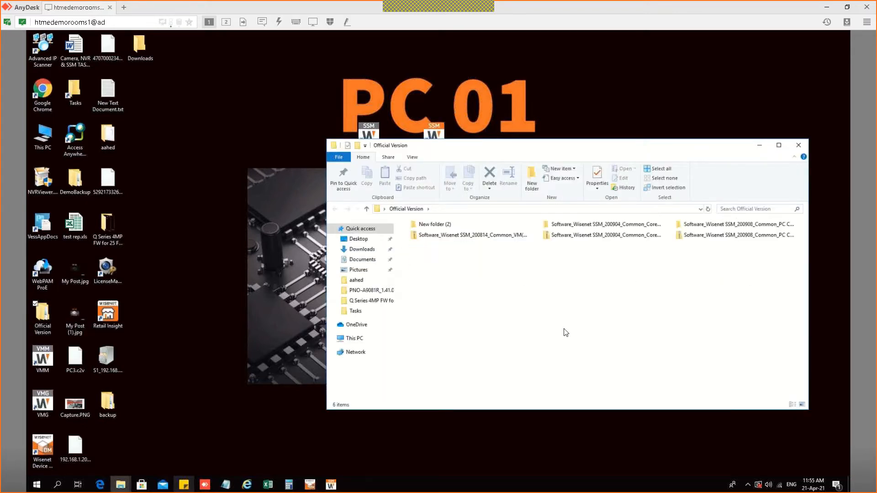
scroll(594, 310, down, 1)
scroll(594, 310, down, 2)
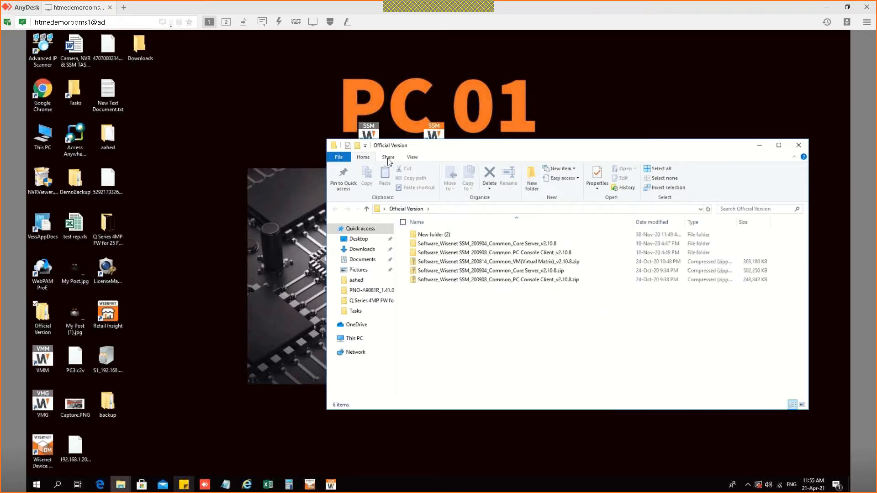
click(413, 159)
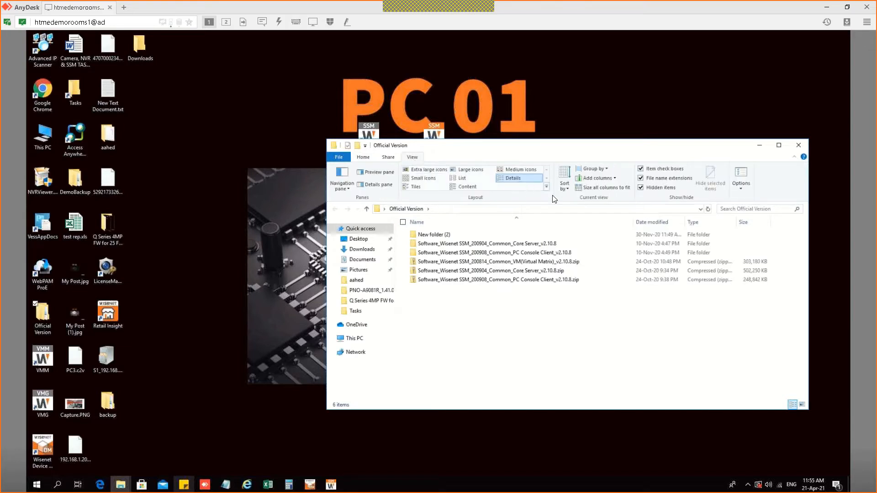
click(429, 169)
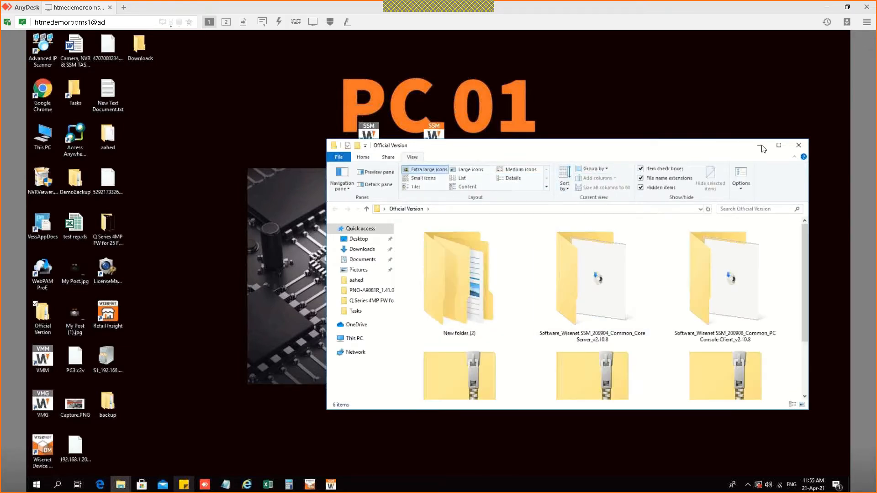
click(779, 145)
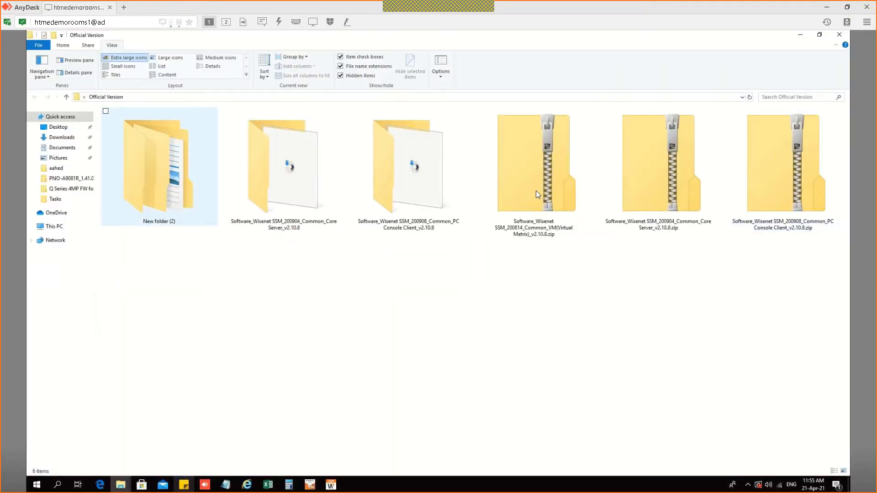
Step: Delete the Virtual Matrix zip and check the contents of New folder (2)
click(541, 173)
key(Delete)
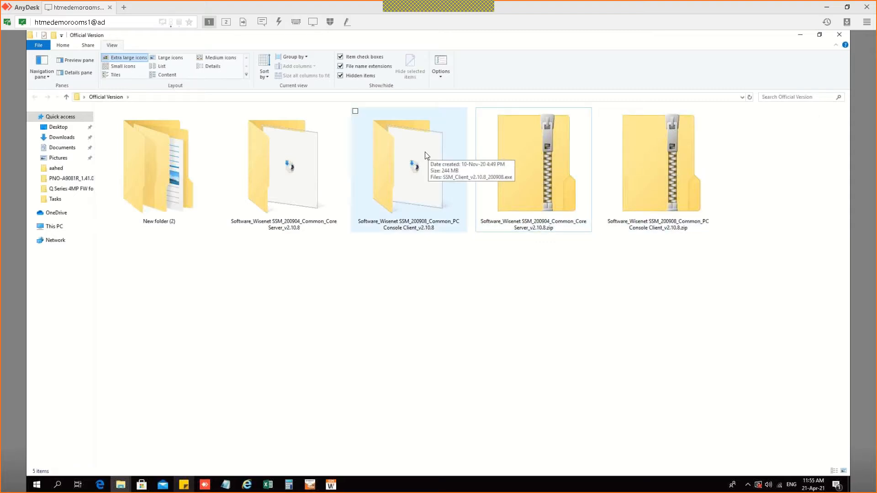
double_click(207, 160)
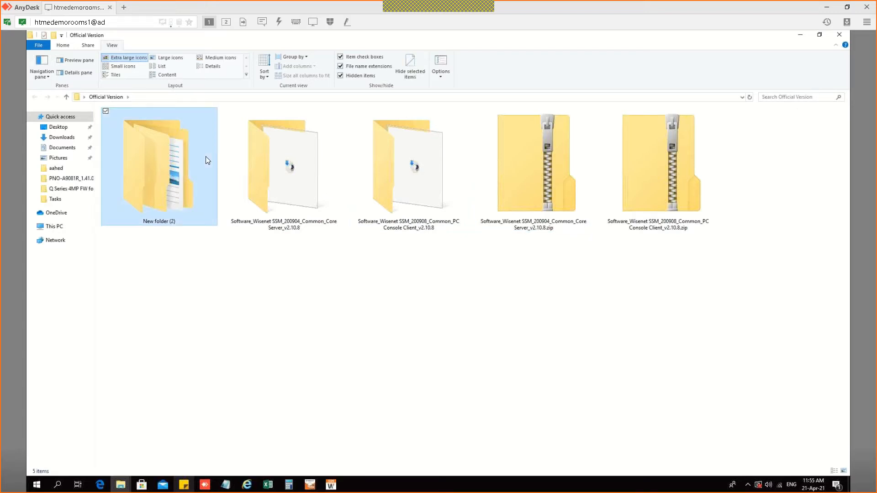
key(alt+Left)
click(513, 298)
Step: Delete the extracted PC Console Client and Core Server folders, keeping the v2.10.8 zips, and minimise the window
click(435, 142)
key(Delete)
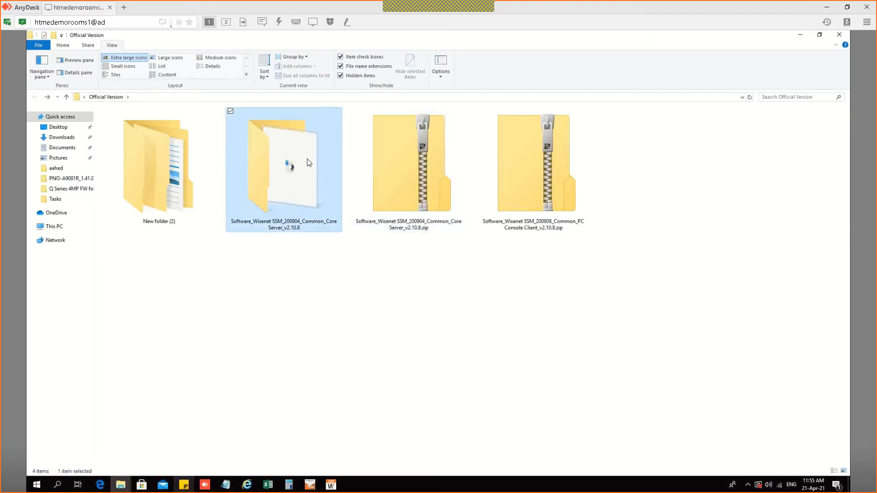
key(Delete)
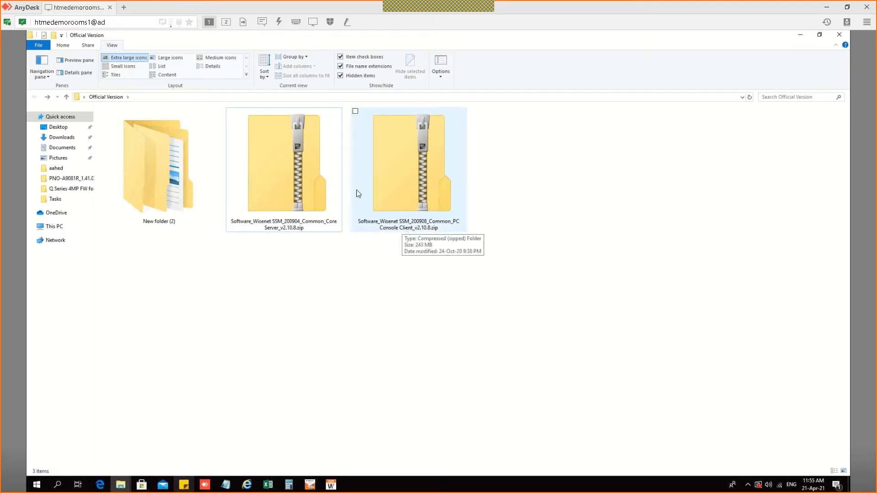
click(404, 171)
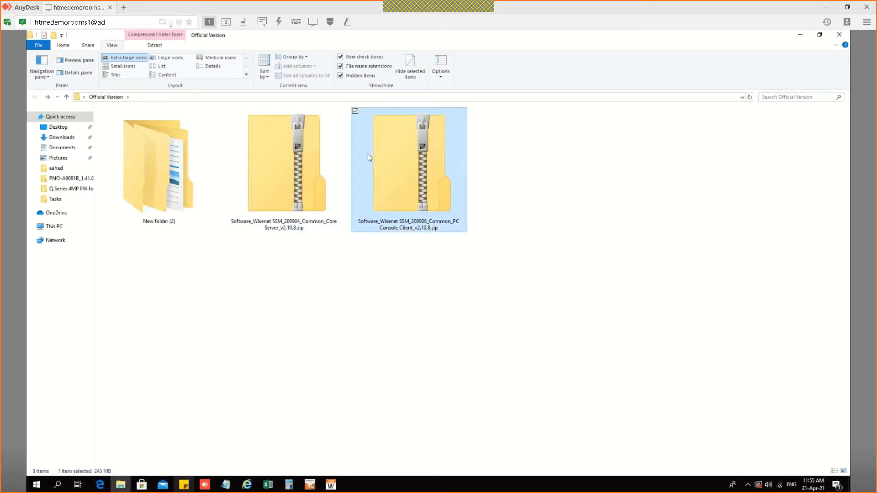
click(294, 176)
click(368, 170)
click(800, 35)
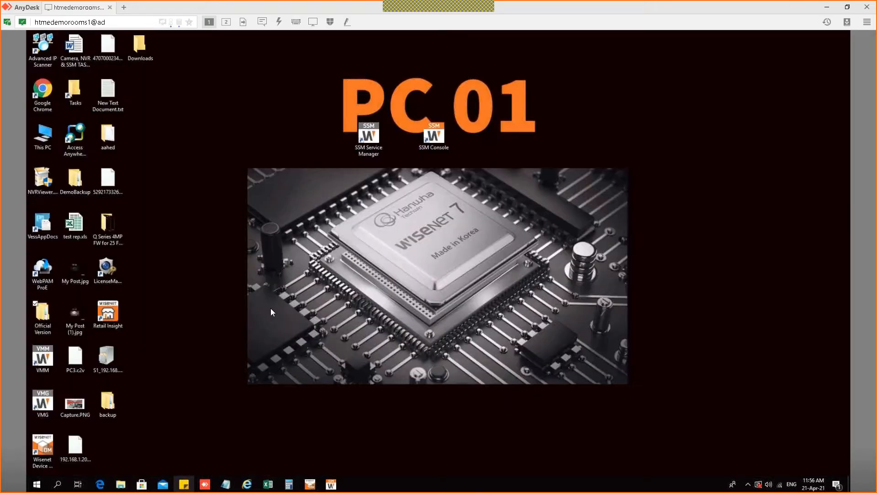
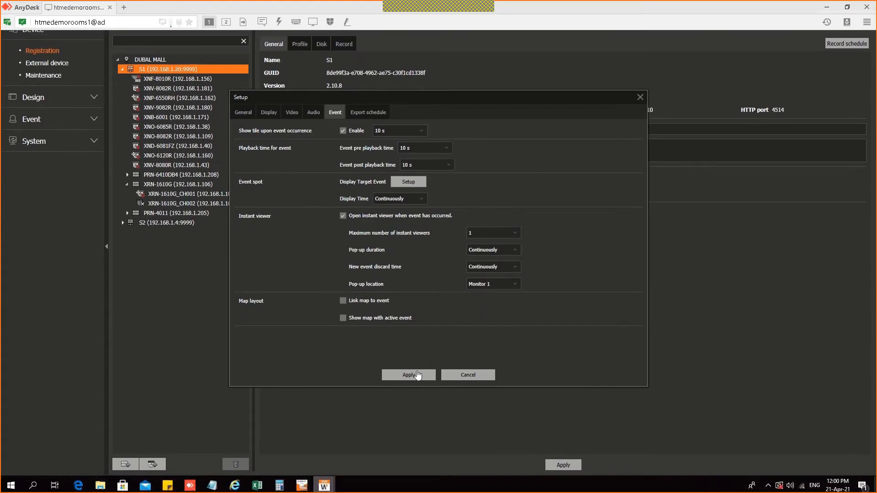
Step: Apply the Event tab setup changes and minimise the SSM Console window
click(417, 374)
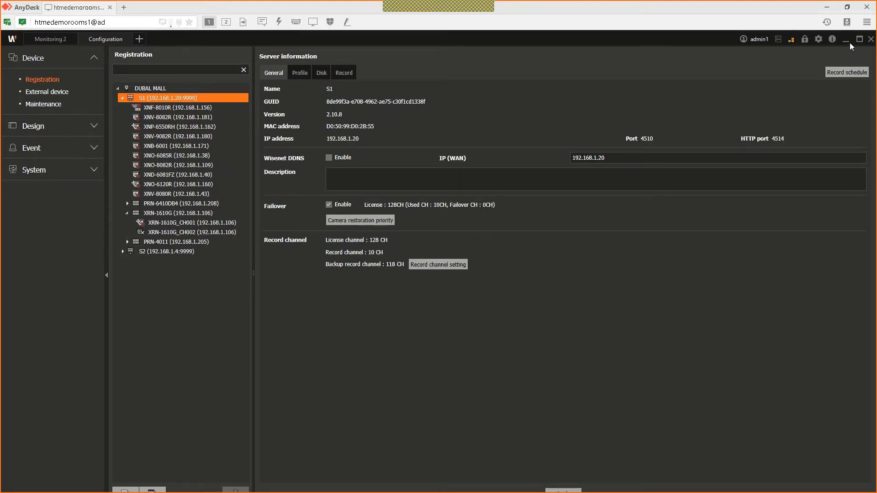
click(849, 42)
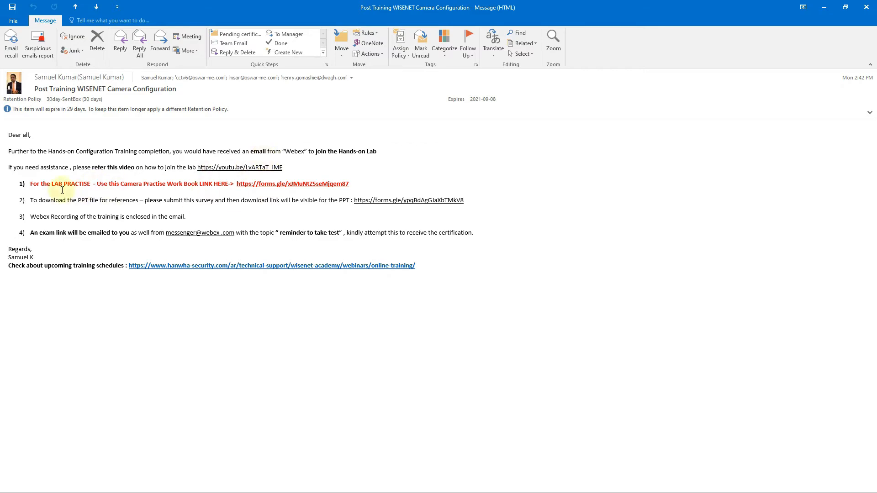
Step: Highlight the LAB PRACTISE link line in the training email, then minimise Outlook
drag(36, 185, 247, 191)
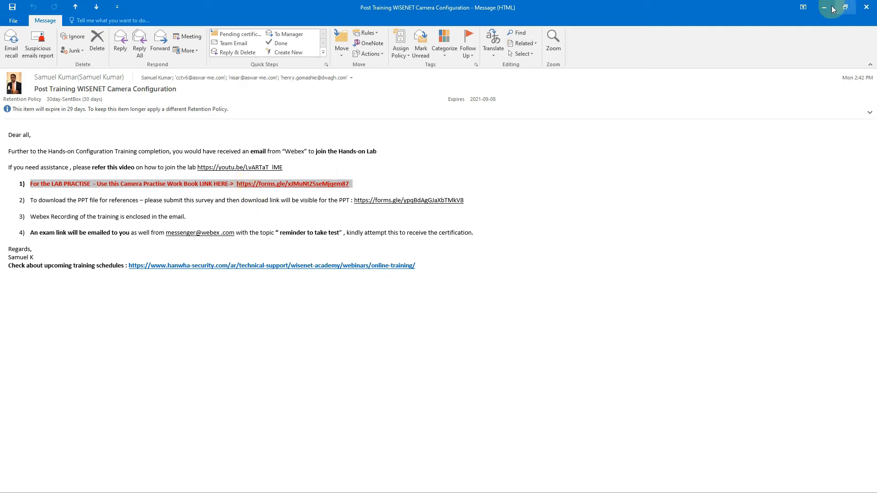
click(824, 7)
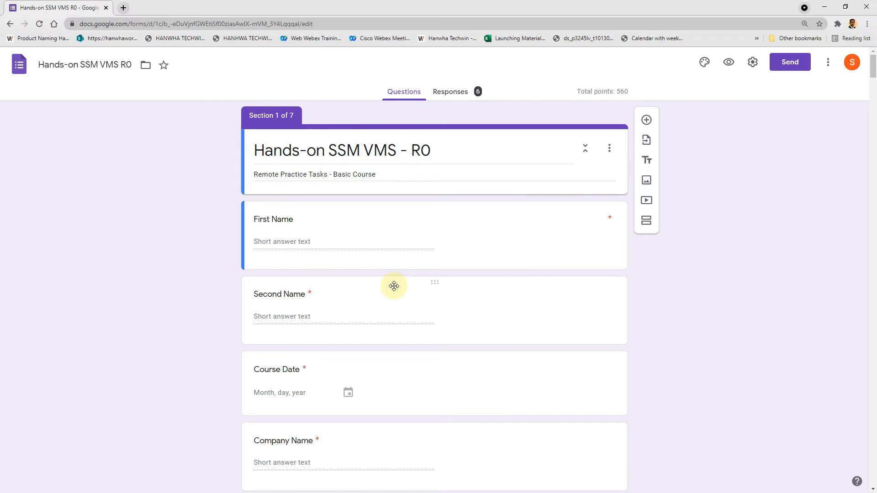
Step: Scroll through the Hands-on SSM VMS - R0 form and back up to Section 5, SSM TASKS
scroll(394, 286, down, 8)
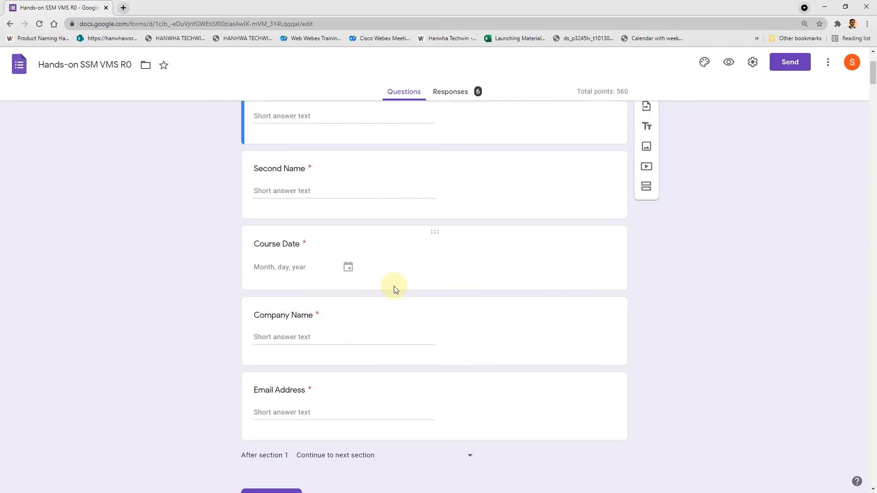
scroll(394, 286, down, 5)
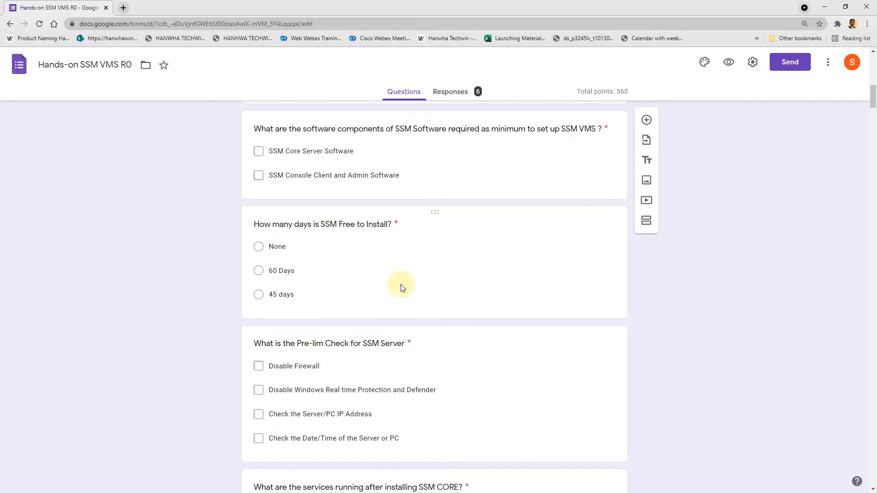
scroll(402, 288, down, 15)
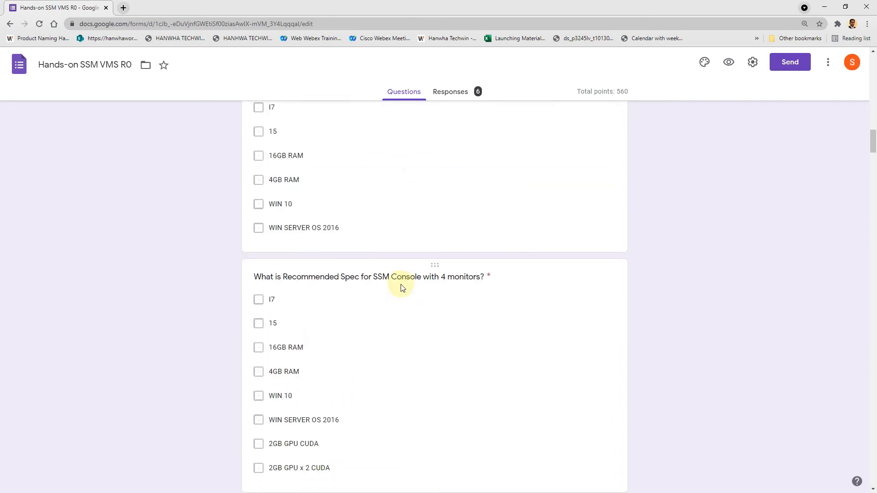
scroll(402, 287, down, 20)
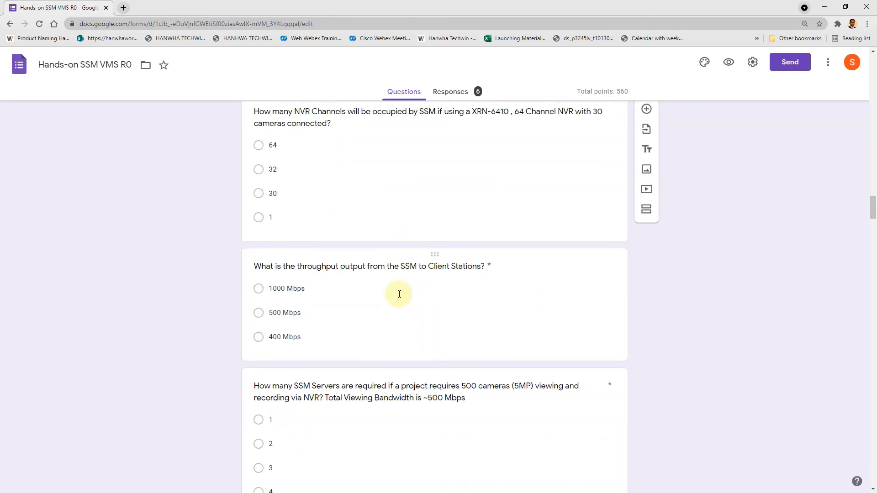
scroll(400, 297, down, 15)
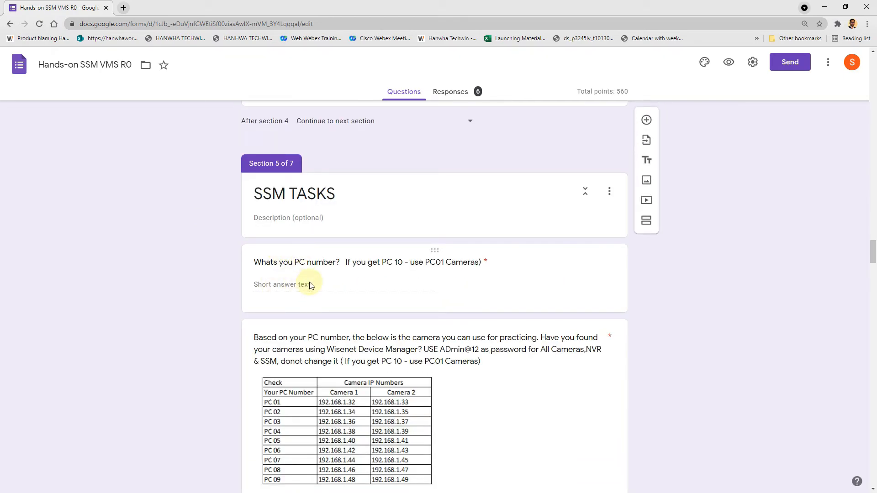
scroll(310, 300, down, 11)
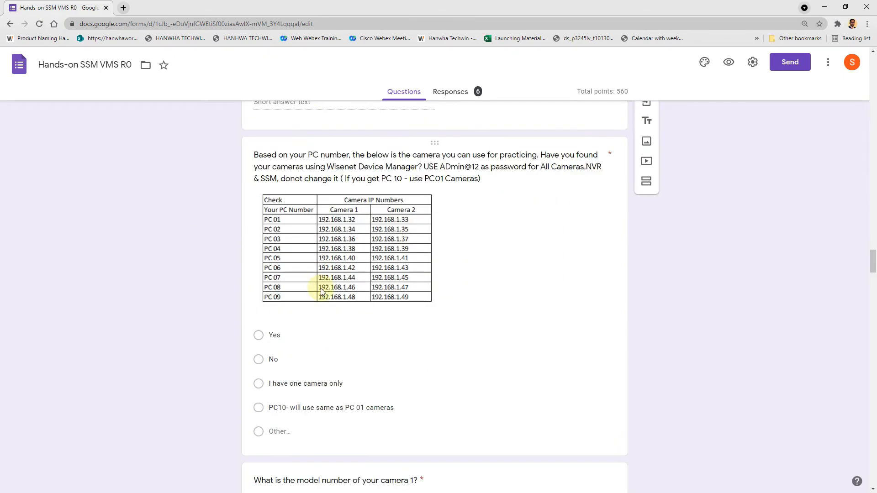
scroll(322, 289, down, 14)
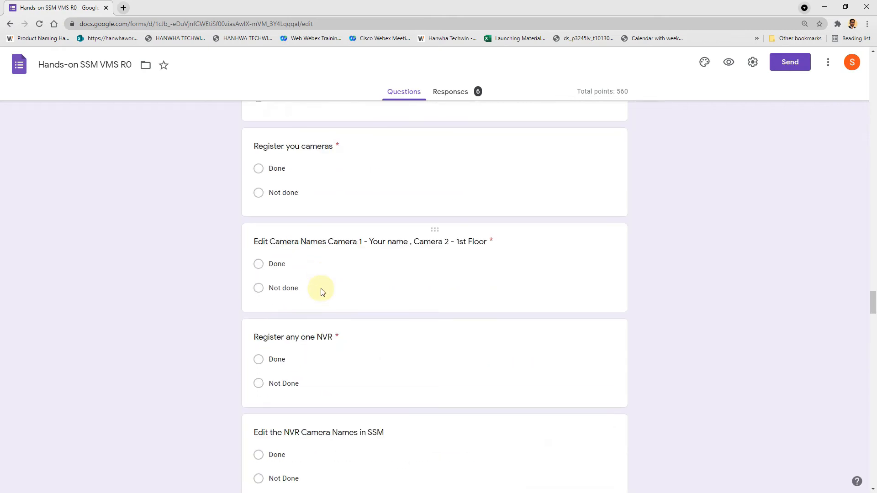
scroll(327, 287, down, 8)
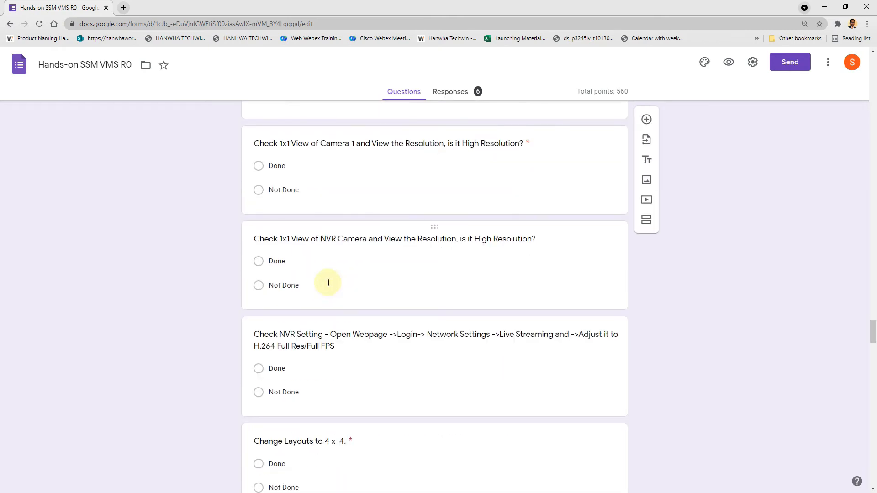
scroll(327, 287, up, 14)
scroll(328, 287, up, 14)
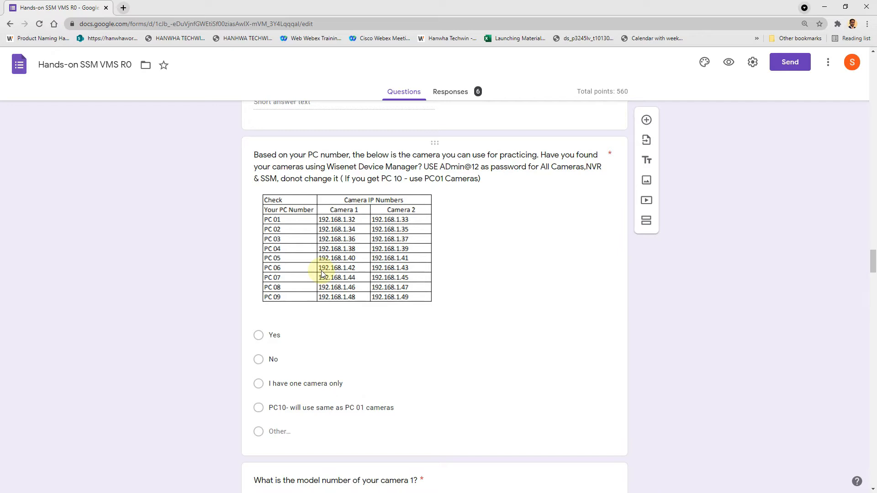
scroll(372, 270, up, 5)
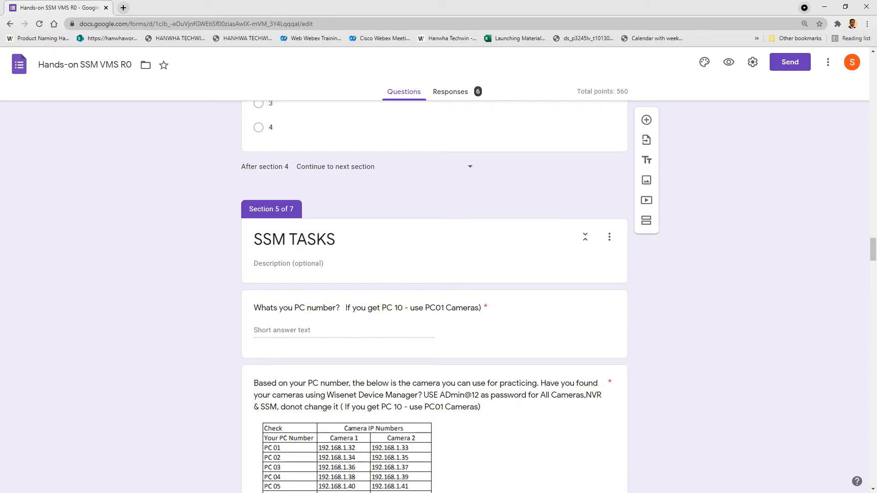
Step: Return to the Outlook message and highlight the sentence about the Webex email
key(alt+Tab)
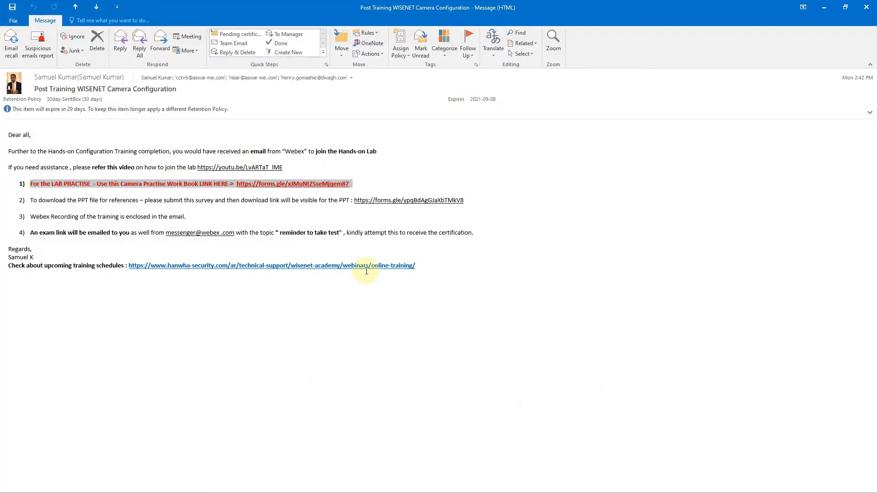
click(119, 143)
click(200, 154)
drag(199, 153, 376, 156)
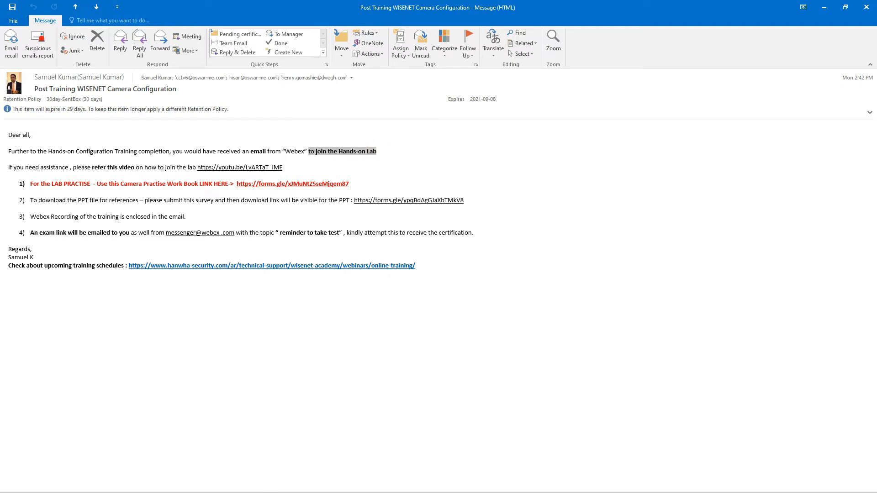
Step: Open the youtu.be help video link from the training message
key(alt+Tab)
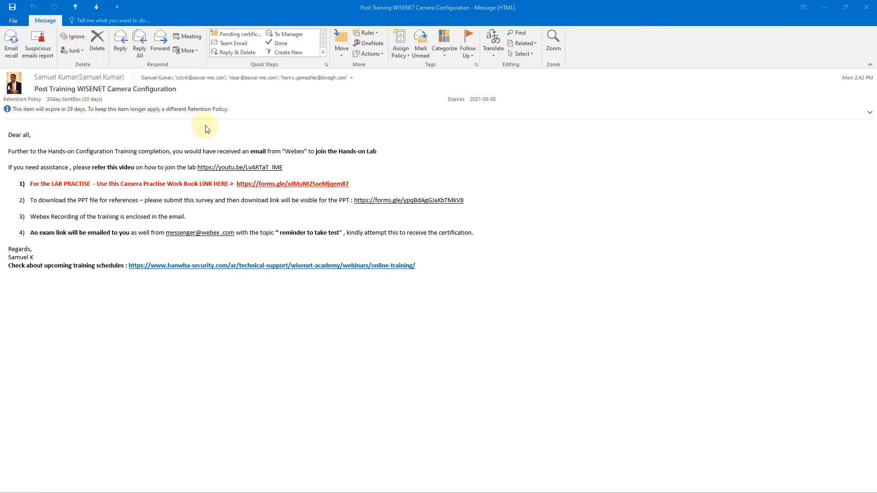
click(229, 173)
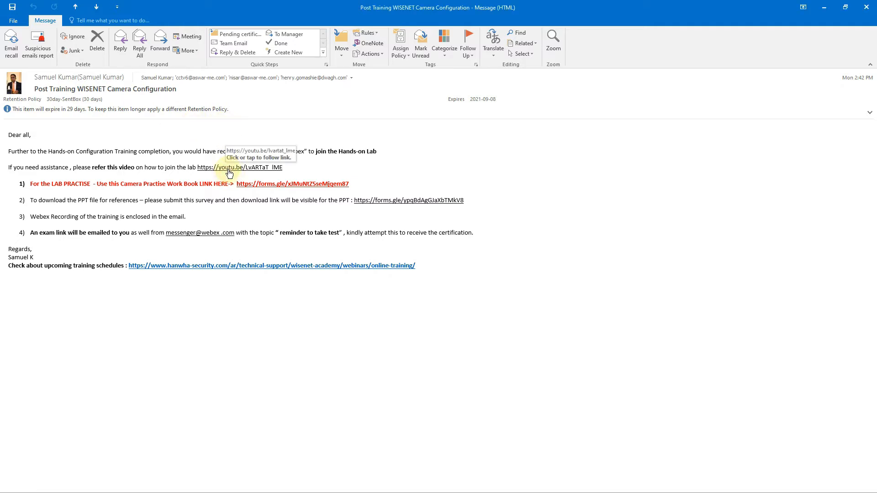
click(228, 174)
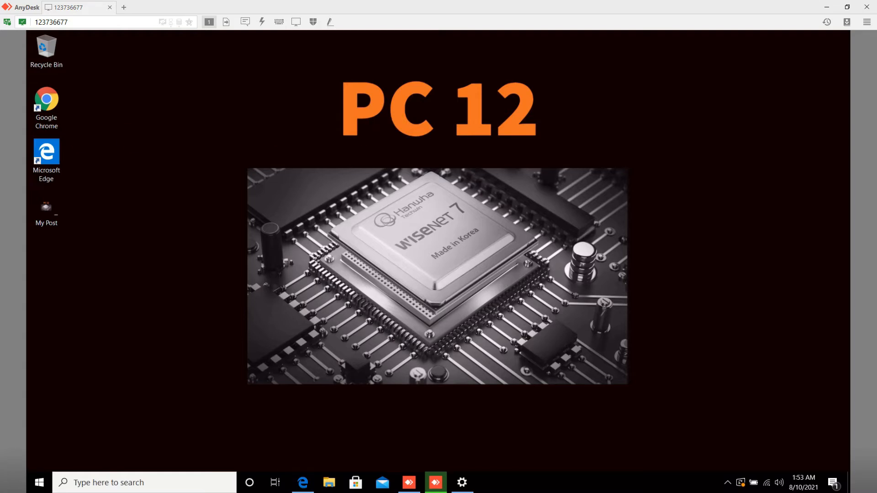
Step: Minimise the AnyDesk PC 12 remote session window
click(827, 7)
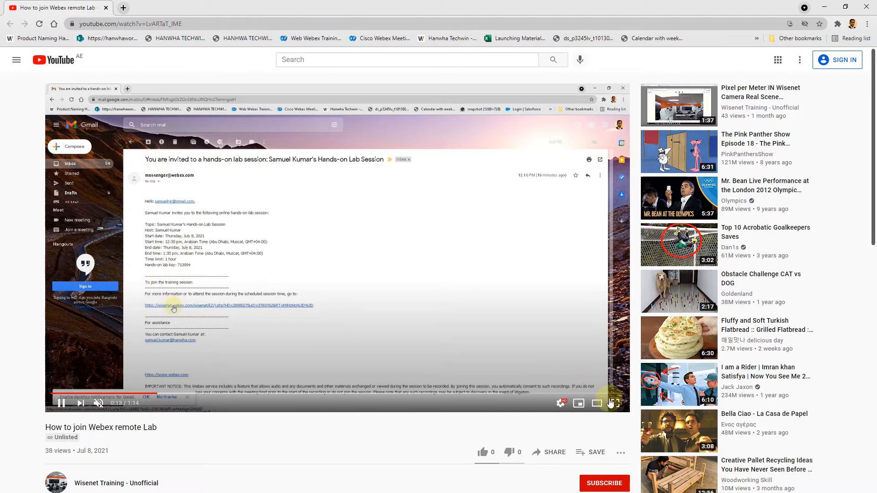
Step: Change the help video's playback resolution, then minimise Chrome and Outlook to reveal the form
click(561, 402)
click(574, 375)
click(537, 276)
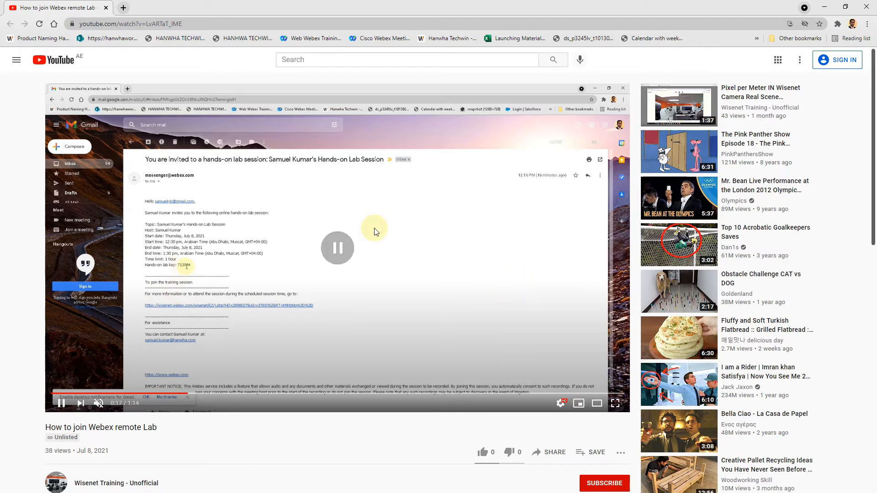
click(824, 7)
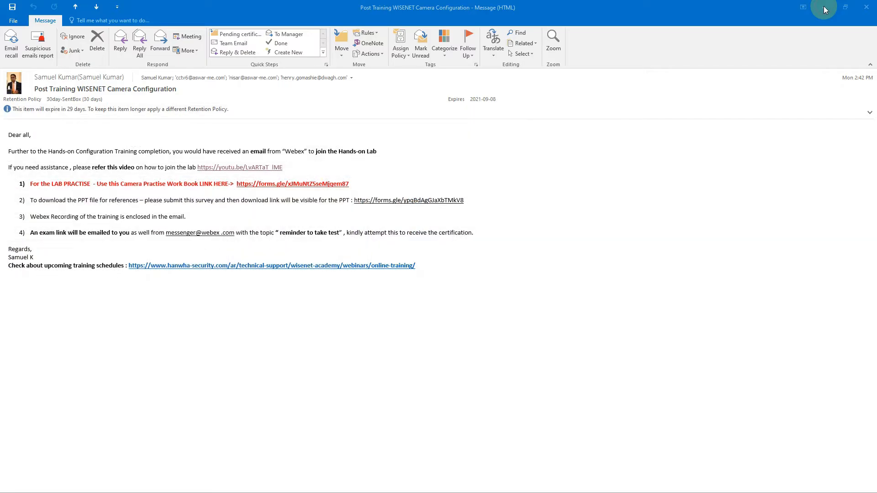
click(825, 7)
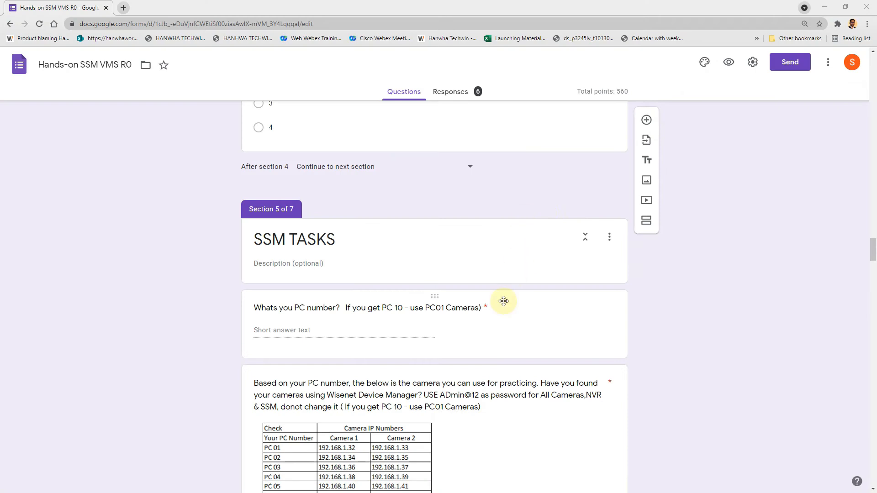
Step: Select the software components question's option texts and open the form's respondent preview
scroll(467, 263, down, 10)
scroll(467, 263, down, 20)
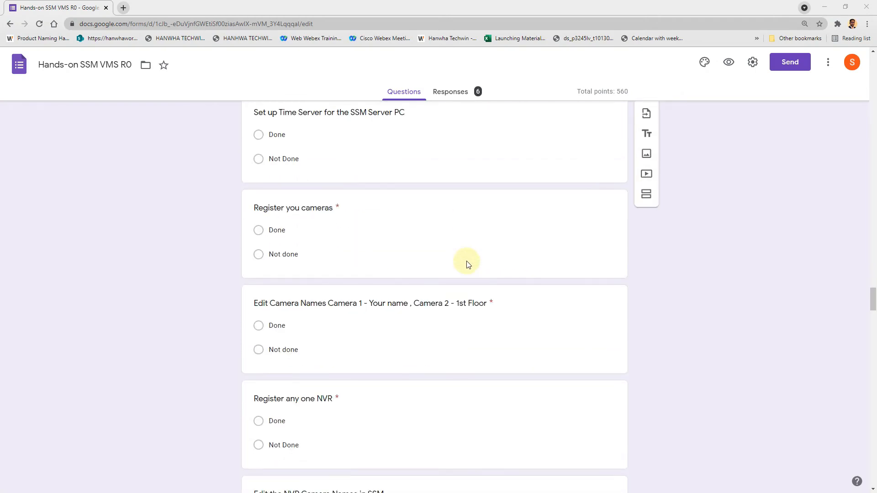
click(824, 7)
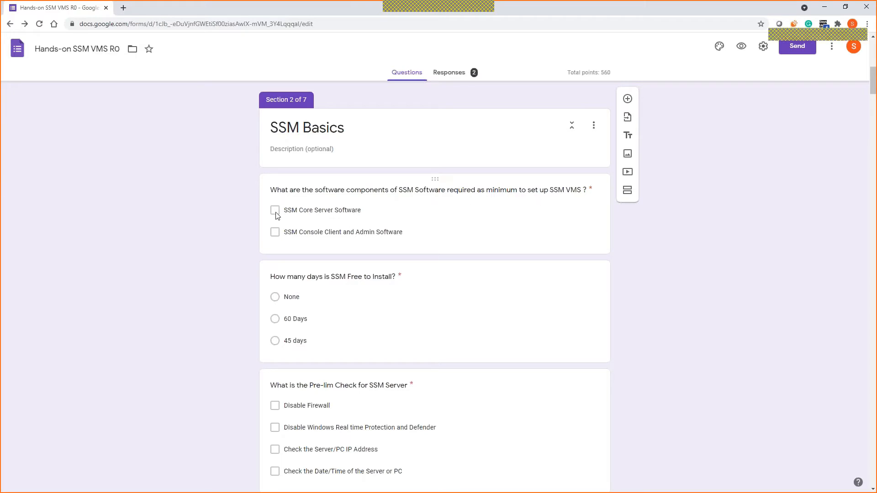
click(271, 255)
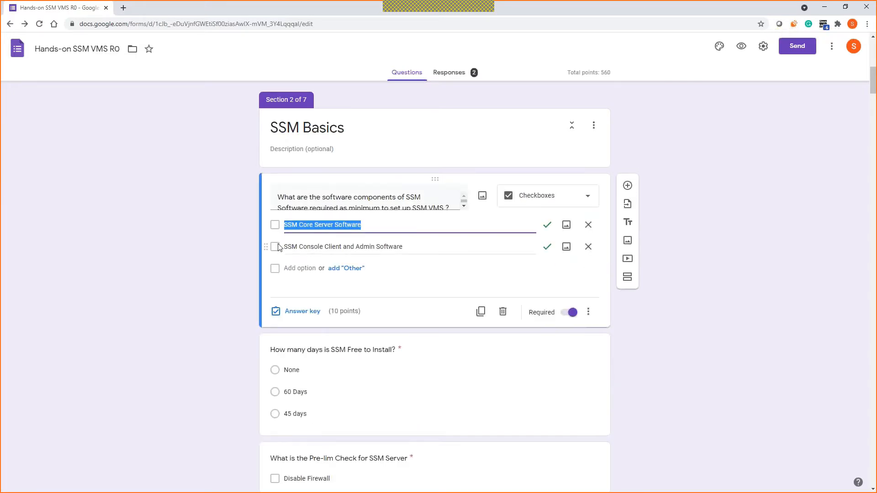
drag(279, 249, 214, 217)
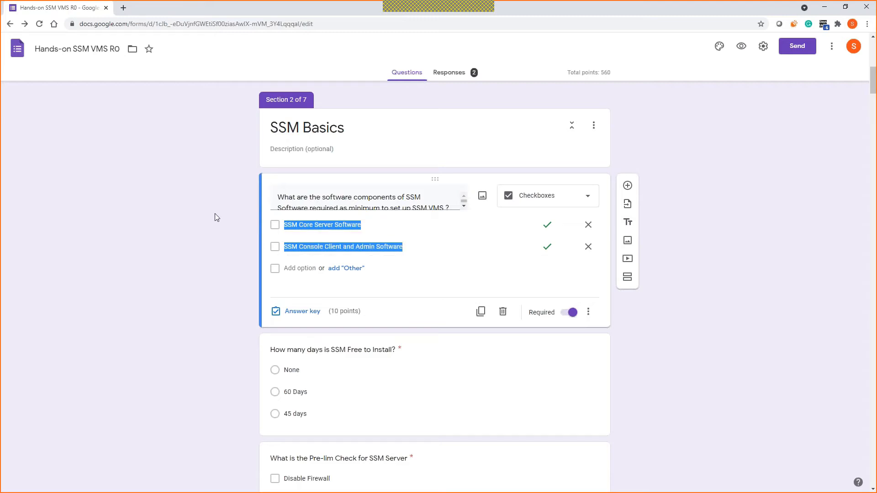
click(742, 46)
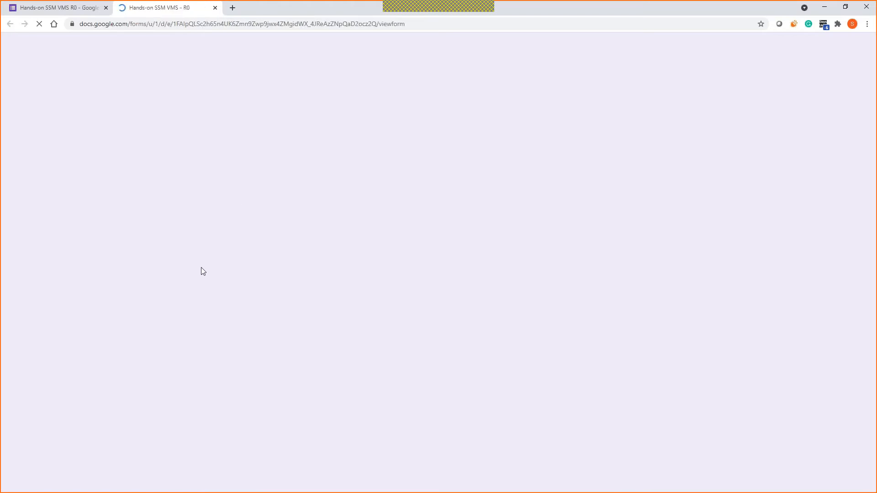
Step: Enter the respondent's first and second name on the registration page
scroll(251, 243, down, 1)
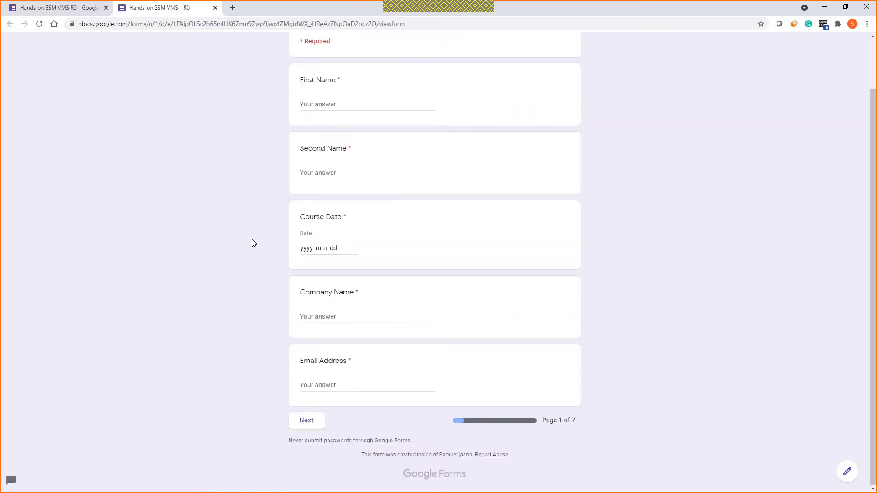
scroll(251, 239, up, 1)
click(330, 158)
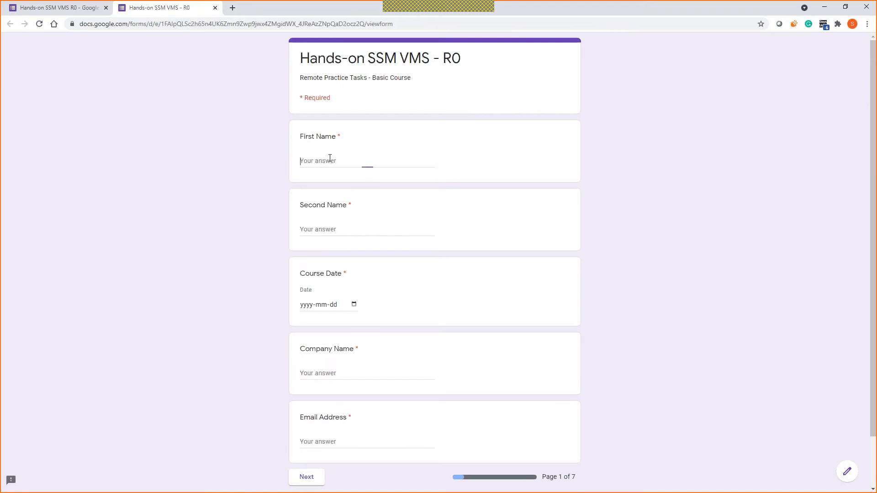
key(Tab)
Step: Set course date 2021-04-14, company Hanwha and the respondent's e-mail, then go to the next page
click(355, 305)
click(355, 305)
click(352, 375)
click(331, 373)
text(Hanwha)
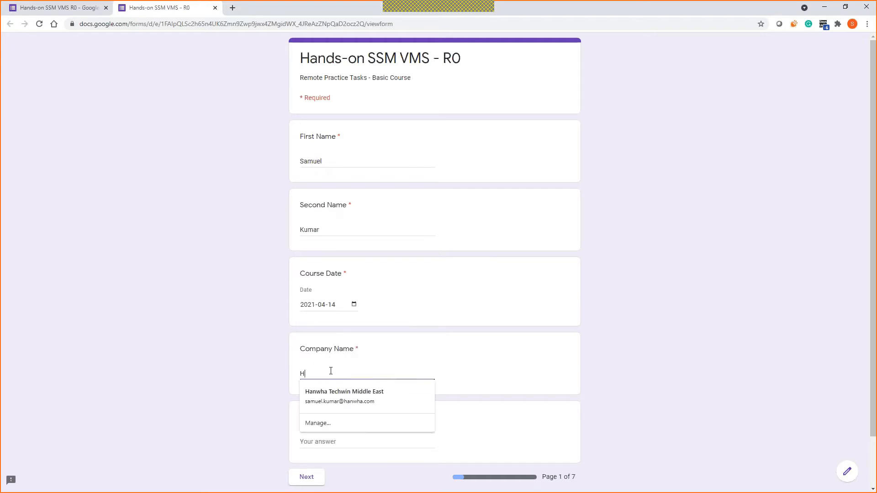
key(Tab)
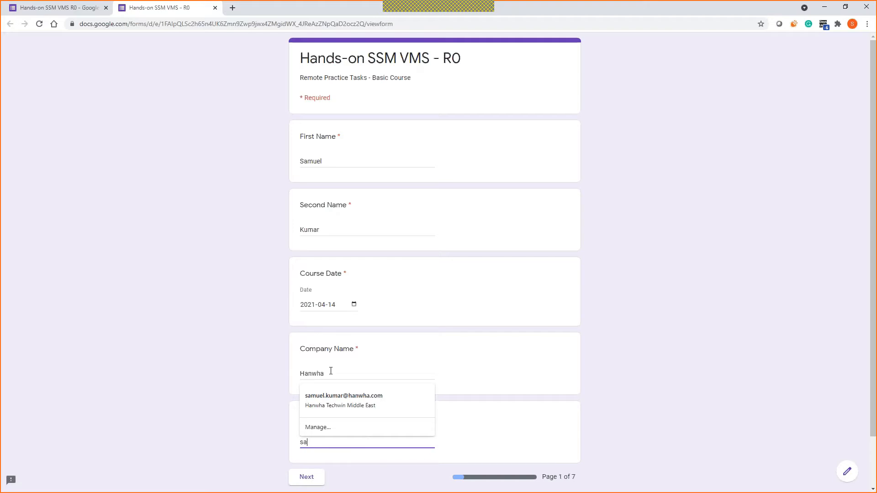
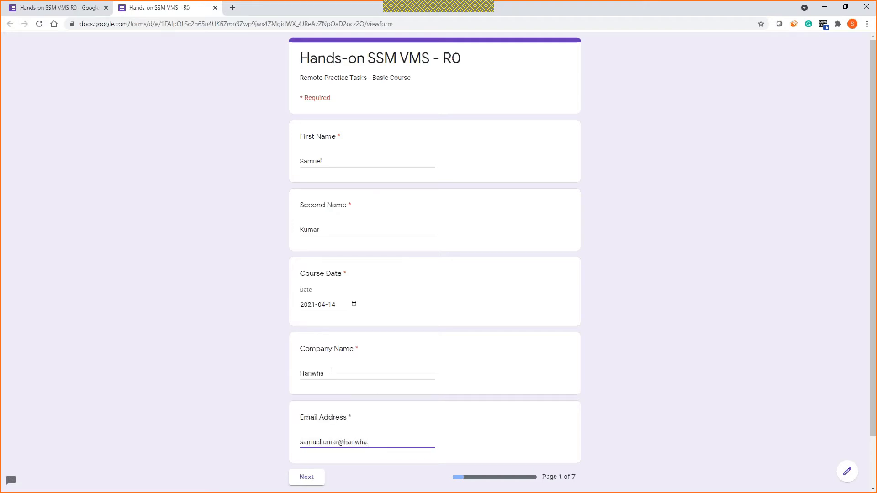
click(325, 442)
text(l)
click(312, 477)
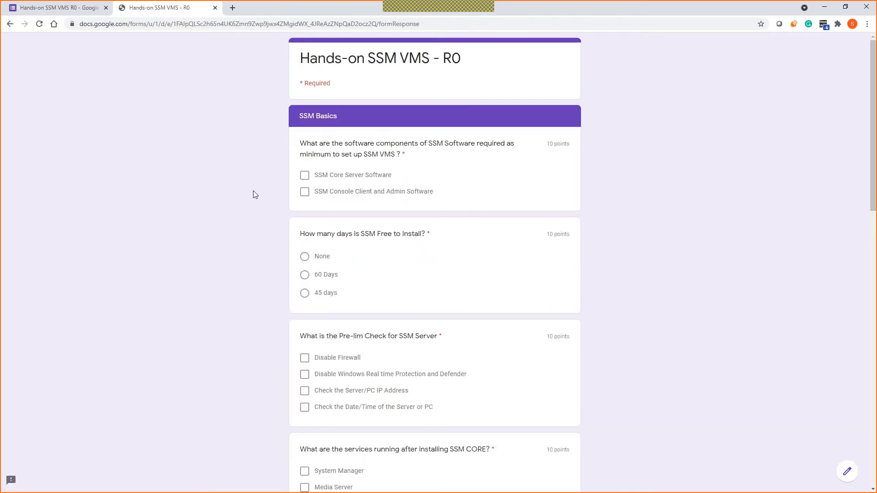
Step: Tick SSM Core Server Software and SSM Console Client and Admin Software
click(305, 176)
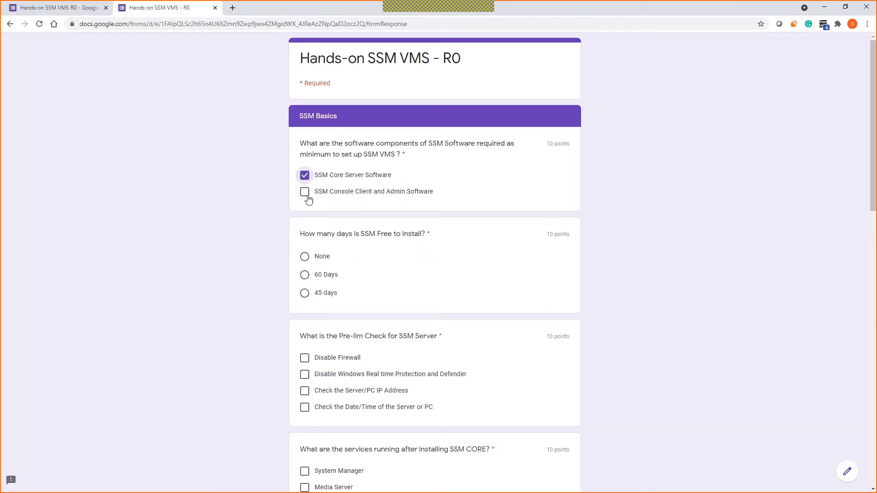
click(305, 193)
scroll(375, 243, down, 1)
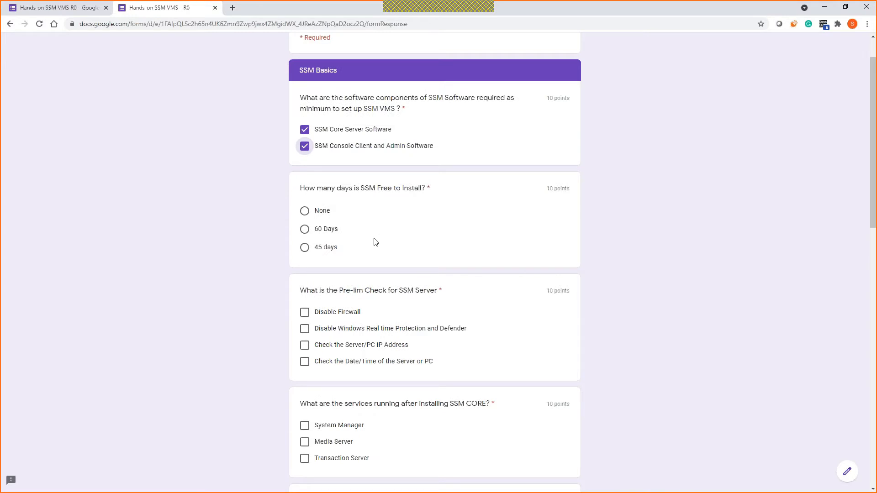
scroll(375, 243, down, 6)
scroll(382, 239, down, 7)
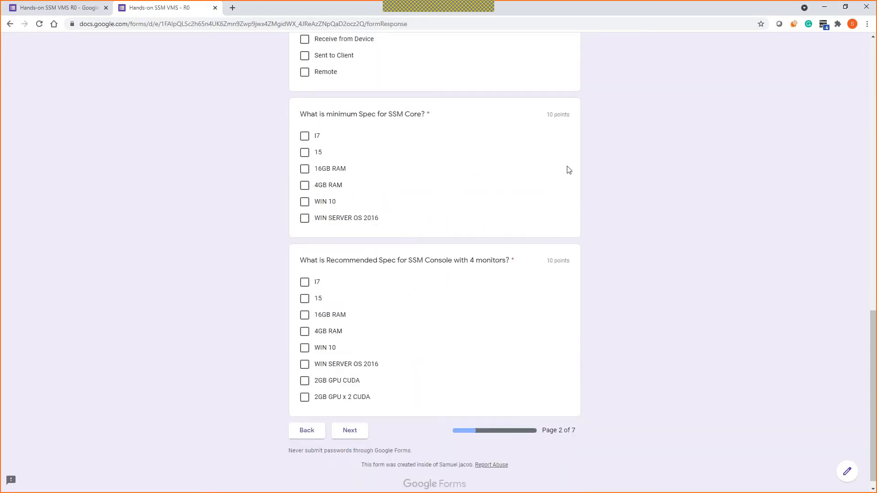
scroll(388, 185, up, 1)
scroll(347, 274, up, 3)
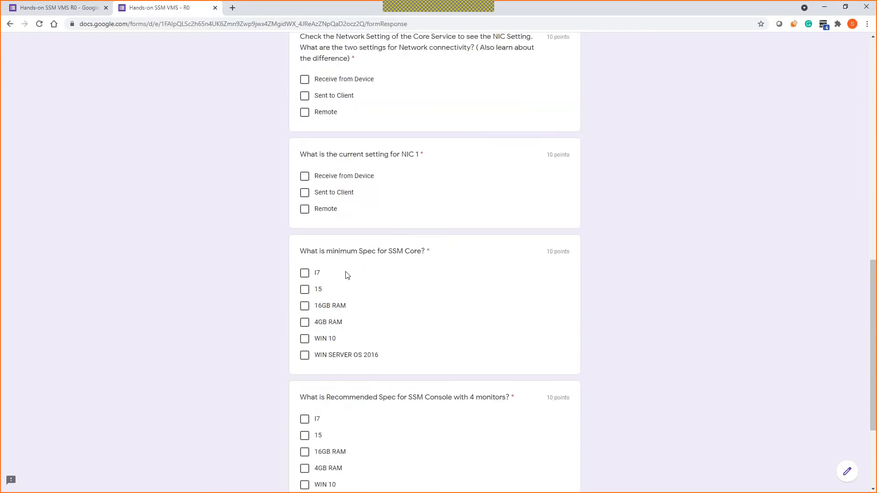
scroll(366, 213, down, 2)
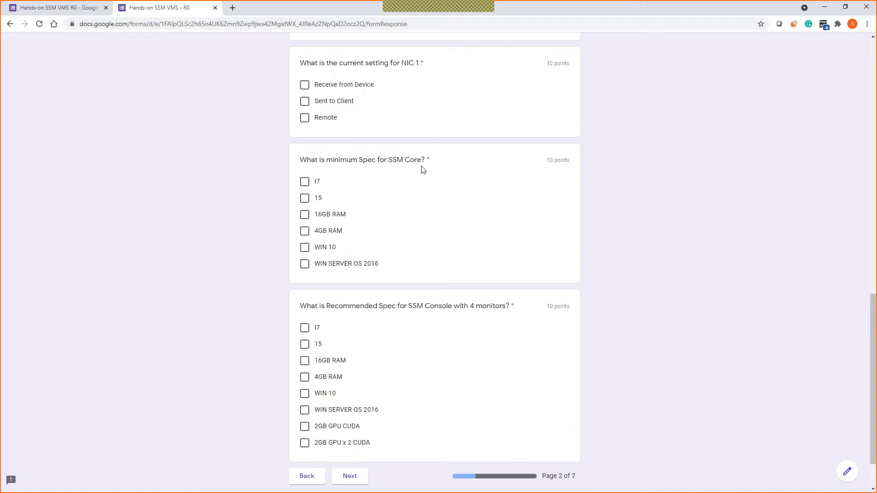
Step: Tick I7 and 16GB RAM for both spec questions, plus 2GB GPU x 2 CUDA for Console
click(305, 182)
click(305, 215)
click(305, 332)
click(304, 362)
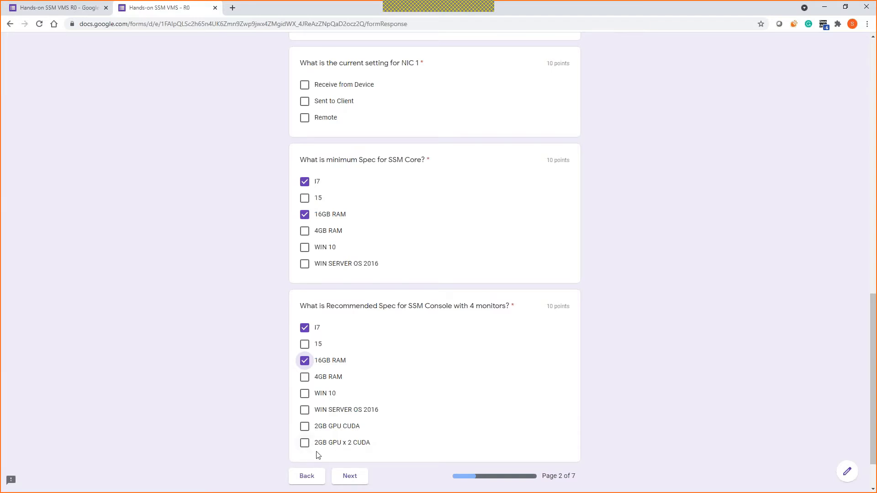
click(304, 443)
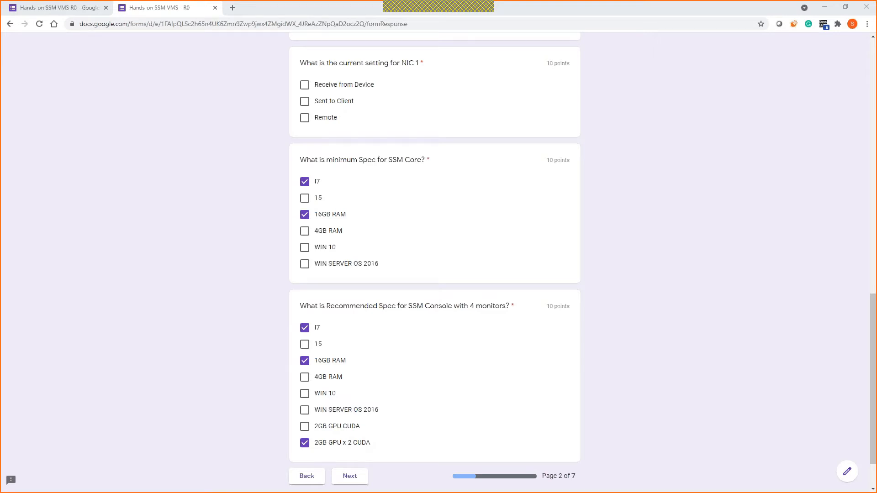
Step: Check the SERVER OS SUPPORT slide, then tick WIN 10 and WIN SERVER OS 2016 for both specs
key(alt+Tab)
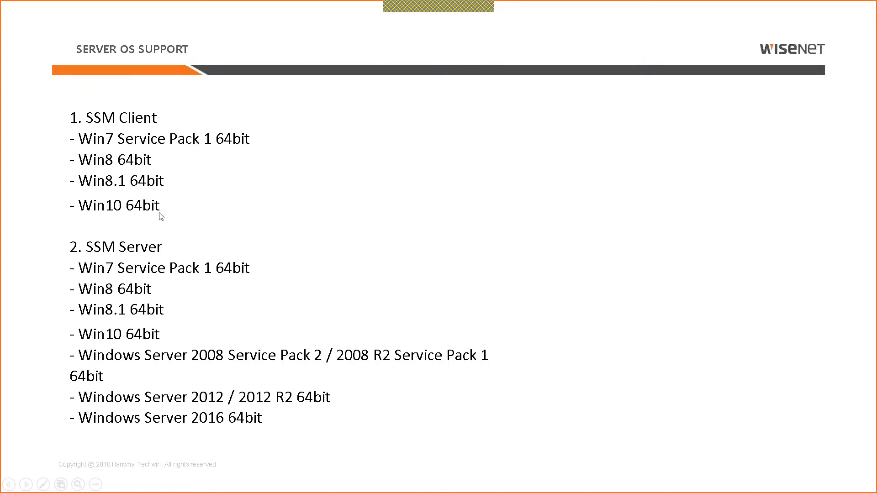
key(alt+Tab)
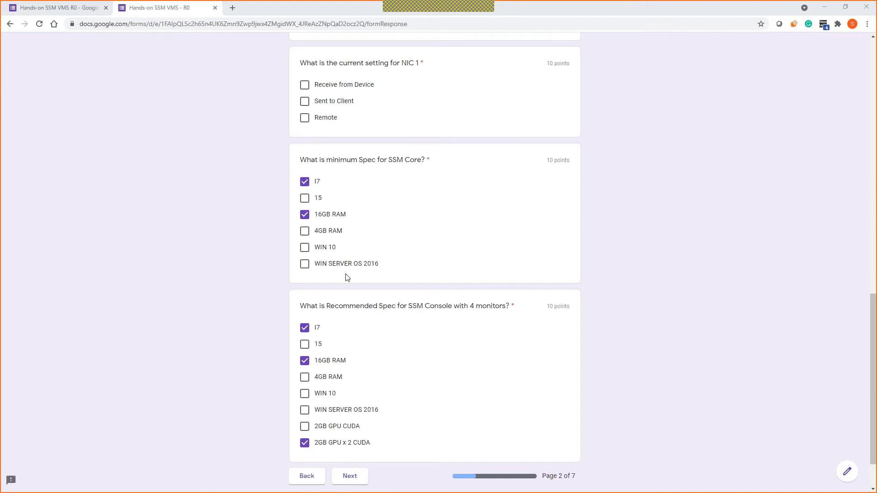
click(306, 249)
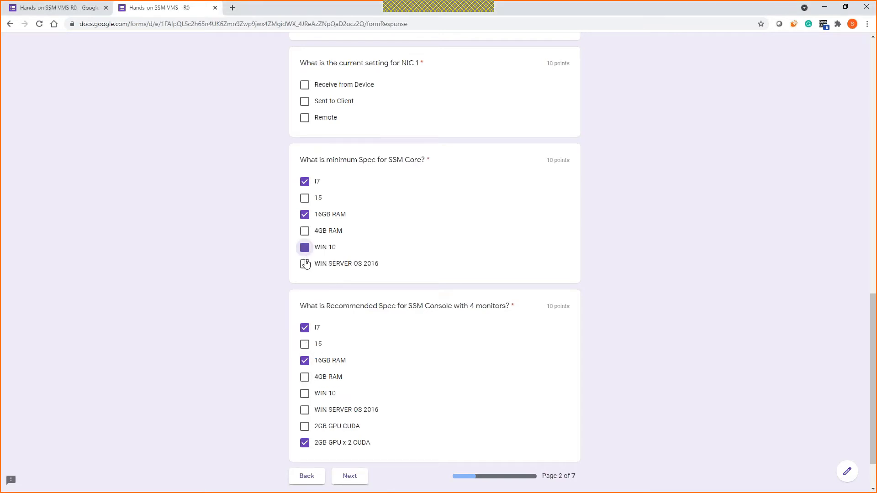
click(310, 267)
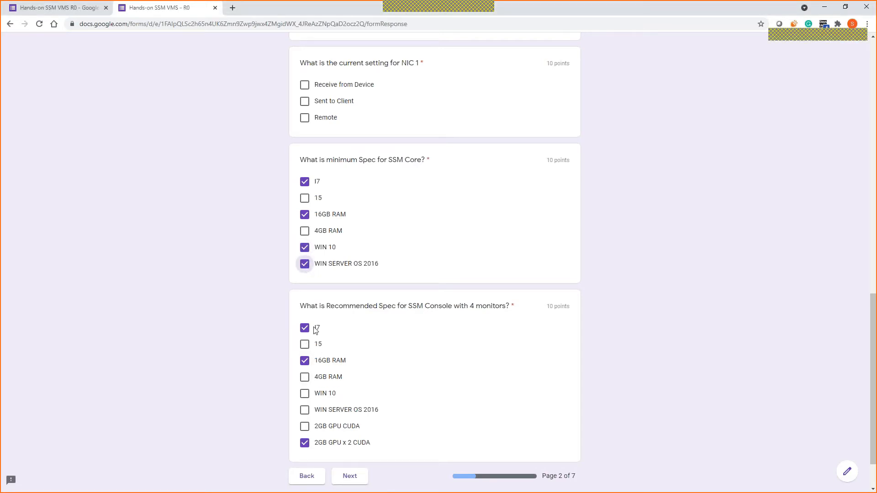
click(306, 411)
click(305, 394)
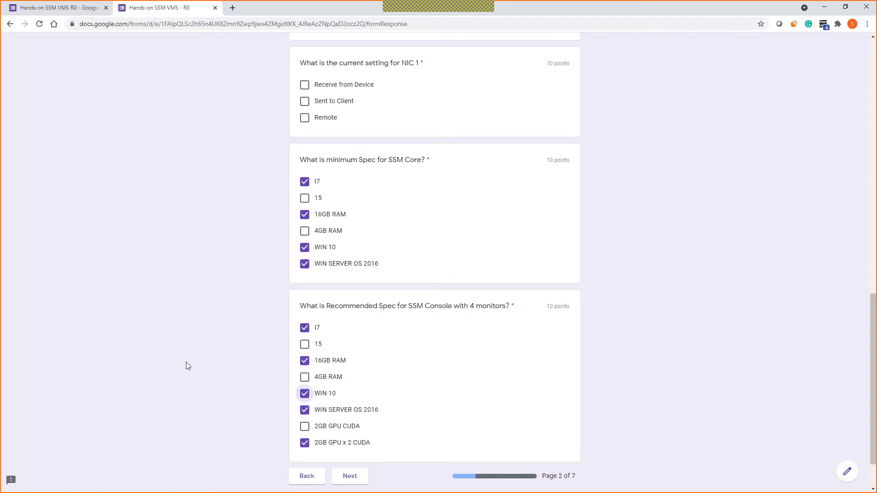
Step: Review the answered quiz page and minimise the quiz browser window
scroll(185, 365, up, 2)
scroll(186, 365, up, 7)
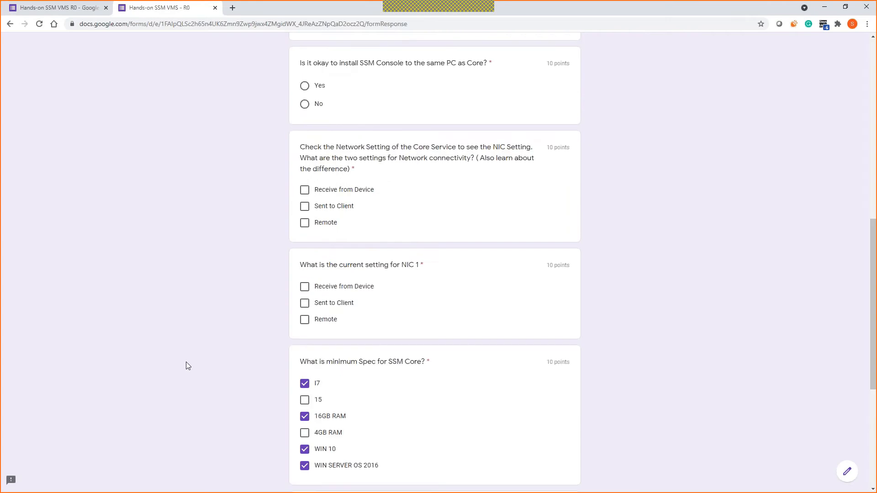
scroll(152, 374, up, 2)
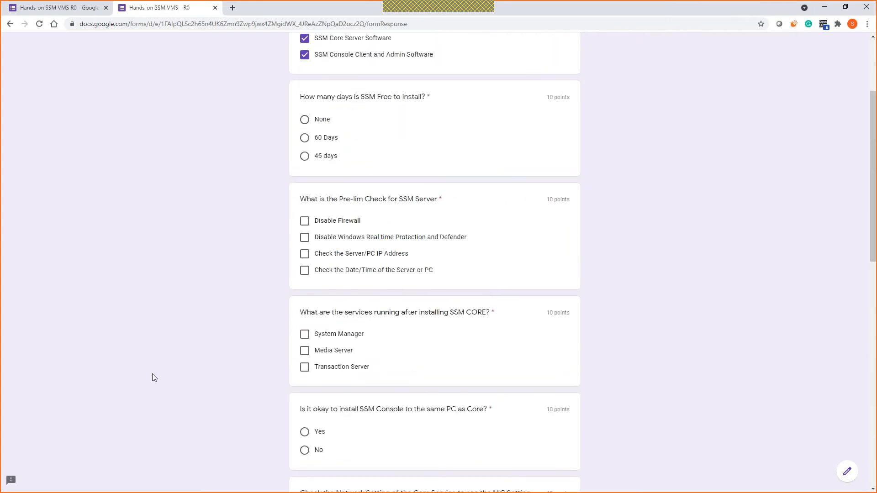
scroll(250, 256, down, 10)
scroll(251, 256, up, 12)
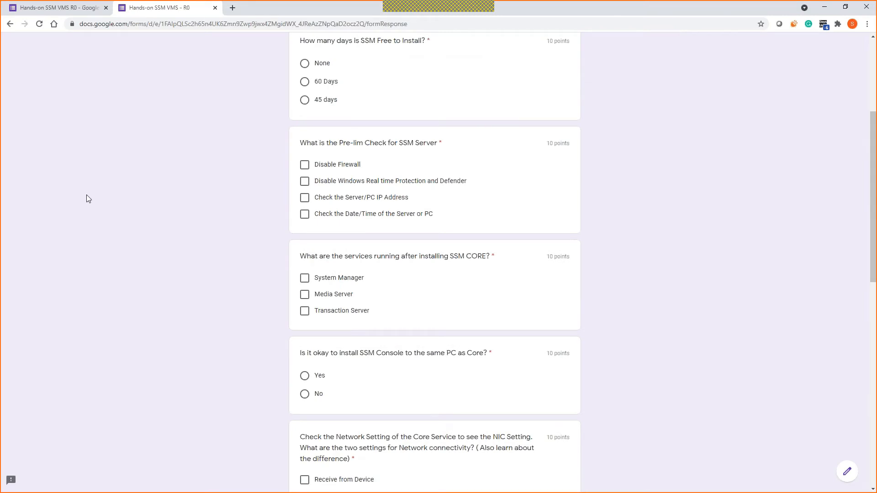
key(alt+Tab)
key(alt+Tab)
key(alt+Tab)
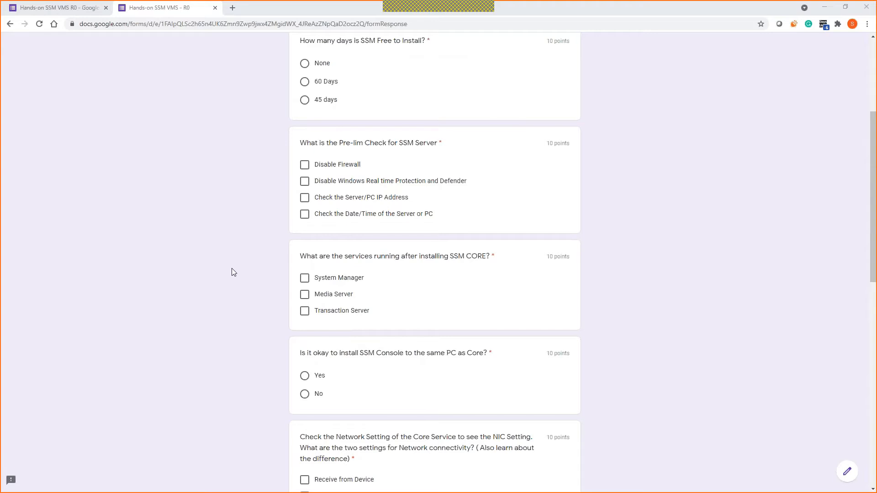
scroll(232, 269, up, 2)
scroll(232, 269, up, 1)
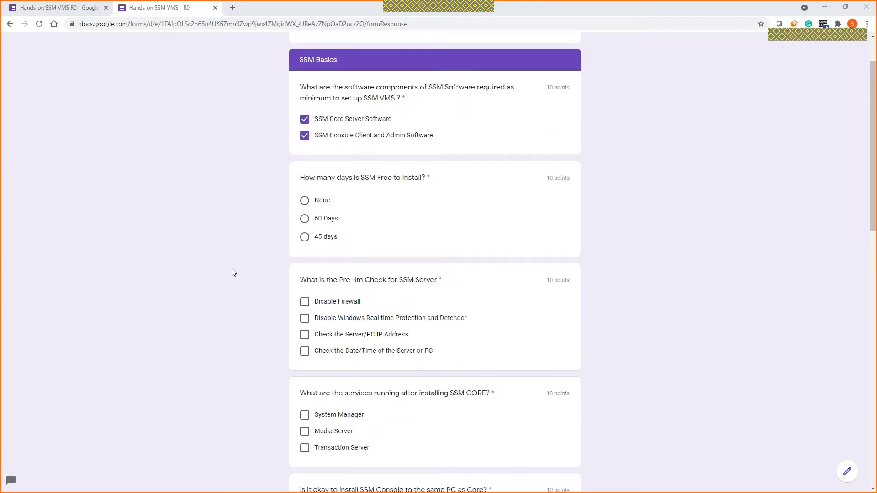
click(822, 10)
Step: Open the Network and Sharing Center on the remote PC 01
click(823, 11)
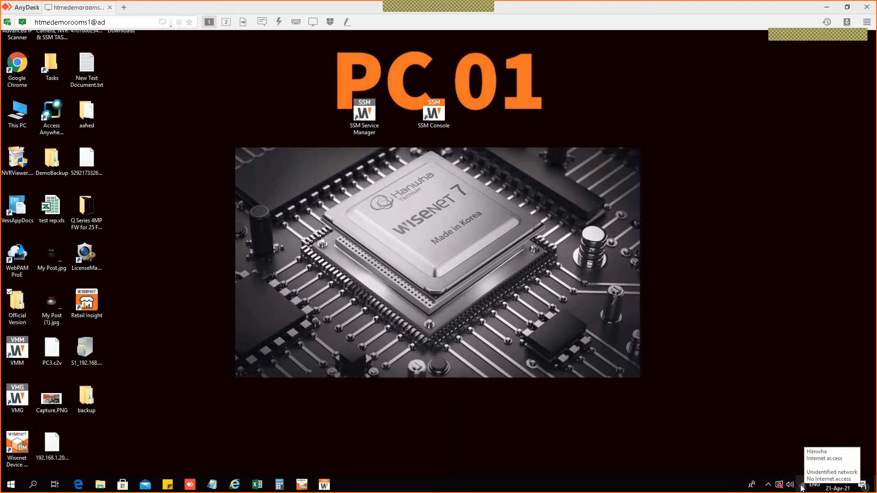
right_click(802, 488)
click(796, 473)
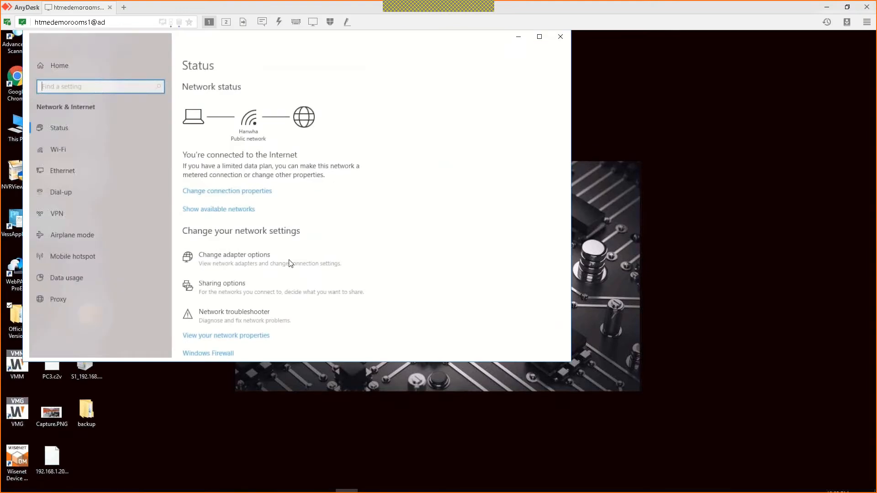
scroll(274, 302, down, 2)
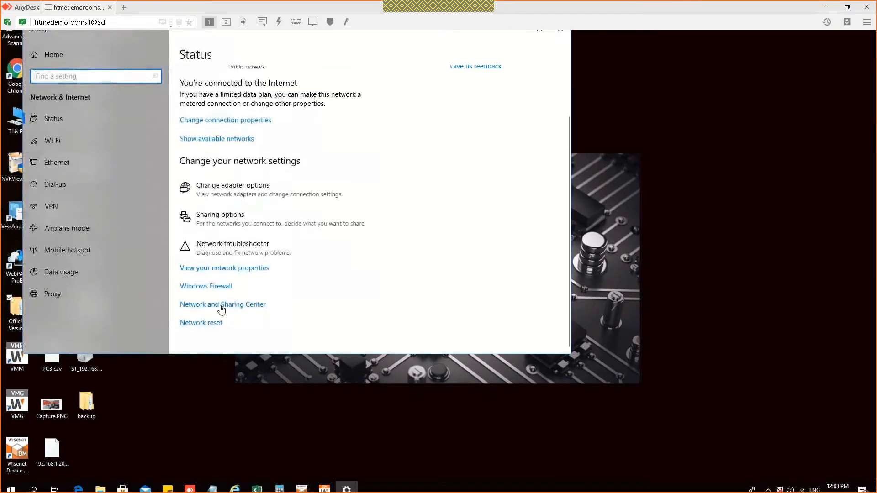
click(231, 309)
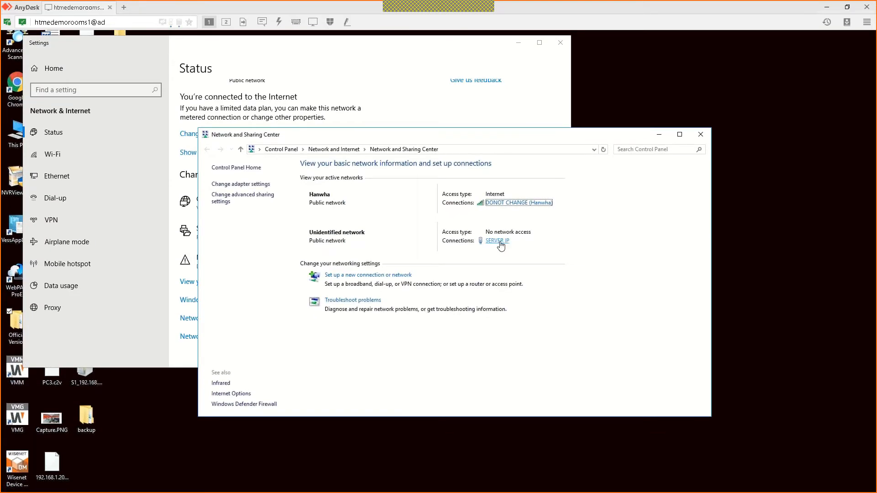
Step: View the SERVER IP connection's IP details, then close the network and Settings windows
click(512, 209)
click(497, 237)
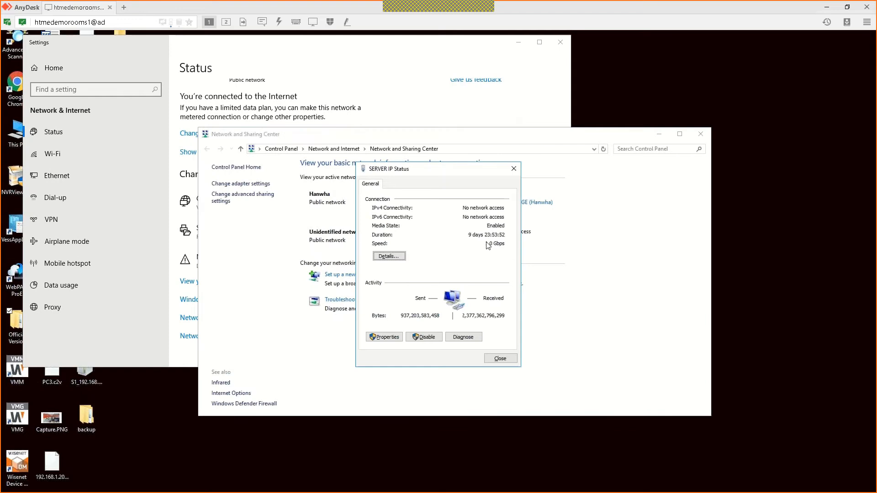
click(395, 255)
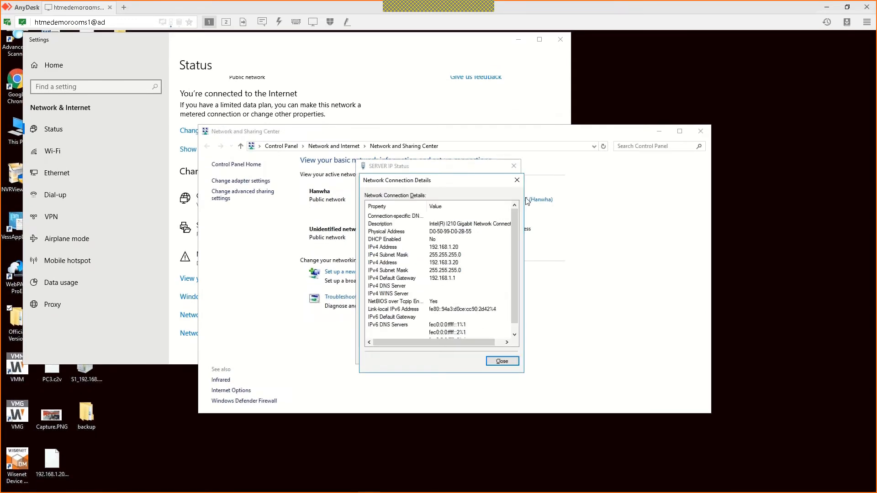
click(517, 190)
click(515, 176)
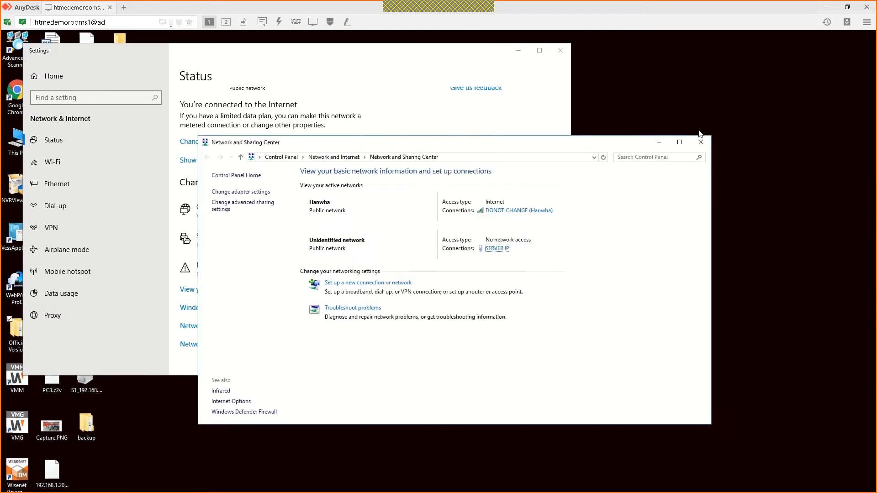
click(662, 144)
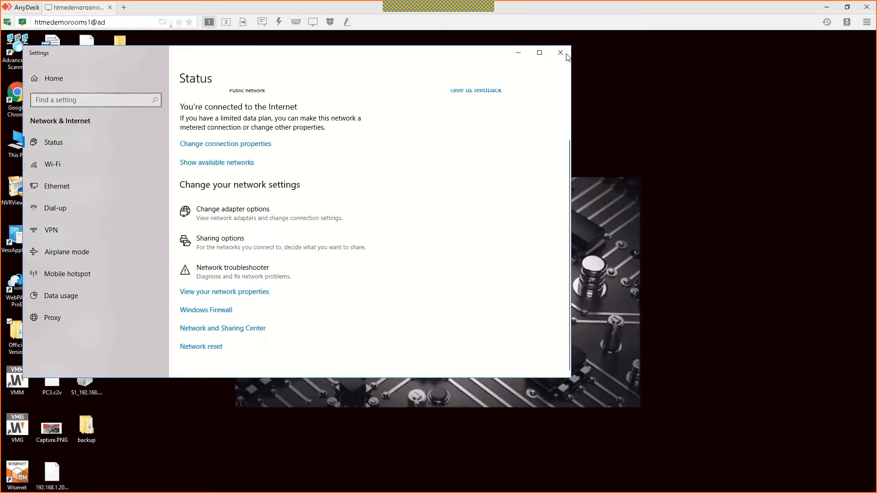
click(566, 53)
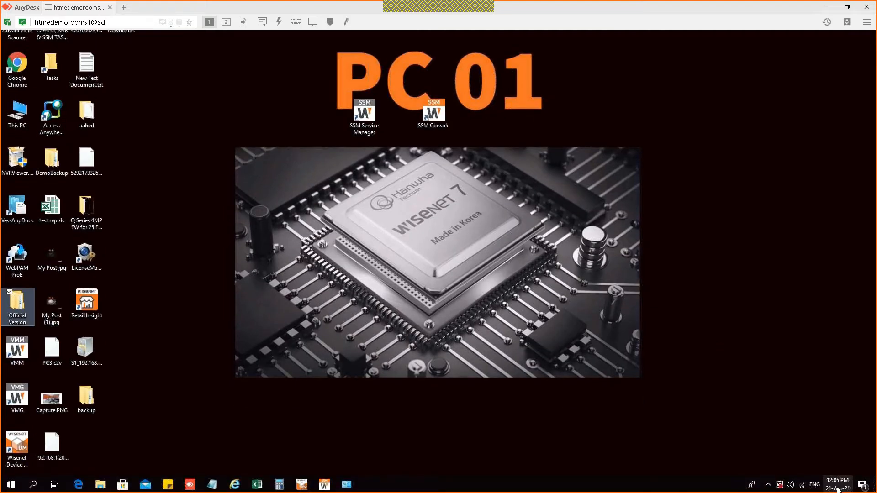
right_click(838, 490)
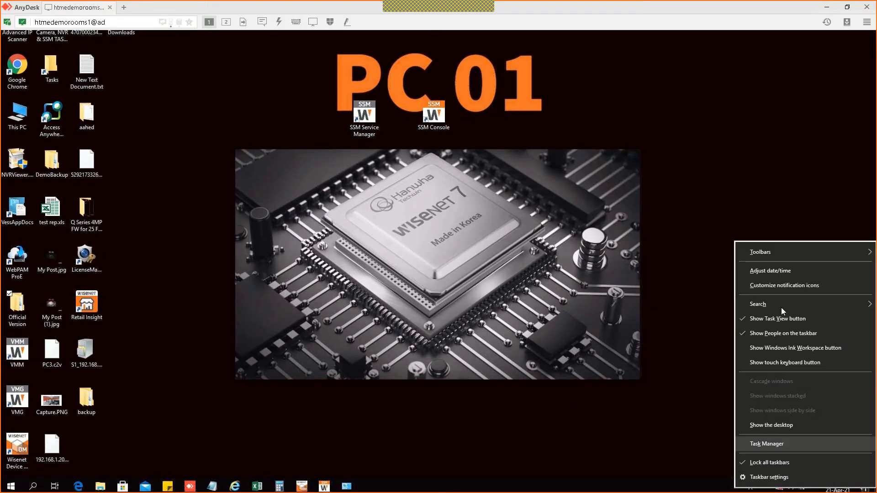
click(613, 232)
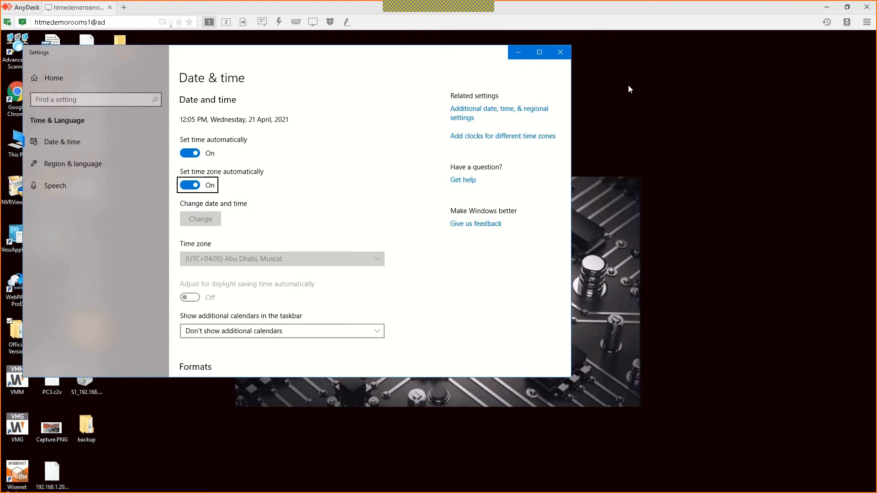
click(559, 53)
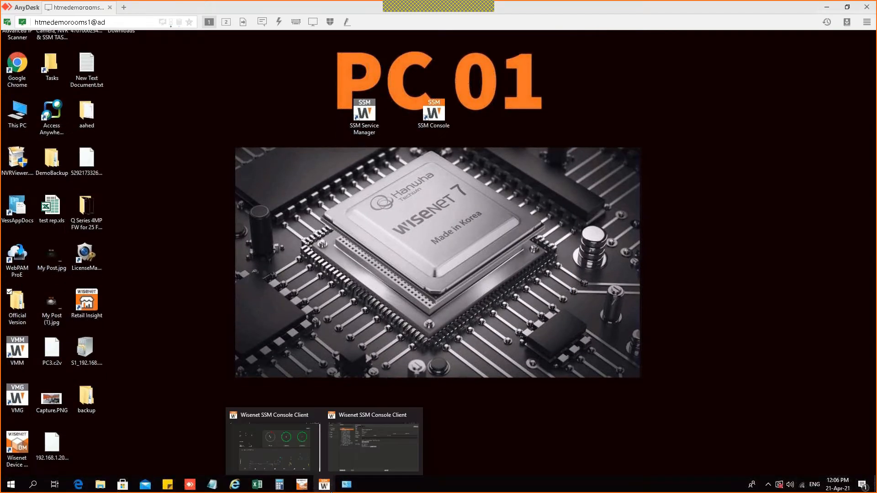
mouse_move(212, 485)
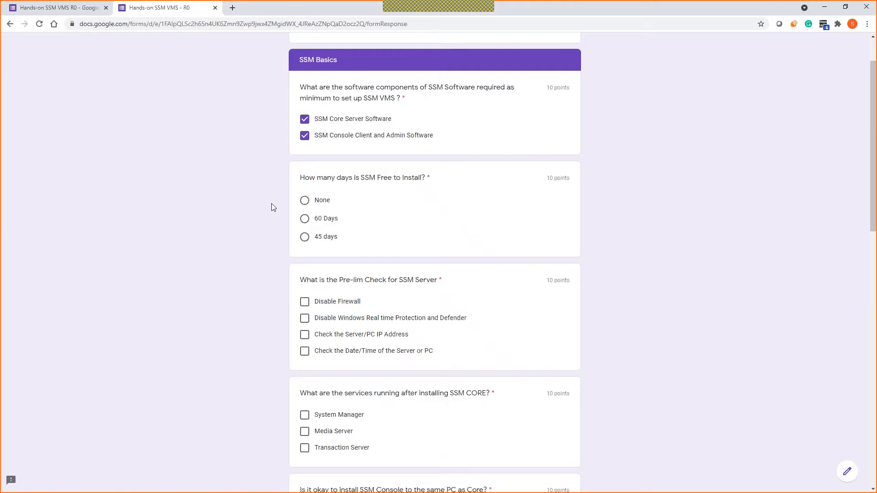
Step: Tick Disable Firewall, Disable Windows Real time Protection and Defender, Check IP Address, and Check Date/Time
scroll(272, 203, down, 3)
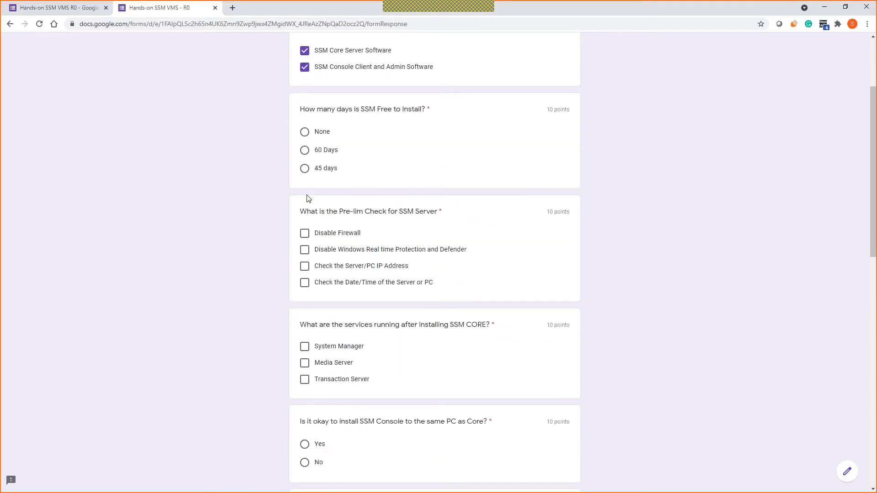
click(305, 211)
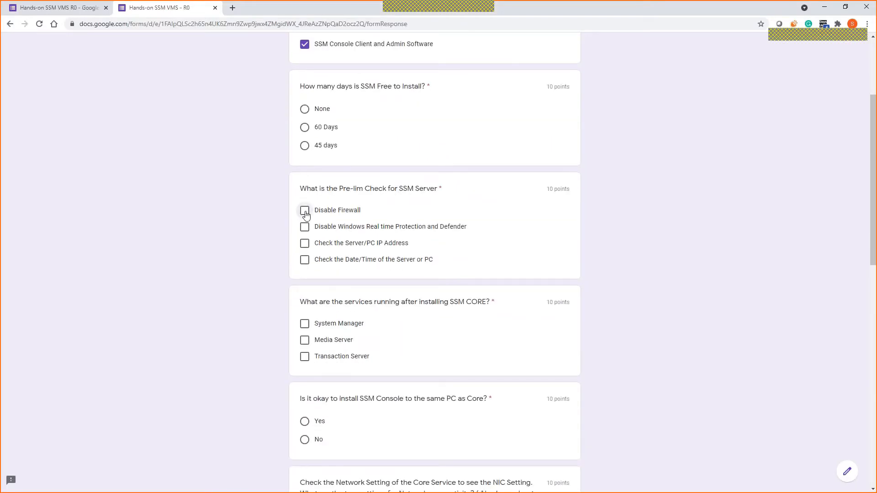
click(306, 228)
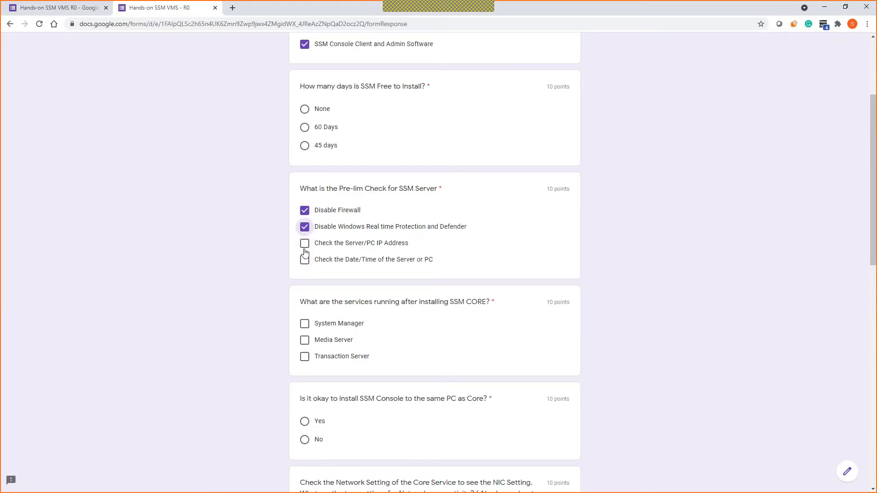
click(305, 243)
click(305, 260)
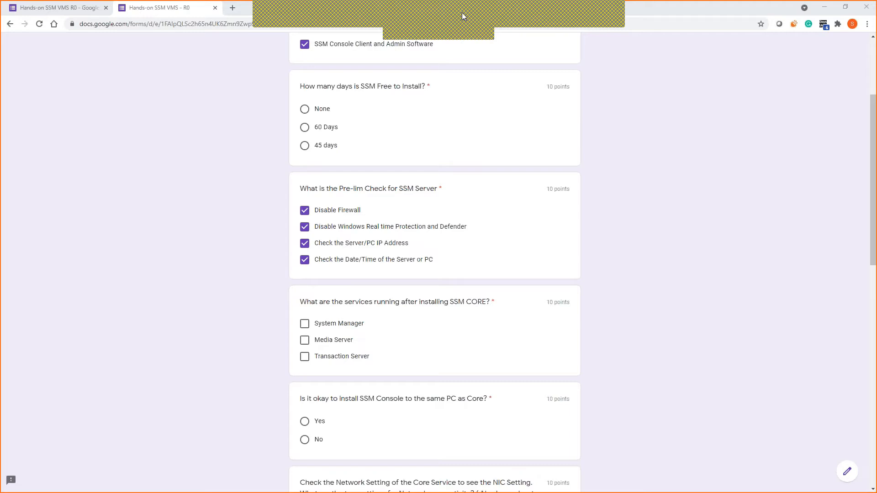
Step: Scroll up and down the quiz in the browser to review the answers
click(629, 146)
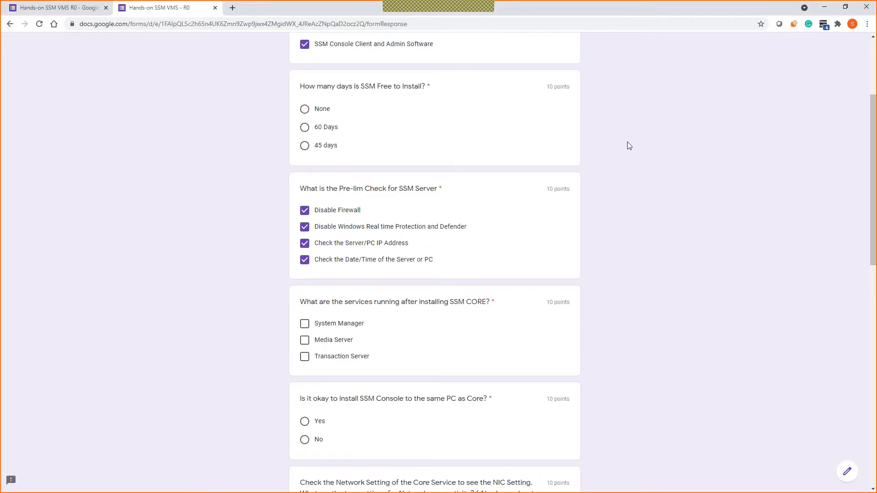
scroll(627, 145, down, 6)
scroll(663, 138, up, 4)
scroll(664, 142, down, 2)
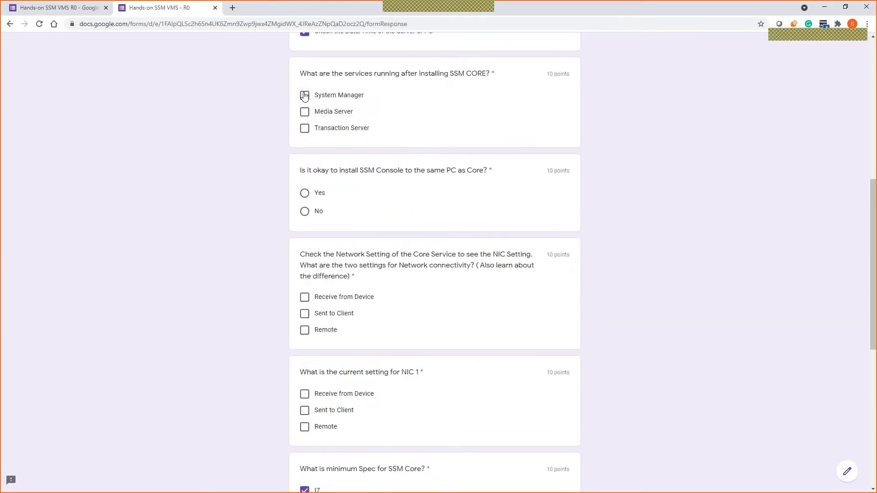
scroll(547, 190, up, 1)
scroll(547, 189, up, 7)
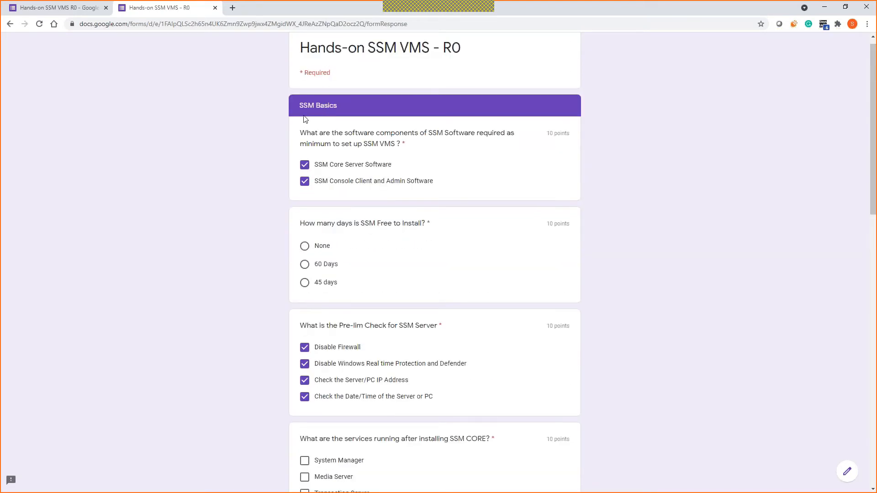
scroll(328, 126, down, 3)
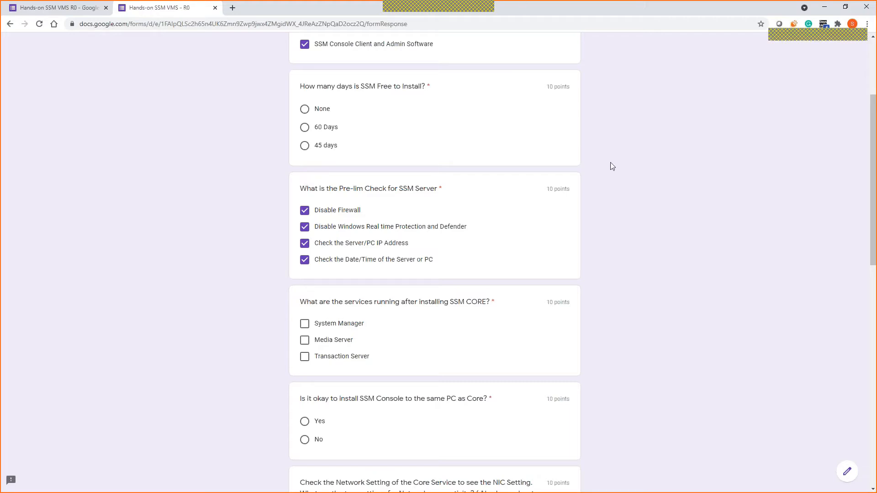
scroll(414, 131, up, 1)
scroll(415, 132, up, 1)
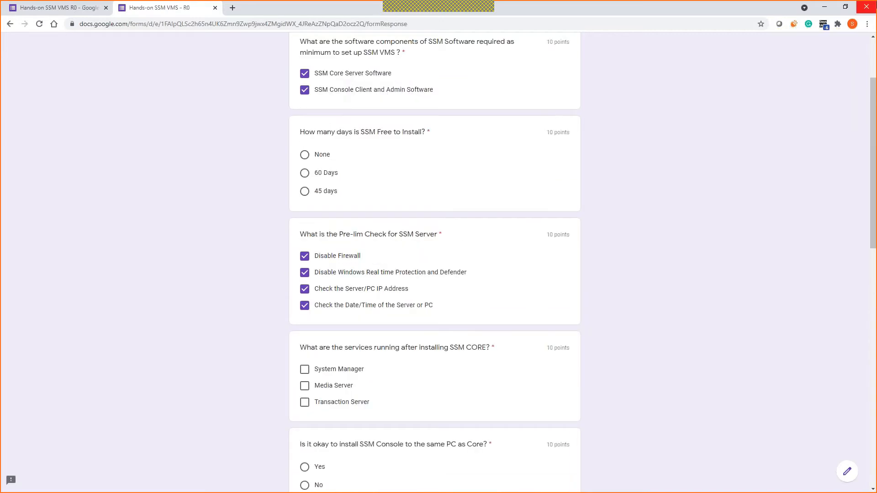
scroll(318, 273, down, 2)
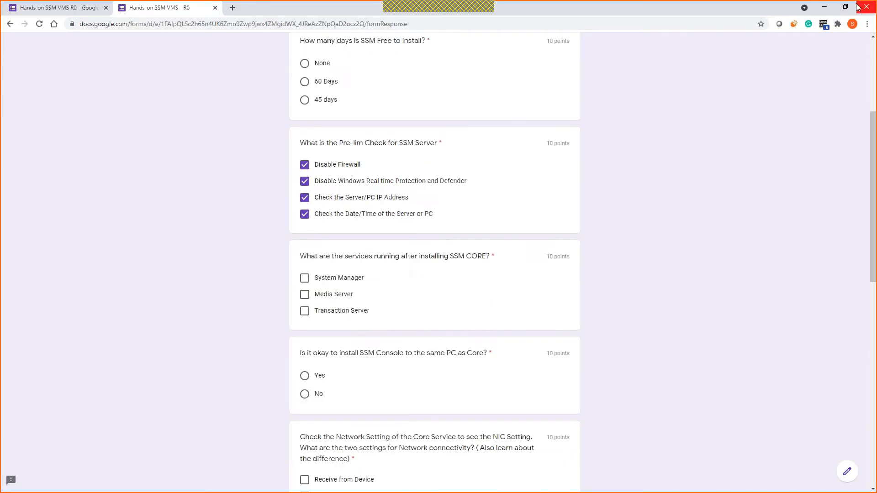
Step: On the remote desktop, open the Core Server zip to view its contents, then minimize it
click(826, 7)
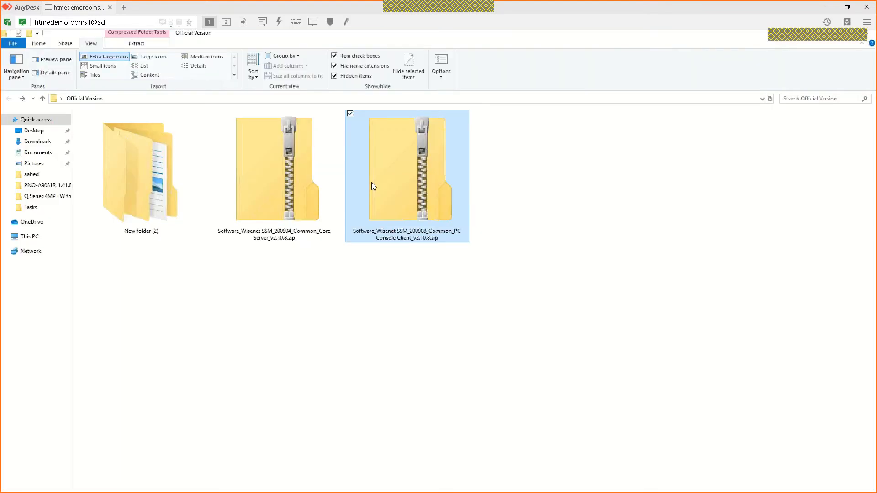
click(267, 182)
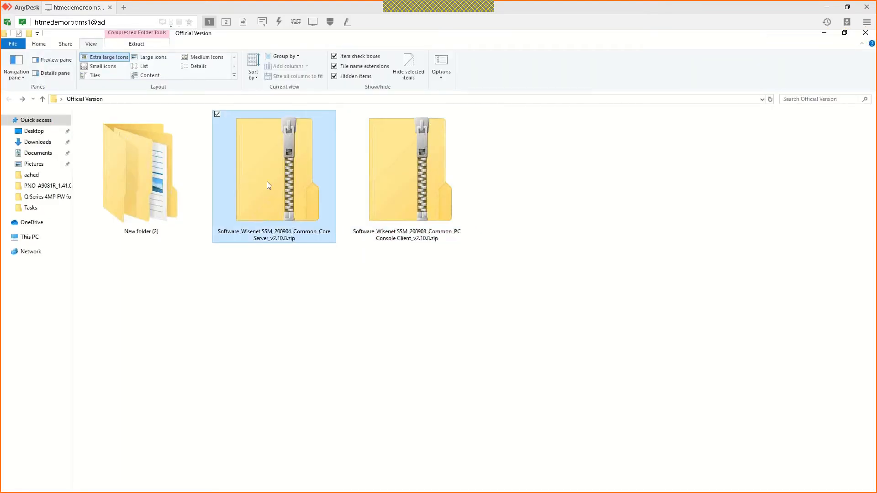
double_click(302, 177)
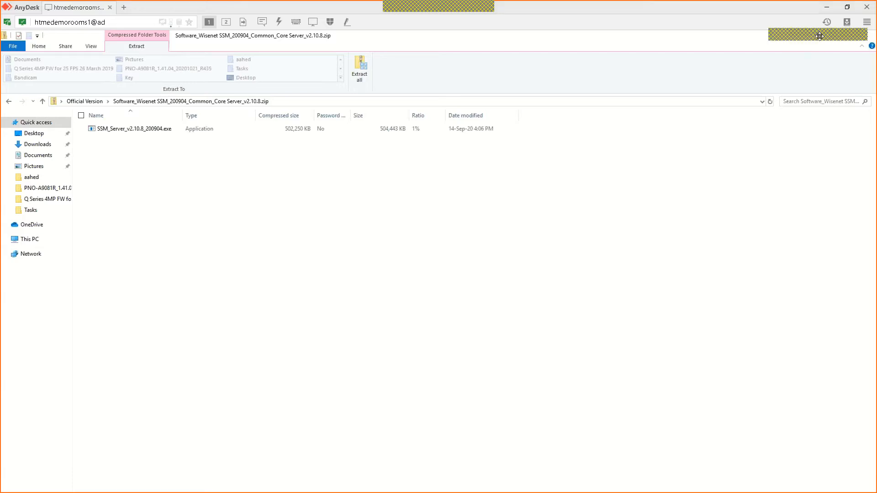
double_click(767, 37)
click(780, 151)
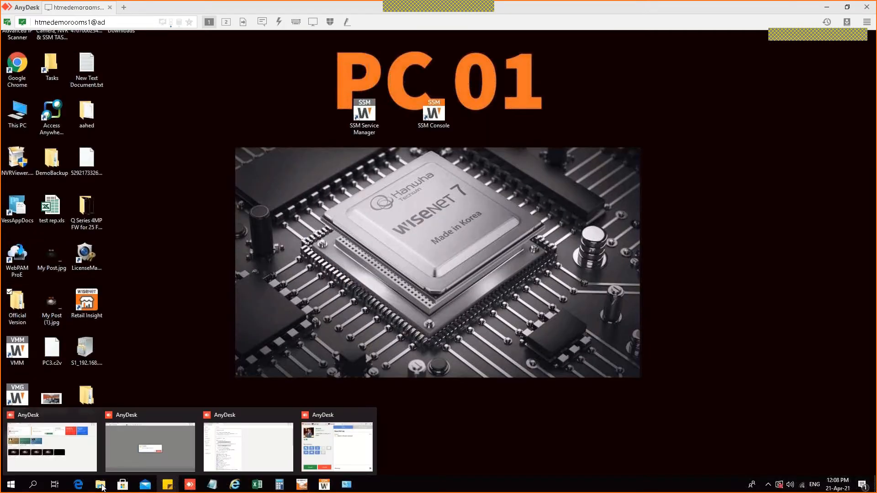
Step: Return to the Official Version folder and launch SSM Service Manager from the desktop
mouse_move(100, 485)
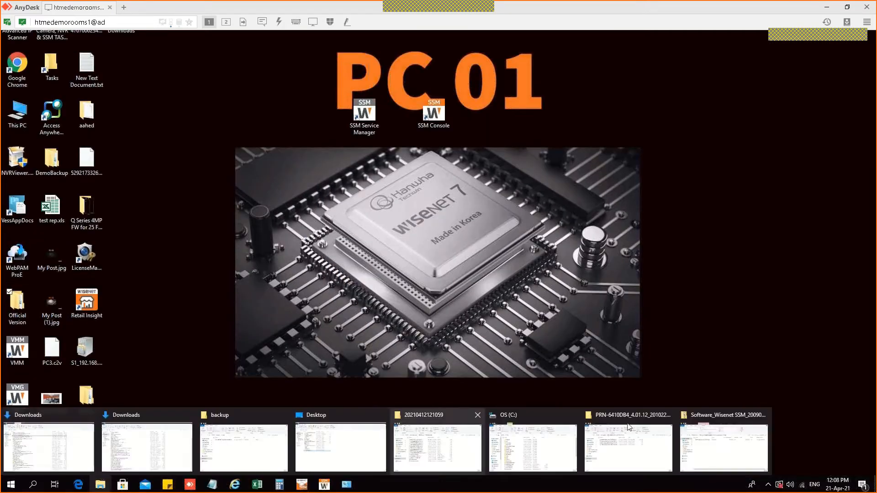
click(721, 454)
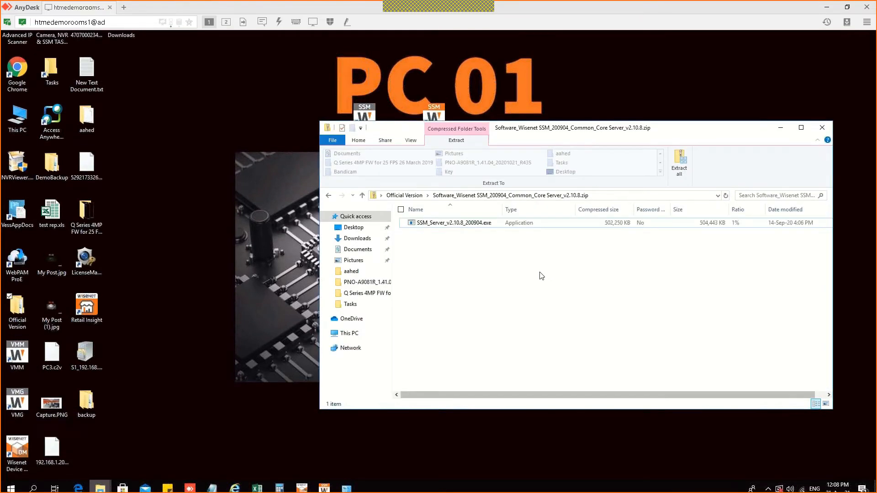
click(328, 195)
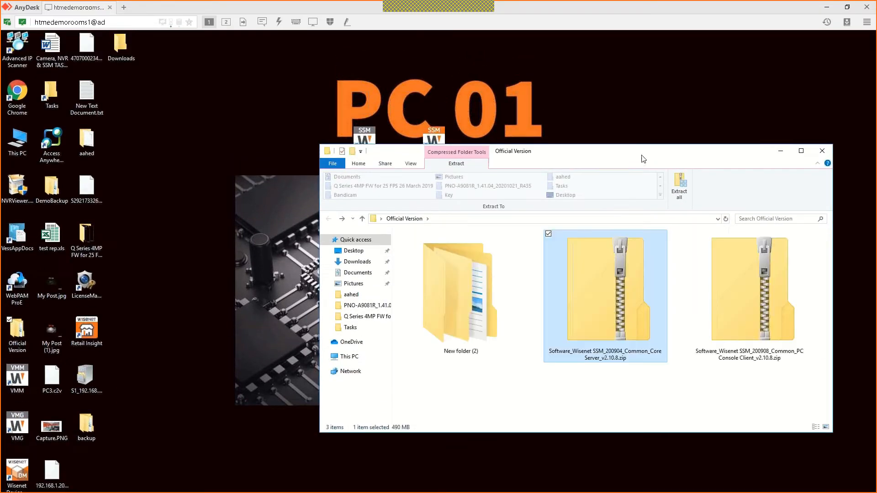
drag(332, 145, 310, 241)
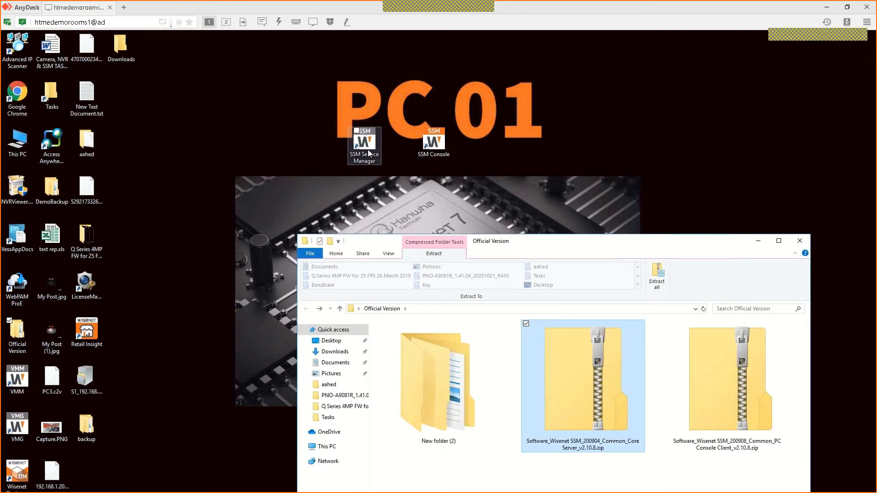
double_click(368, 150)
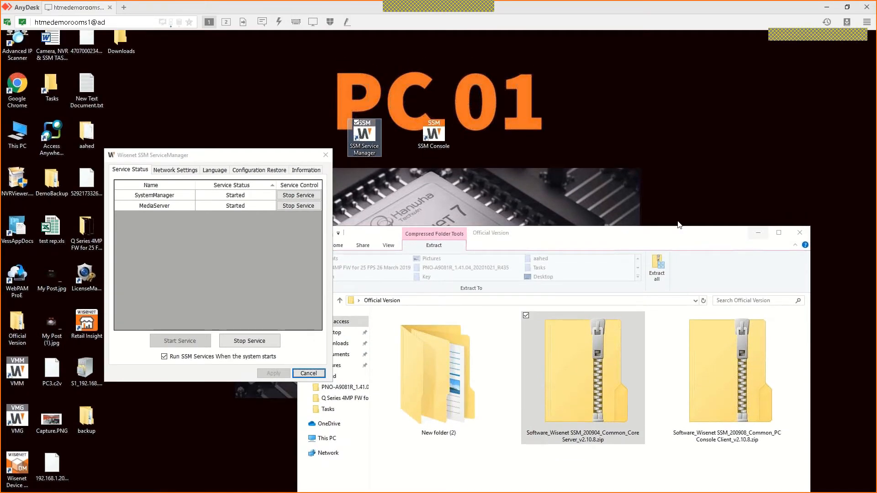
Step: Centre the ServiceManager dialog, confirm SystemManager and MediaServer are Started, and show Network Settings
click(758, 233)
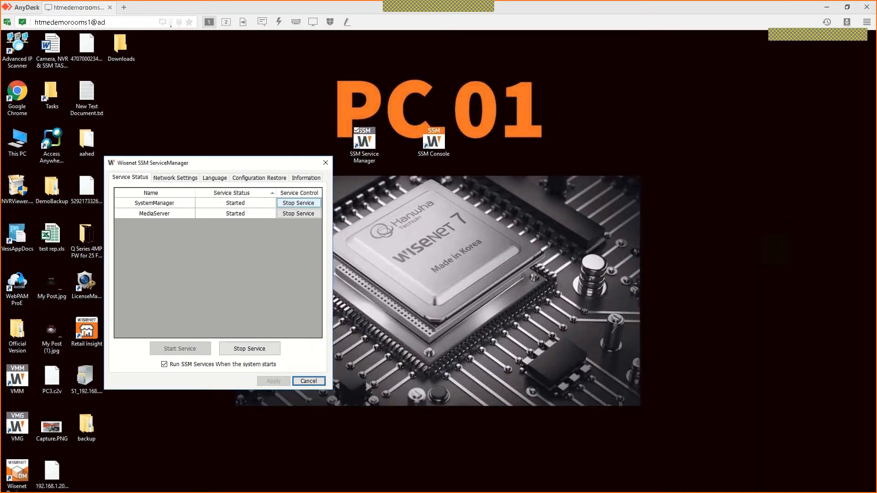
drag(218, 168, 433, 177)
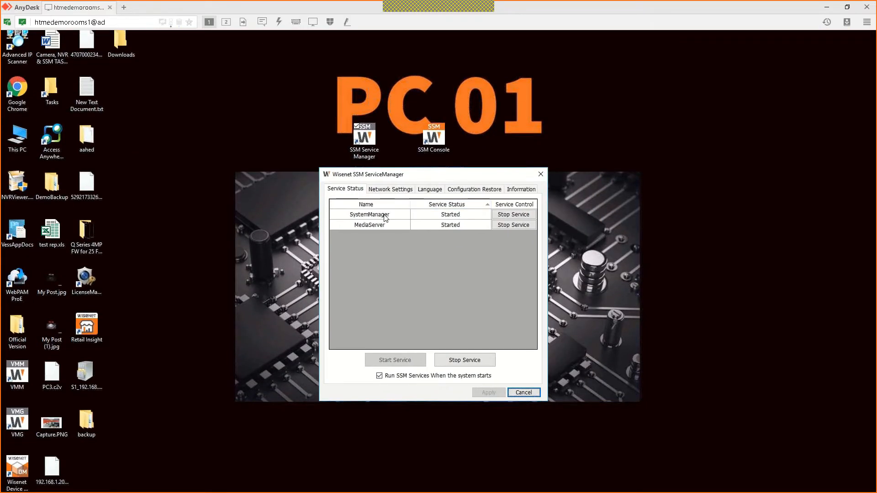
click(384, 224)
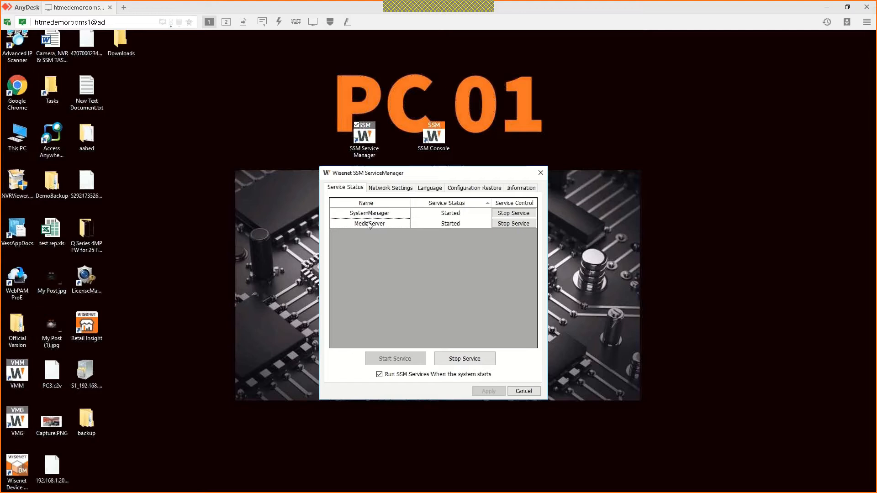
click(379, 217)
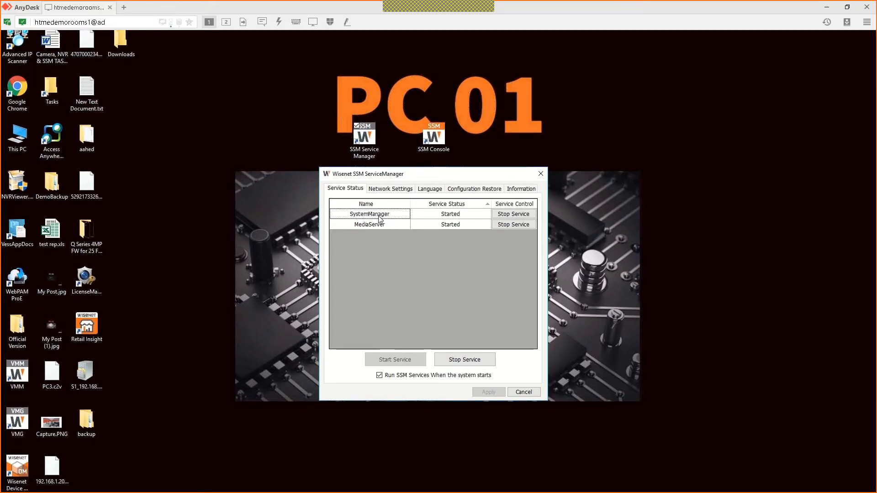
click(390, 226)
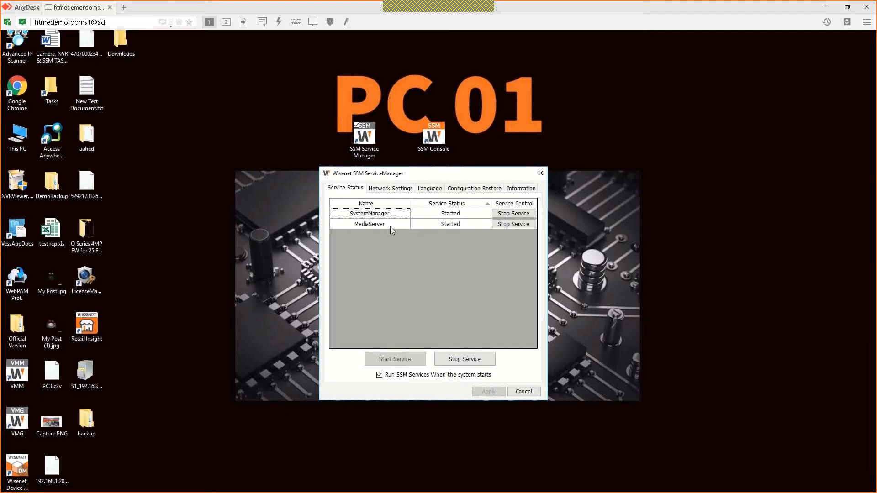
click(374, 214)
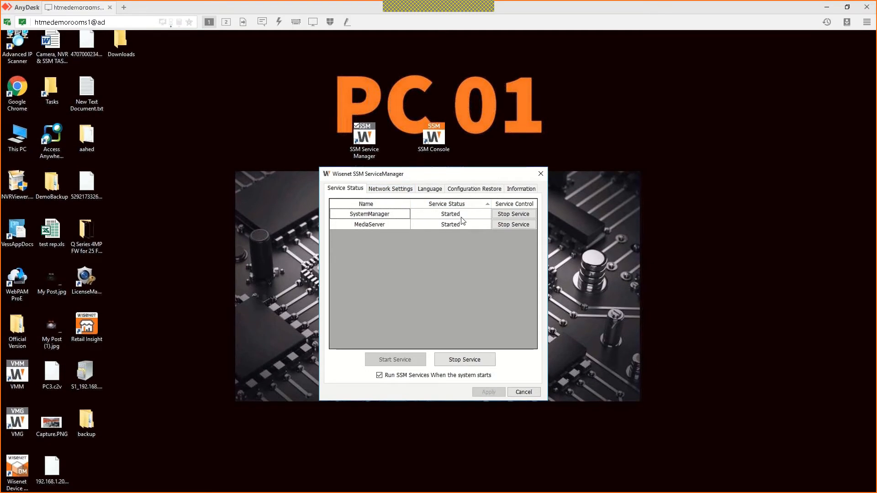
click(461, 216)
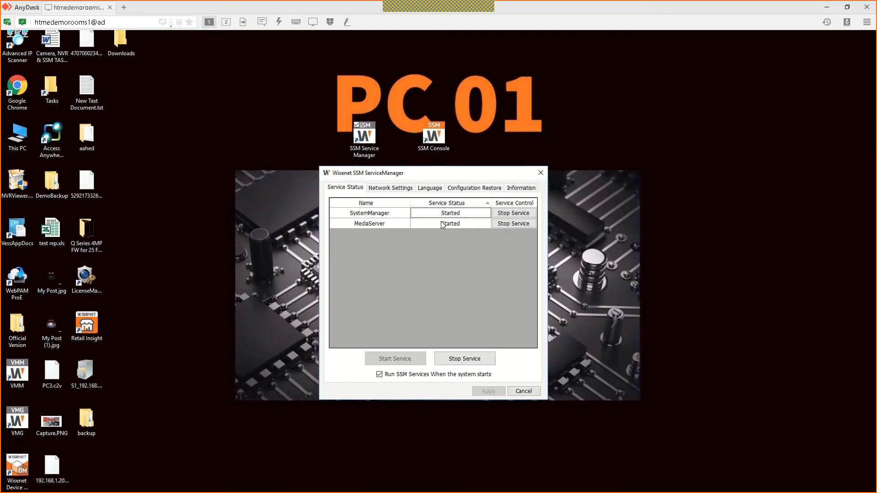
click(392, 217)
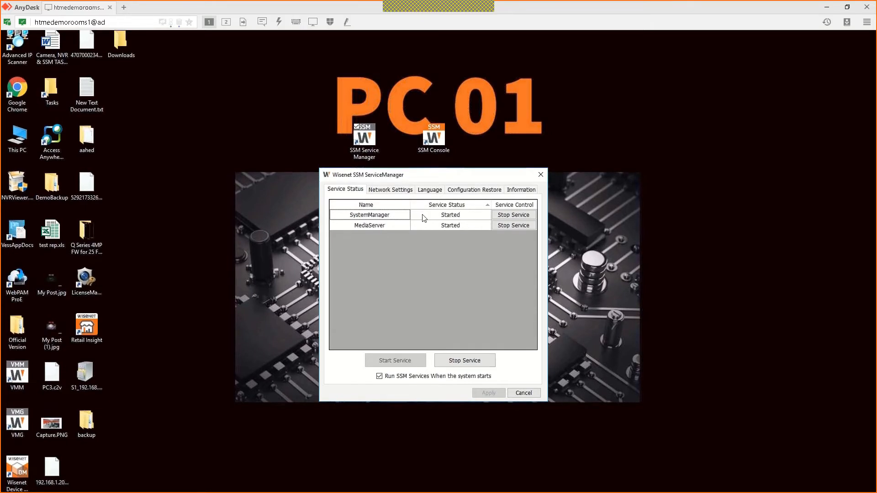
click(379, 193)
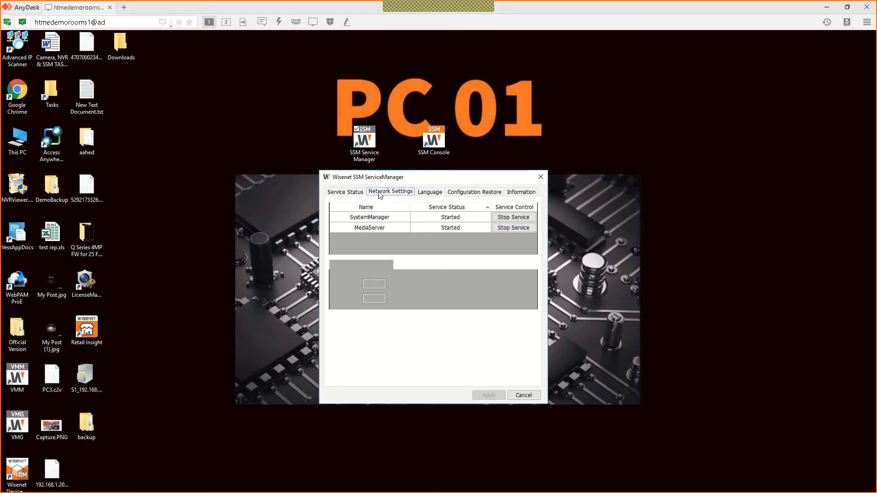
Step: Try Auto for NIC #1, then set it back to the Intel I210 Gigabit connection (192.168.1.20)
click(471, 213)
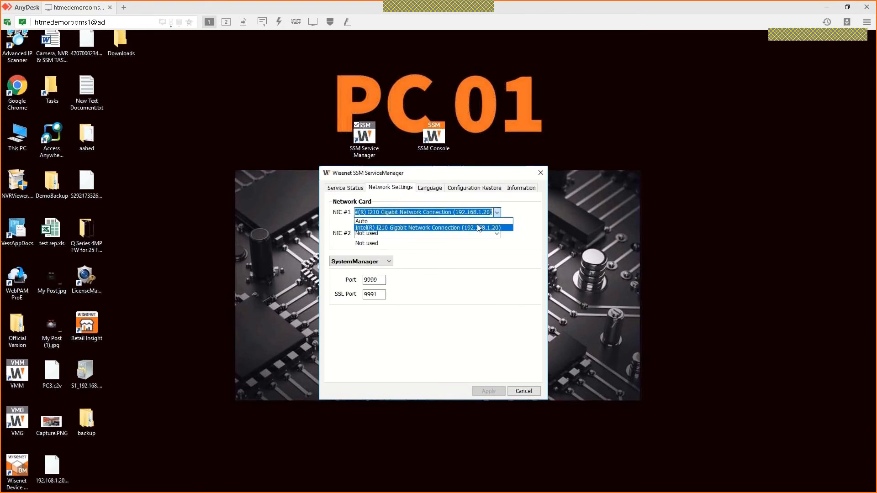
click(473, 222)
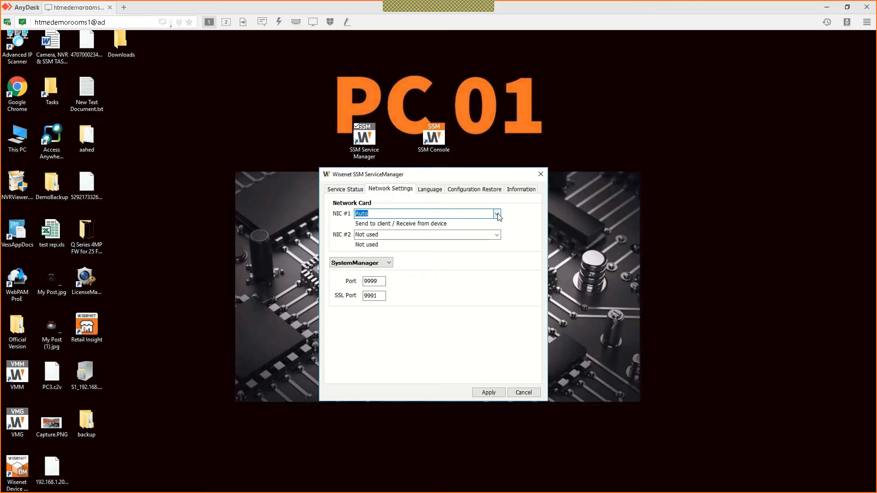
click(497, 214)
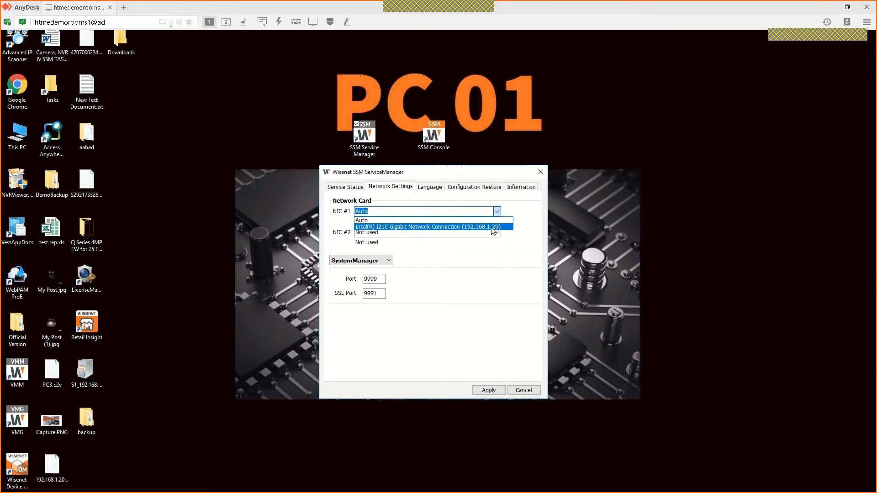
click(494, 227)
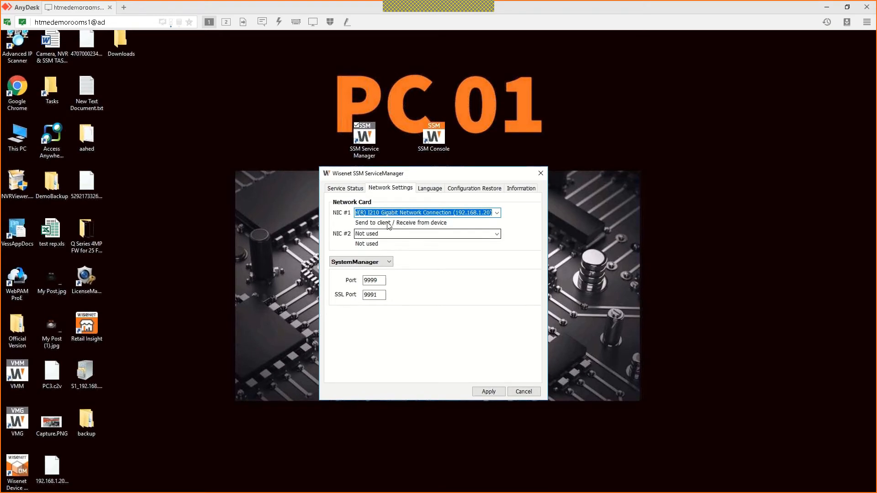
click(488, 213)
click(497, 214)
click(479, 221)
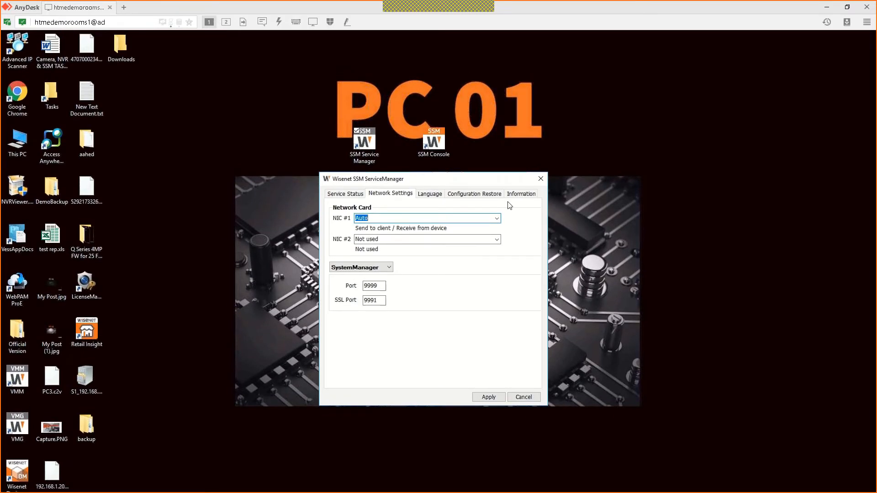
click(498, 215)
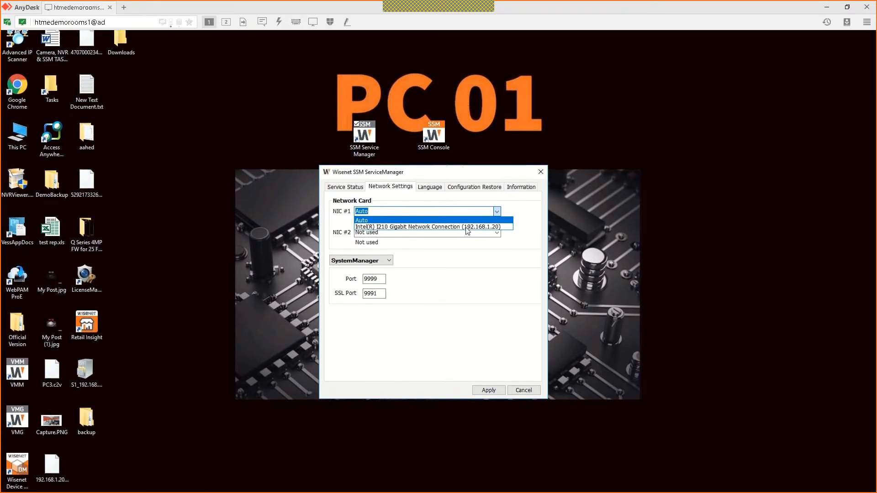
click(464, 227)
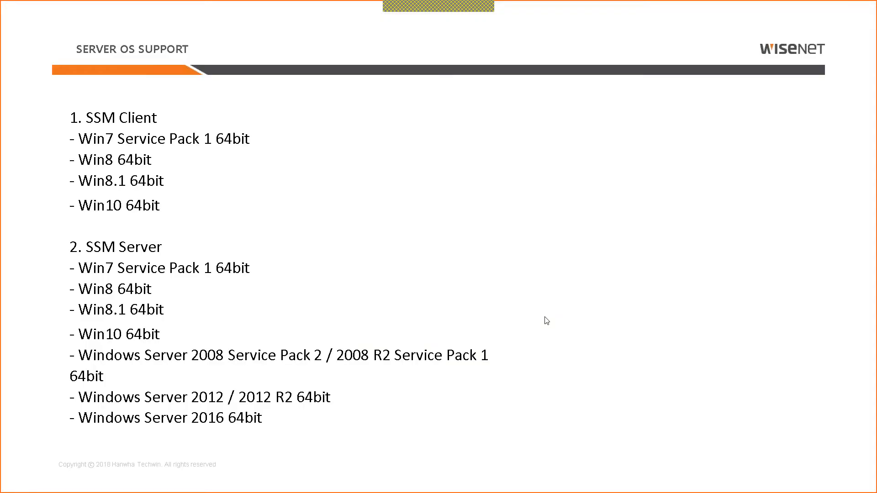
key(Page_Up)
key(Page_Up)
key(Page_Up)
key(Page_Up)
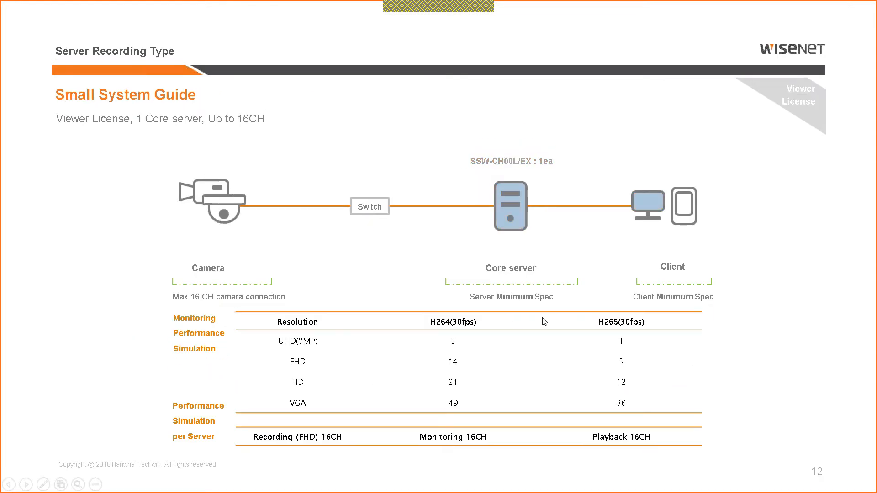
Step: Go back to the VMS list slide, then forward through the multiple-NVR slide to the direct-camera architecture slide
key(Page_Up)
key(Page_Up)
key(Page_Up)
key(Page_Up)
key(Page_Up)
key(Page_Up)
key(Page_Up)
key(Page_Up)
key(Page_Down)
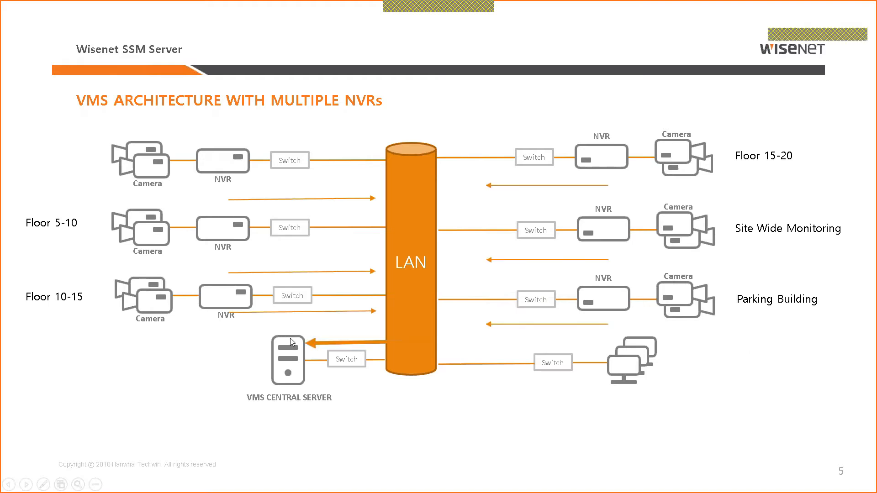
key(Right)
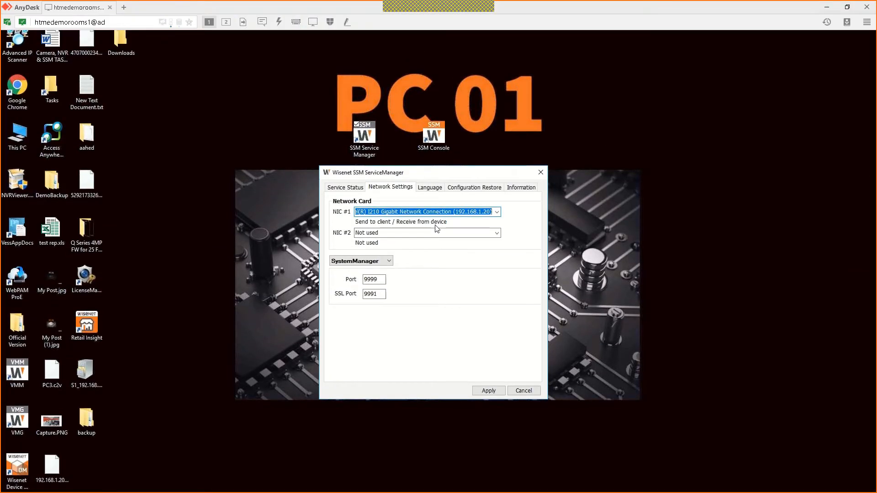
Step: Set NIC #2 to the Intel I210 connection, review MediaServer port 4510, and show version information
click(497, 233)
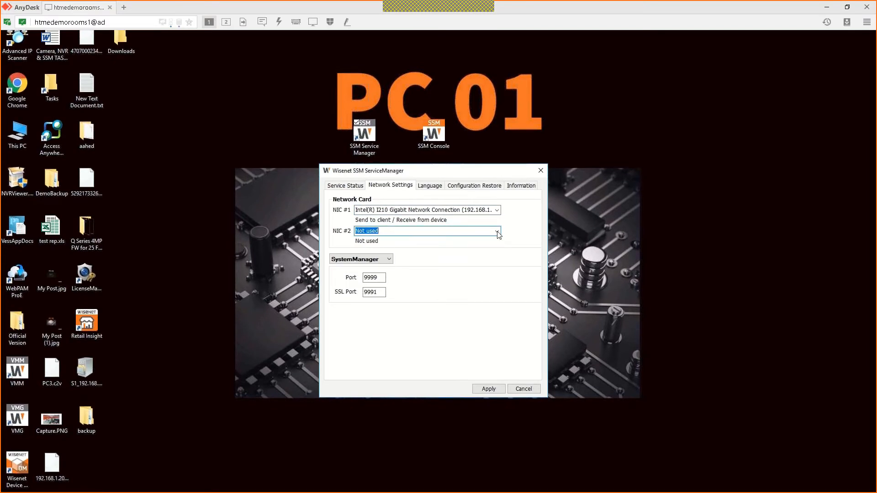
key(Down)
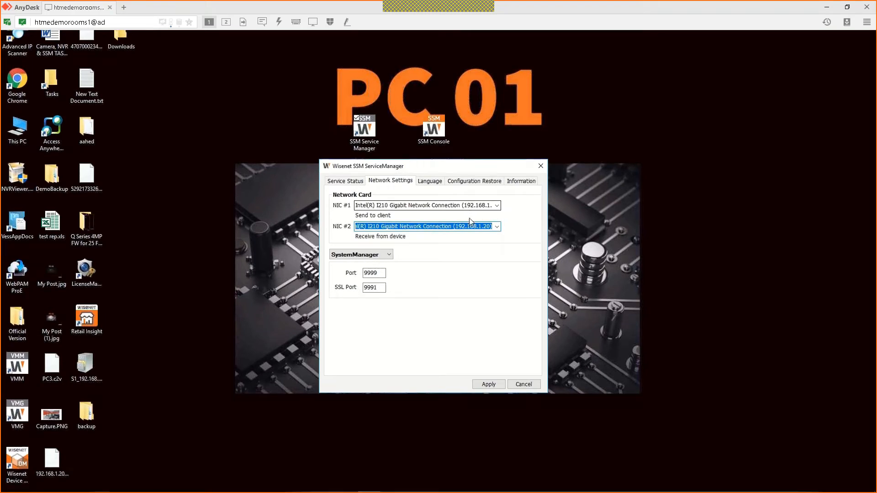
click(370, 262)
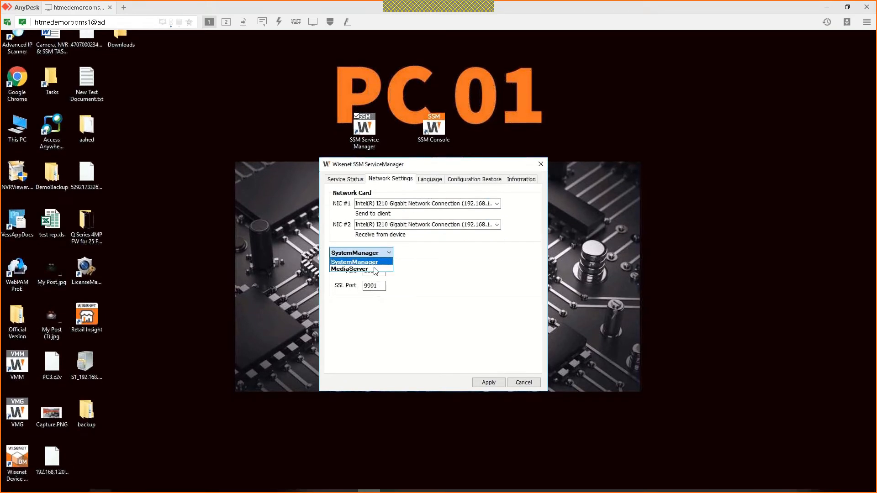
click(375, 269)
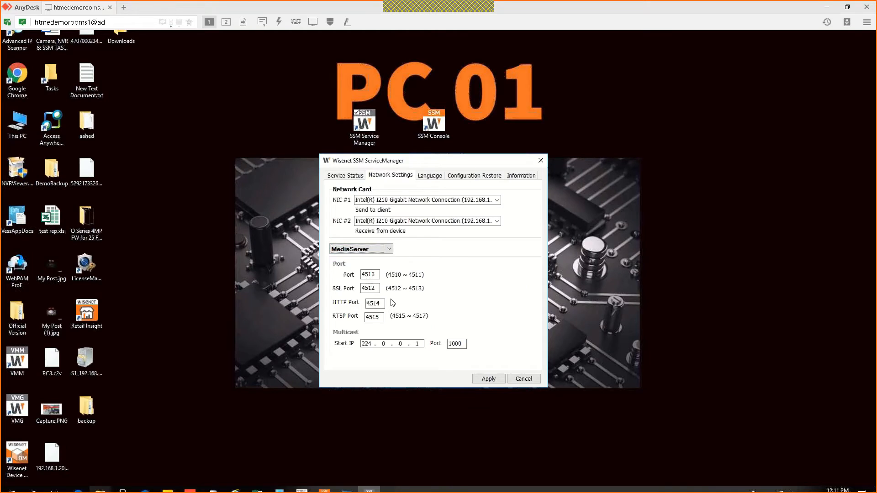
click(371, 253)
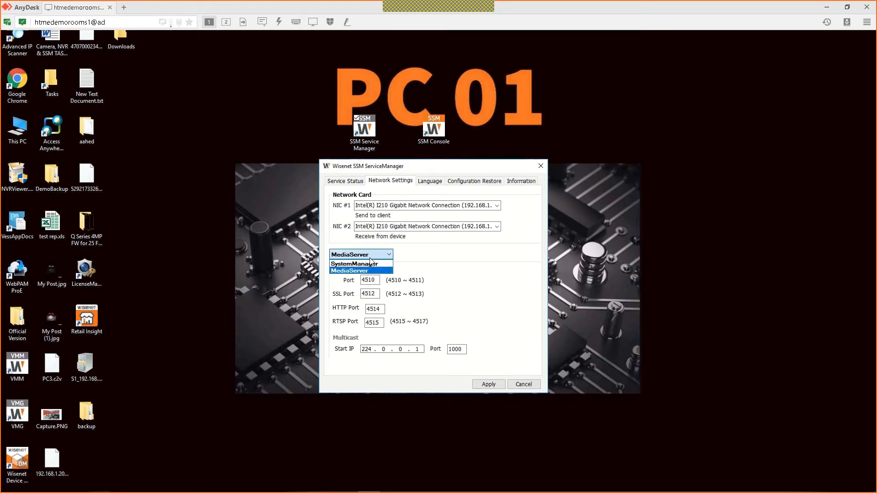
click(371, 264)
click(370, 258)
click(365, 269)
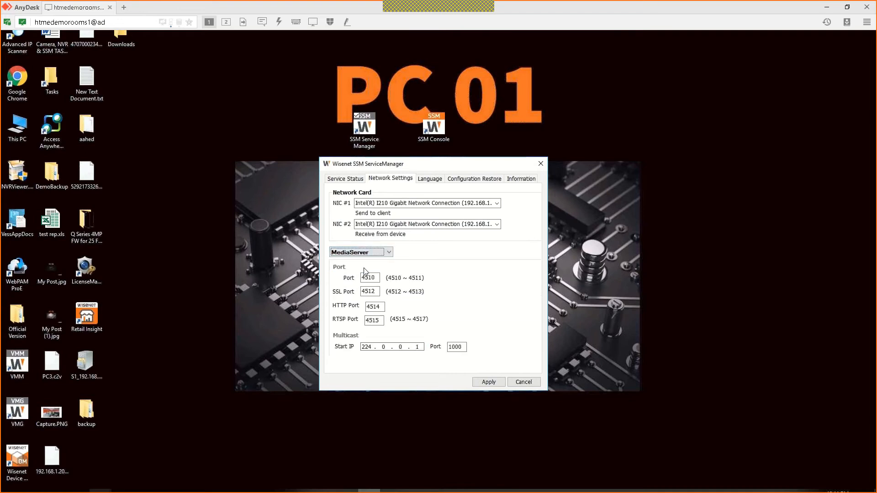
click(378, 278)
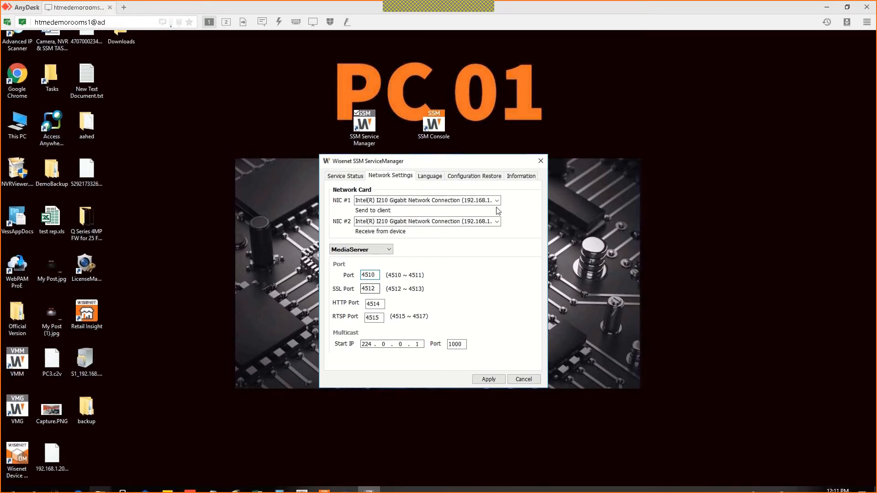
click(522, 177)
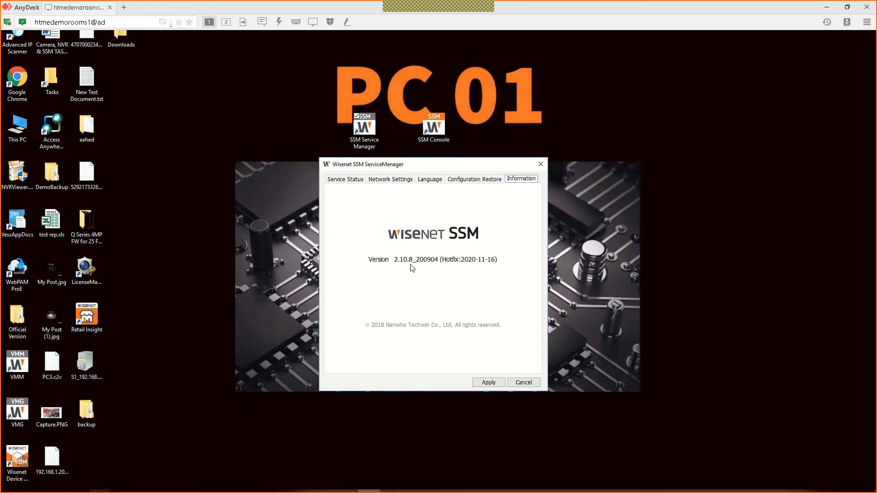
Step: Close Service Manager, launch SSM Console, dismiss the already-running warning, and exit the running console program
click(540, 176)
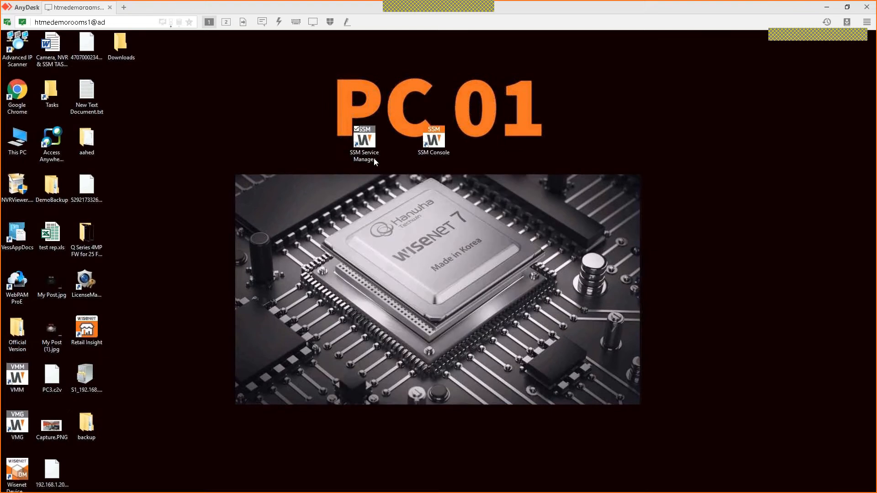
click(364, 152)
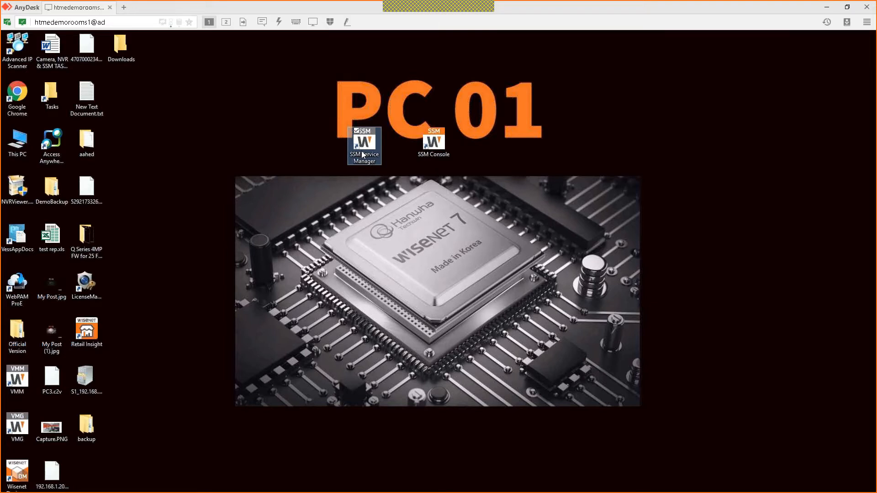
click(431, 144)
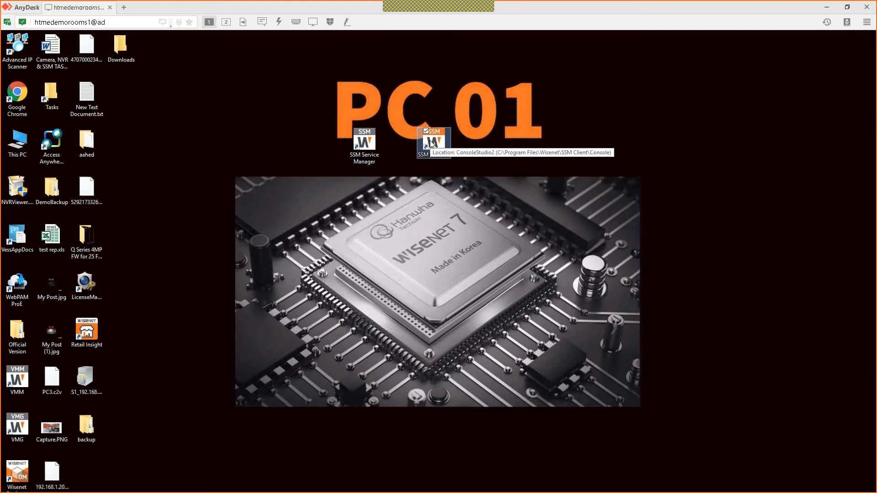
double_click(431, 145)
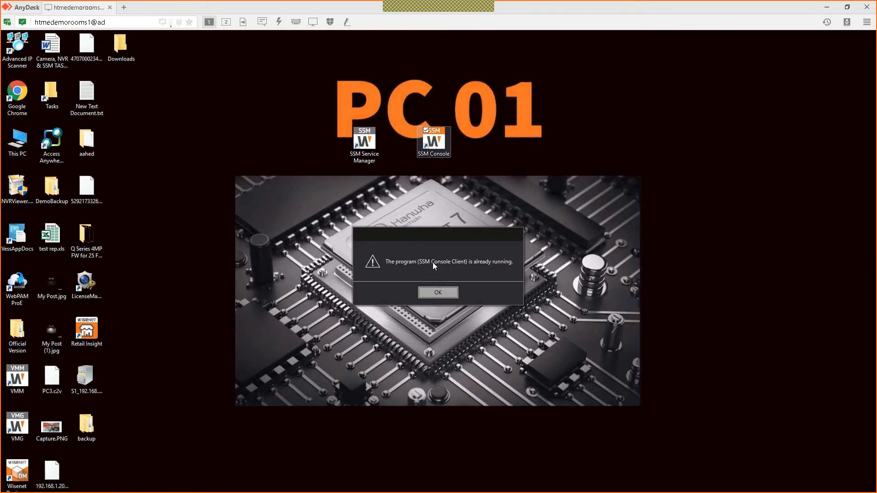
click(435, 293)
mouse_move(330, 489)
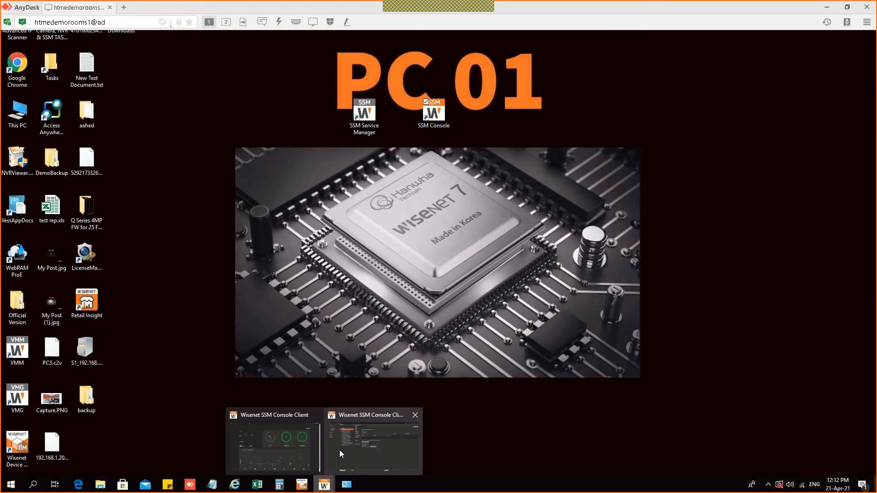
click(317, 416)
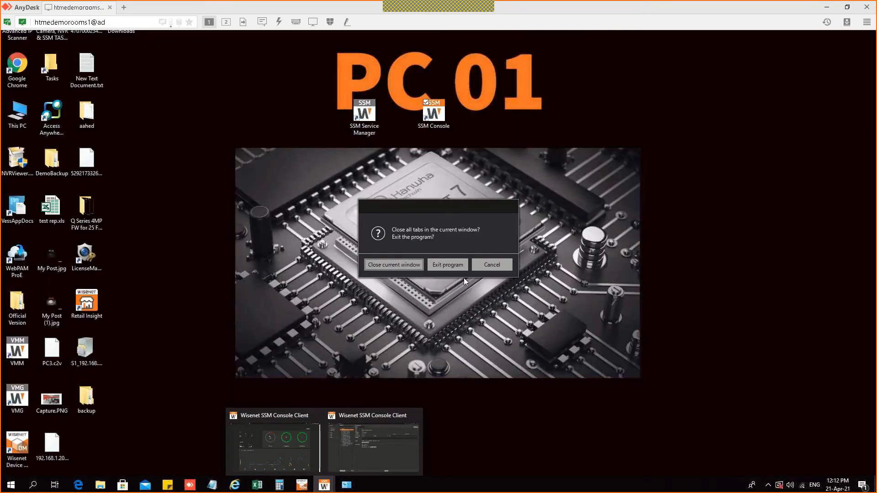
click(464, 280)
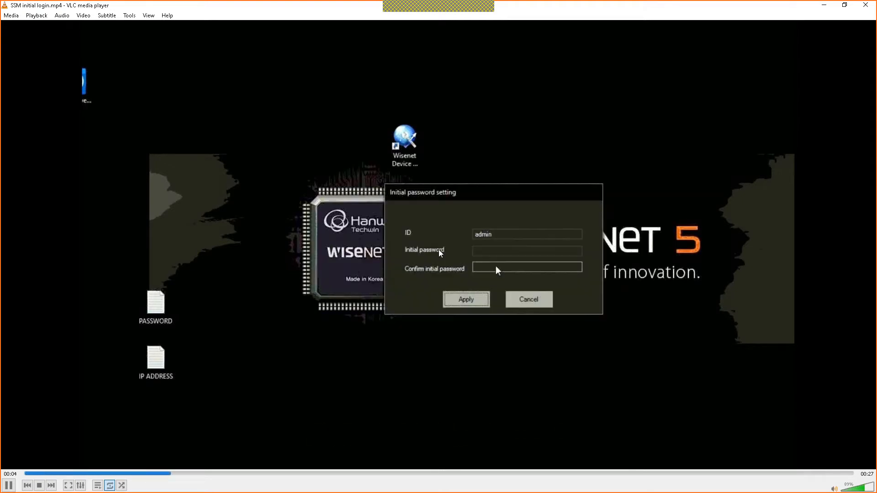
Step: Pause the SSM initial login video on the initial password dialog, then resume and skip ahead
key(space)
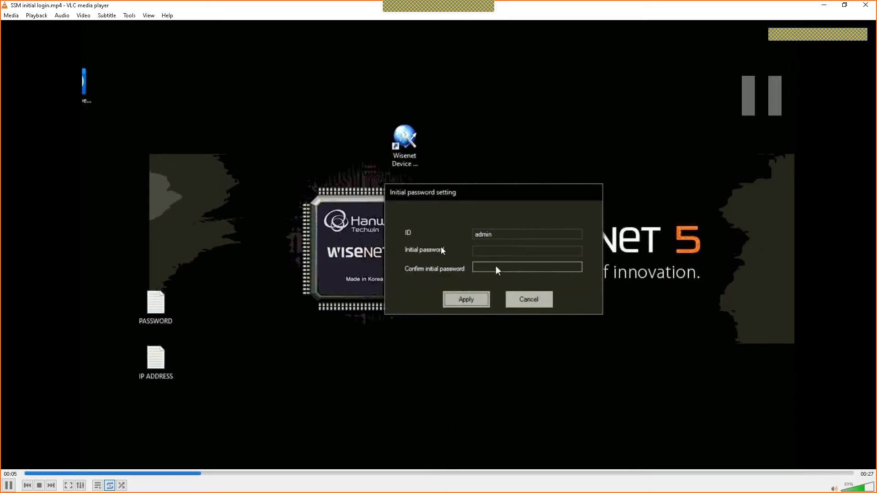
key(space)
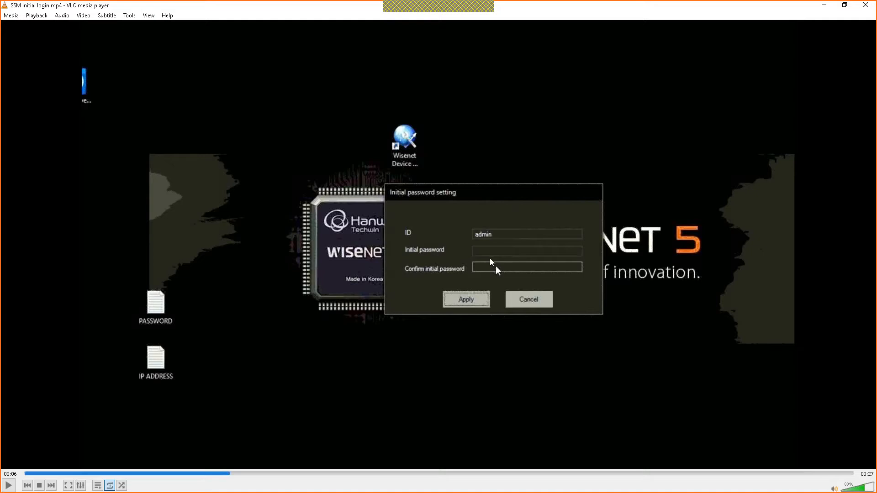
key(space)
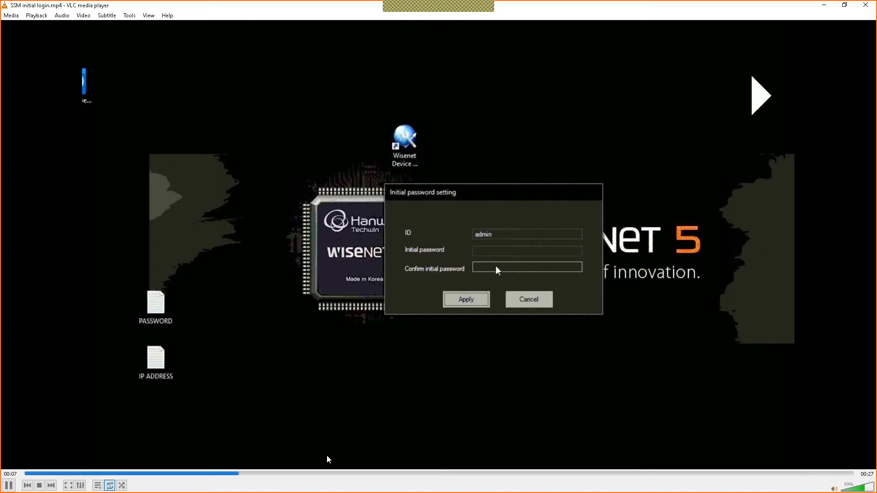
click(423, 473)
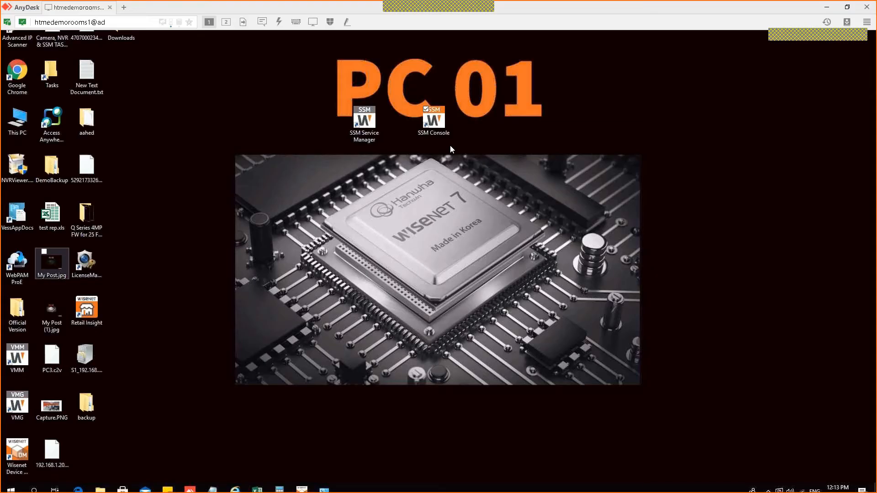
Step: Enable server 192.168.3.20 (S1) in the SSM Console server setup and log in with the password
double_click(443, 146)
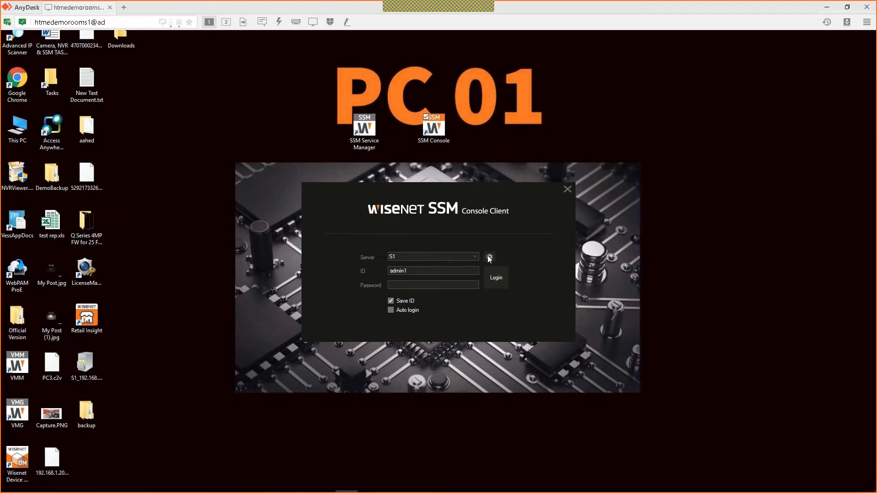
click(489, 258)
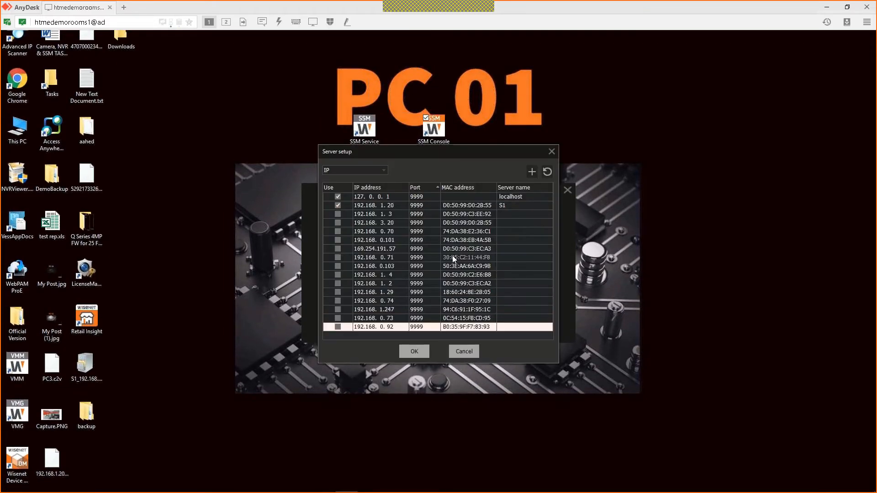
scroll(338, 210, down, 1)
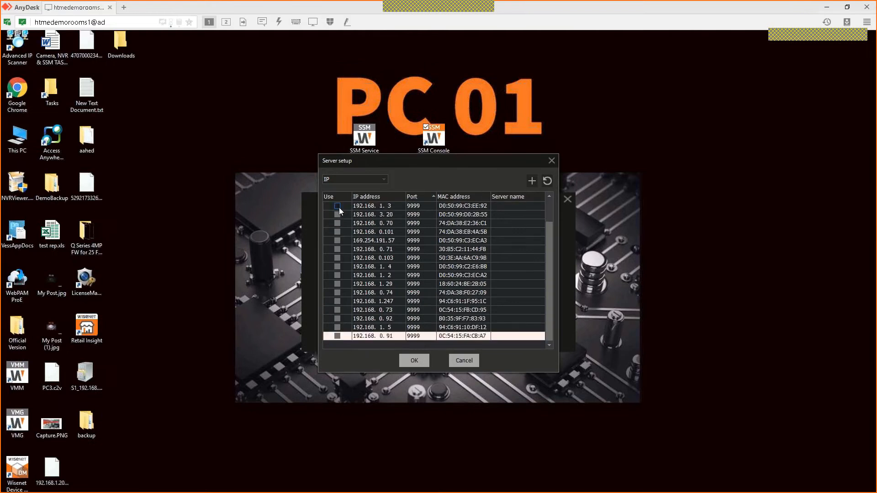
click(338, 208)
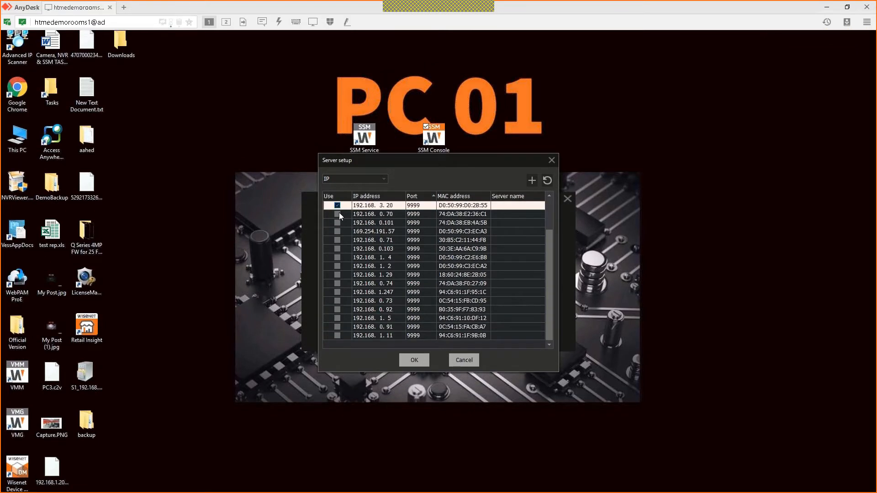
scroll(339, 213, up, 1)
click(338, 228)
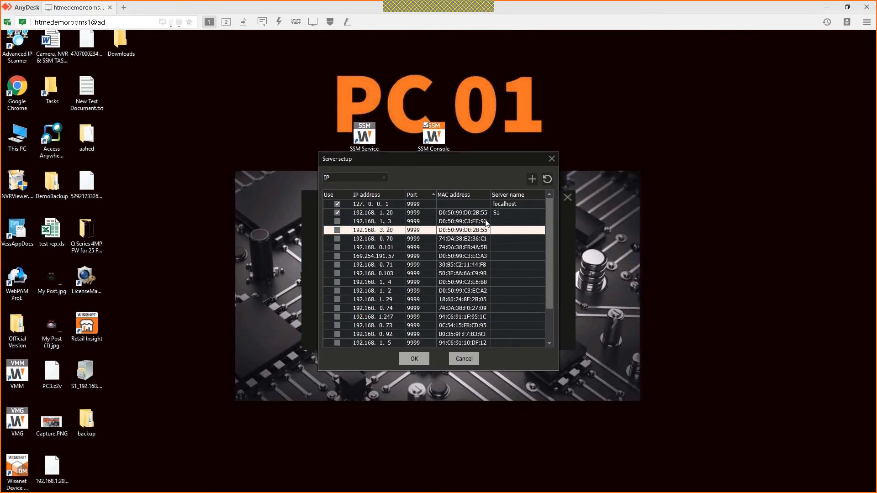
double_click(510, 212)
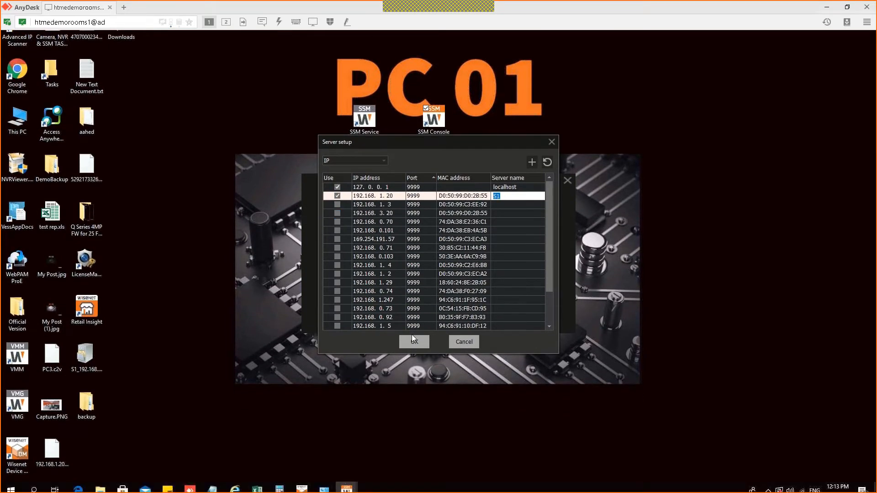
click(413, 338)
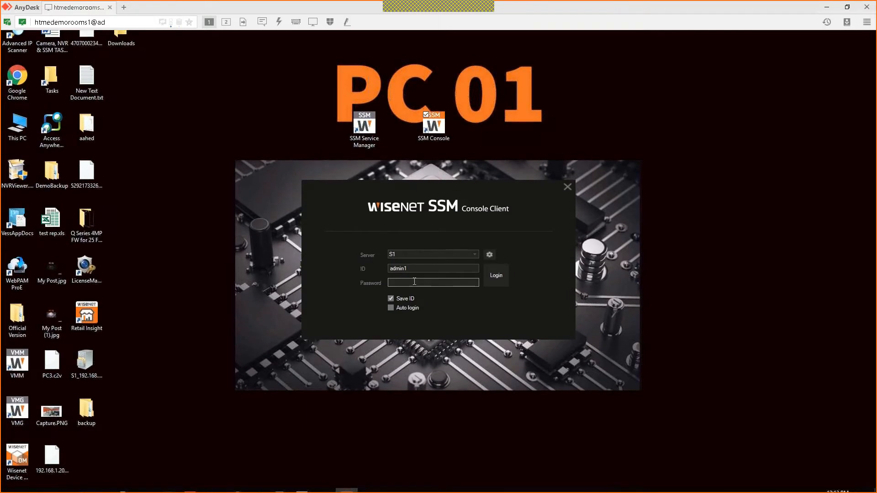
text(*)
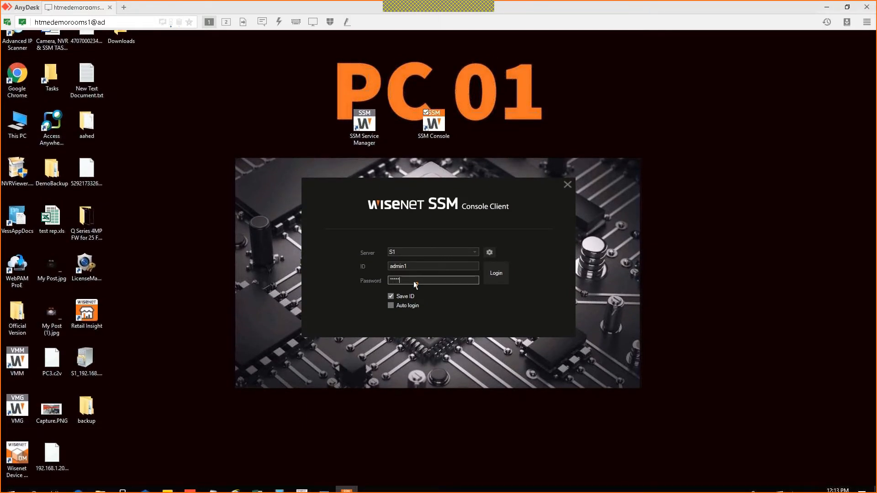
key(Return)
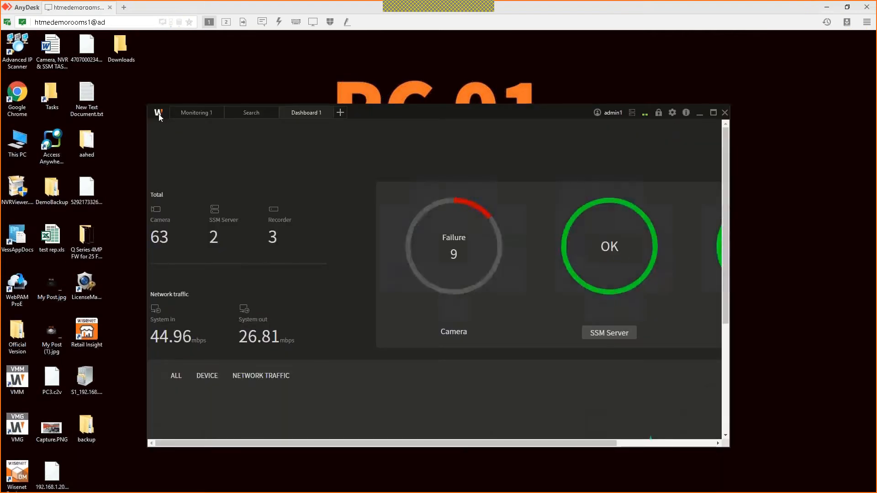
Step: Switch the console to the Monitoring 1 live view and maximize its window
click(199, 114)
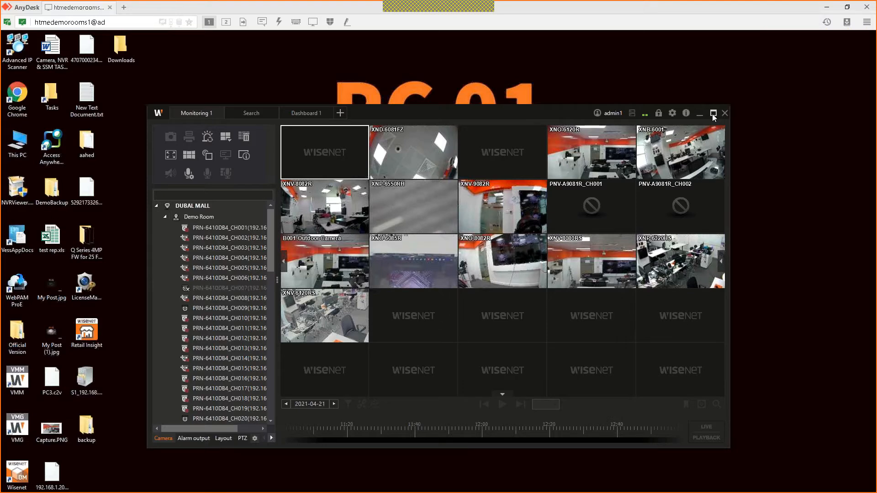
click(712, 113)
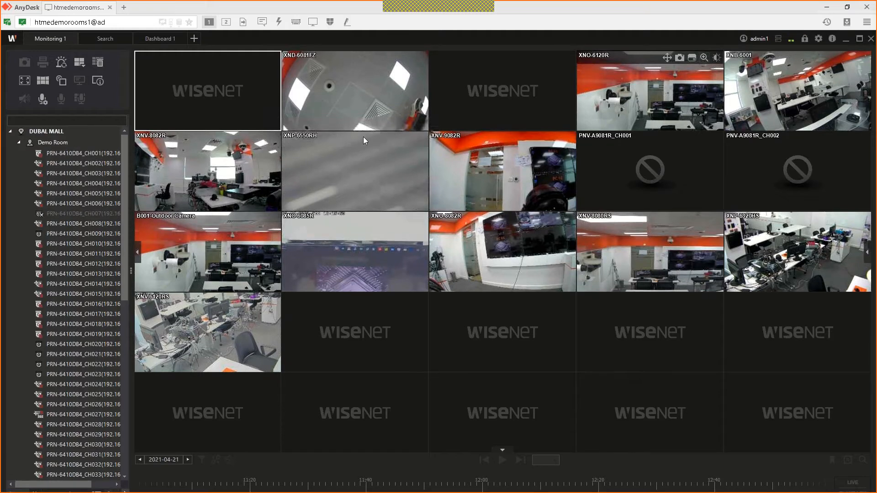
mouse_move(365, 137)
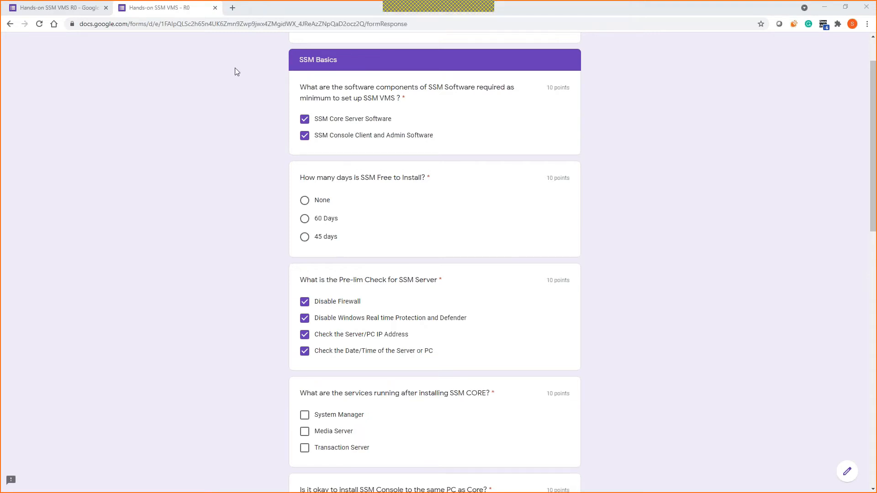
Step: Answer 45 days for 'How many days is SSM Free to Install?' and restore the Chrome window
scroll(242, 198, down, 1)
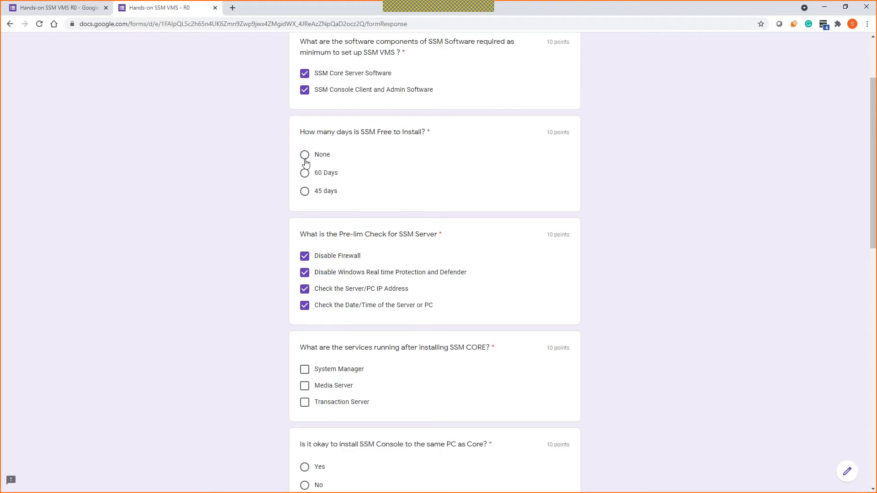
click(304, 193)
scroll(254, 221, down, 2)
scroll(253, 226, down, 3)
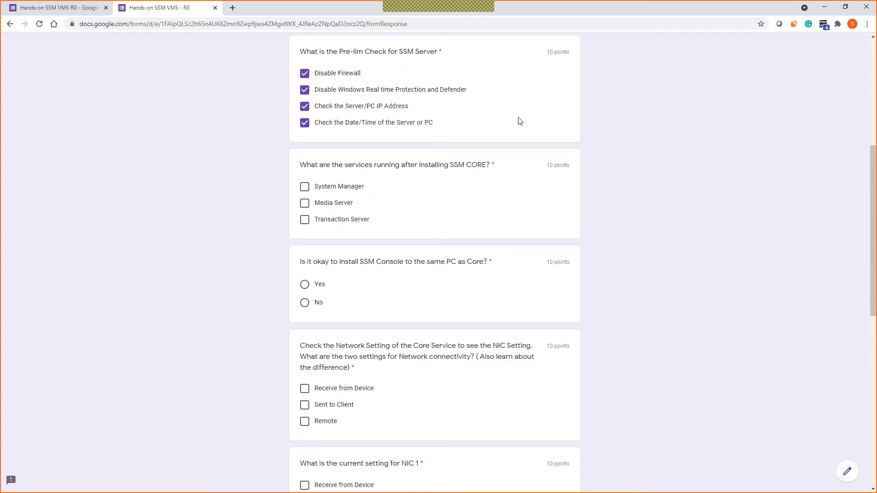
double_click(622, 9)
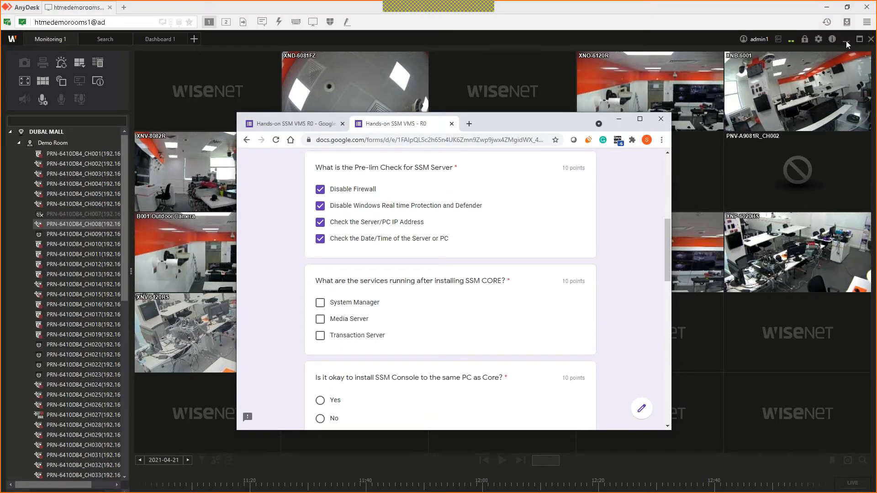
Step: Minimize the camera viewer, confirm SystemManager and MediaServer are Started, then return to the quiz
click(846, 41)
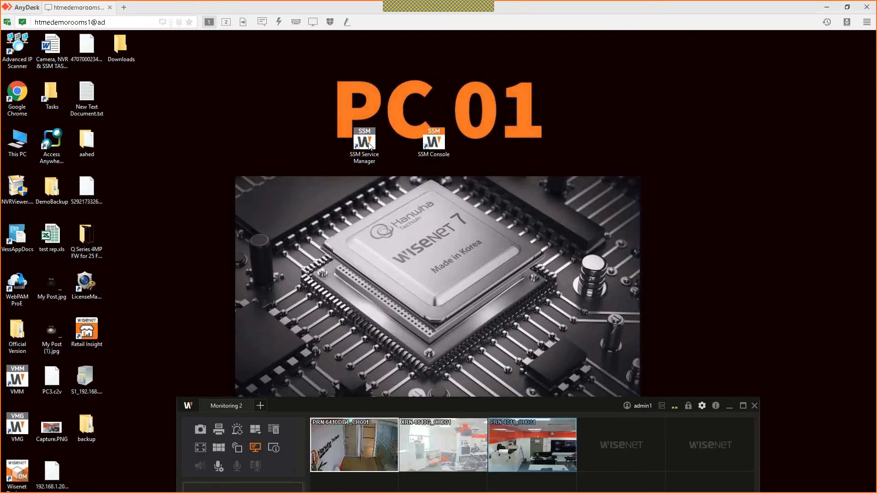
double_click(370, 145)
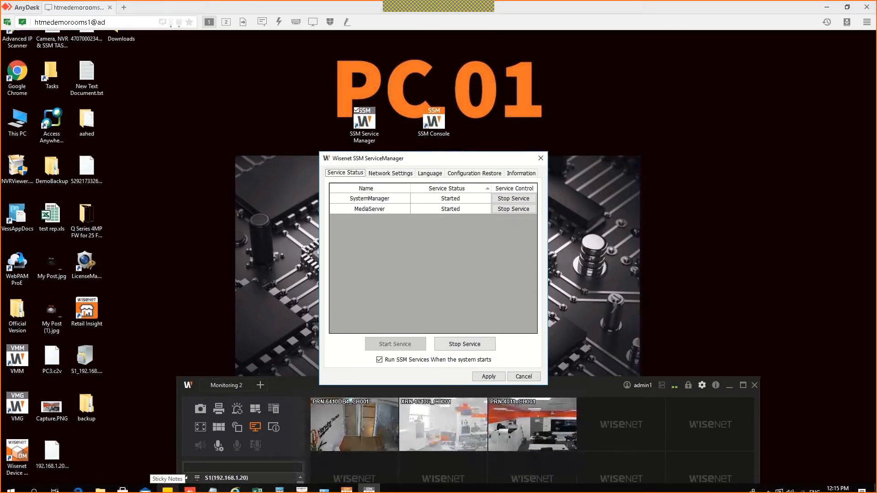
click(234, 490)
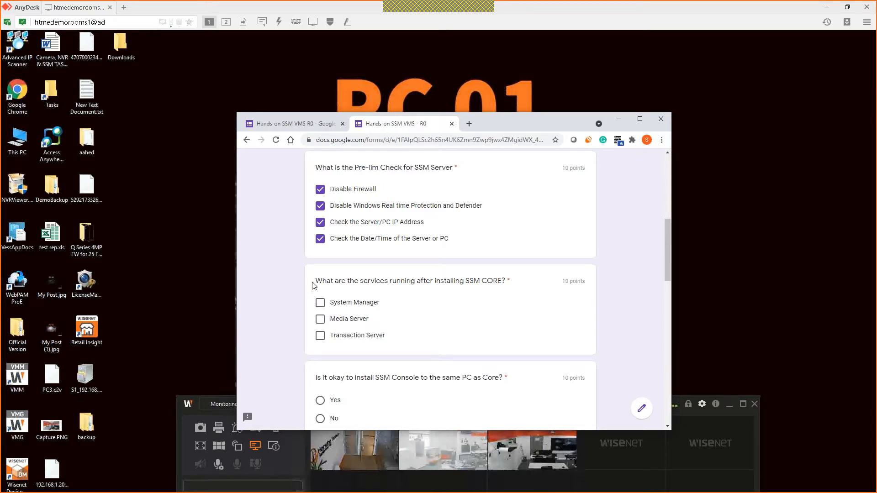
Step: Tick System Manager and Media Server as the running SSM CORE services
scroll(300, 293, down, 1)
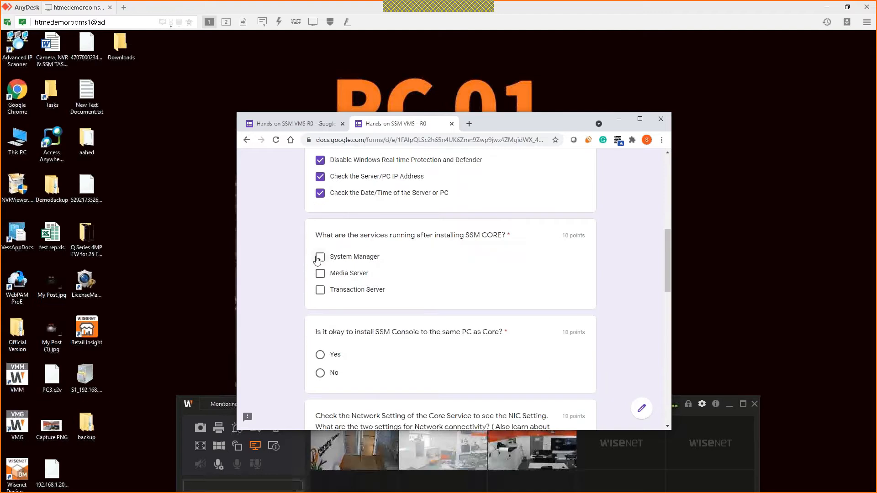
click(320, 256)
click(320, 273)
Step: Answer Yes to installing Console with Core and tick Receive from Device
scroll(319, 281, down, 1)
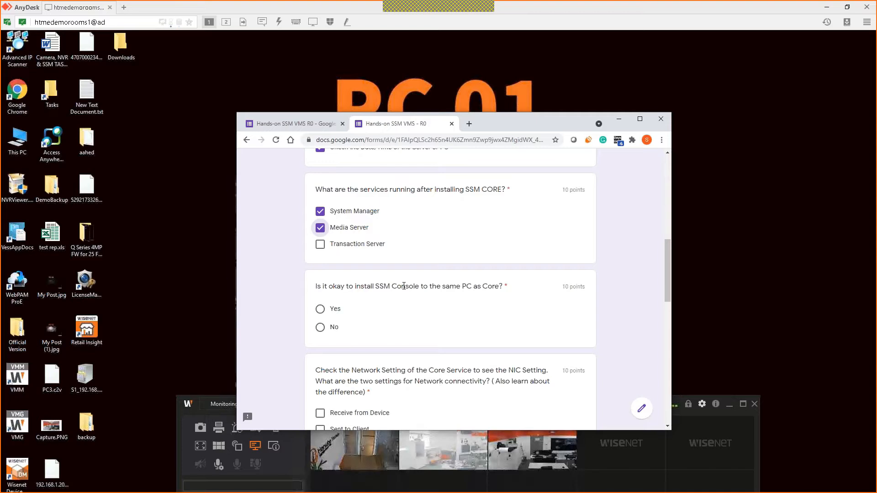
click(338, 309)
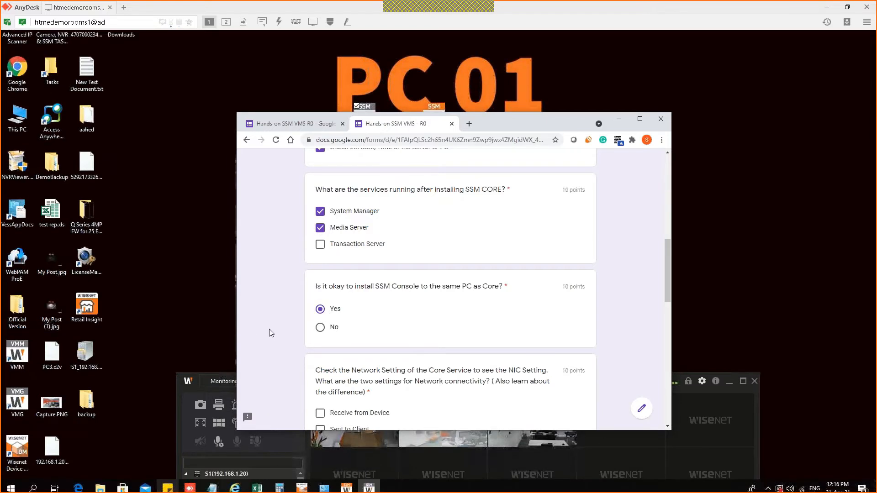
scroll(347, 274, down, 3)
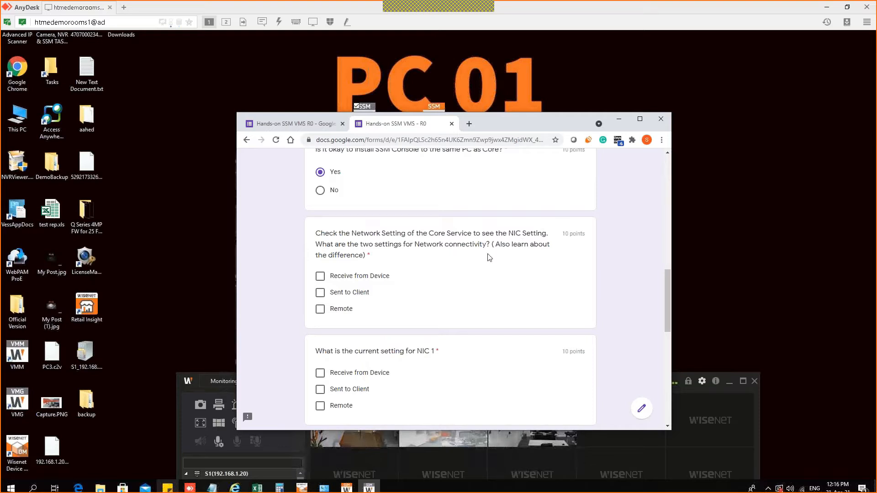
click(321, 277)
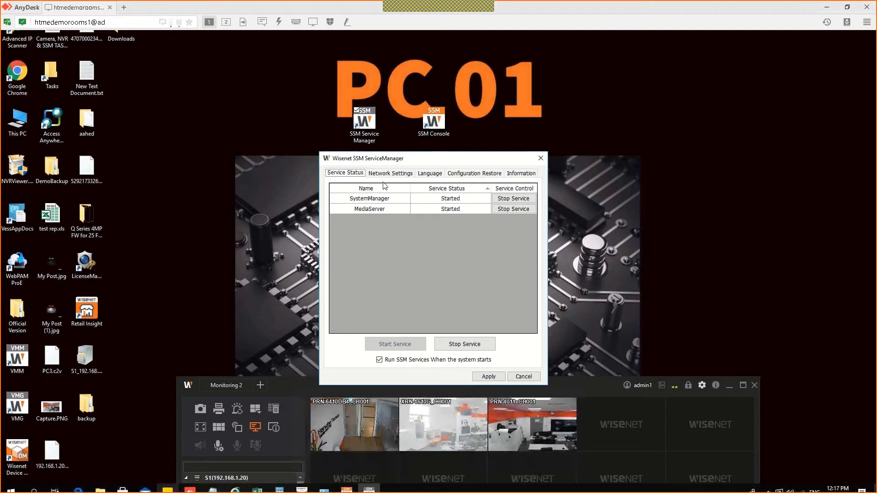
Step: In Network Settings, keep NIC #1 on the Intel I210 card (192.168.1.20), then return to the quiz
click(378, 192)
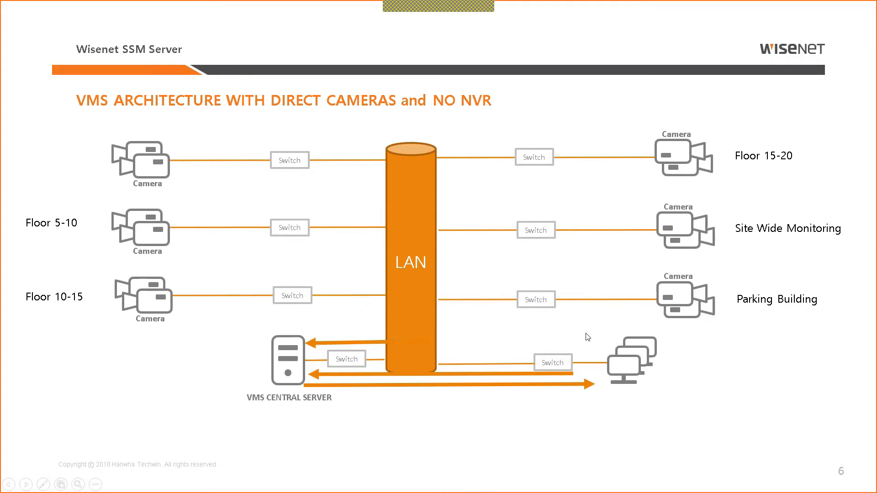
key(alt+Tab)
click(419, 213)
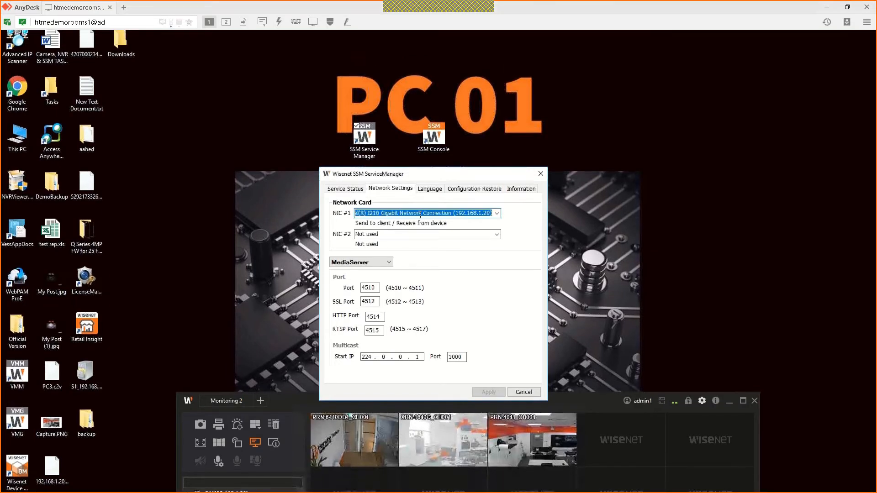
click(497, 212)
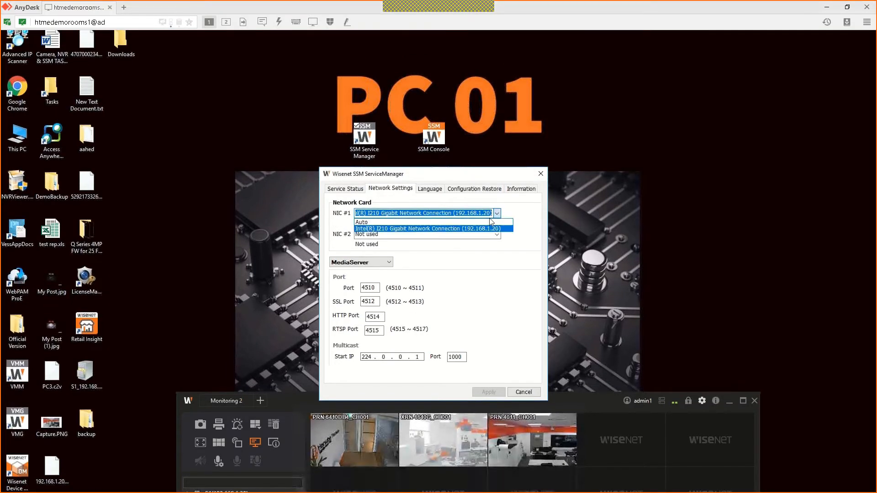
click(458, 228)
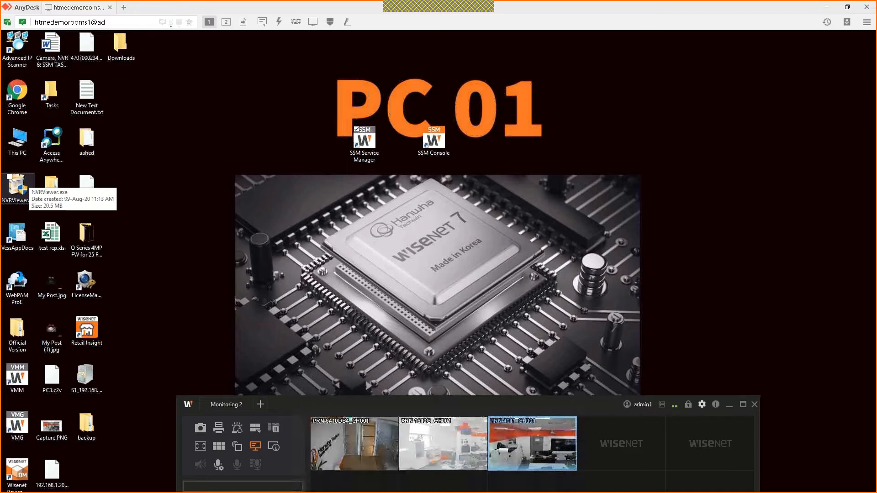
key(alt+Tab)
Step: Maximize the quiz browser, tick Sent to Client, then minimize the browser
click(639, 120)
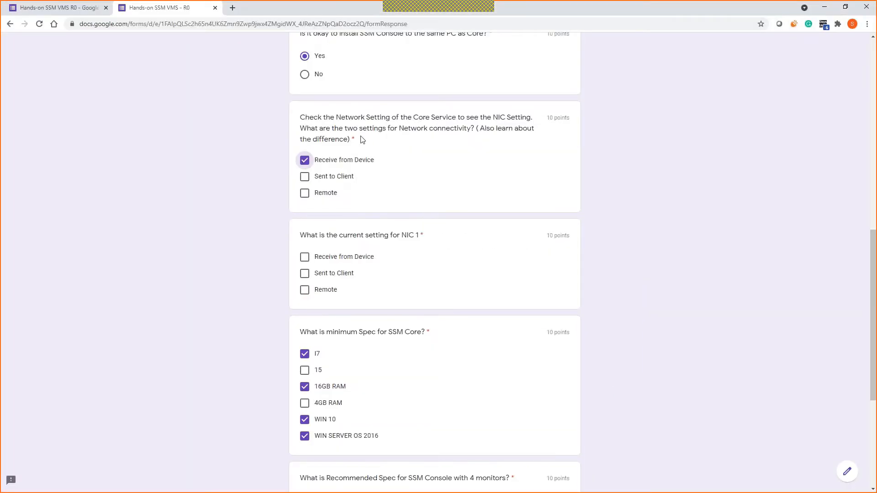
click(304, 176)
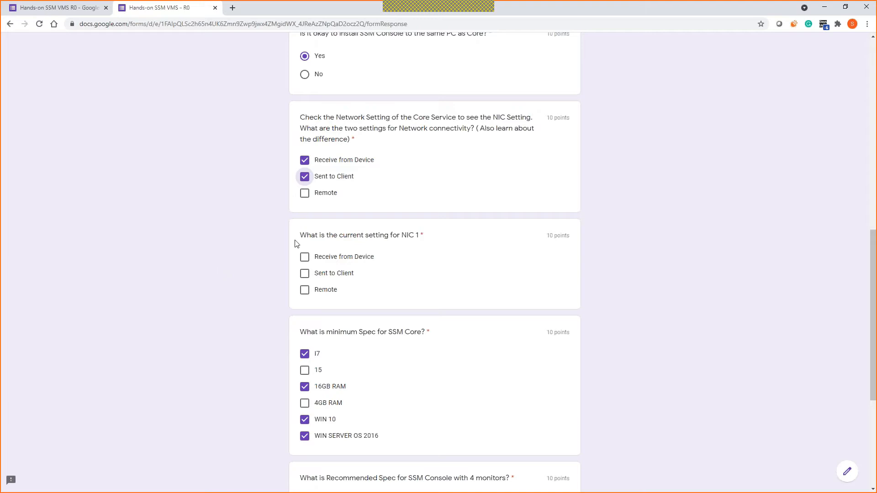
click(825, 7)
Step: Reopen SSM Service Manager showing NIC #1 on Intel I210 and NIC #2 not used
double_click(374, 146)
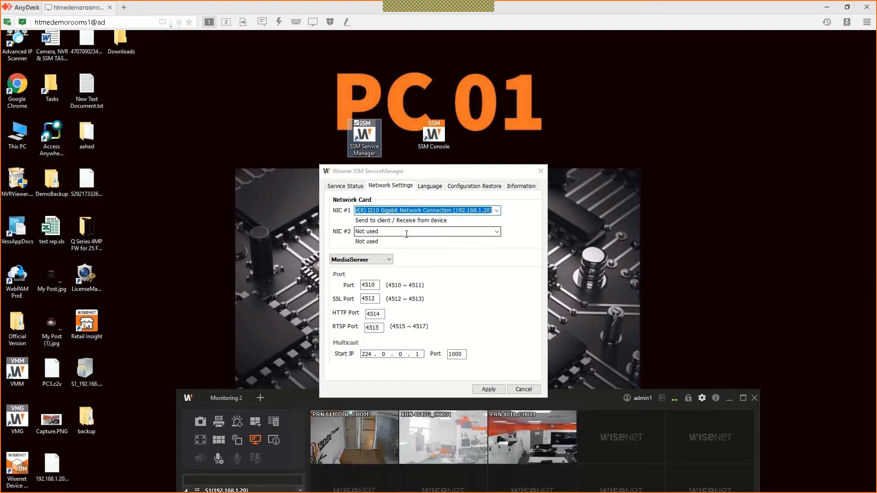
mouse_move(315, 490)
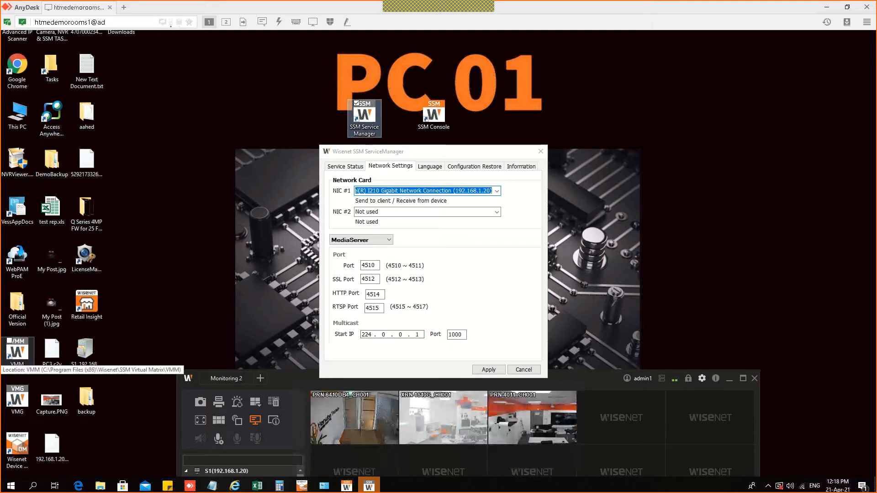
Step: Answer NIC 1 with Receive from Device and Sent to Client, then advance to the licensing page
key(alt+Tab)
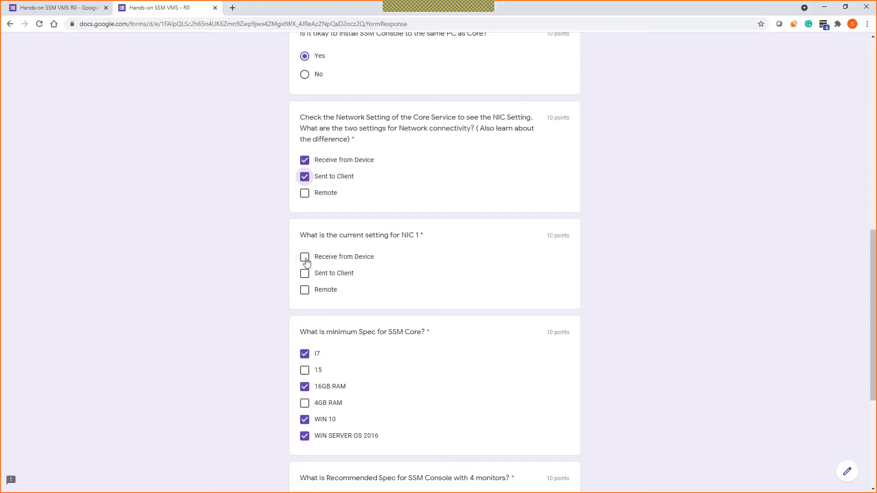
click(305, 259)
click(305, 274)
scroll(500, 313, down, 5)
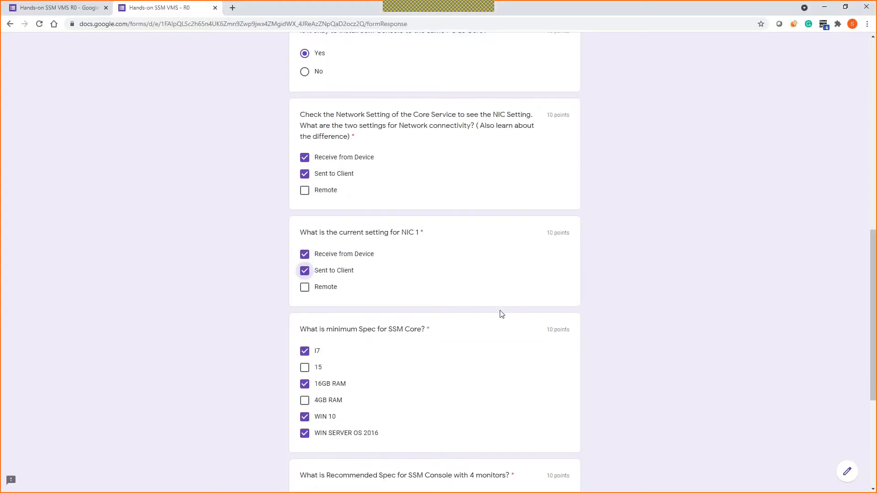
click(356, 419)
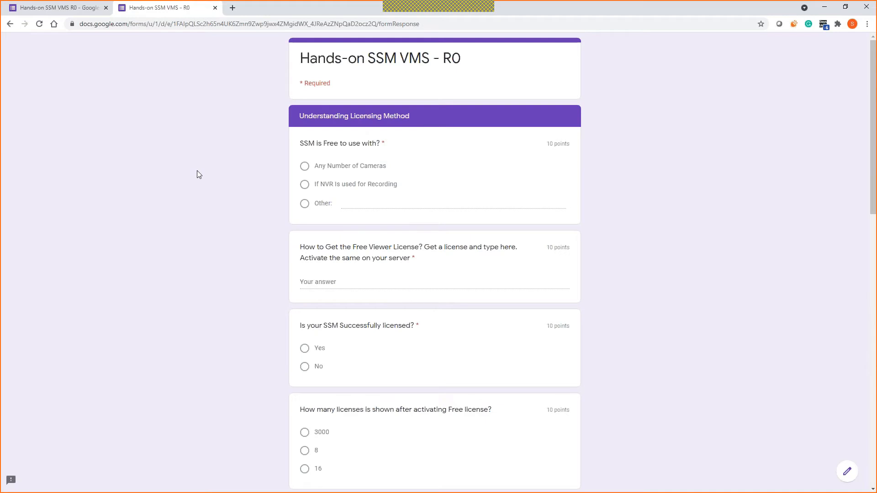
scroll(197, 171, down, 3)
scroll(201, 178, down, 5)
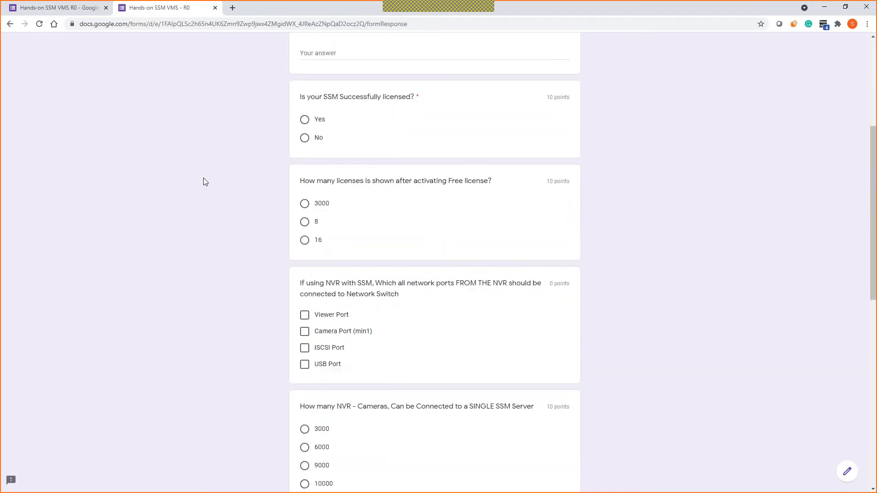
scroll(281, 230, down, 8)
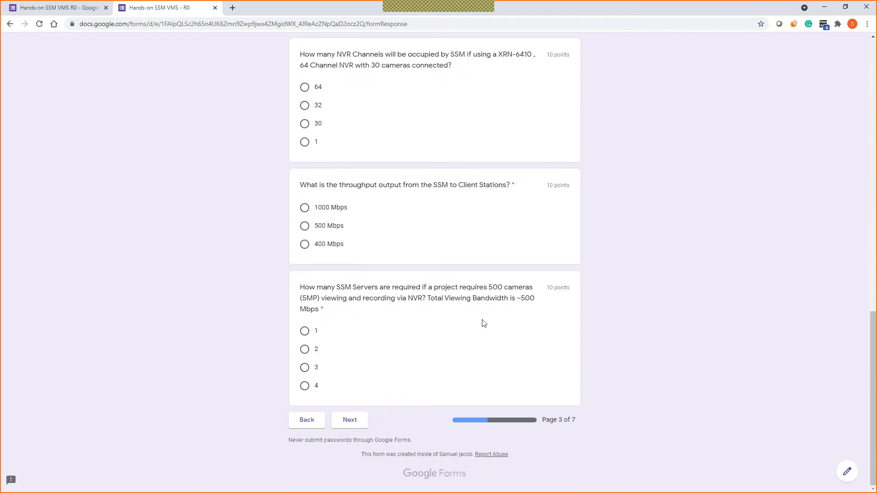
scroll(466, 247, up, 7)
scroll(467, 250, up, 9)
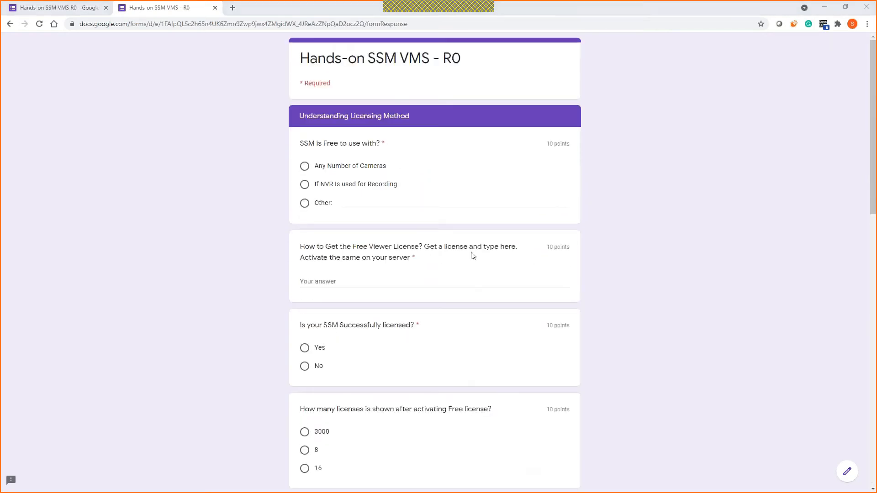
Step: Set the timer to 10 minutes named 'Break time', start it, and bring the browser forward
key(alt+Tab)
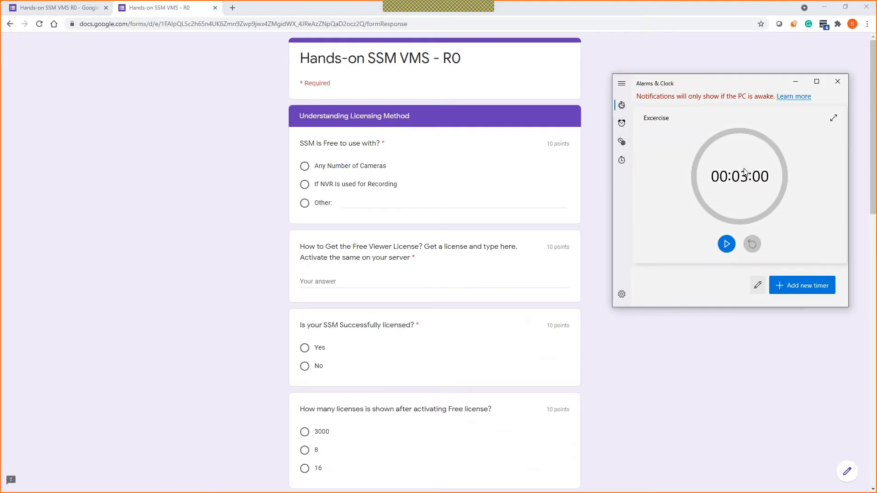
click(742, 173)
scroll(734, 174, up, 7)
click(731, 219)
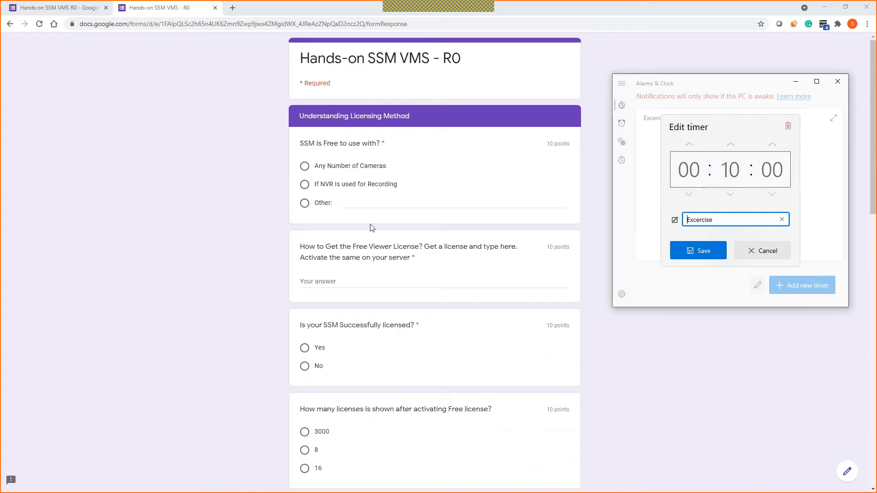
key(ctrl+a)
text(Break time)
click(717, 247)
click(727, 245)
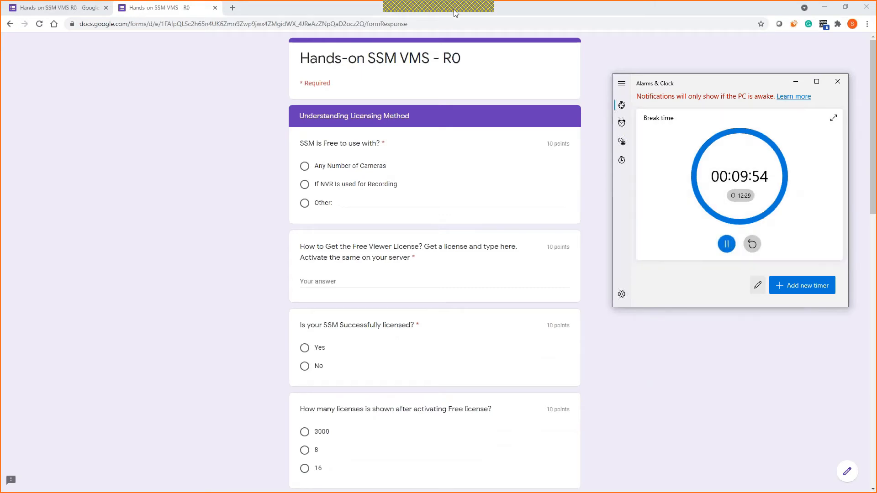
click(468, 19)
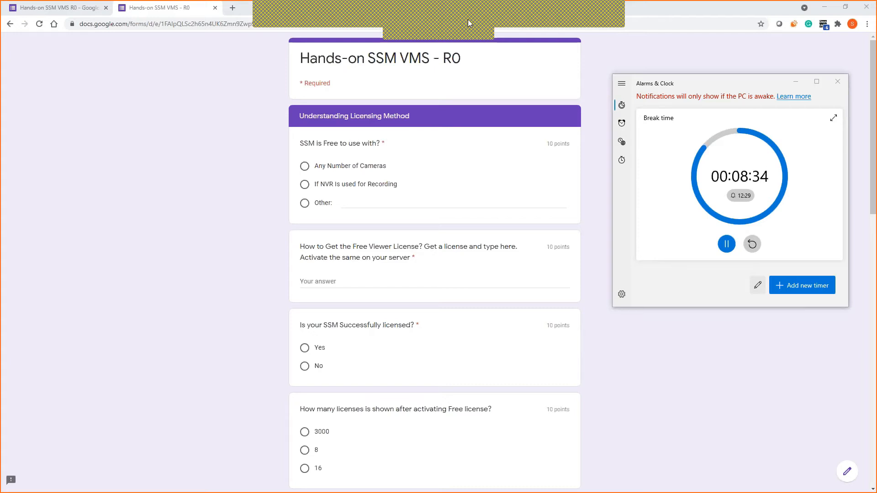
click(568, 34)
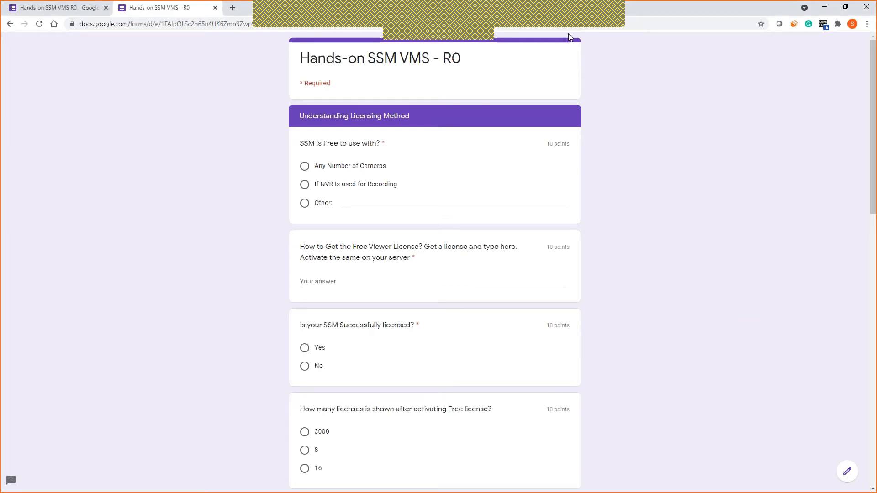
Step: Switch from the quiz browser to the AnyDesk remote desktop
key(alt+Tab)
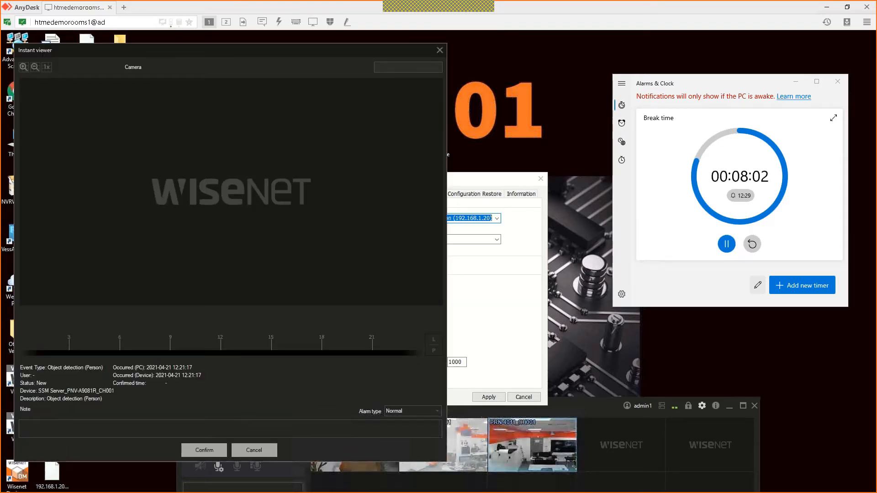
Step: Cancel the person-detection event viewer and bring the Break time countdown forward
click(250, 418)
click(253, 421)
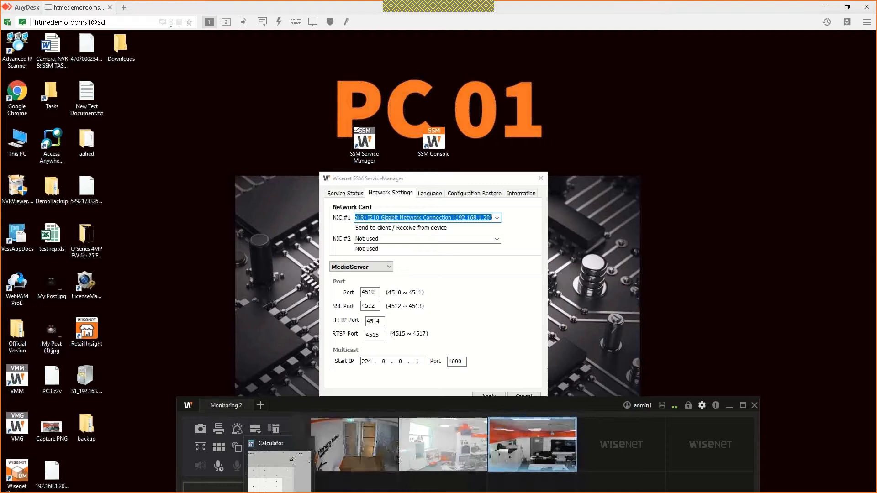
key(alt+Tab)
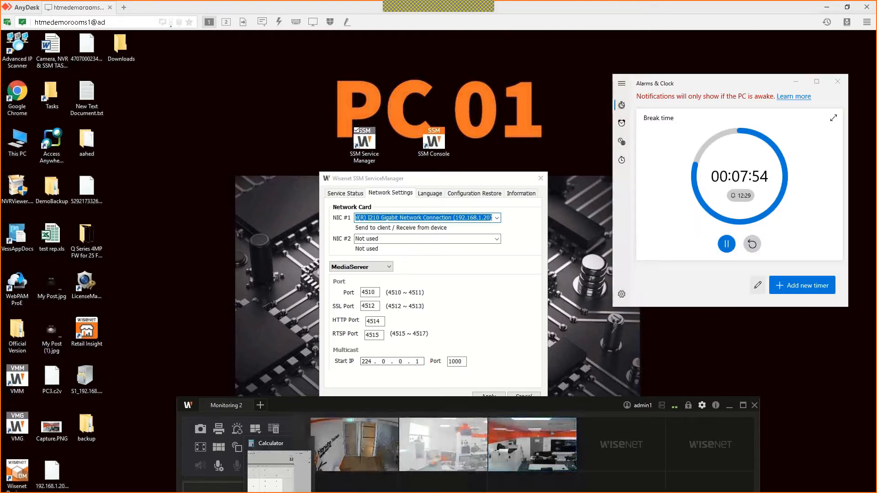
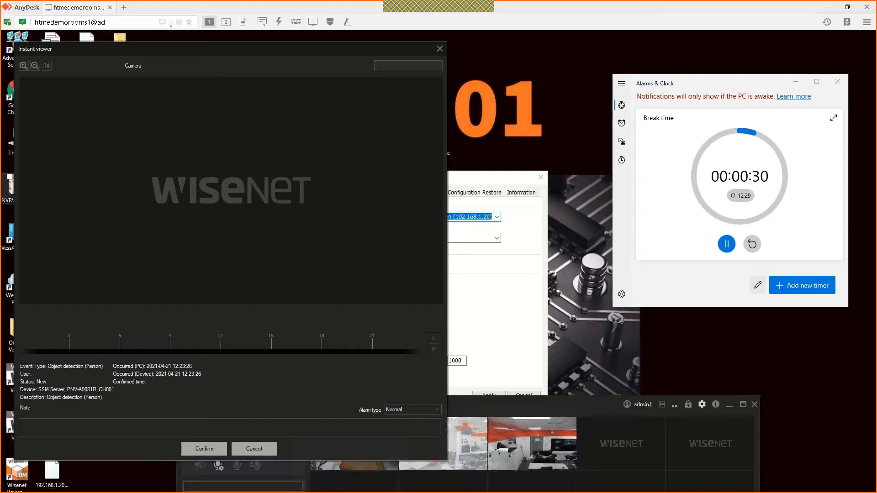
Step: Dismiss the Instant viewer event popup to reveal Setup's General settings
click(438, 51)
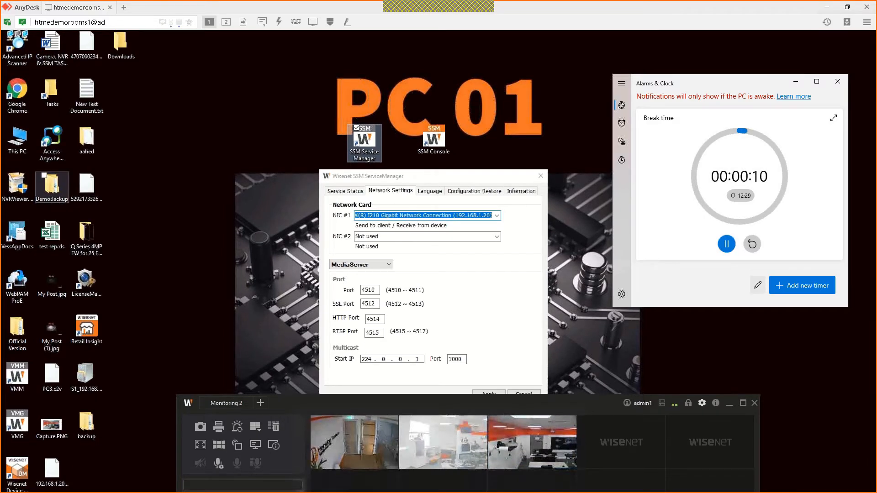
mouse_move(49, 194)
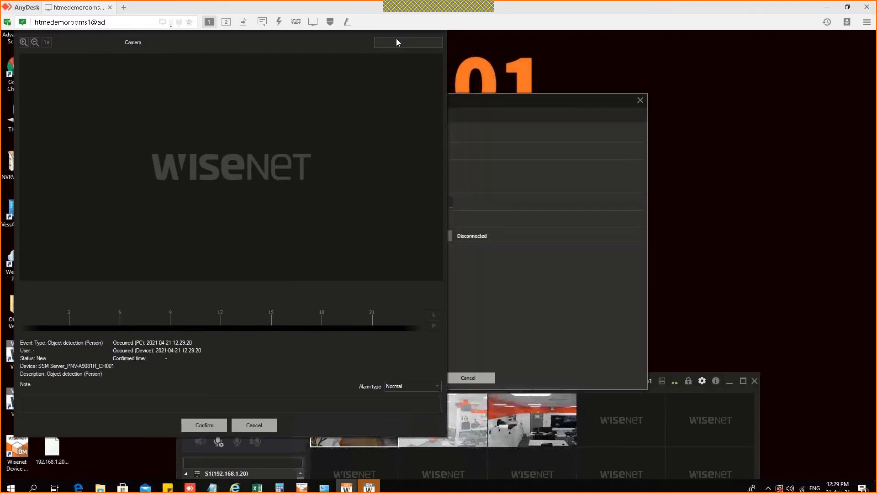
Step: Turn off 'Open instant viewer when event has occurred' in Setup's Event settings, then enlarge the first camera to a single view
click(440, 51)
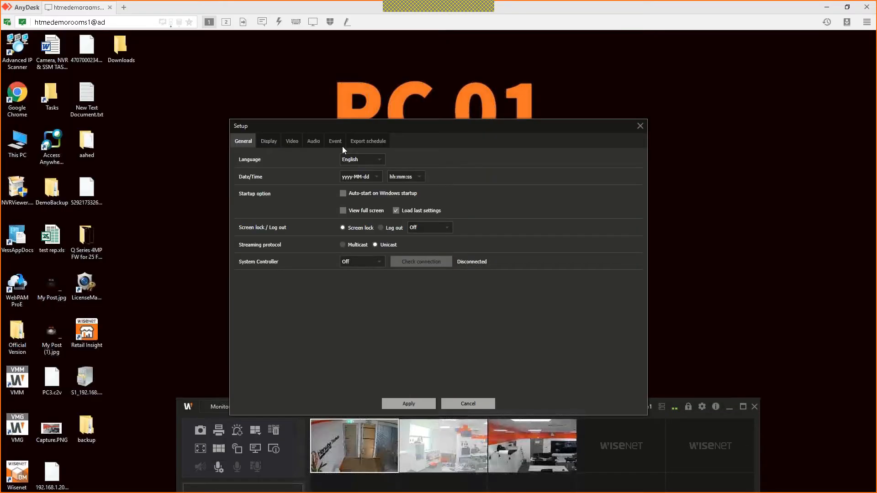
click(335, 140)
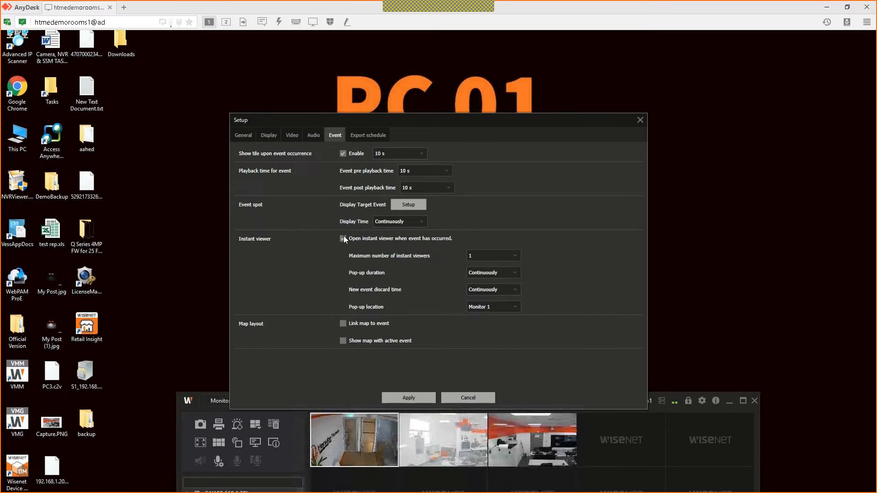
click(343, 236)
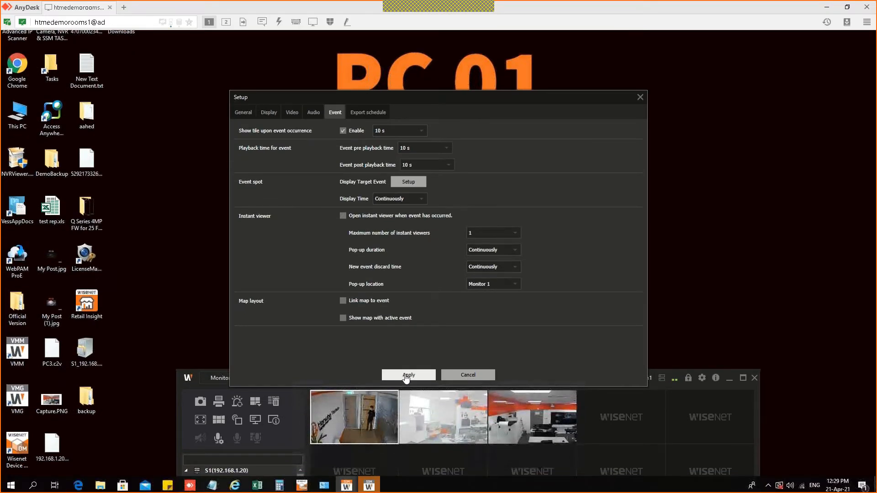
double_click(371, 414)
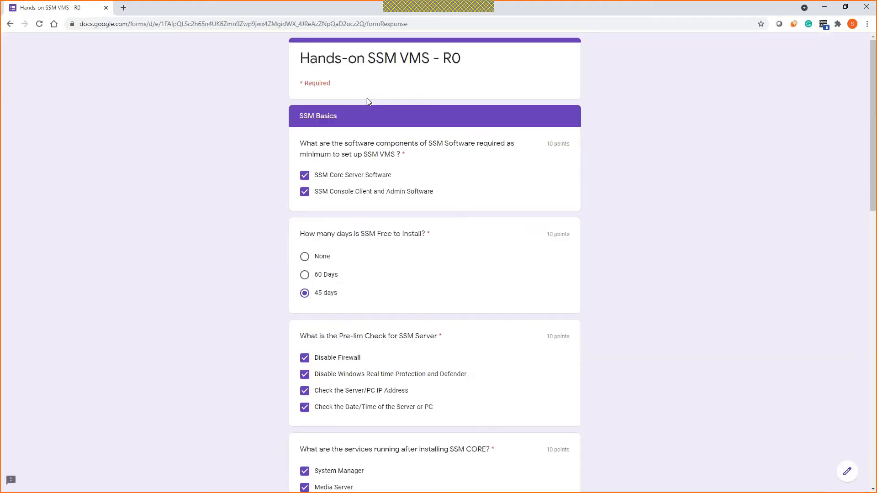
Step: Finish quiz page 2, go on to Understanding Licensing Method, and minimize the form window
scroll(367, 137, down, 6)
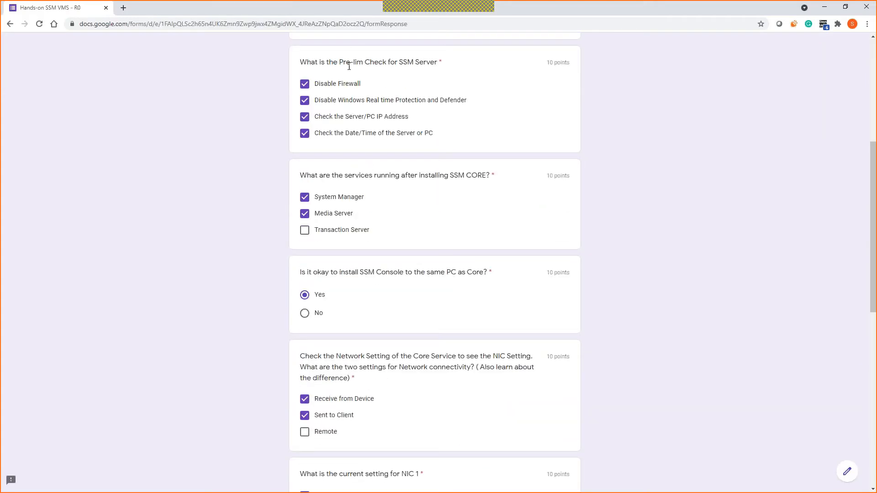
scroll(315, 341, down, 4)
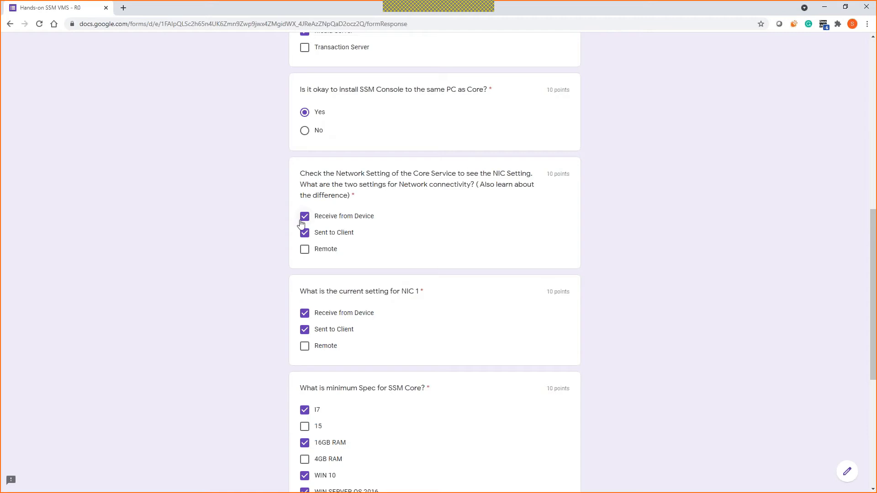
scroll(345, 274, down, 2)
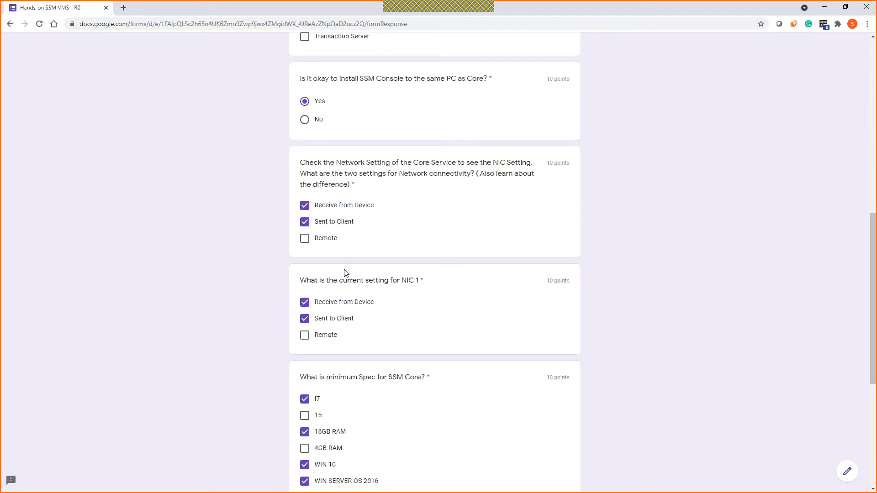
scroll(315, 404, down, 5)
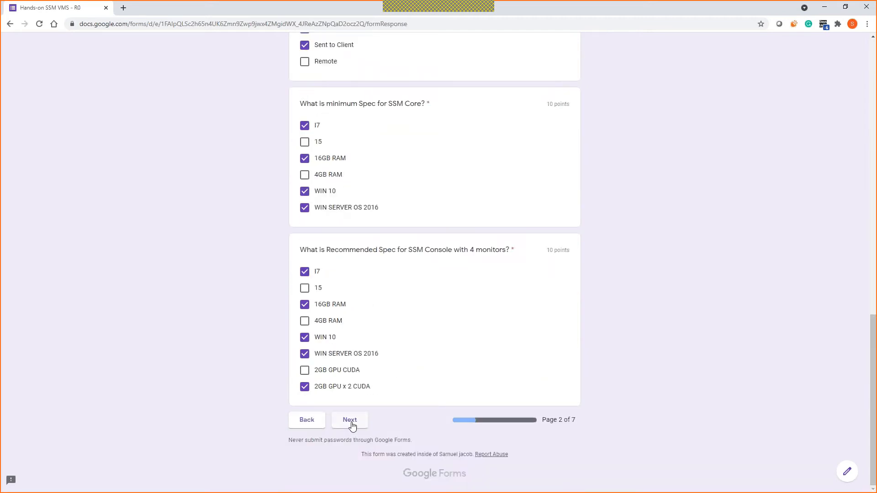
click(356, 420)
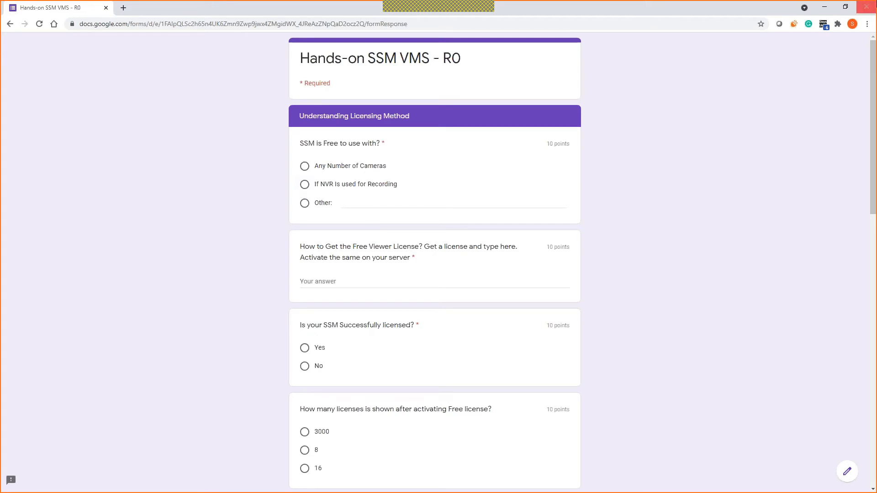
click(825, 7)
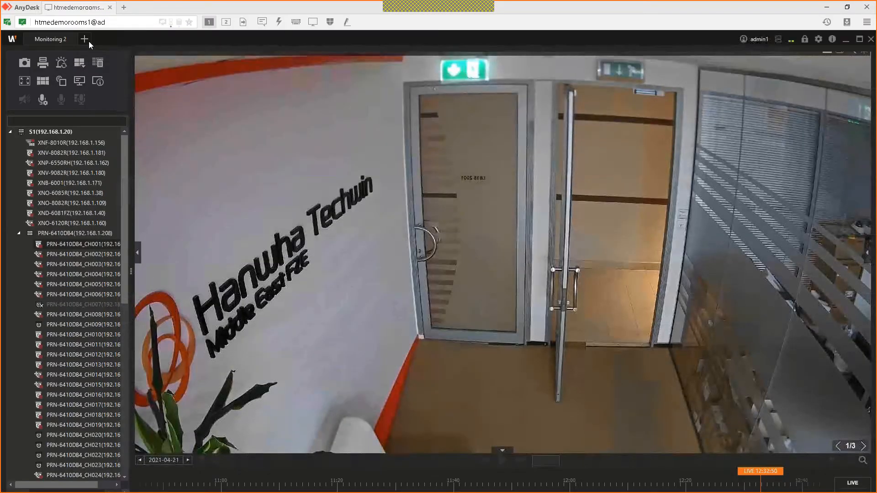
Step: Add a Configuration tab and expand servers S2 and S1 in Device Registration to view their information
click(88, 41)
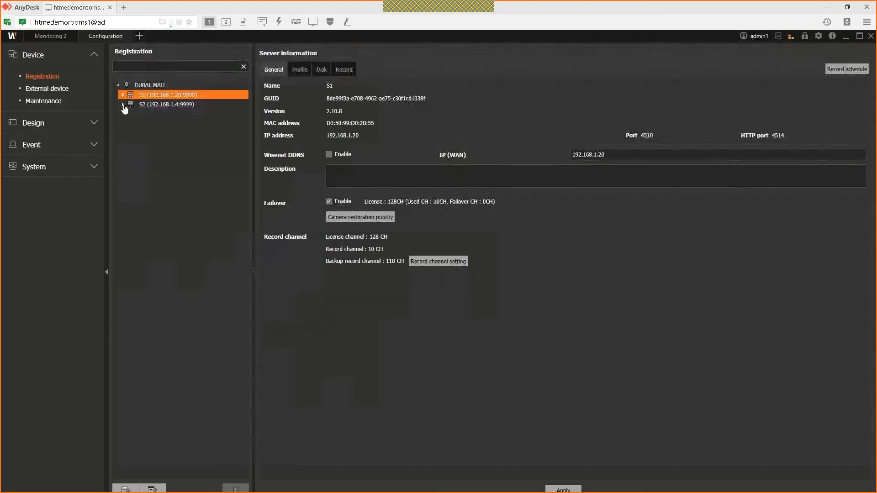
click(150, 110)
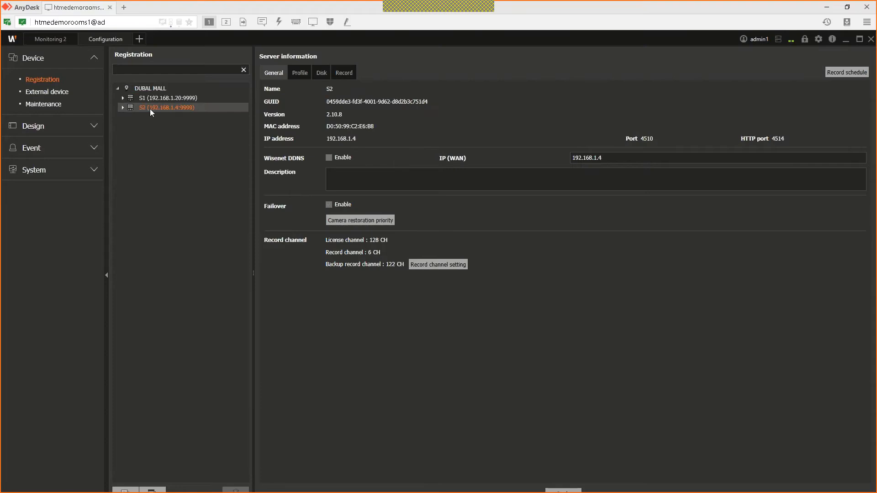
double_click(130, 108)
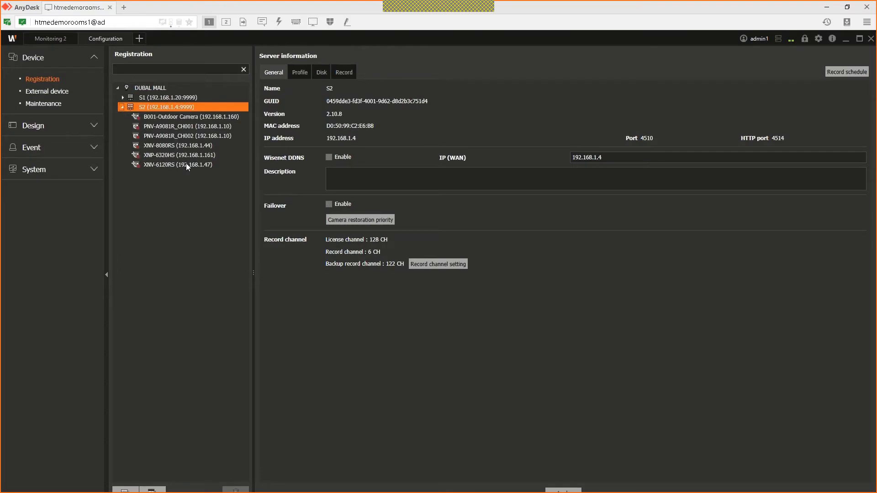
click(122, 98)
click(184, 99)
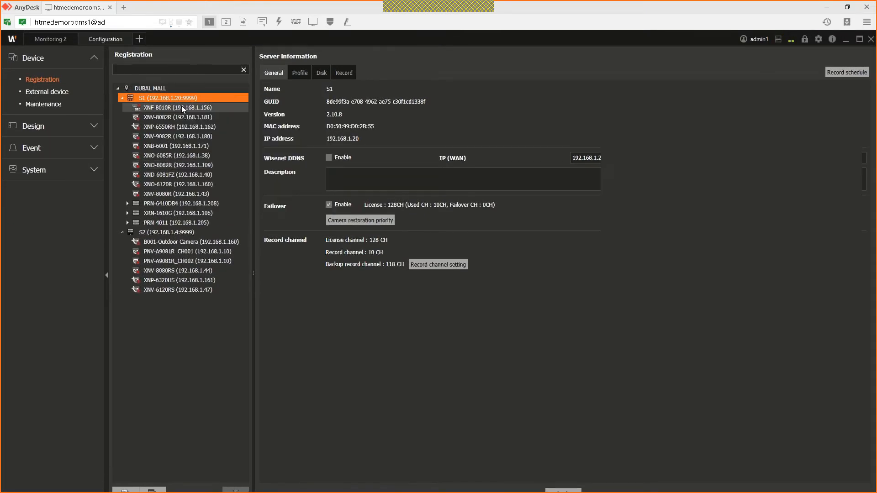
Step: Browse the XNF-8010R and XNP-6550RH cameras and PRN-6410DB4 channels, then reselect server S1
click(186, 108)
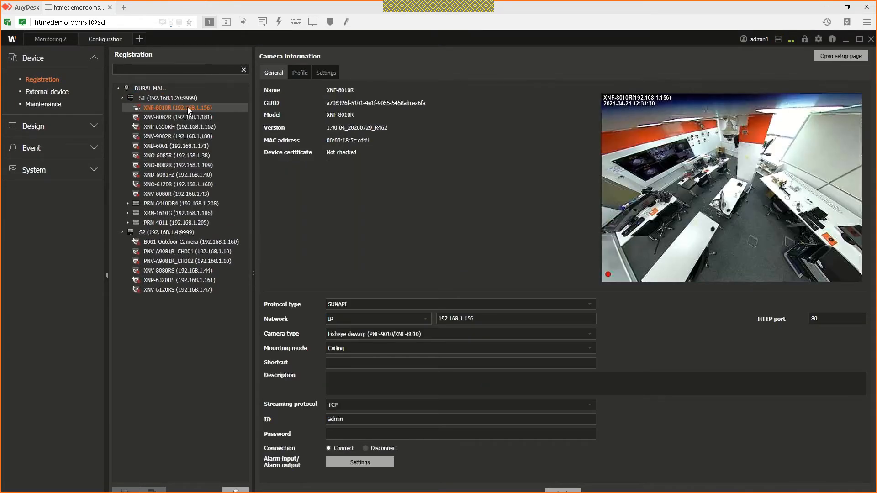
key(Down)
key(Down)
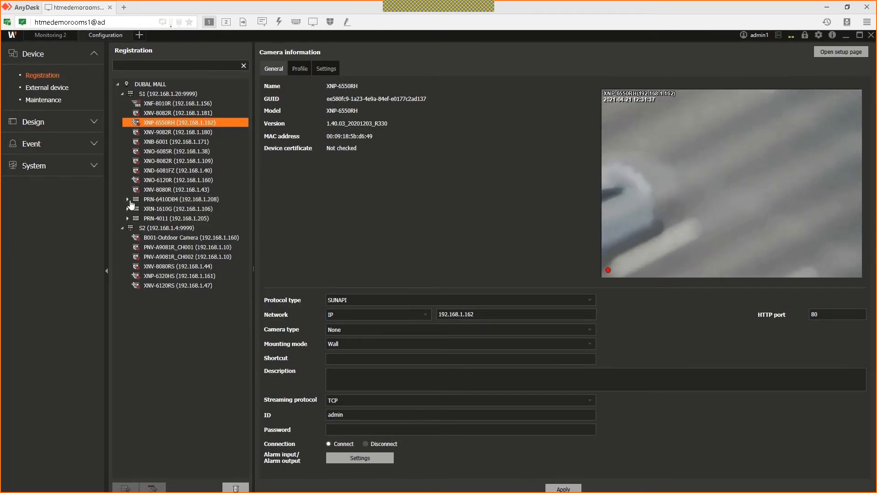
click(129, 201)
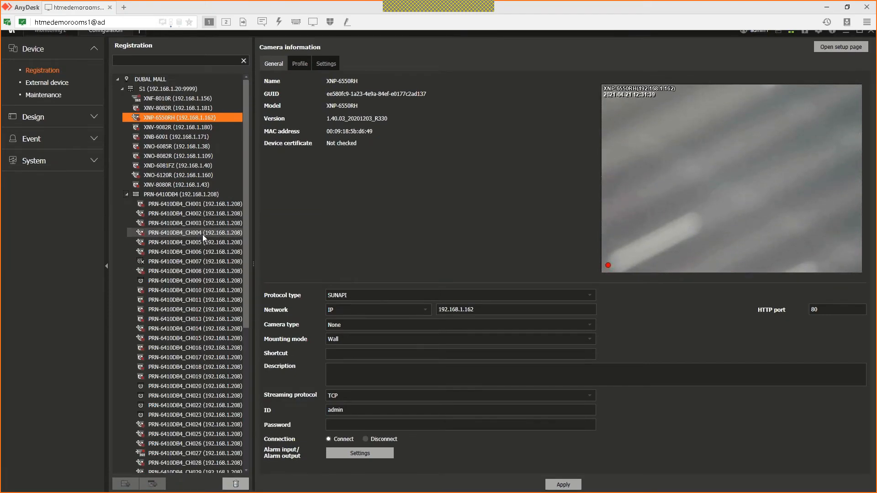
scroll(188, 260, down, 4)
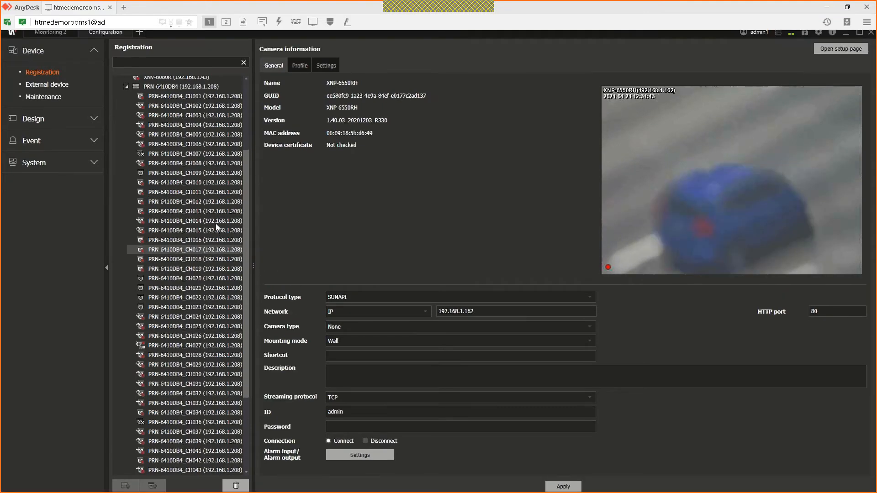
mouse_move(220, 227)
scroll(188, 180, up, 4)
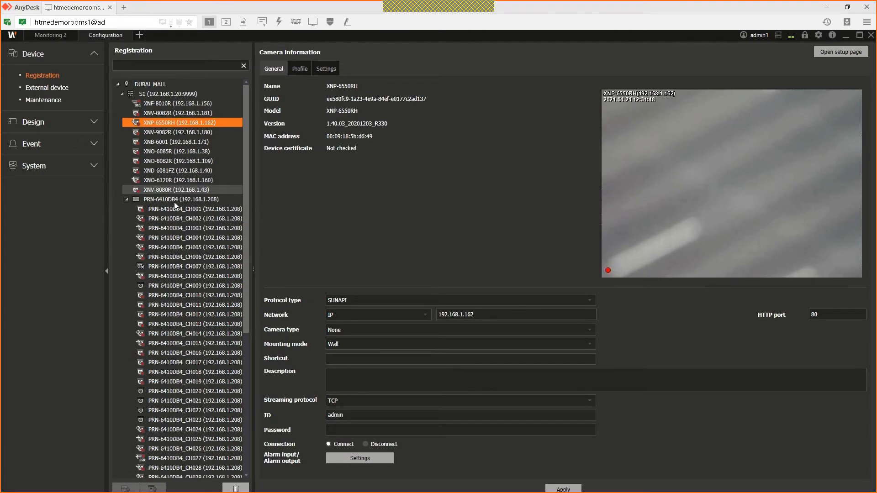
click(125, 201)
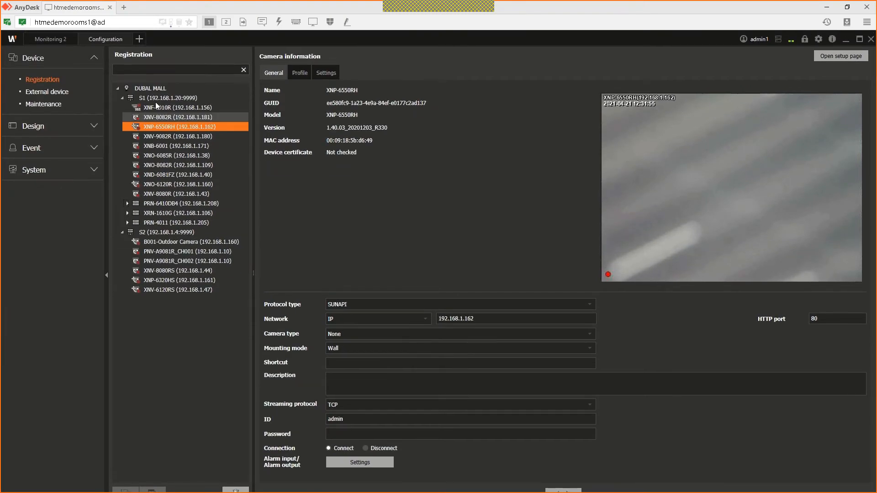
click(156, 101)
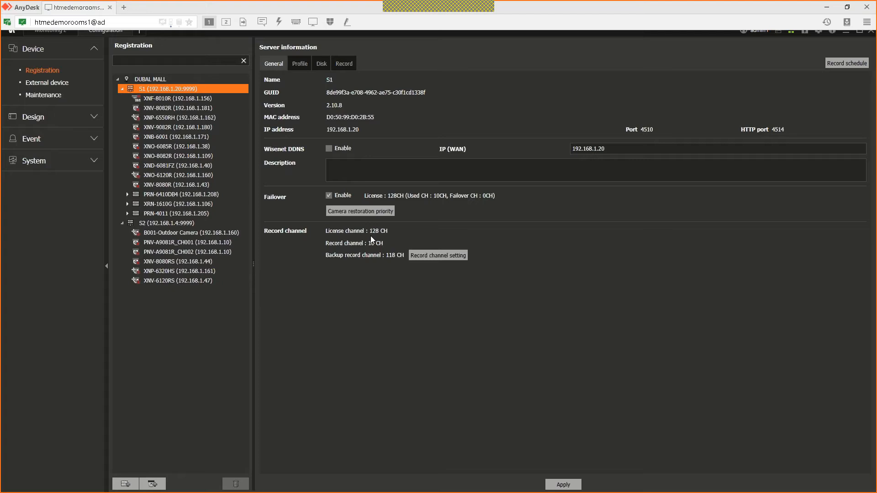
mouse_move(169, 184)
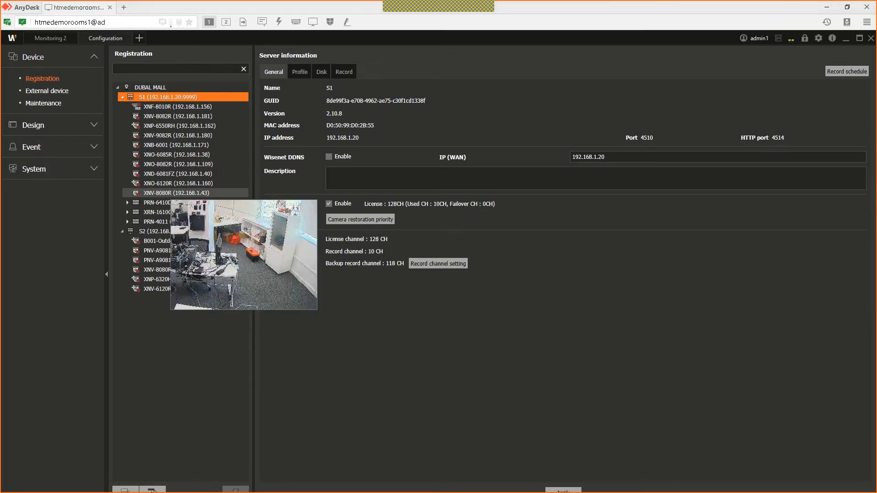
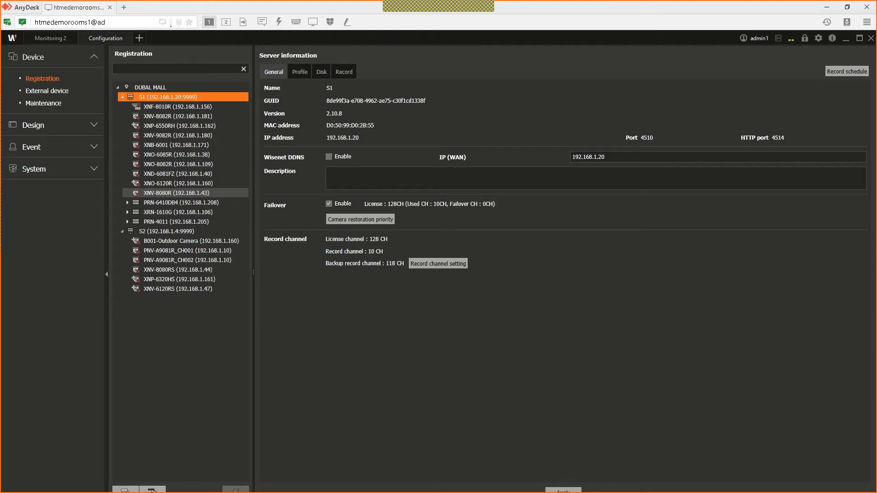
Step: Switch to the slide showing the Wisenet SSM 2.1 license model list
key(alt+Tab)
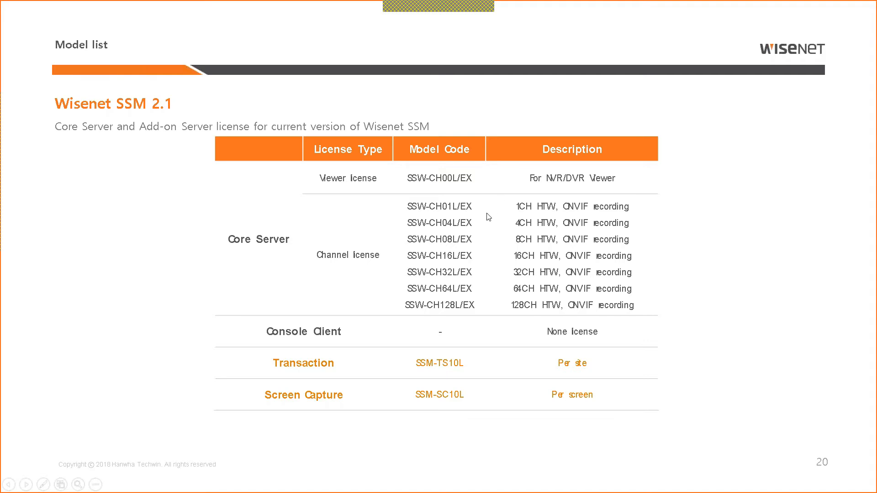
Step: Leave the slide show and minimize the remote console to show the Wisenet SSM product page
key(alt+Tab)
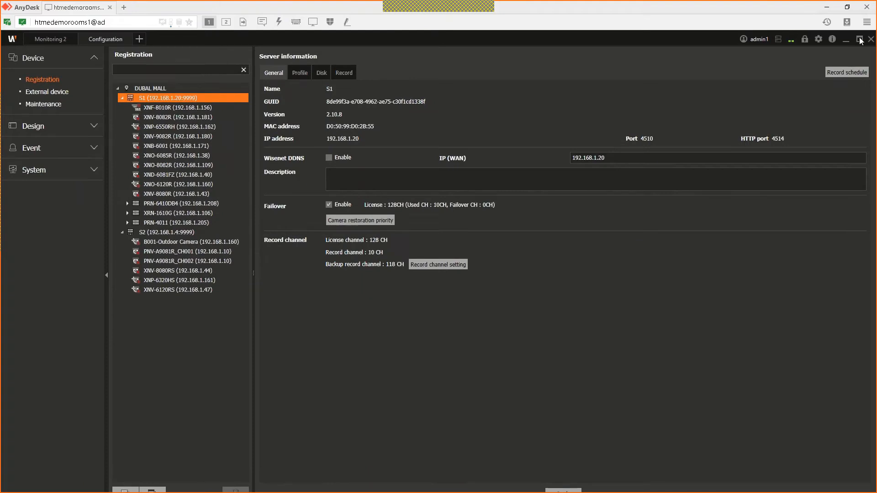
click(846, 41)
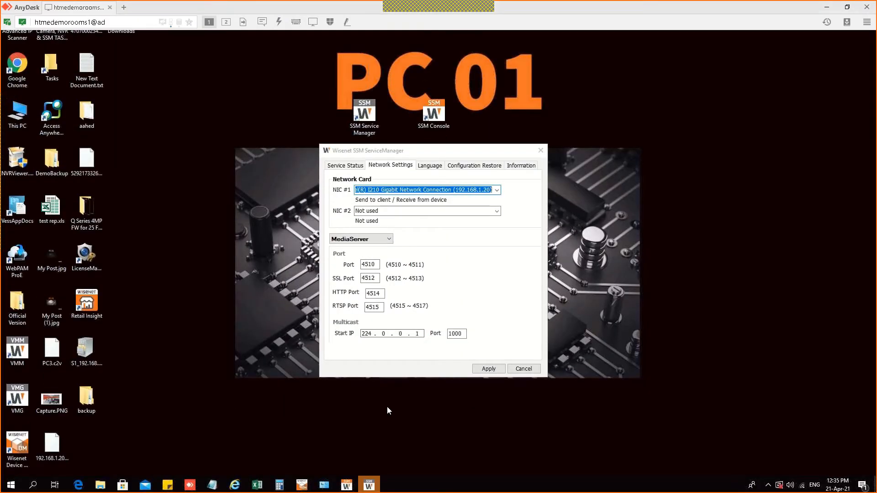
mouse_move(369, 484)
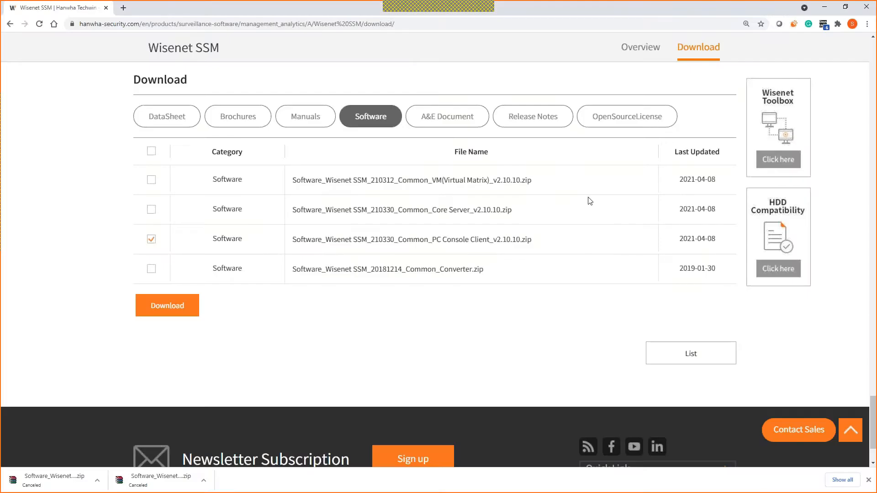
scroll(615, 221, up, 15)
scroll(616, 237, up, 10)
scroll(624, 243, up, 5)
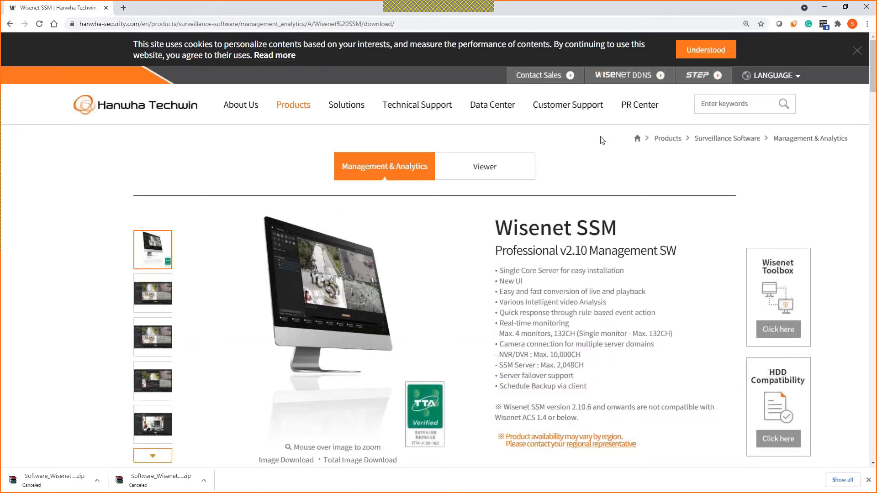
Step: Go to the SSM License 2.10 page and open the Viewer License Request form
mouse_move(500, 111)
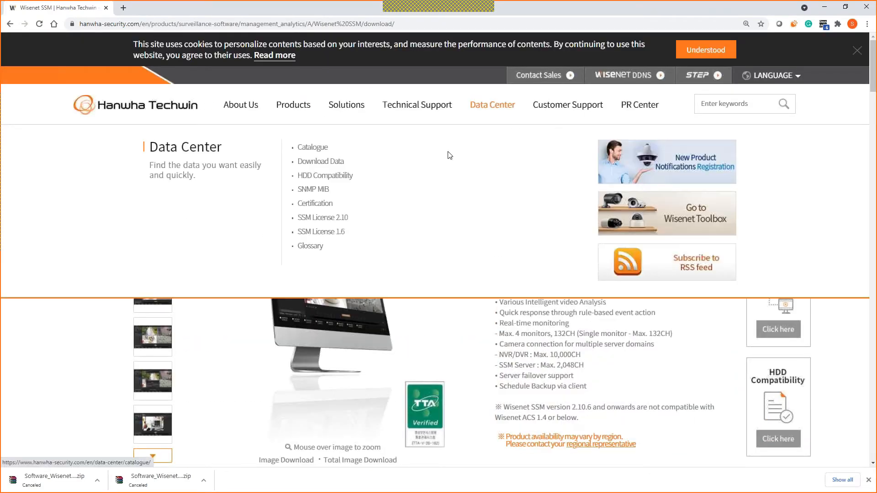
click(323, 223)
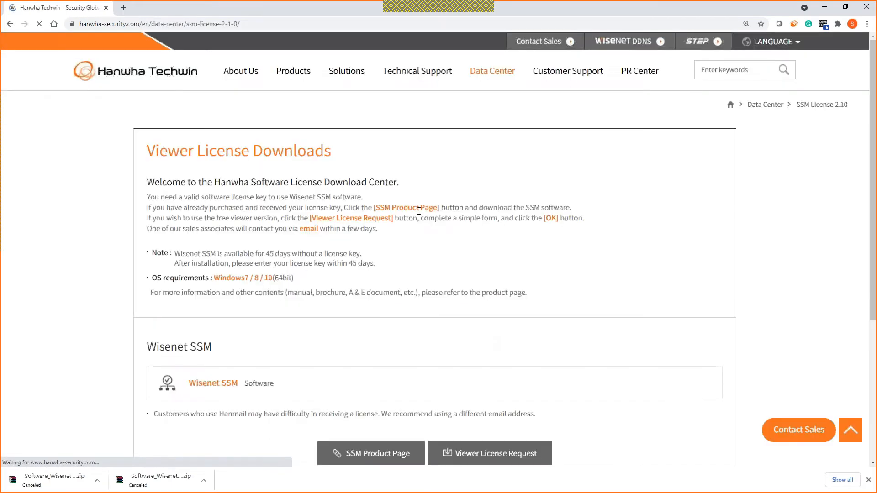
scroll(476, 247, down, 5)
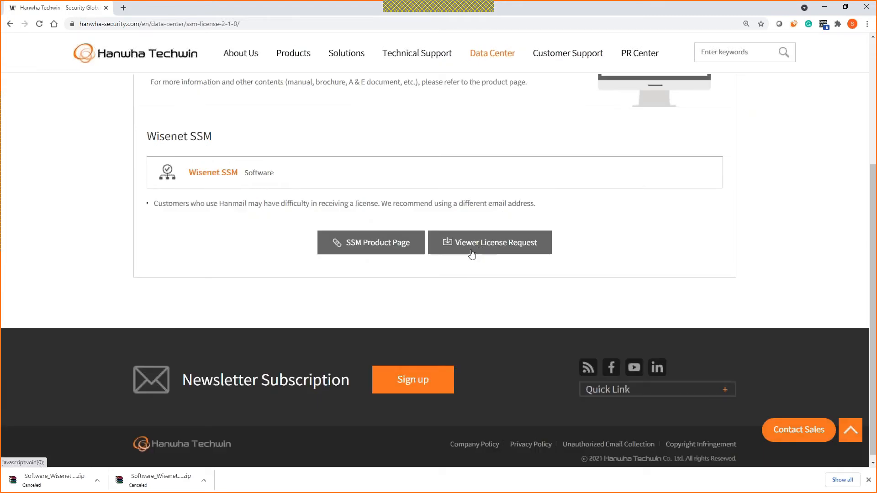
mouse_move(494, 60)
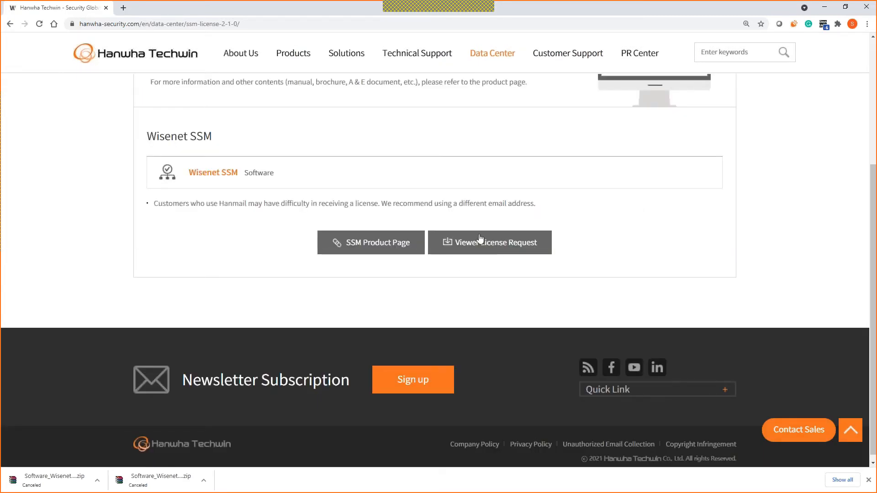
click(480, 239)
Step: Autofill the requester's details and choose Urban Surveillance as the application category
click(381, 236)
click(385, 256)
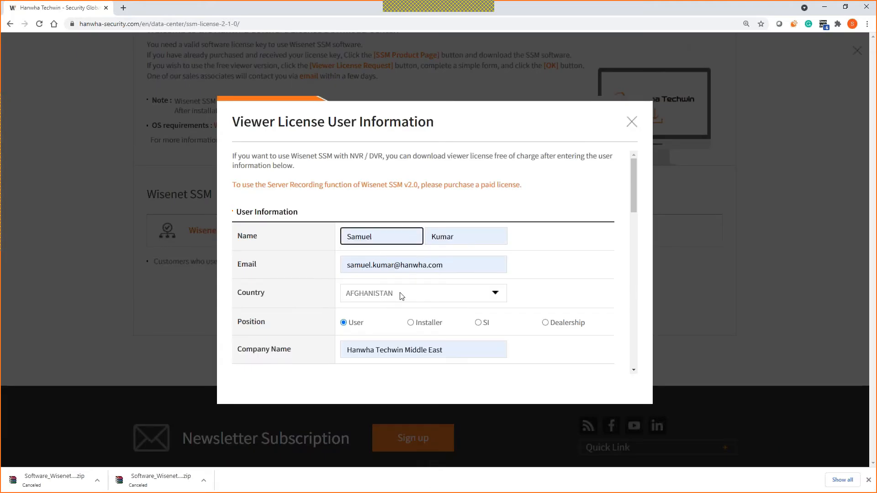
scroll(424, 281, down, 1)
scroll(412, 264, down, 4)
click(393, 229)
click(390, 253)
Step: Request 1 camera, 1 recorder and 1 viewer on the license form
click(398, 258)
text(1)
click(411, 279)
text(1)
click(401, 315)
text(1)
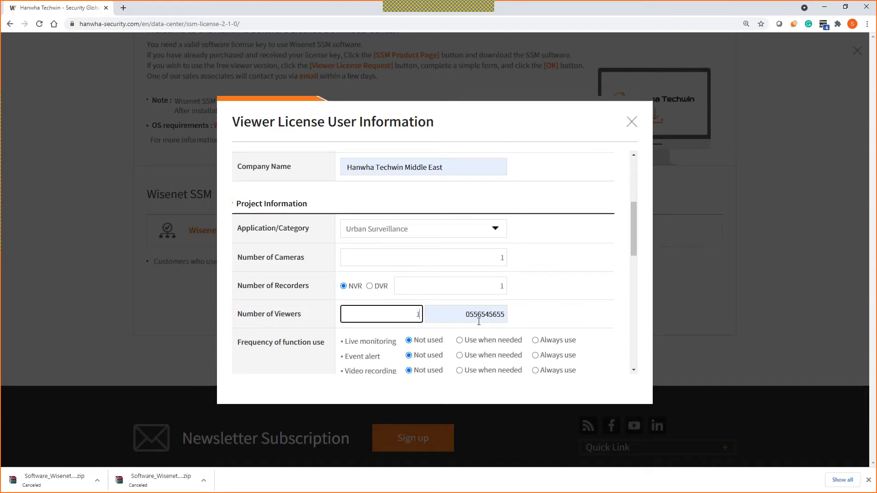
click(469, 320)
click(556, 307)
Step: Accept both privacy agreements, enter the security code, and submit the request
scroll(525, 298, down, 7)
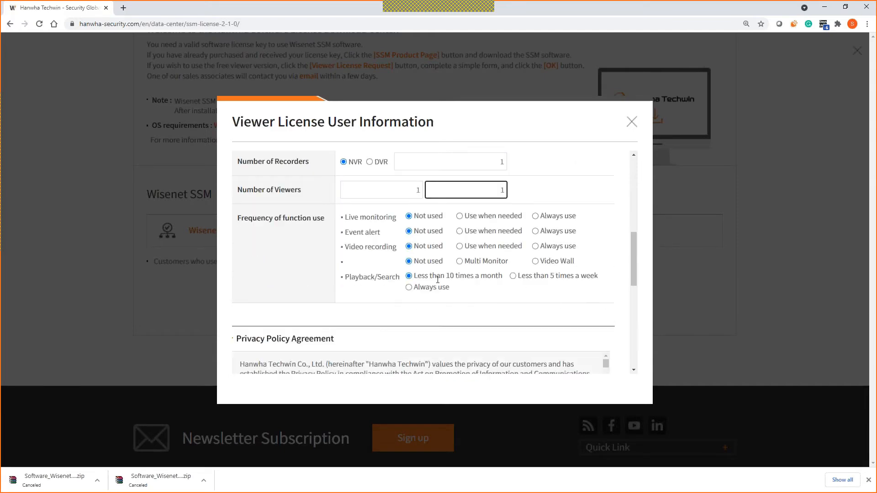
click(237, 347)
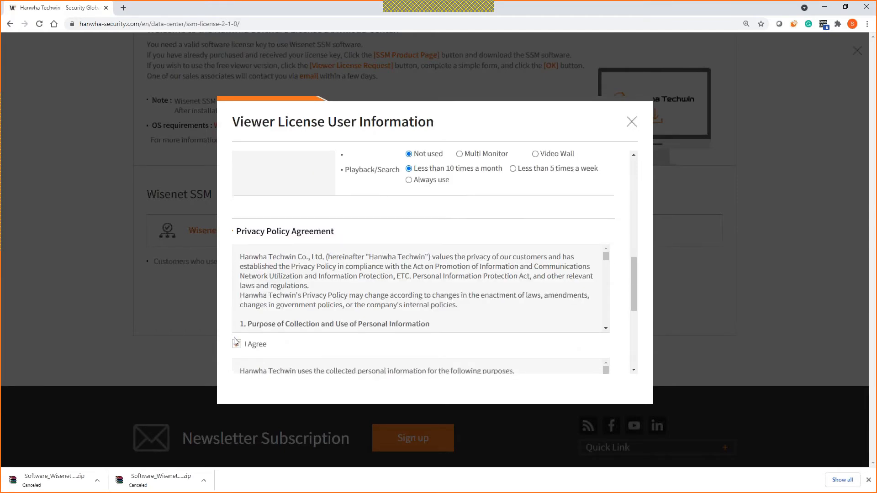
scroll(237, 328, down, 4)
click(236, 279)
click(392, 352)
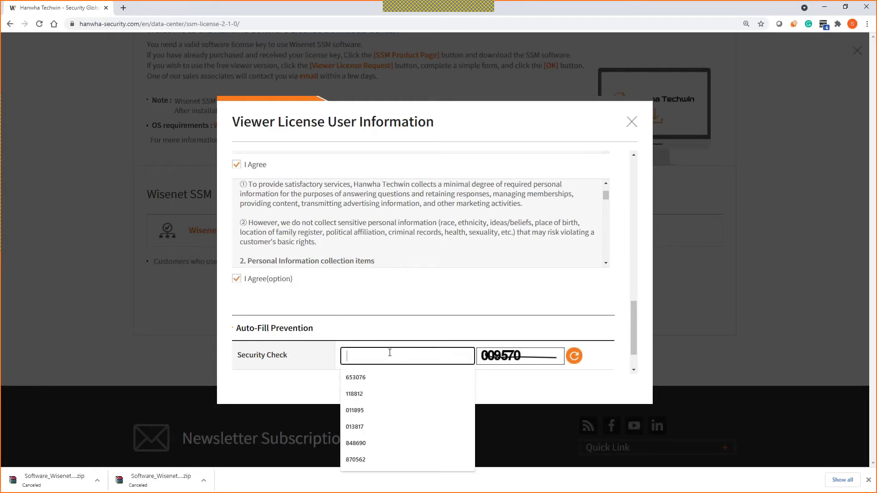
text(009)
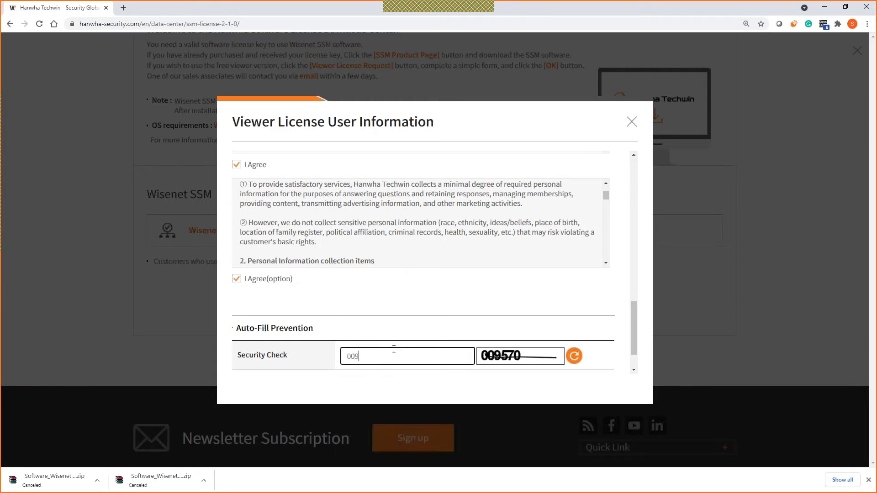
text(570)
scroll(593, 316, up, 1)
scroll(596, 311, up, 10)
scroll(566, 300, down, 12)
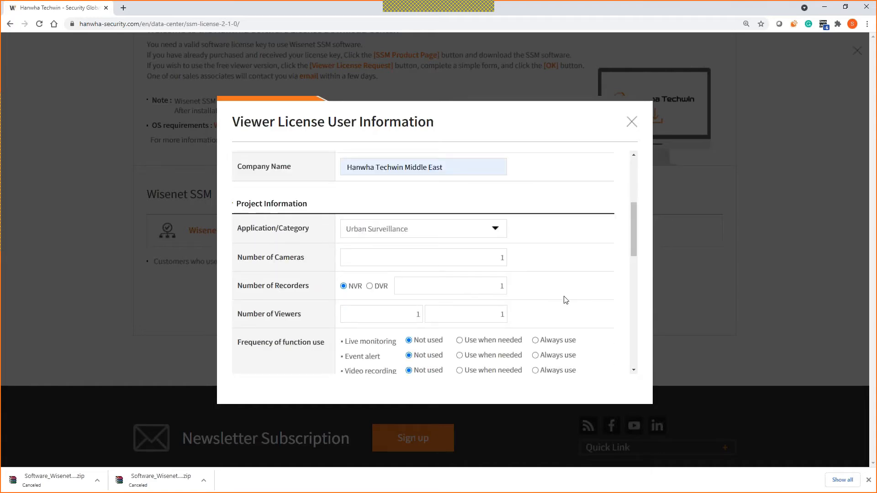
click(385, 361)
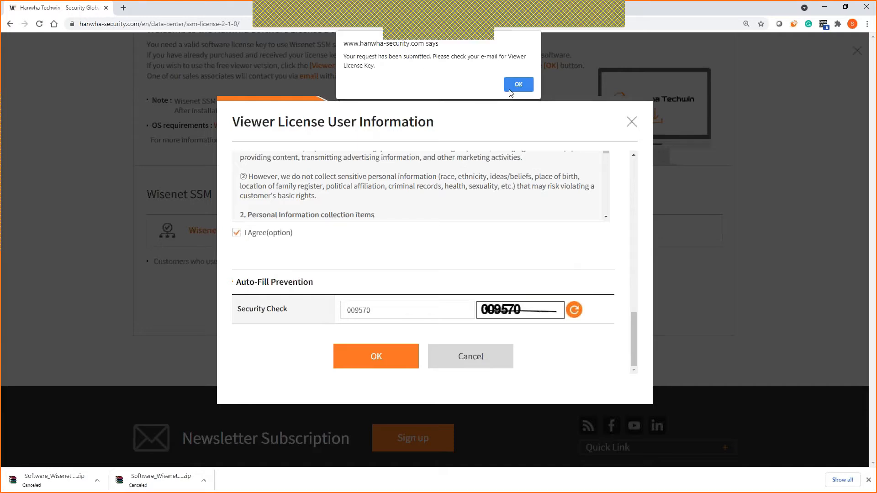
click(509, 89)
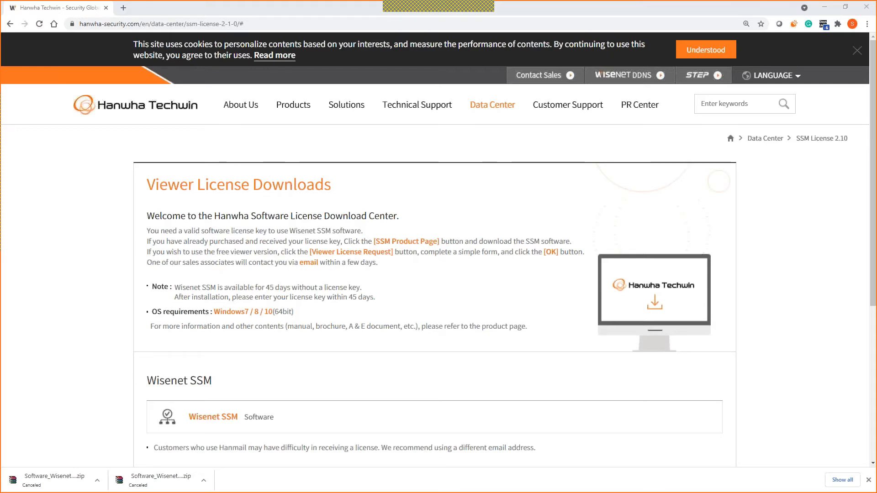
Step: Maximize the EMS Entitlement Certificate e-mail, select its product key, then minimize Outlook and Chrome
drag(501, 152, 489, 148)
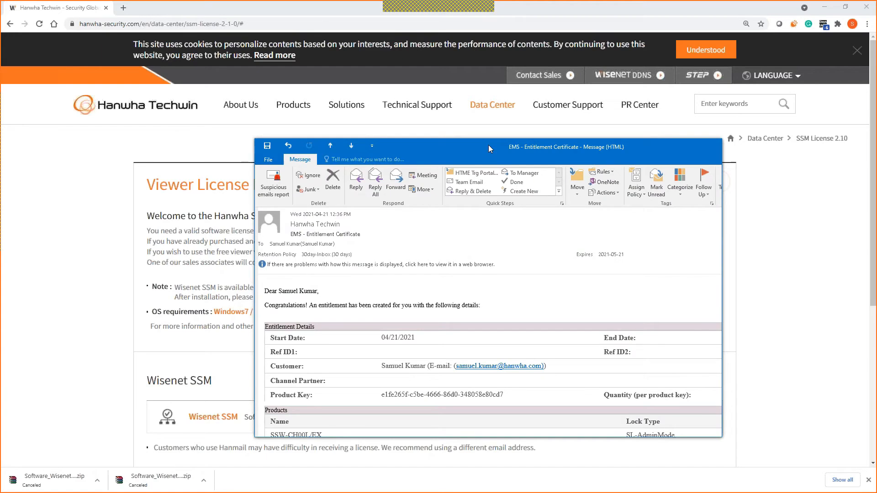
double_click(489, 144)
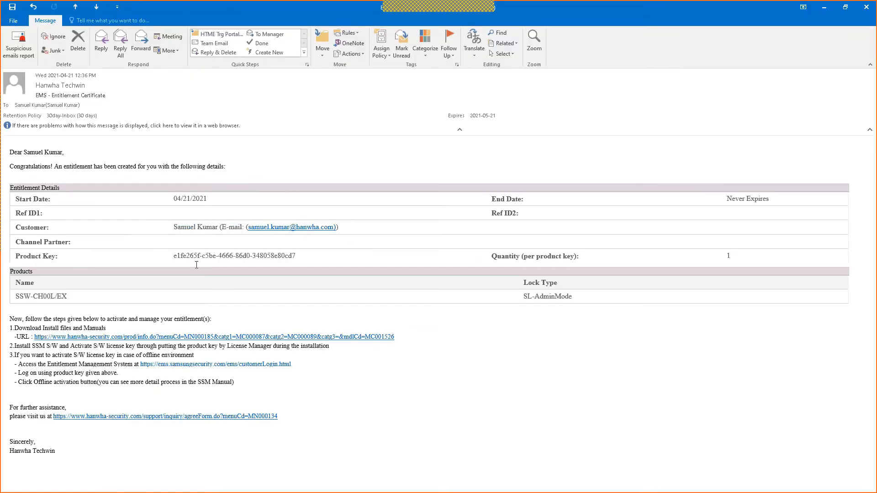
drag(180, 257, 296, 254)
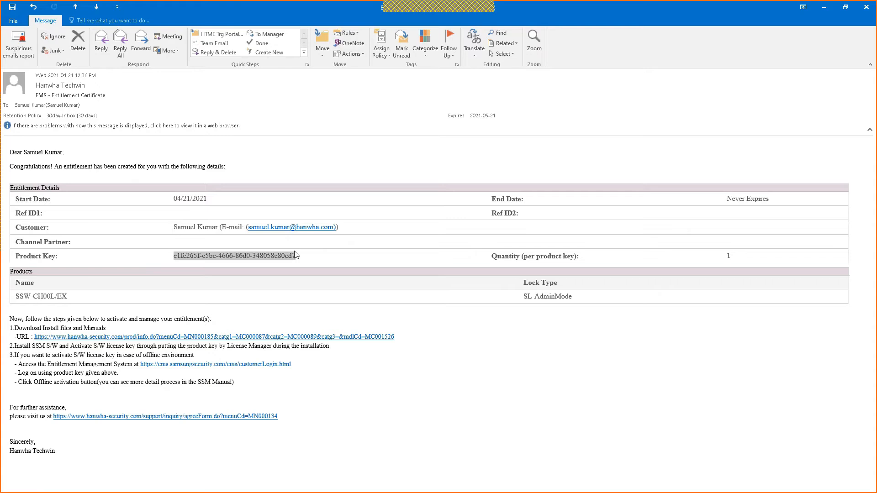
click(828, 6)
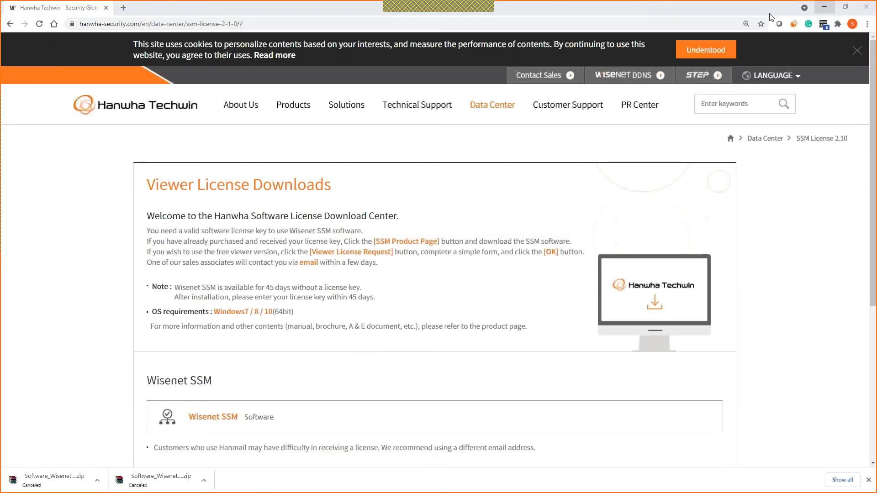
click(827, 6)
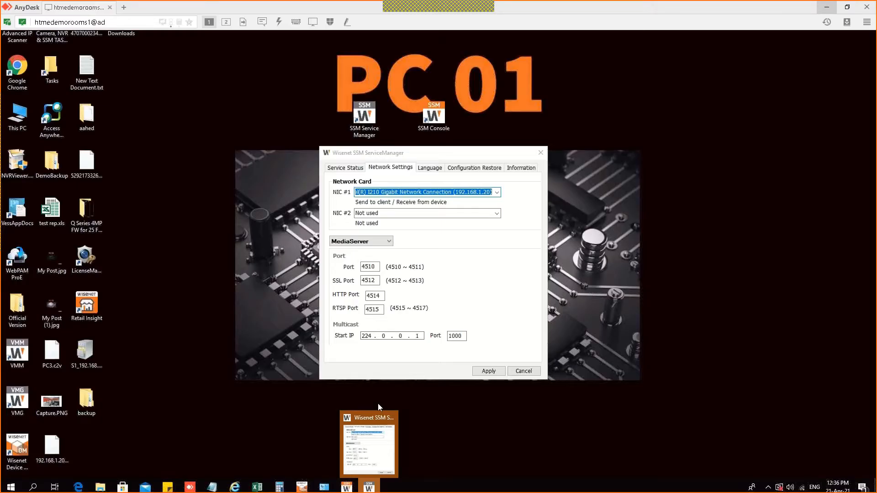
Step: Restore the console, add a Configuration tab, and open System > License for server S1
click(374, 443)
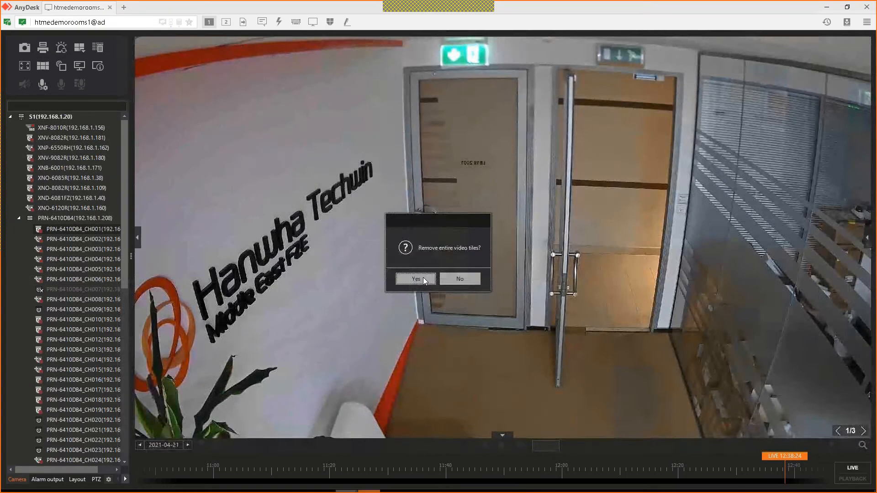
click(423, 278)
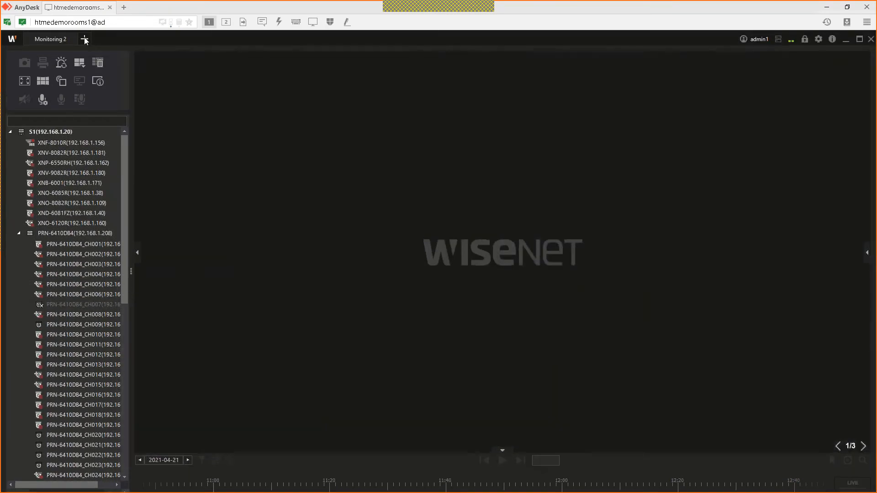
click(85, 39)
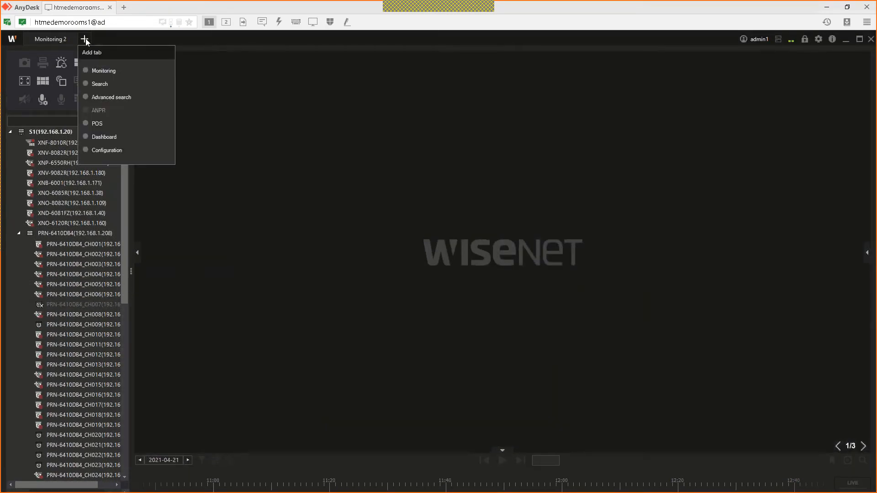
click(98, 149)
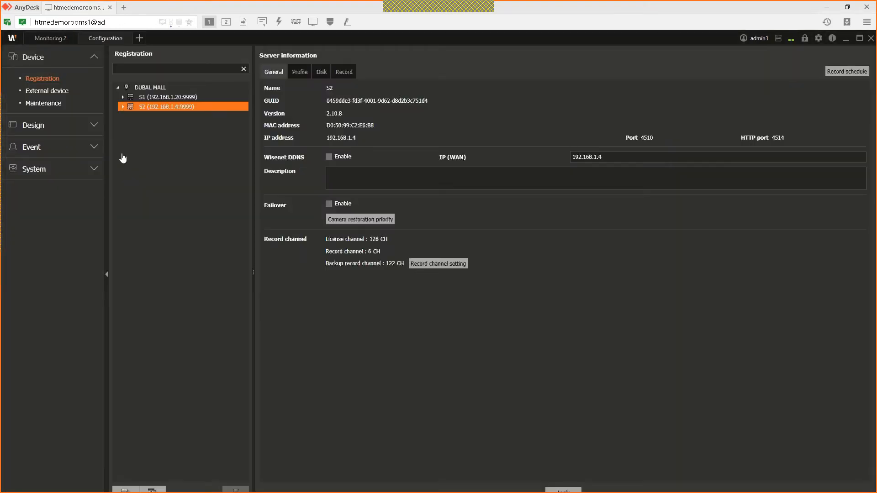
click(86, 173)
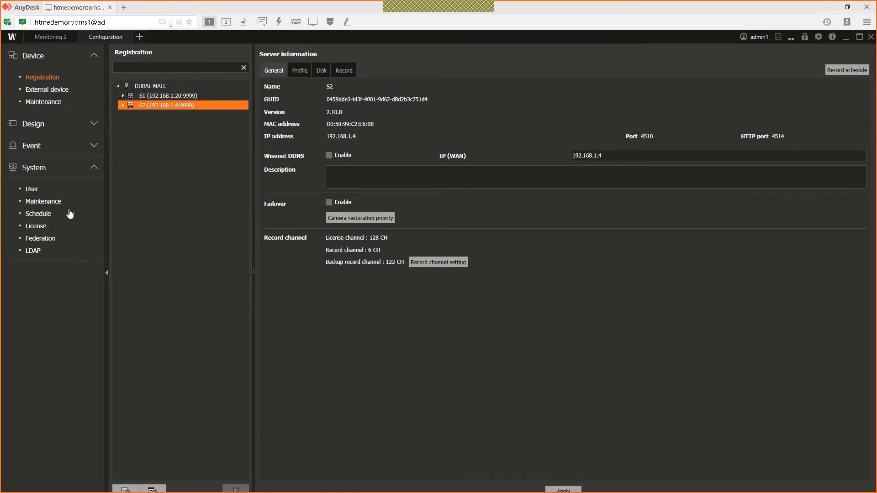
click(39, 226)
click(177, 80)
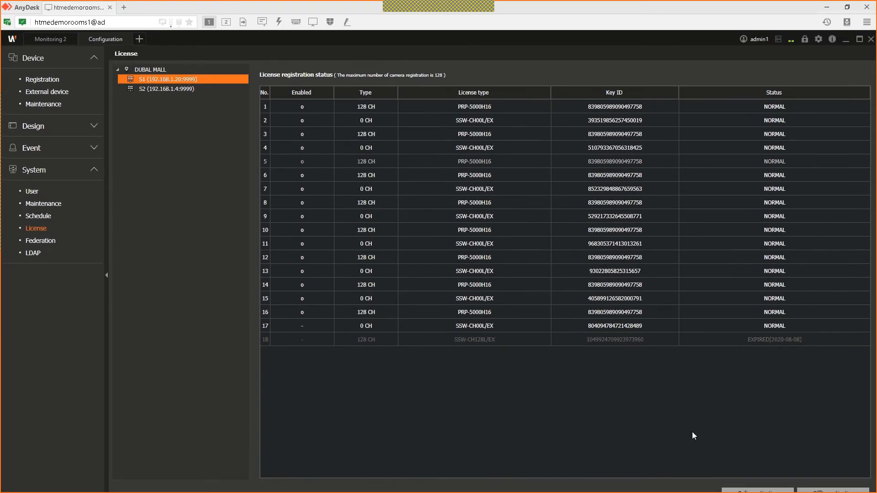
Step: Activate S1 online by pasting the product key into its cell, then close the window
click(762, 464)
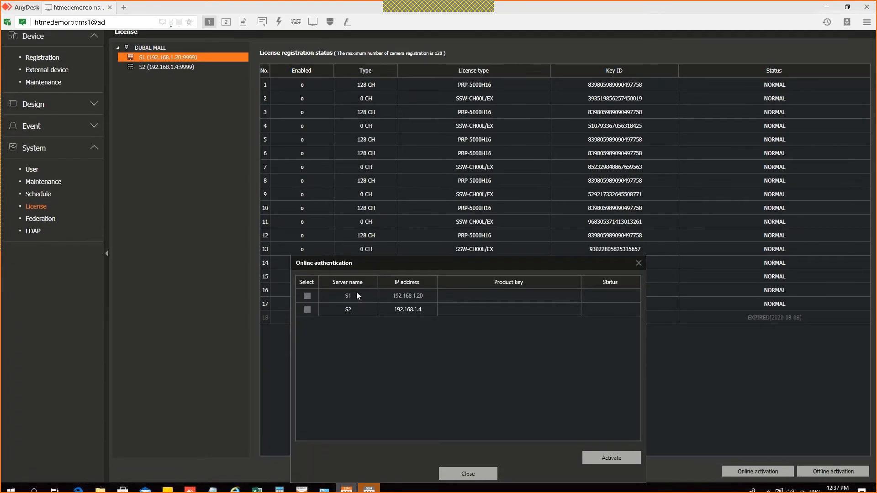
click(487, 297)
key(ctrl+v)
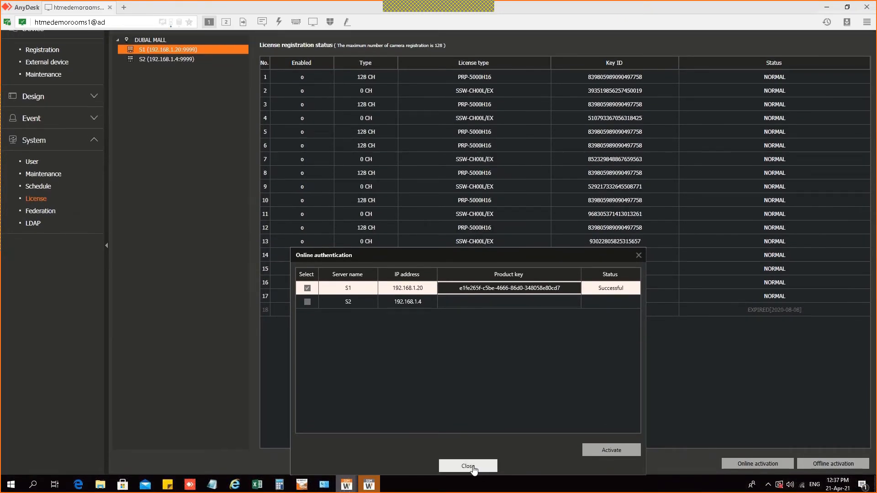
click(468, 466)
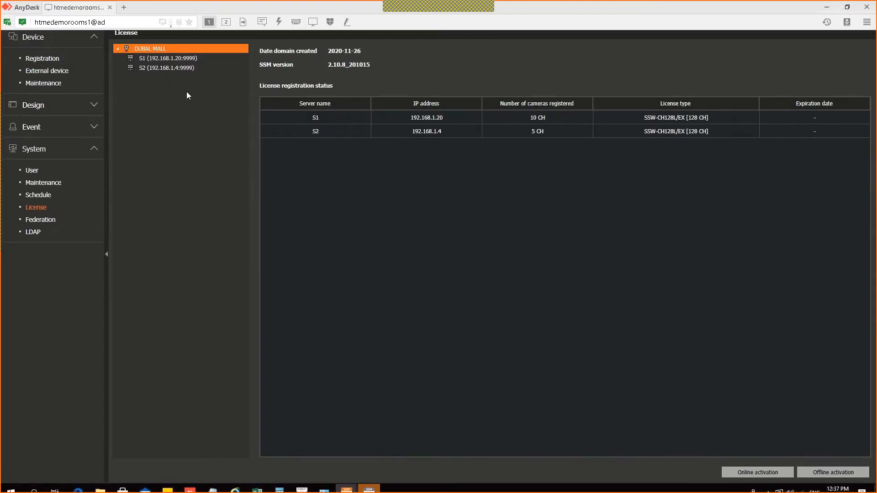
Step: Compare the license key tables of S1 and S2, then minimize the console
click(179, 80)
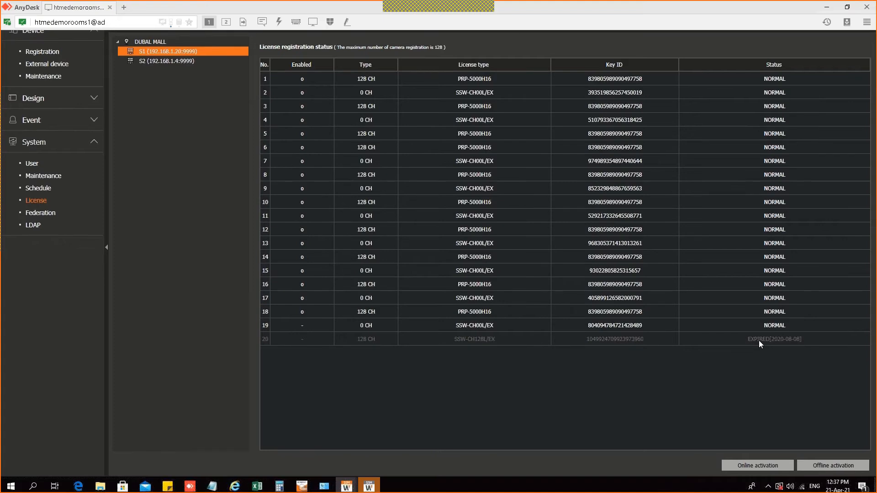
click(161, 89)
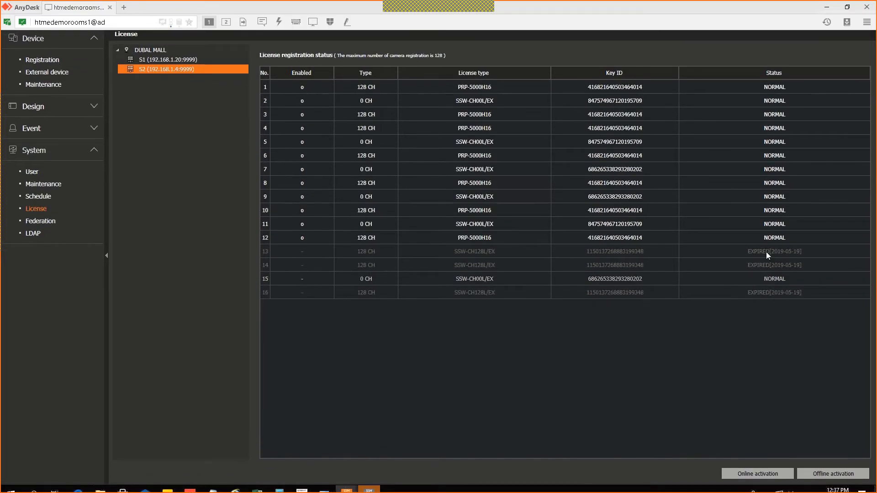
click(227, 80)
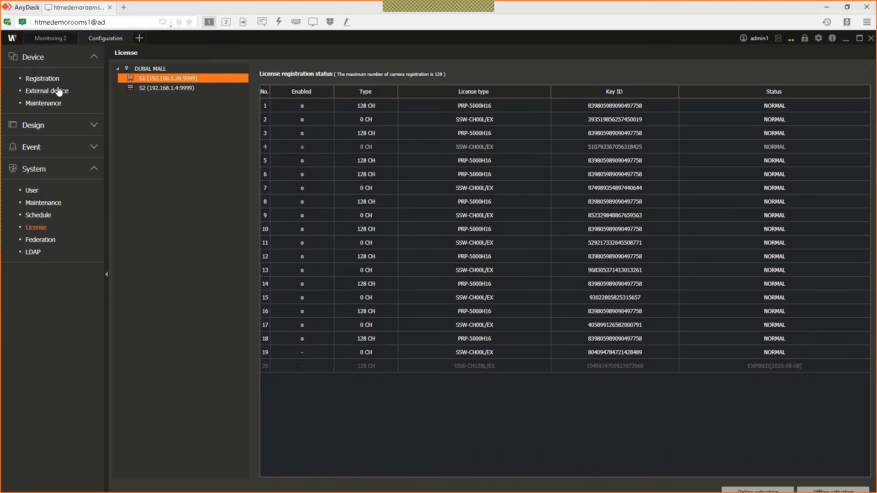
click(845, 43)
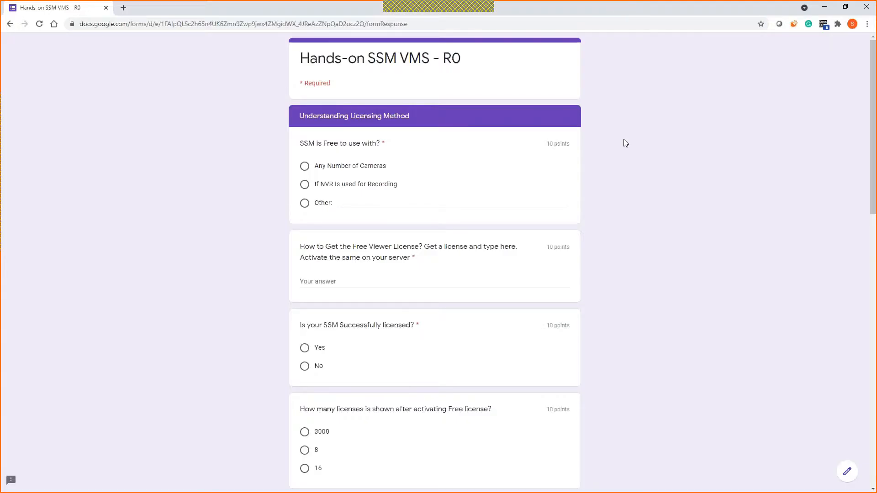
Step: Choose 'If NVR Is used for Recording', paste the license key, and answer Yes
scroll(626, 154, down, 1)
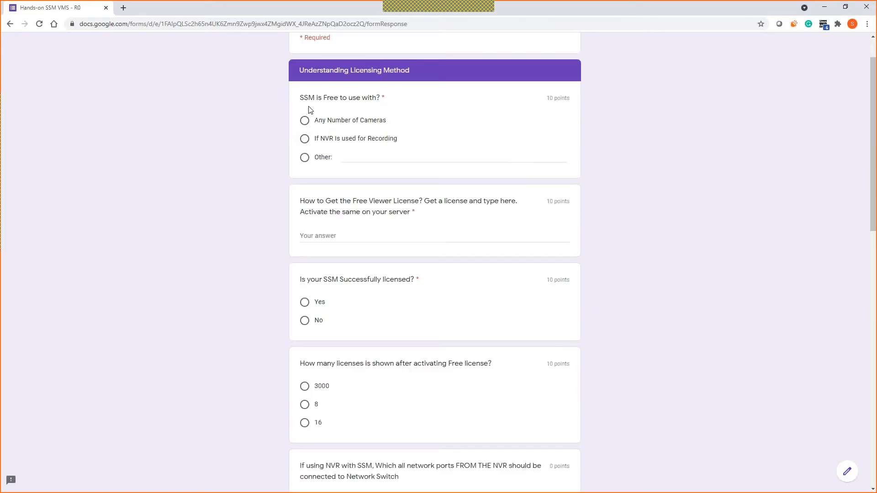
click(303, 138)
click(368, 237)
key(ctrl+v)
scroll(300, 232, down, 2)
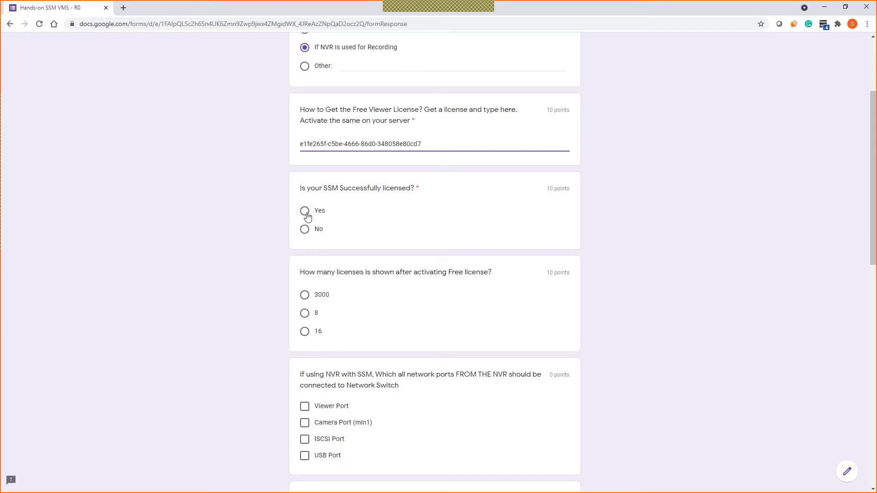
click(303, 213)
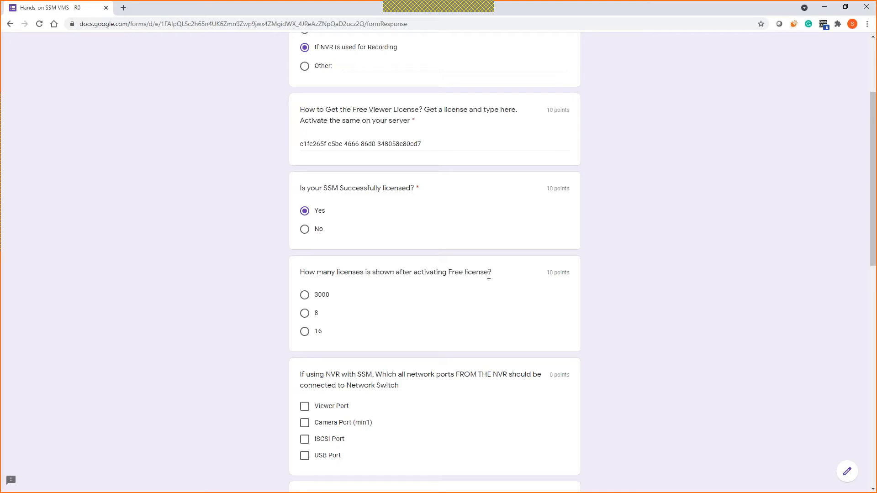
scroll(432, 302, down, 1)
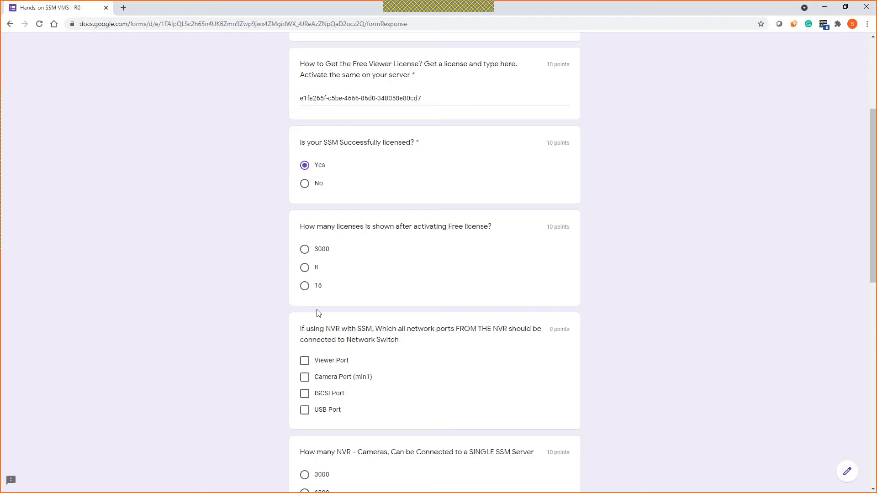
Step: Bring the SSM license page forward, then connect AnyDesk to the other classroom PC
click(825, 8)
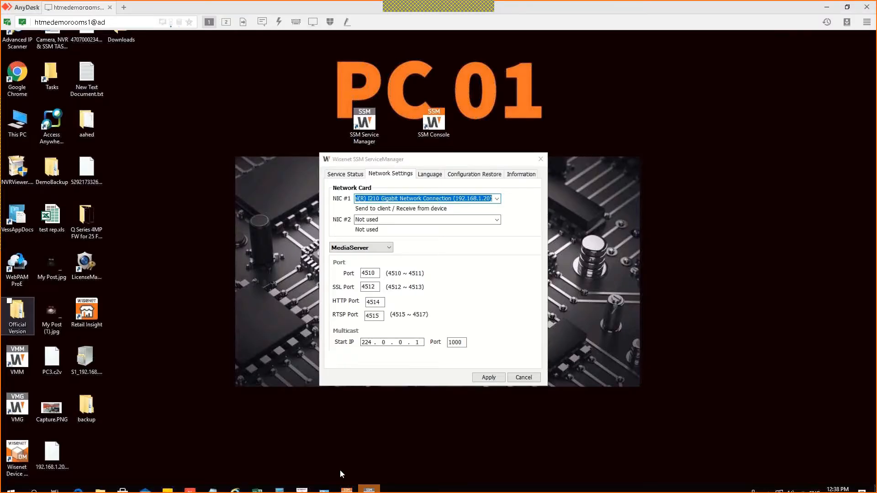
mouse_move(347, 489)
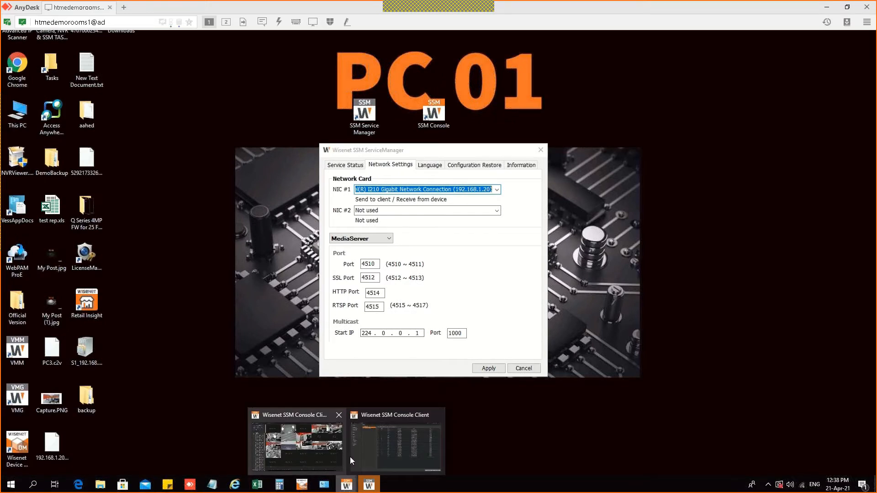
click(377, 445)
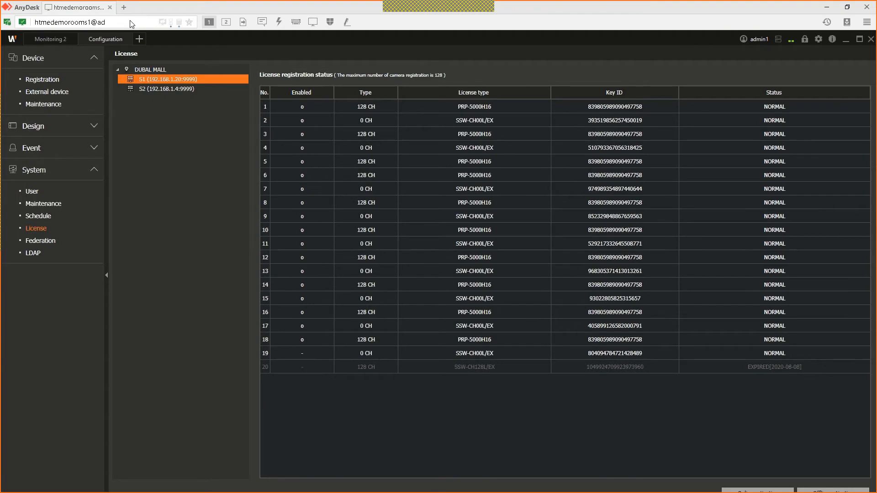
click(124, 7)
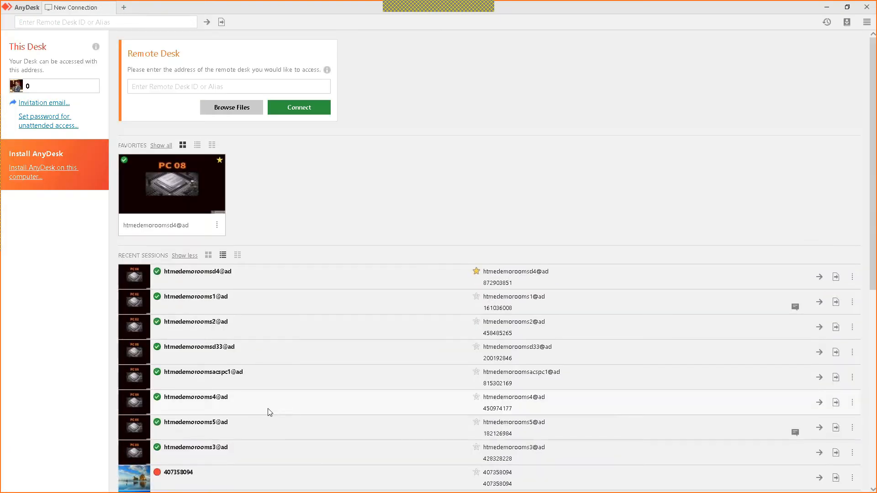
click(259, 374)
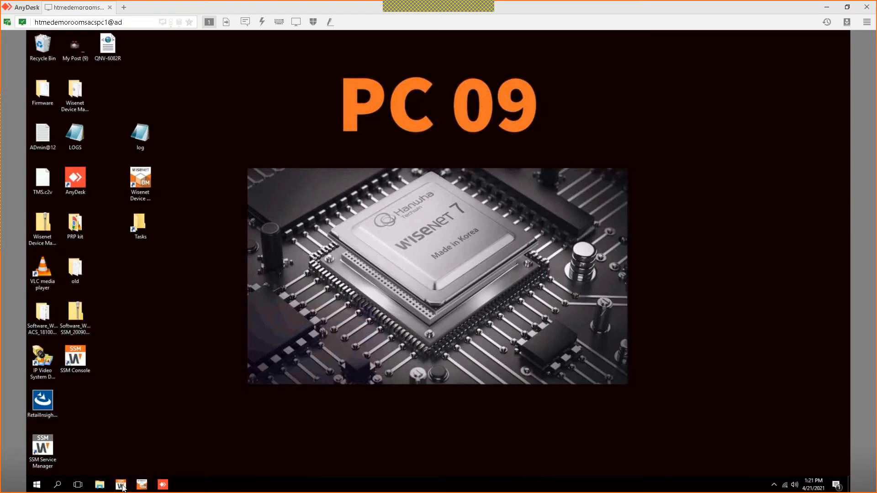
Step: On the second PC, open System > License at original view size and select SSM Server
click(121, 486)
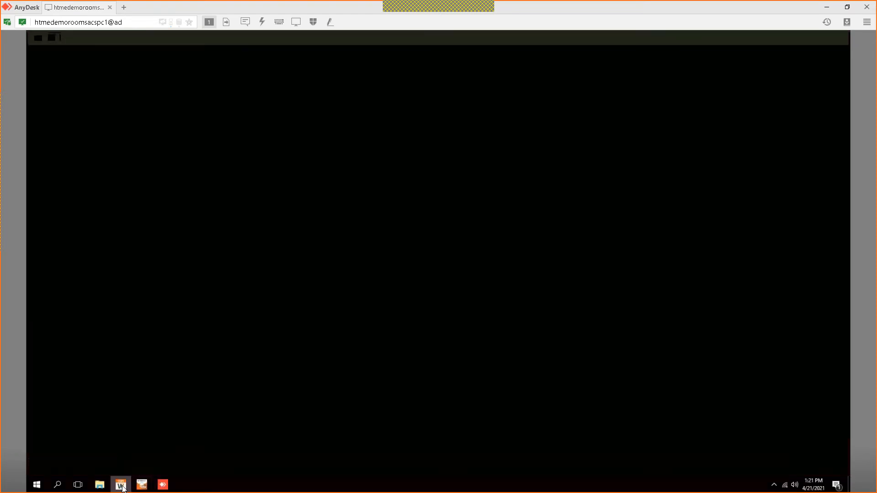
click(72, 78)
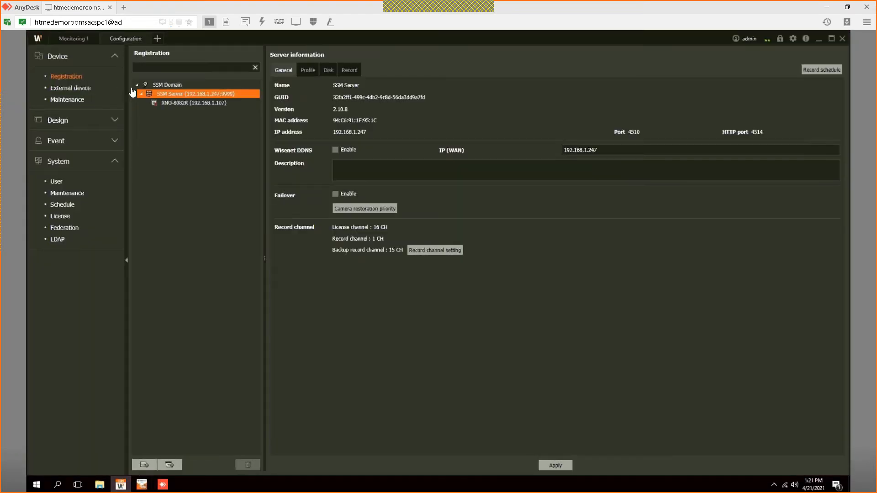
mouse_move(196, 104)
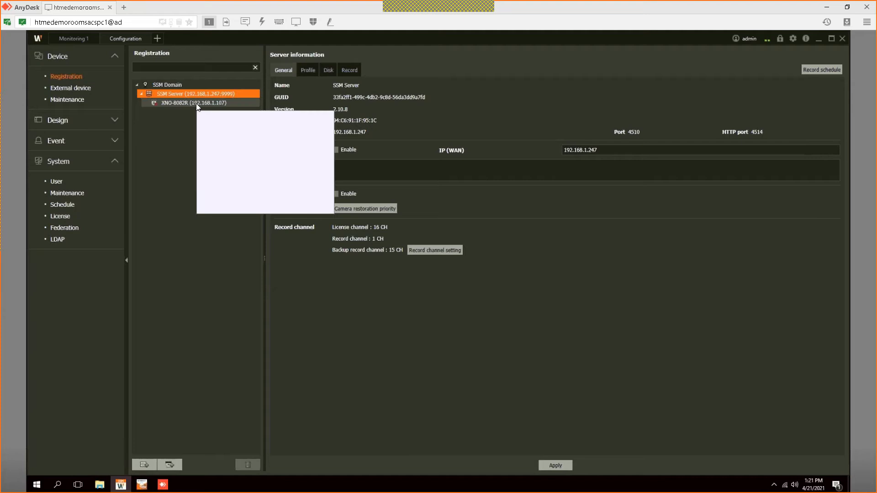
click(58, 216)
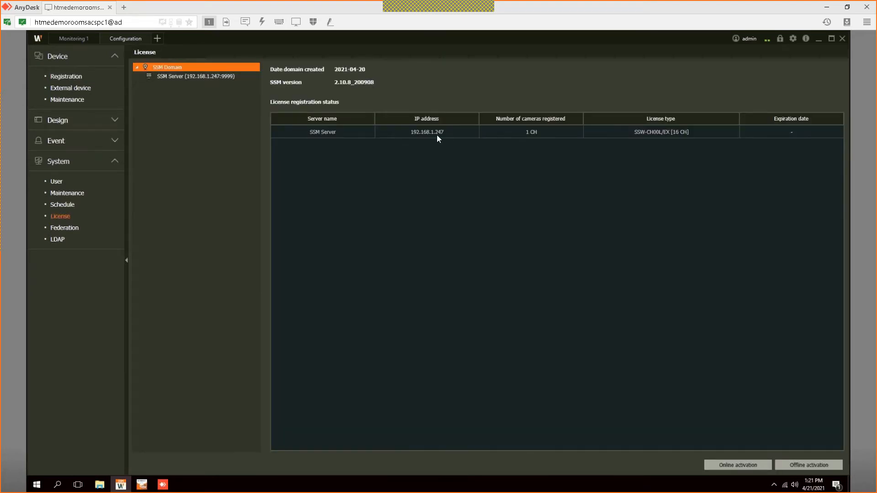
click(296, 22)
click(352, 69)
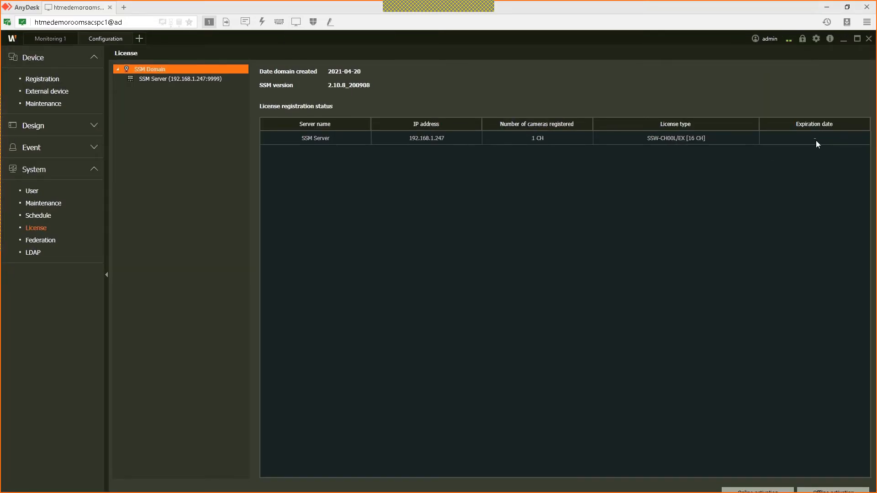
click(169, 80)
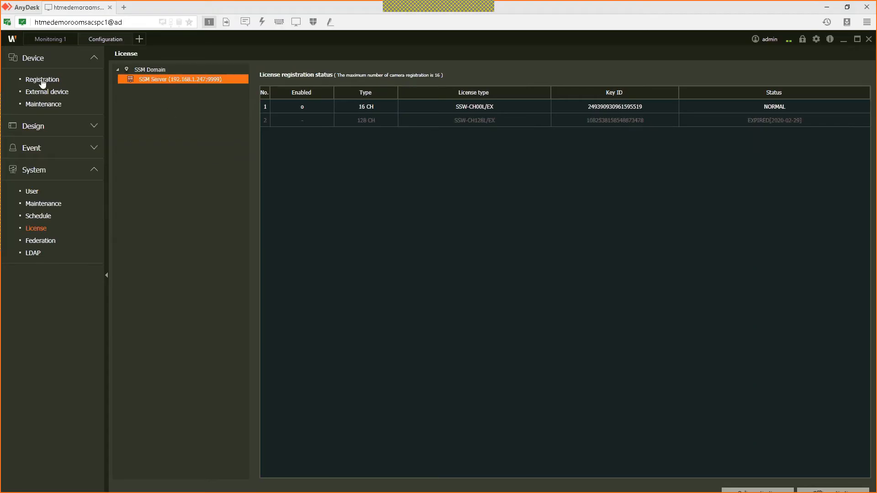
click(42, 80)
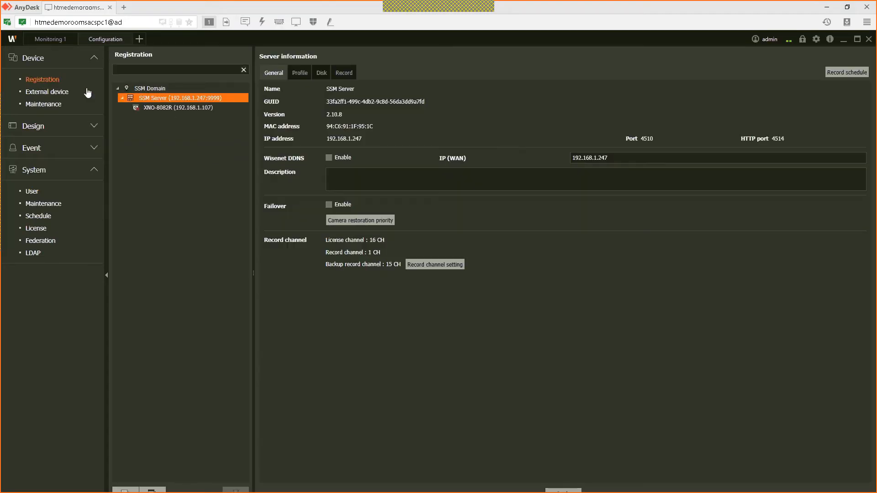
click(178, 108)
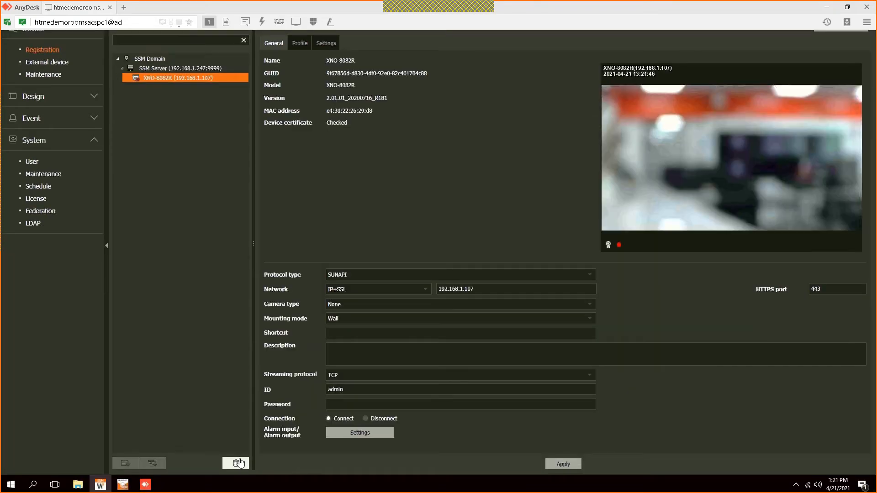
key(Delete)
click(303, 259)
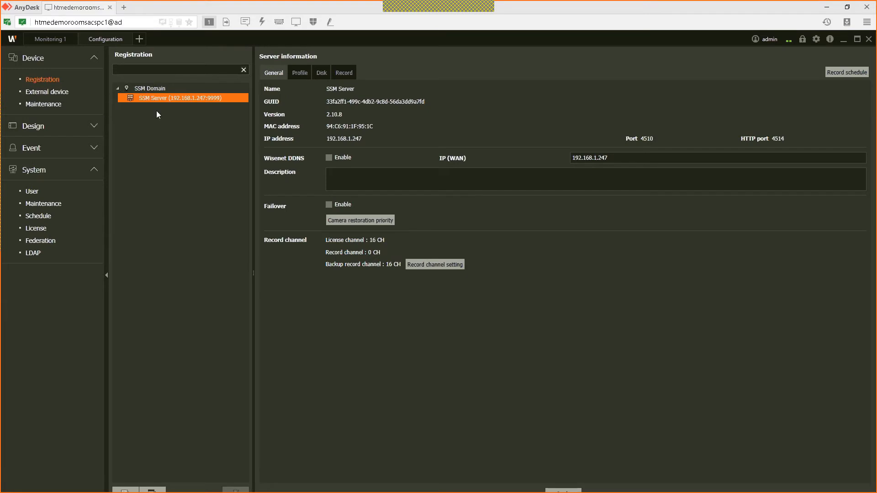
Step: Select the SSM Server, close the Configuration tab, and add a fresh Configuration tab
click(195, 103)
click(129, 39)
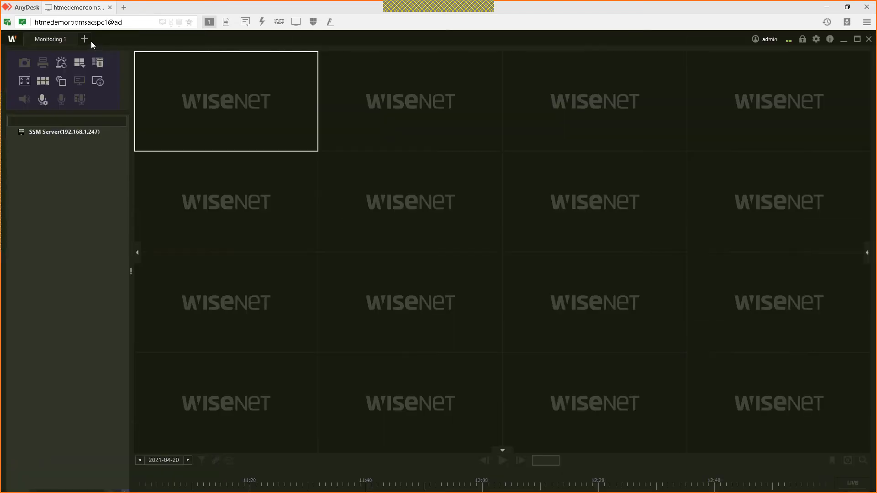
click(87, 39)
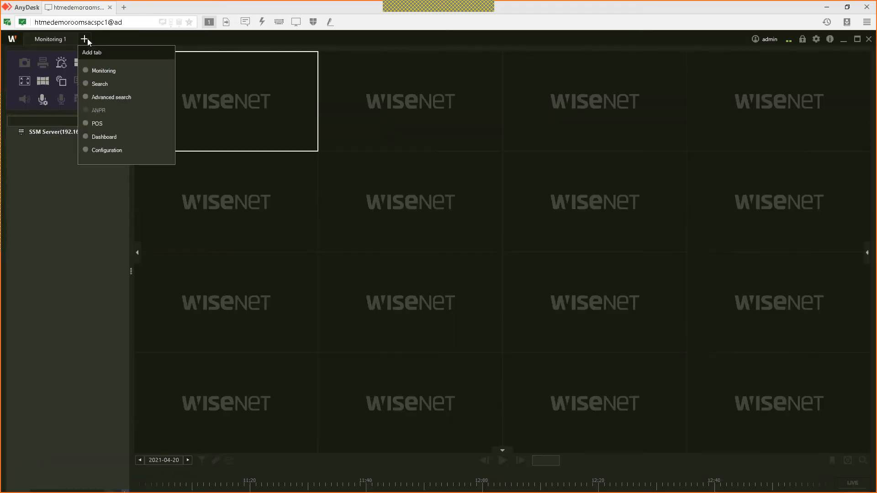
click(102, 151)
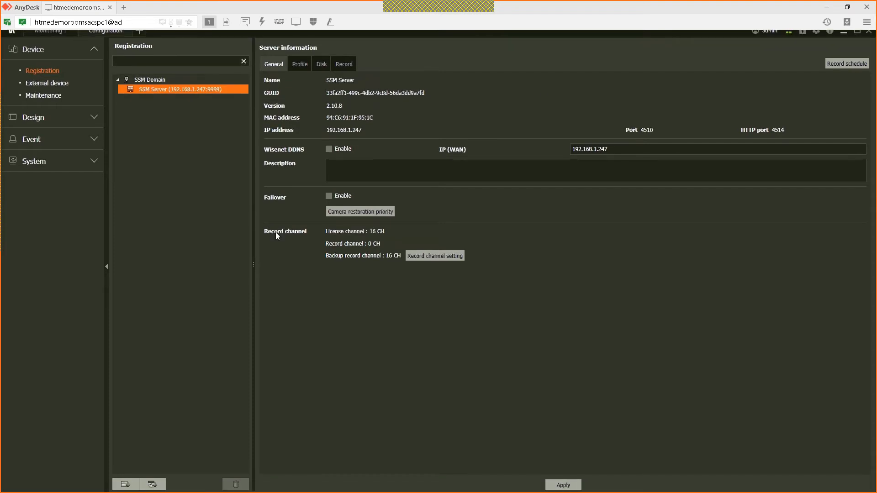
Step: In SSM ServiceManager's network settings, set NIC #1 to the Realtek PCIe GbE controller
key(super+d)
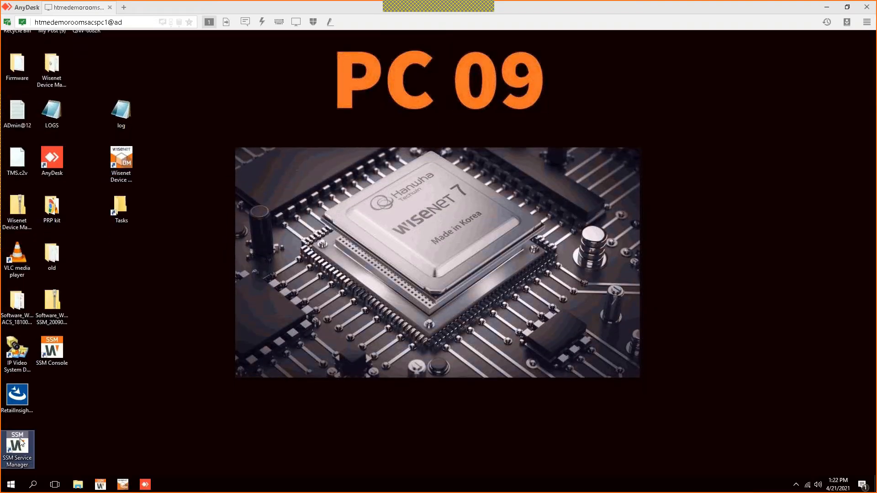
double_click(20, 440)
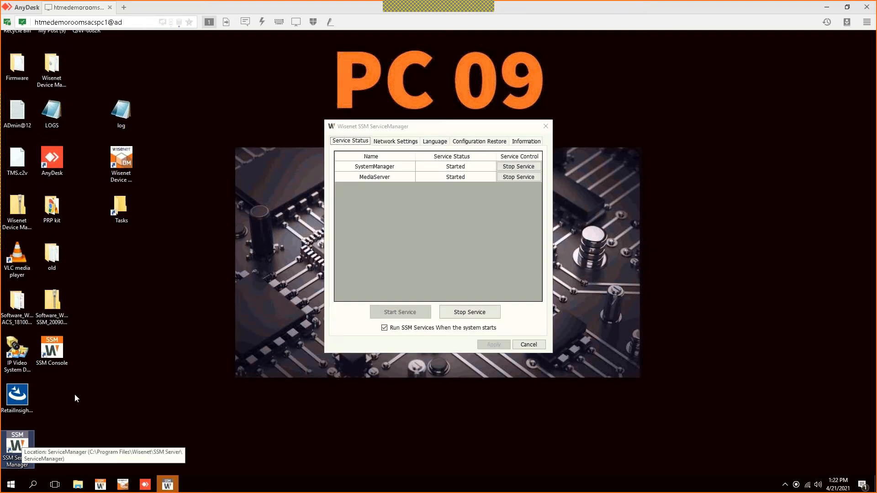
click(396, 168)
click(419, 194)
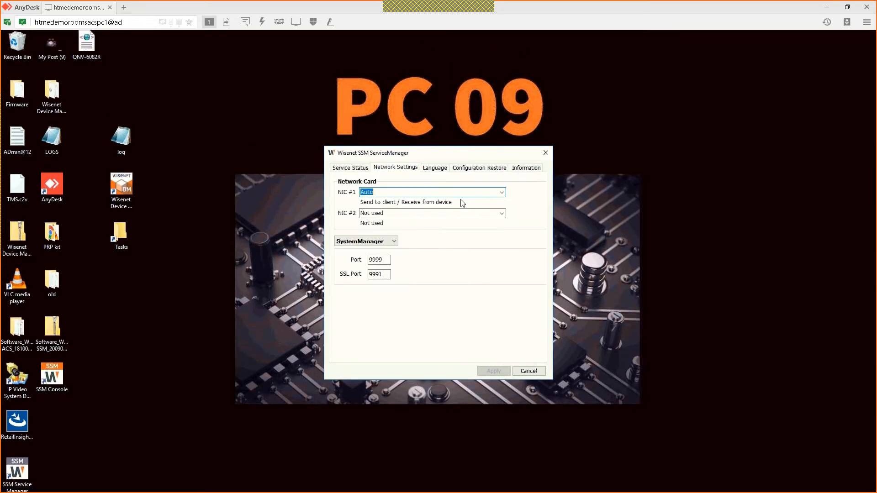
click(503, 193)
click(487, 207)
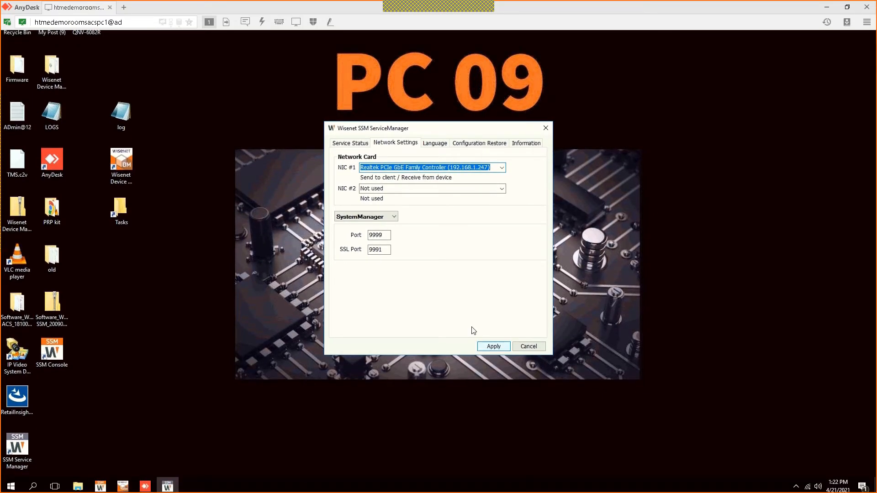
Step: Apply the network change, allow the SSM services to restart, and return to the console
click(493, 346)
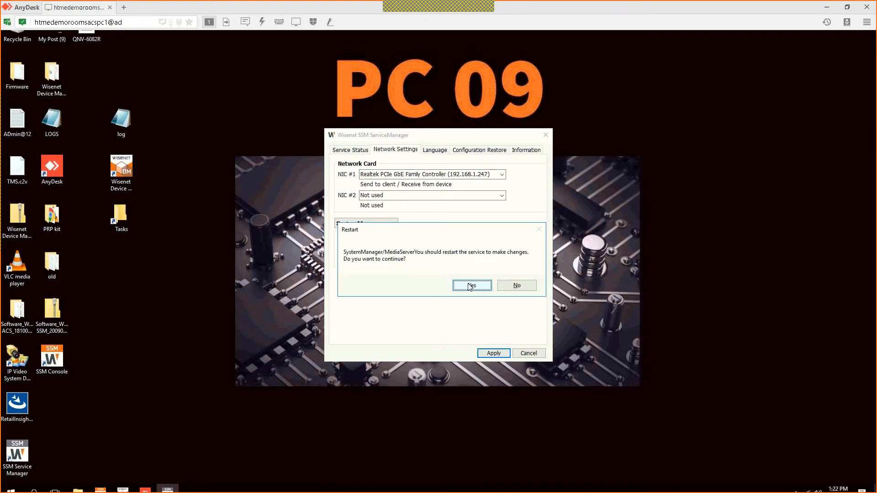
click(470, 287)
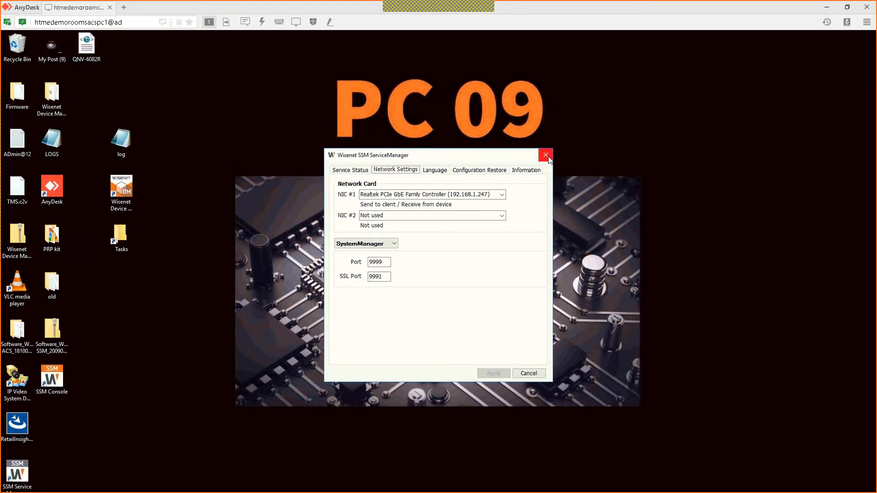
click(544, 154)
click(137, 485)
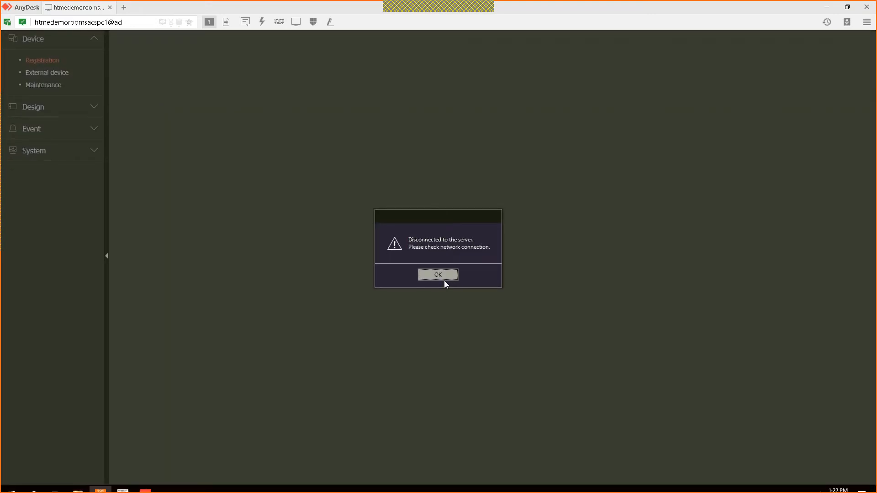
Step: Dismiss the disconnection notice and check the SSM services' status in ServiceManager from the tray
click(441, 276)
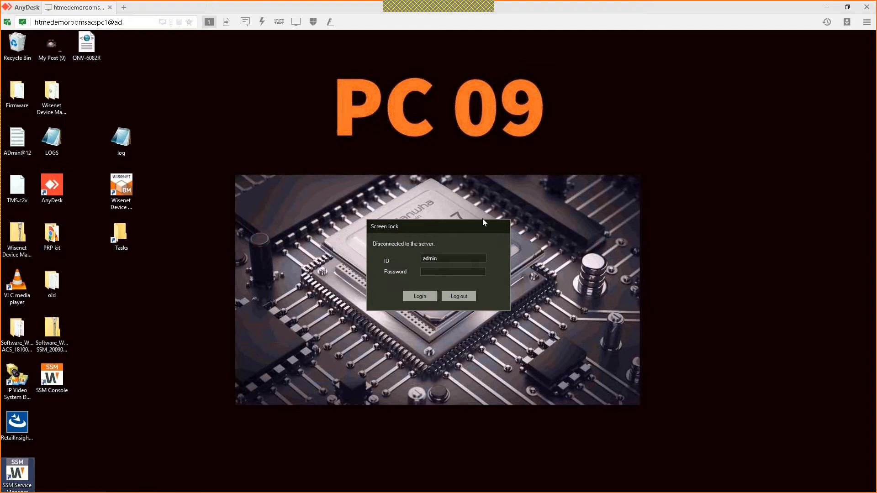
click(483, 219)
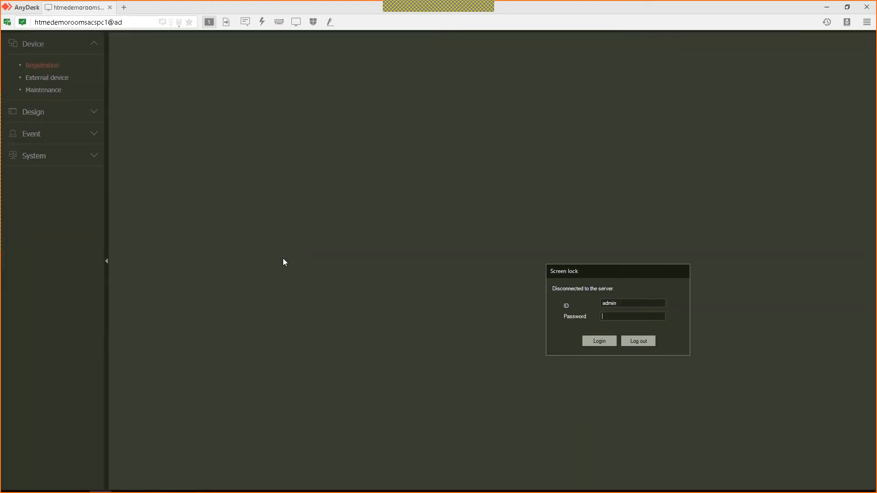
click(796, 486)
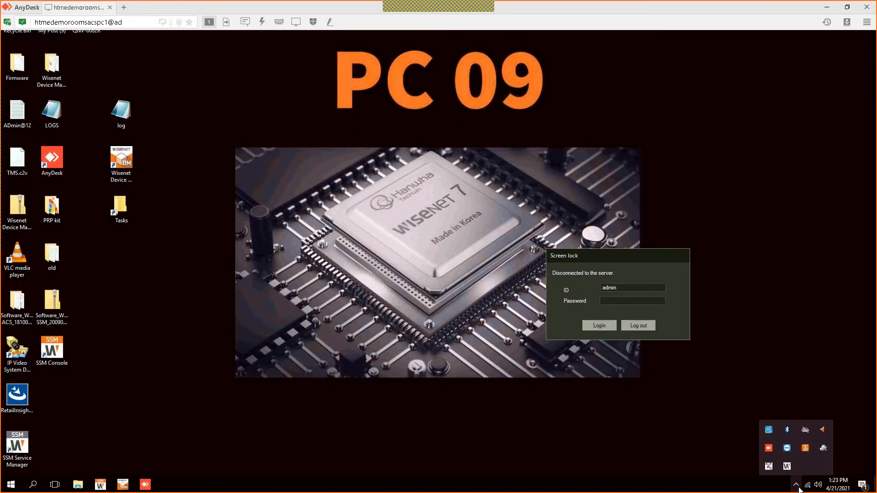
double_click(787, 468)
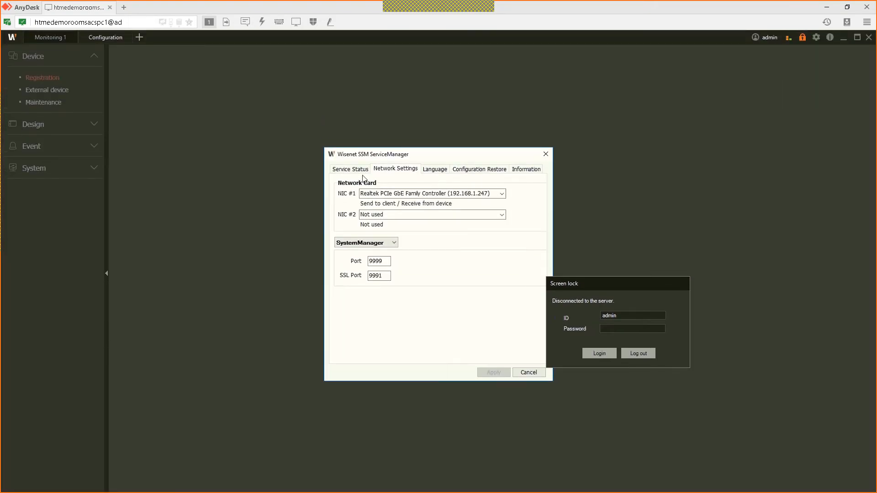
click(354, 172)
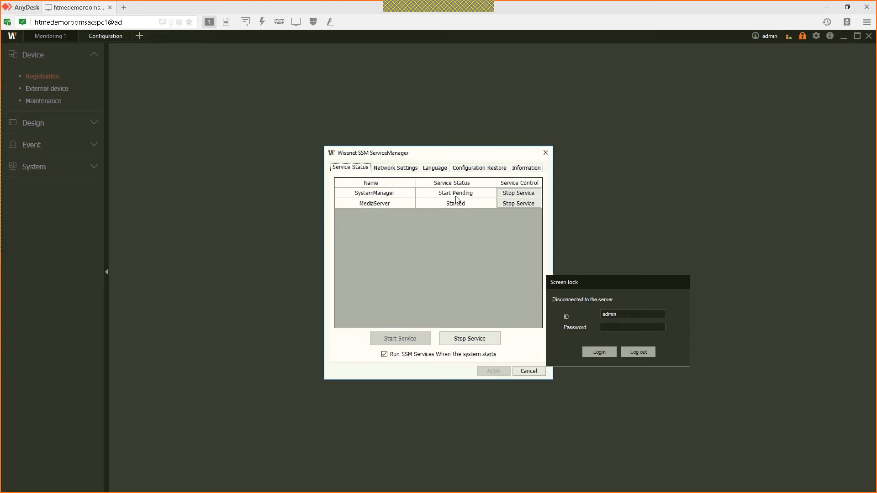
click(620, 297)
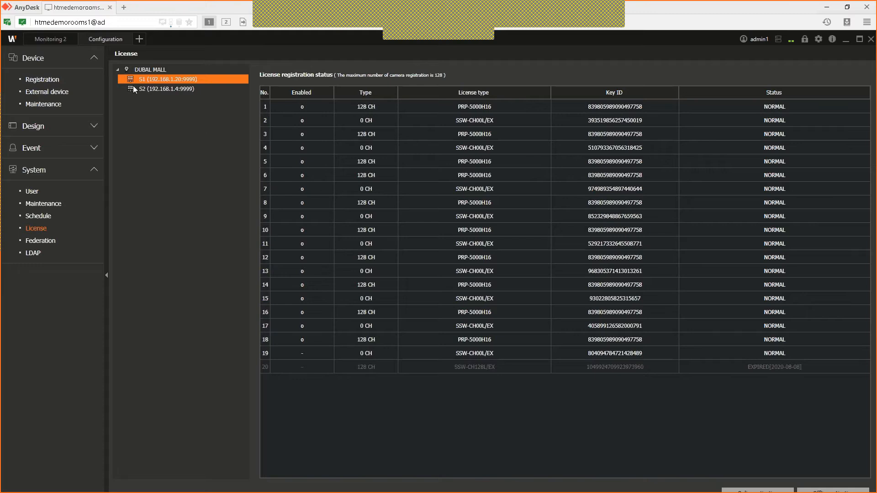
Step: Open S1's device registration and auto-search, finding two XRN-6410DB4 and two PRN-4011 devices
click(57, 80)
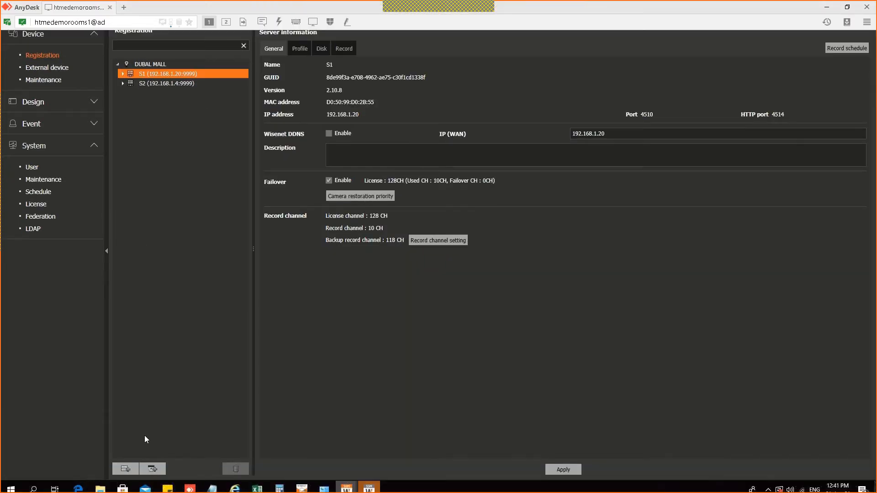
click(126, 464)
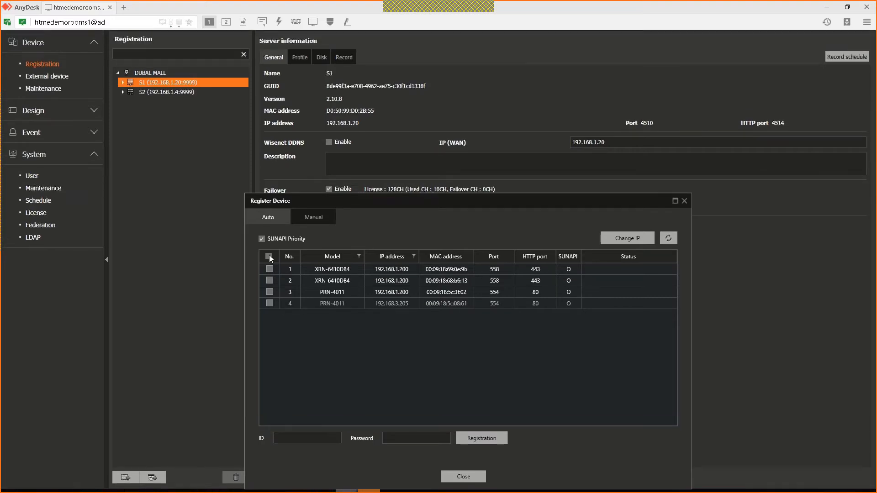
Step: Review the Register Device auto-search and Manual forms, then the Register Camera list, closing both unchanged
click(269, 259)
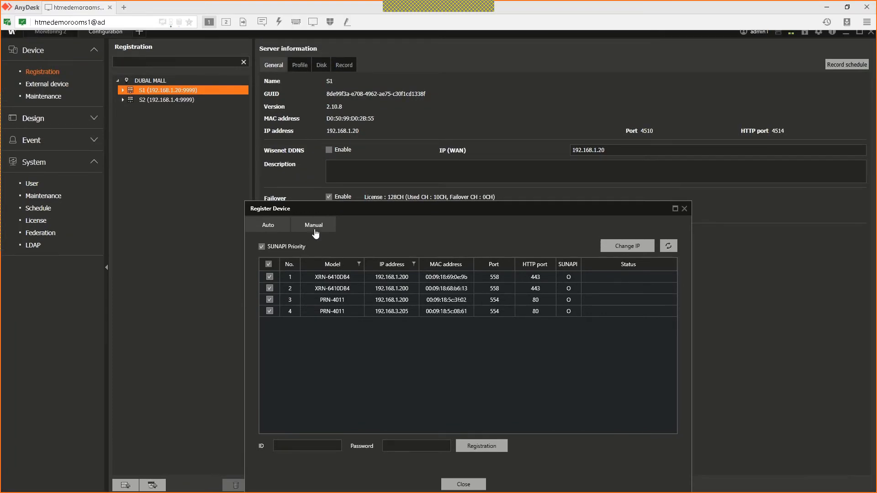
click(314, 227)
click(367, 295)
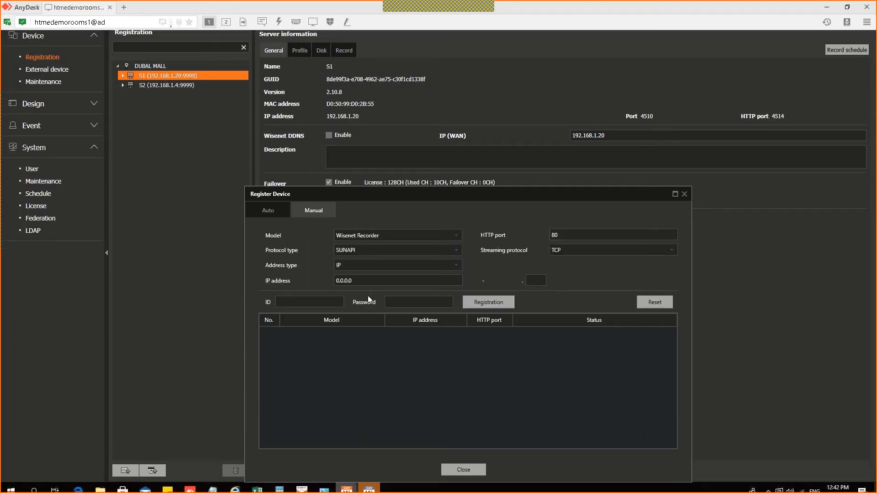
key(ctrl+a)
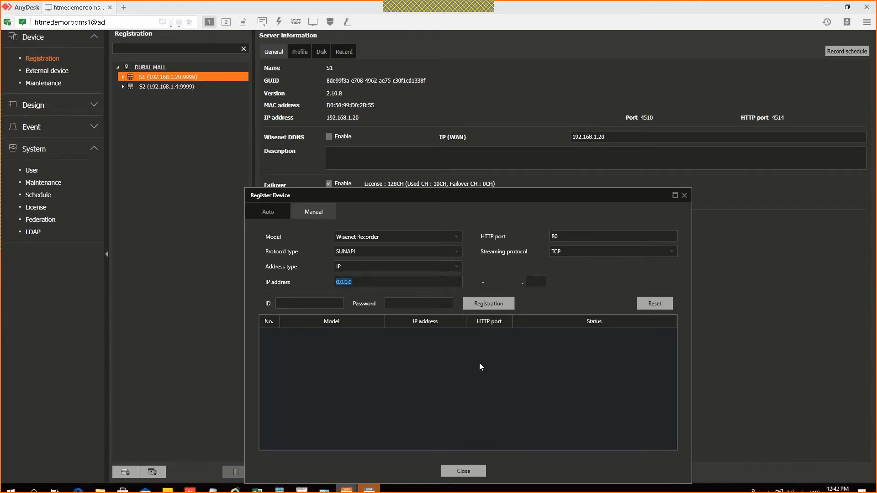
click(459, 464)
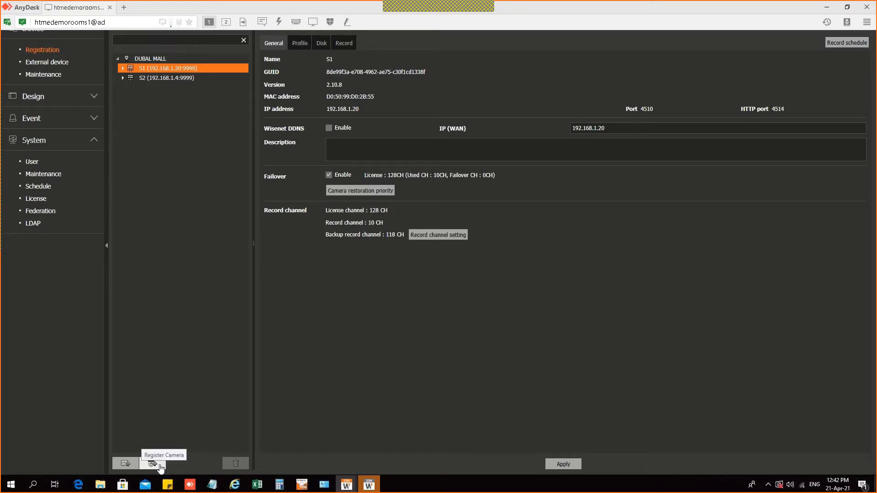
click(161, 466)
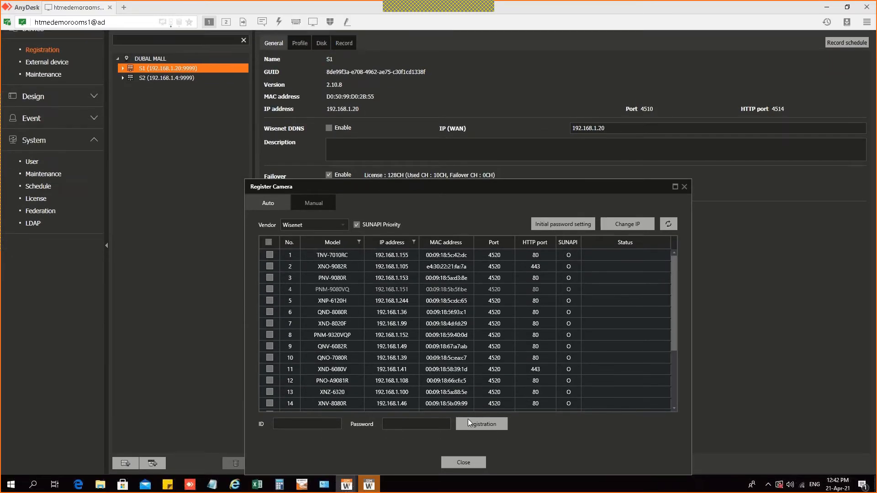
click(465, 477)
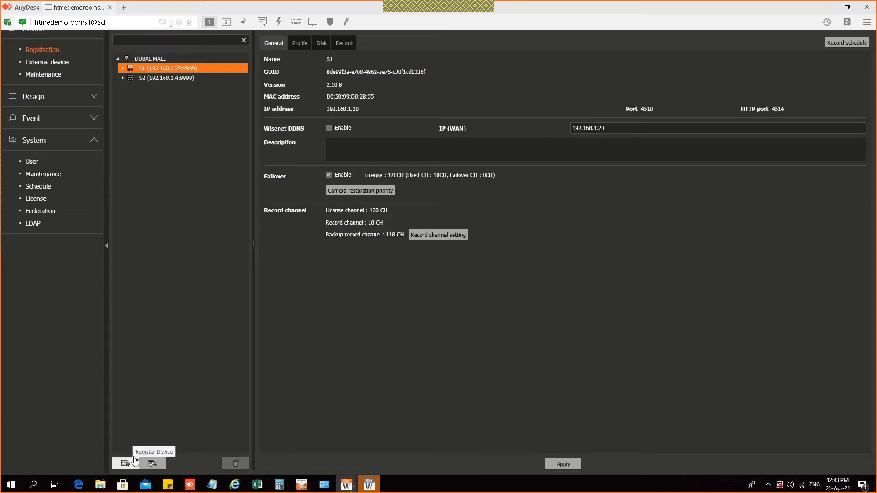
Step: Rename camera XNF-8010R under server S1 to 'Fish eye camera'
click(122, 98)
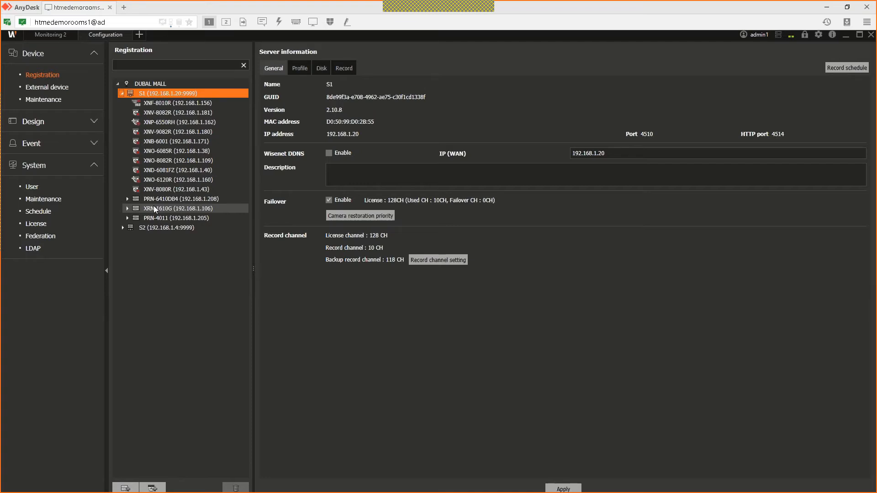
double_click(164, 110)
key(BackSpace)
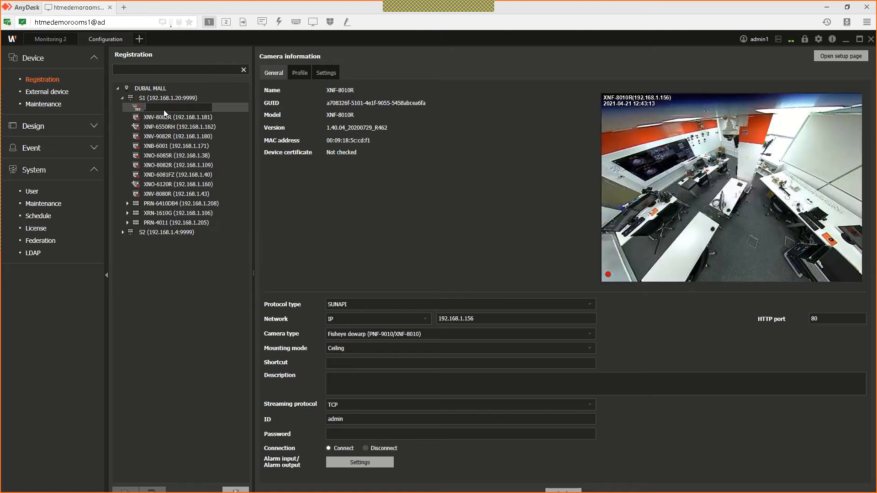
text(Fish eye camera)
key(Return)
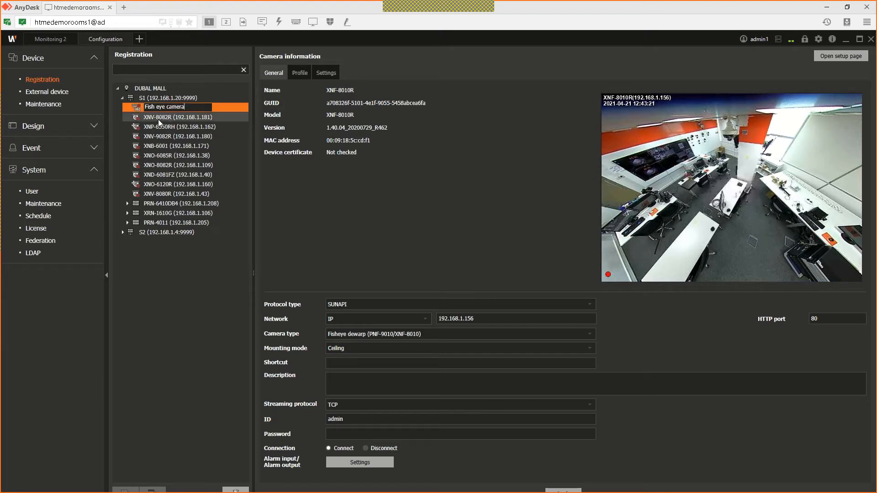
Step: Rename recorder channel PRN-6410DB4_CH001 to 'Main Entrance'
click(158, 120)
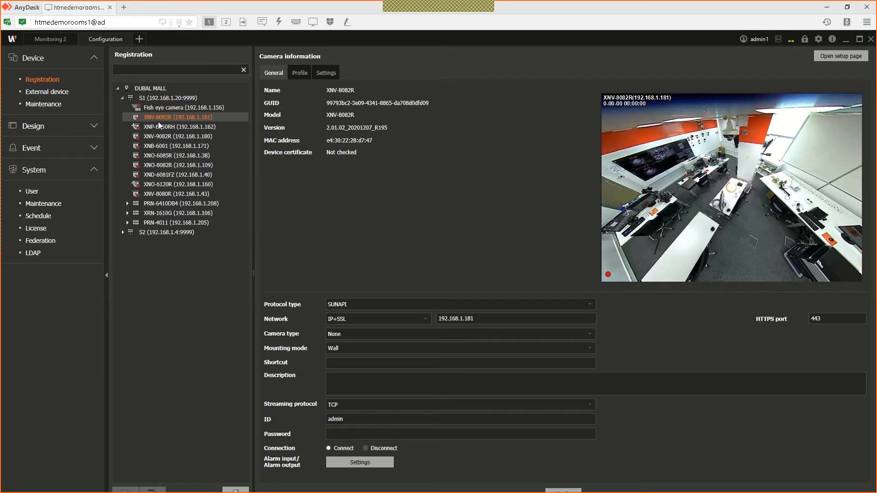
click(158, 199)
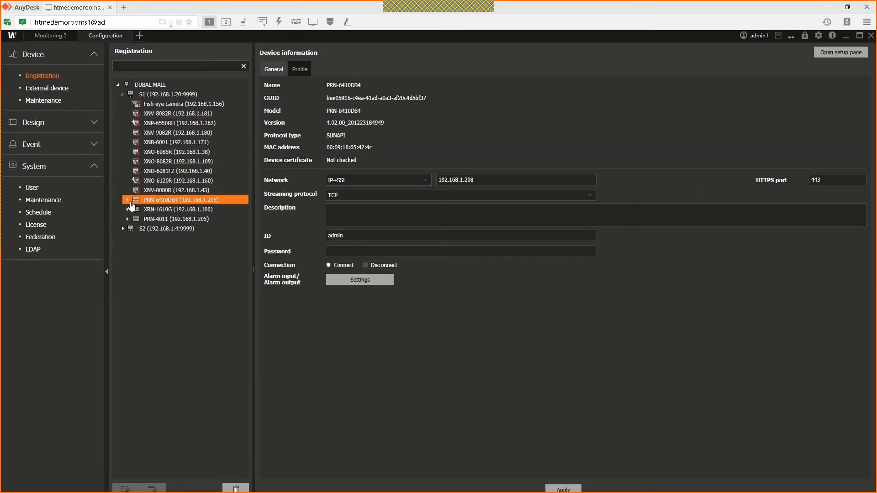
click(129, 200)
double_click(162, 206)
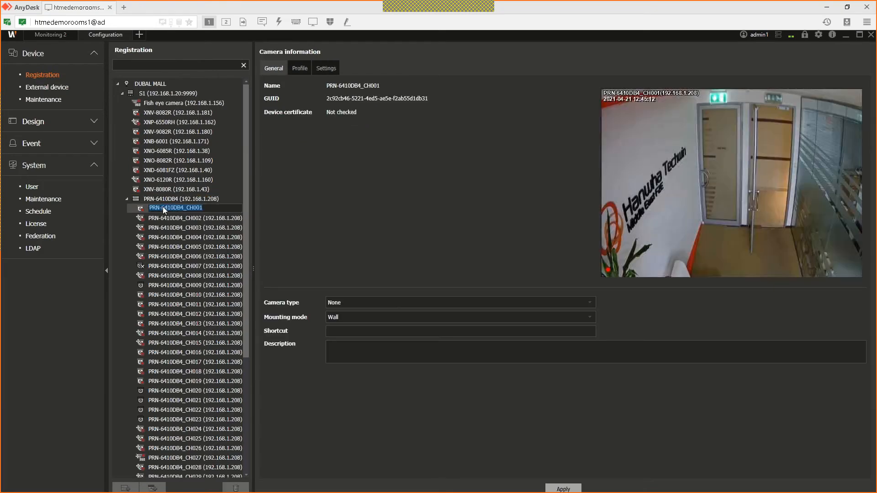
text(Main Entrance)
key(Return)
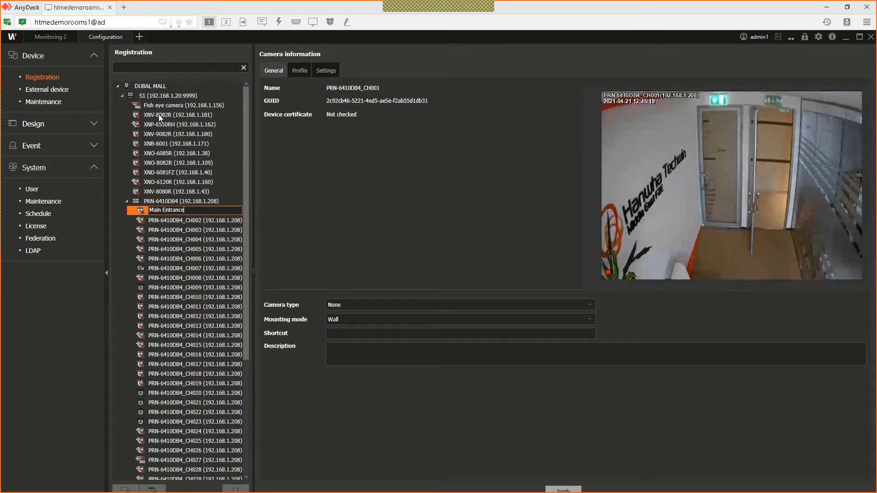
click(122, 96)
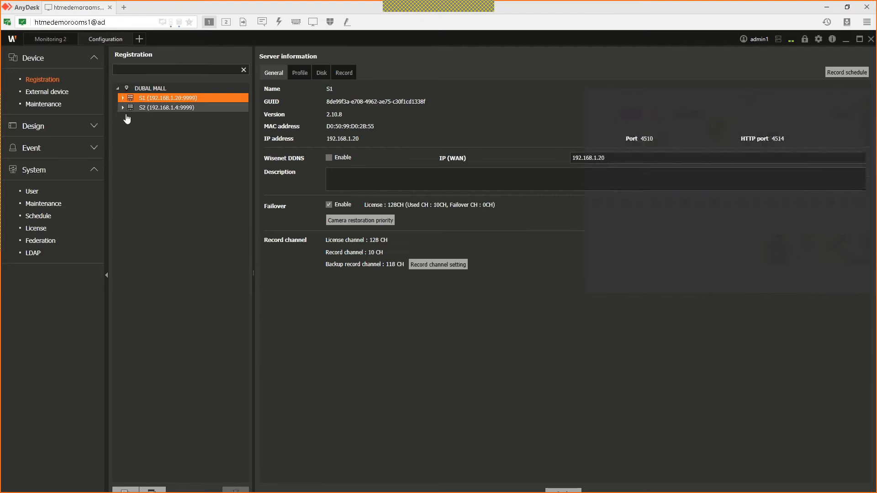
Step: Show the PRN-6410DB4 NVR's device information: firmware 4.02.00, address 192.168.1.208, HTTPS port 443
click(122, 107)
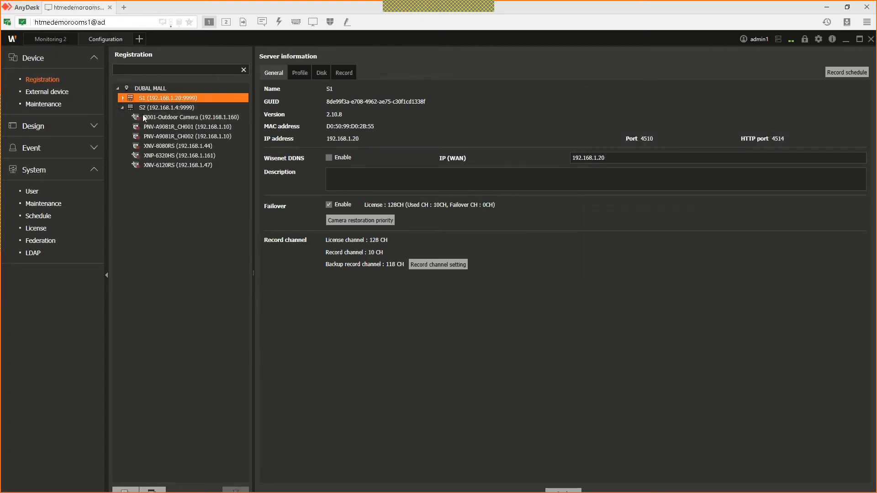
click(122, 98)
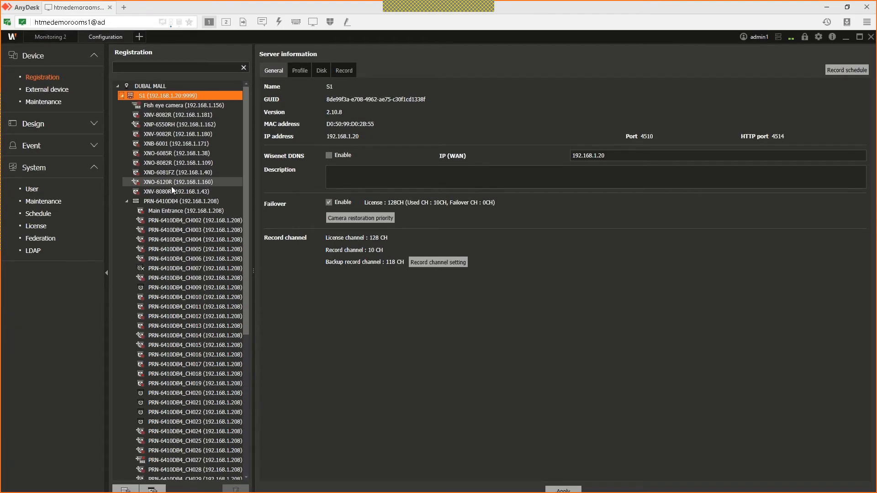
click(185, 201)
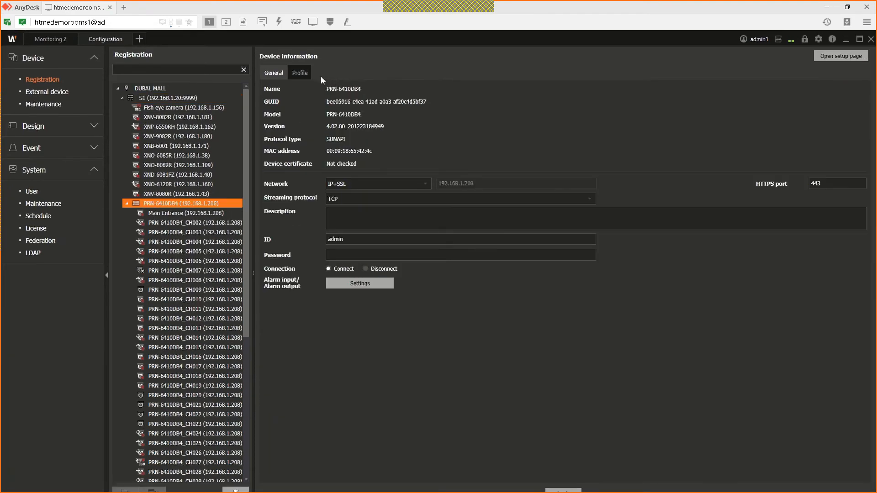
click(179, 99)
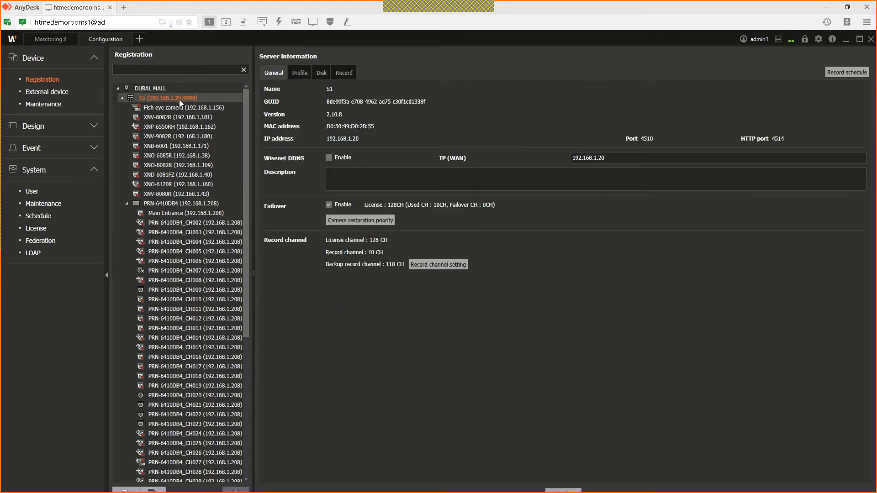
click(189, 118)
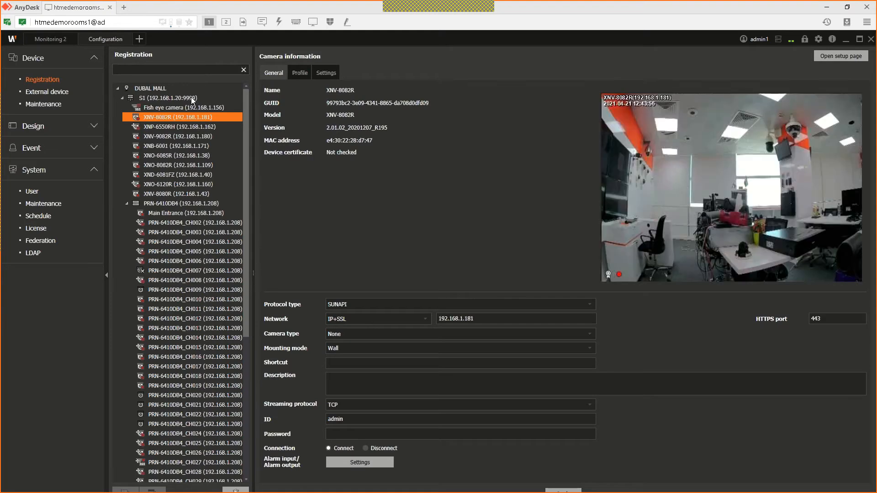
click(243, 101)
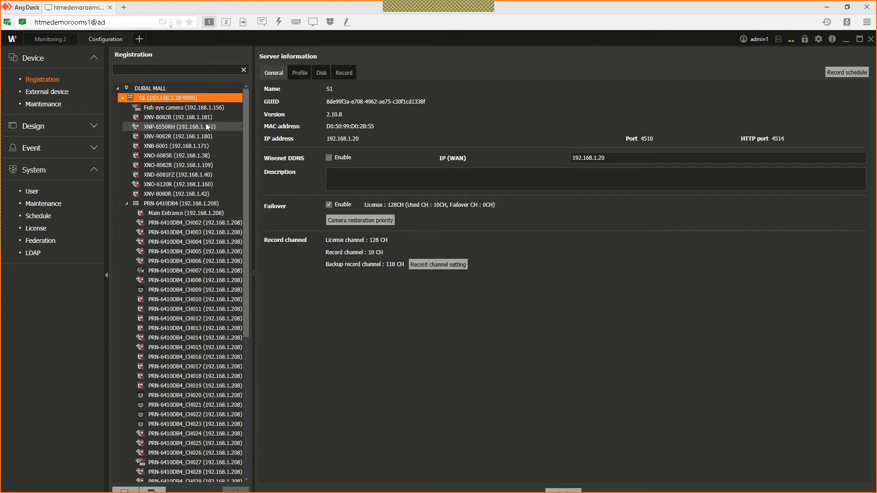
click(205, 201)
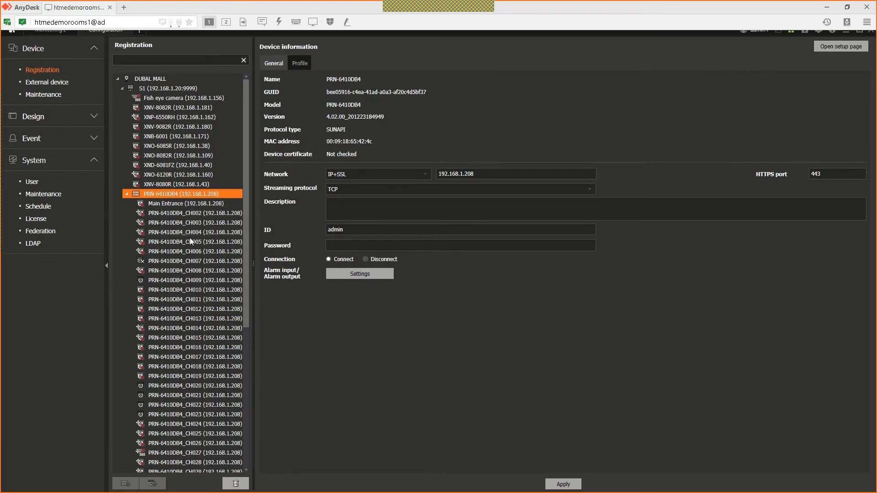
right_click(197, 233)
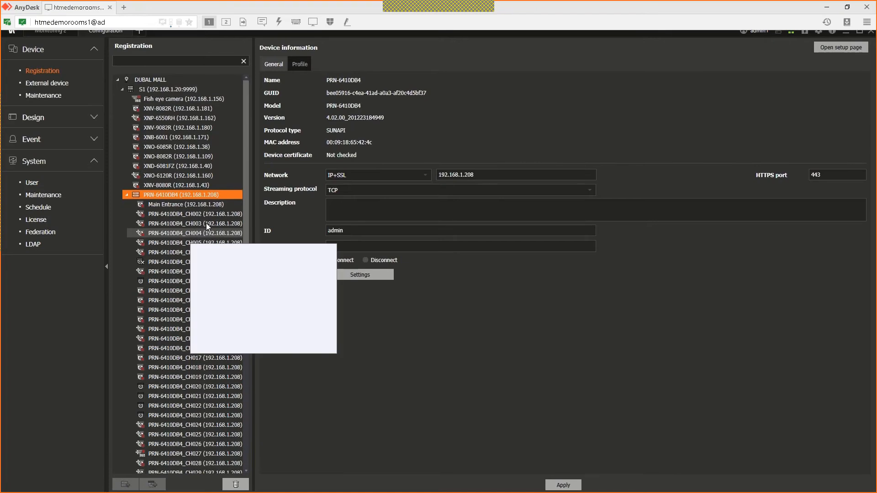
mouse_move(211, 210)
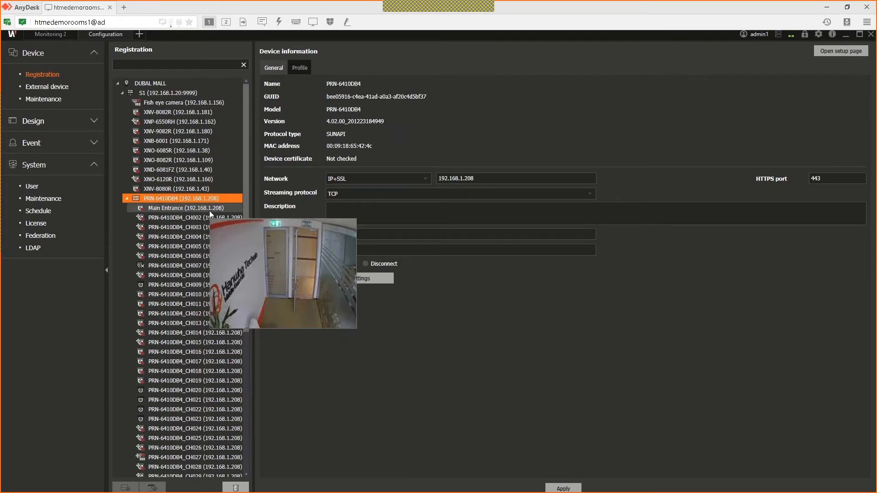
mouse_move(235, 488)
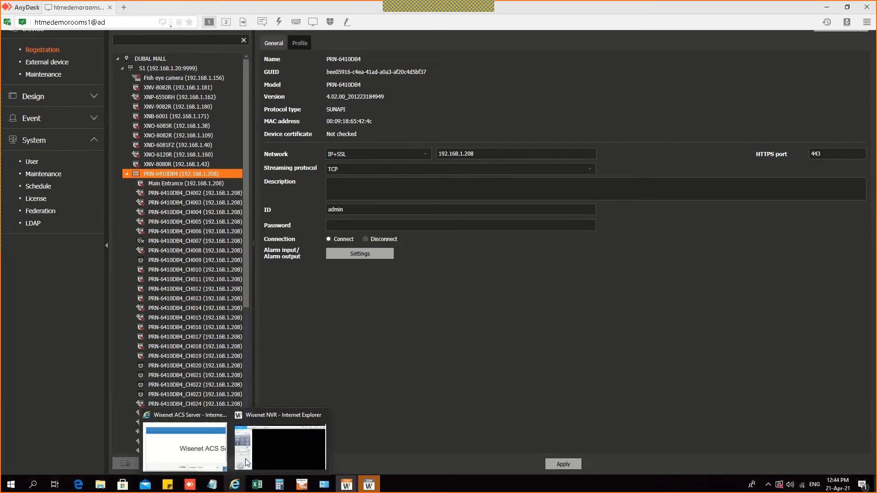
click(280, 446)
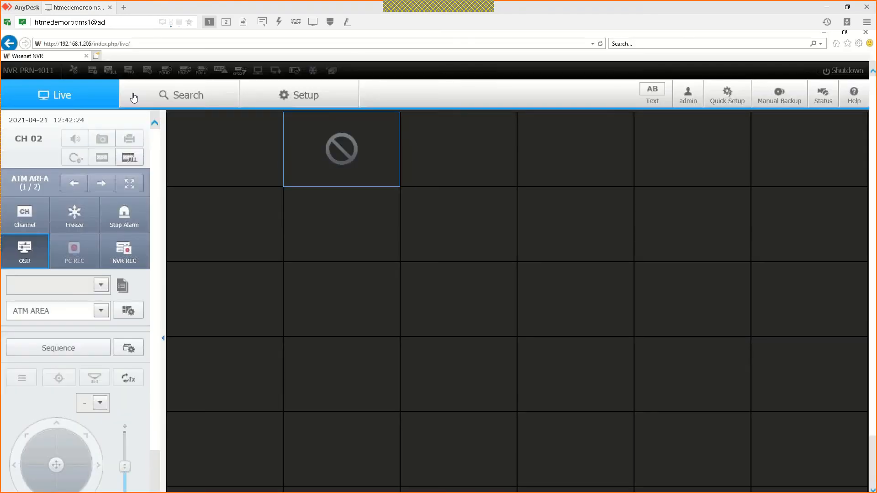
click(303, 104)
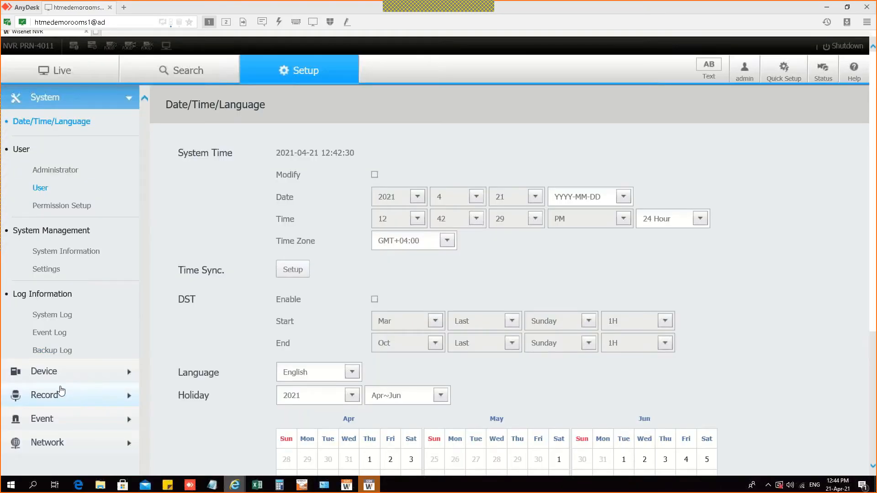
click(61, 393)
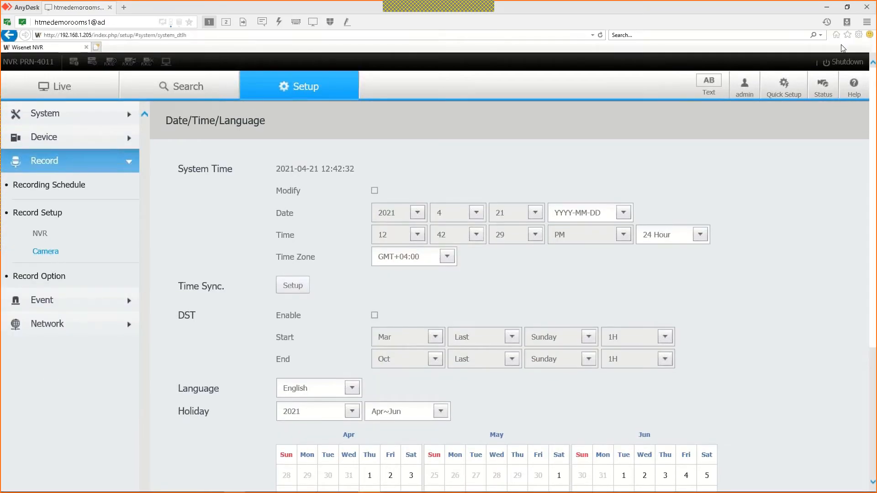
click(830, 39)
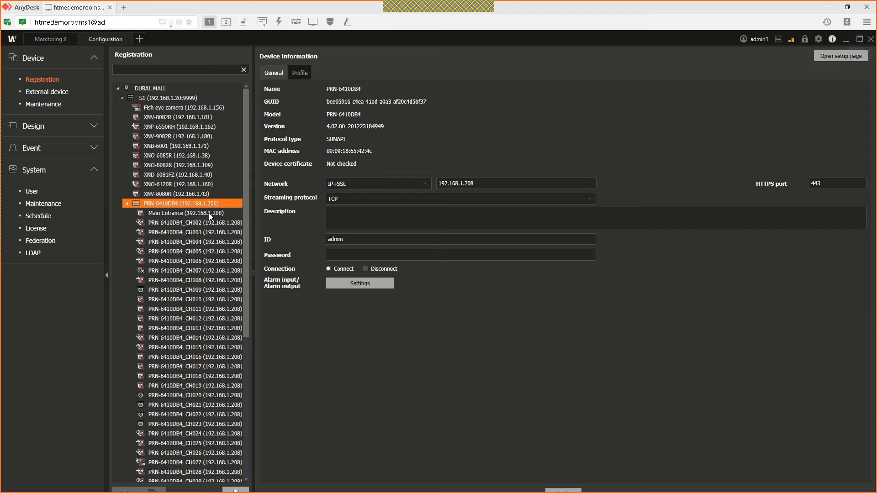
click(839, 56)
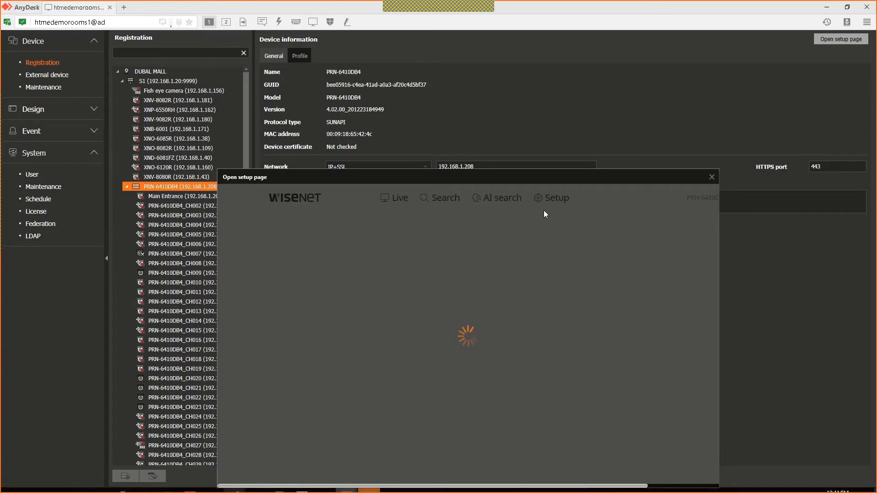
click(552, 209)
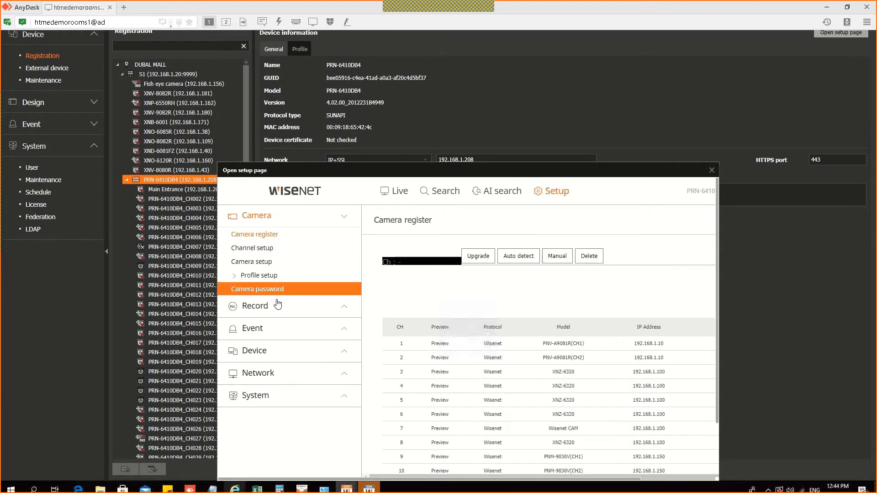
click(278, 305)
click(271, 276)
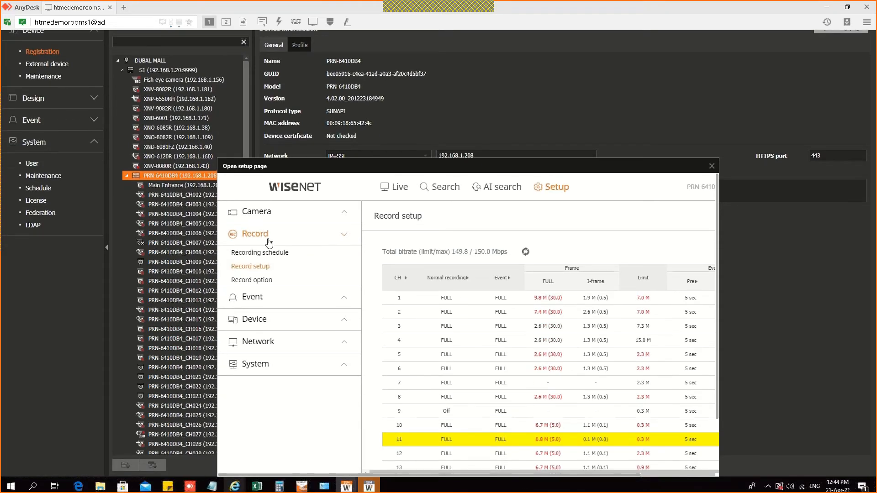
click(270, 242)
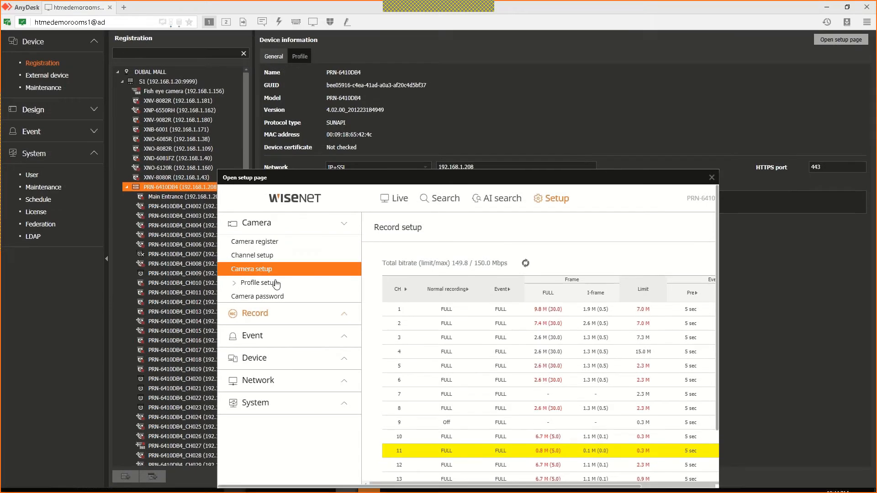
click(276, 284)
click(251, 293)
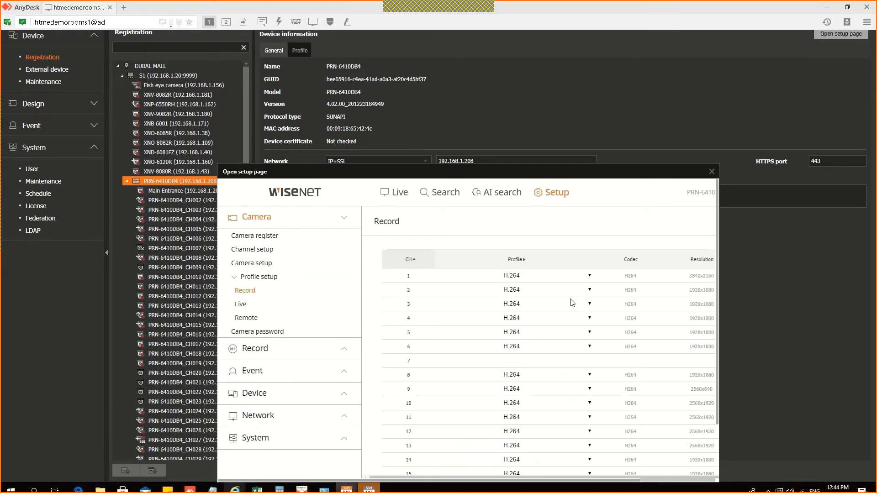
Step: Close the NVR setup page and select cameras 2–10 in S1's Record-normal profile table
click(712, 192)
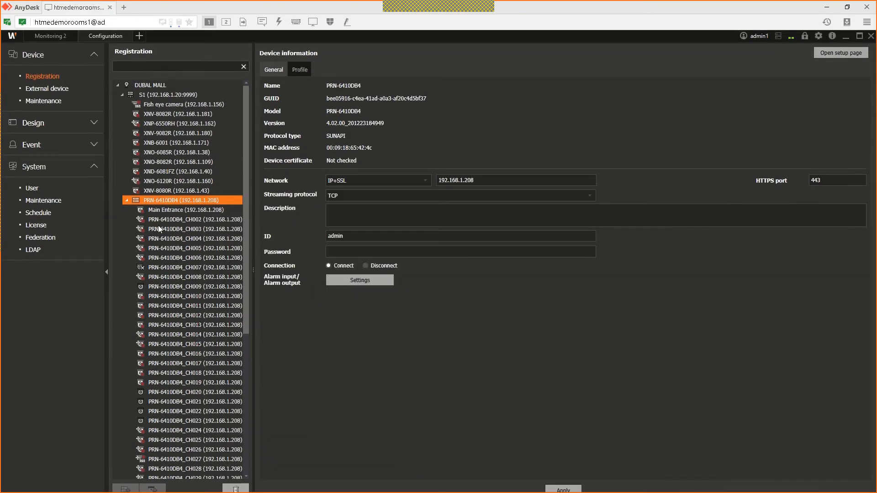
mouse_move(159, 228)
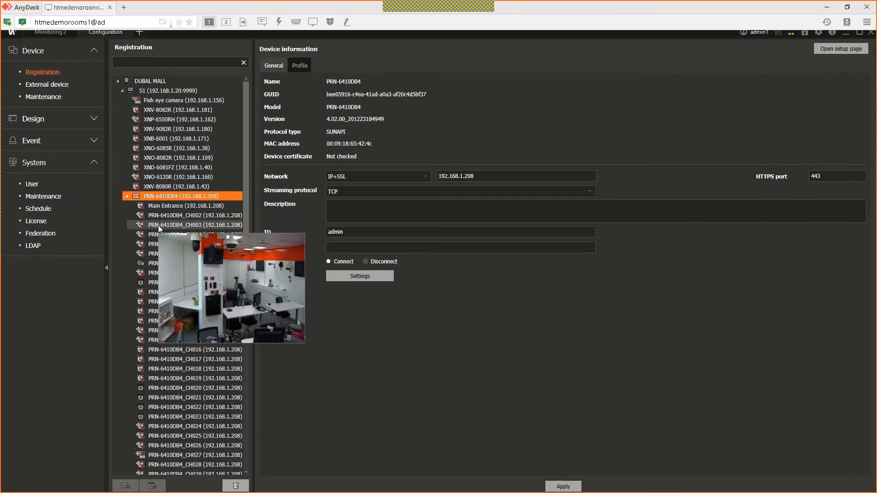
click(185, 96)
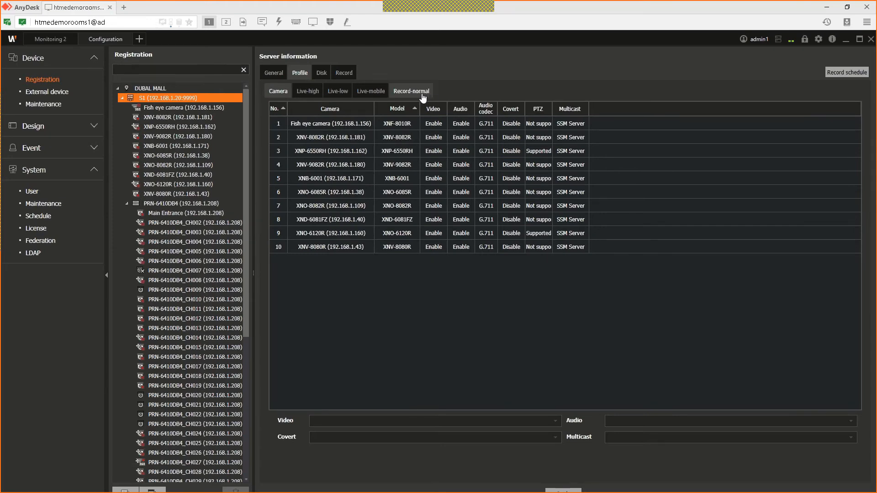
click(422, 95)
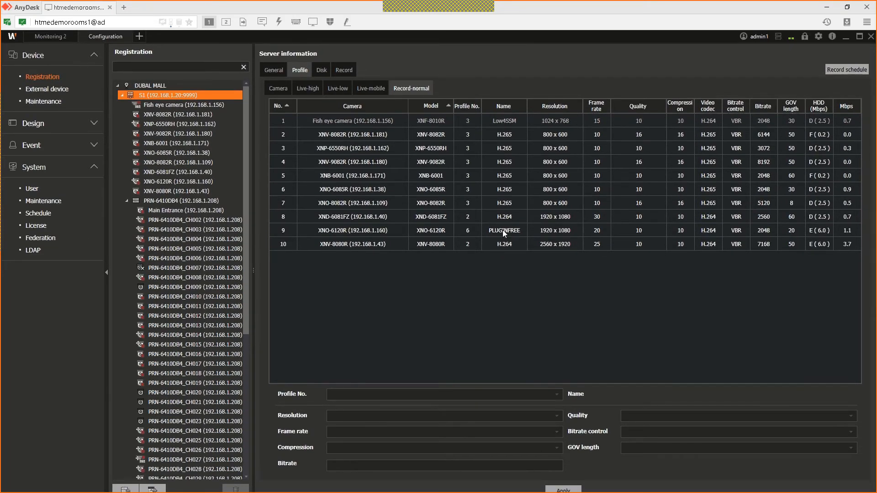
click(504, 123)
click(502, 136)
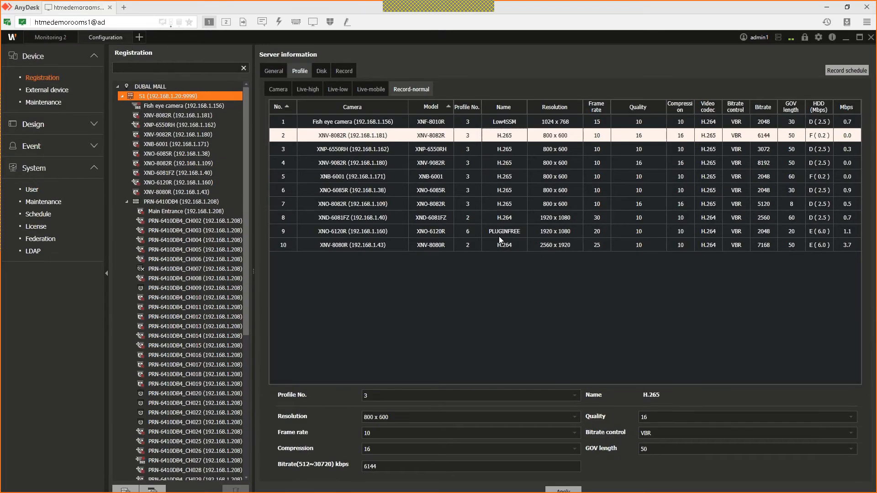
key(shift+End)
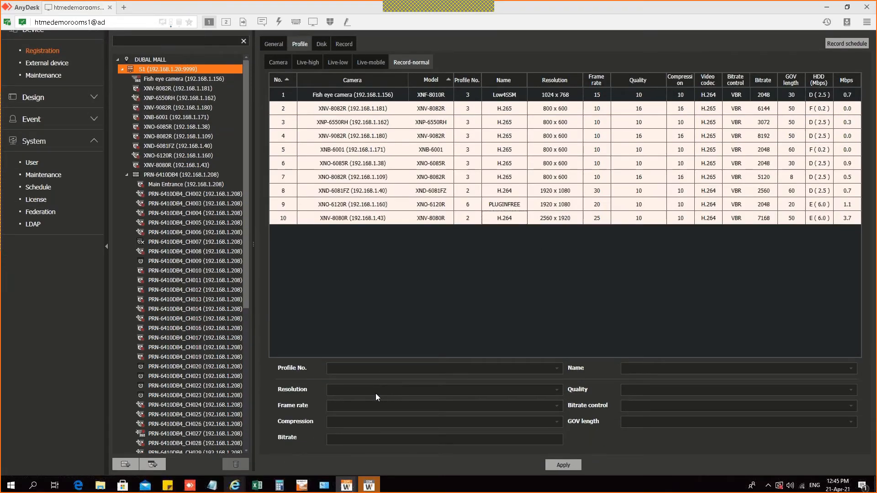
Step: Give the selected cameras profile 3 at 1920 x 1080 and 10 fps
click(376, 394)
click(386, 368)
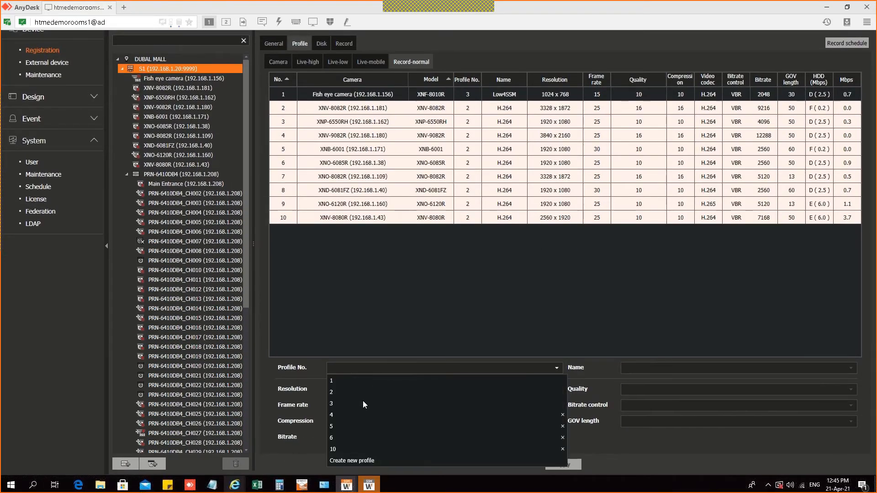
click(359, 406)
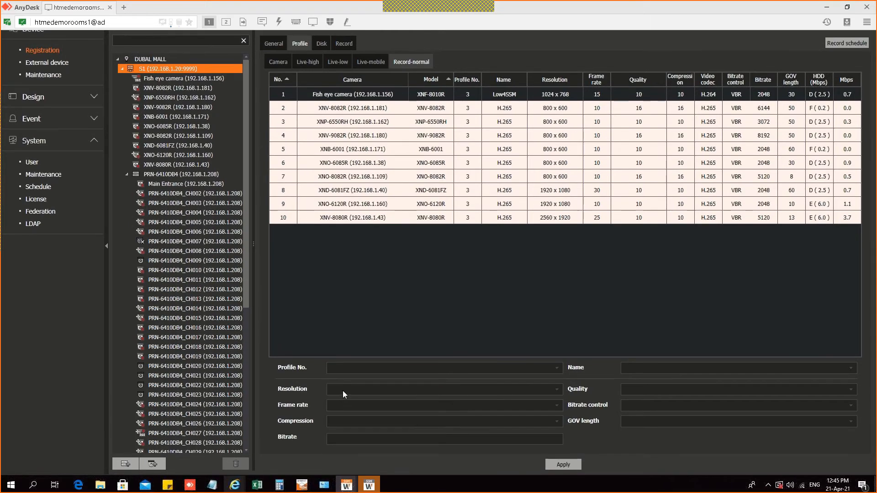
click(345, 392)
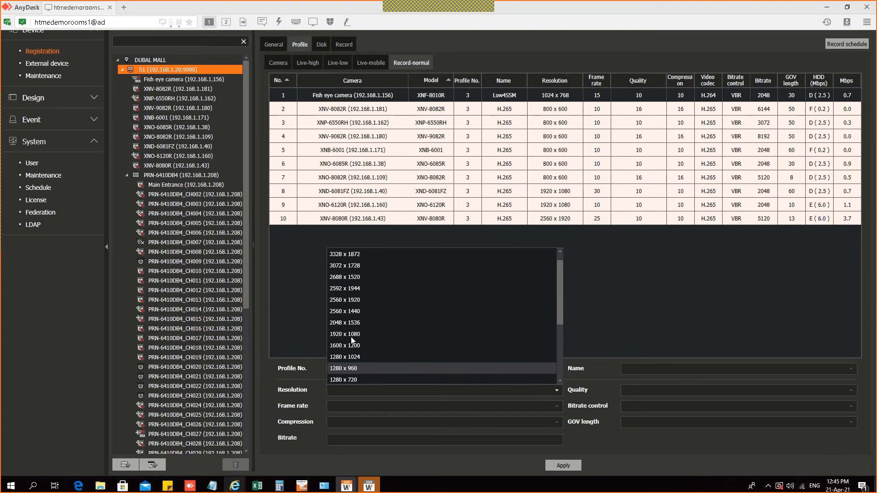
click(345, 345)
click(333, 406)
scroll(339, 365, down, 1)
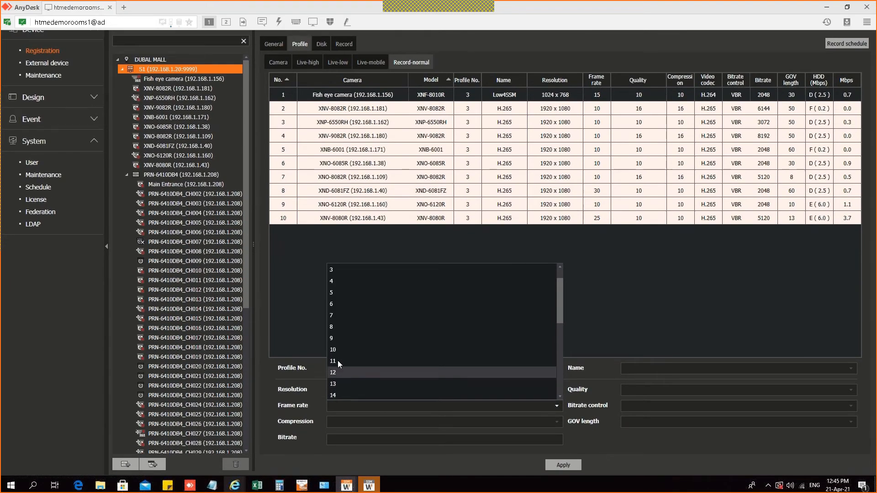
click(338, 352)
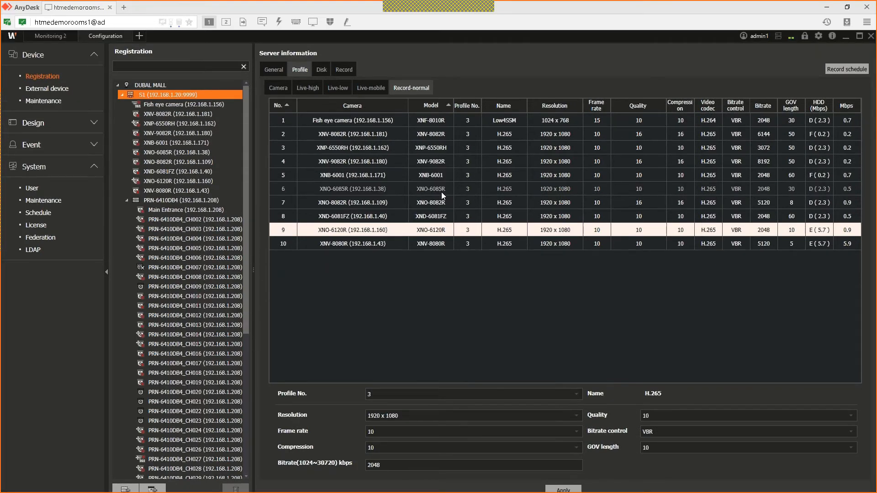
click(442, 180)
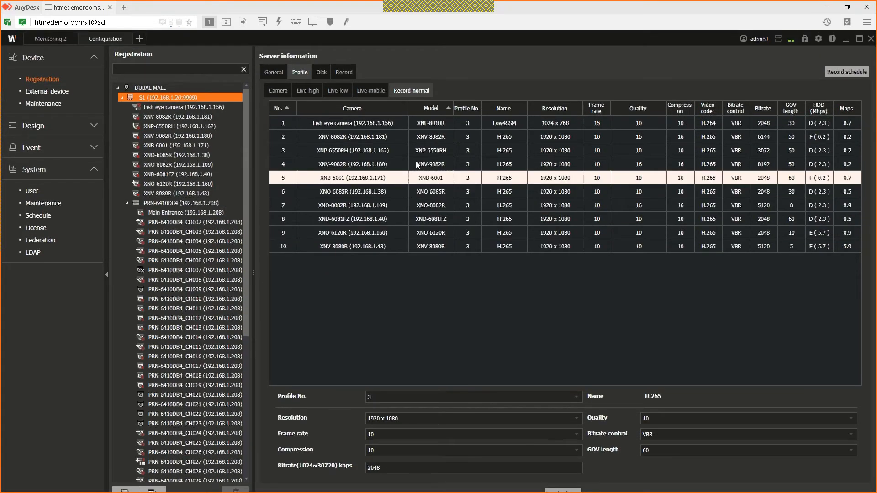
click(434, 125)
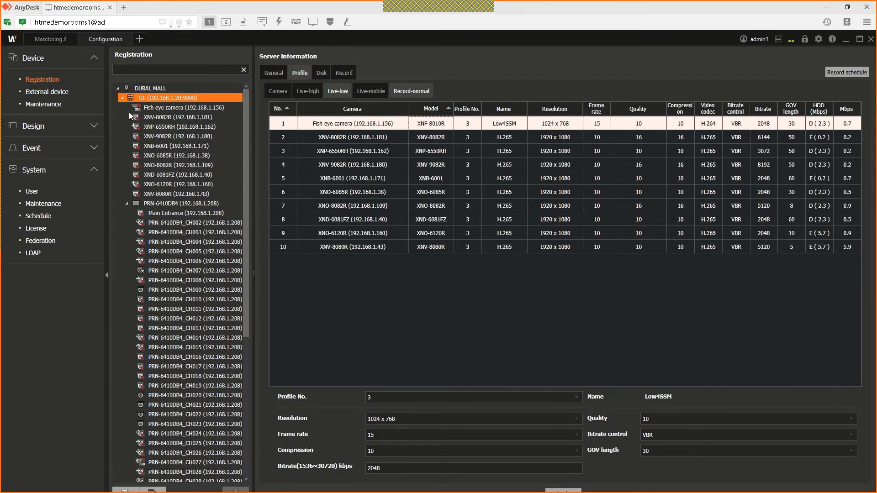
Step: Review S1's Live-high and Live-low camera profiles, then view the DUBAL MALL domain information
click(157, 88)
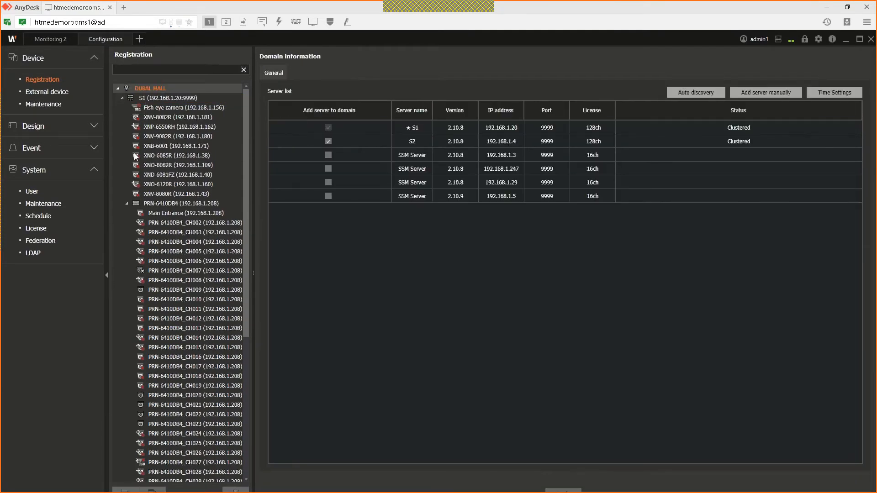
click(127, 201)
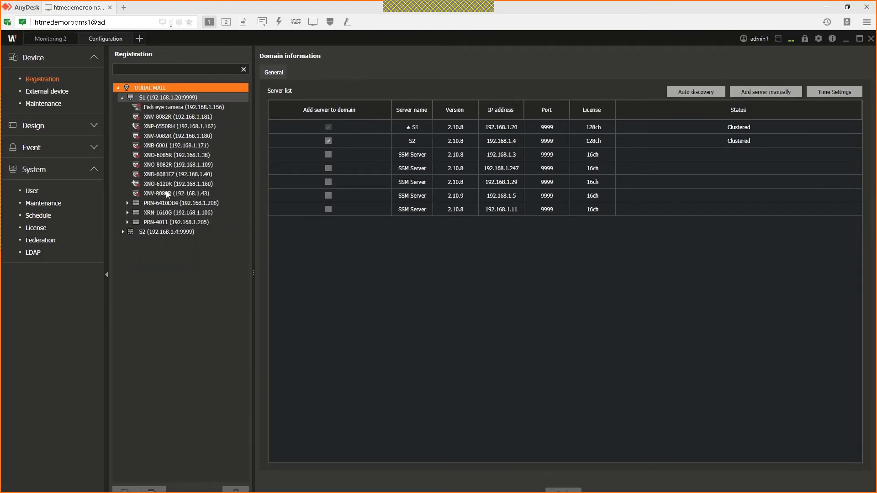
click(166, 202)
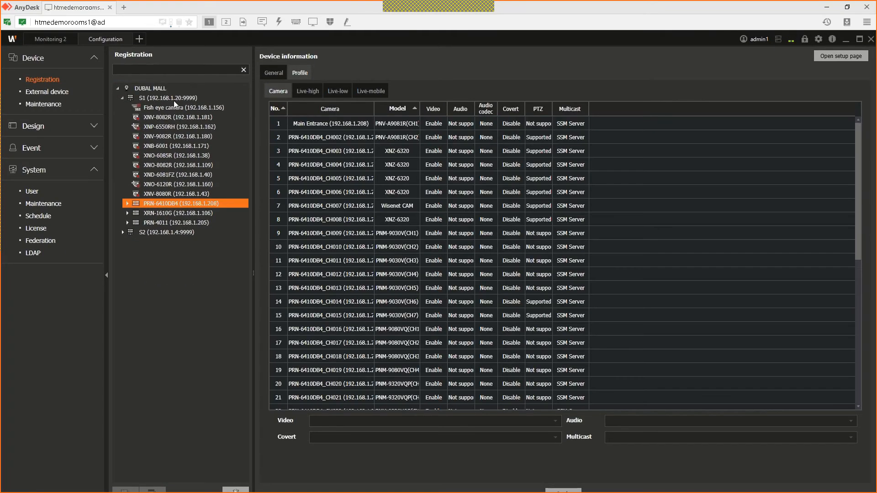
click(174, 99)
click(308, 91)
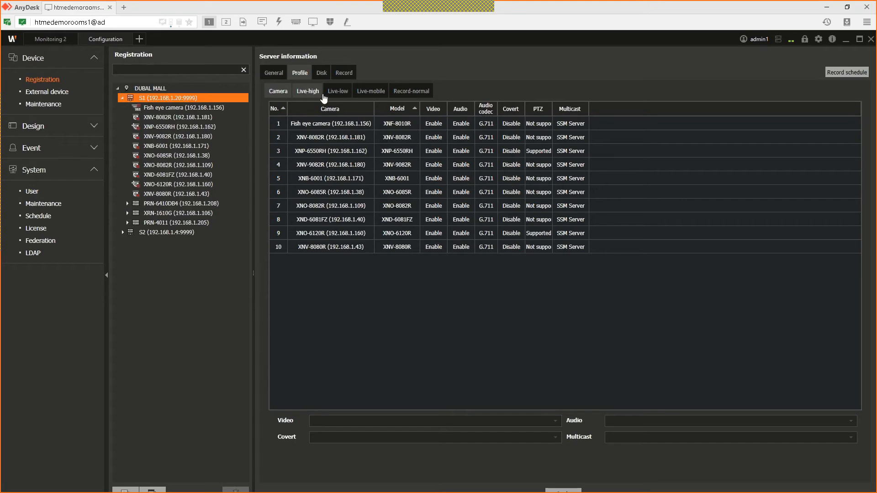
click(343, 93)
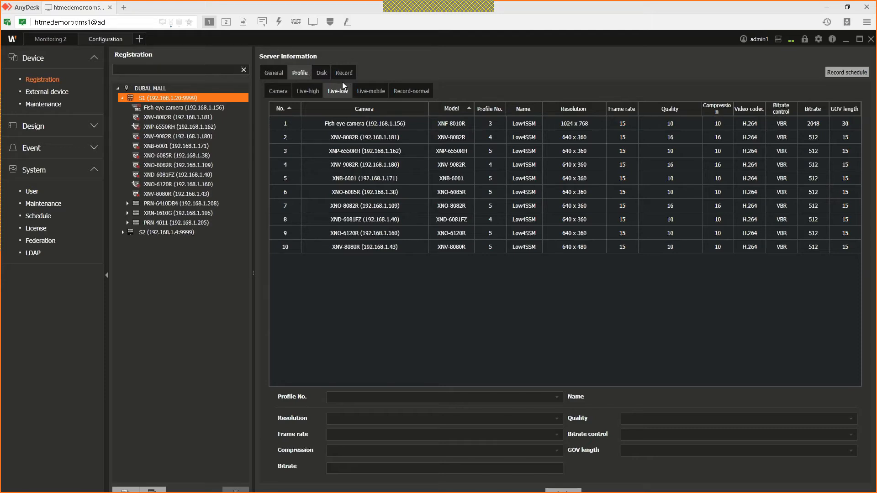
click(143, 89)
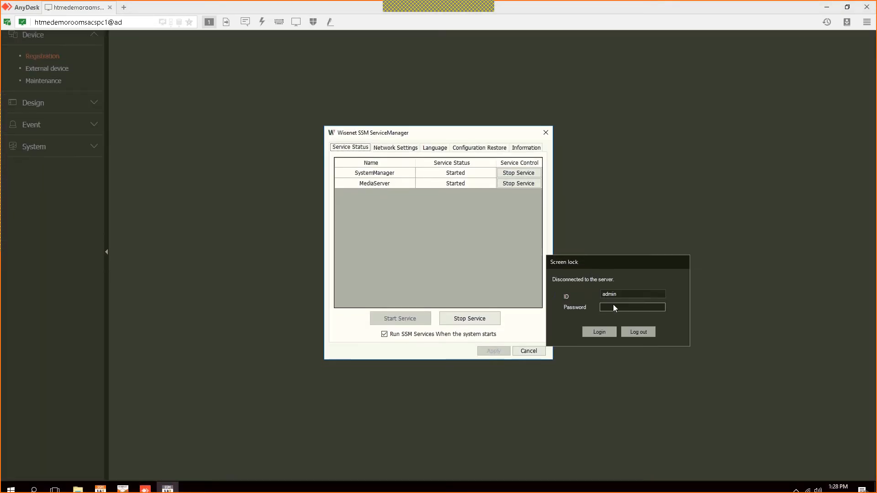
Step: Unlock the console with the screen-lock password, check the 16 CH license, and return to registration
text(1234)
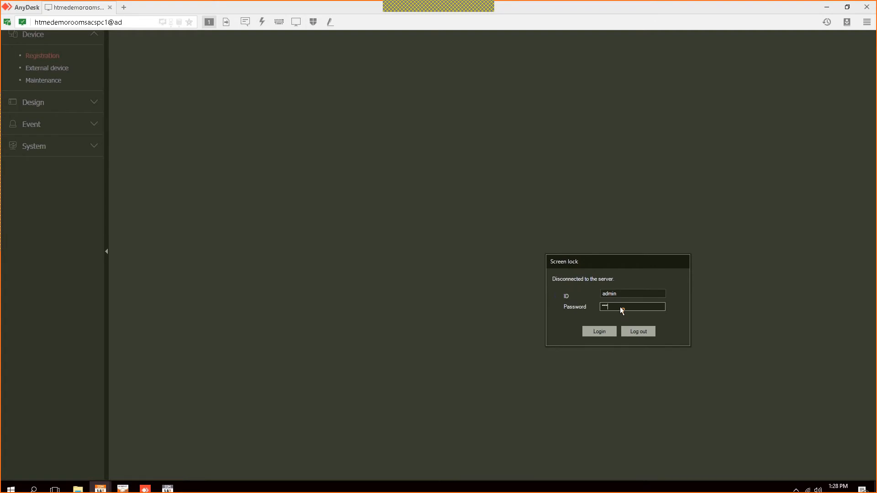
key(Return)
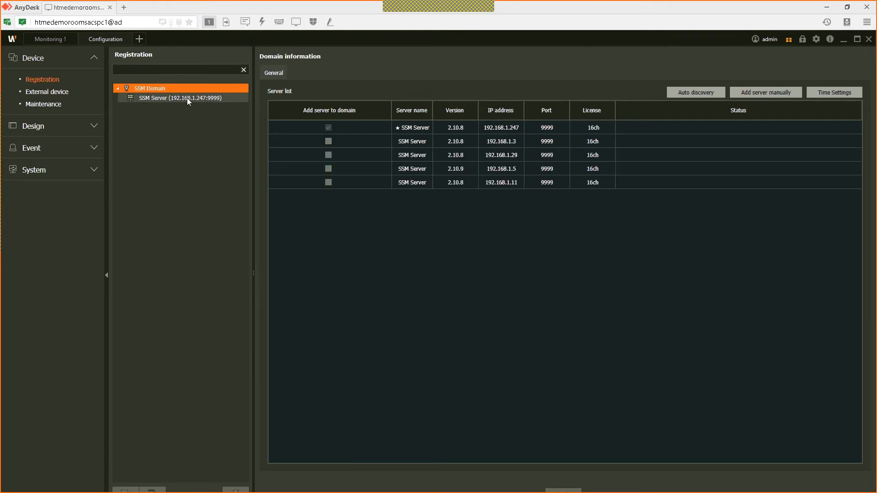
click(187, 97)
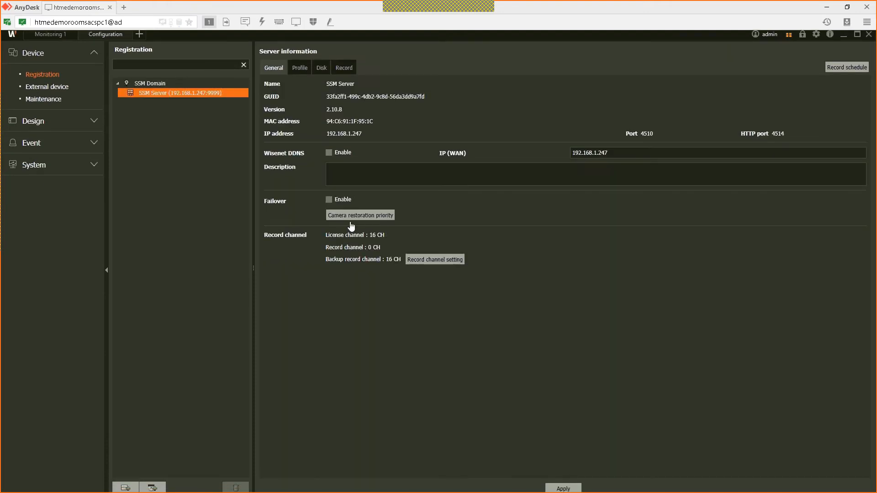
click(51, 179)
click(36, 226)
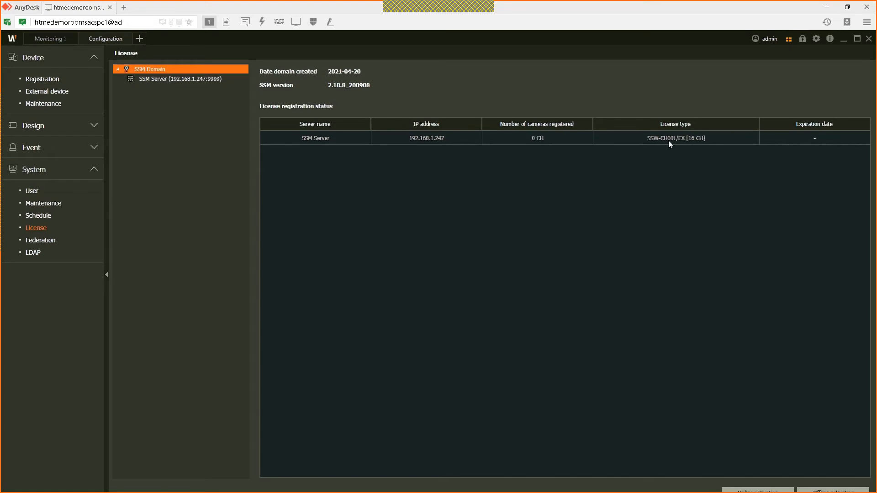
click(55, 81)
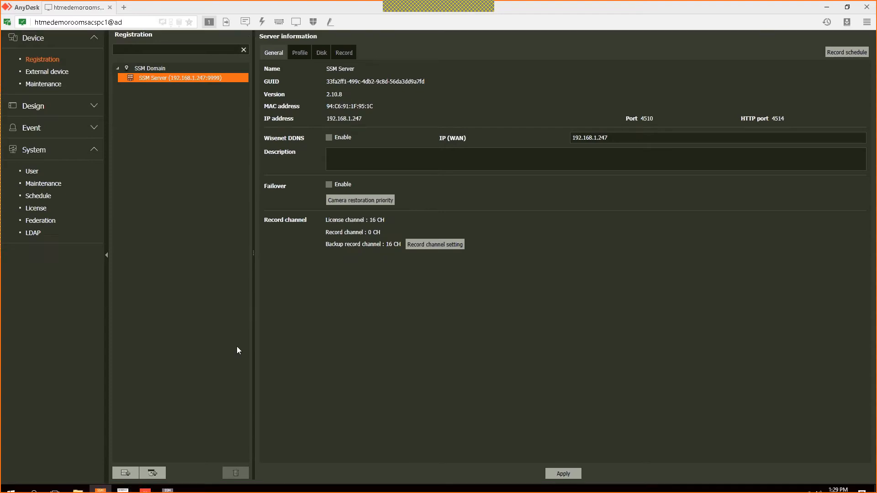
Step: Register the PNV-9080R, XNO-6120R and PNM-9030V cameras using the admin ID and the camera password
click(152, 464)
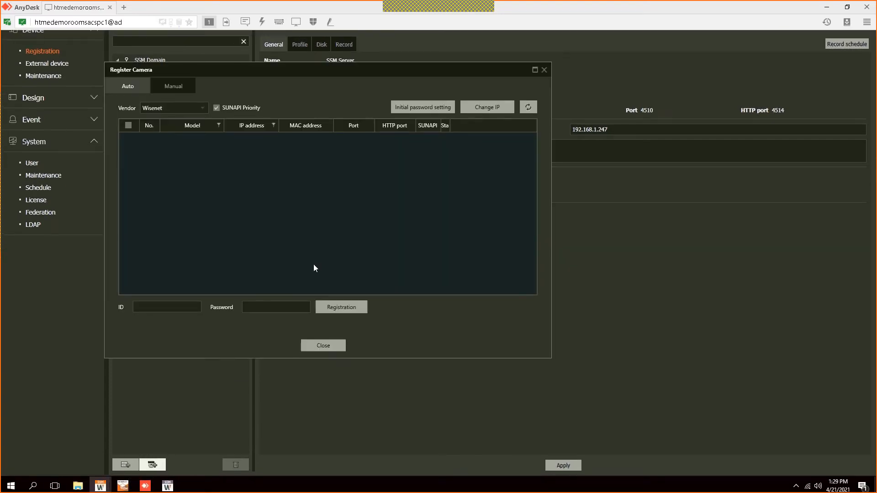
click(129, 165)
click(130, 176)
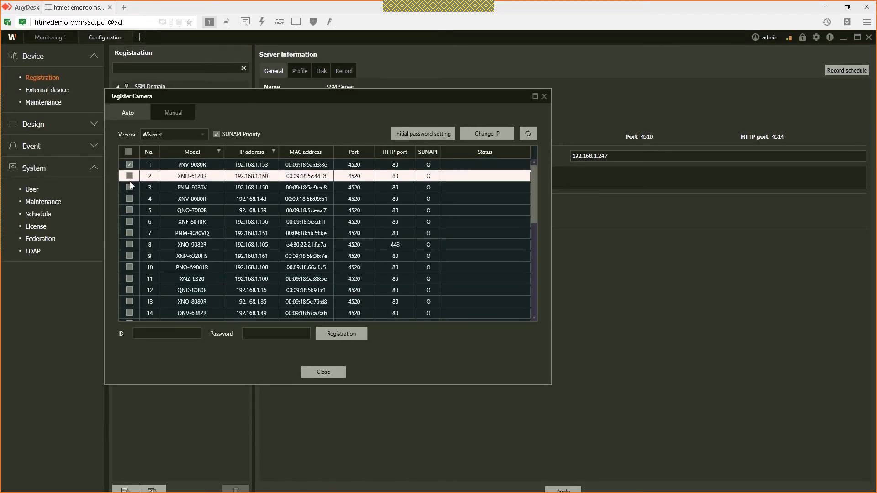
click(129, 186)
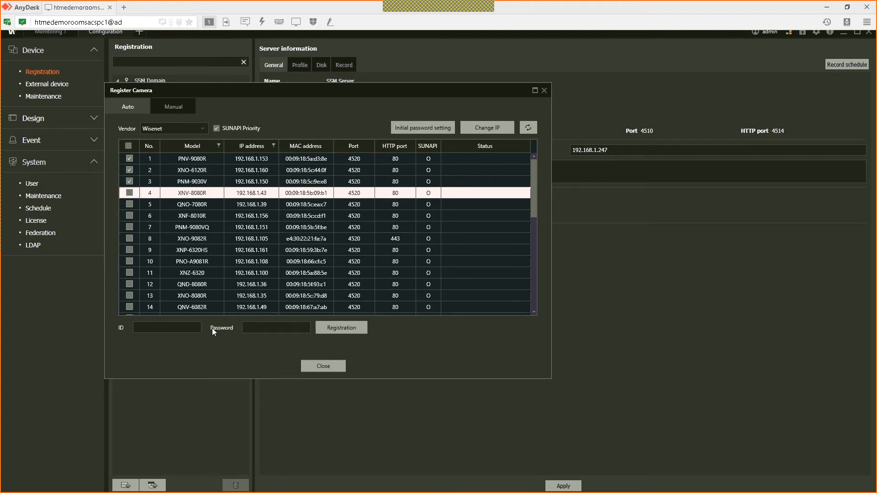
click(189, 314)
text(admin)
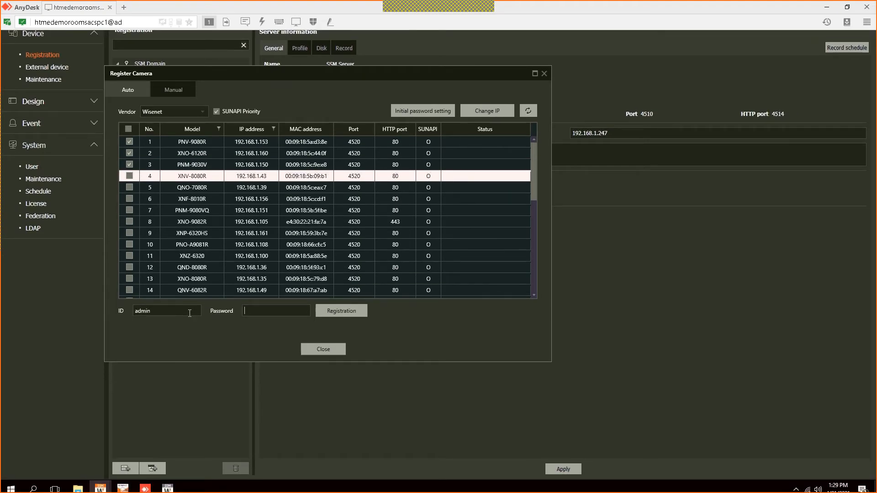
key(Tab)
text(a*******)
click(340, 312)
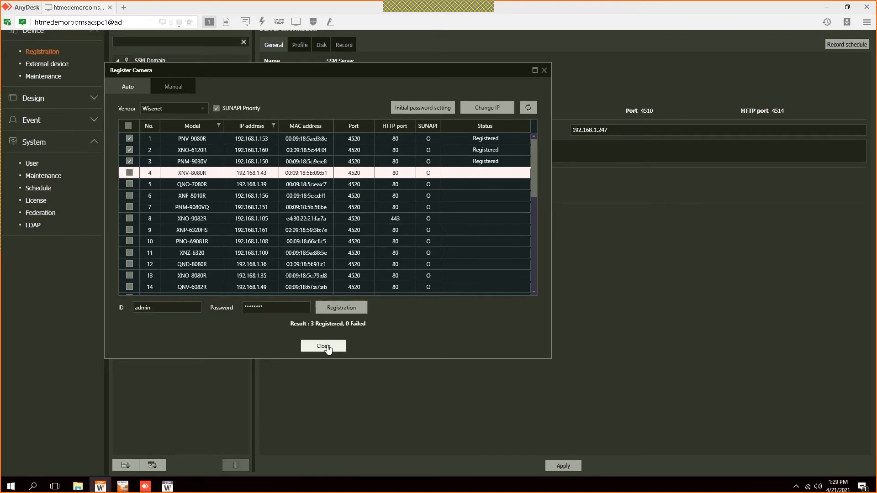
click(324, 346)
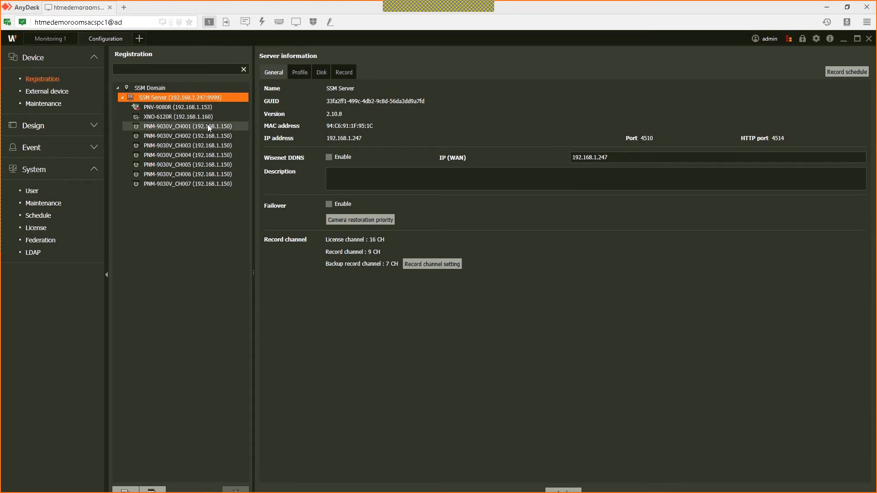
Step: Delete the PNM-9030V channels from SSM Server, starting from PNM-9030V_CH001
click(209, 127)
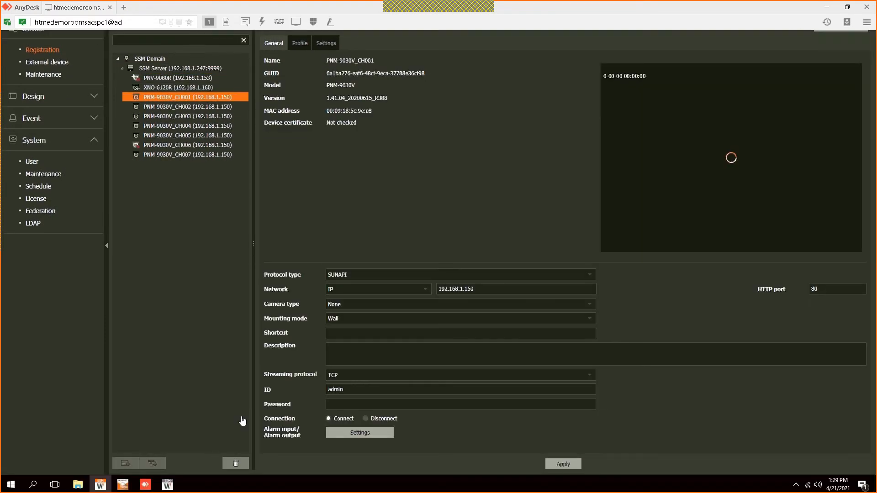
click(236, 463)
click(313, 262)
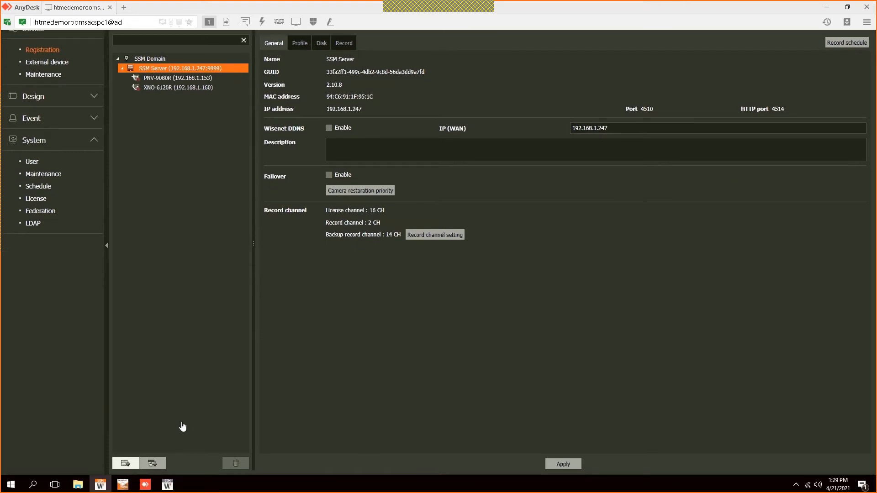
Step: Try registering the XRN-6410DB4 recorder with the admin ID and the recorder password
click(125, 463)
click(146, 188)
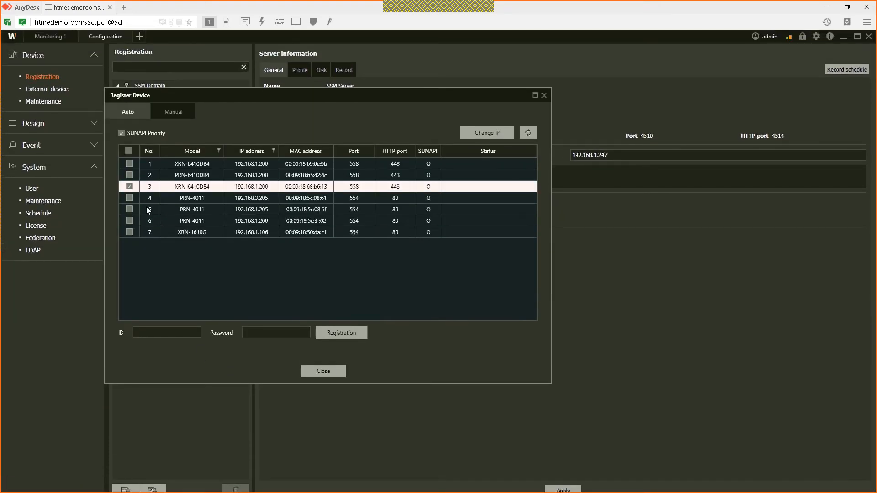
click(168, 311)
text(admin)
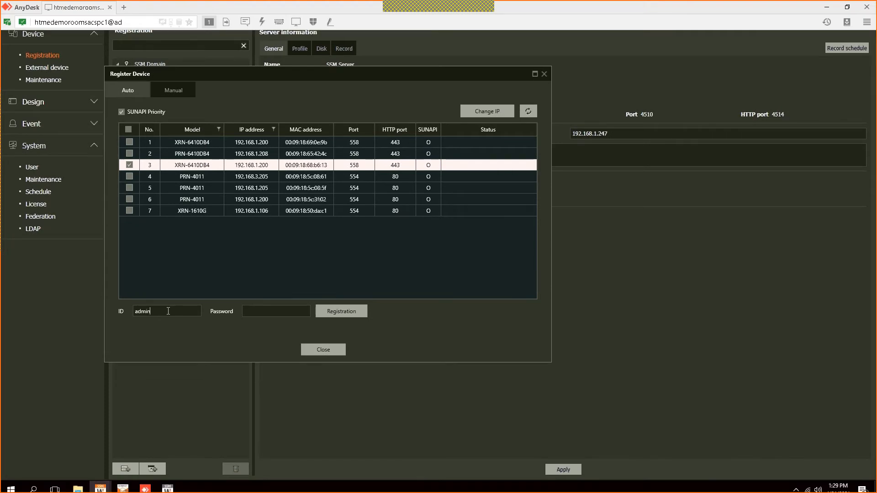
key(Tab)
text(********)
click(336, 312)
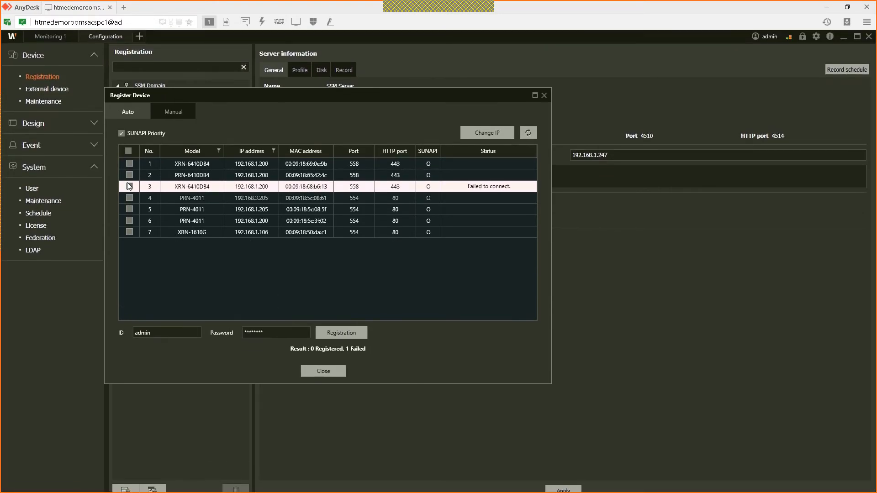
Step: Register the PRN-6410DB4 recorder instead and expand its node to list its camera channels
click(130, 175)
click(341, 335)
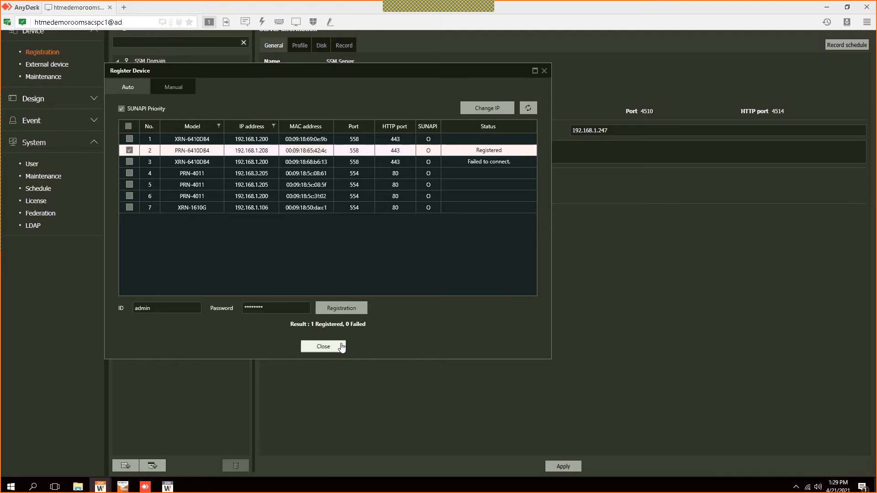
click(341, 346)
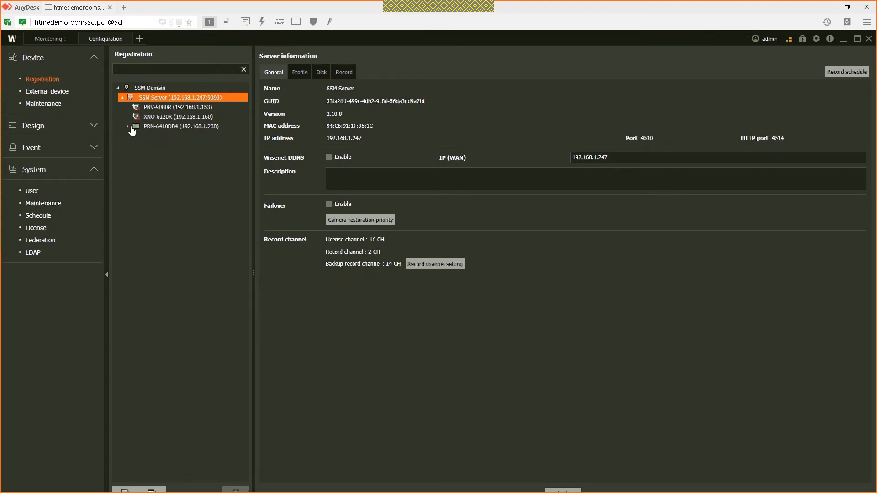
click(131, 128)
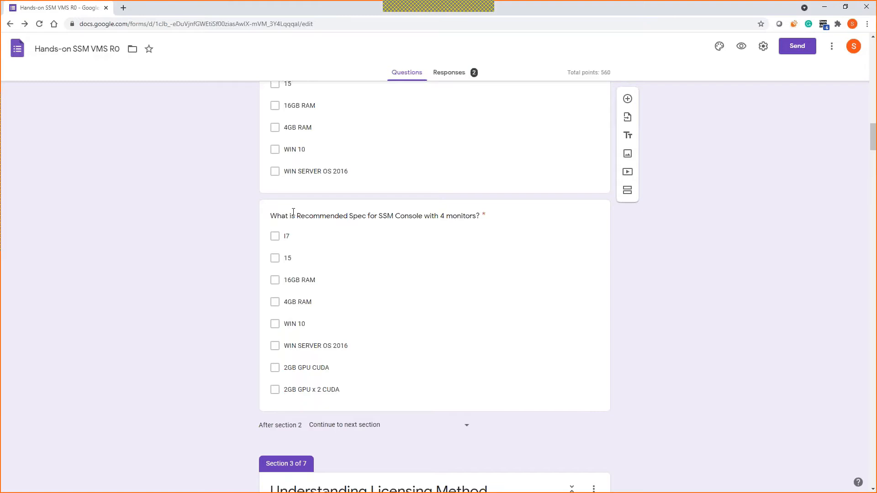
Step: Choose 16 as the number of licenses shown after activating the free license
scroll(286, 239, up, 3)
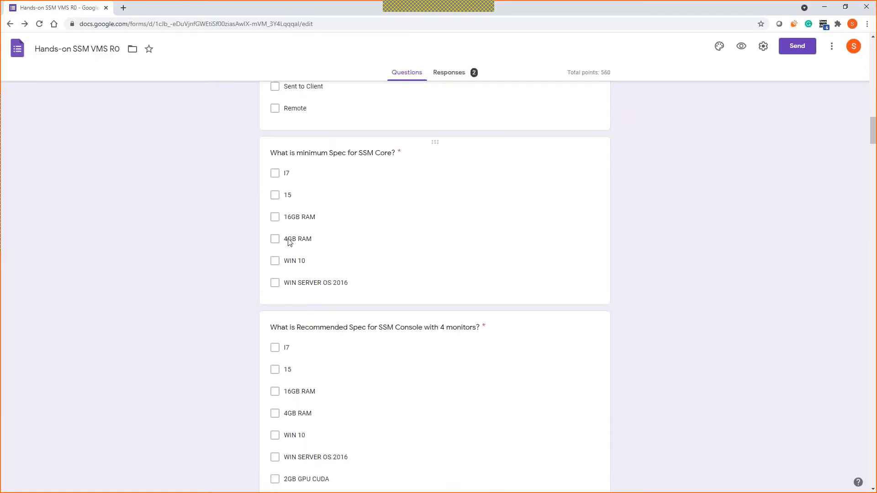
scroll(121, 120, down, 15)
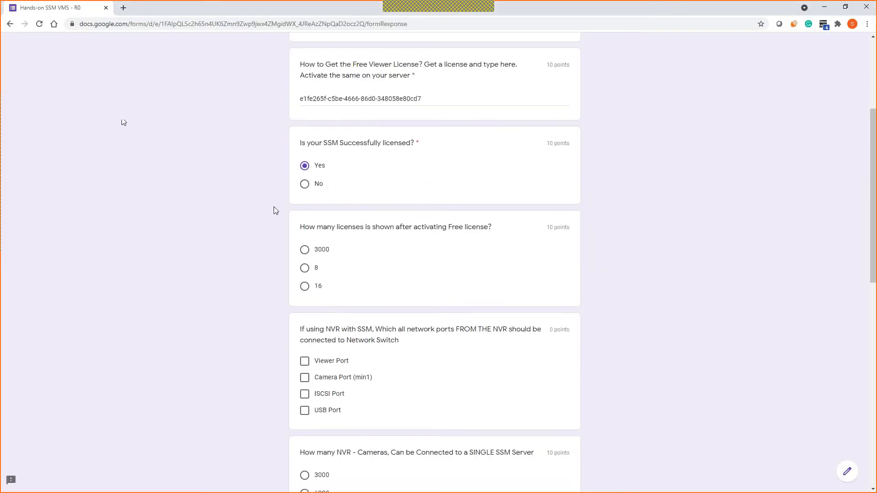
scroll(275, 210, up, 1)
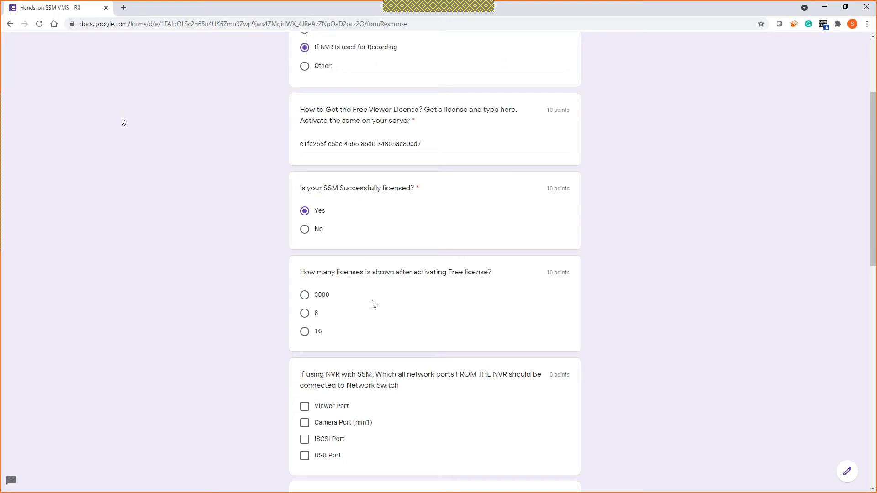
click(304, 336)
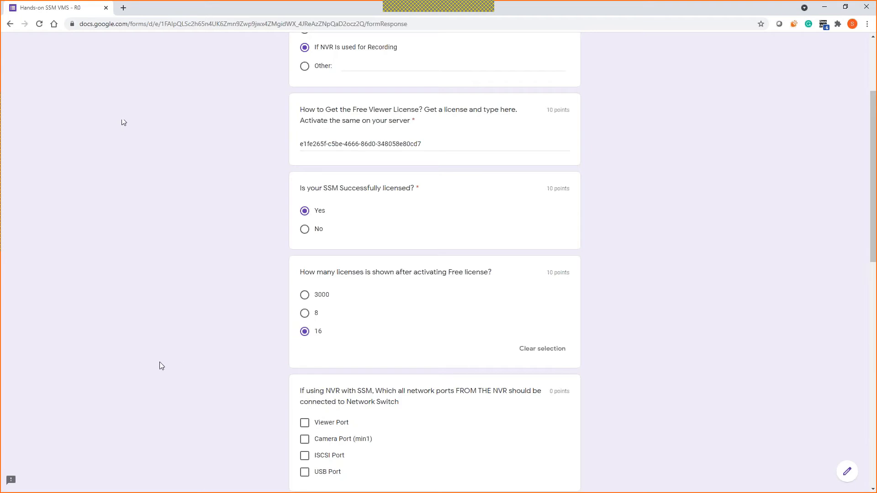
scroll(165, 352, down, 2)
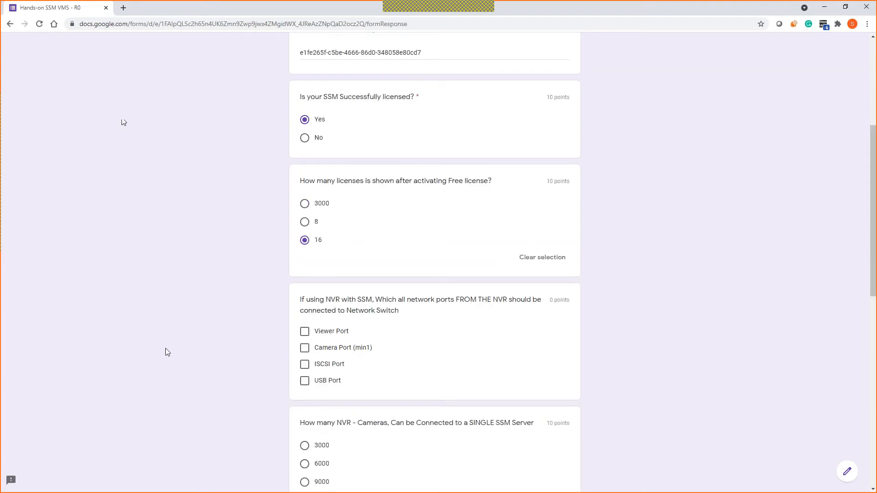
scroll(210, 321, down, 1)
scroll(218, 320, down, 3)
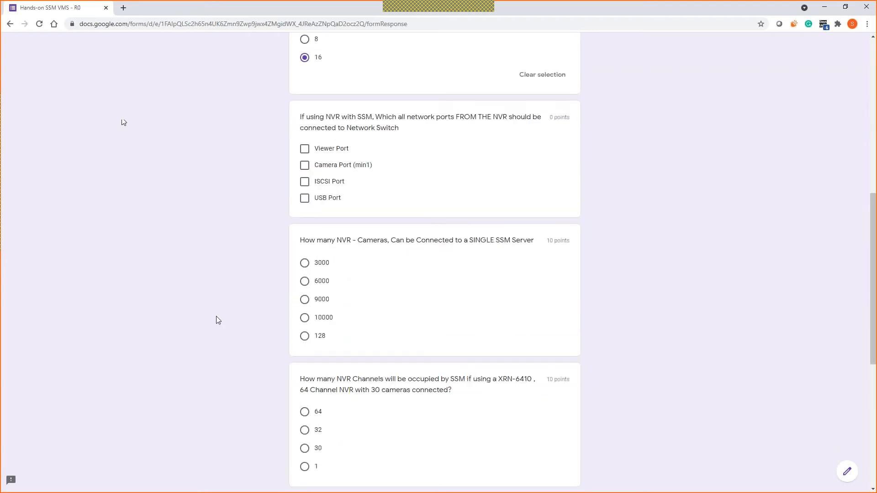
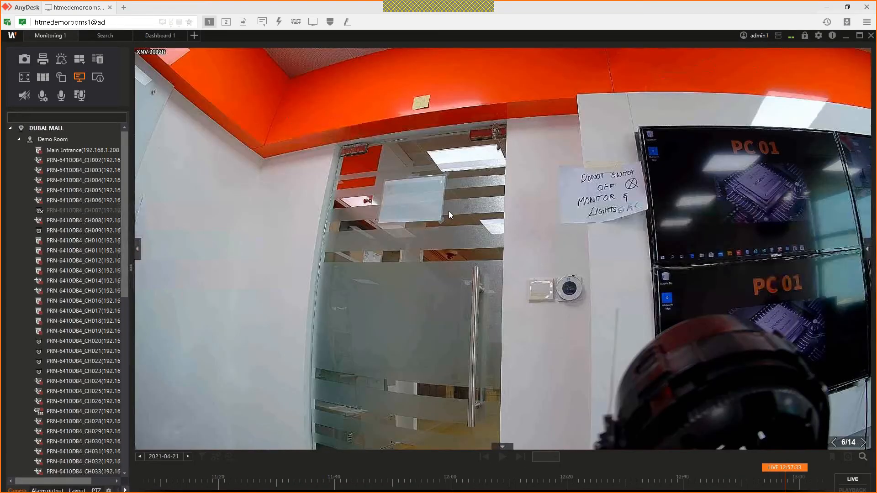
Step: Check XNV-9082R's camera properties (3840 X 2160, H.264), then return to the multi-camera grid
right_click(448, 211)
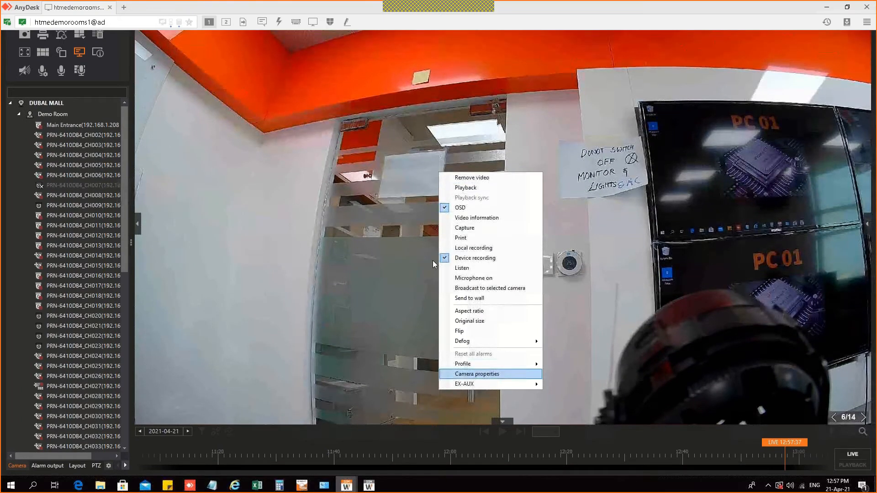
key(Return)
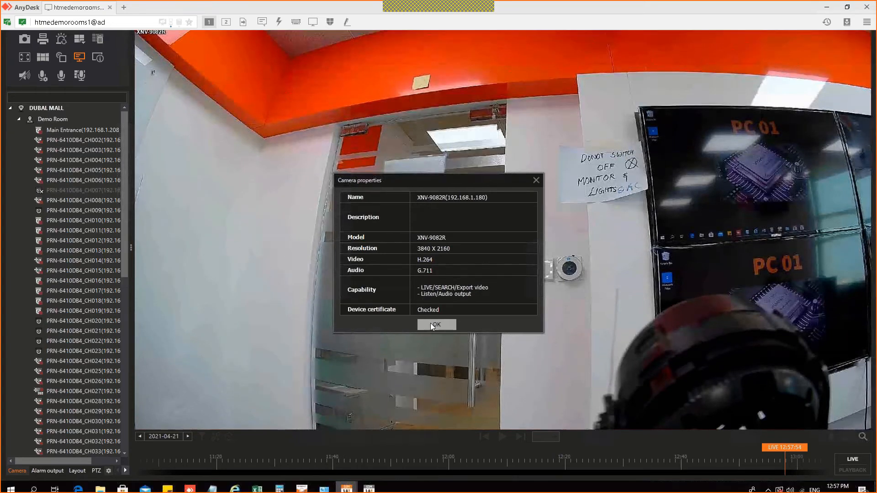
click(431, 323)
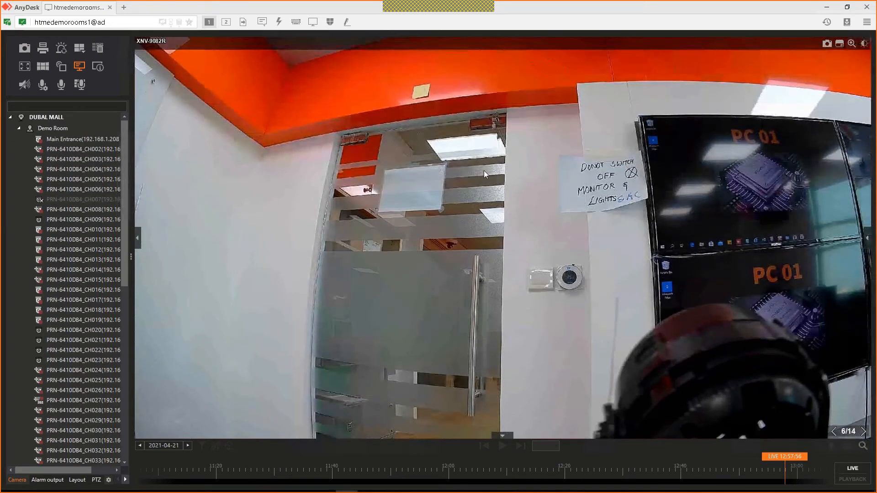
double_click(484, 171)
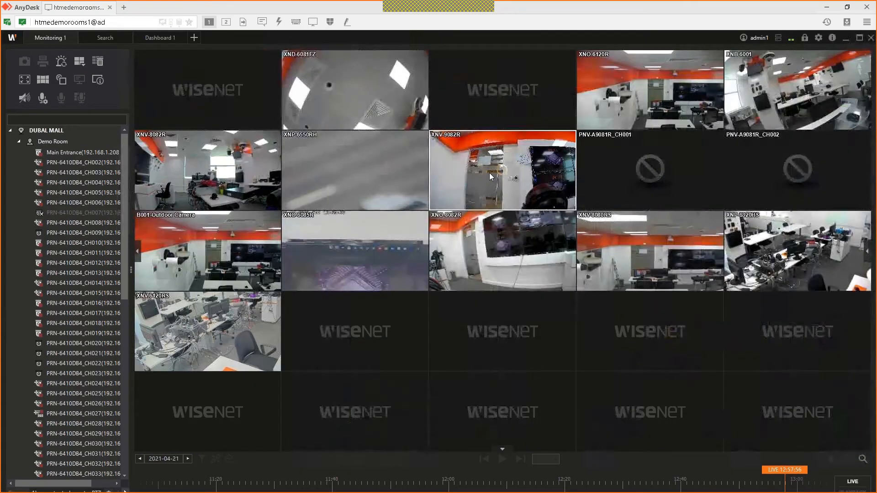
right_click(528, 345)
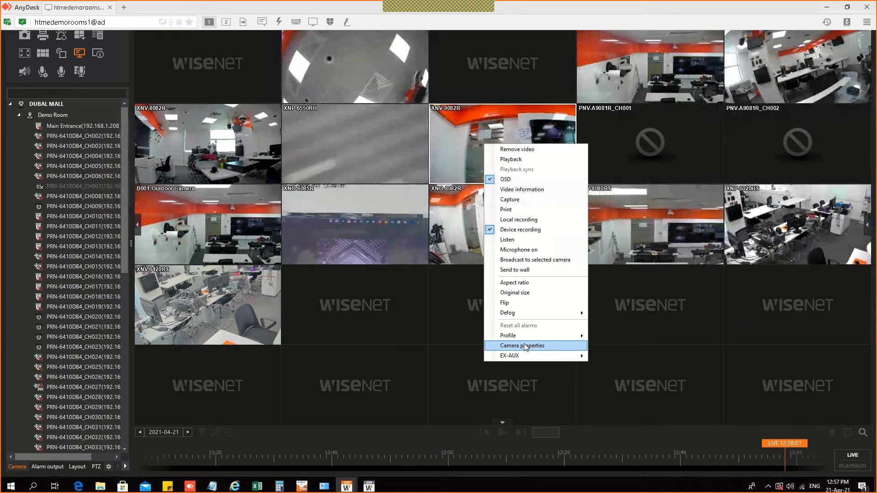
key(Return)
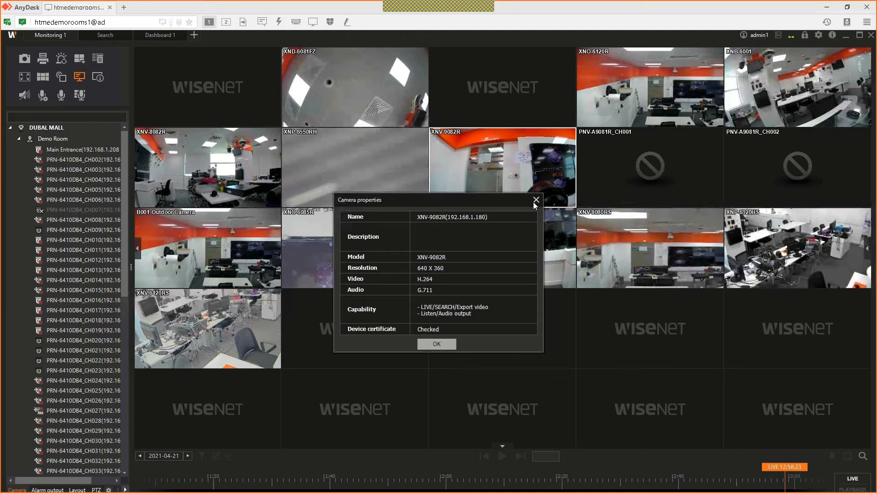
click(535, 200)
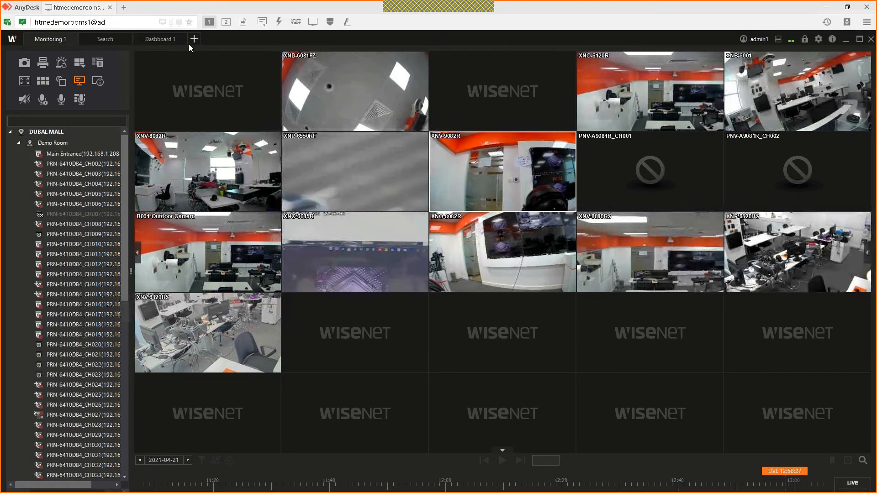
click(193, 39)
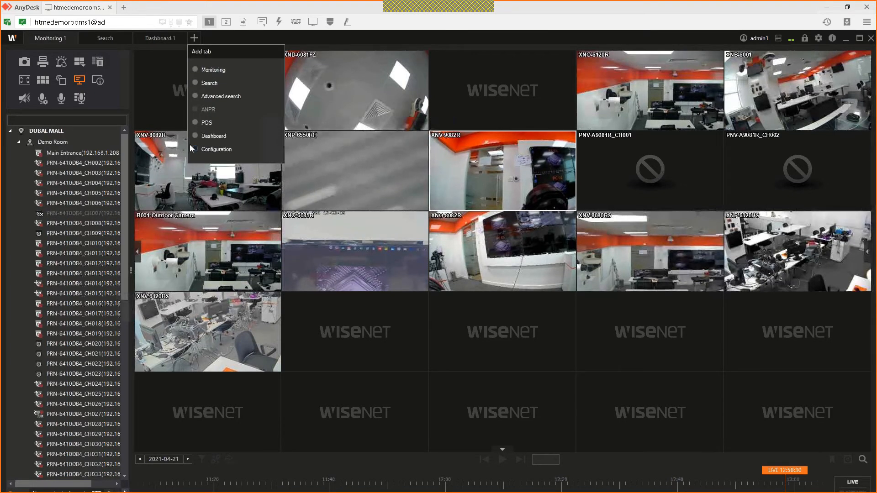
Step: Open a full-screen Configuration window, review S1's Live-high and Live-low profiles, then show Monitoring 2
click(190, 145)
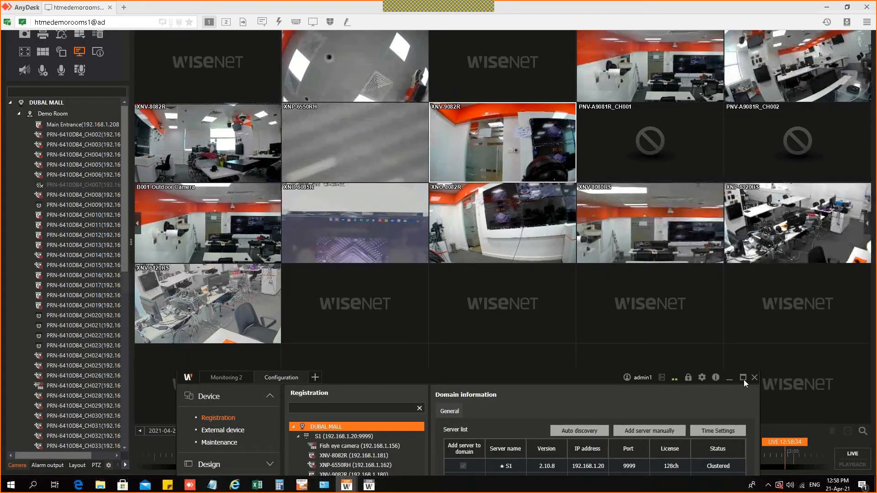
click(743, 378)
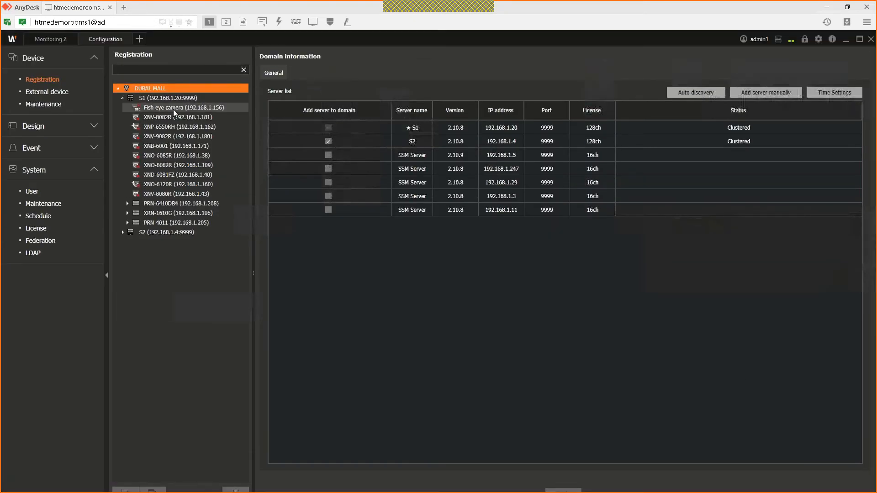
click(174, 109)
click(199, 100)
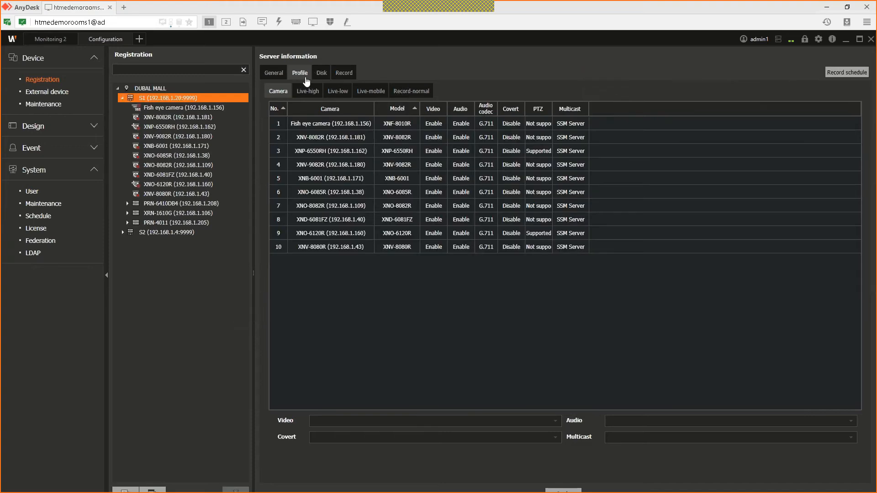
click(308, 91)
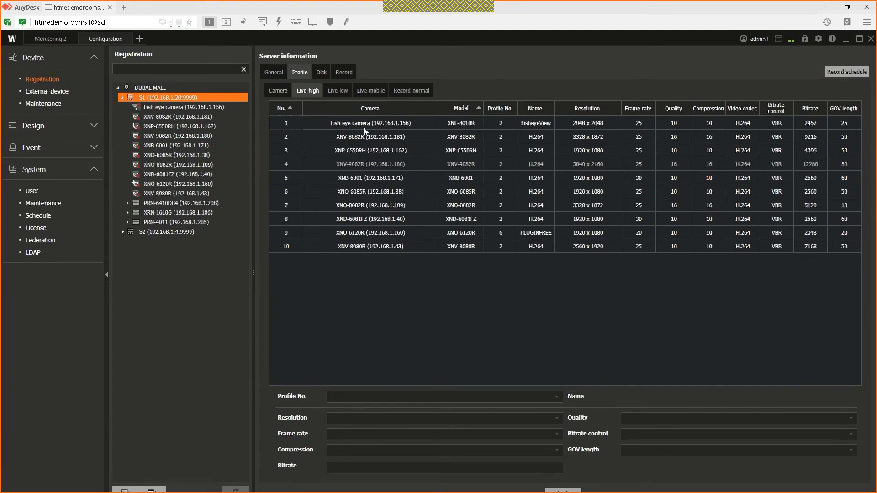
click(338, 92)
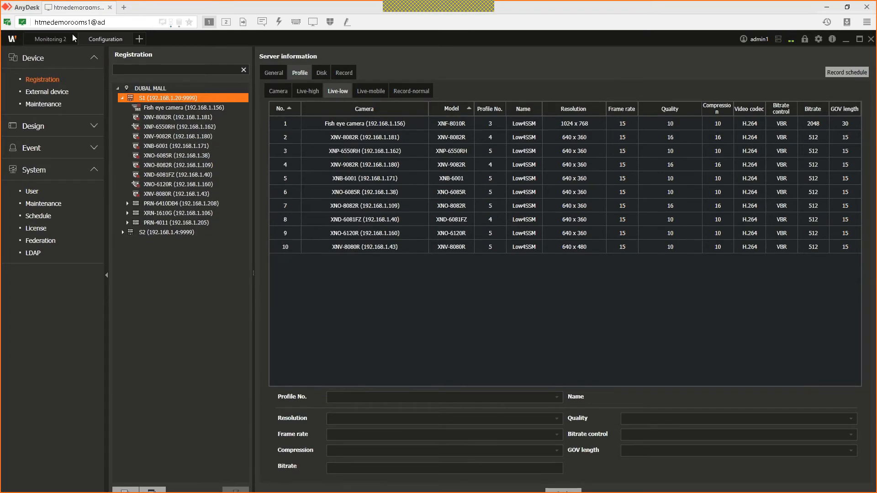
click(43, 40)
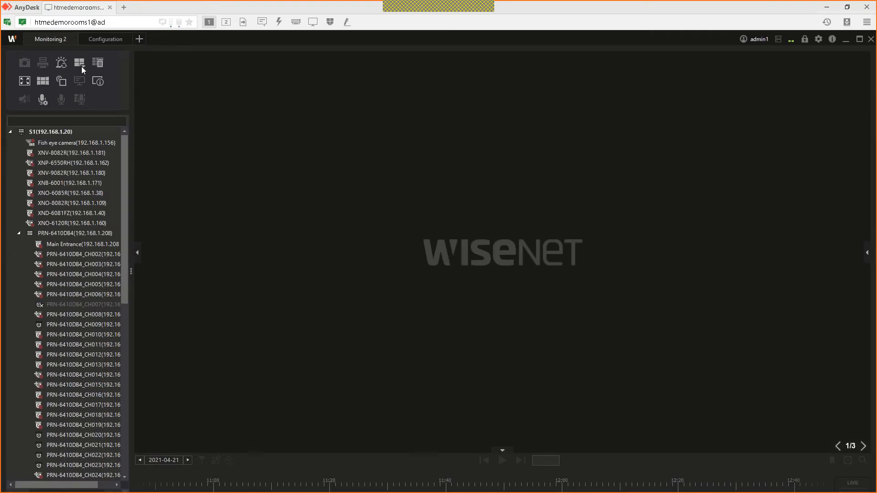
Step: Use a 16-tile layout in Monitoring 2 with XNV-8082R live in the first tile, showing 640 x 360 stream stats
click(81, 67)
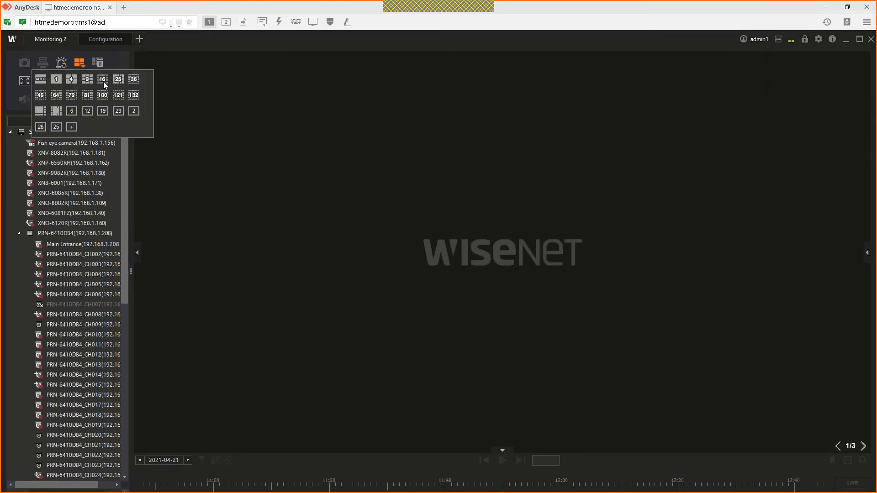
click(102, 80)
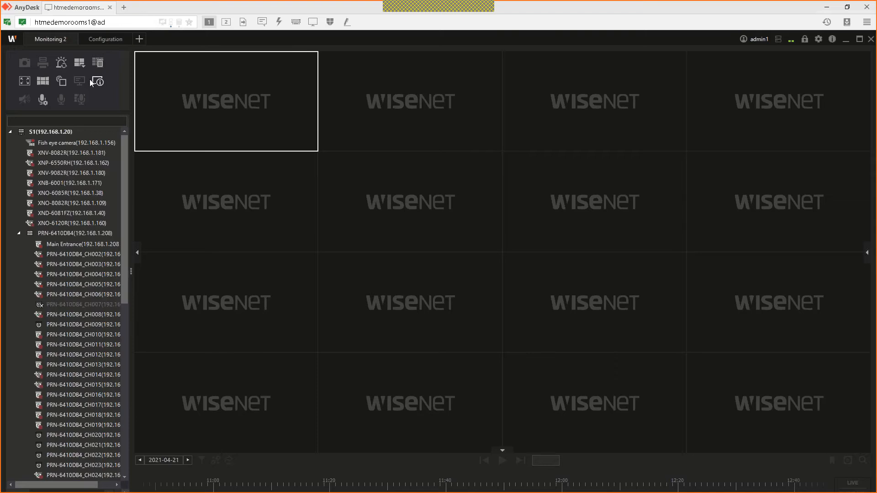
double_click(83, 153)
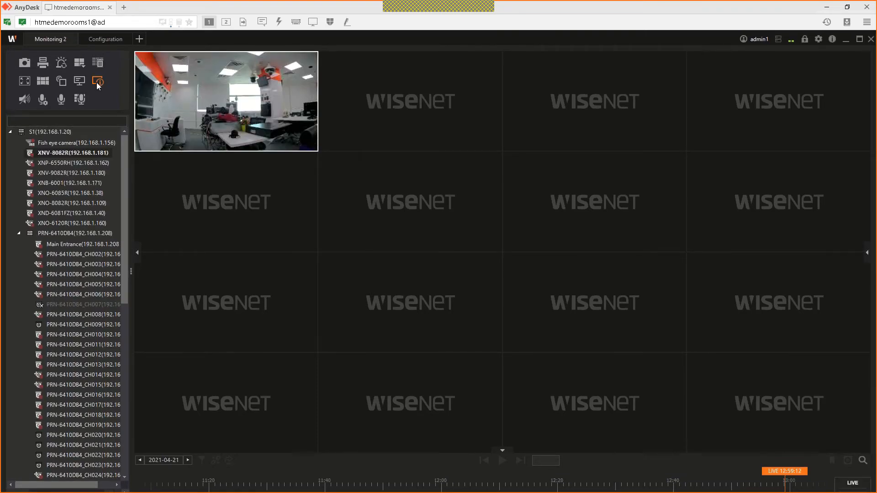
click(98, 81)
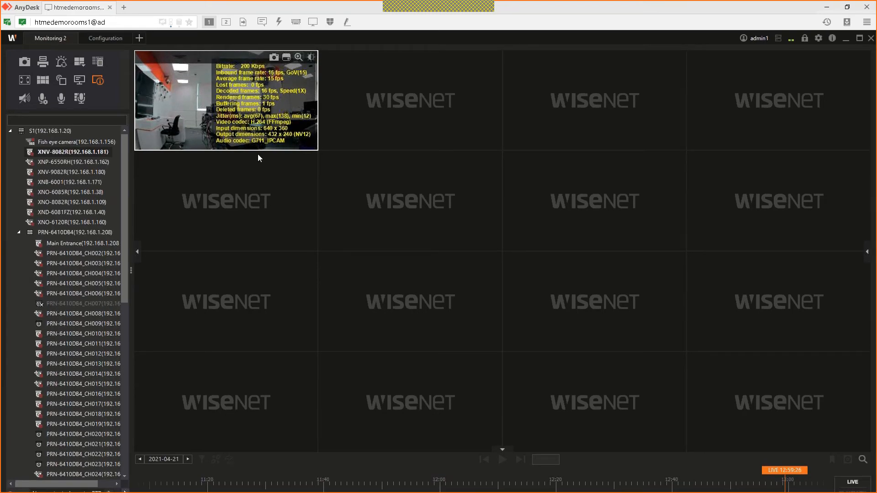
click(96, 40)
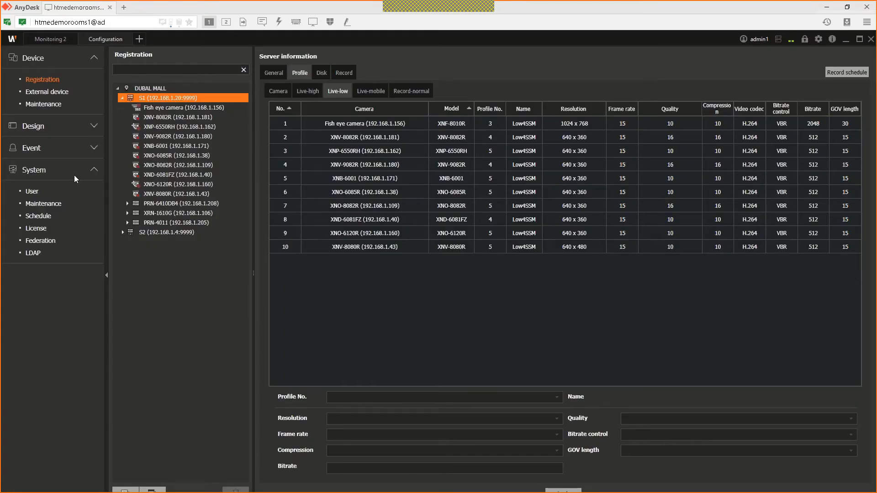
Step: Show XNB-6001's Live-low profile: profile 5, 640 x 360, 15 fps, bitrate 512
click(371, 91)
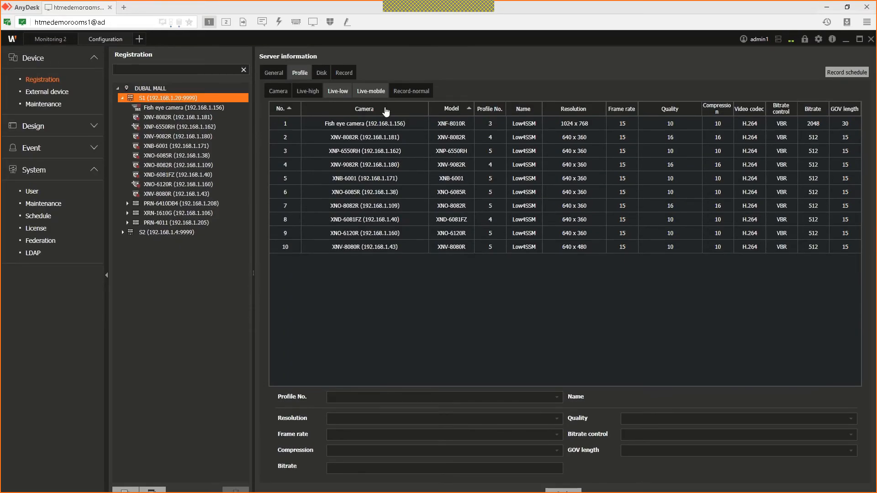
click(448, 177)
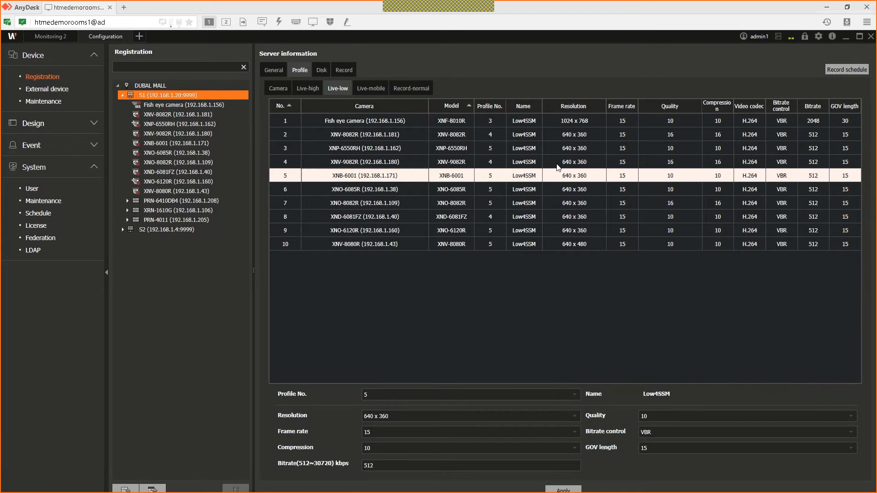
mouse_move(276, 489)
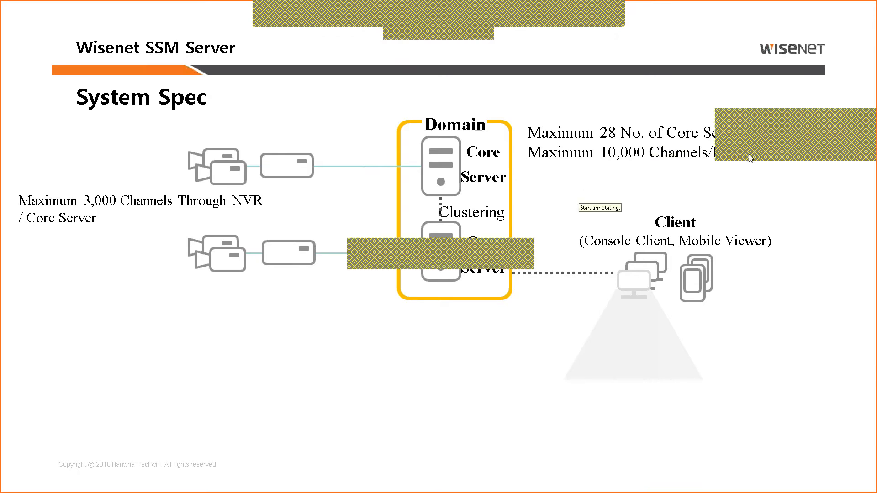
click(530, 311)
text(400 Mbps)
key(Return)
text(if you are see)
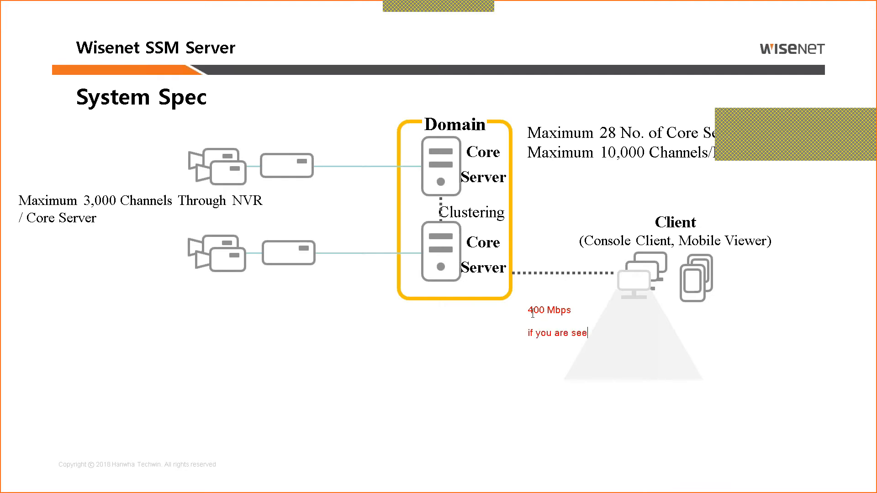
text(ing in 5 x 5 (25 cameras) )
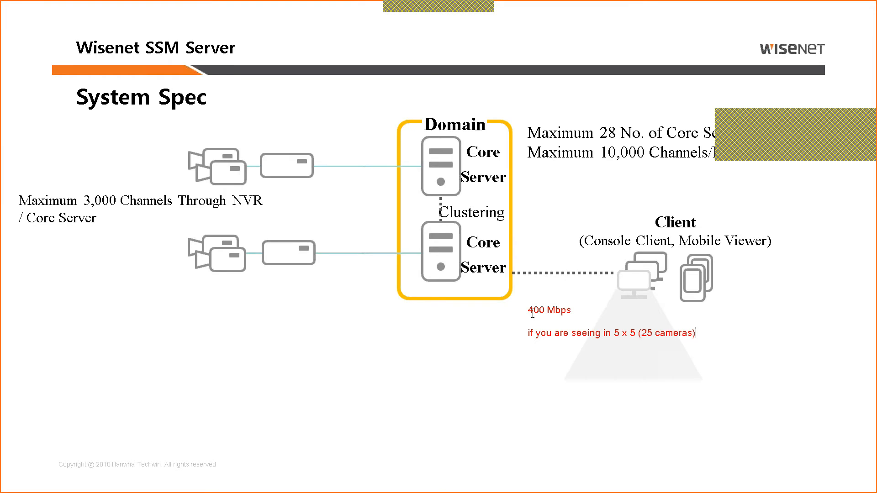
text(each camera will take 0.5 Mbps)
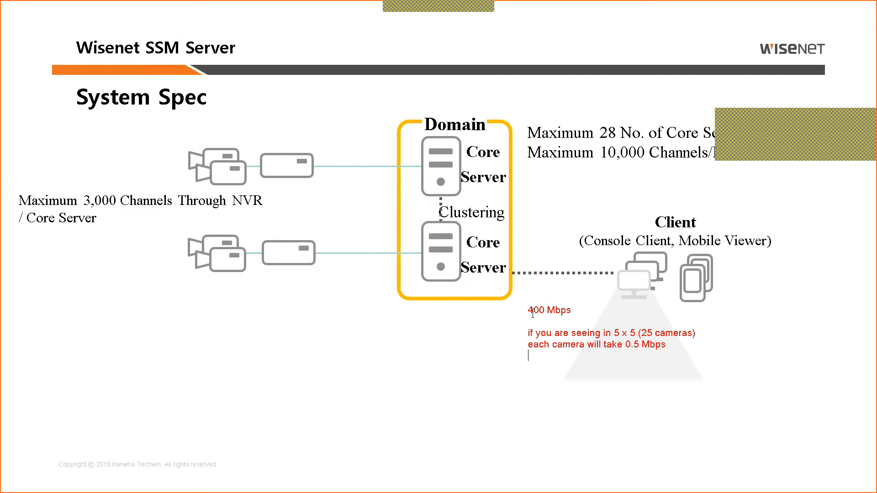
text(400/.5 = 800 cameras.)
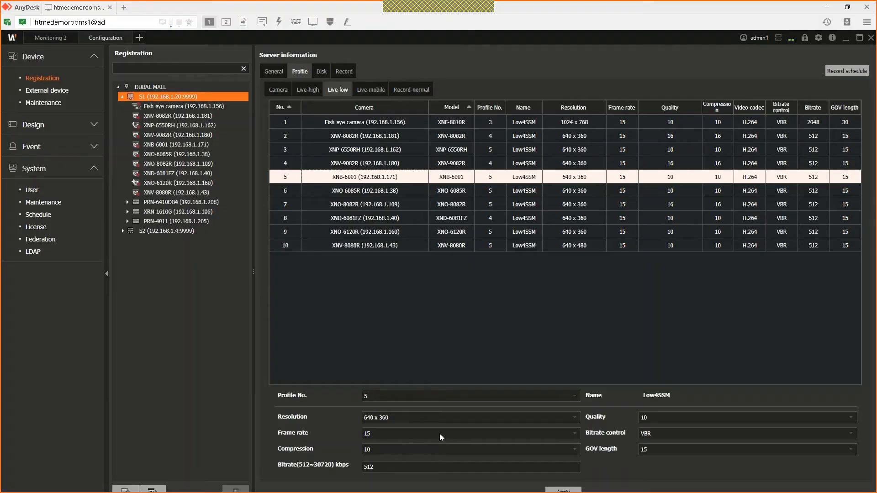
scroll(418, 395, down, 1)
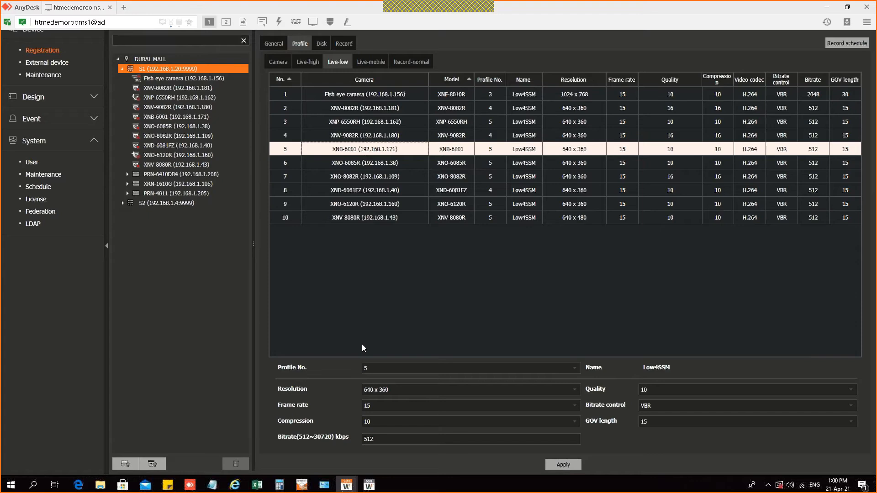
Step: Show the DUBAL MALL domain information with S1 and S2 clustered
scroll(469, 98, up, 1)
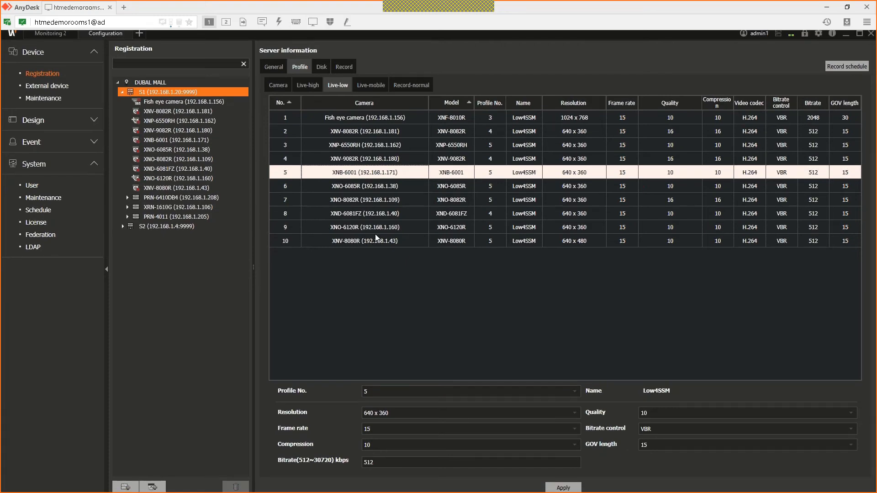
click(151, 83)
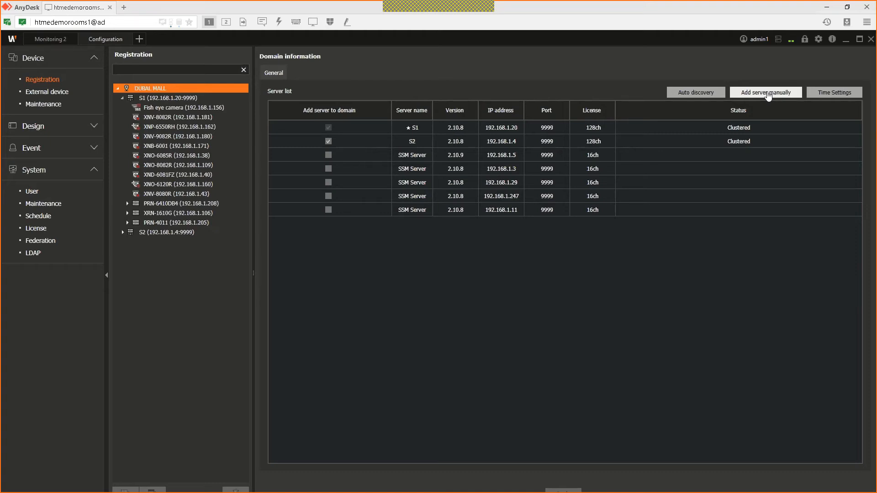
Step: Open the Add server manually window and cancel it without adding a server
click(769, 94)
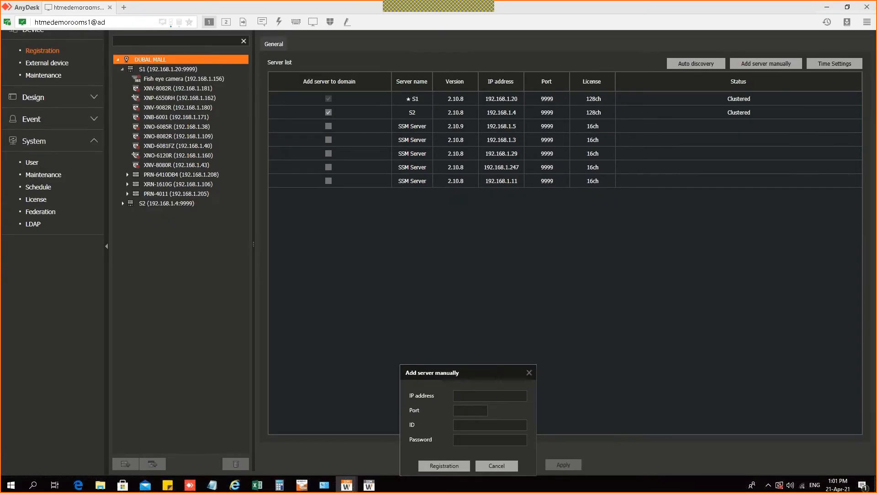
drag(492, 374, 503, 244)
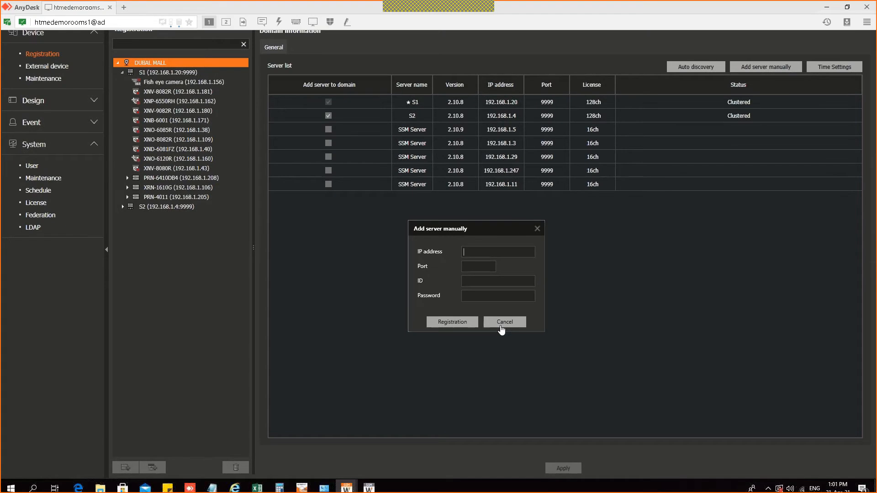
click(504, 321)
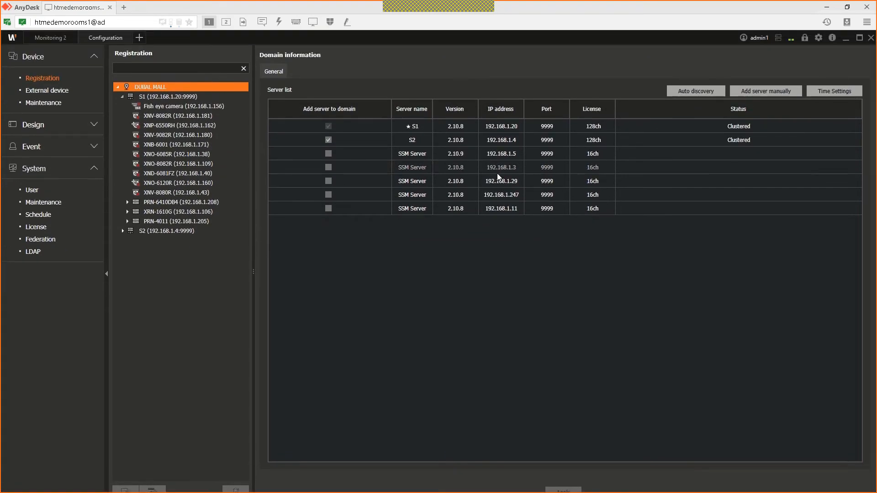
Step: Register the 192.168.1.3 SSM Server into the domain with the admin ID and password, confirming the clustering
click(330, 166)
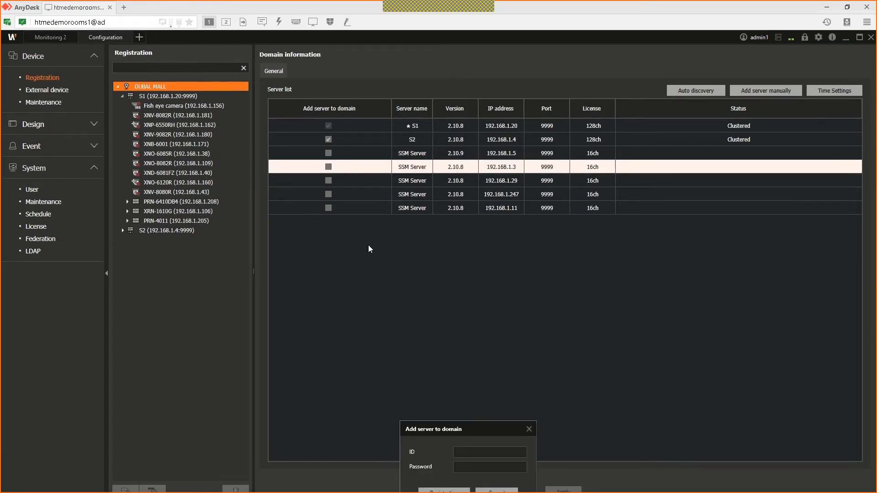
click(486, 425)
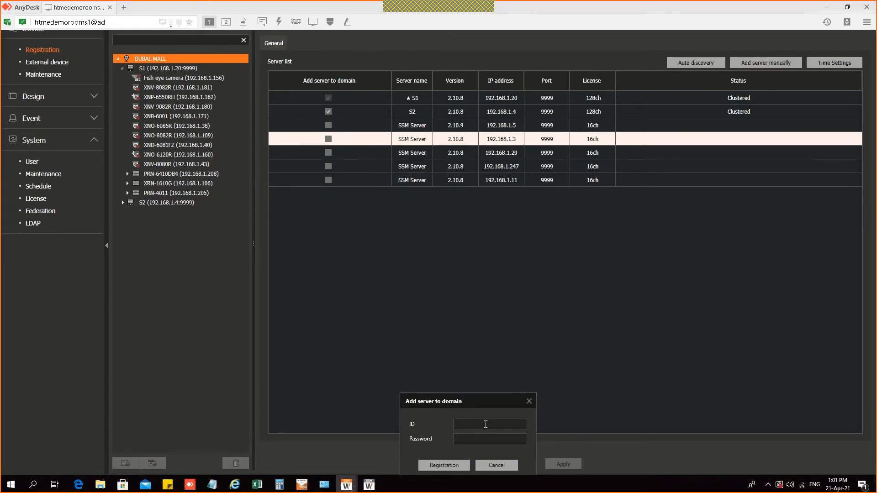
text(admin)
key(Tab)
text(********)
click(437, 471)
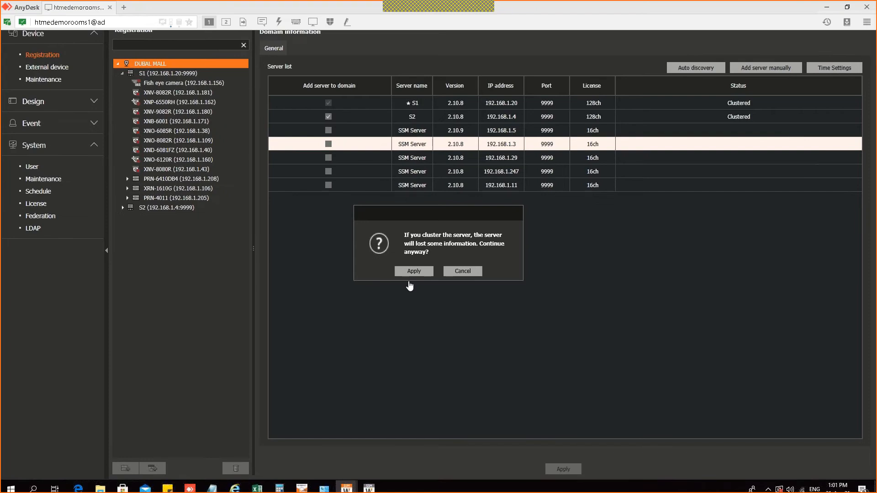
click(408, 274)
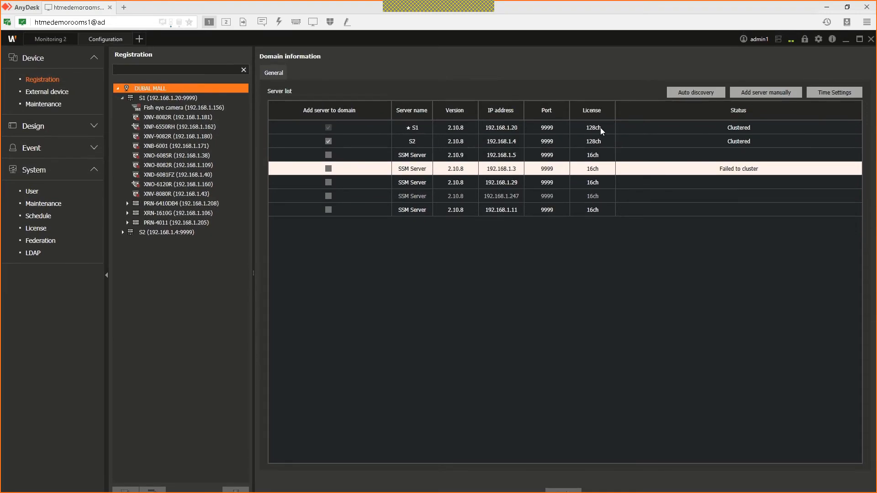
Step: Review the S1, S2 and failed 192.168.1.3 entries in the domain server list
click(600, 128)
click(601, 141)
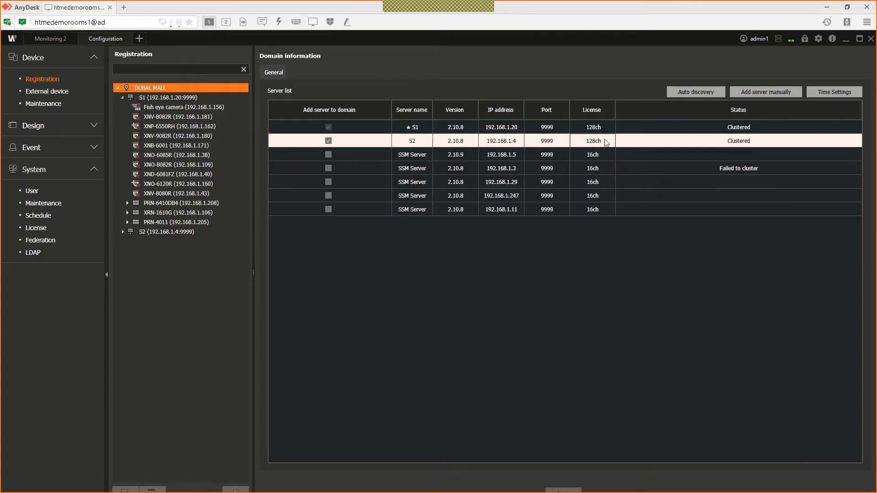
click(599, 170)
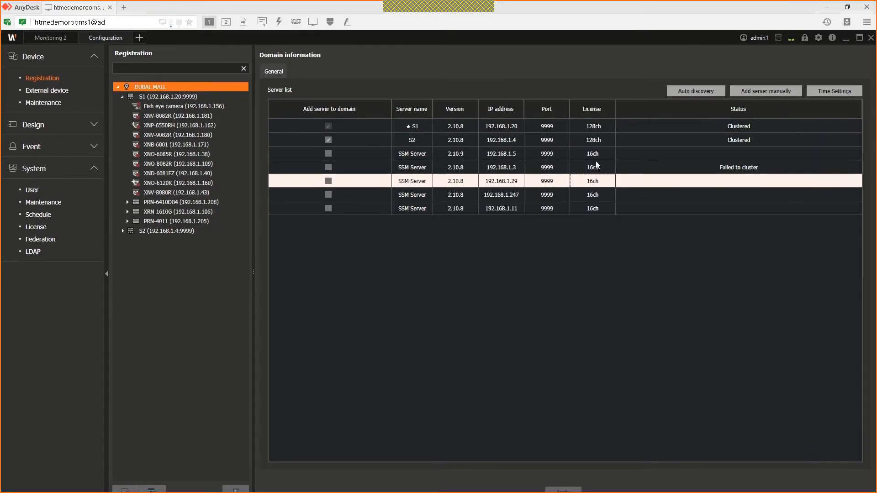
click(374, 141)
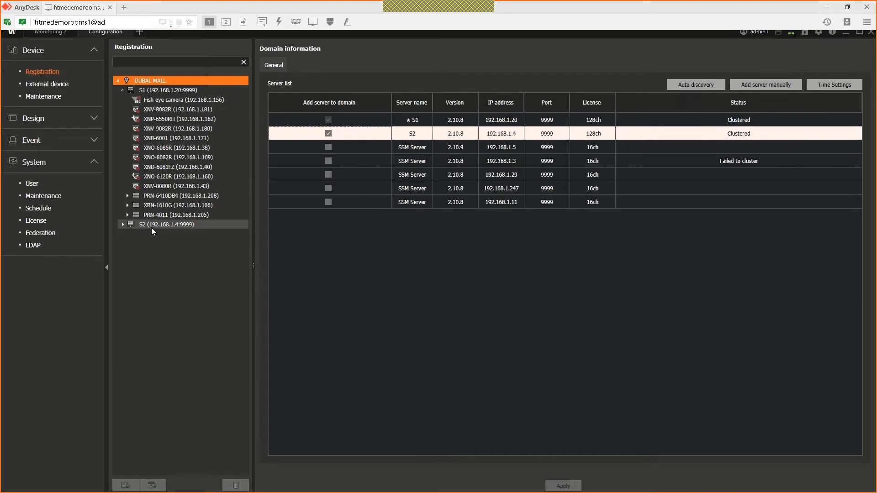
Step: Show S2's server information and expand it to list its six cameras
click(152, 227)
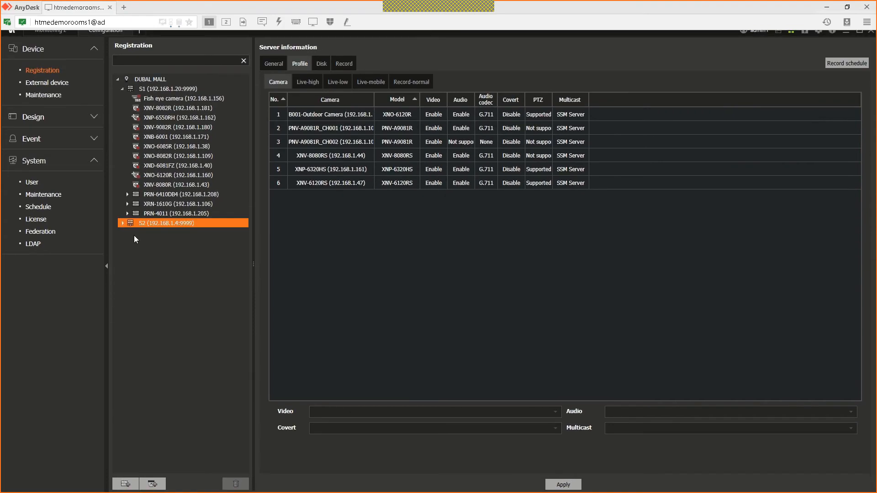
click(123, 223)
click(124, 459)
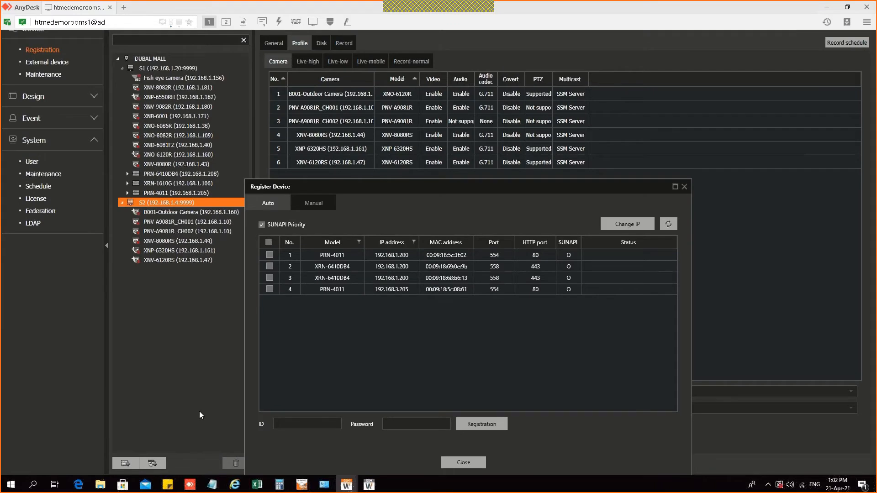
click(457, 462)
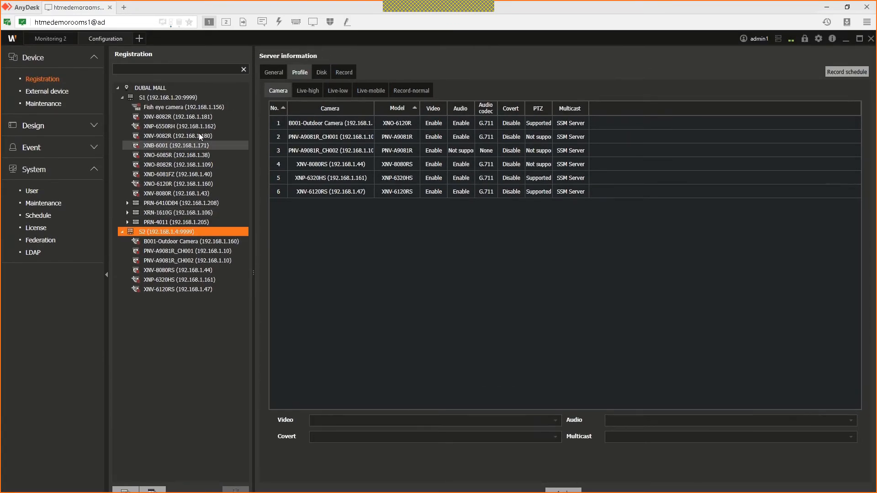
Step: View the XNV-9082R, Fish eye and XNV-8080RS camera details, then request logout from the account menu
click(200, 136)
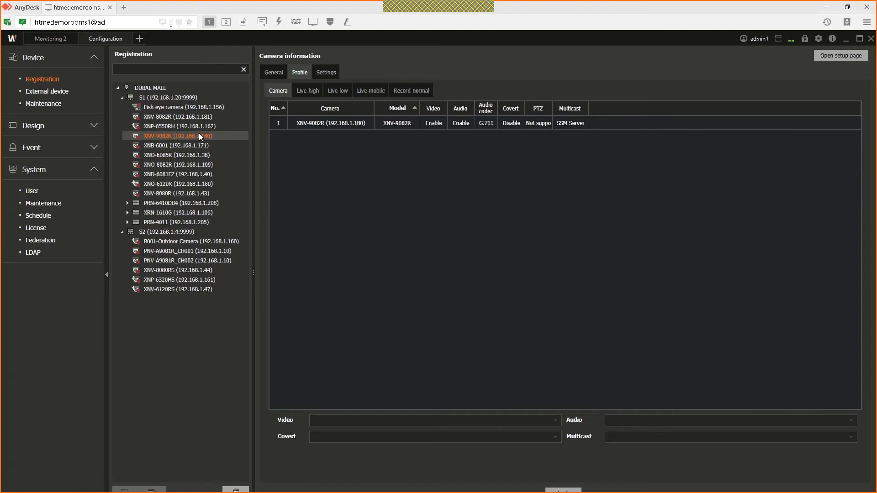
click(169, 105)
click(170, 261)
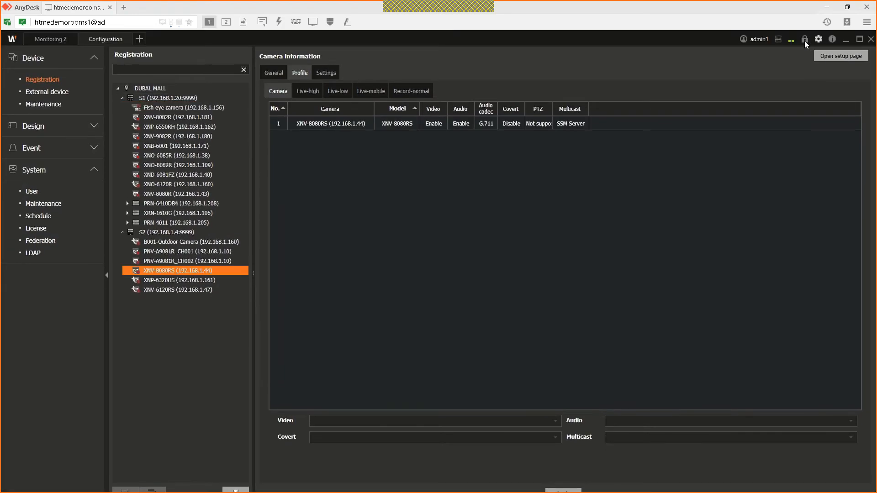
click(762, 39)
click(777, 64)
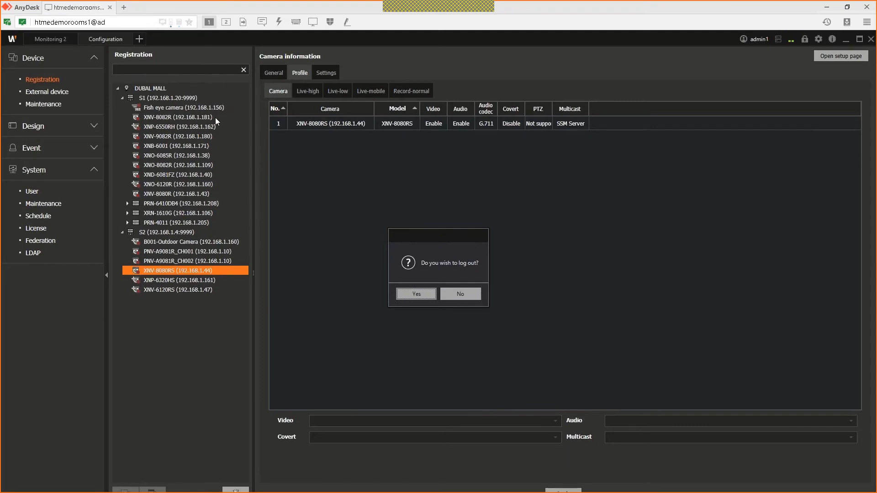
Step: Log out and switch the login server from 192.168.1.20 to 192.168.1.4 named S2, entering the password
click(418, 274)
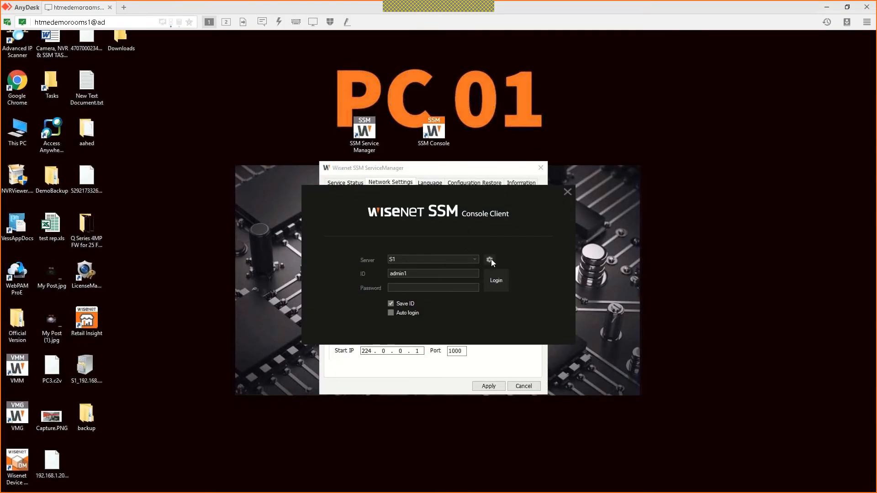
click(491, 259)
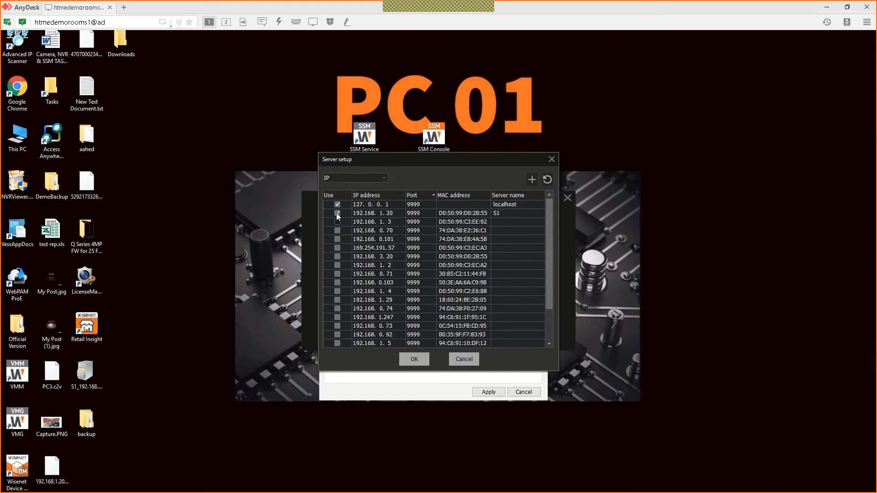
click(337, 213)
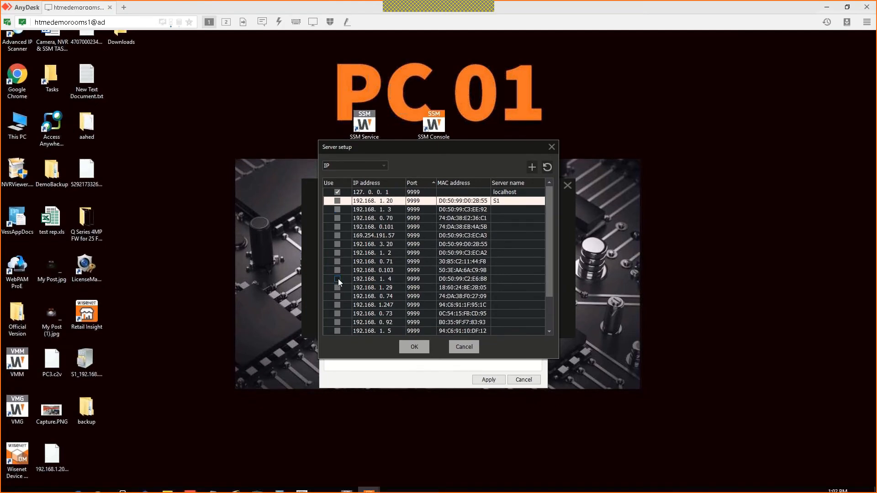
click(338, 279)
click(507, 280)
text(S2)
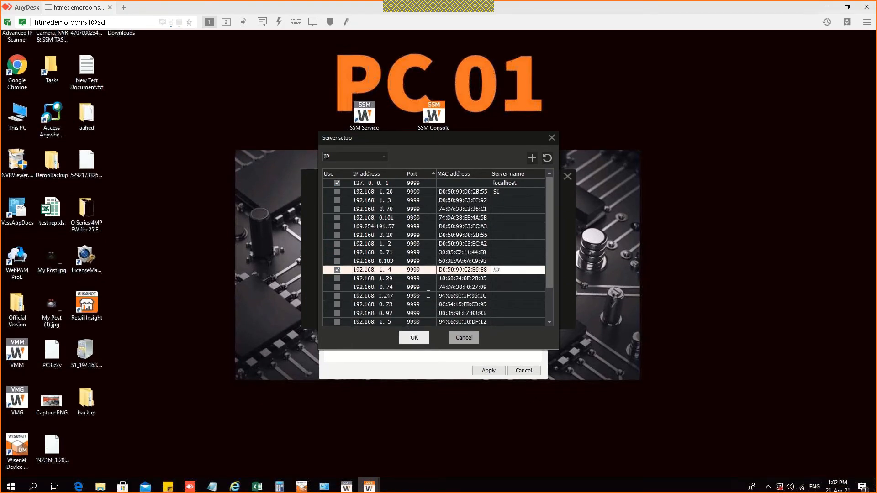
click(414, 338)
click(425, 282)
text(*******)
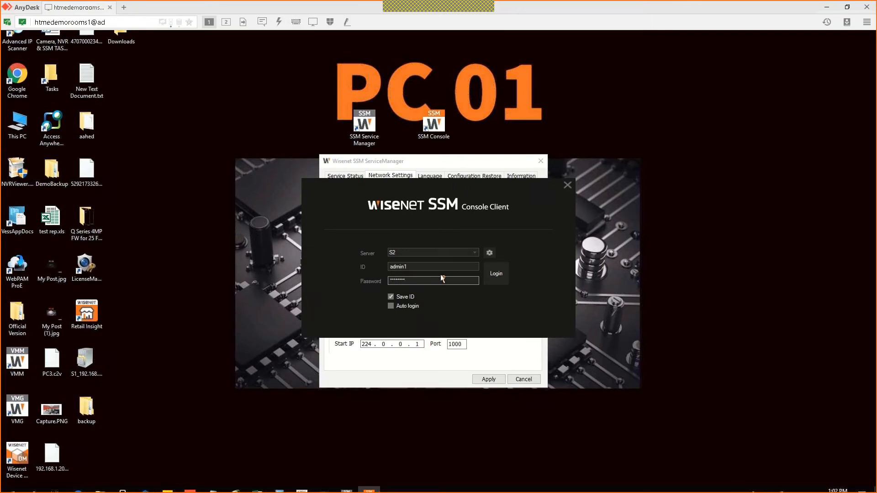
Step: After the failed login, change the ID to the second admin account and log into S2
click(495, 275)
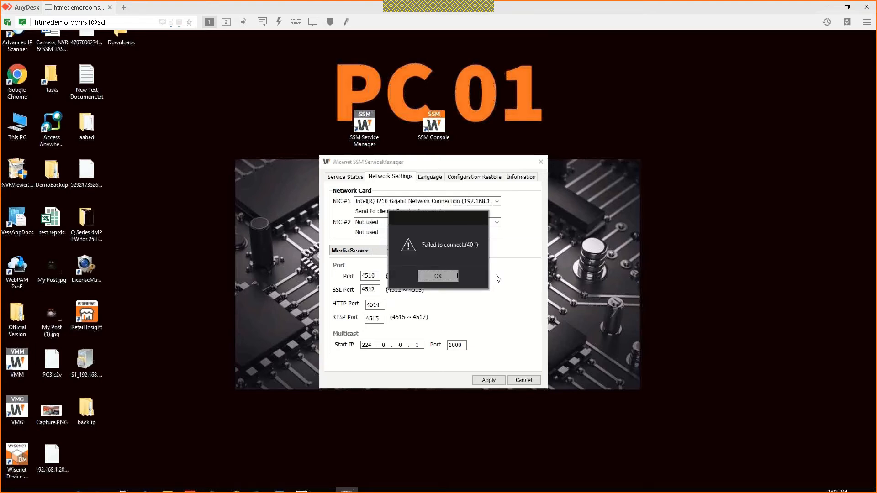
click(451, 273)
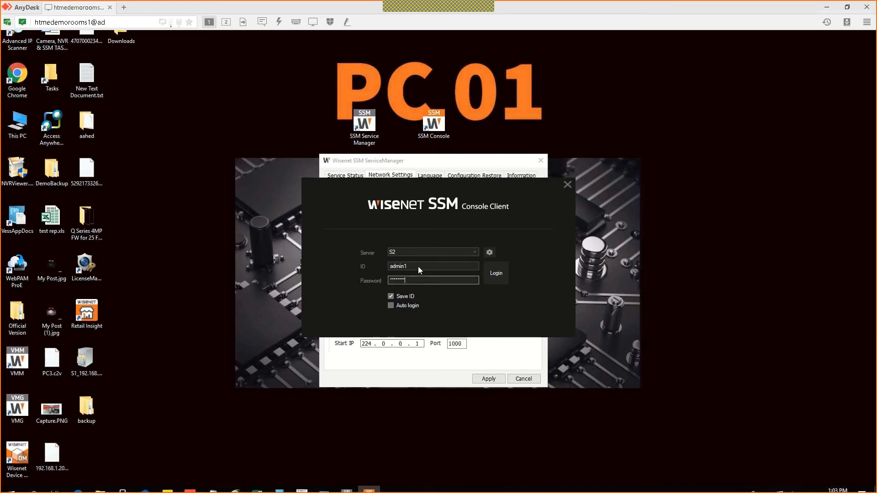
click(418, 269)
key(BackSpace)
text(2)
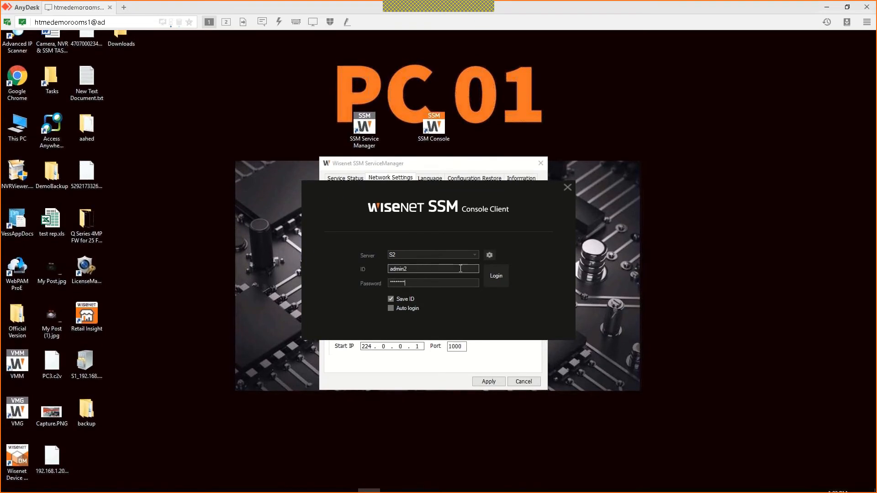
click(493, 276)
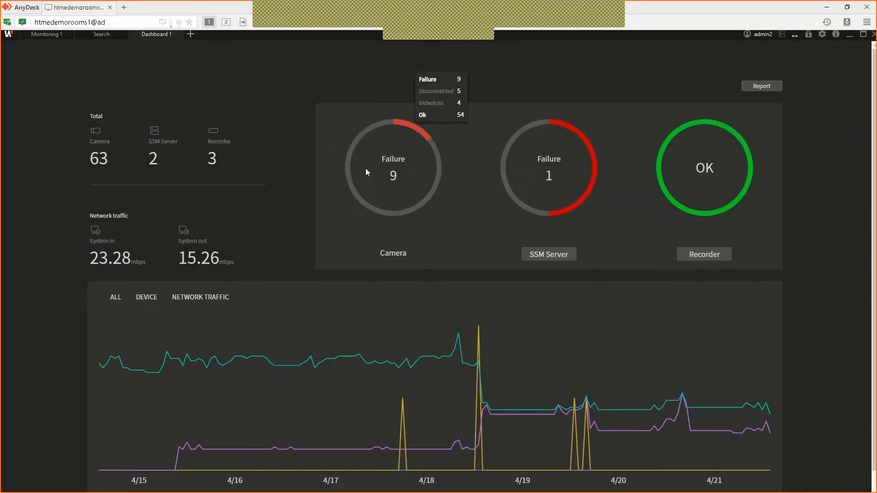
Step: Switch to the Monitoring 1 live grid and open the Add tab list of tab types
click(59, 36)
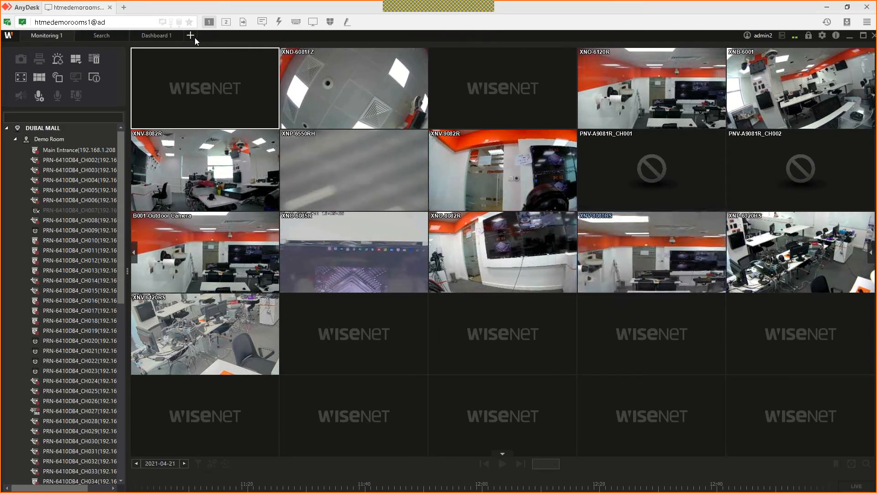
click(196, 37)
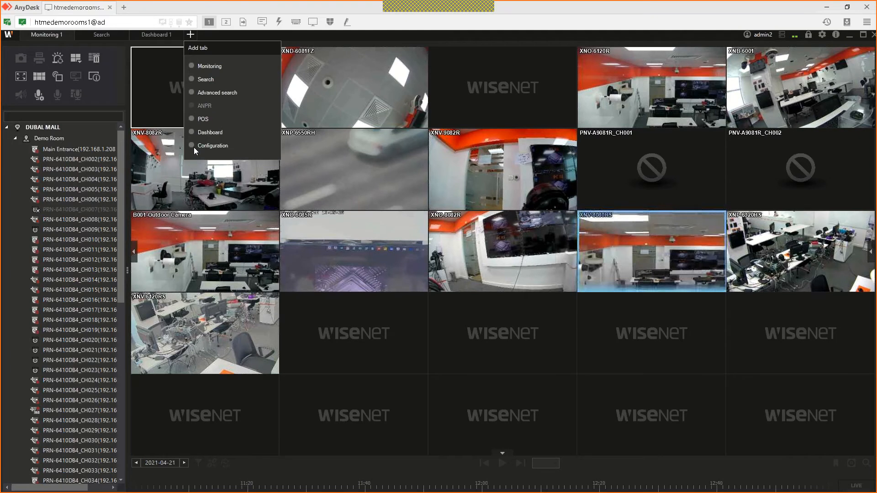
click(194, 147)
click(200, 146)
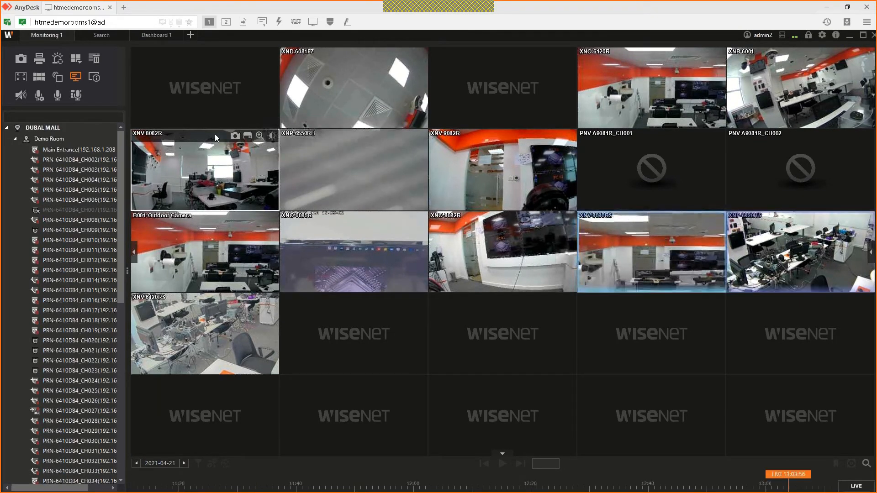
click(191, 35)
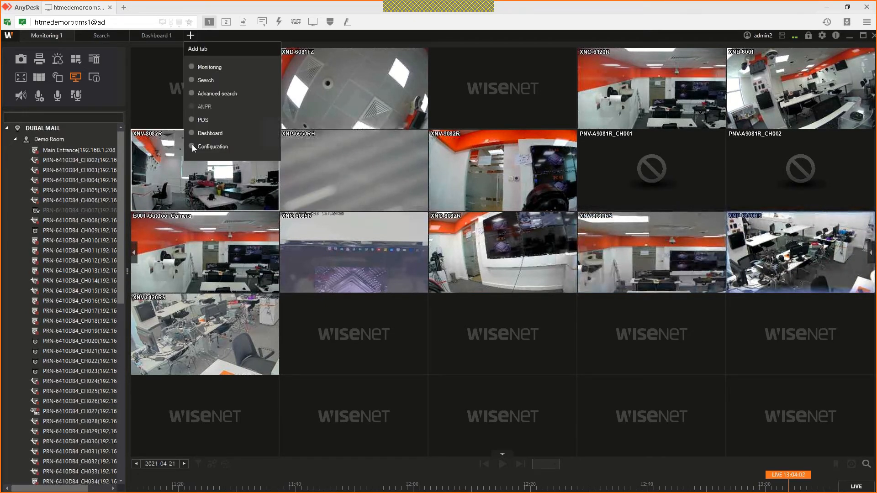
click(192, 145)
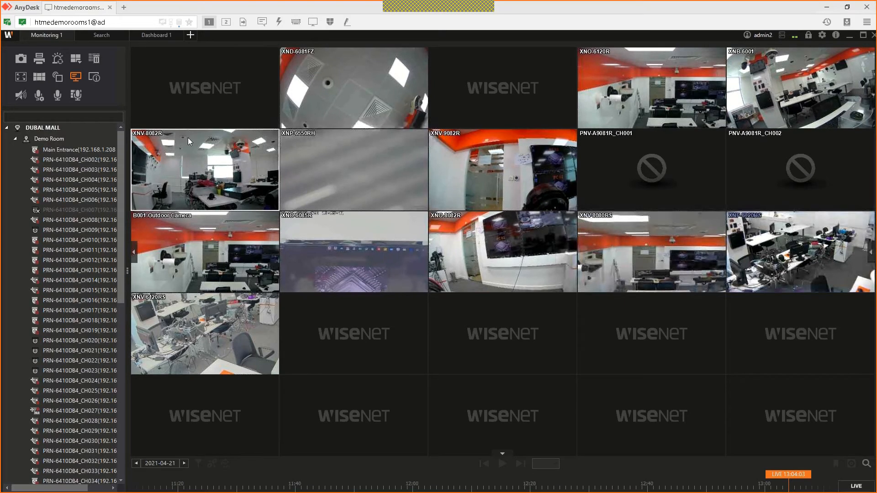
mouse_move(187, 136)
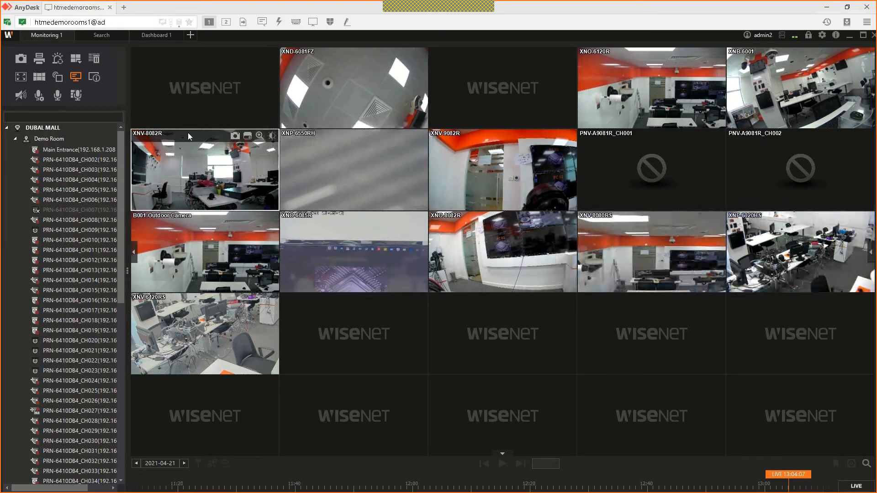
click(190, 36)
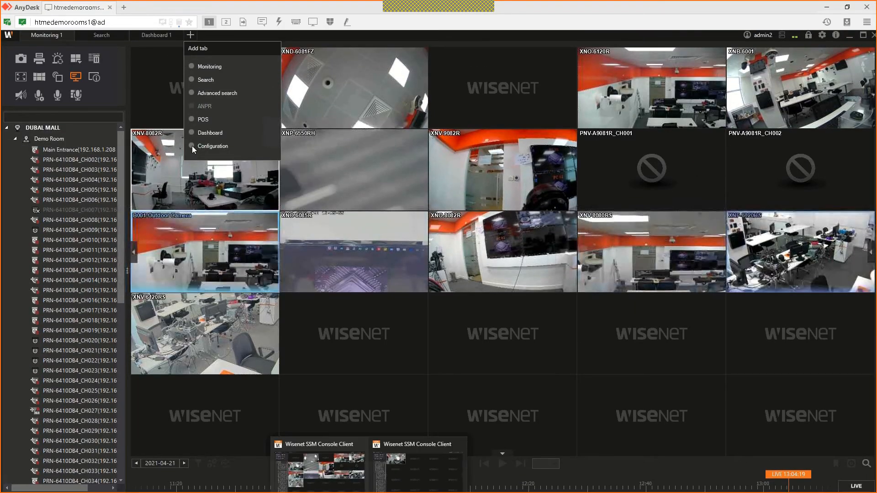
Step: Add a Configuration tab and expand servers S1 and S2 to browse their recorders and cameras
click(192, 146)
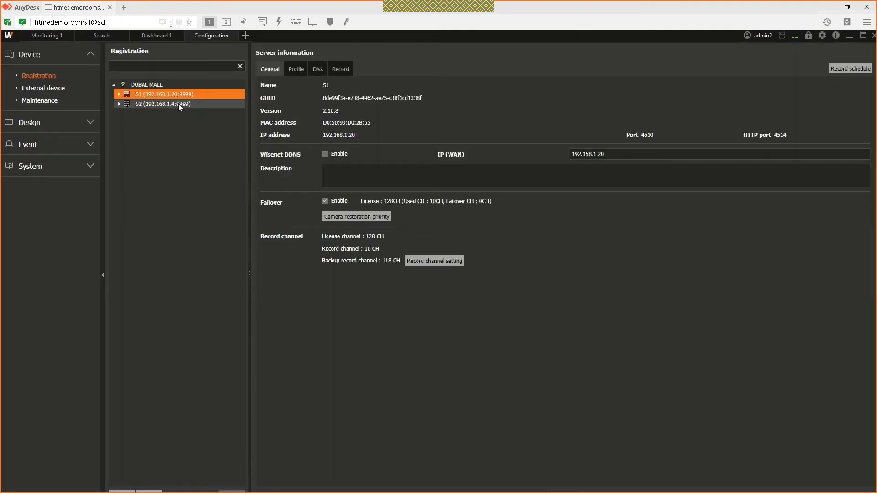
click(119, 95)
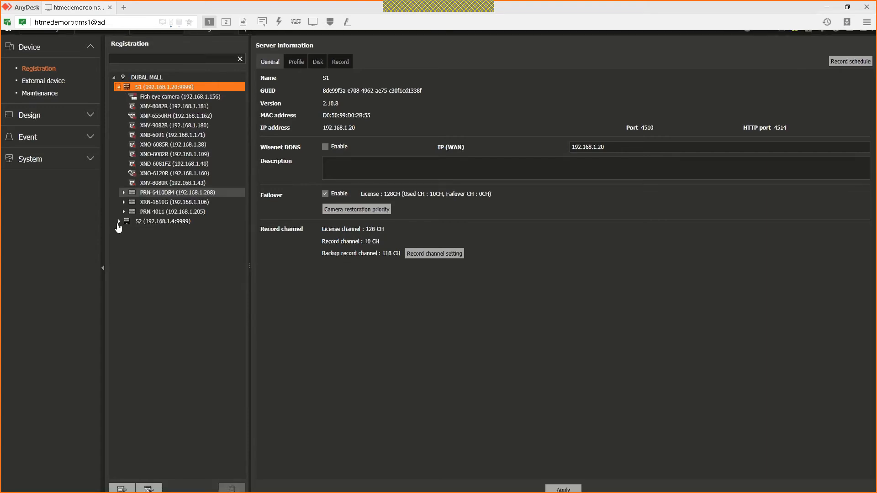
click(118, 223)
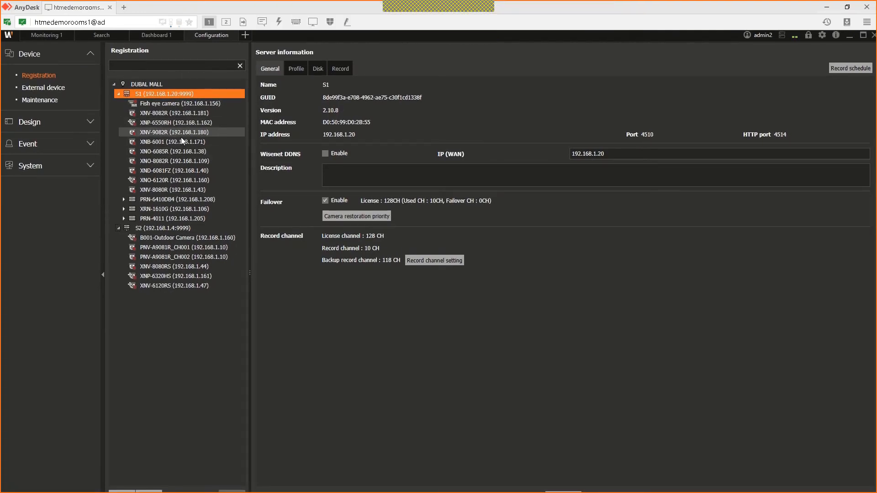
click(169, 196)
shift+click(175, 215)
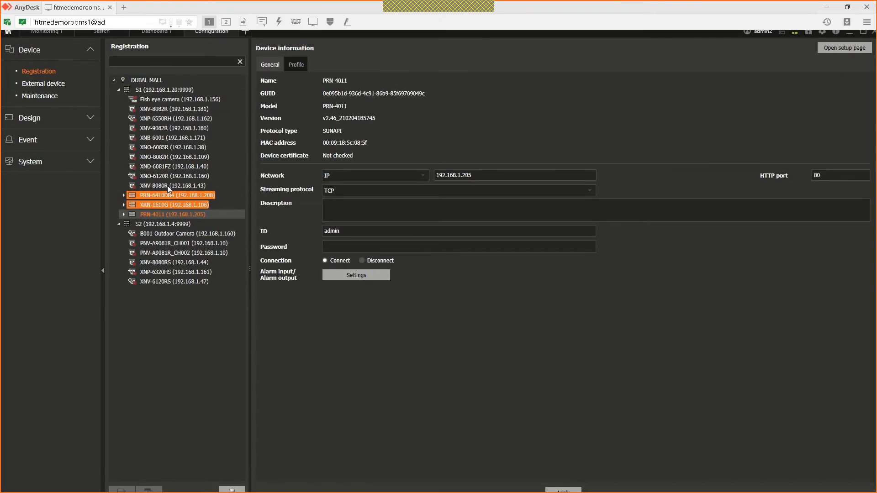
shift+click(164, 152)
shift+click(165, 123)
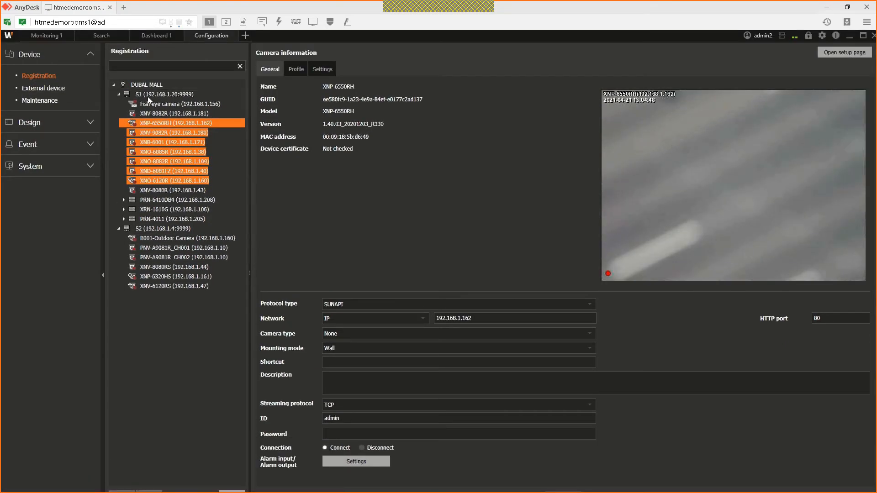
Step: Rename the DUBAI_MALL domain to 'DOMAIN'
click(147, 95)
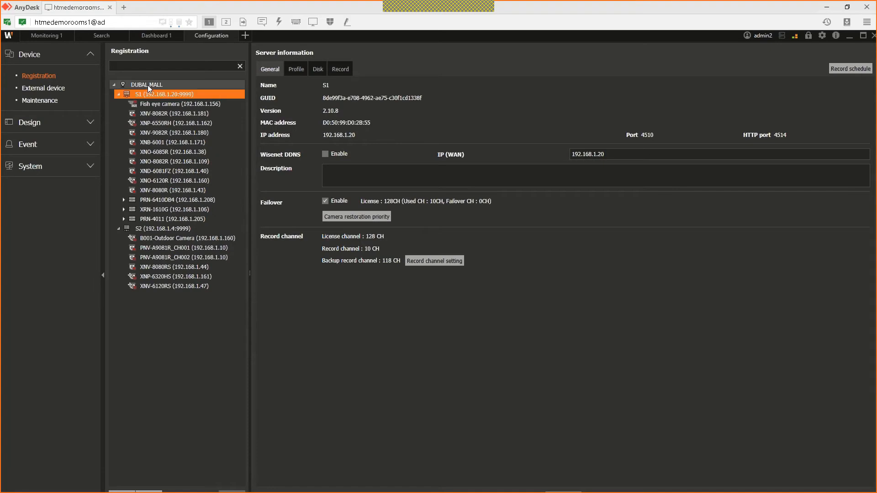
click(147, 85)
text(DOMAIN)
click(183, 87)
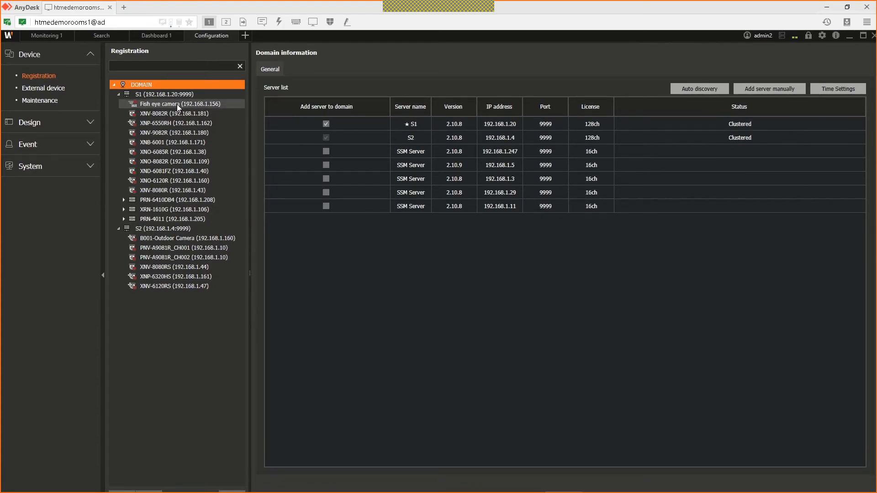
Step: Show S1's server information (128 CH licence, 10 recording channels) and return from the slide show
mouse_move(178, 105)
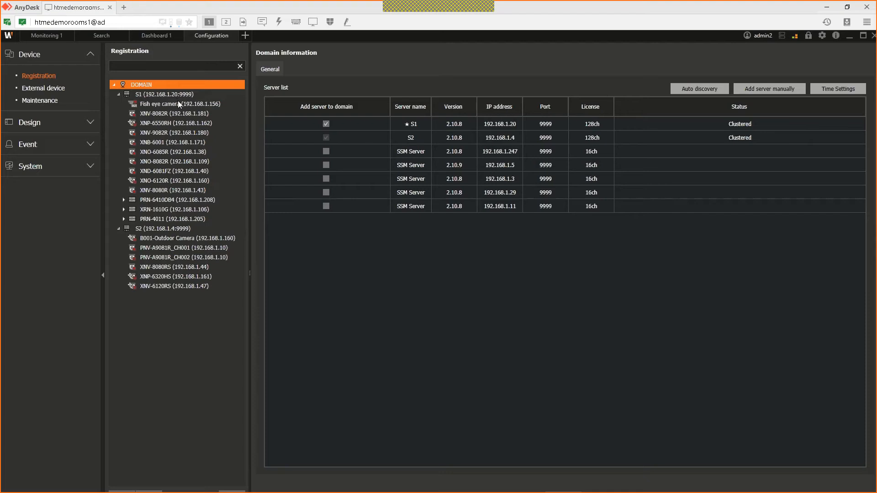
click(167, 94)
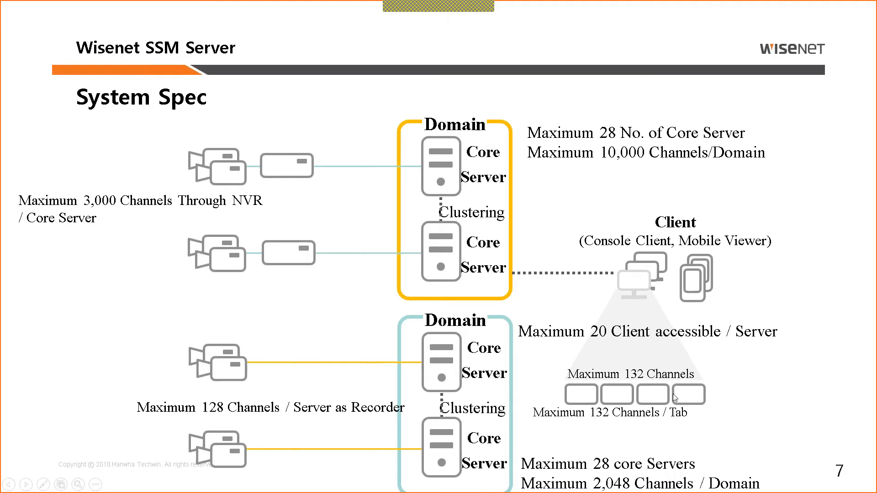
key(alt+Tab)
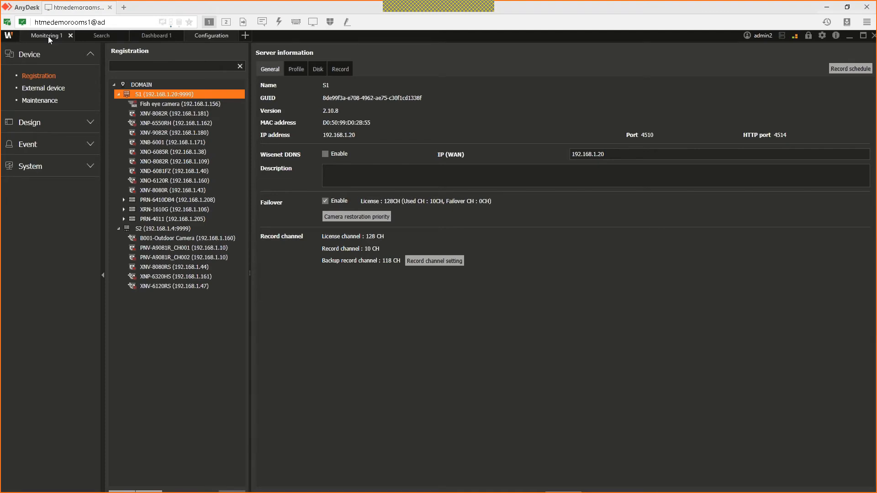
Step: Remove all video tiles from the Monitoring 1 grid
click(48, 37)
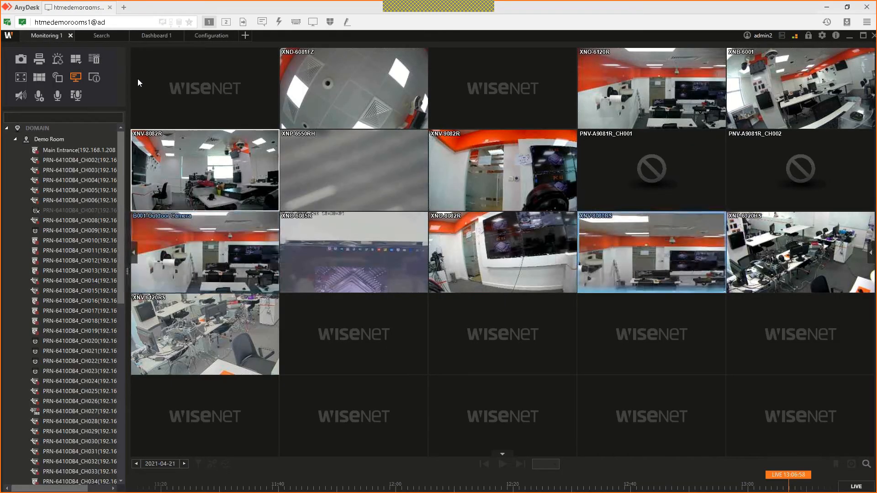
key(Delete)
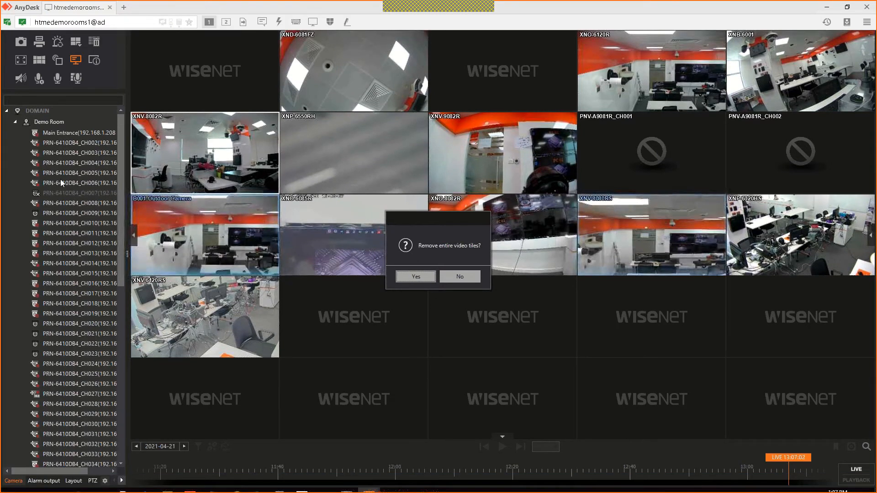
key(Return)
Step: Play the Main Entrance camera live in the first two tiles of Monitoring 1
click(67, 148)
shift+click(75, 175)
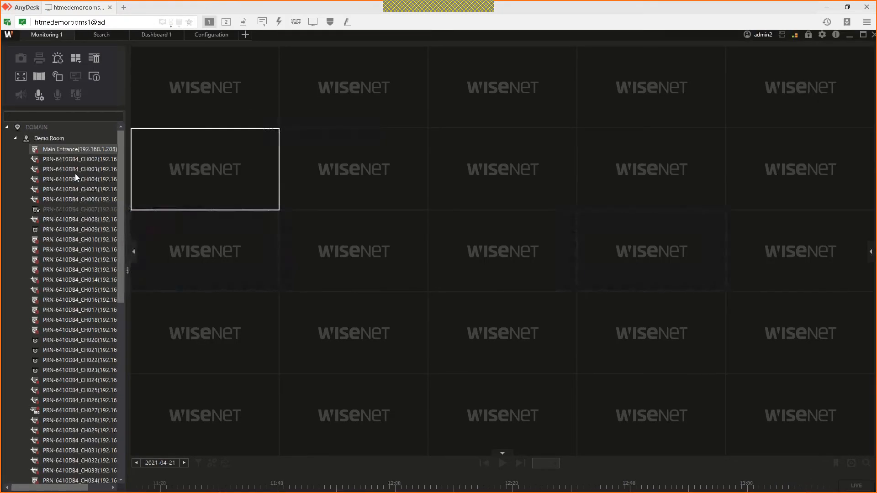
double_click(78, 149)
drag(229, 146, 330, 94)
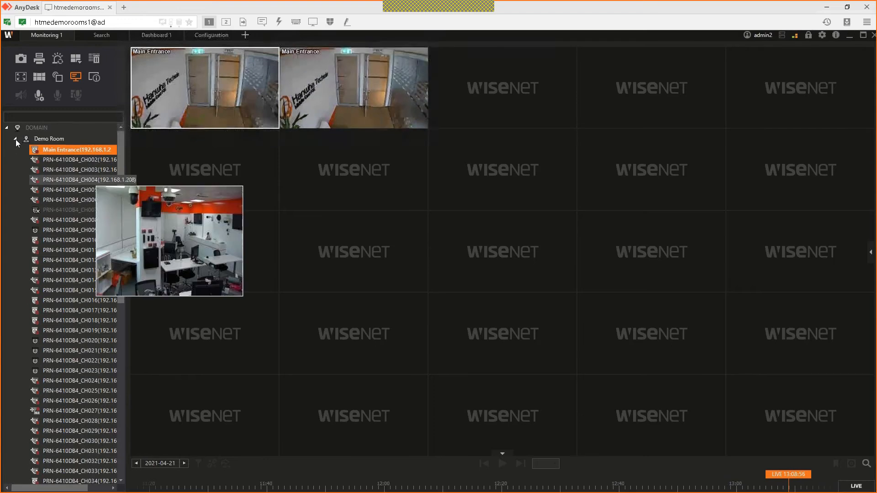
click(15, 139)
click(16, 138)
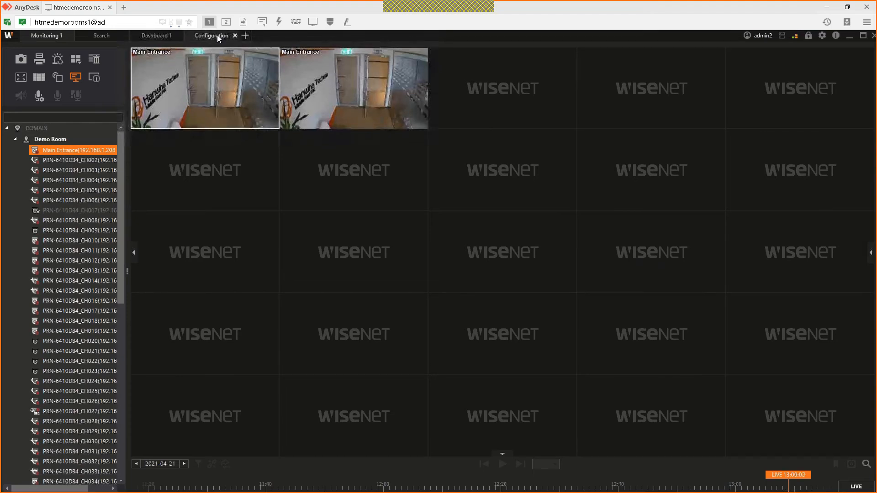
click(218, 35)
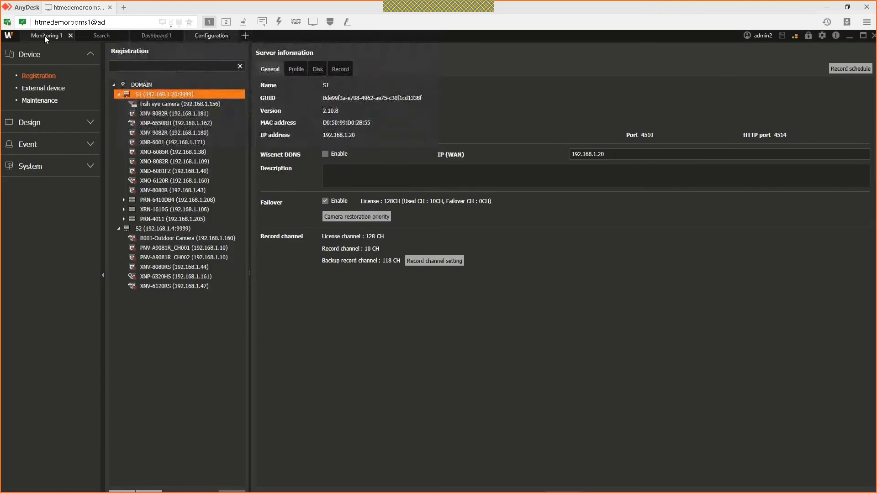
click(45, 35)
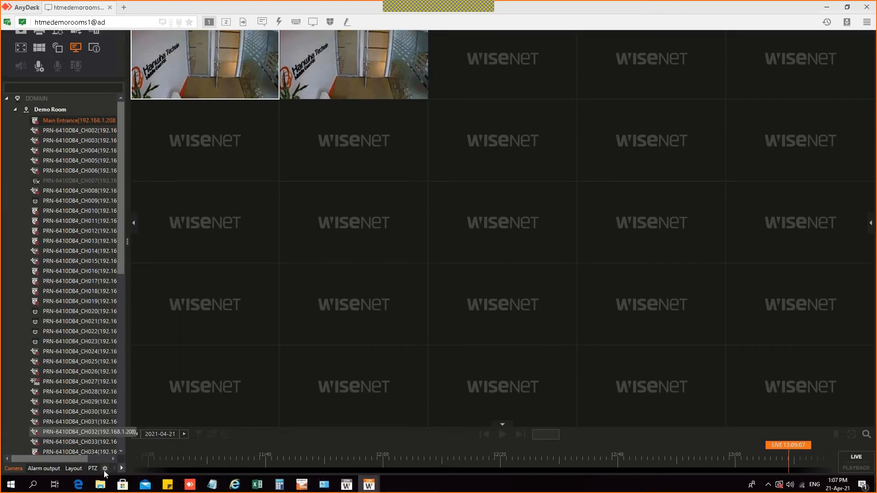
Step: Minimize the current remote session to reach the second PC's SSM Console
mouse_move(100, 483)
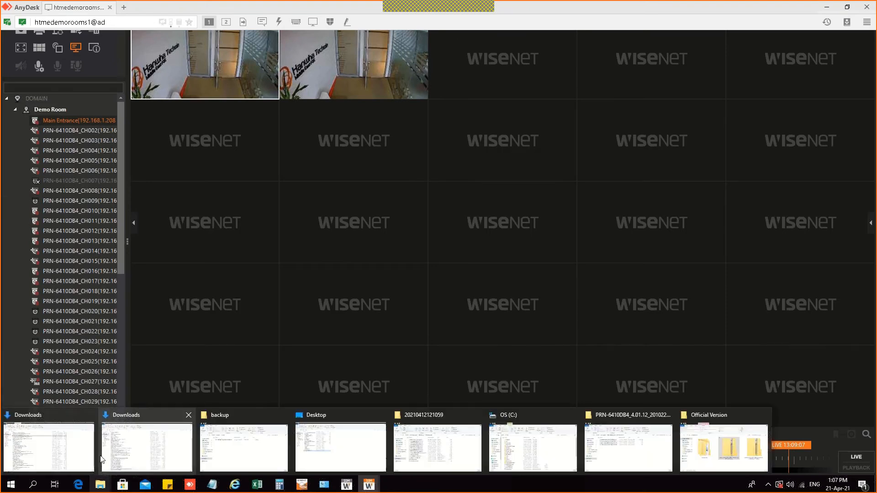
click(101, 458)
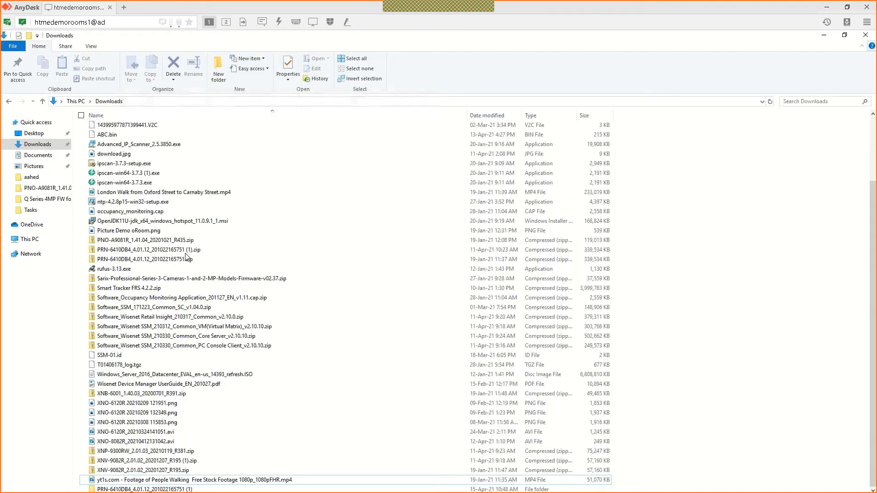
click(824, 35)
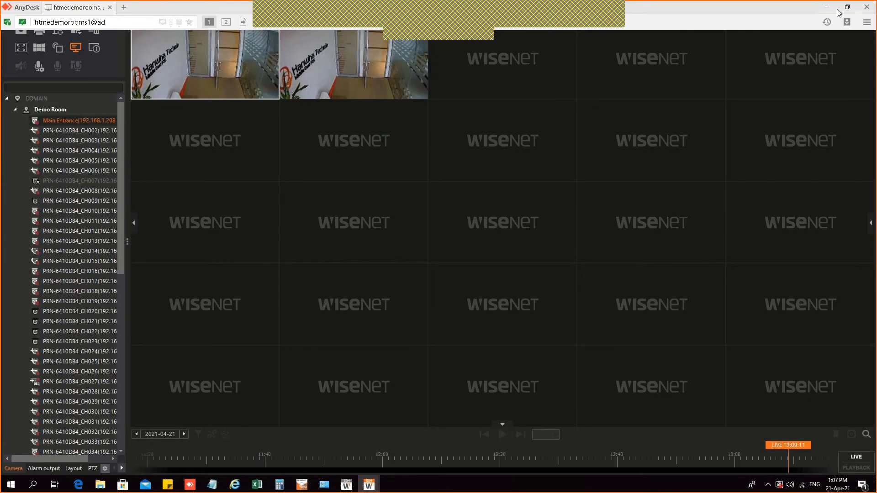
click(830, 9)
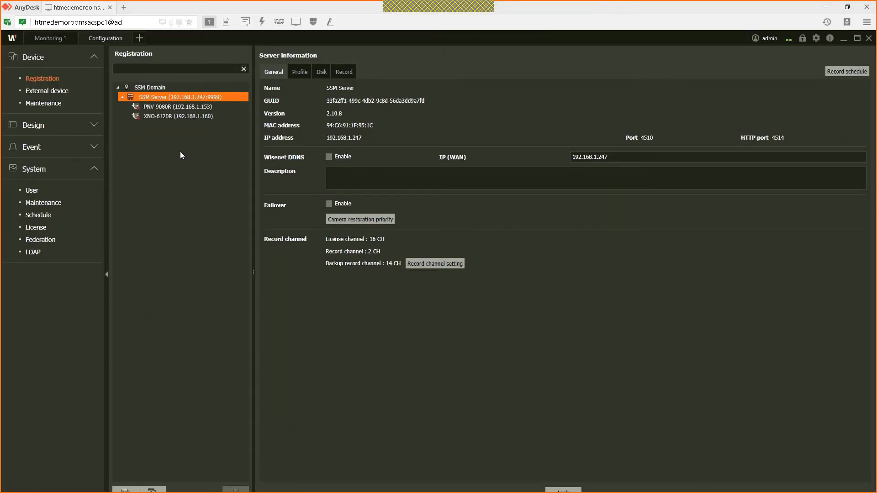
Step: In Register Device, mark the PRN-4011 recorder at 192.168.1.205 instead of XRN-1610G
click(127, 465)
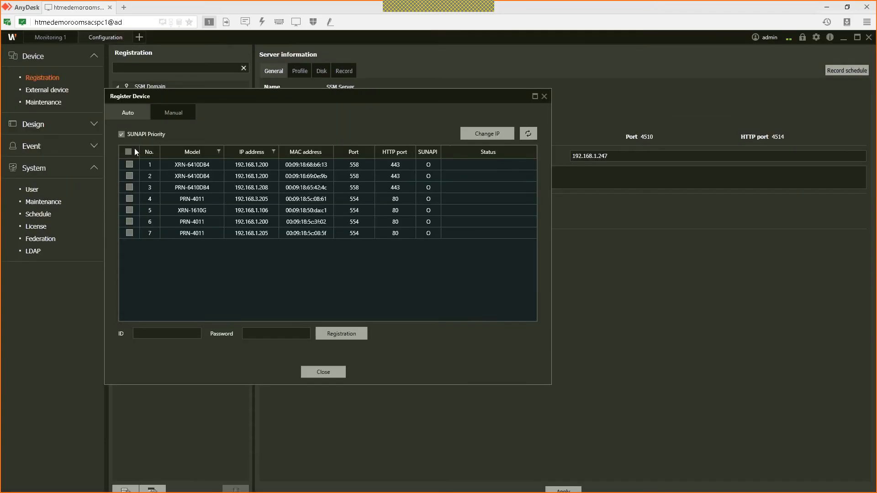
click(130, 207)
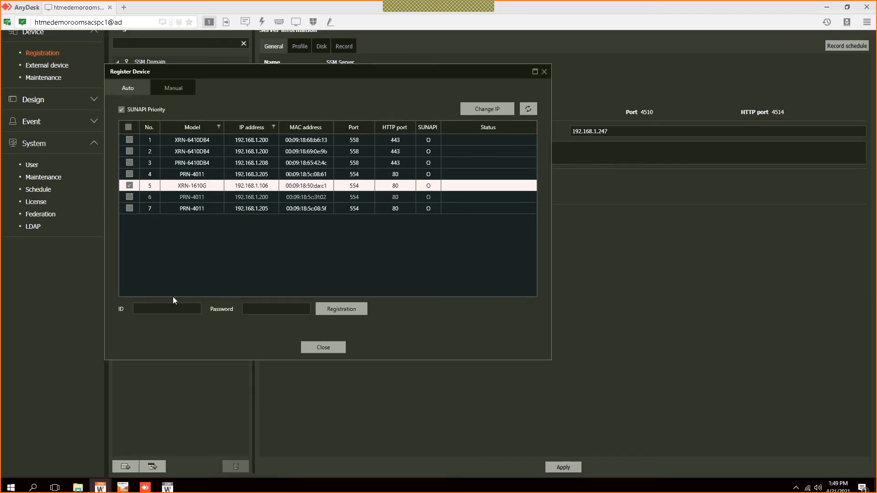
click(152, 331)
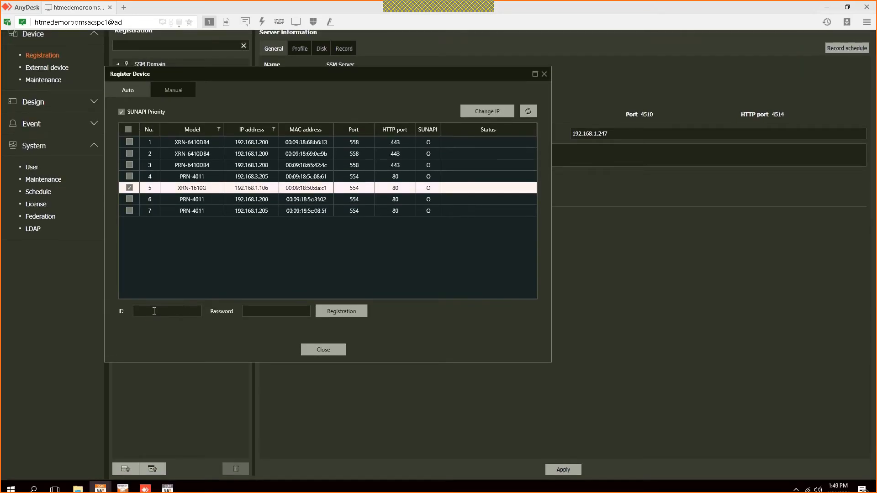
click(130, 209)
click(130, 230)
Step: Enter the device login ID and password, register PRN-4011, and expand its channels
click(183, 331)
text(admin)
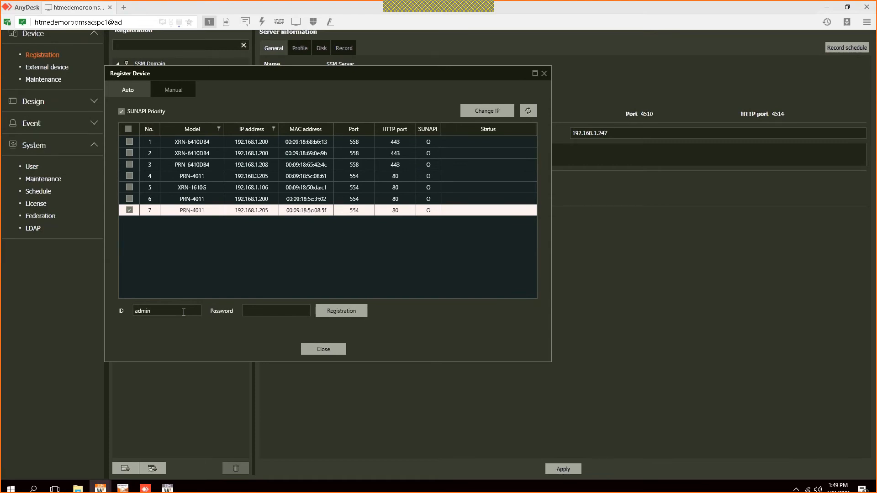
key(Tab)
text(*******)
click(338, 311)
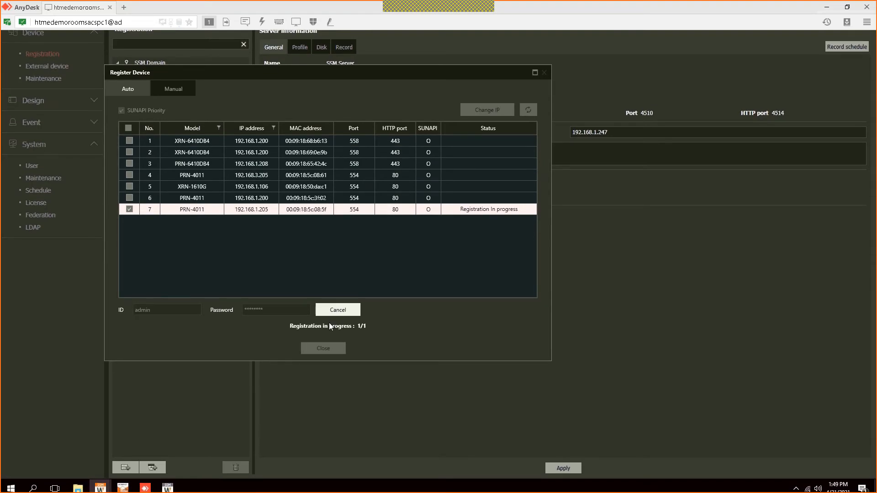
click(323, 349)
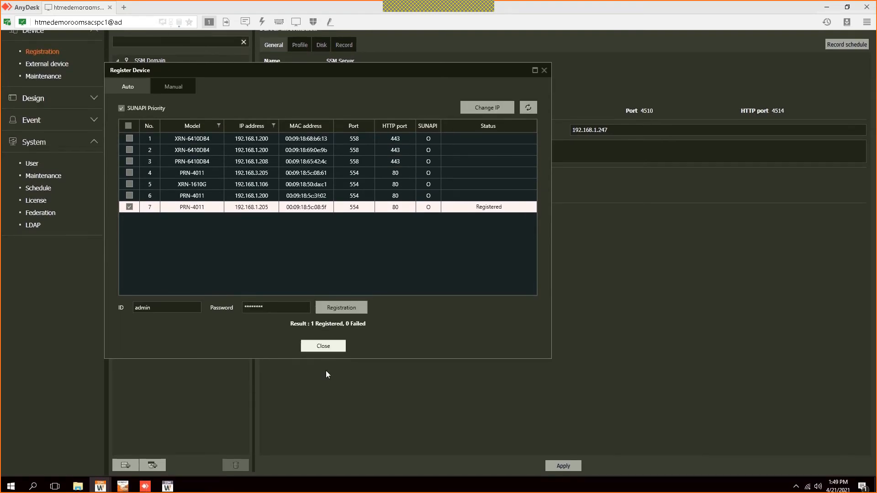
click(128, 126)
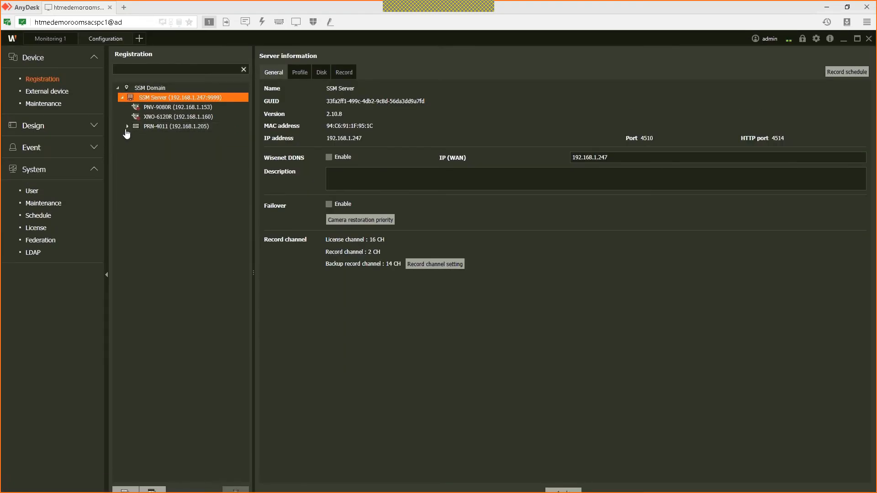
Step: Put PNV-9080R live in the first tile and XNO-6120R in the second tile
click(51, 40)
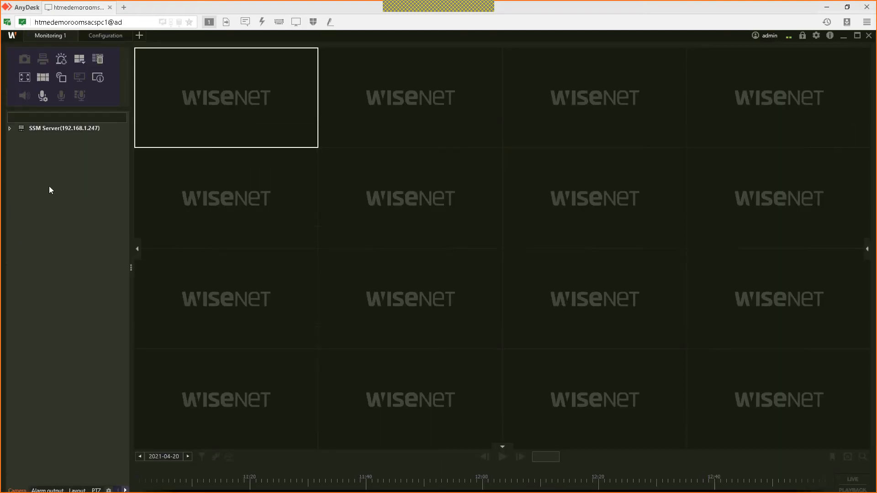
click(11, 132)
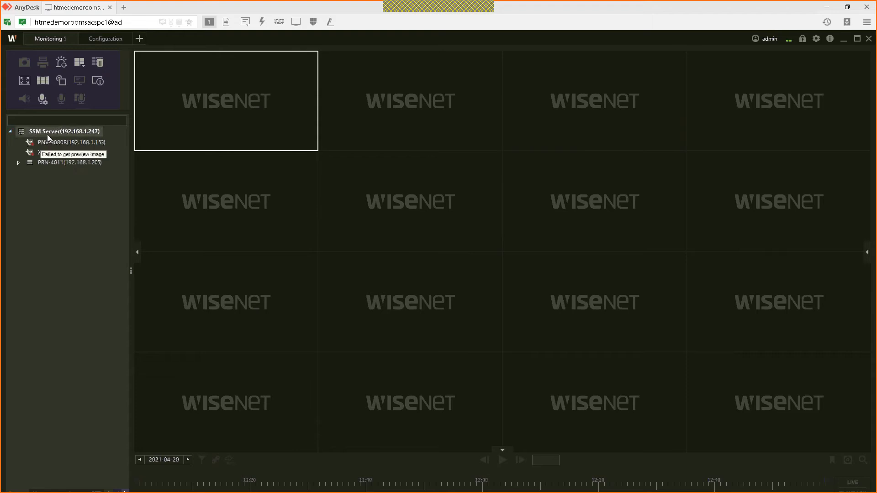
drag(58, 142, 157, 143)
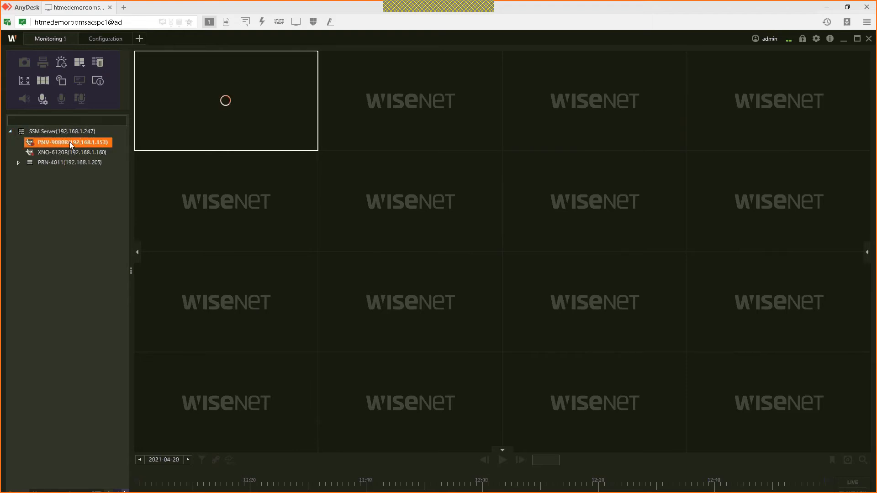
drag(73, 152, 577, 97)
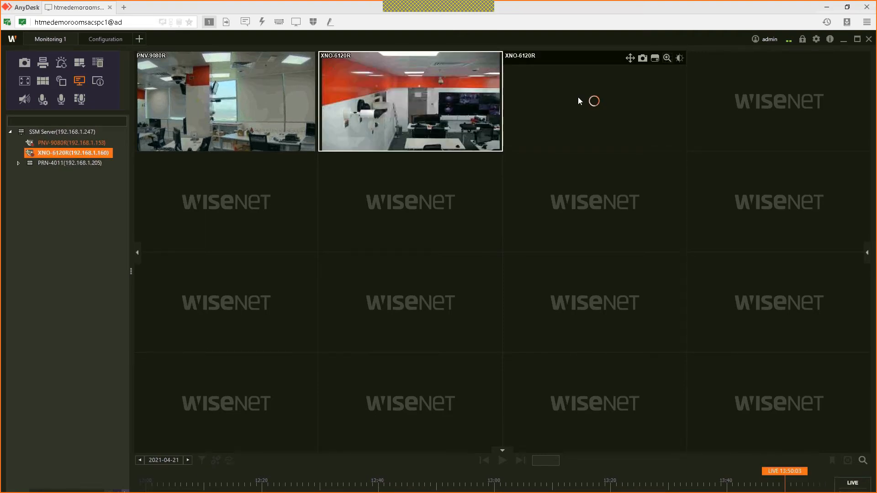
Step: Digitally zoom into the third XNO-6120R tile, then select the middle tile
click(668, 58)
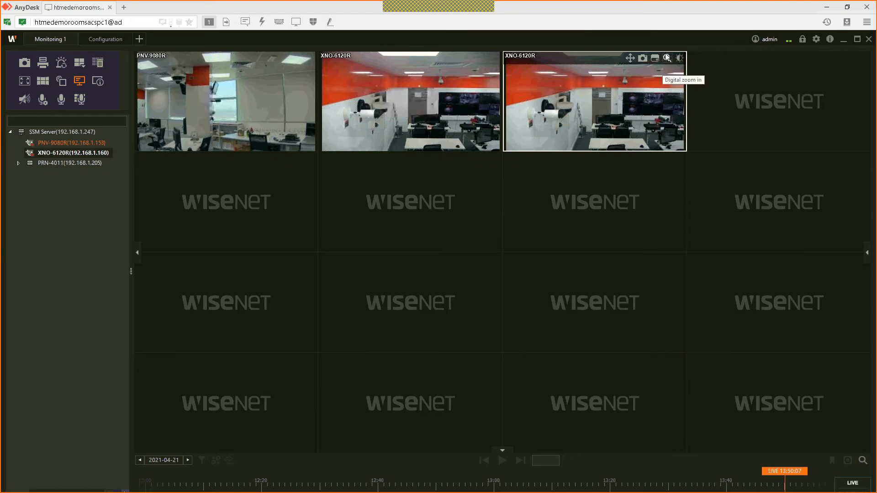
click(667, 58)
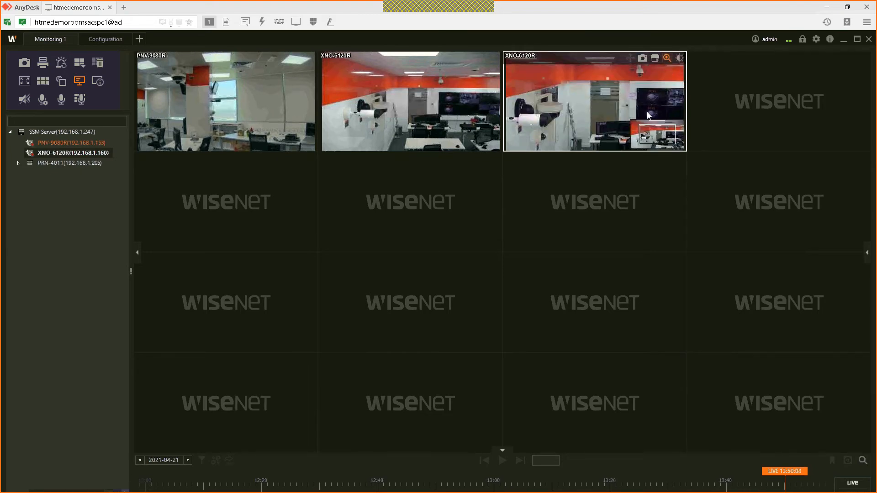
scroll(642, 119, down, 3)
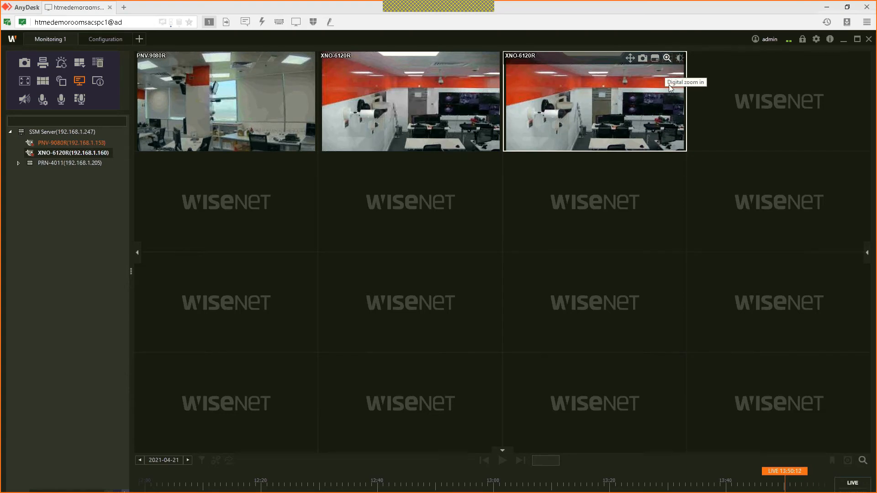
scroll(668, 87, up, 2)
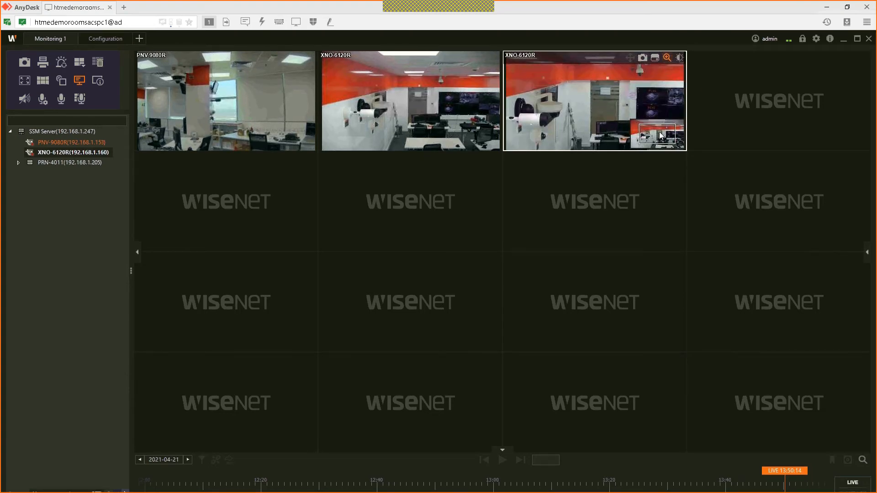
scroll(659, 131, up, 2)
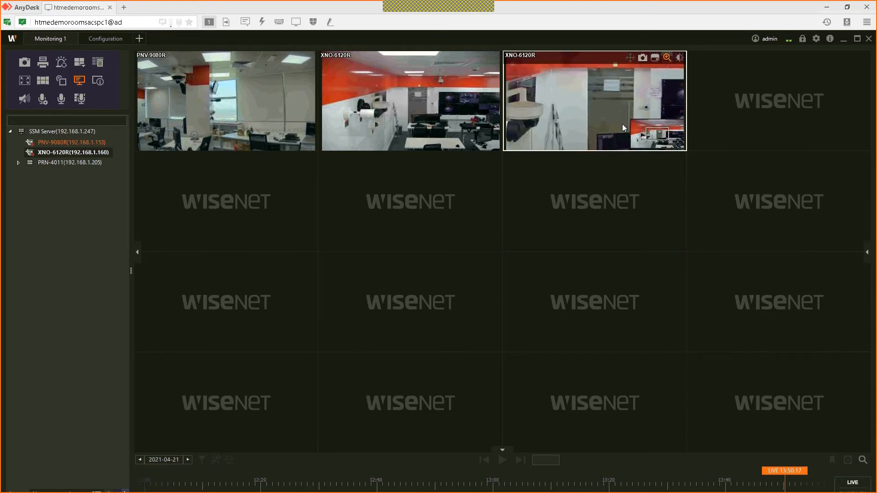
click(421, 94)
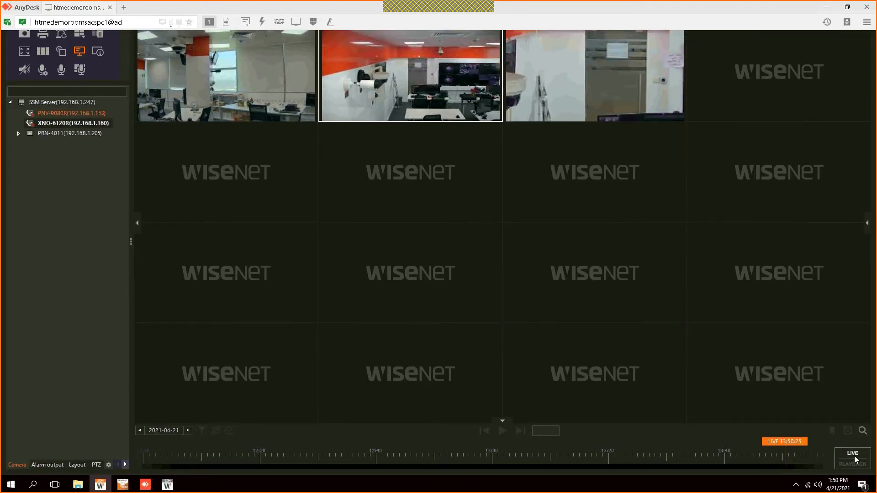
Step: Switch the viewer to playback of the 2021-04-21 recordings and show the export options
click(855, 460)
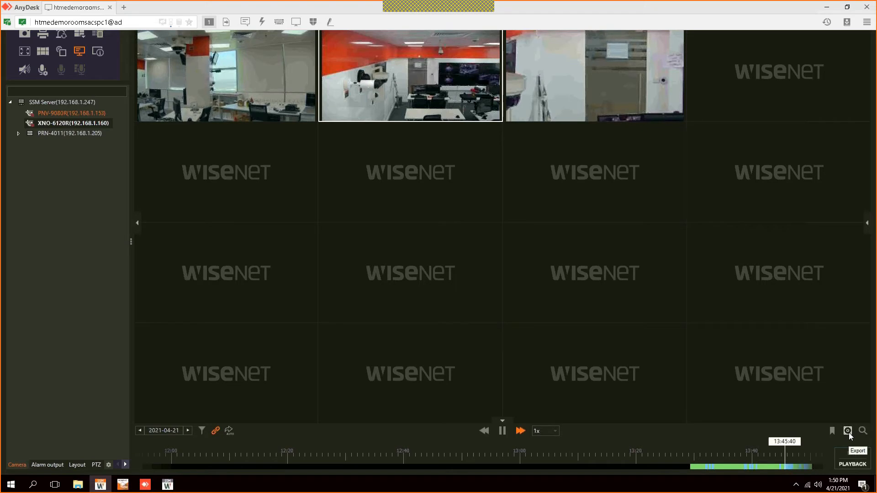
click(849, 433)
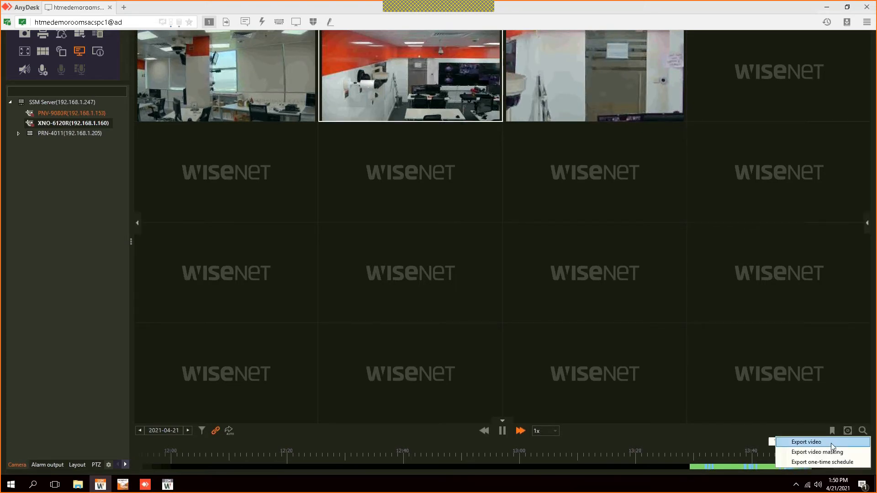
click(832, 443)
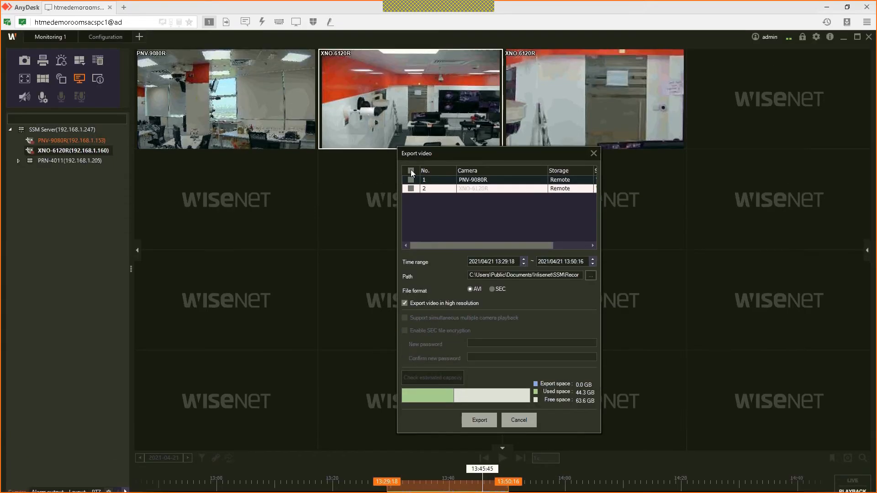
click(410, 170)
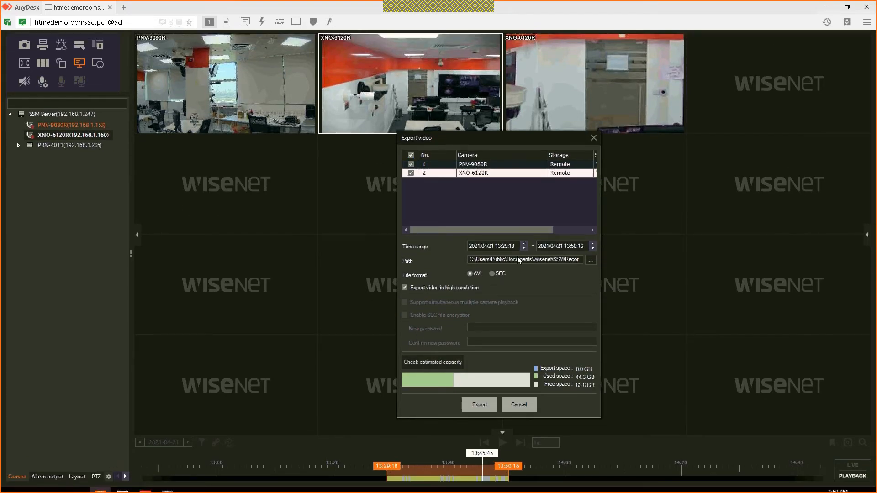
triple_click(524, 248)
drag(388, 453, 498, 456)
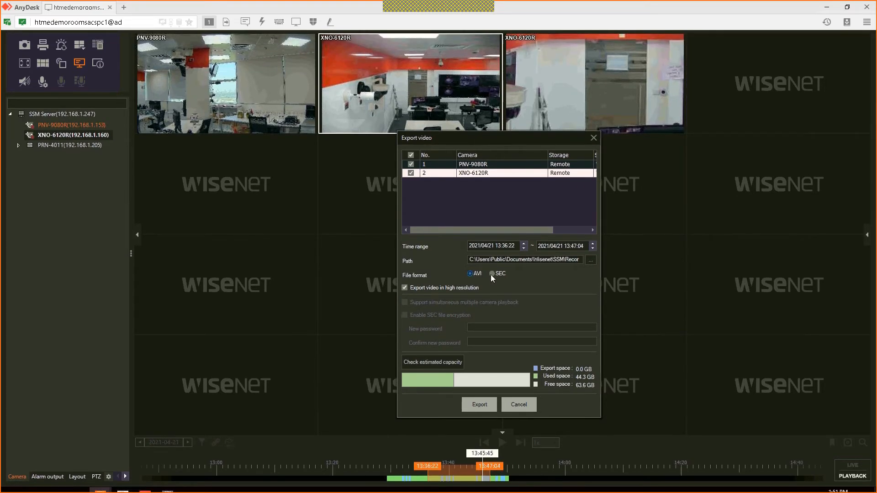
click(493, 273)
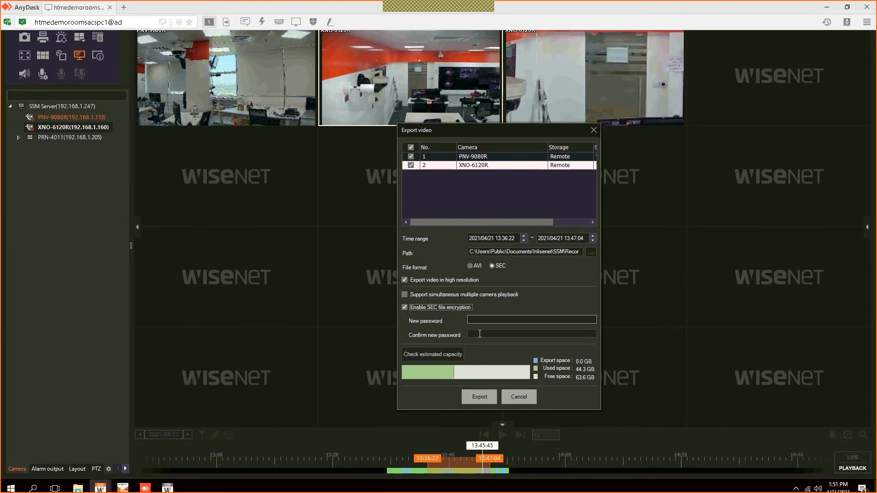
click(479, 334)
click(451, 351)
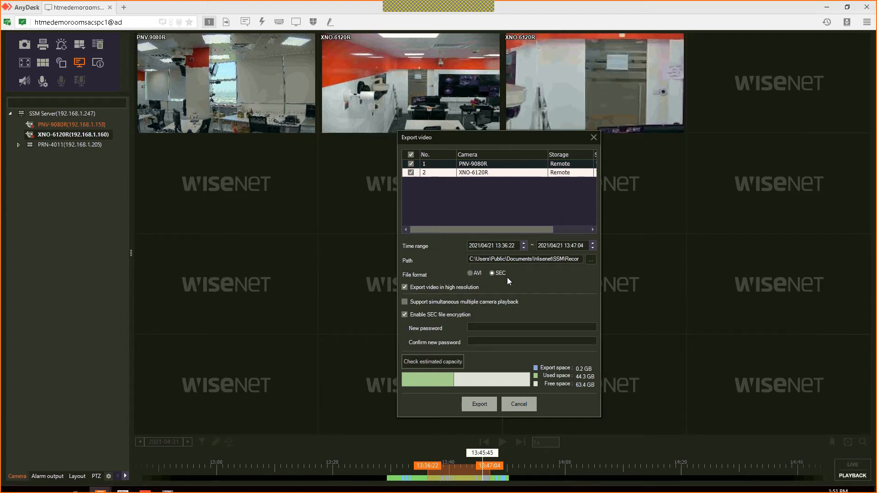
click(470, 274)
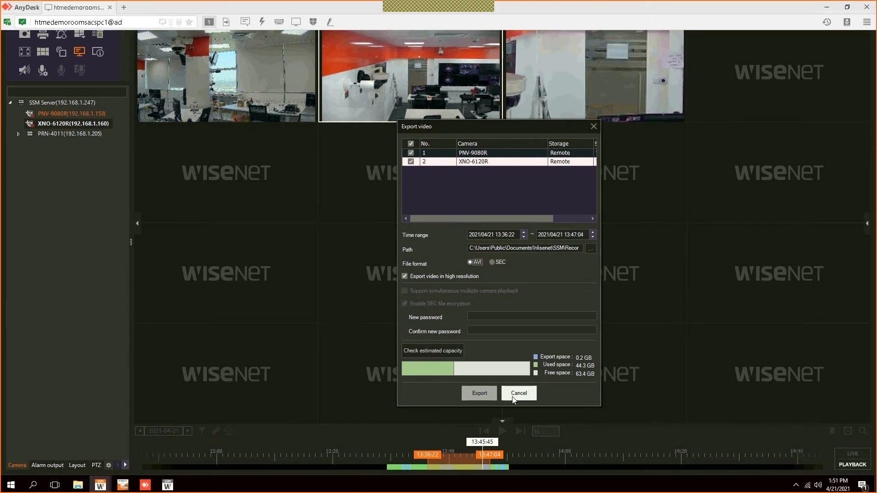
click(513, 395)
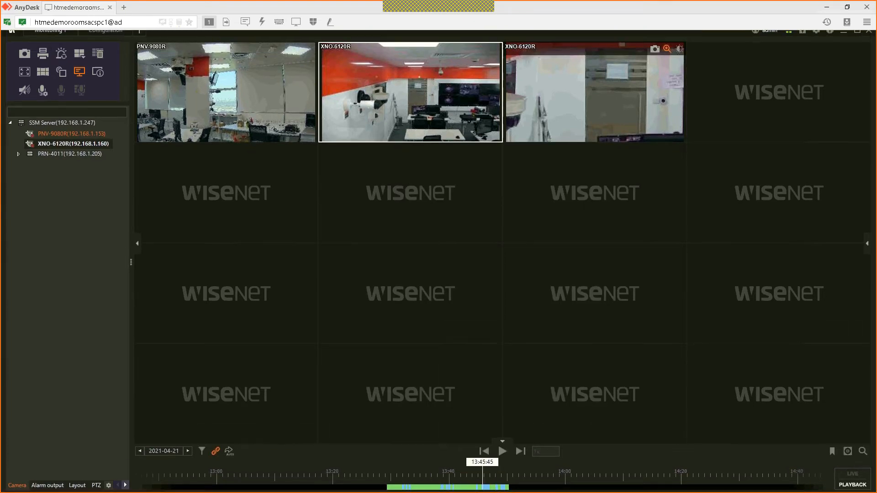
Step: Split the grid into the large 132-tile layout, with the three cameras in the first tiles
click(79, 66)
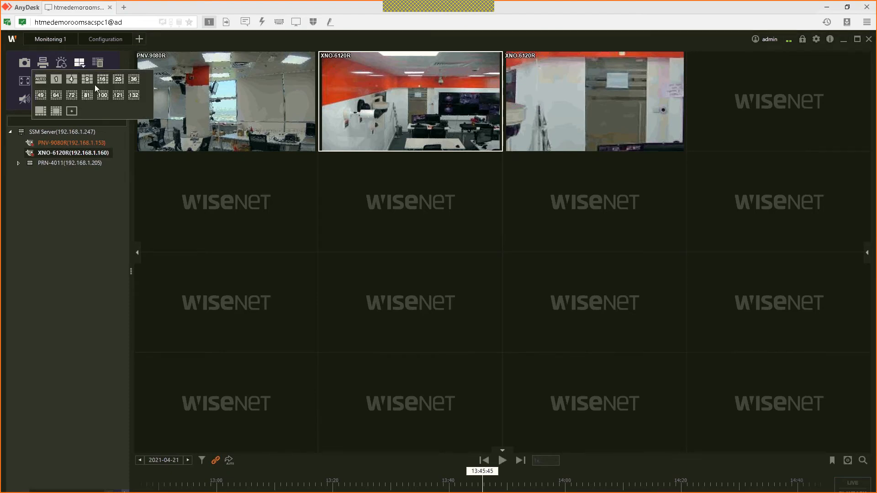
click(122, 79)
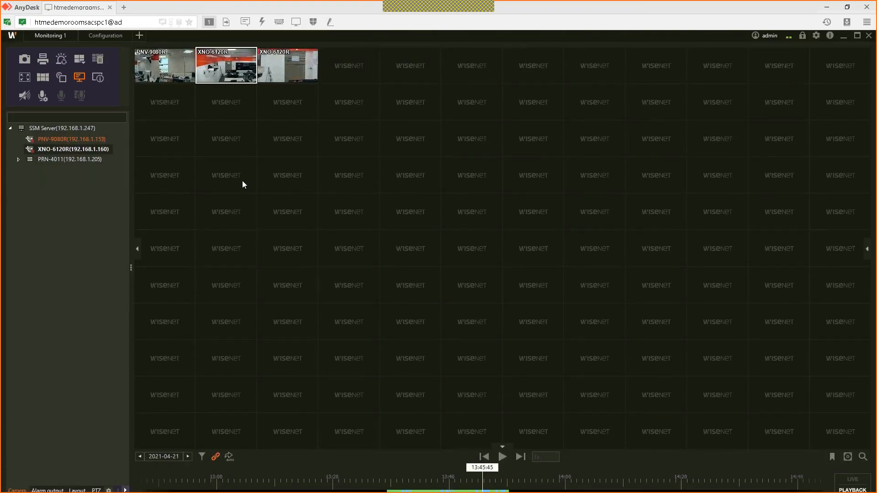
click(81, 64)
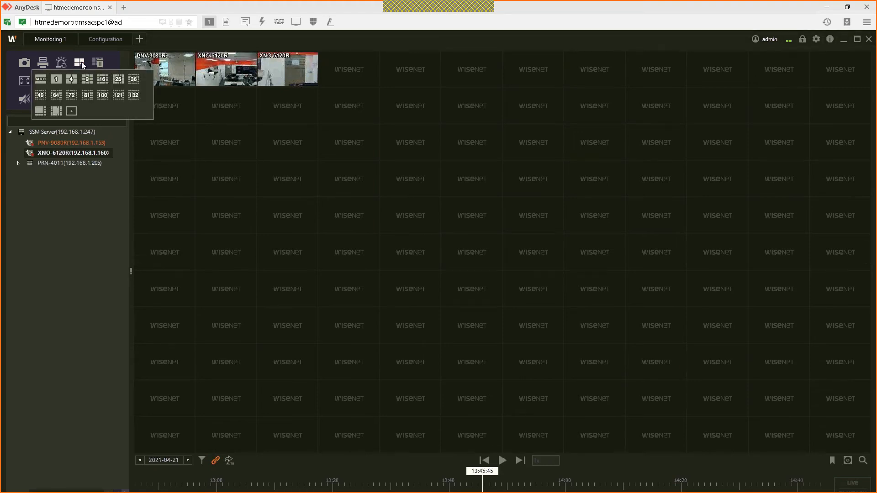
Step: Create and save a custom 9×4 layout pattern 'aaa' with two merged large cells
click(74, 110)
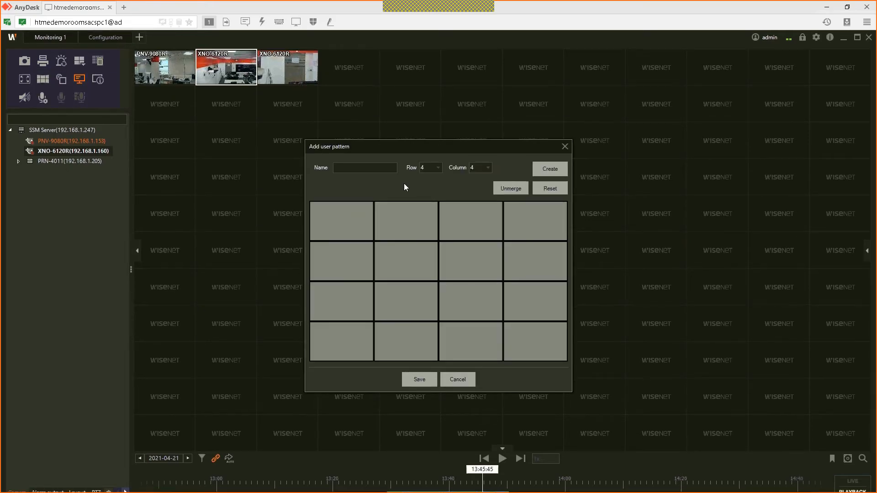
click(437, 169)
click(428, 214)
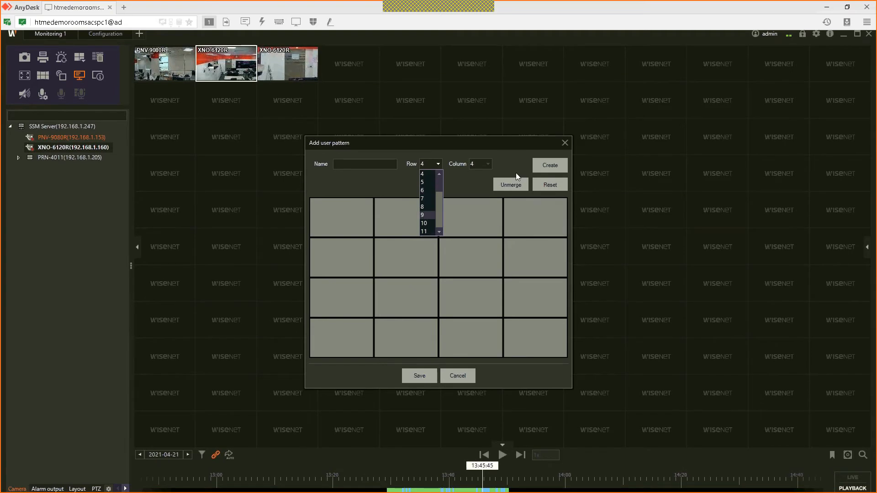
click(550, 166)
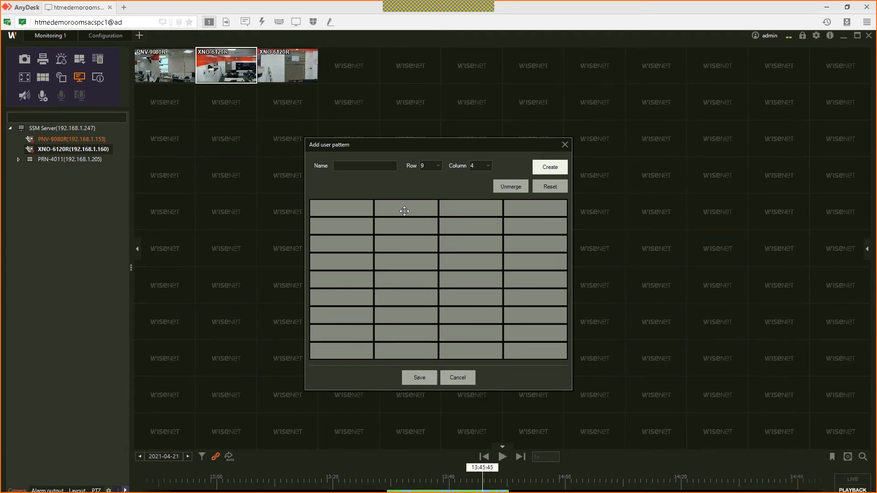
drag(404, 211, 466, 242)
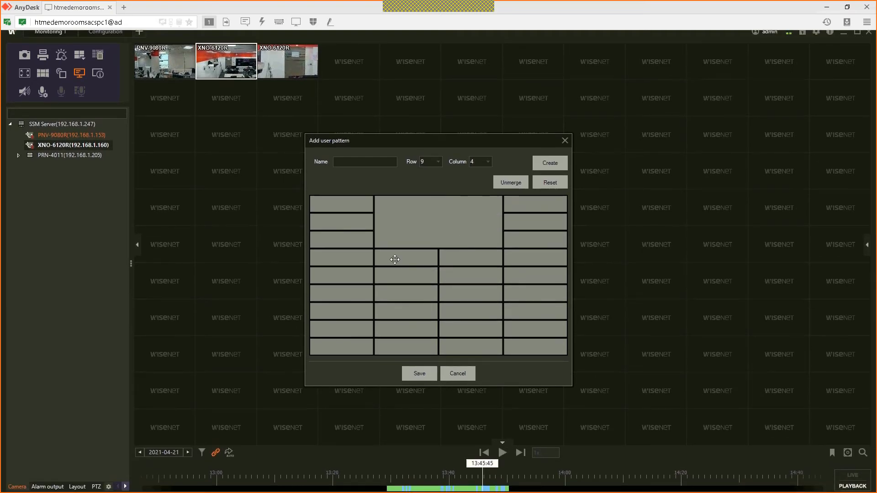
drag(463, 290, 370, 187)
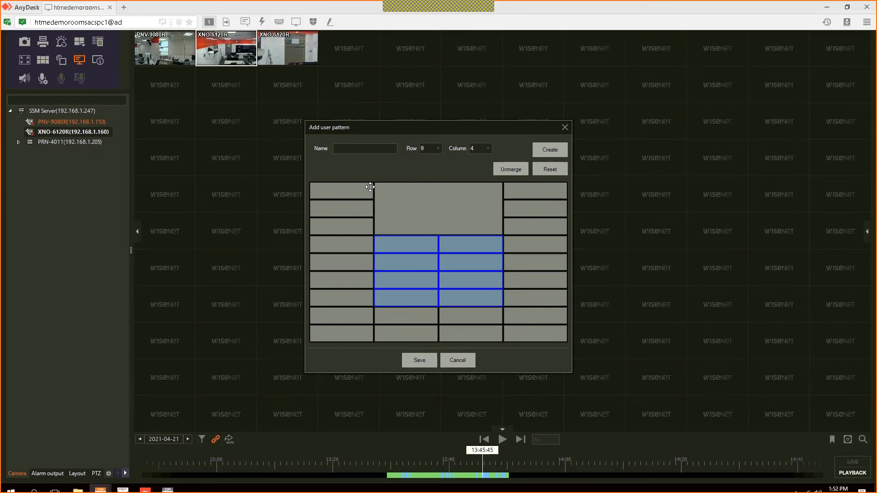
click(359, 147)
text(a)
text(aa)
click(421, 352)
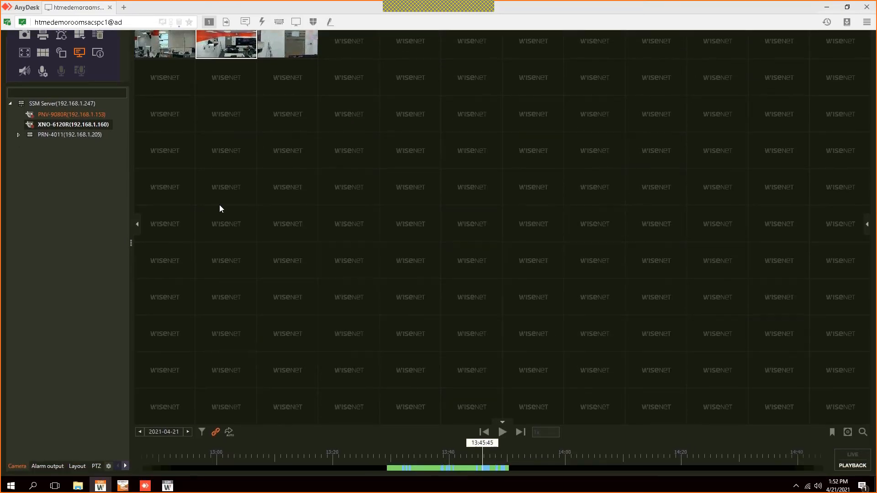
Step: Apply the saved 'aaa' layout to the playback grid and open the Configuration pages
click(79, 61)
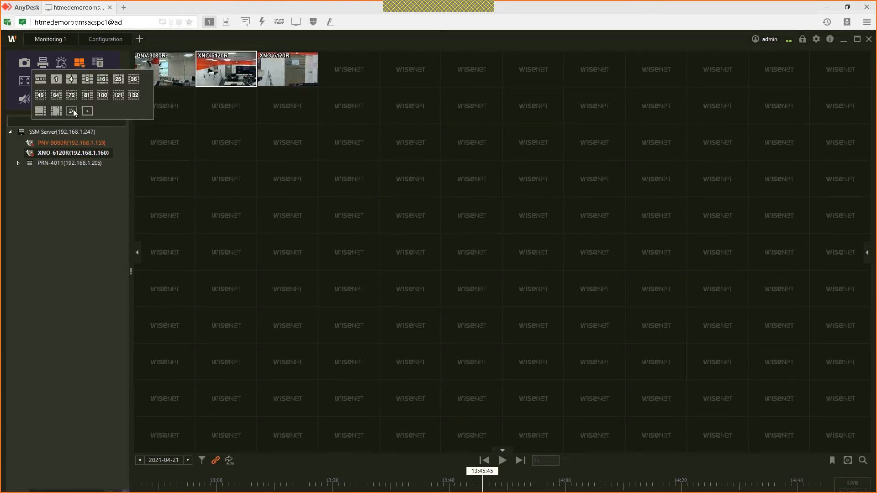
click(72, 111)
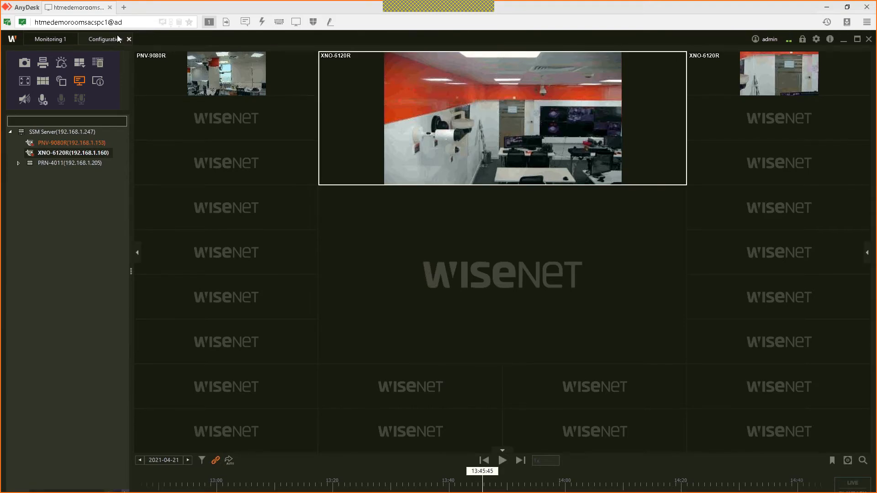
click(118, 36)
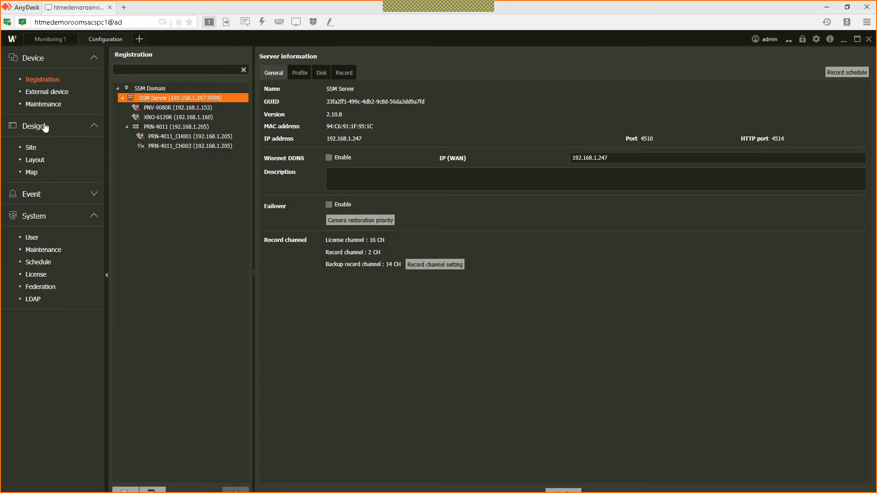
Step: Create two new layouts, Layout1 and Layout2, under SSM Domain
click(40, 164)
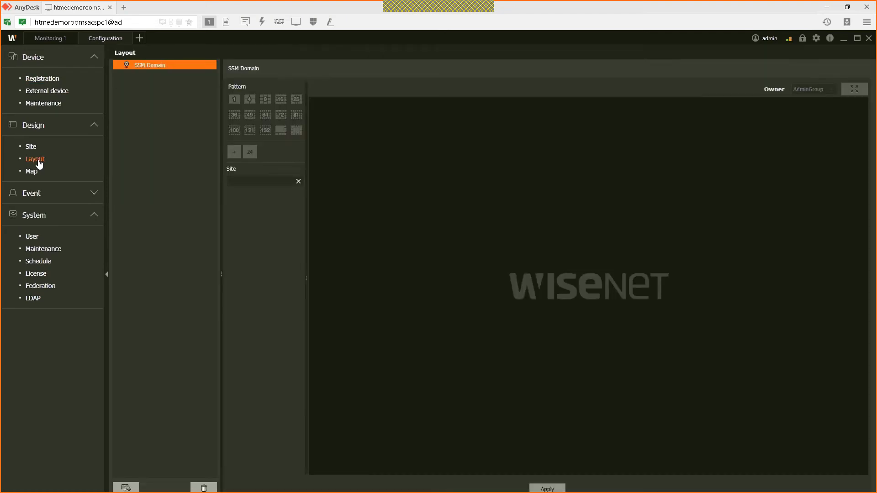
click(127, 460)
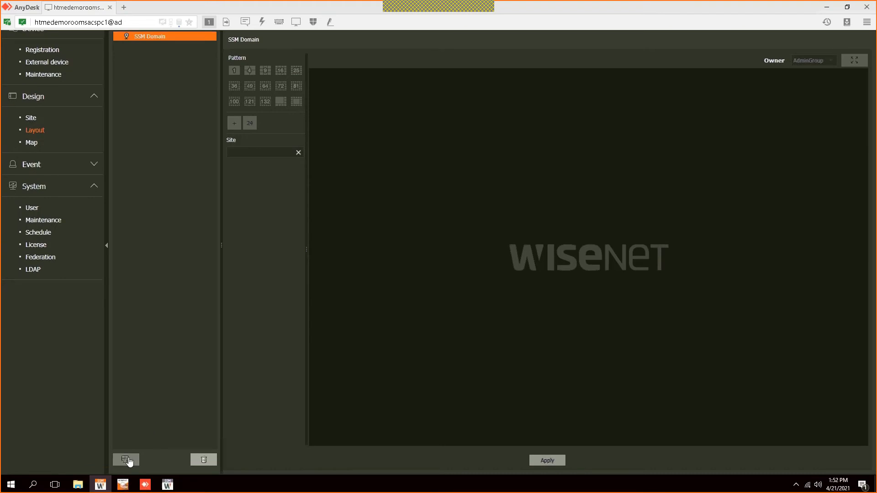
click(126, 460)
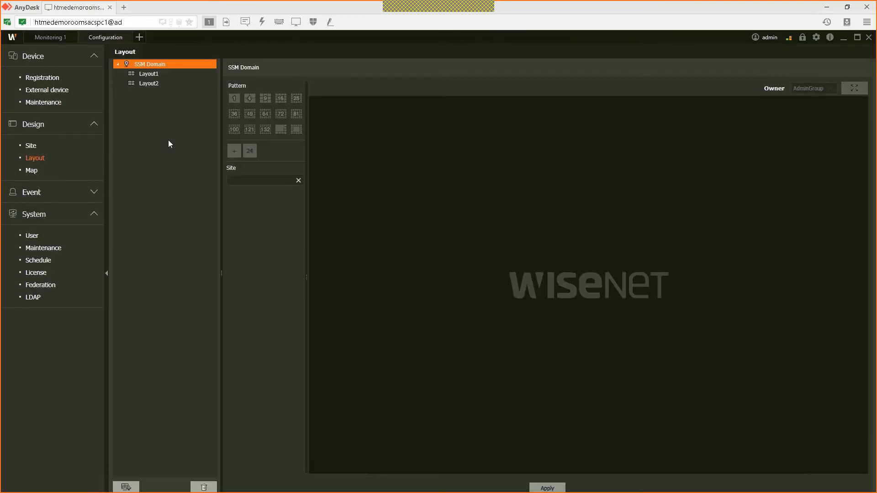
Step: Give Layout1 a four-tile grid with PNV-9080R and XNO-6120R, and apply it
click(149, 76)
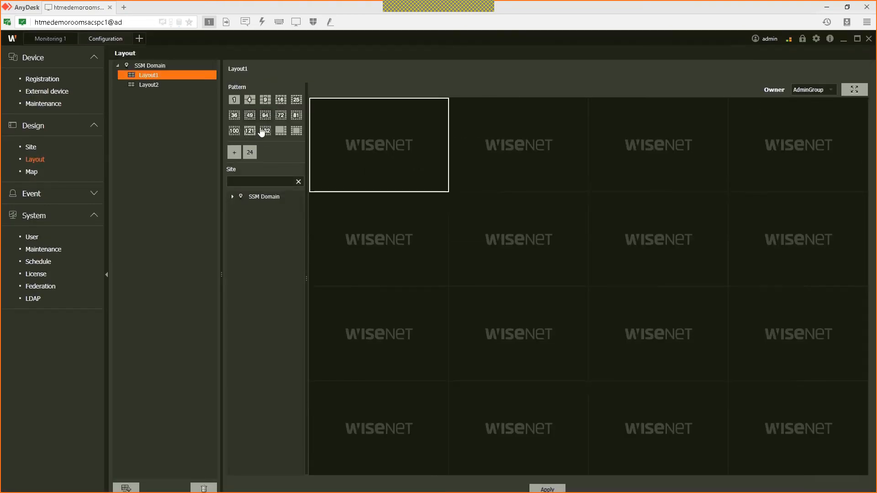
click(250, 103)
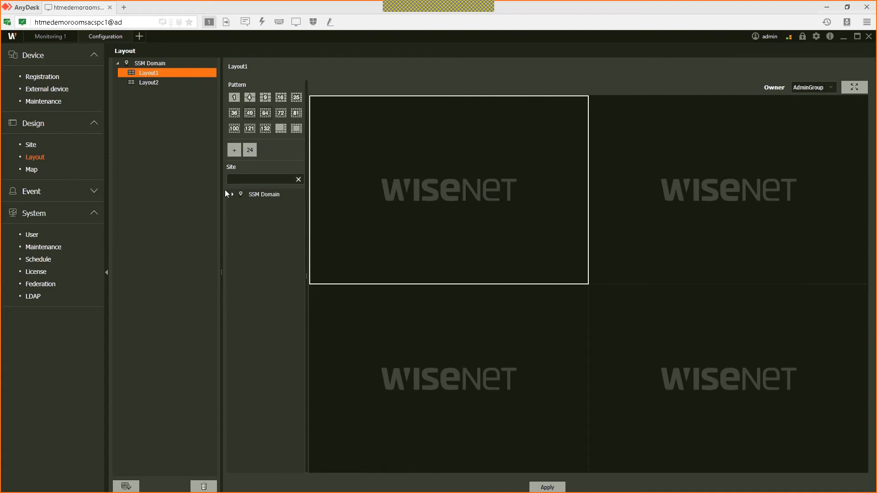
click(233, 194)
click(236, 203)
double_click(277, 211)
click(275, 218)
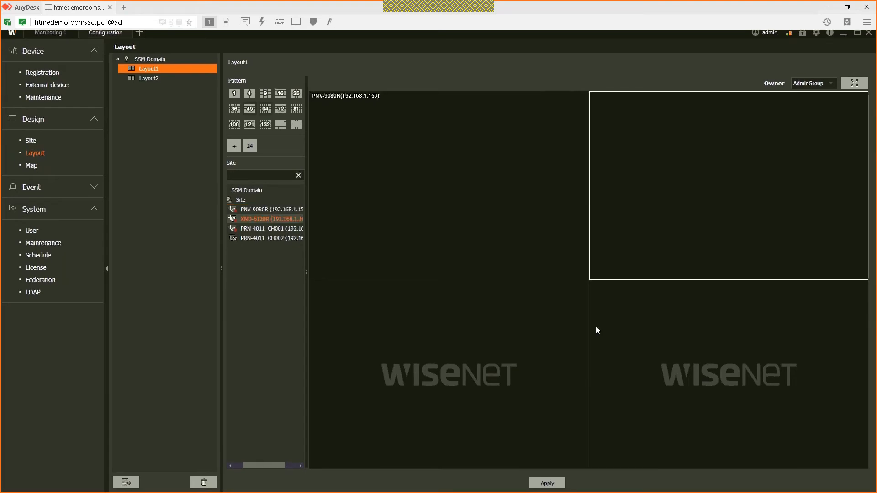
click(545, 459)
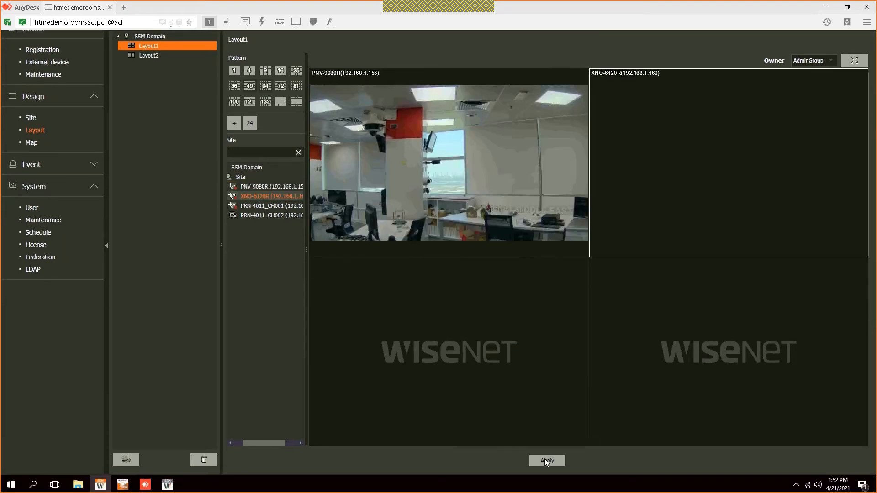
click(546, 461)
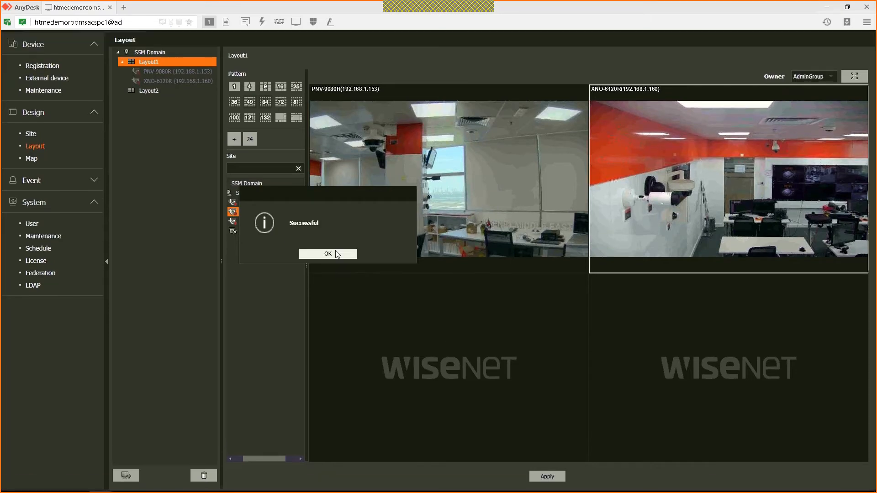
click(336, 253)
Step: Put PRN-4011_CH001 in Layout2's single tile, apply it, and return to Monitoring 1
click(150, 103)
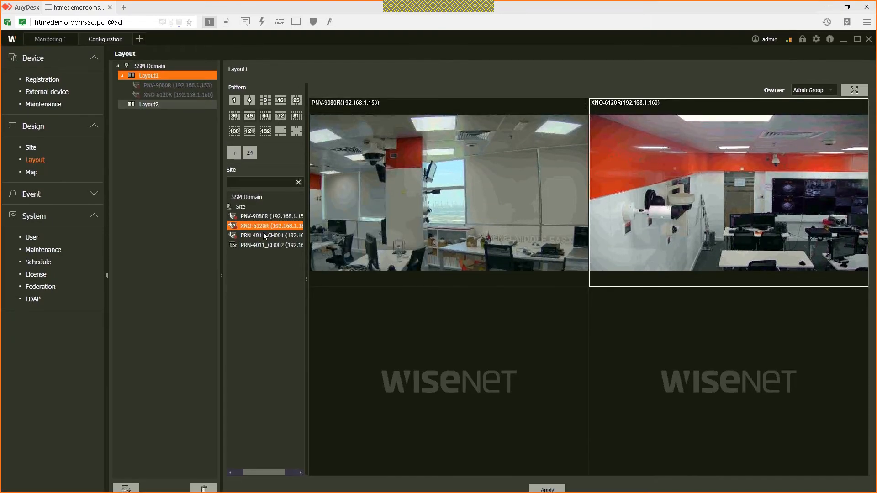
click(233, 194)
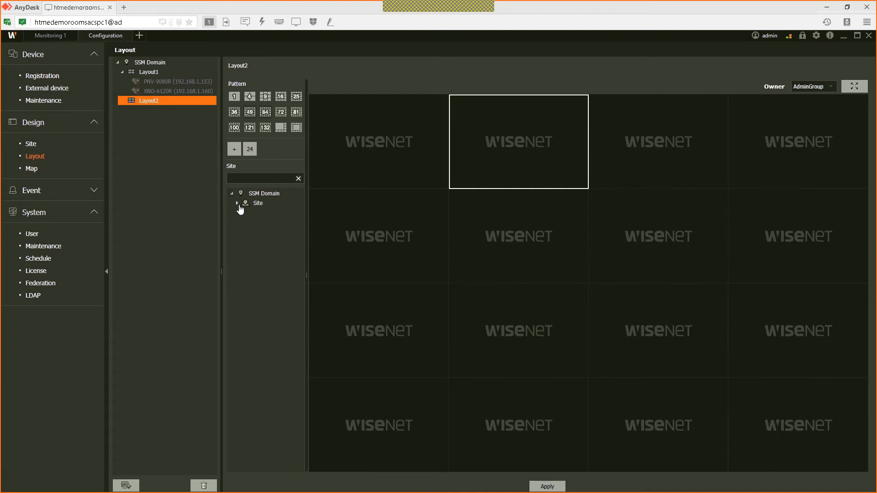
click(240, 204)
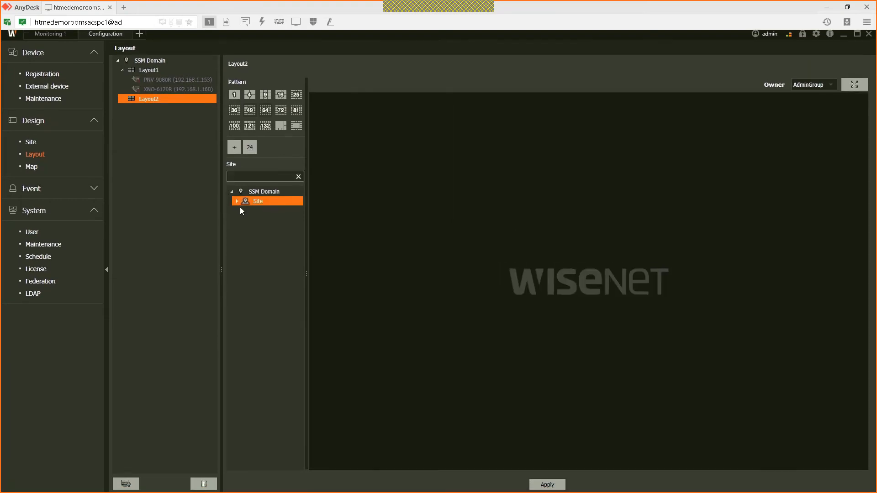
double_click(241, 205)
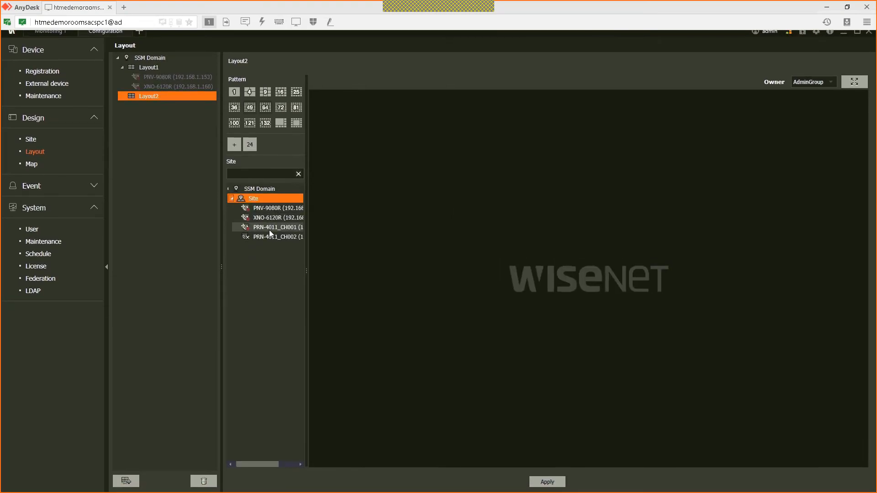
double_click(269, 229)
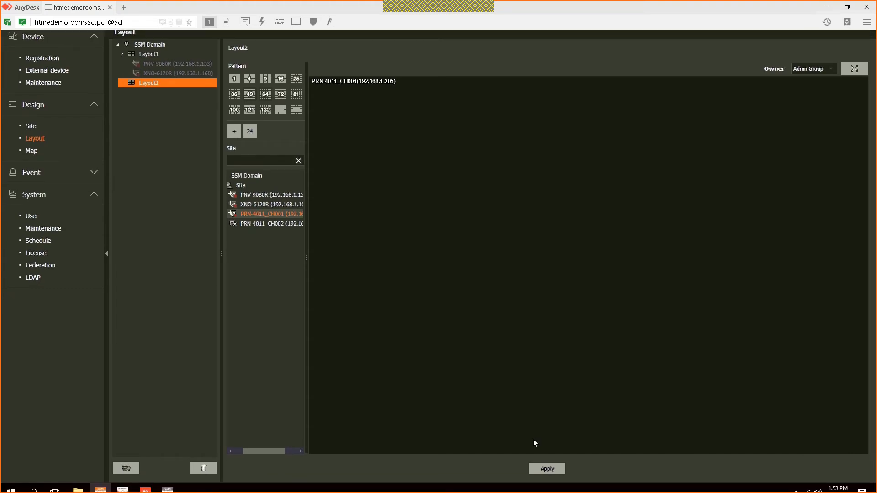
click(546, 461)
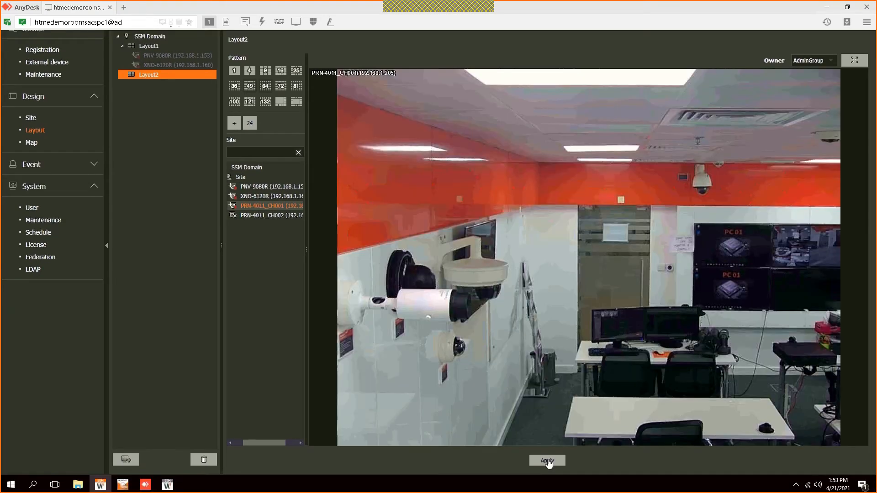
click(493, 295)
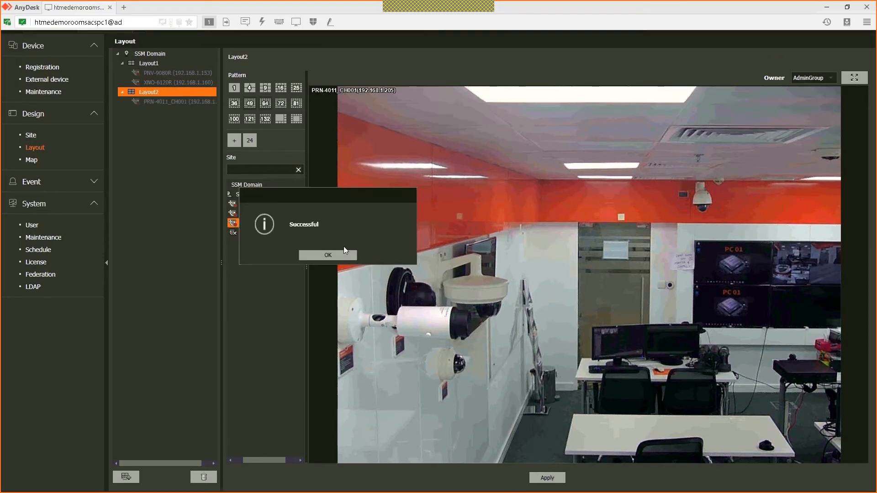
click(342, 254)
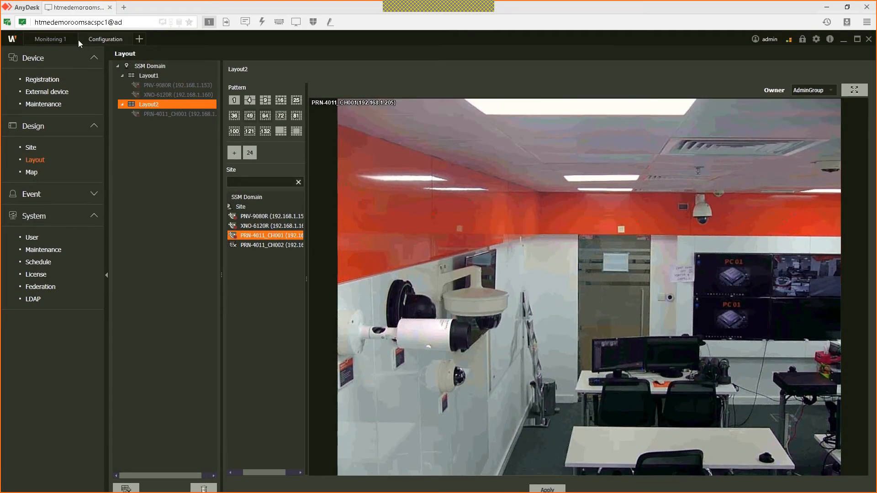
click(50, 39)
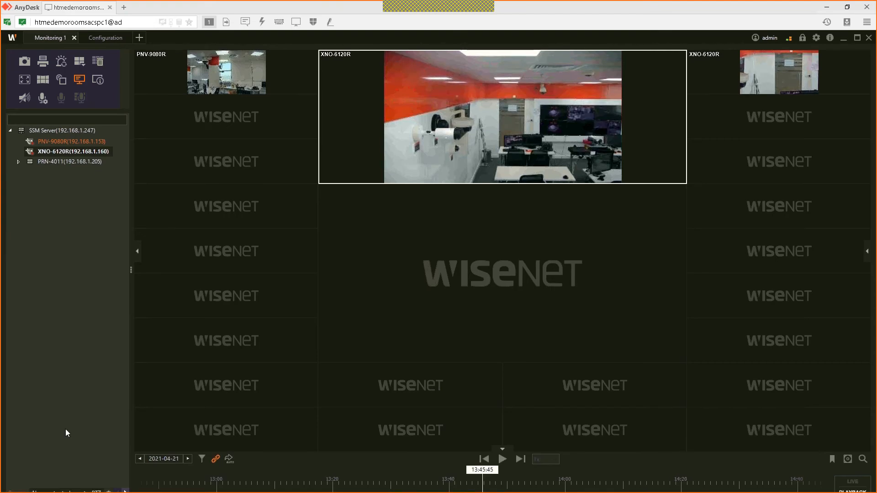
Step: From the shared layouts, show Layout1, then Layout2 with PRN-4011_CH001 filling Monitoring 1
click(77, 465)
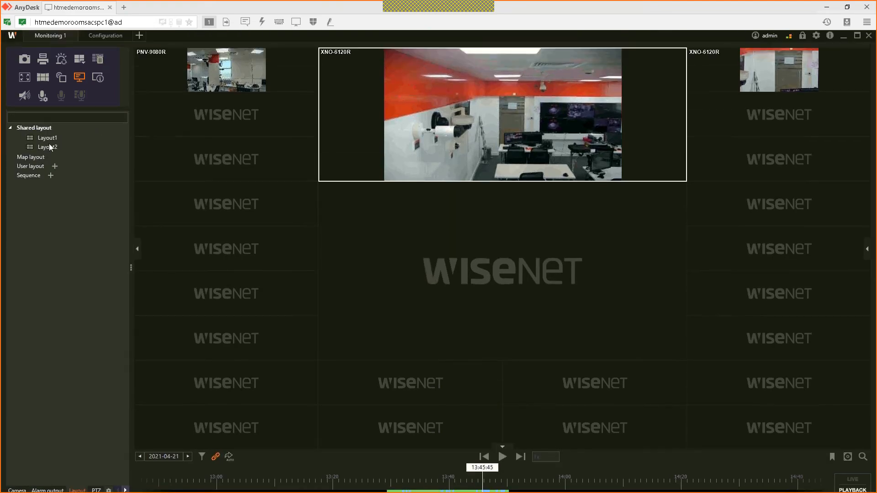
double_click(46, 143)
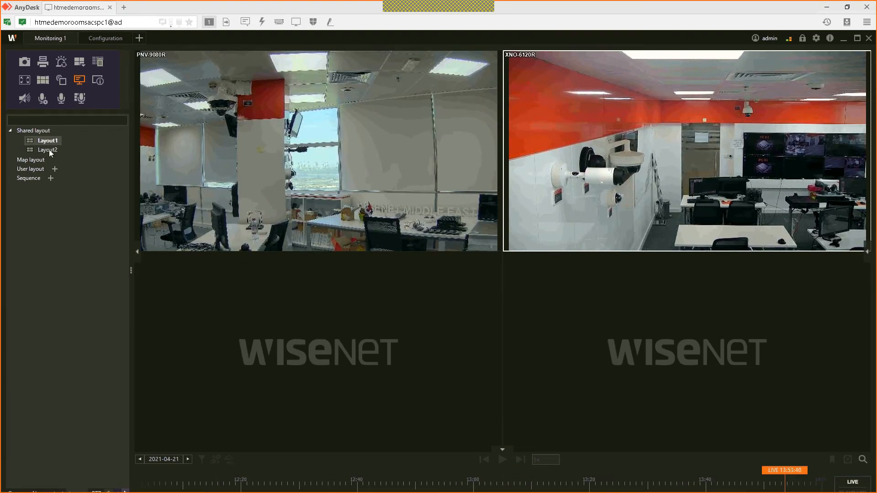
double_click(48, 150)
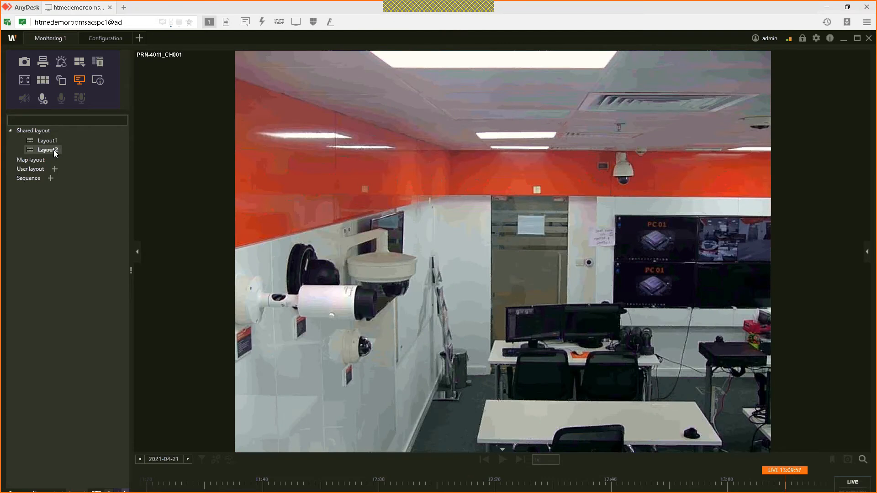
Step: Create and save the ALL CAMERAS sequence cycling Layout1 and Layout2 with a 10 s dwell time
click(50, 178)
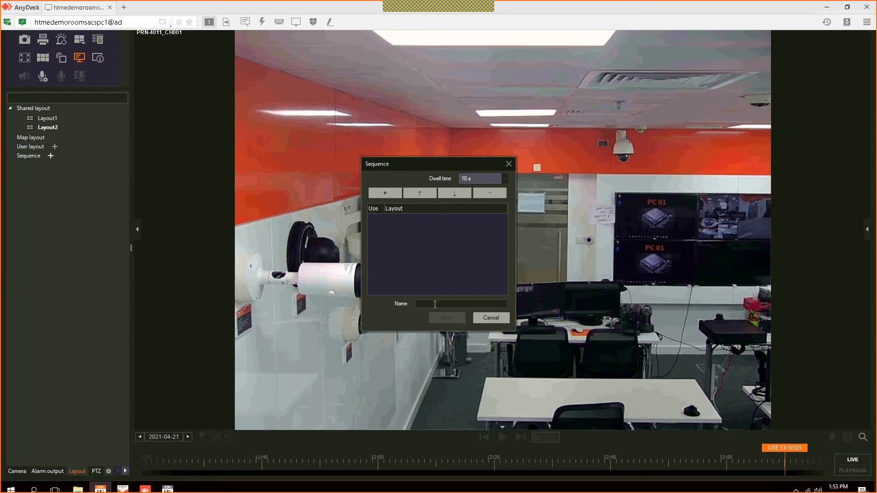
click(435, 305)
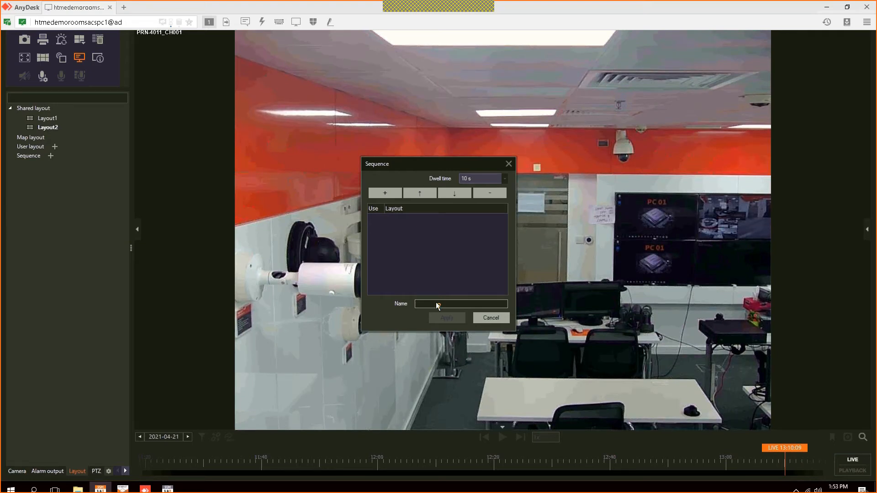
text(ALL CAMERAS)
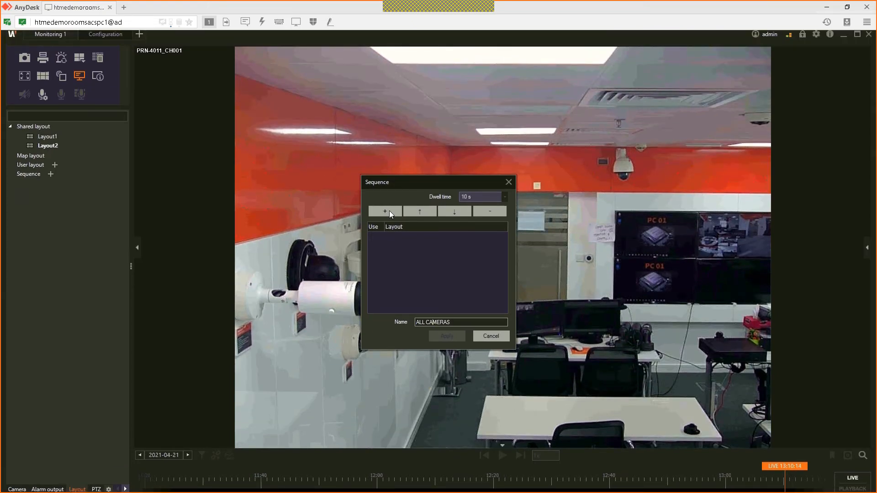
click(389, 212)
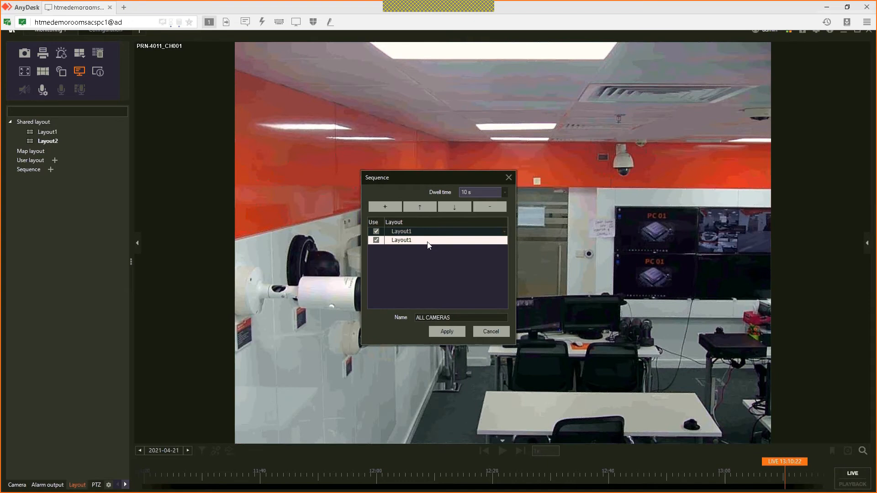
click(505, 241)
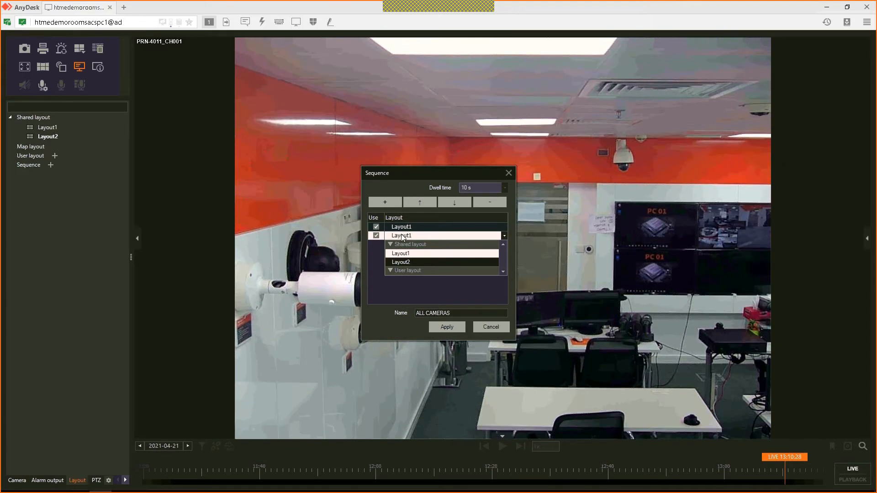
click(463, 202)
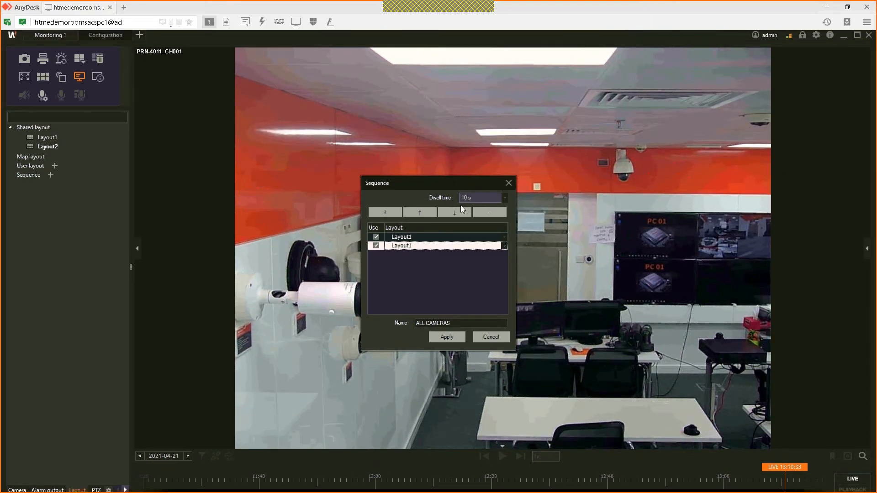
click(505, 240)
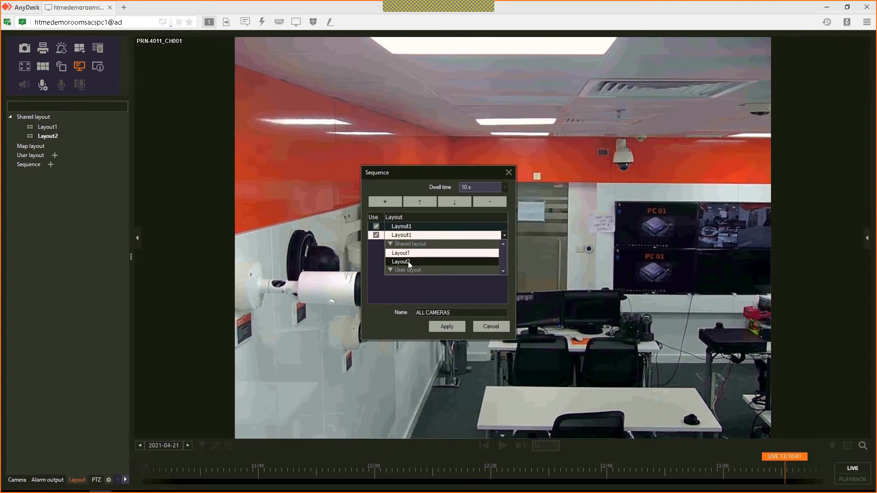
click(409, 262)
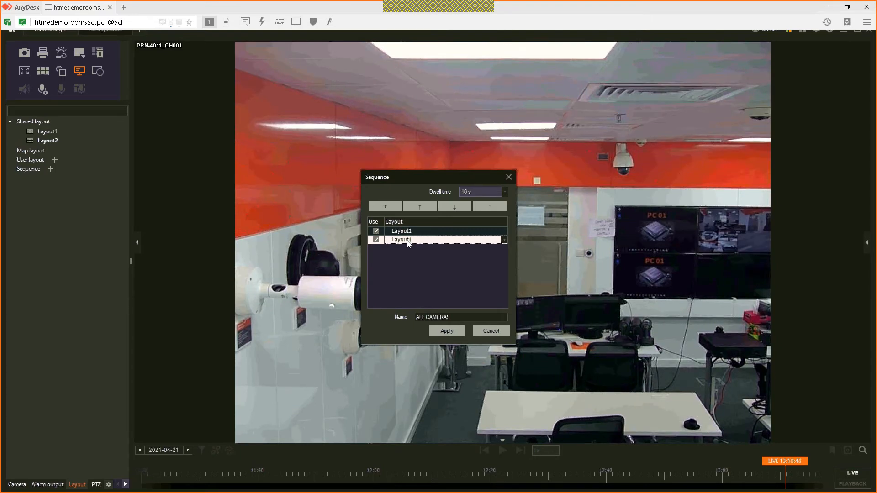
click(407, 240)
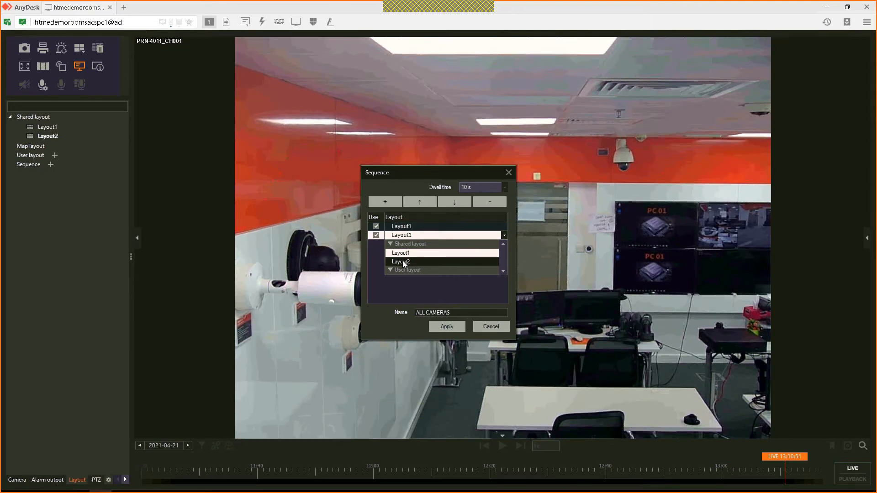
click(404, 261)
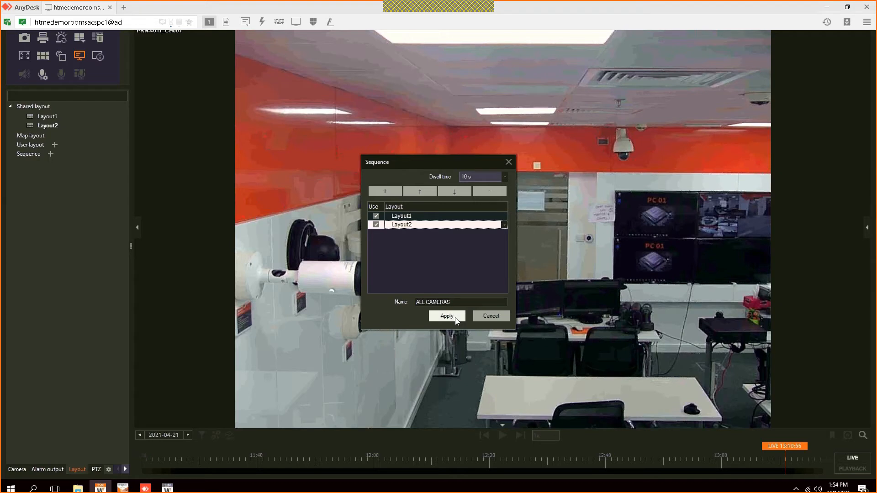
click(448, 316)
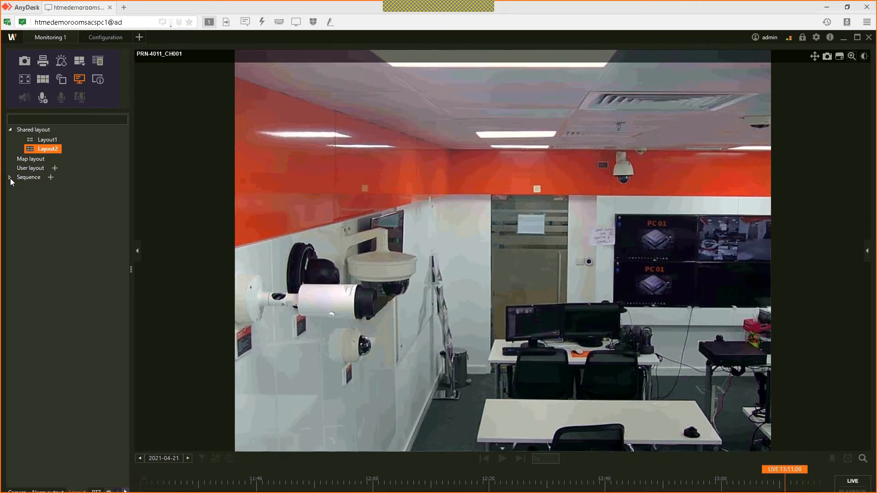
Step: Start playing the ALL CAMERAS sequence from the Sequence list
click(10, 178)
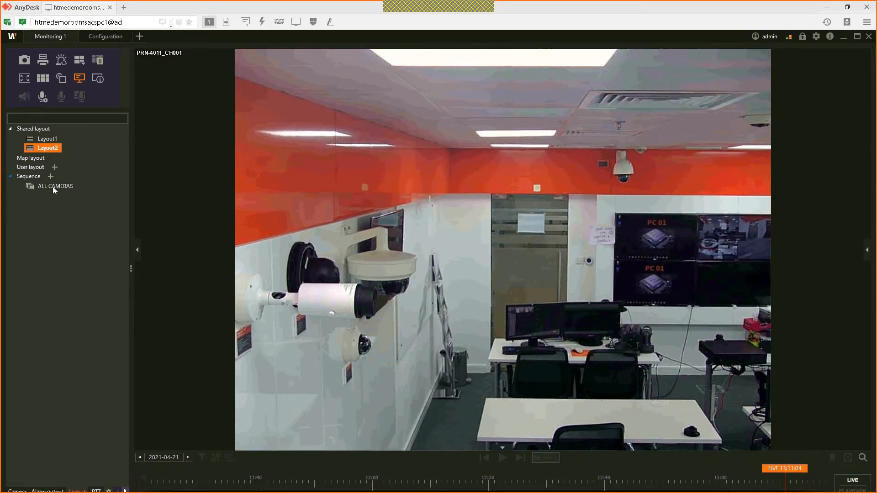
click(53, 187)
click(101, 186)
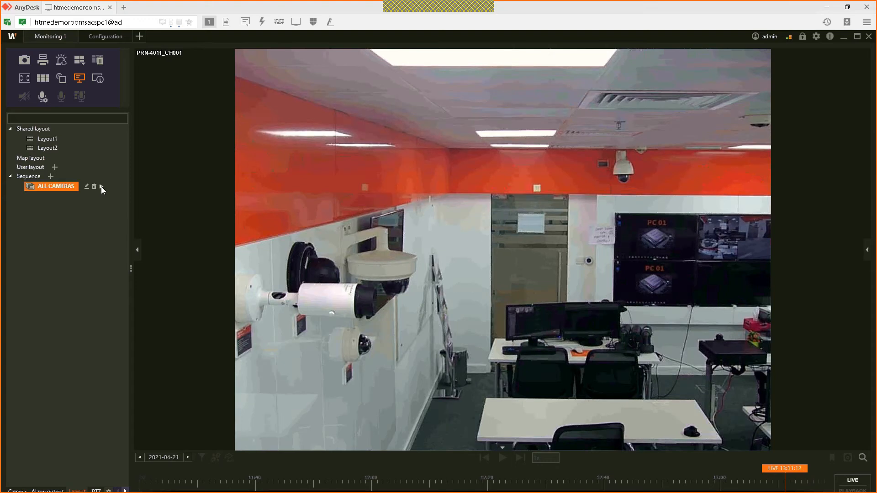
click(102, 187)
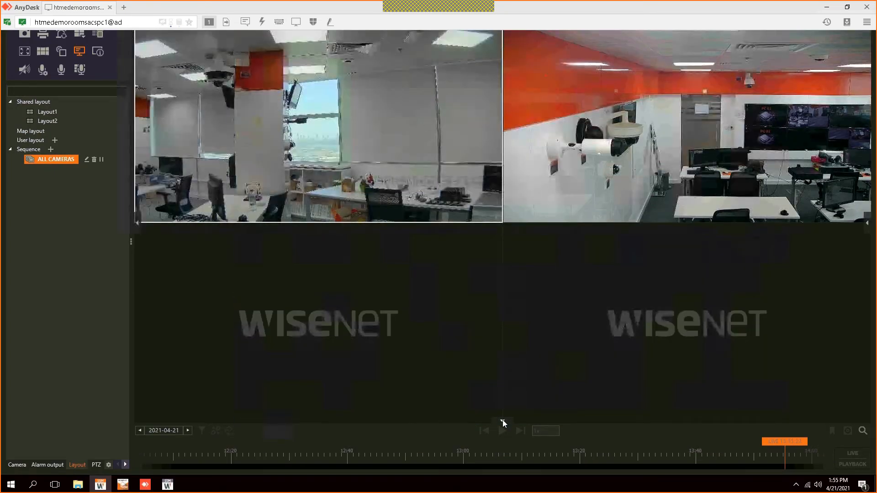
Step: Hide the timeline and side panel, restore the side panel, then stop the ALL CAMERAS sequence
click(503, 421)
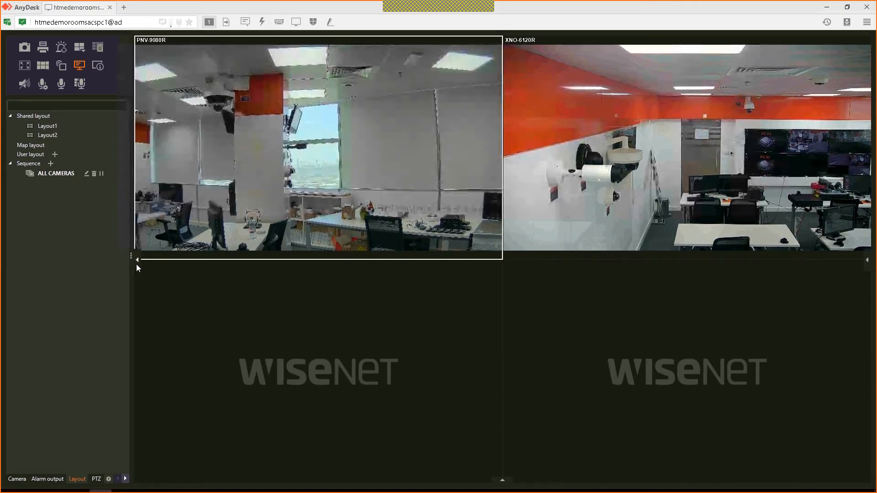
click(137, 264)
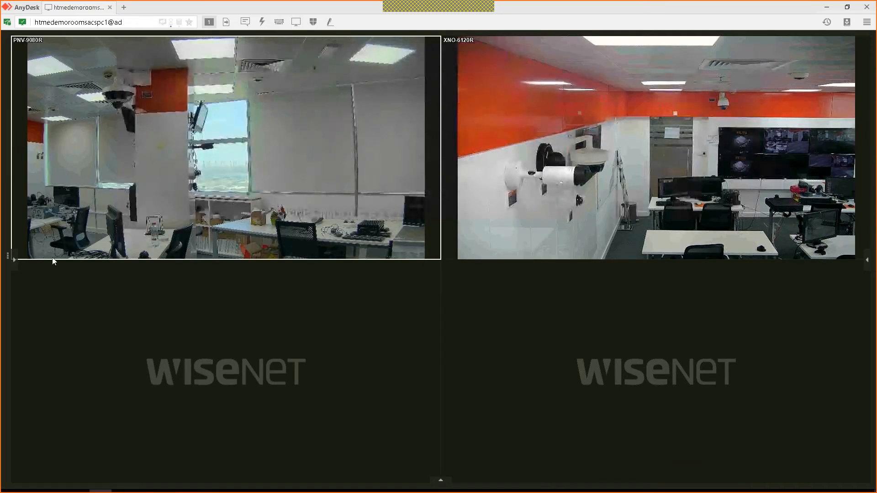
click(13, 260)
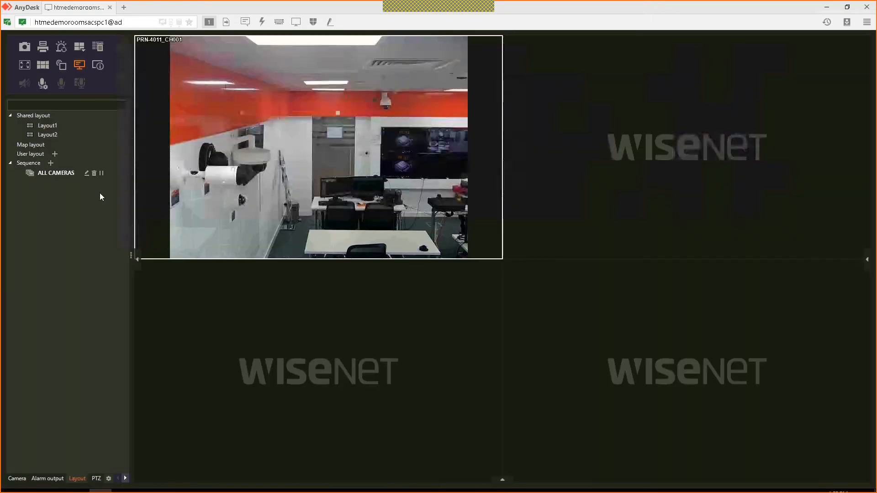
click(103, 187)
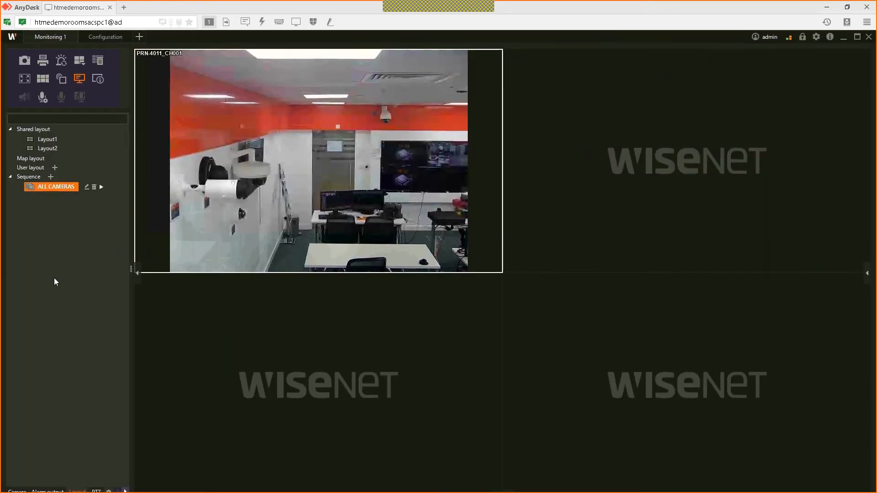
Step: Switch the sidebar to the Camera list and select the SSM Server
click(16, 465)
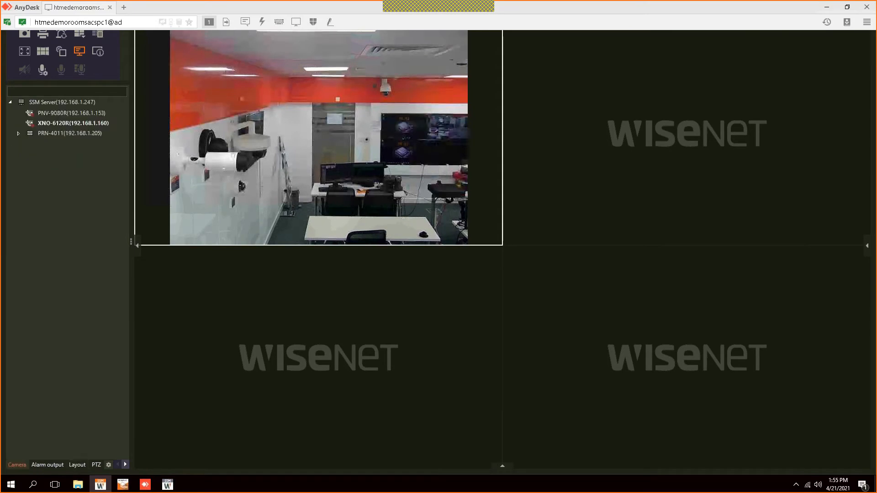
click(71, 465)
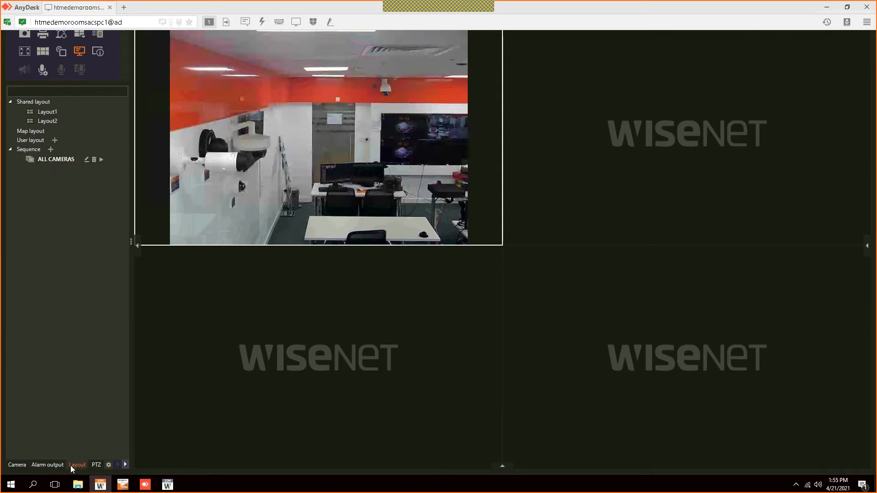
click(19, 466)
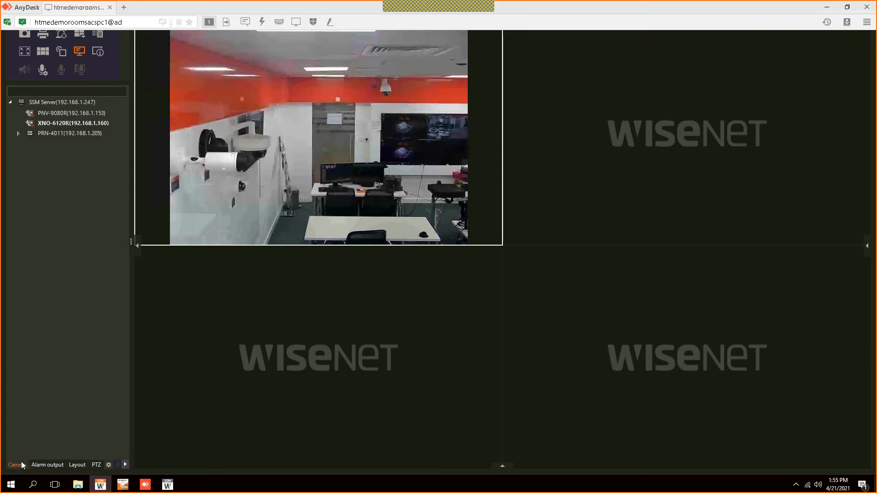
click(57, 127)
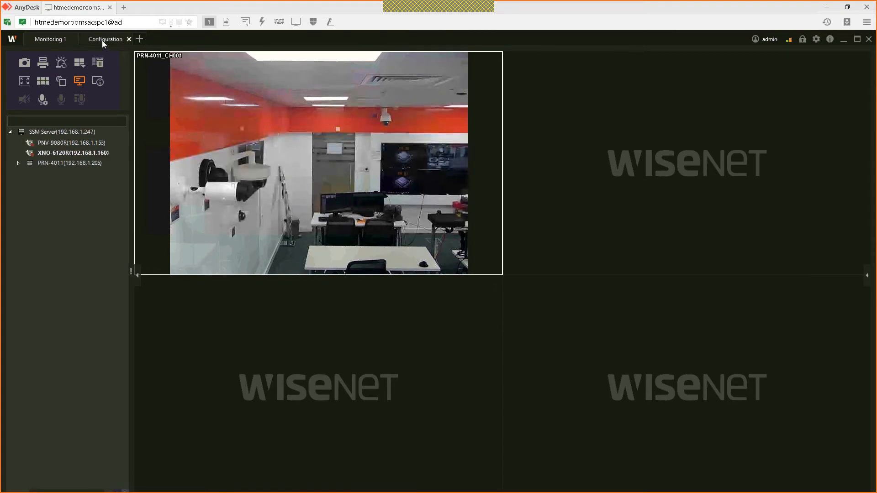
Step: In the Configuration Site settings, add two new sites
click(103, 40)
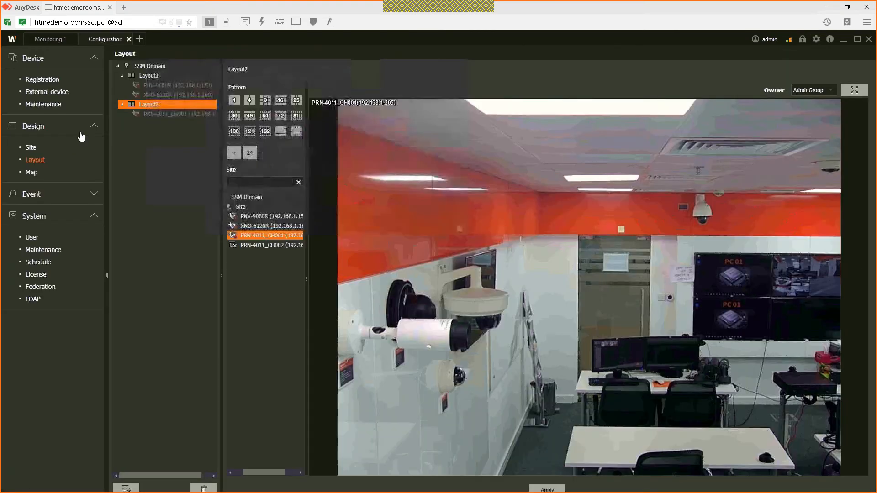
click(30, 147)
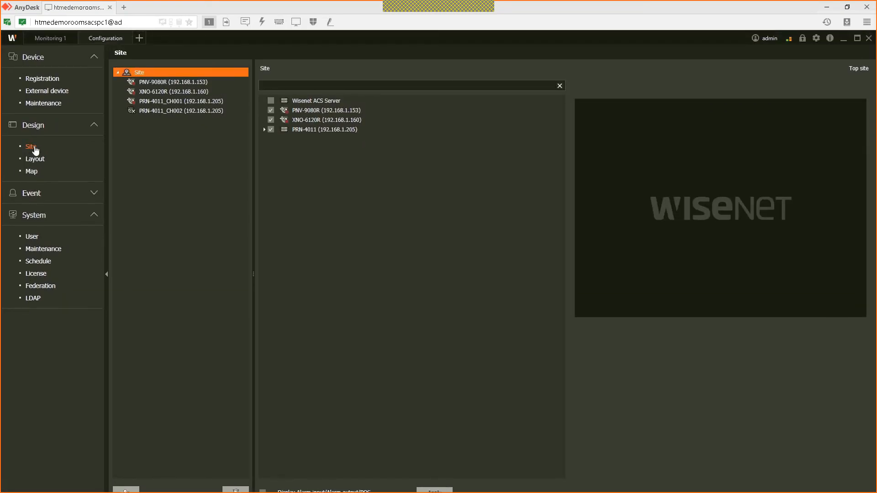
click(130, 465)
click(129, 466)
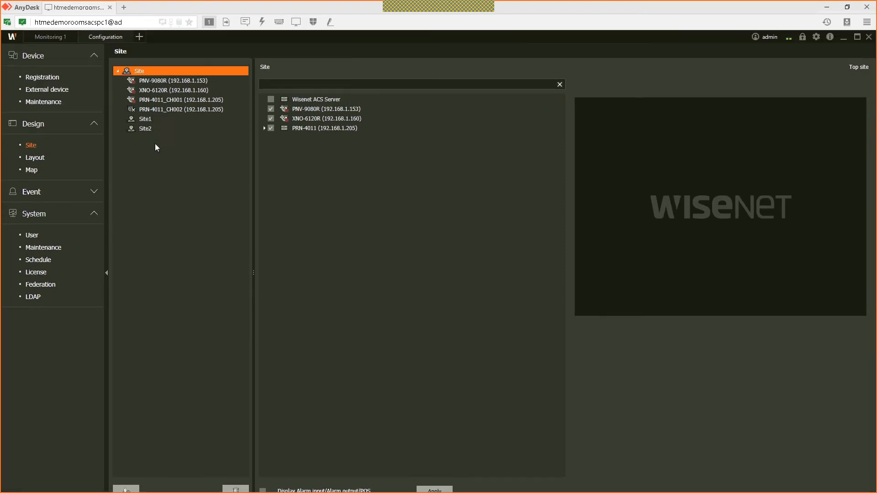
Step: Rename Site1 to GF
click(145, 119)
right_click(146, 120)
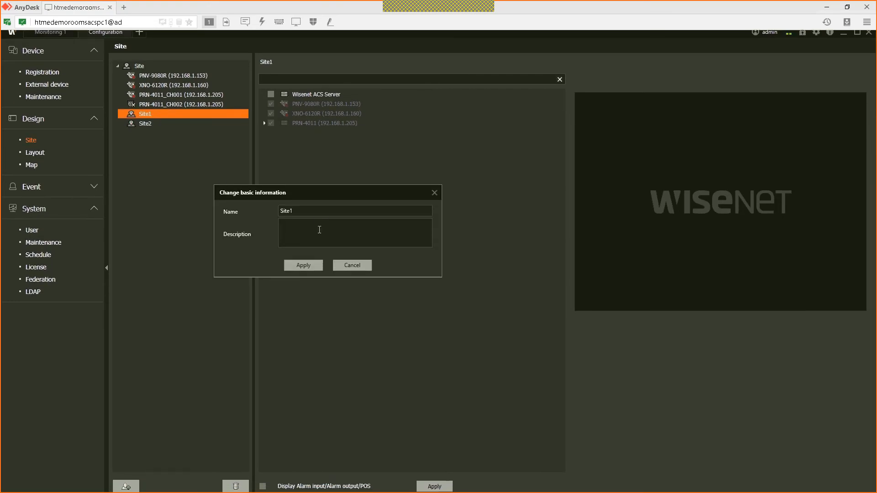
click(304, 211)
key(ctrl+a)
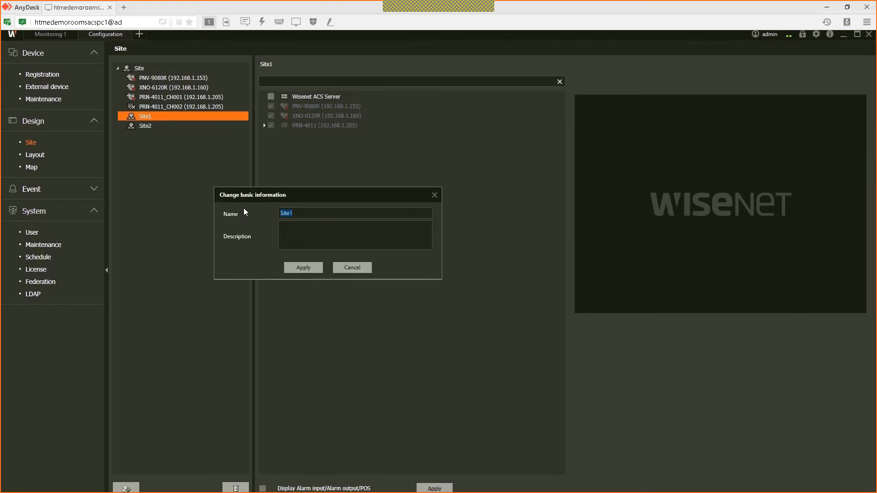
text(GF)
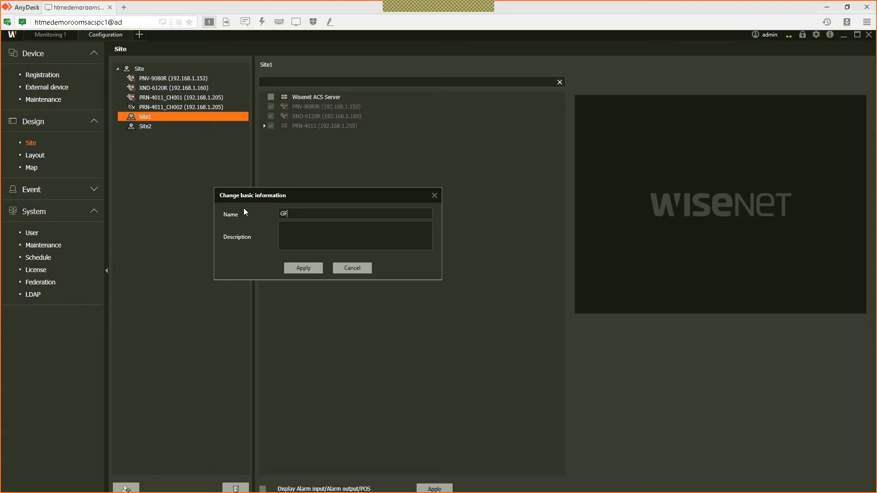
click(318, 261)
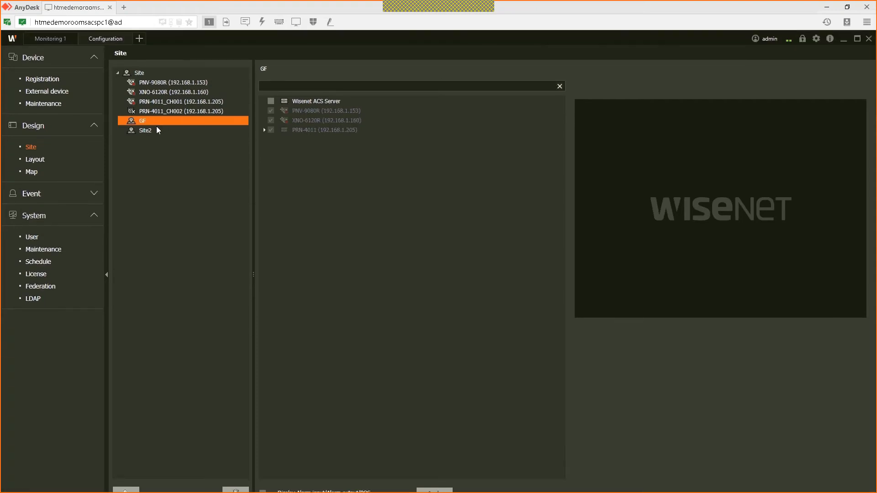
Step: Remove PNV-9080R, XNO-6120R and PRN-4011 from the top-level Site and apply
click(135, 72)
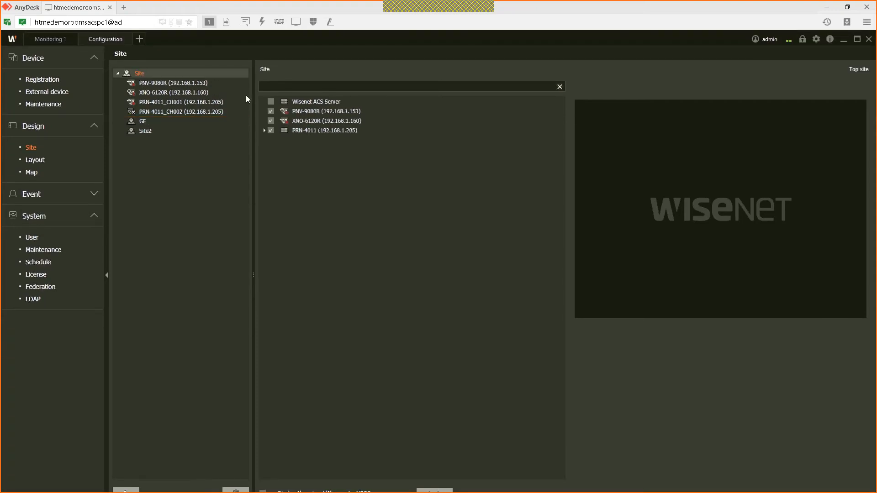
click(271, 112)
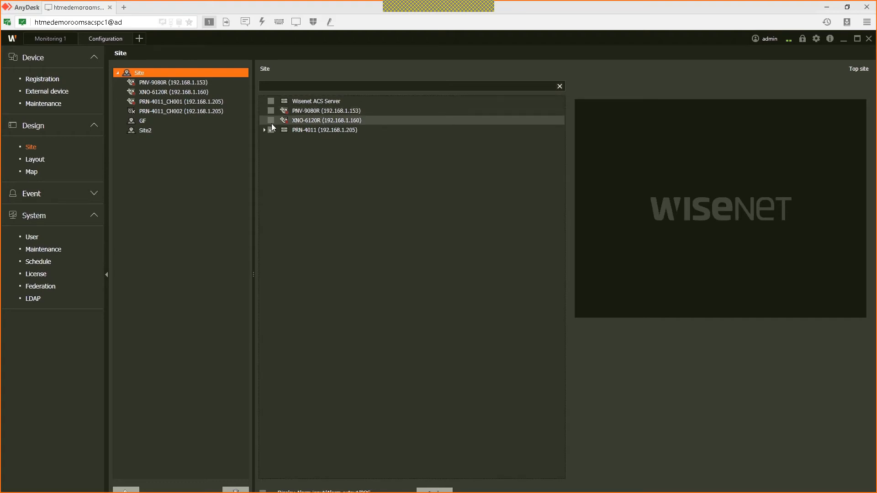
click(270, 122)
click(271, 130)
click(432, 467)
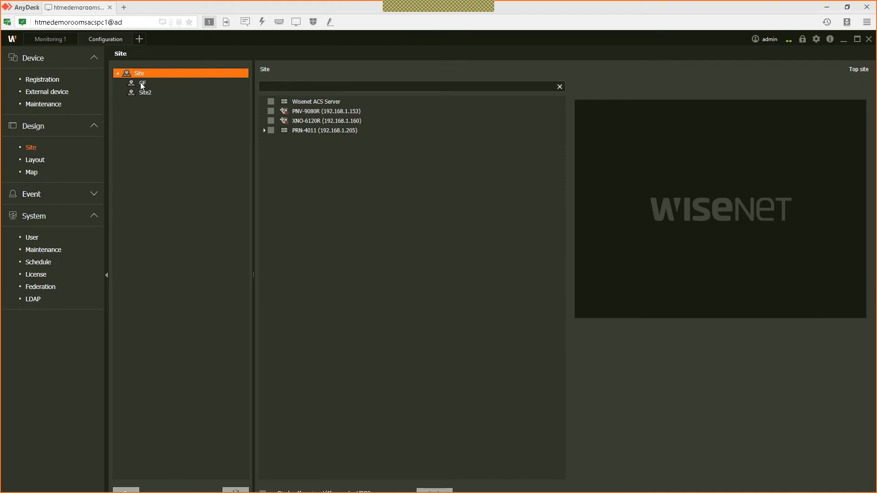
Step: Assign PNV-9080R and XNO-6120R to the GF site and apply
click(142, 83)
click(271, 111)
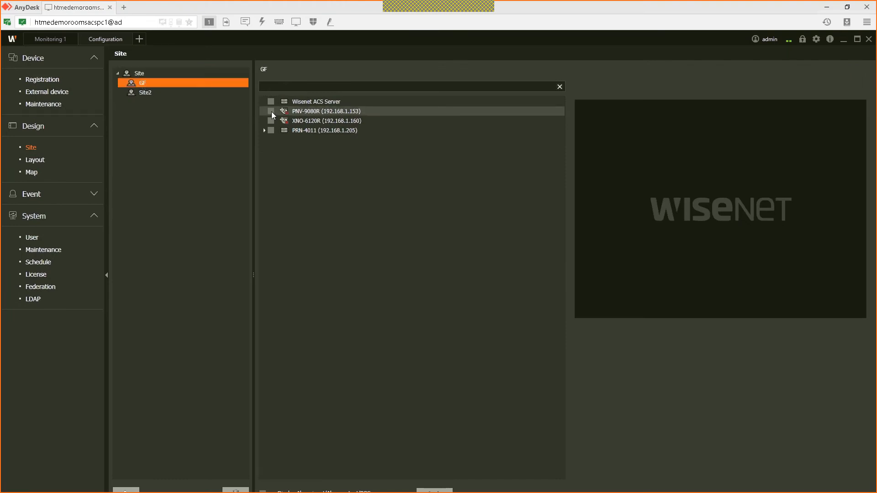
click(271, 120)
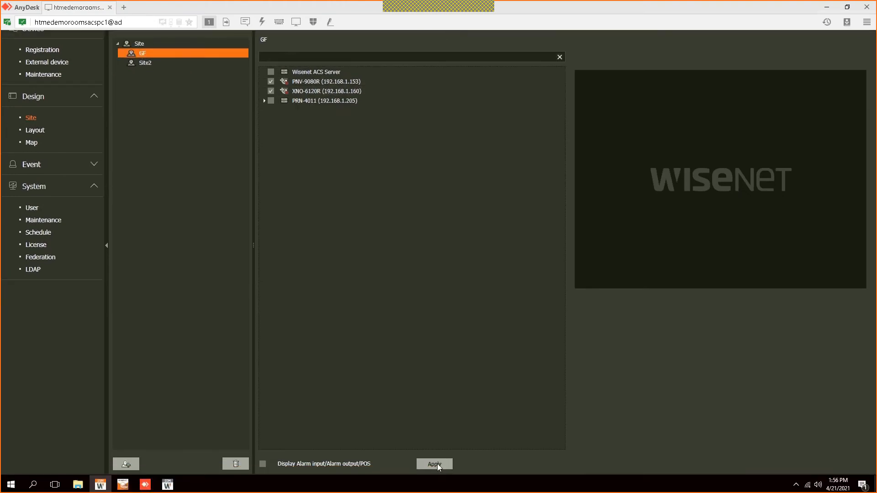
click(434, 464)
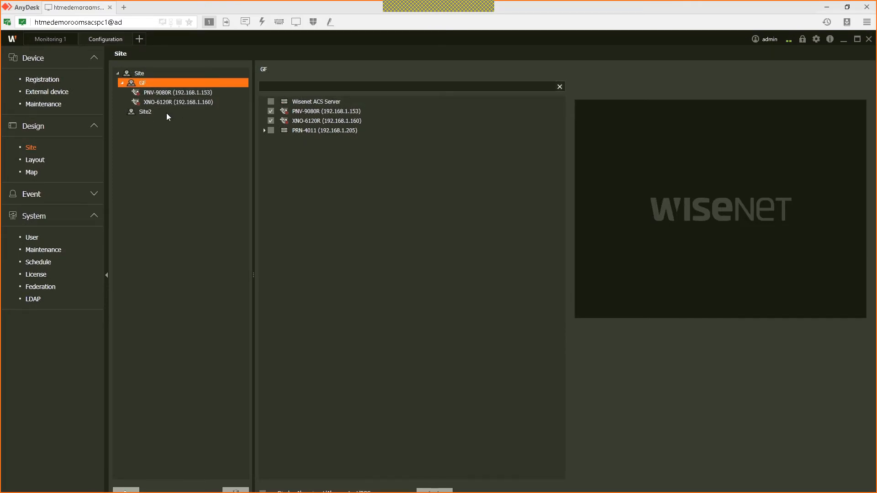
Step: Assign PRN-4011 to Site2, apply, and return to live monitoring
click(146, 115)
click(270, 131)
click(437, 466)
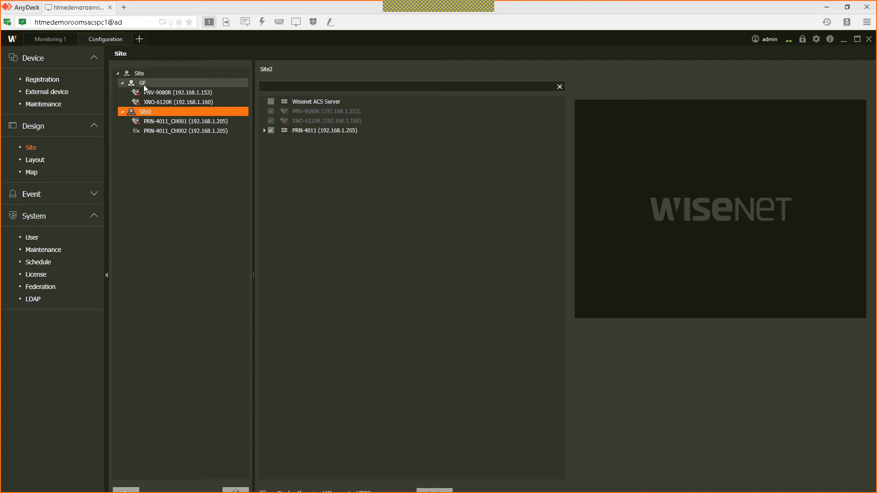
click(150, 112)
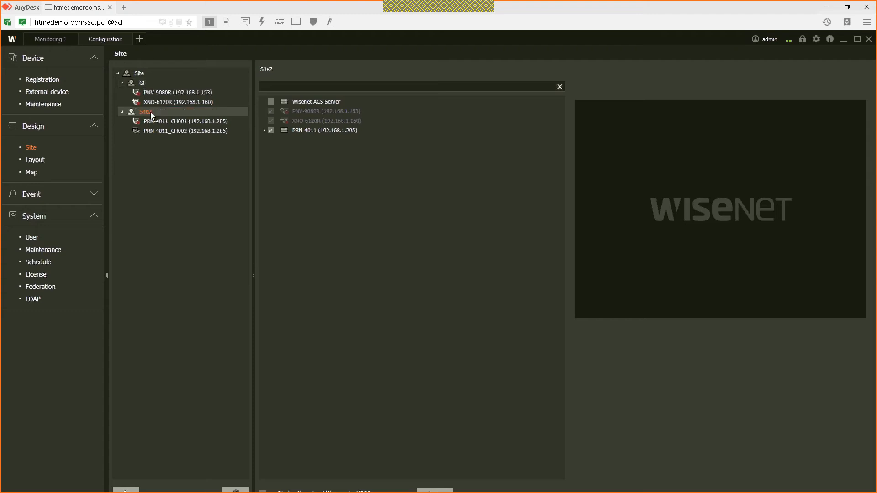
click(56, 40)
click(8, 132)
click(11, 132)
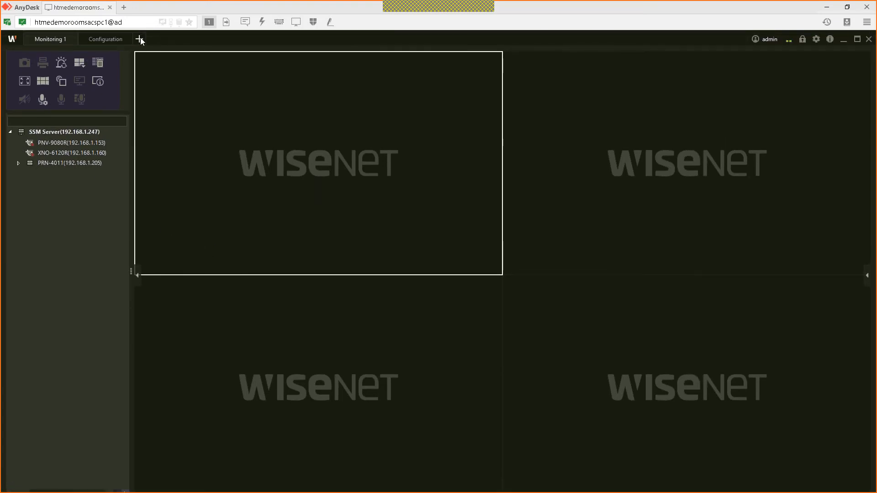
click(140, 39)
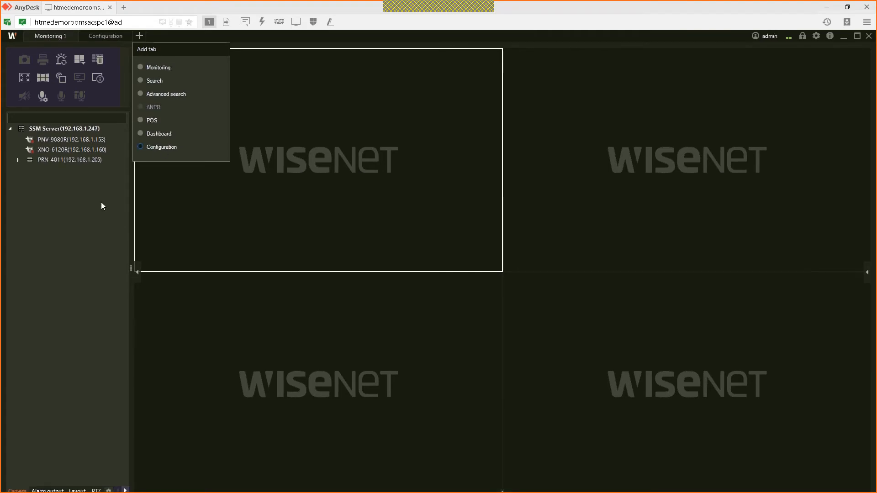
click(529, 89)
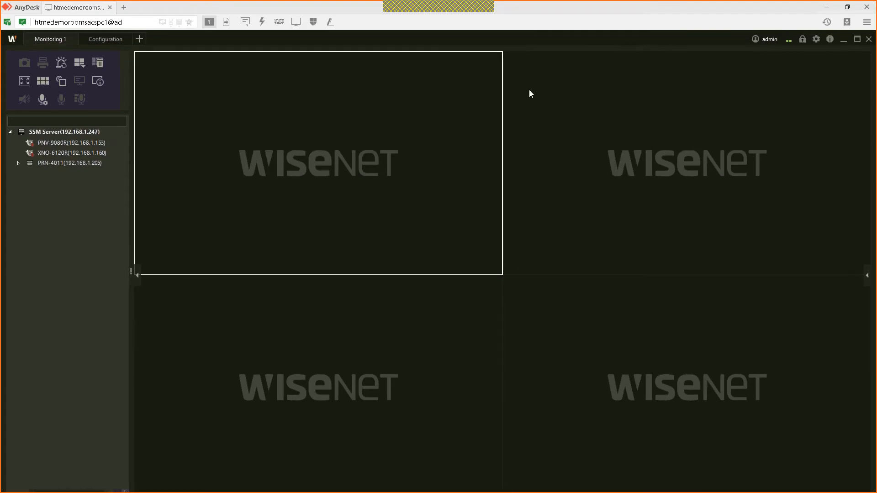
click(817, 39)
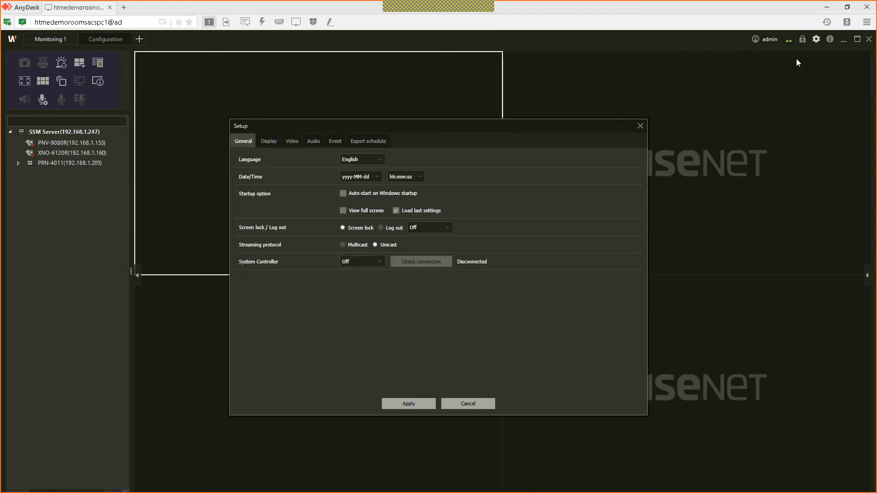
click(641, 126)
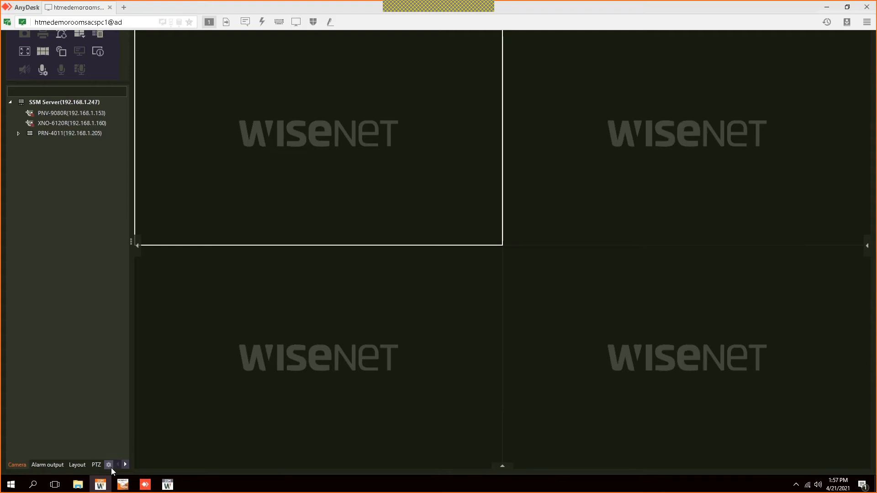
Step: Switch the device tree grouping to Site and back to Device, then enter Configuration
click(109, 466)
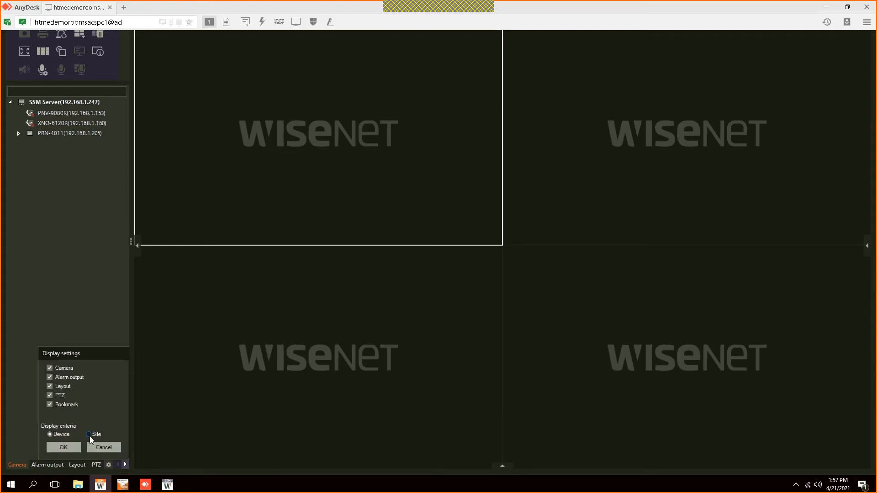
click(70, 449)
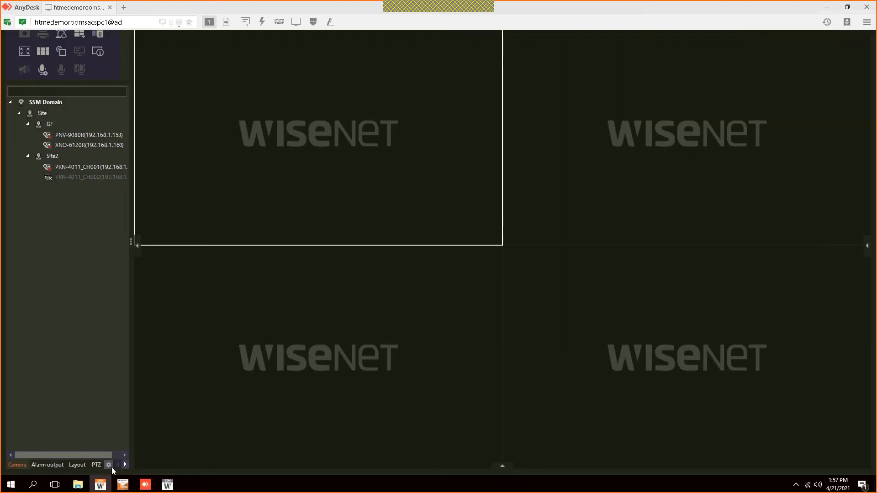
click(110, 466)
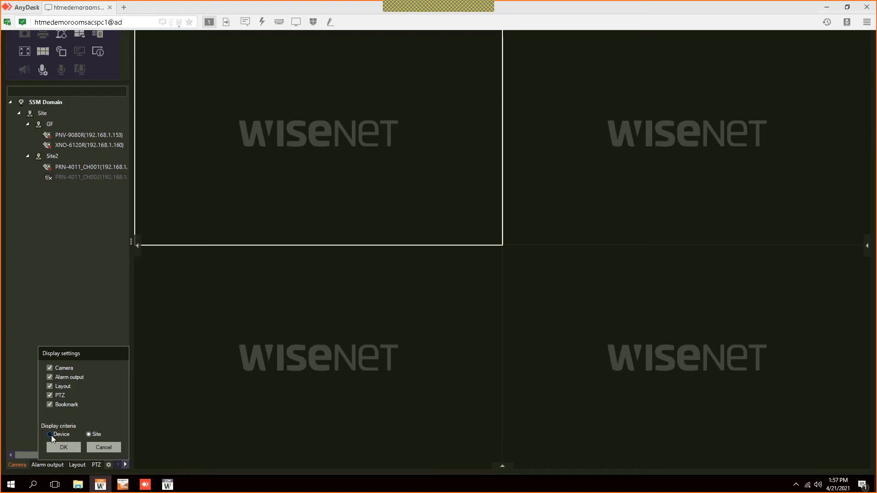
click(50, 435)
click(64, 446)
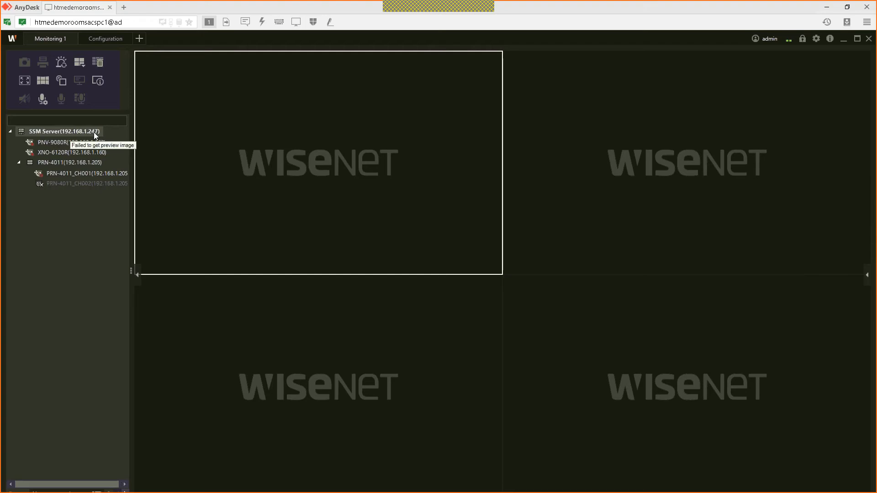
click(104, 39)
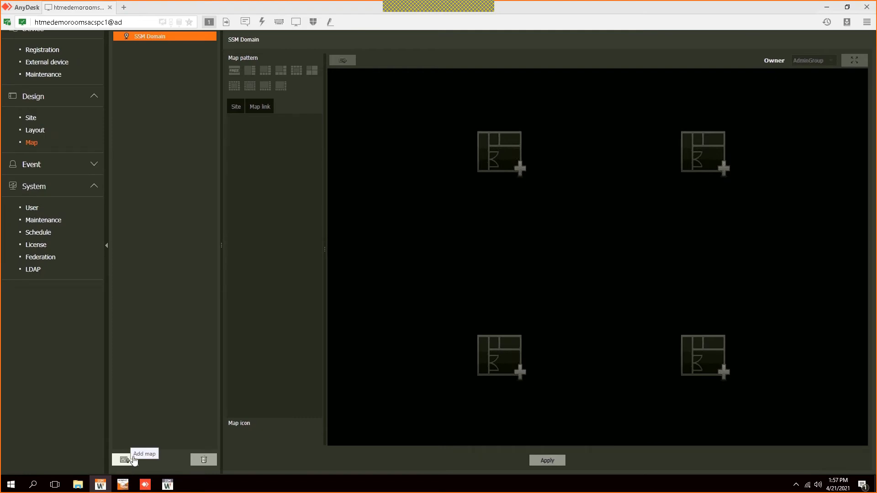
Step: Add a new map, Map1, under SSM Domain and open its settings
click(131, 460)
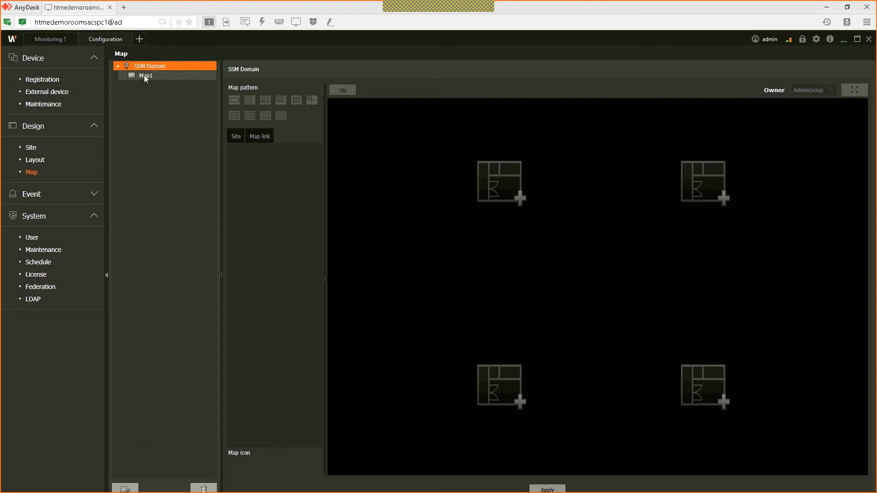
click(144, 74)
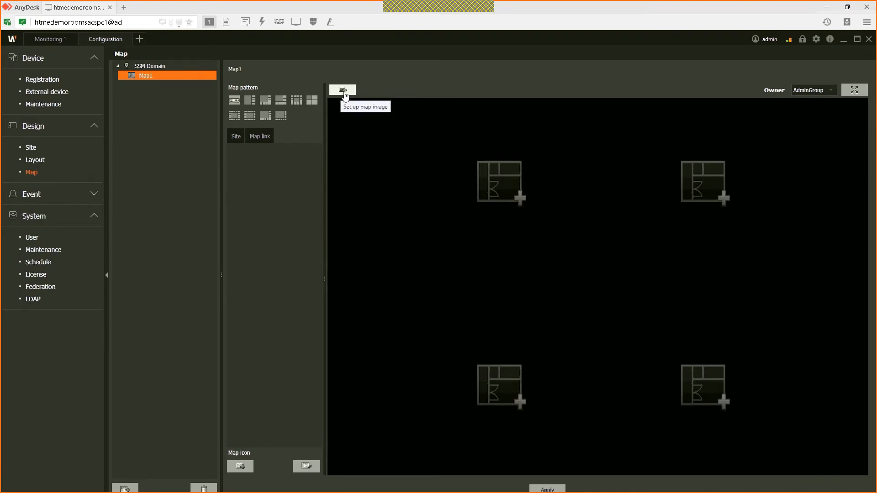
Step: Browse for a Map1 background image, dismissing the Tasks folder no-permission warning
click(341, 91)
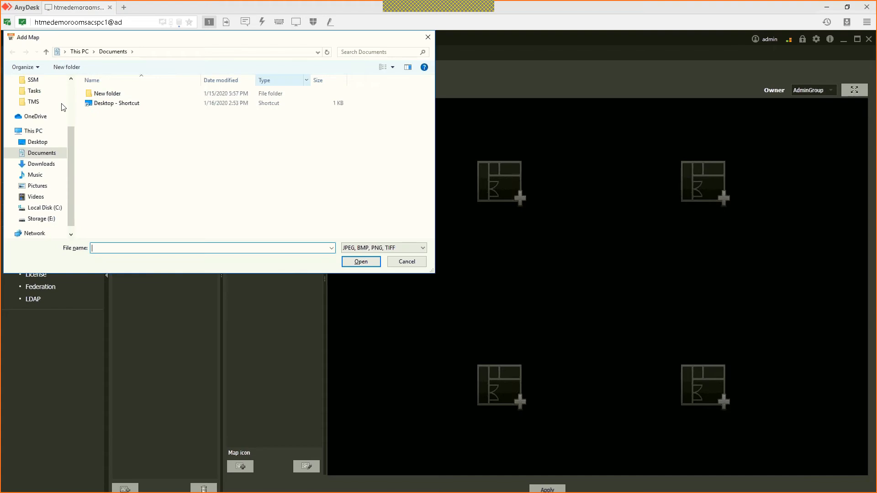
scroll(51, 113, up, 3)
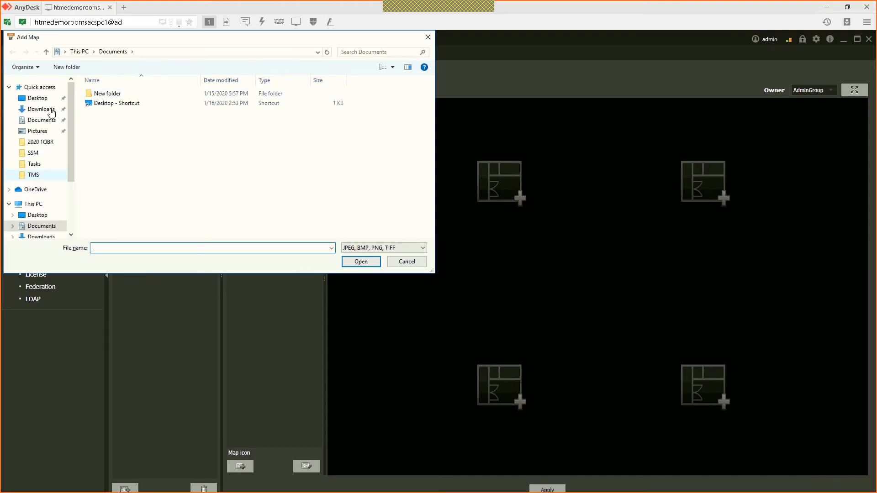
click(37, 131)
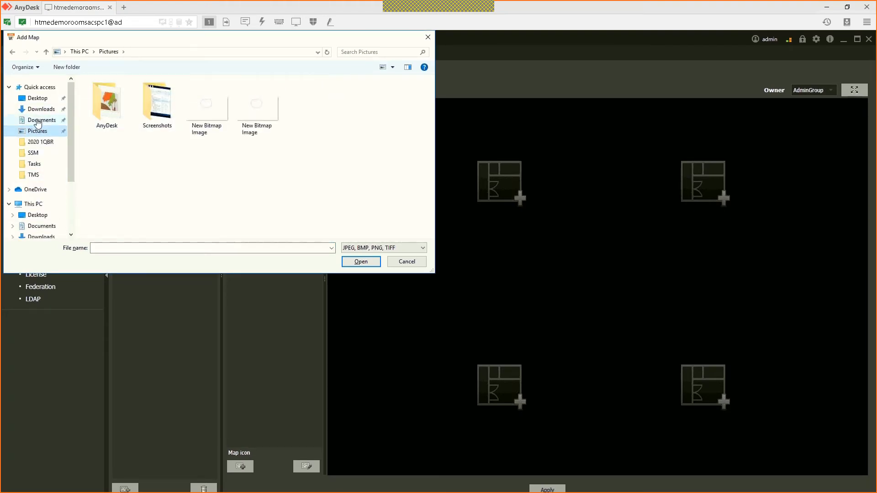
click(39, 101)
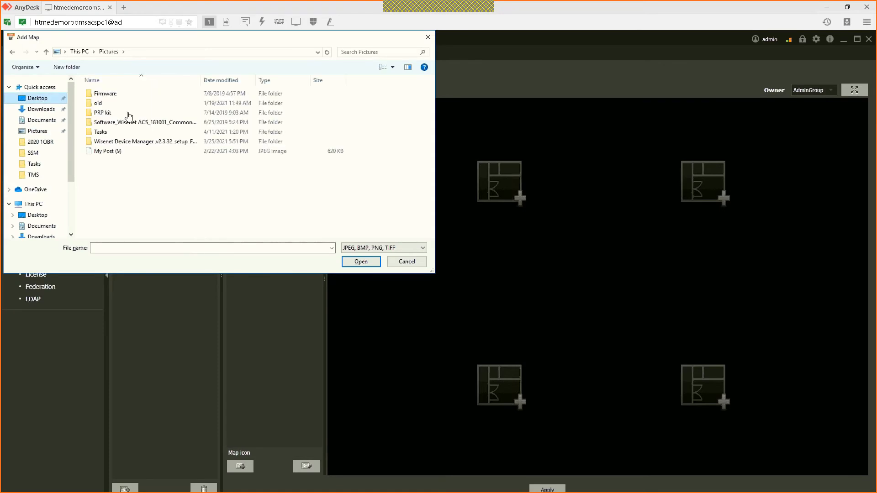
double_click(115, 134)
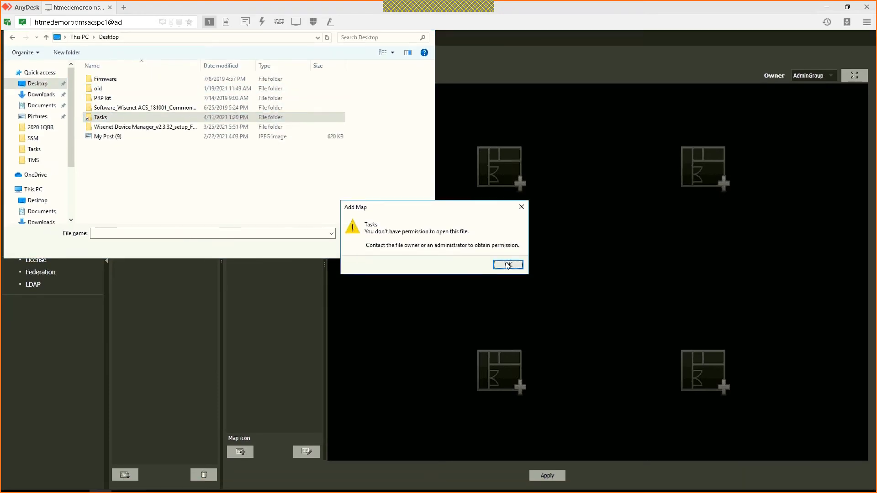
click(508, 274)
click(38, 131)
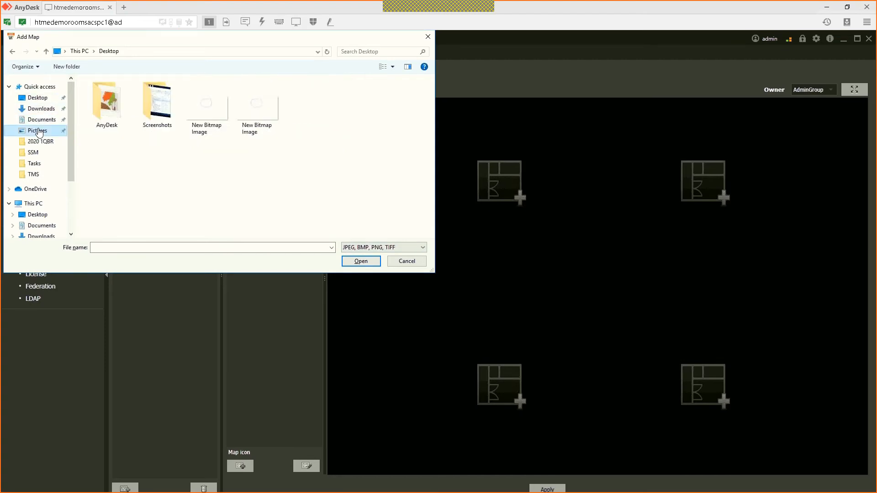
Step: Load the second New Bitmap Image from Pictures as Map1's background and show the site tree
click(113, 118)
double_click(114, 118)
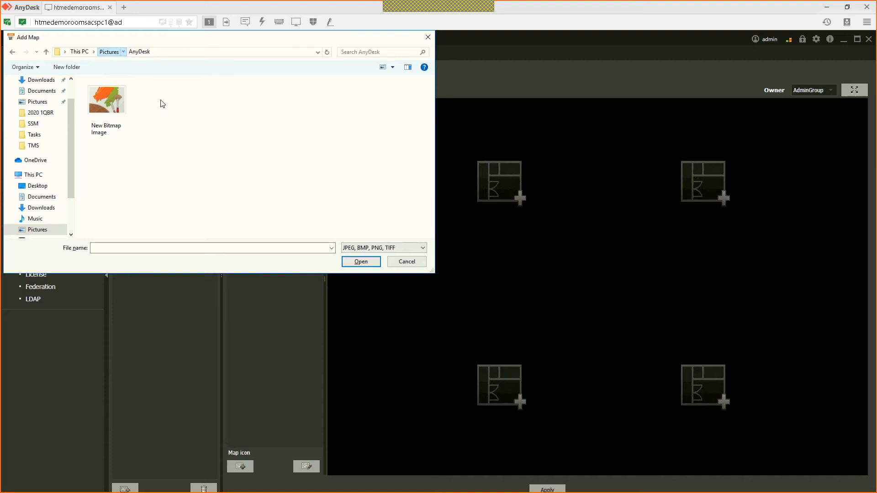
click(108, 51)
double_click(171, 112)
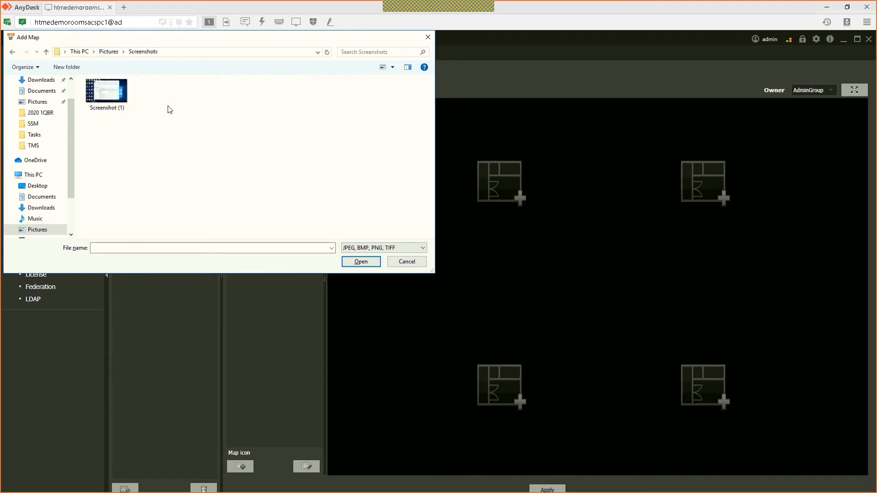
click(113, 52)
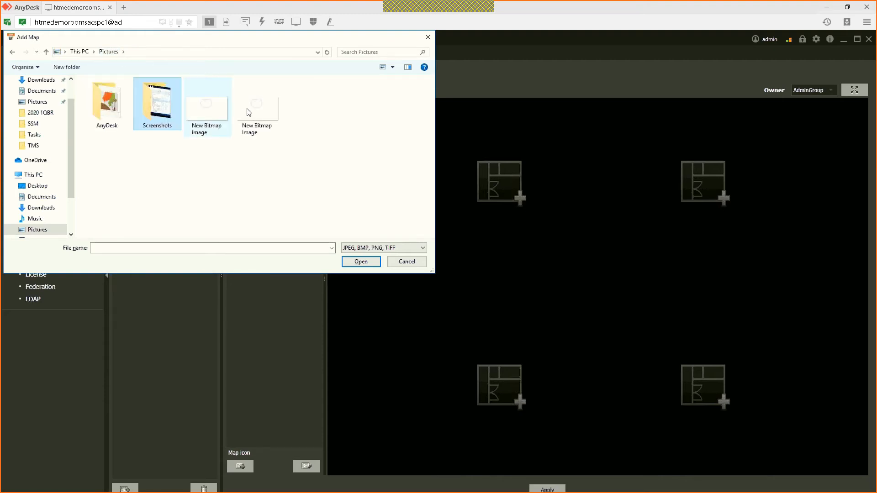
double_click(247, 108)
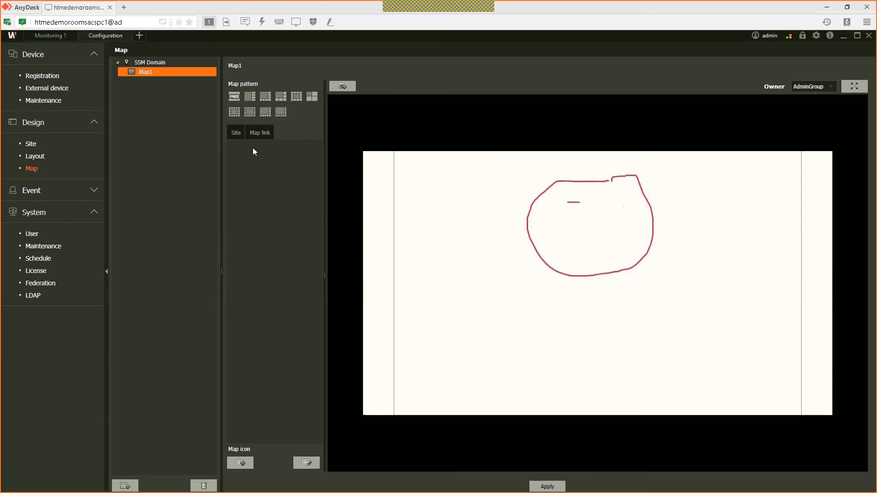
click(237, 136)
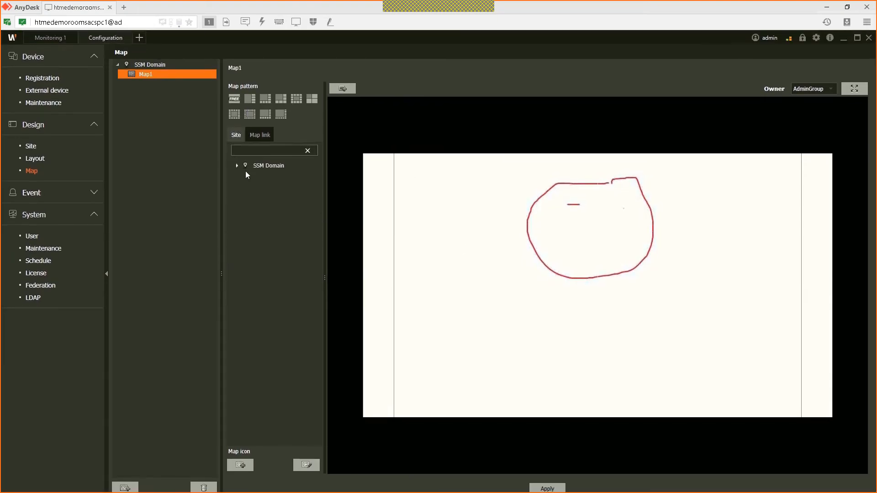
Step: Copy cctvmap800, abu-dhabi-region-map-1 and a third image from Desktop\Tasks\Maps into Pictures
click(844, 41)
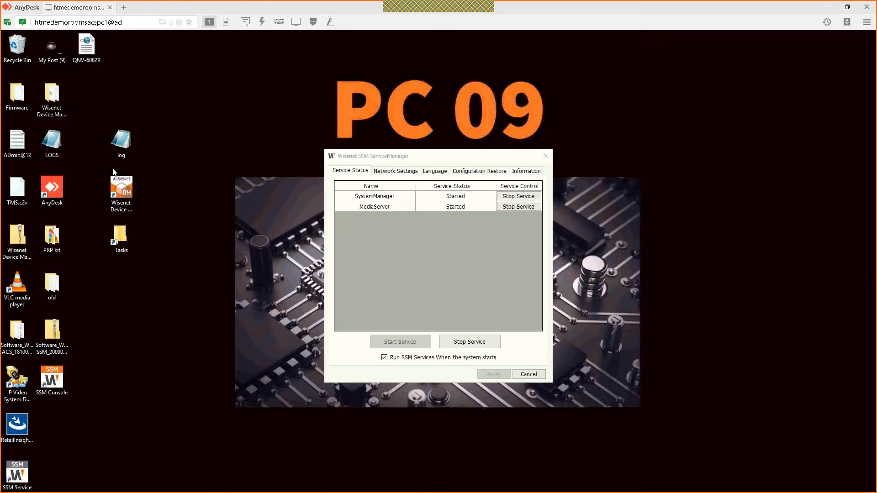
double_click(121, 230)
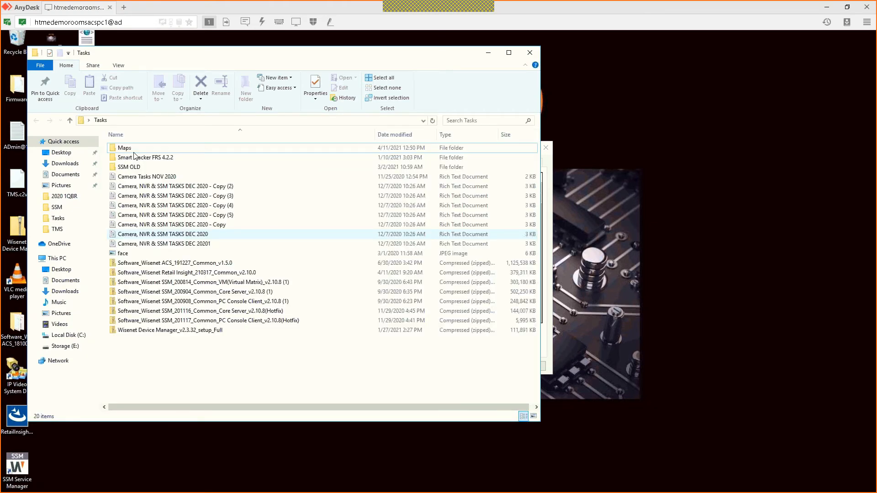
double_click(135, 156)
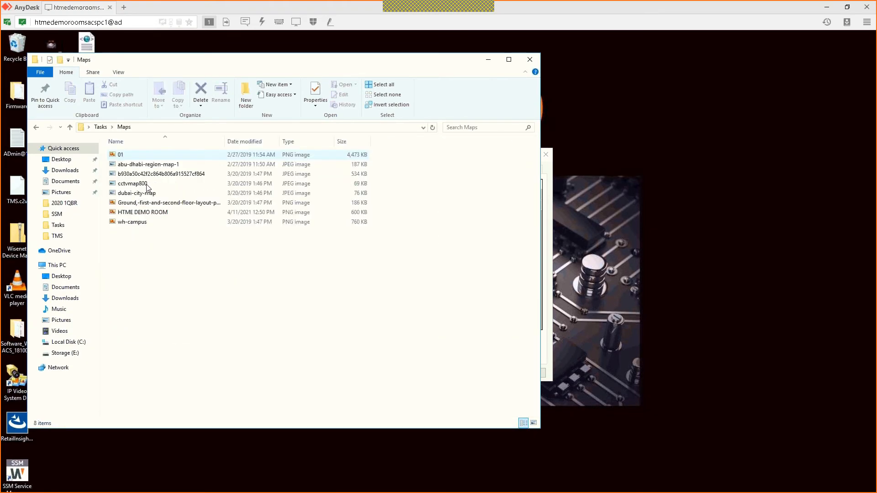
drag(147, 187, 151, 163)
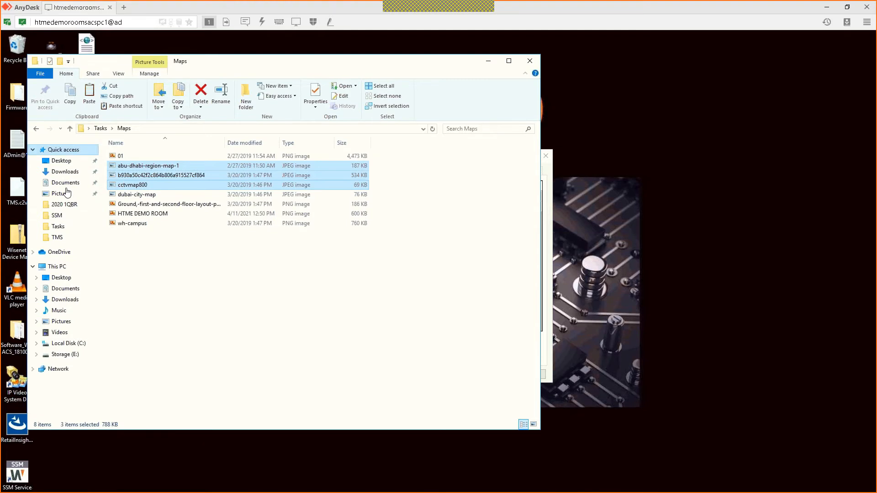
click(67, 192)
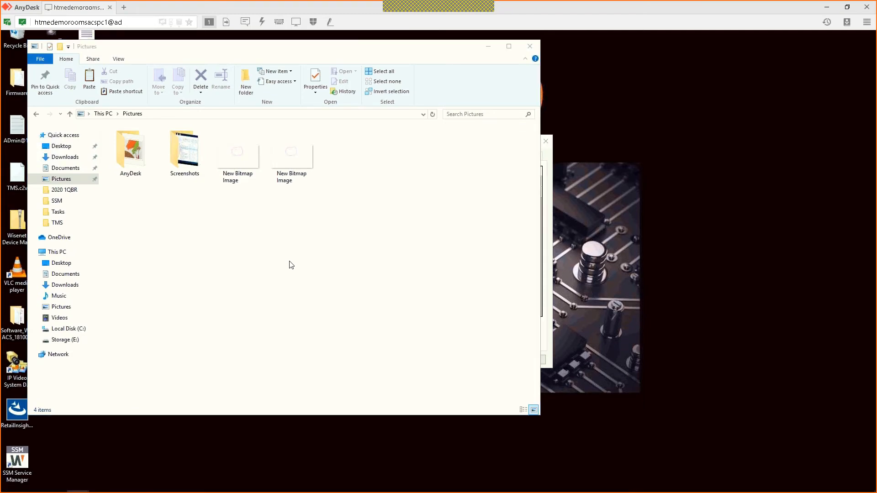
key(ctrl+v)
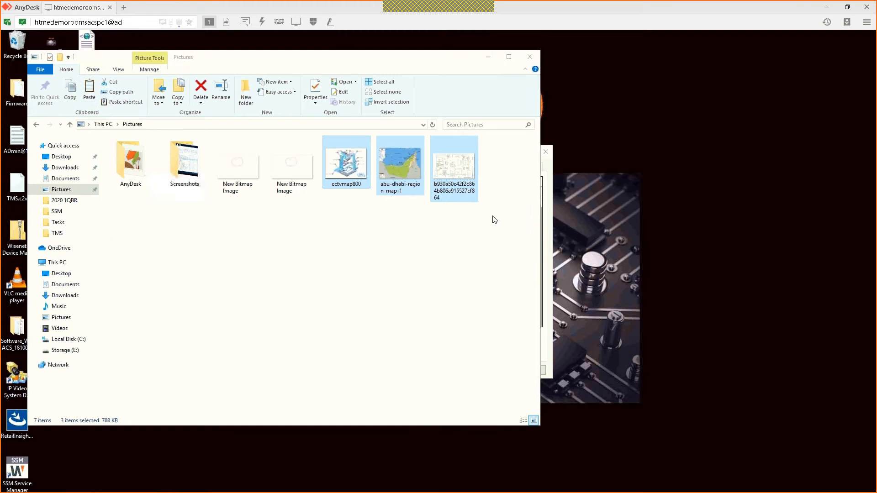
key(alt+Tab)
click(342, 90)
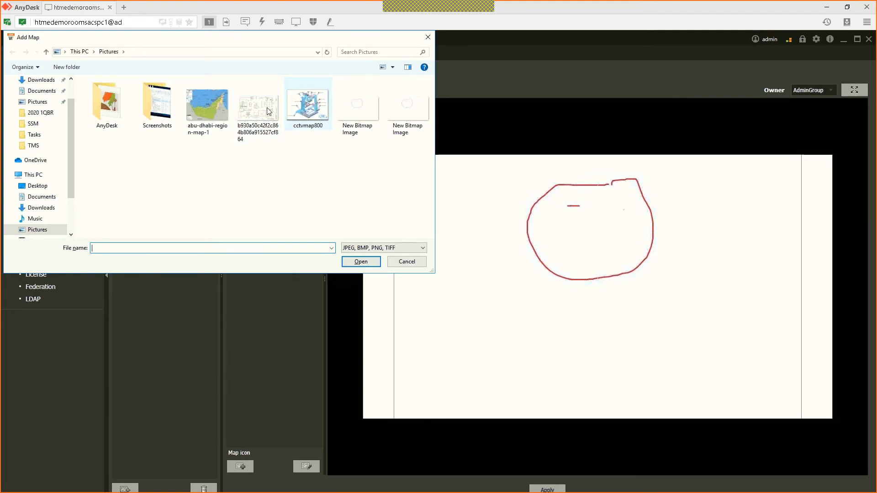
Step: Load the hotel floor plan into Map1 and place the XNO-6120R camera at Reception
key(Escape)
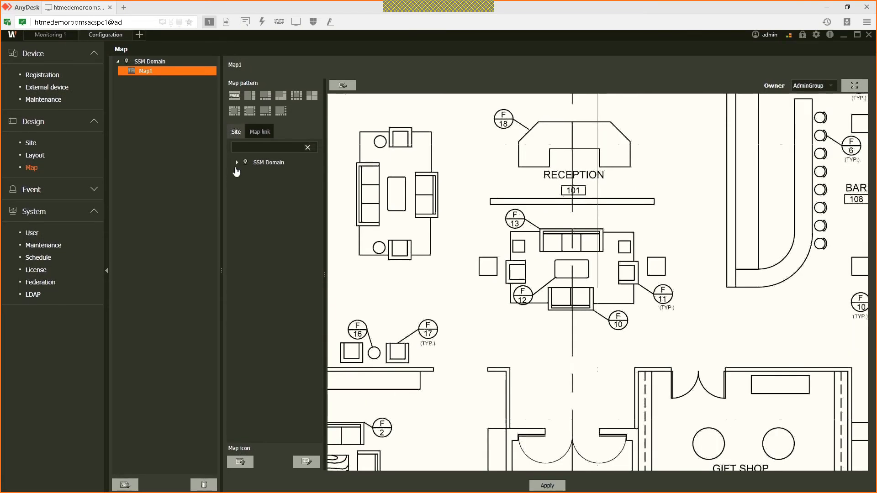
click(236, 163)
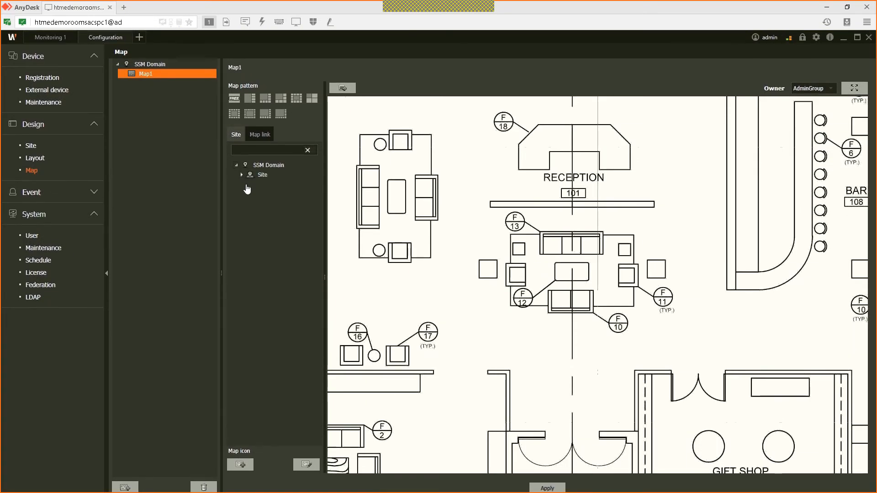
drag(284, 200, 570, 152)
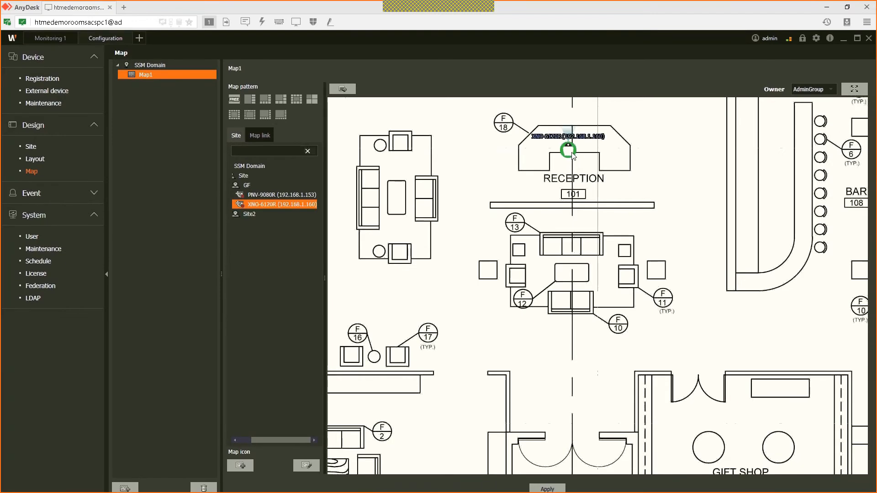
Step: Point the Reception XNO-6120R camera's view cone downward and save the change
drag(574, 155, 581, 153)
mouse_move(574, 165)
mouse_down()
mouse_move(538, 165)
mouse_move(573, 182)
mouse_up()
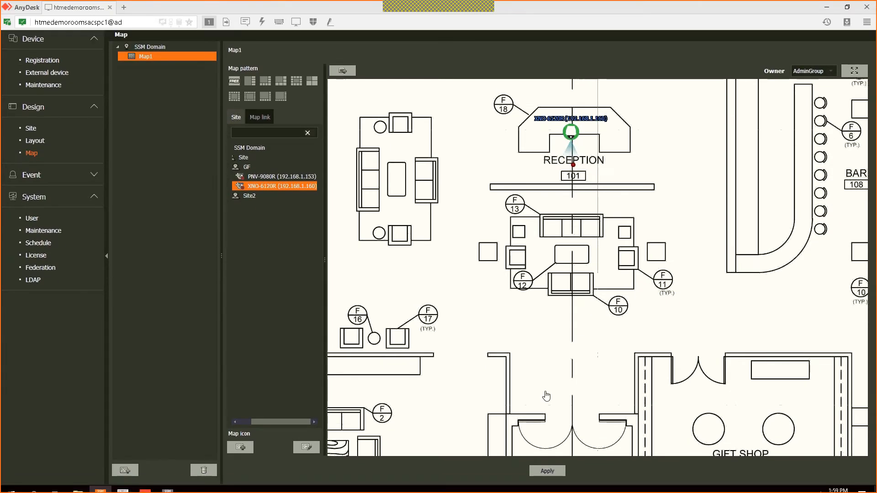
scroll(574, 335, down, 2)
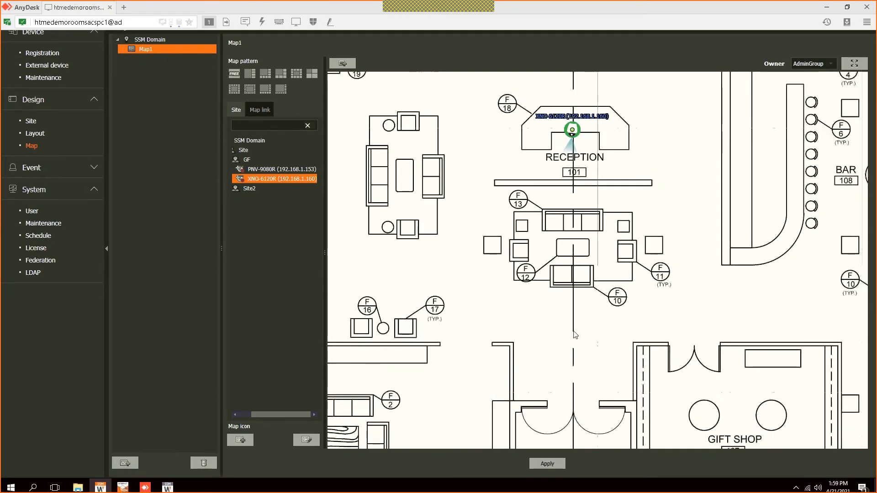
scroll(575, 335, down, 2)
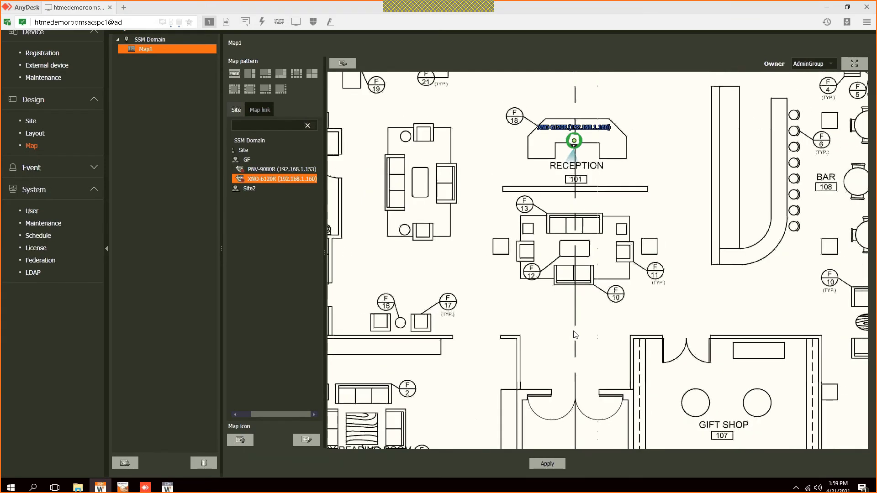
scroll(575, 335, down, 2)
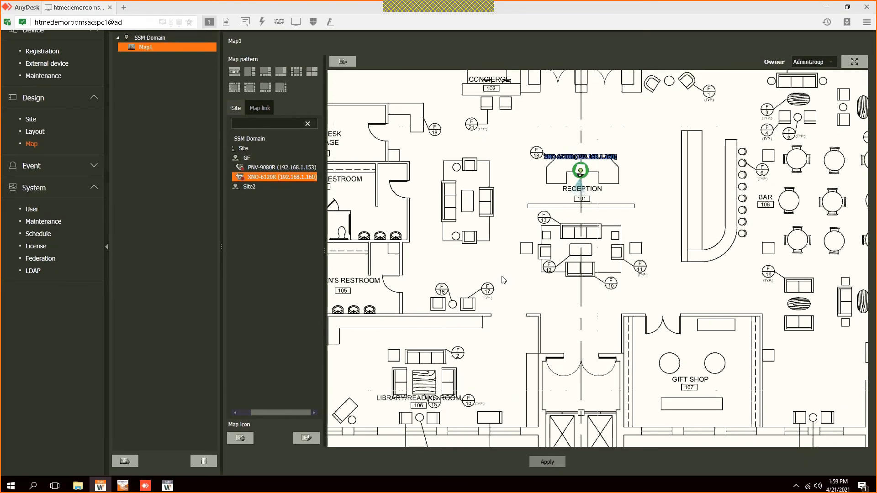
key(Return)
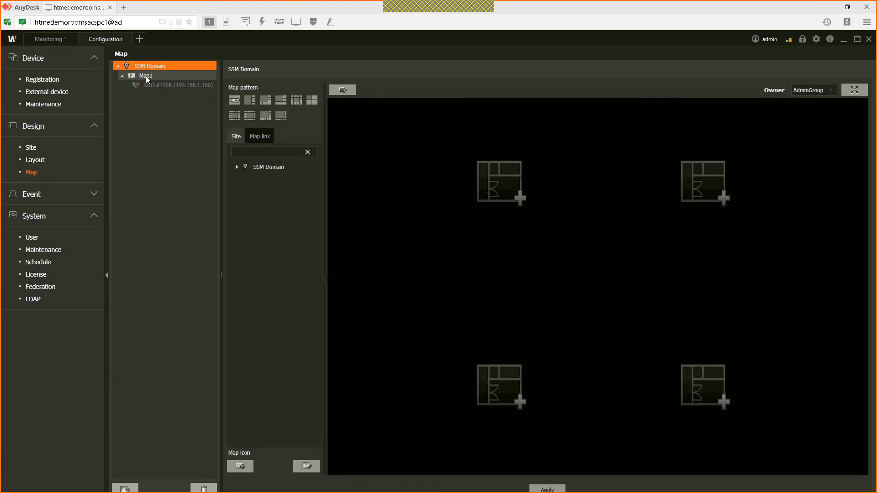
Step: Add a Map2 link at Map1's Gift Shop, save the map, then switch to Monitoring 1
click(146, 76)
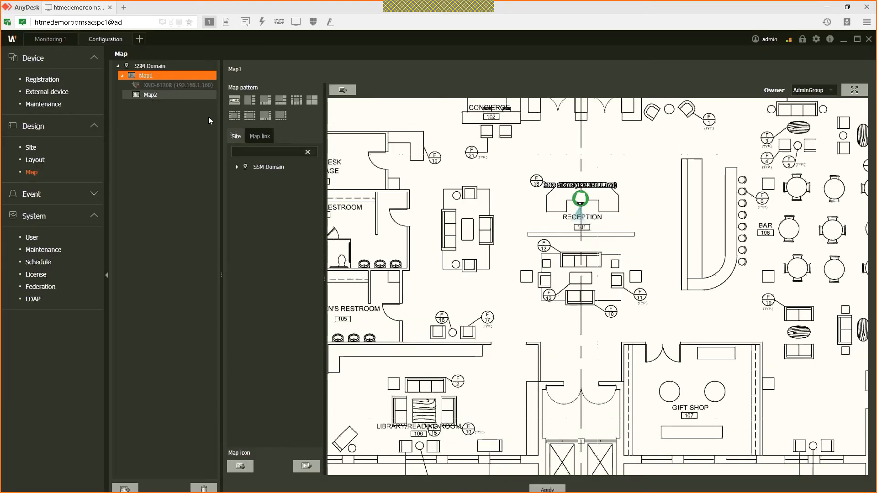
click(256, 140)
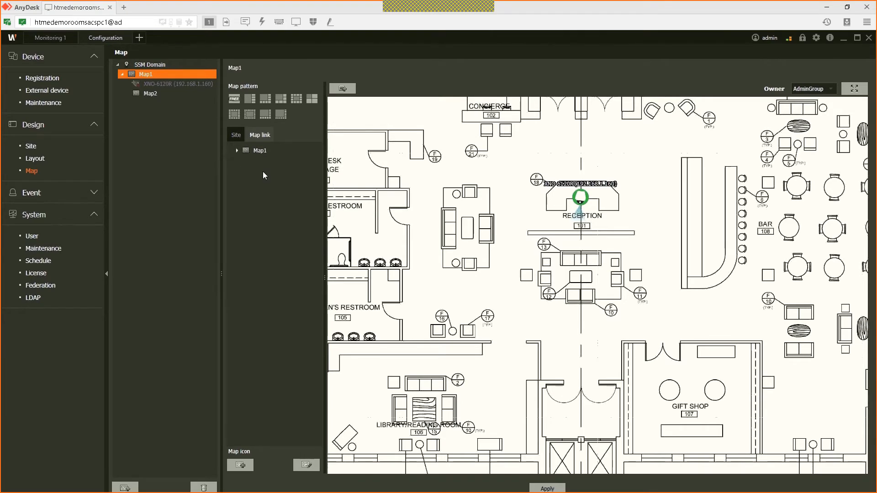
click(592, 288)
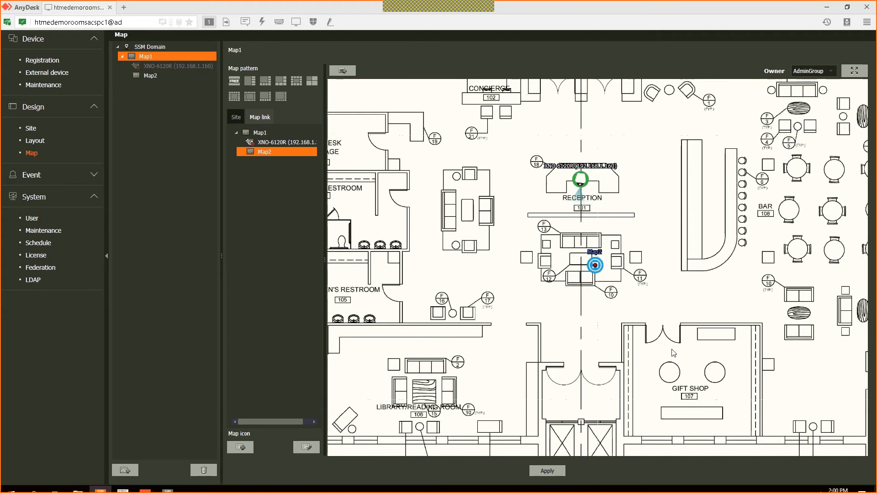
click(662, 338)
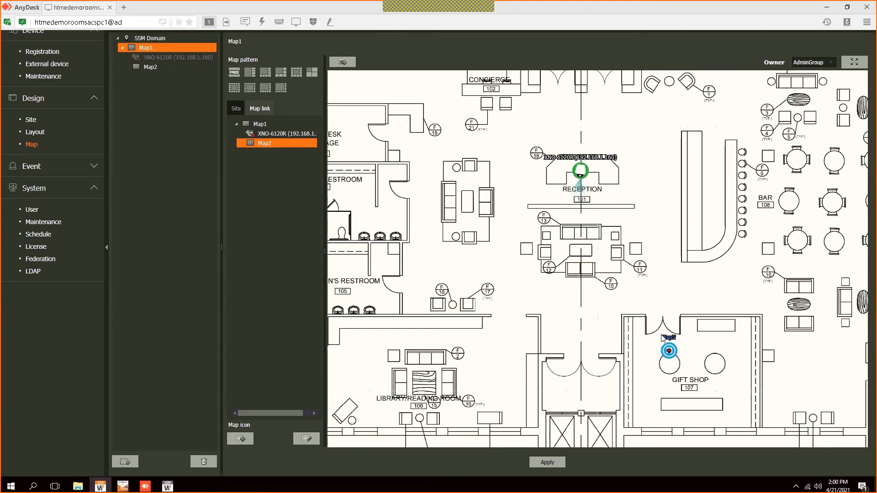
click(548, 462)
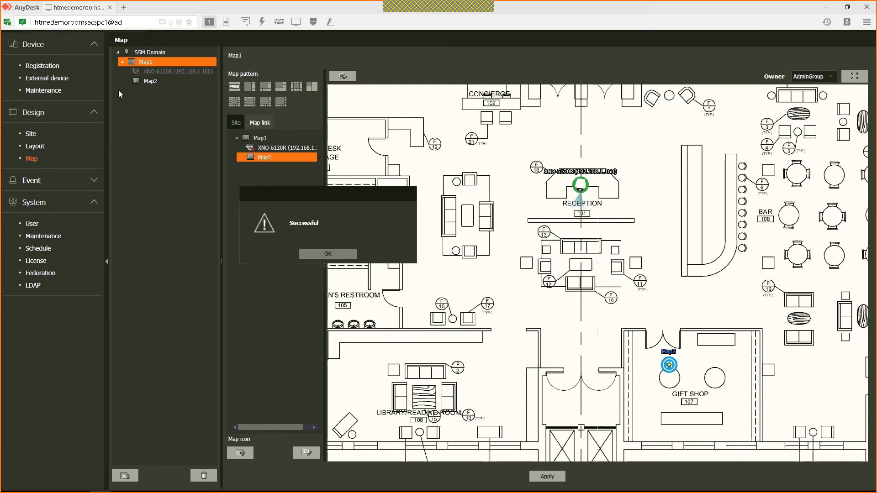
click(55, 41)
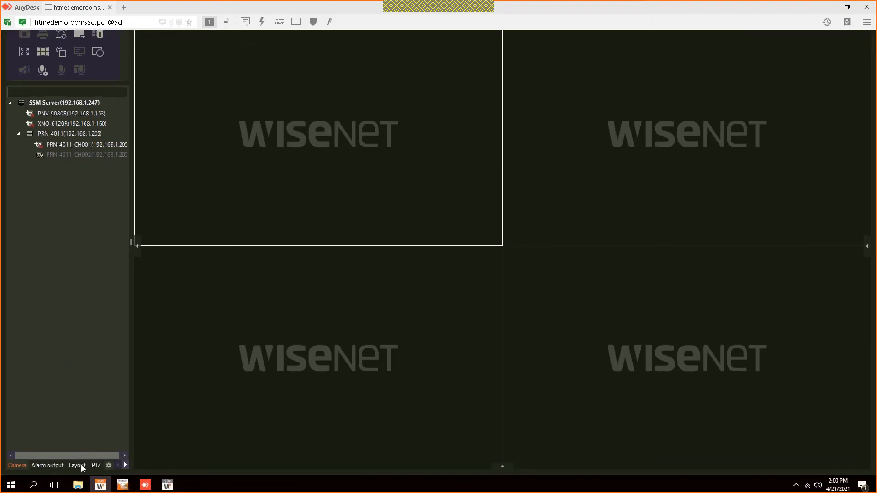
Step: Test the Map1 layout in Monitoring: Reception camera live popup and the Map2 link, then return to Configuration
click(77, 463)
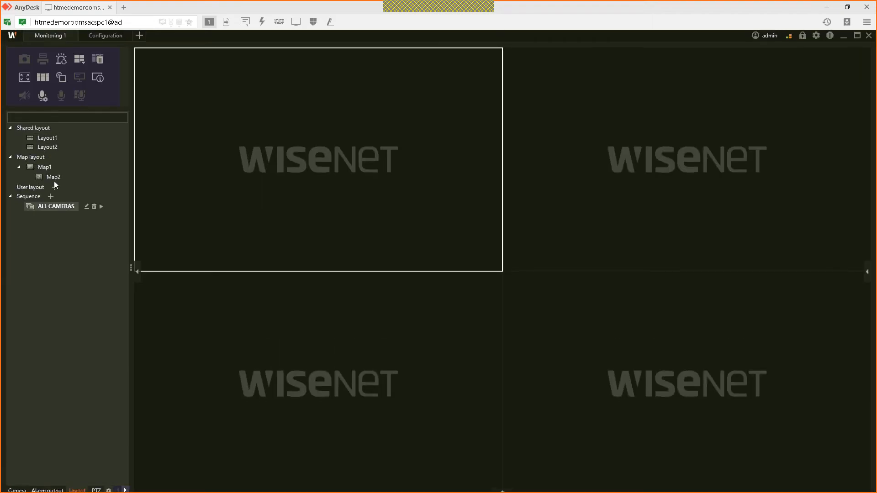
click(41, 167)
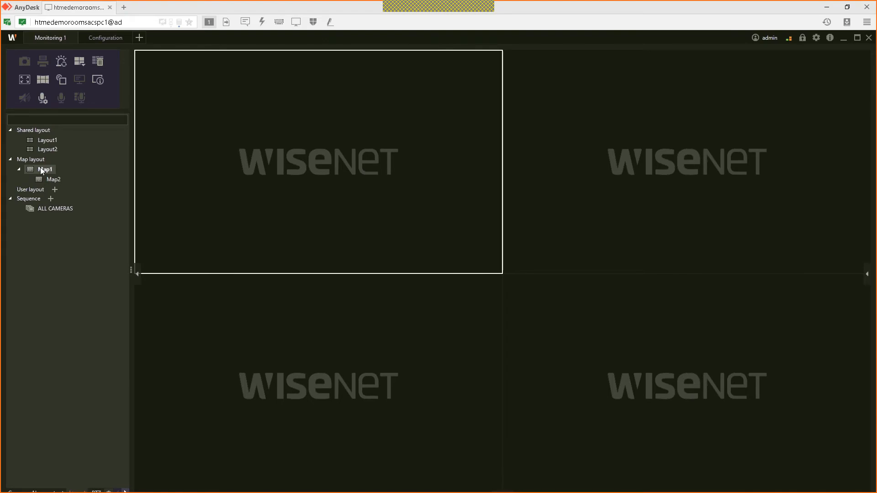
double_click(51, 170)
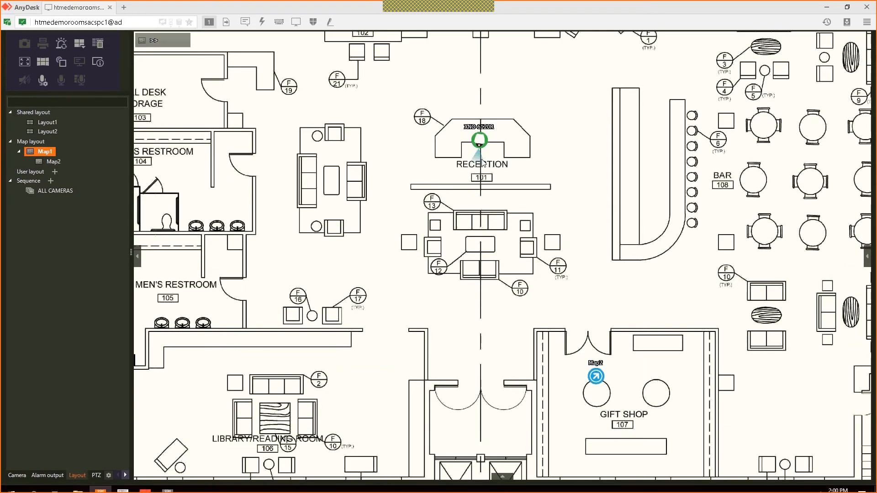
click(479, 142)
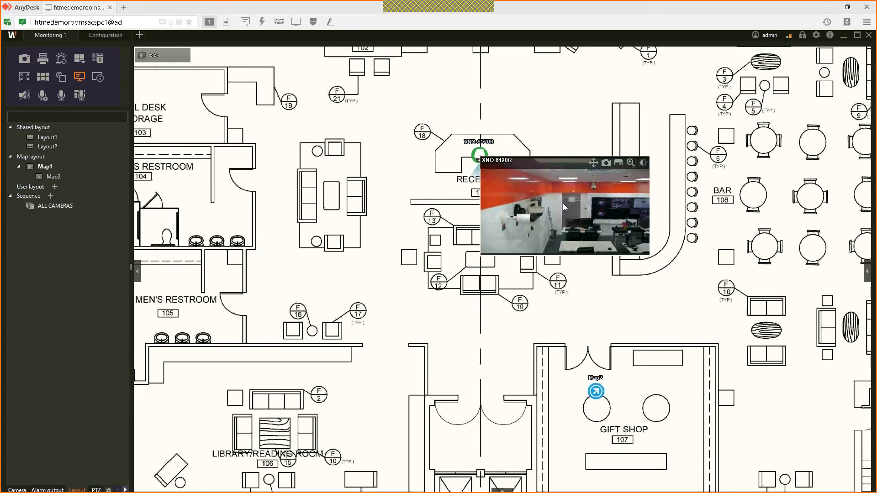
double_click(562, 204)
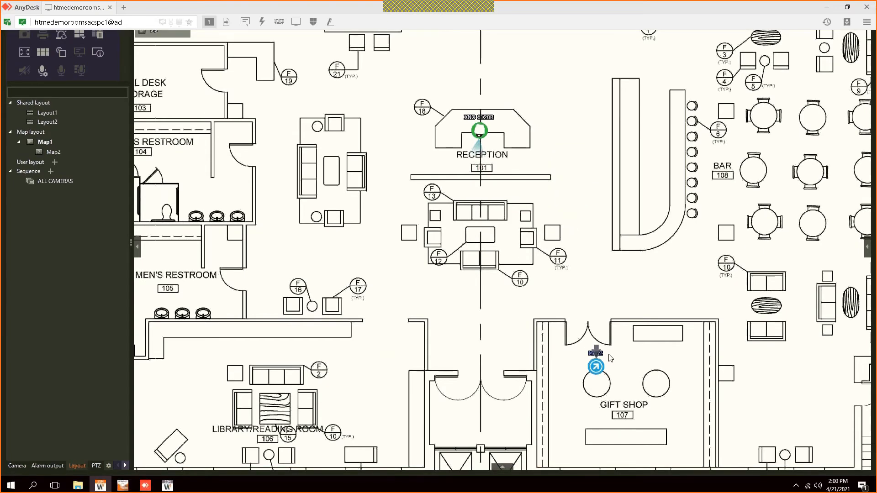
double_click(599, 363)
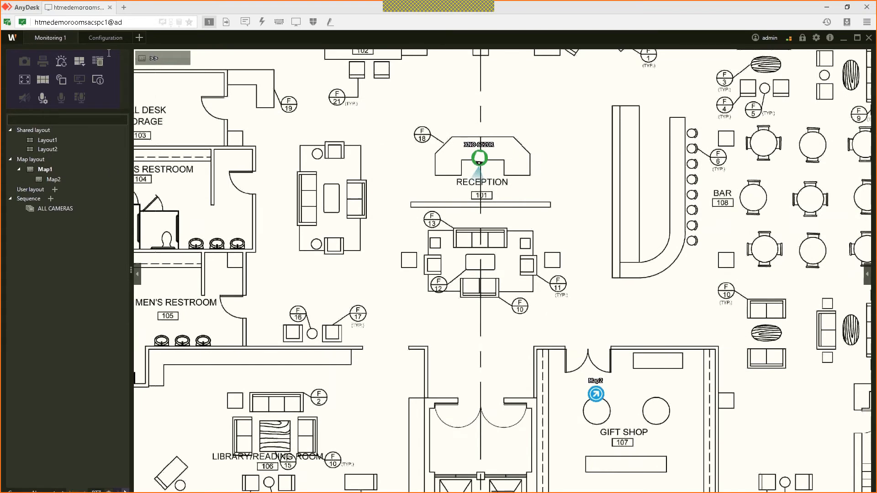
click(102, 39)
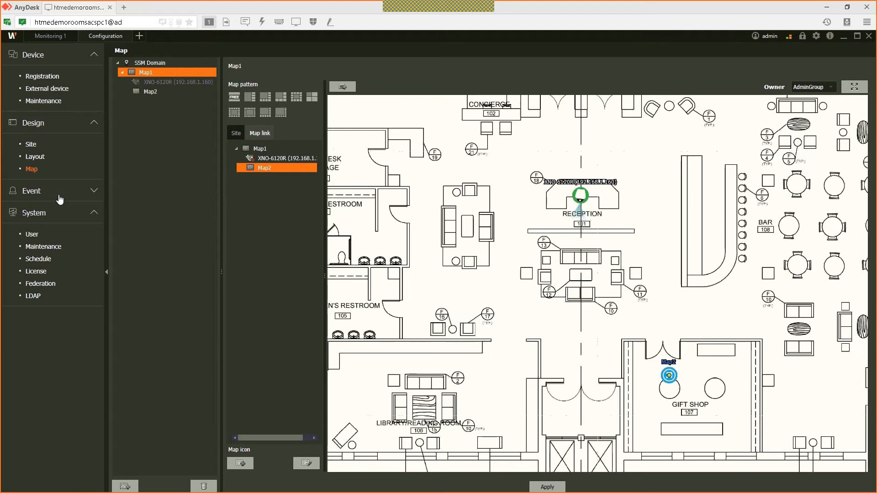
Step: Create a new event action named MOTION ON ENTRANCE DOOR
click(60, 200)
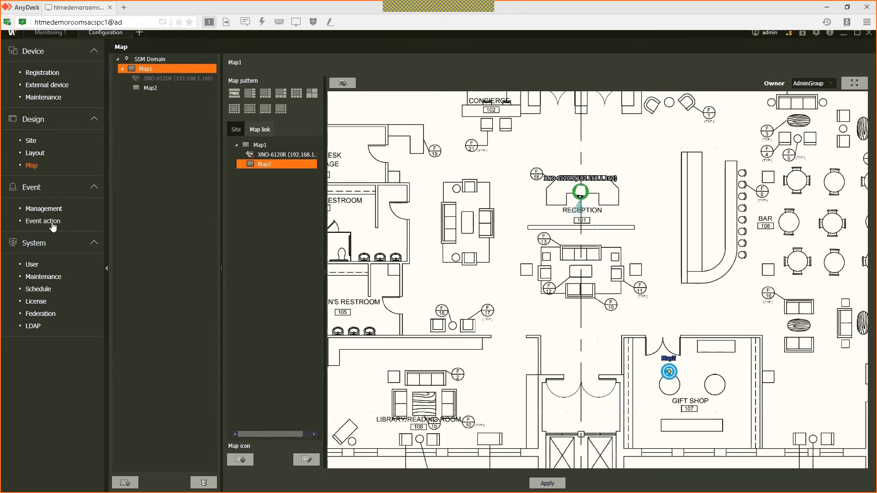
click(53, 222)
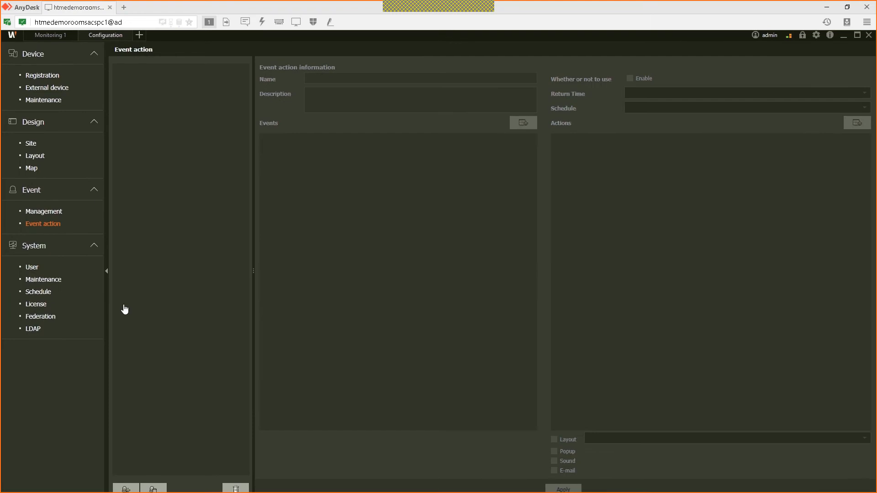
click(127, 465)
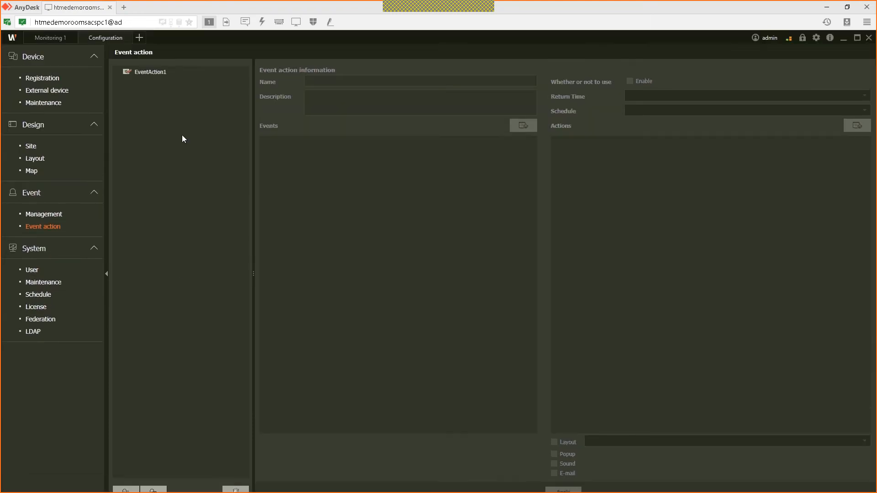
click(150, 73)
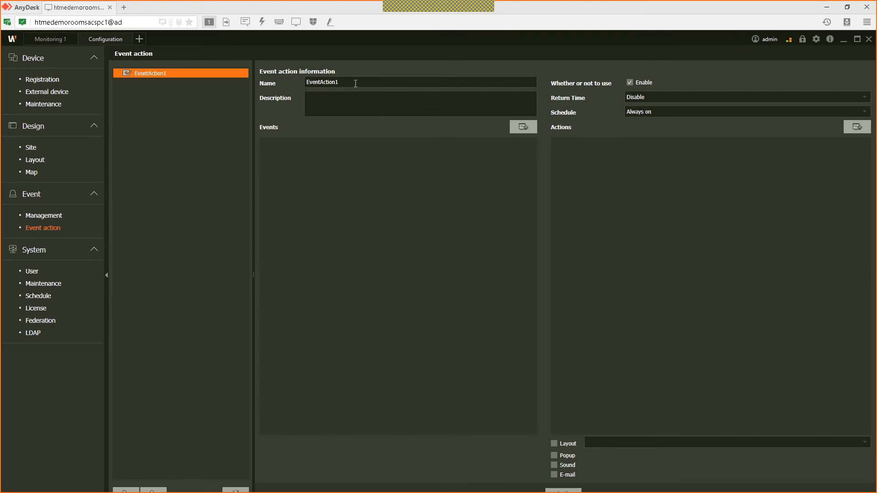
double_click(355, 84)
text(MOTION ON ENTRANCE DOOR)
Step: Set its trigger to Motion Detection on camera XNO-6120R
click(523, 127)
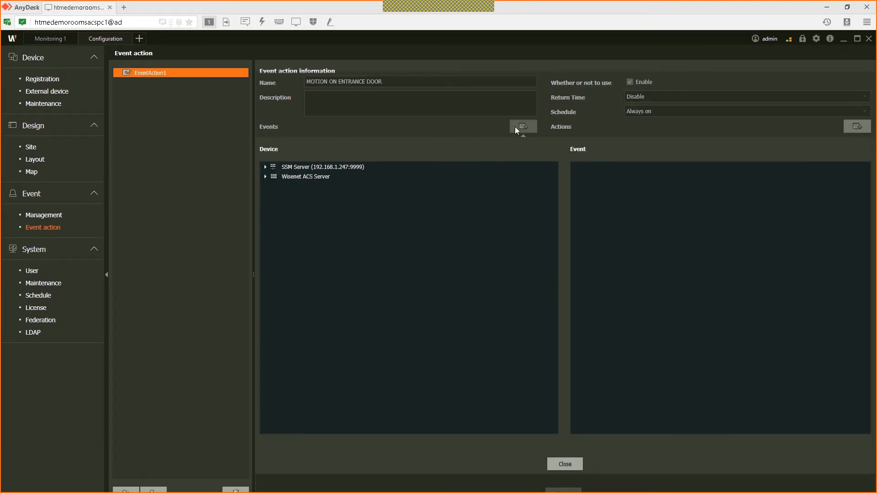
click(265, 167)
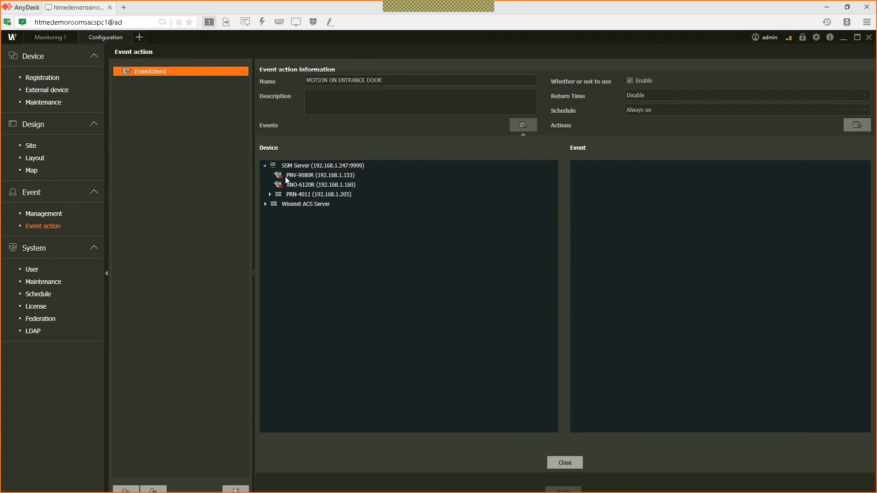
click(309, 184)
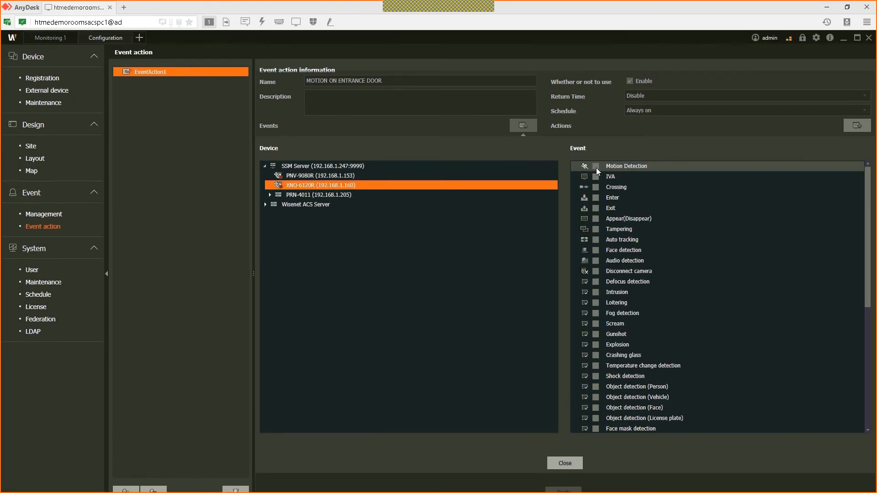
click(595, 165)
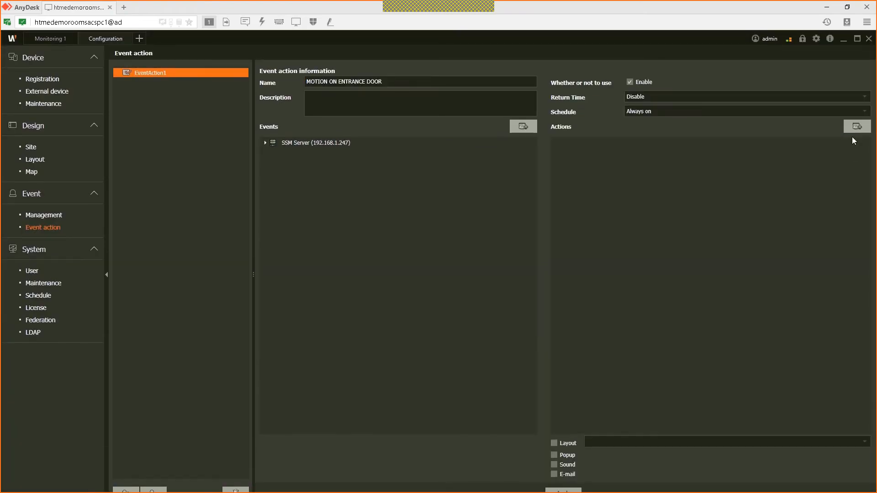
click(856, 97)
Step: Give MOTION ON ENTRANCE DOOR an Instant viewer (LIVE) action for XNO-6120R and apply it
click(565, 436)
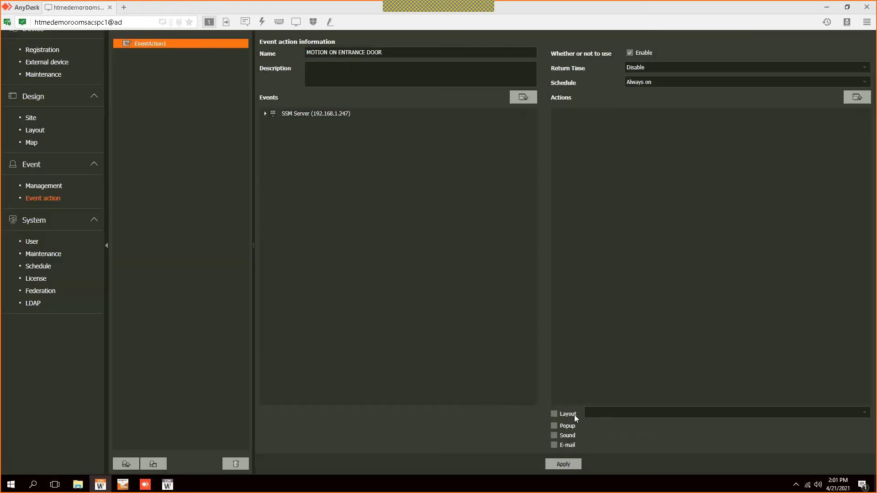
click(857, 126)
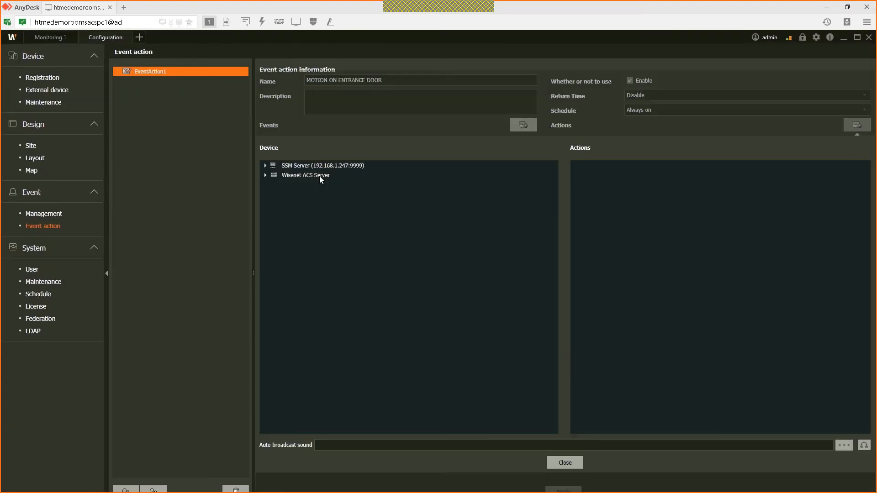
click(266, 166)
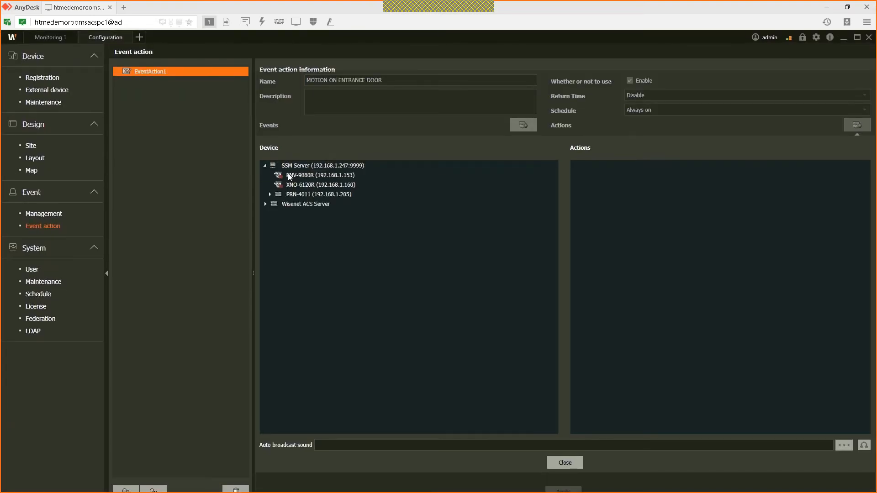
click(306, 185)
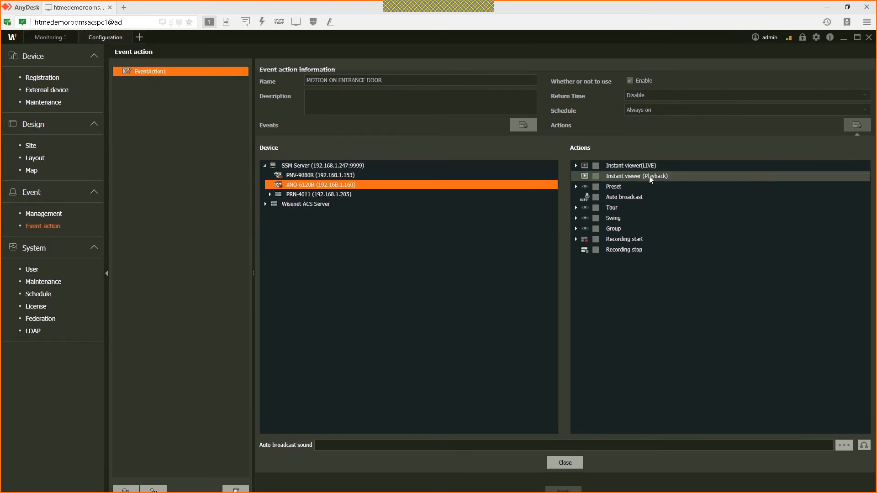
click(604, 166)
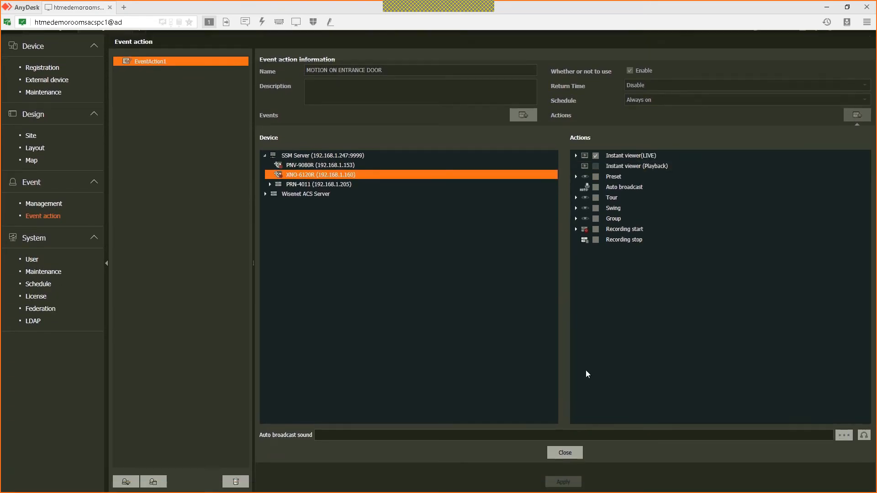
click(564, 436)
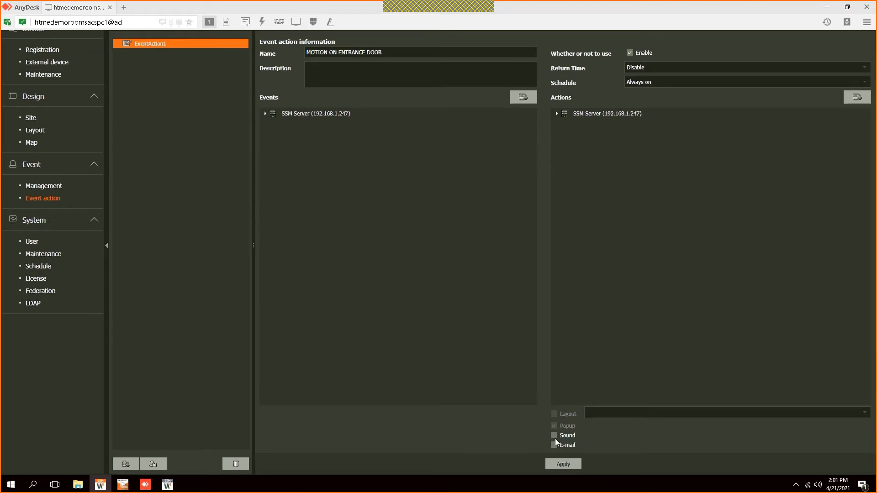
click(565, 465)
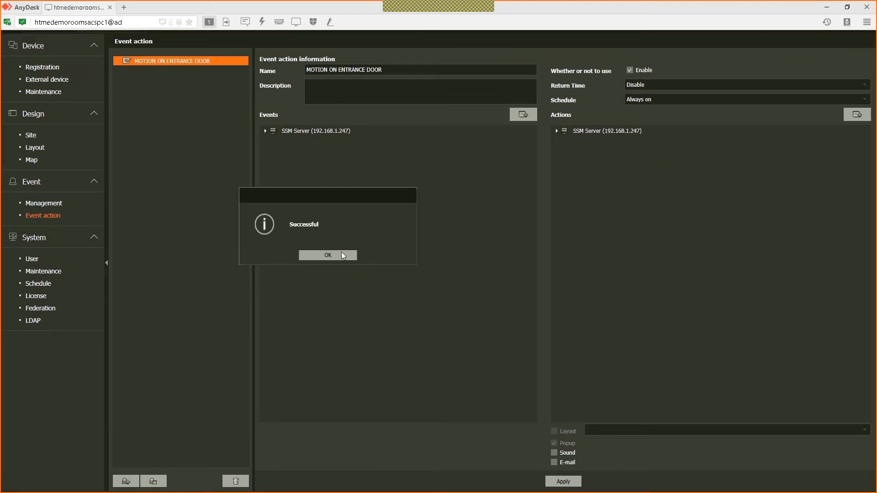
click(340, 259)
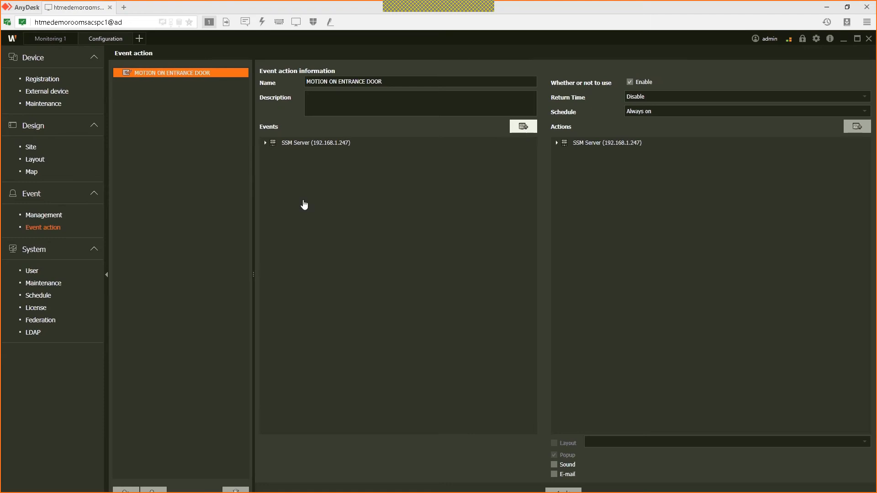
Step: Add a new event action, EventAction1, and open its trigger event list
click(127, 464)
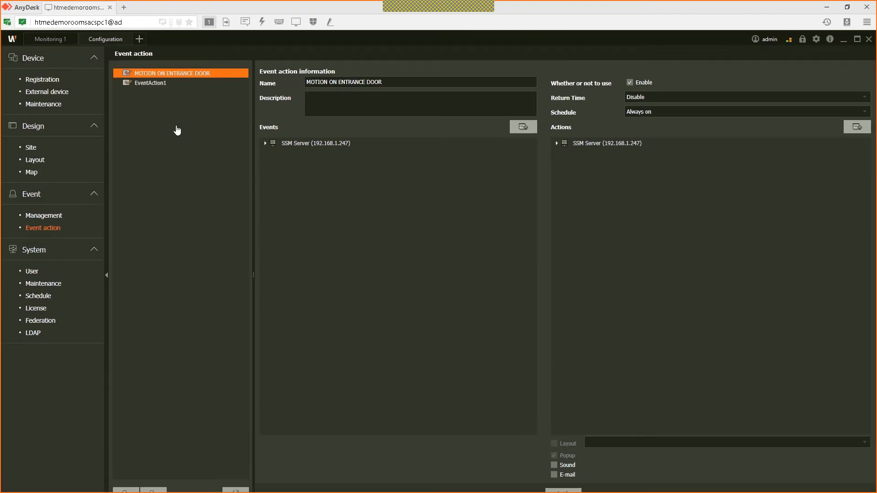
click(154, 83)
click(521, 130)
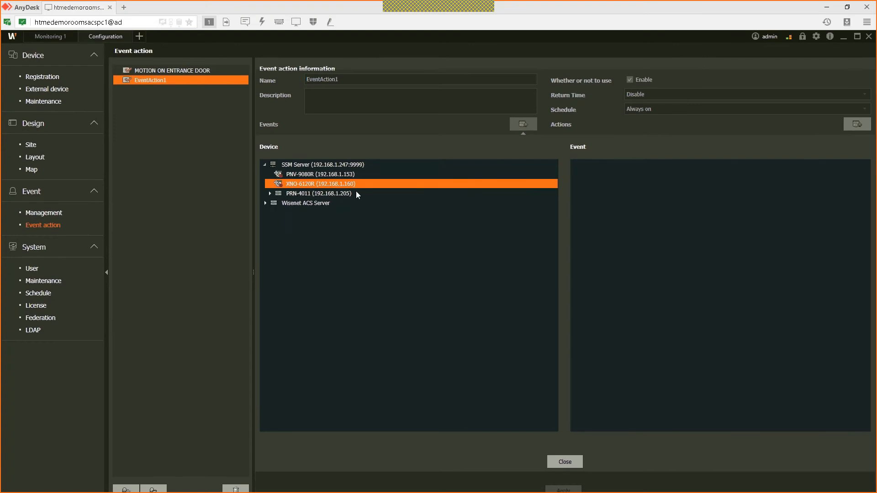
Step: Browse the device events and tick the PRN-4011 recorder's Disk full as the trigger
click(355, 191)
click(306, 175)
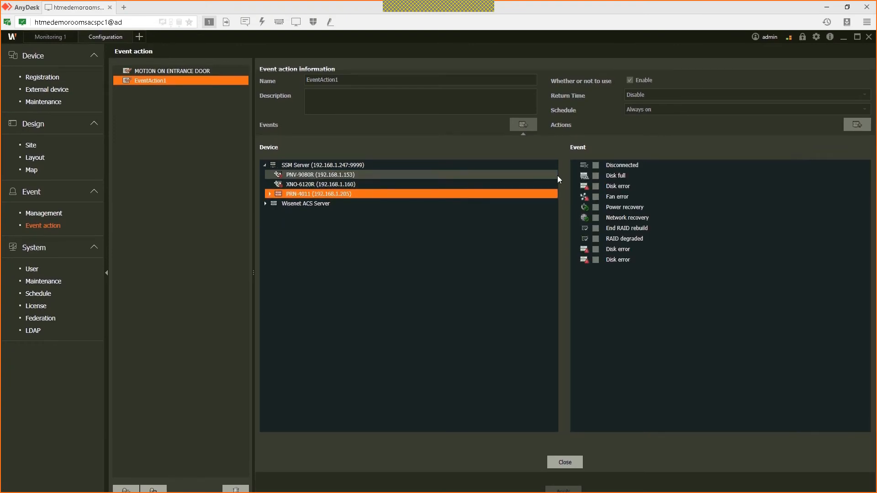
click(351, 165)
scroll(600, 226, down, 1)
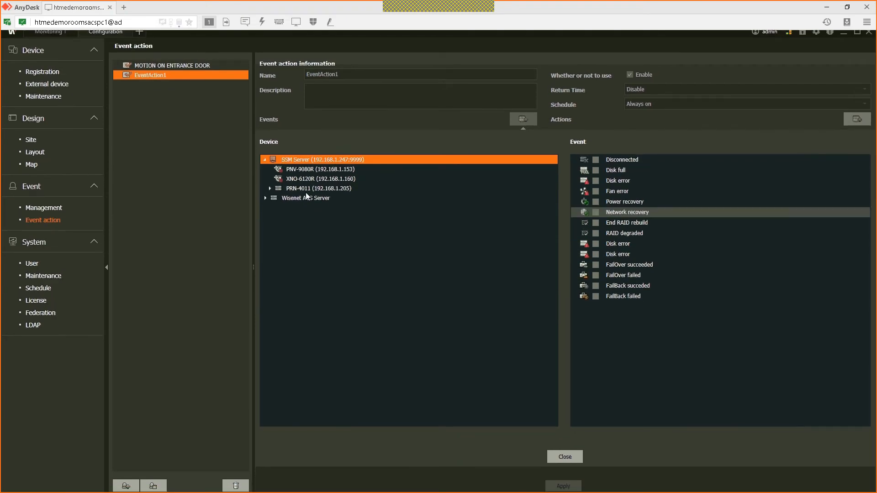
scroll(279, 199, up, 1)
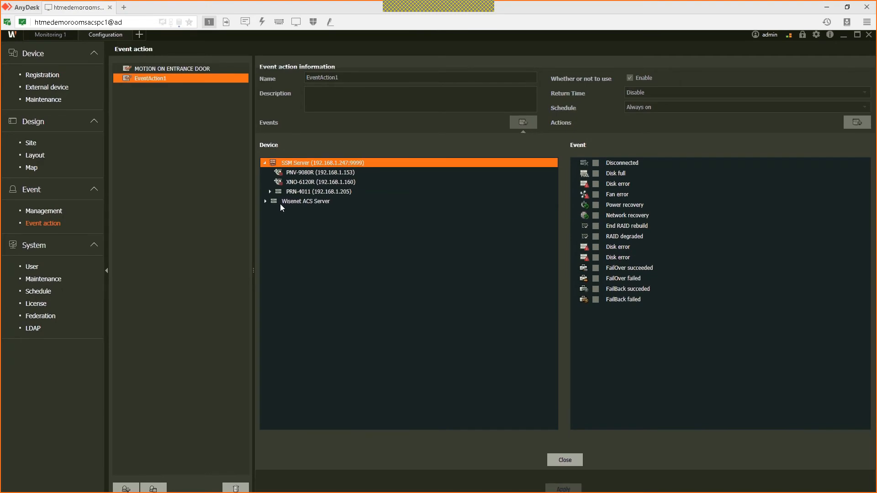
double_click(281, 204)
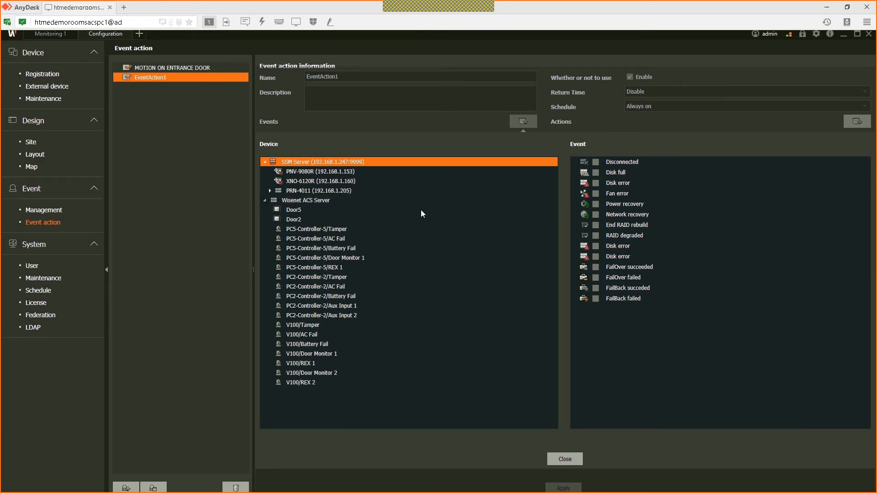
click(421, 211)
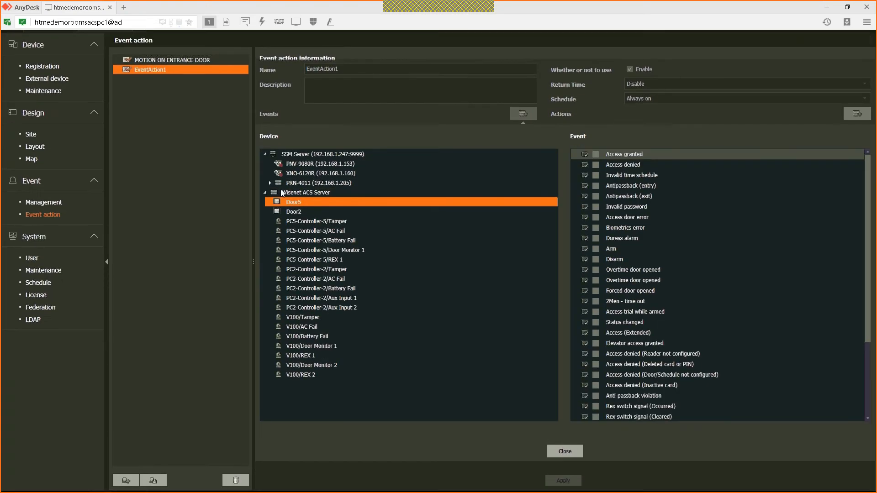
double_click(303, 195)
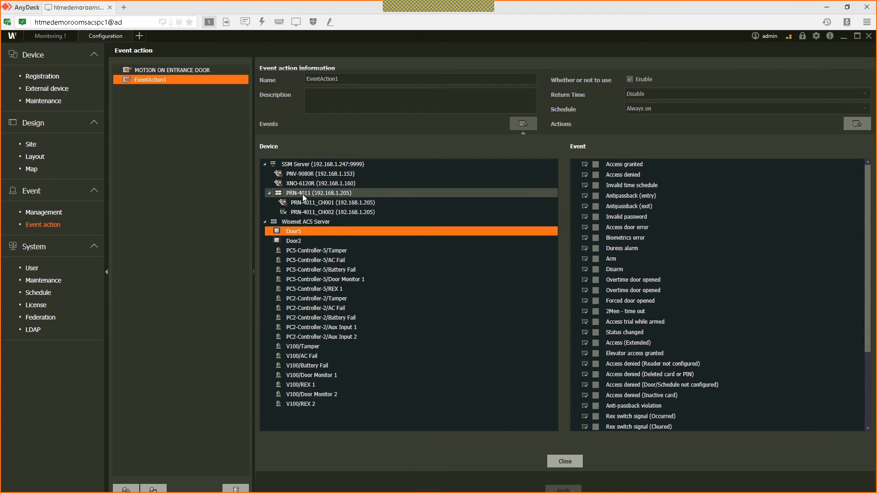
click(311, 202)
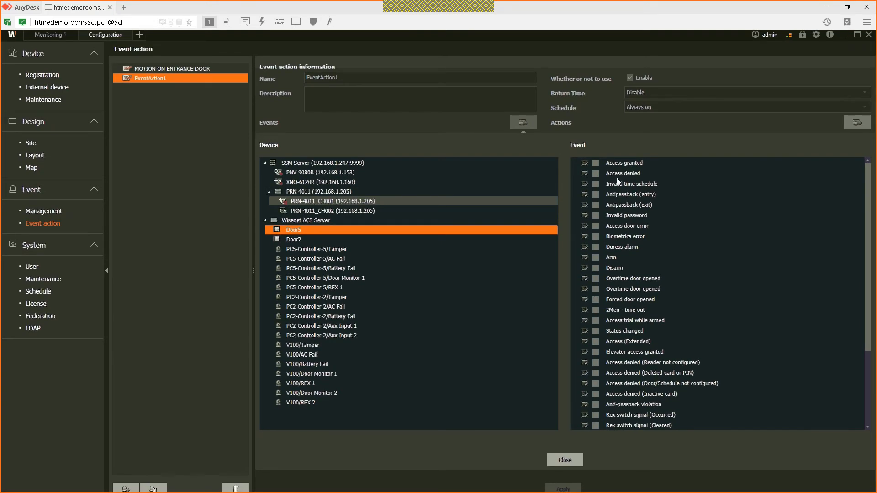
click(320, 194)
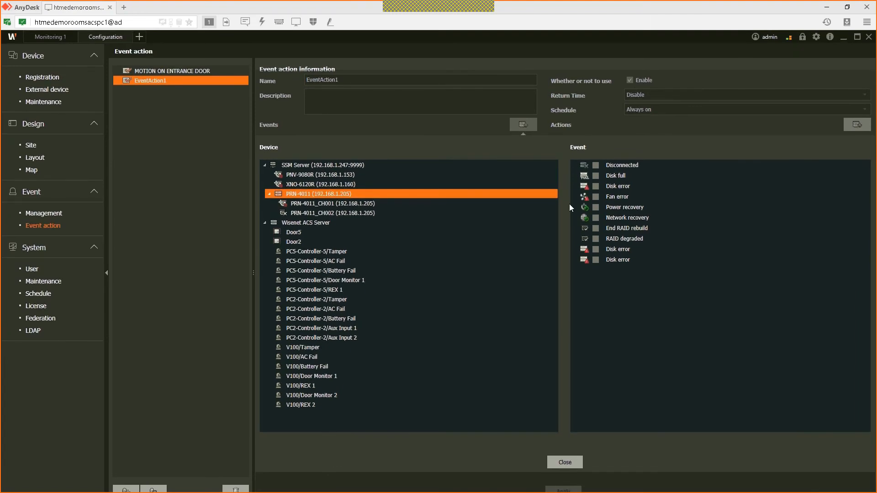
click(596, 177)
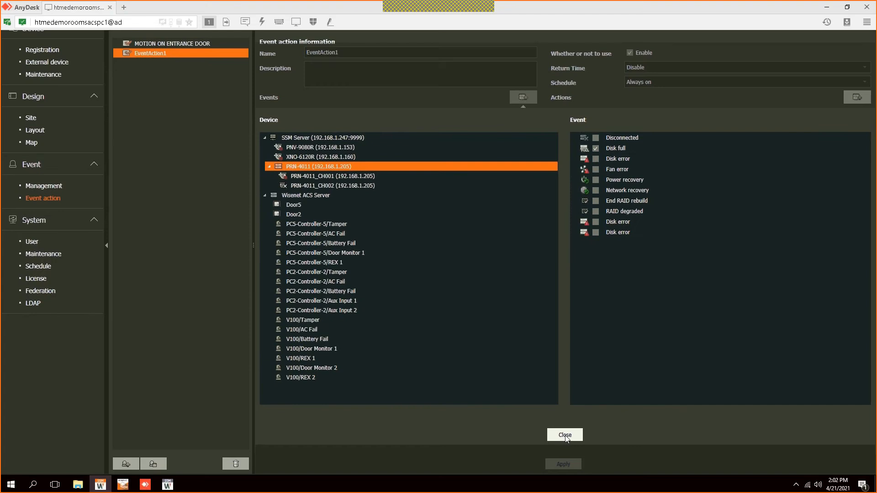
click(562, 436)
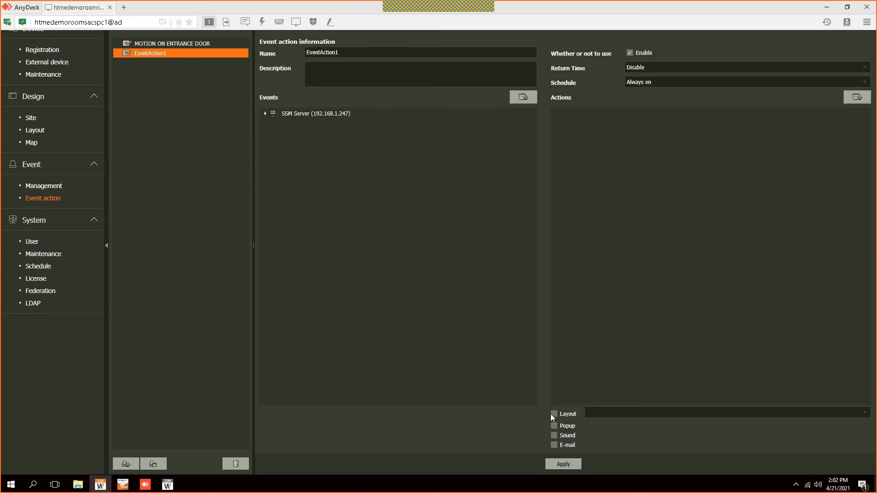
Step: Give EventAction1 an Instant viewer (Playback) action for XNO-6120R and save it
click(856, 130)
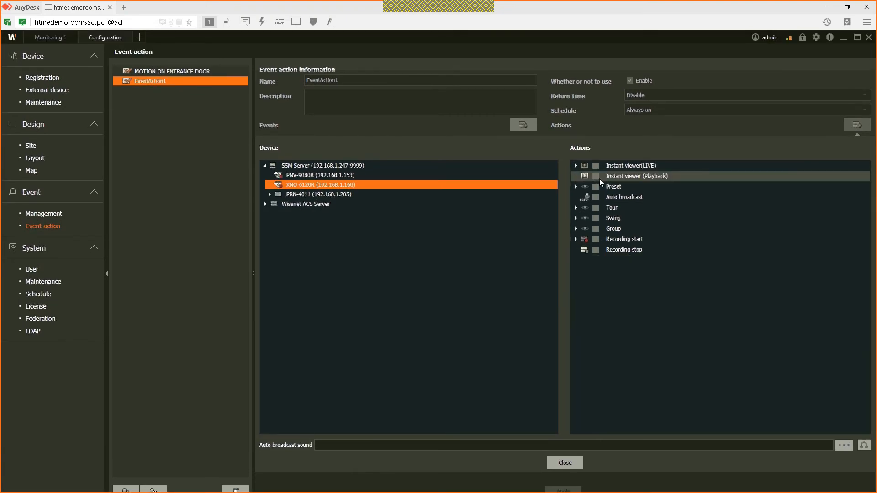
click(596, 177)
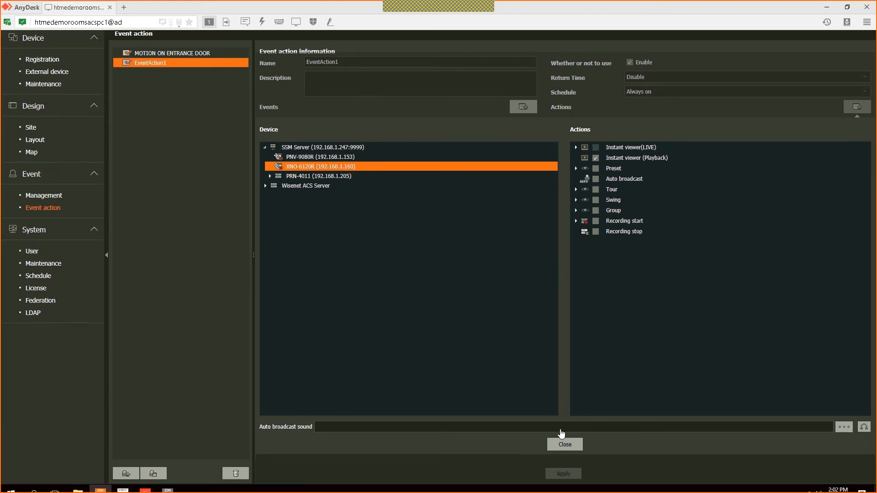
click(565, 443)
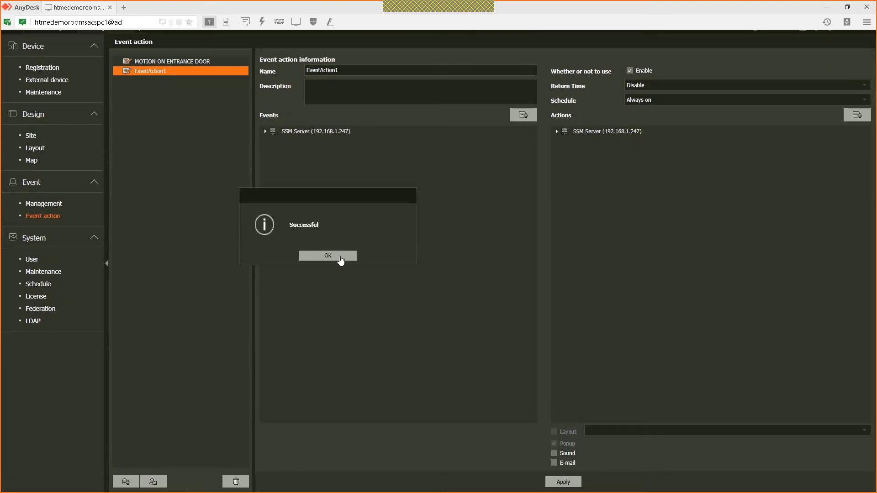
click(327, 256)
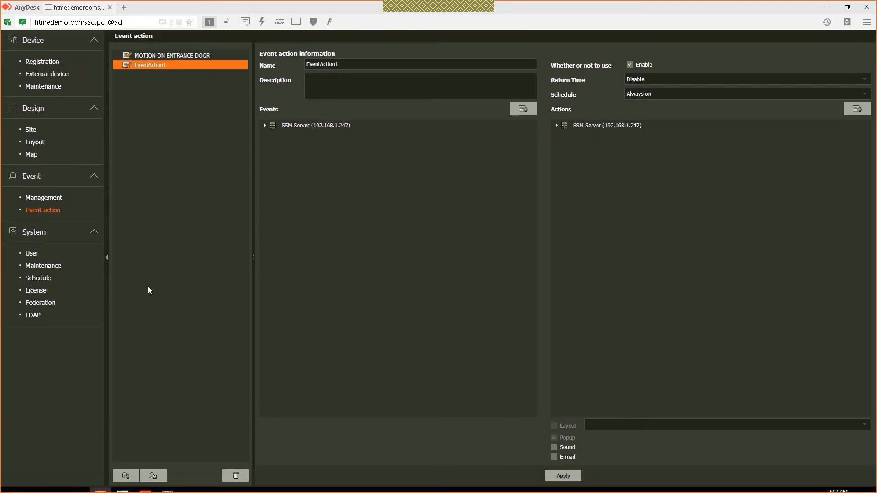
click(50, 269)
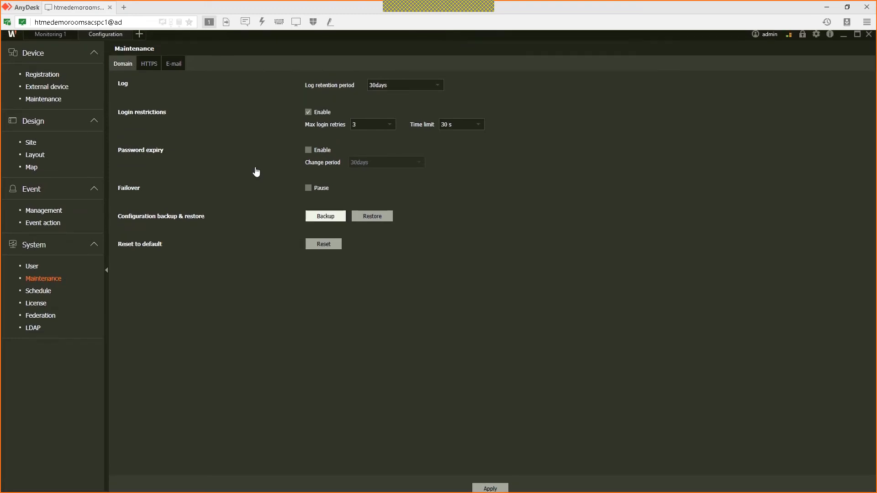
Step: Pass through device Registration to the Layout design page listing Layout1 and Layout2
click(47, 81)
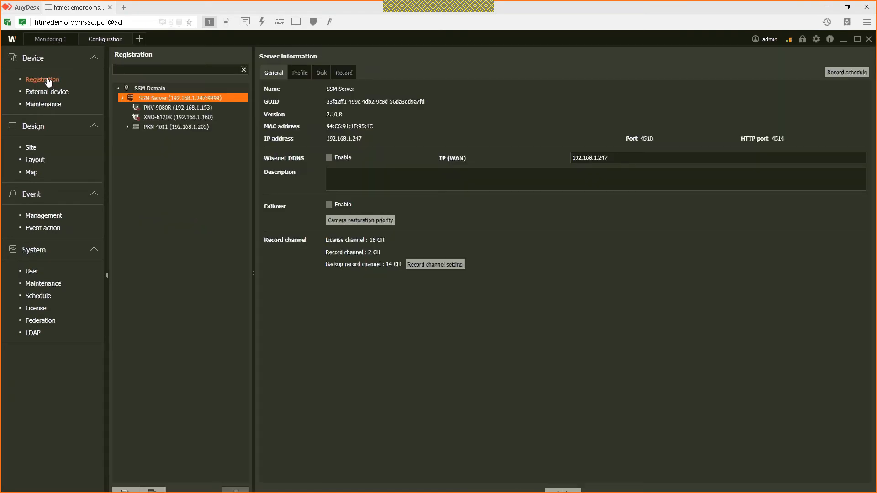
click(32, 149)
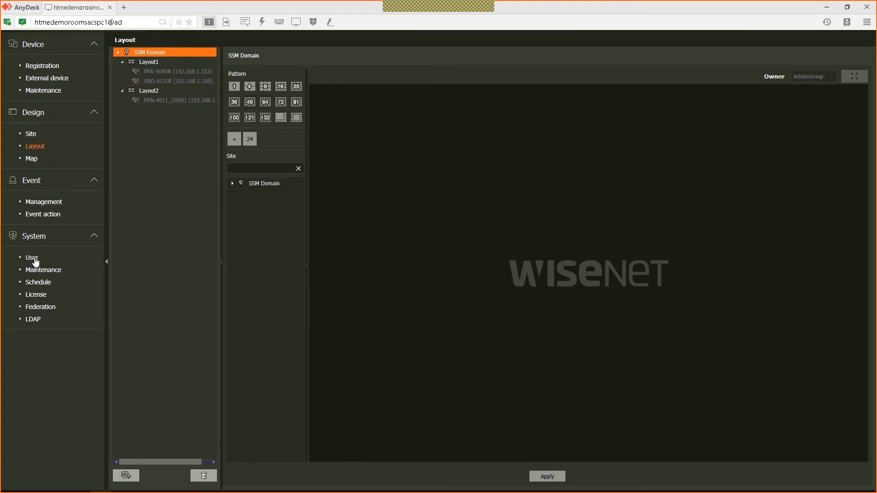
Step: Add a new user group and rename UserGroup1 to OepratorUserGroup1
click(34, 259)
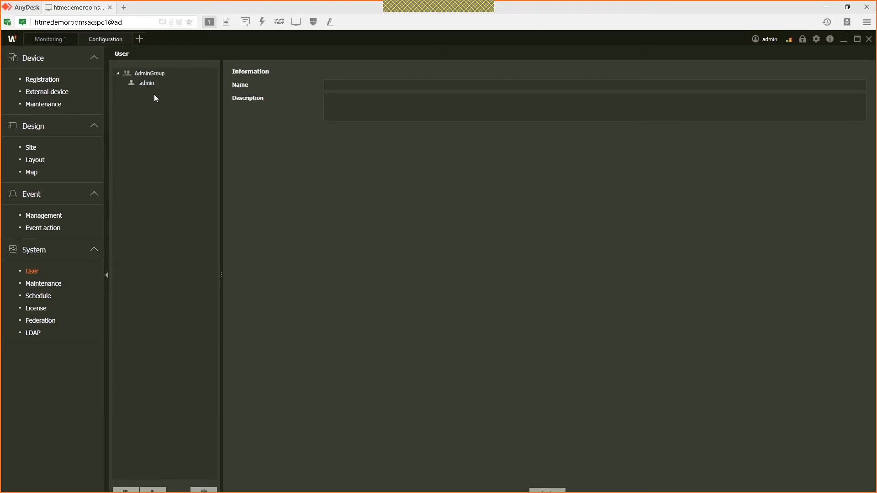
click(126, 465)
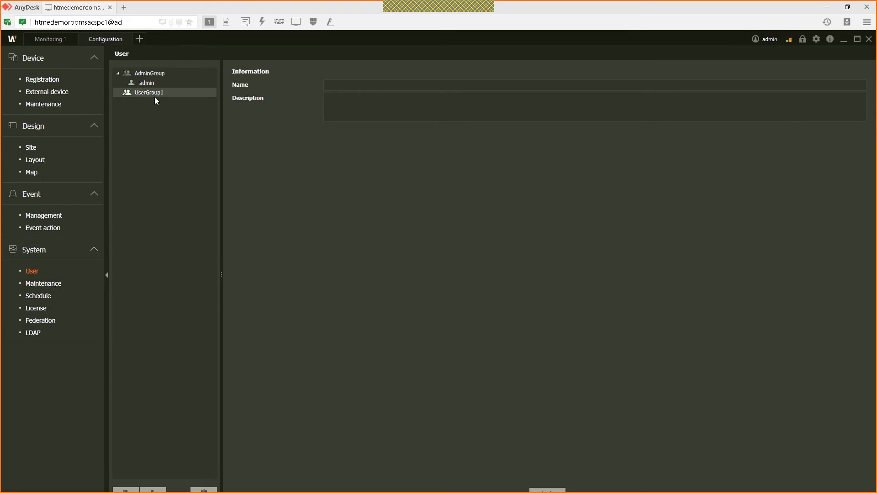
click(175, 93)
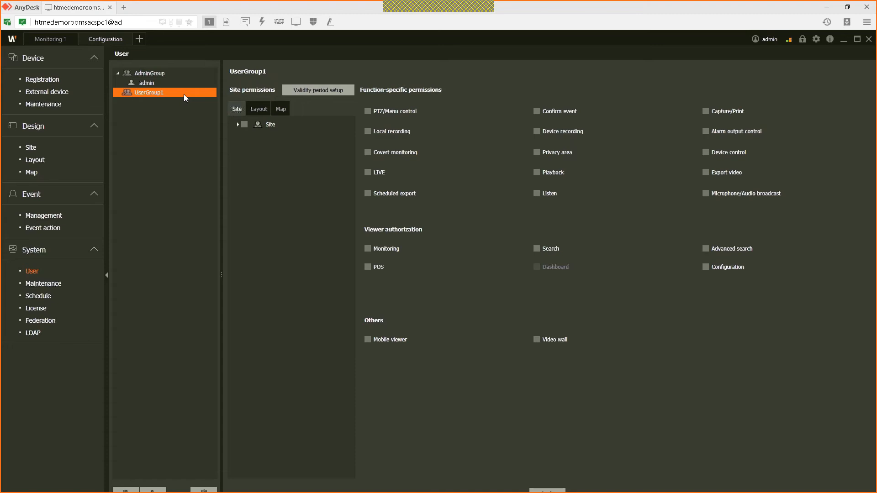
right_click(173, 92)
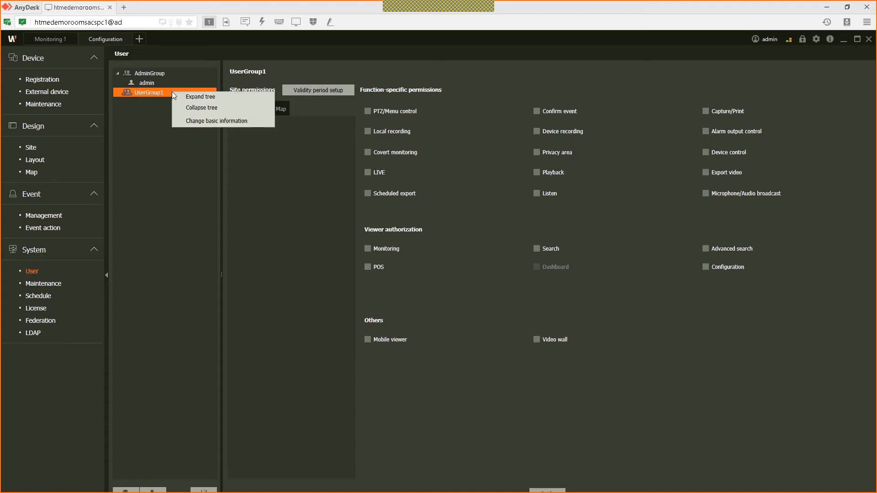
click(210, 122)
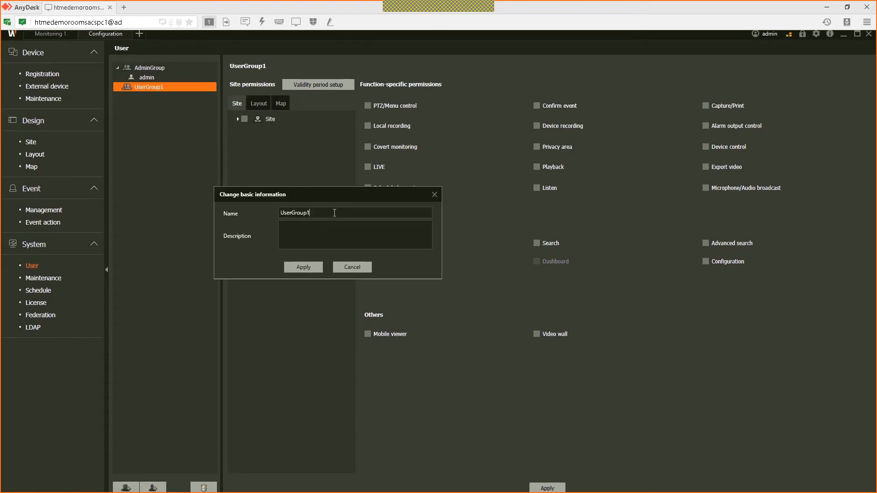
text(Oeprator)
click(316, 260)
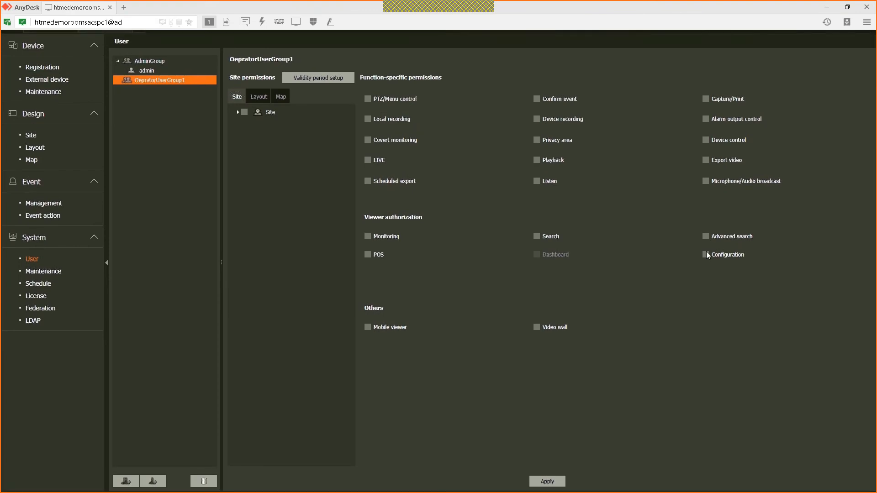
Step: Grant OepratorUserGroup1 LIVE permission plus Site, Layout1, Layout2 and Map1 access, and save
click(368, 172)
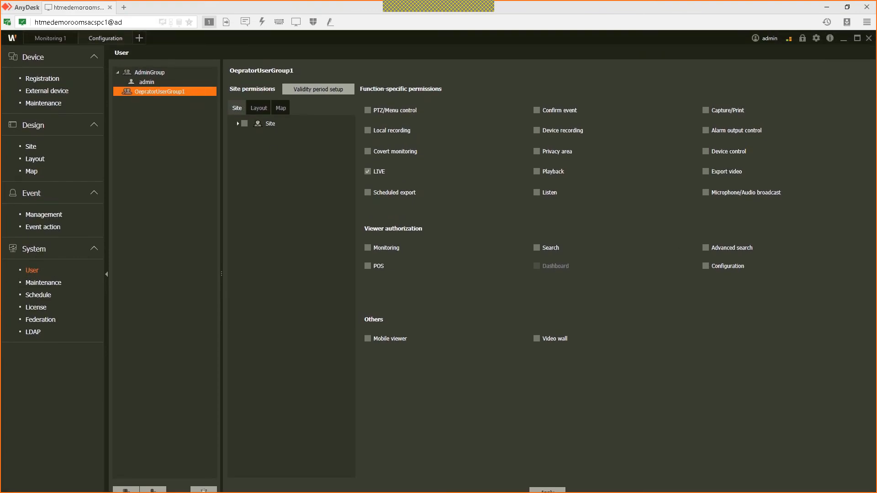
click(245, 124)
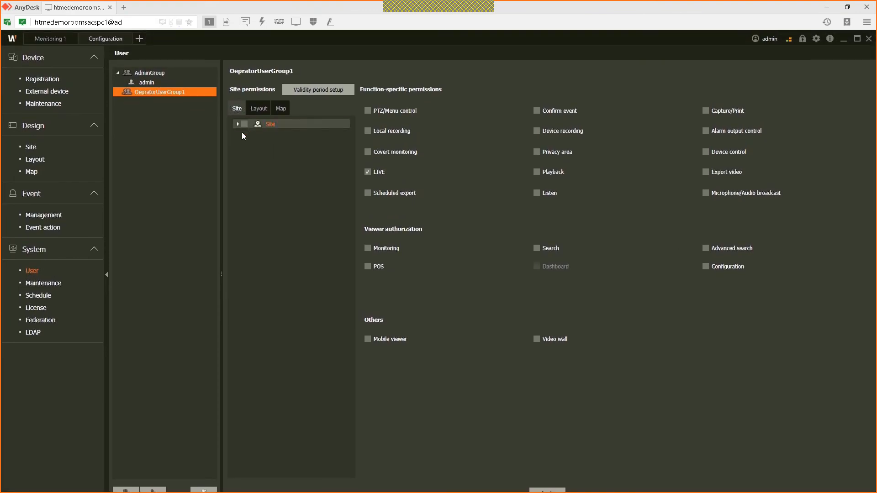
click(260, 109)
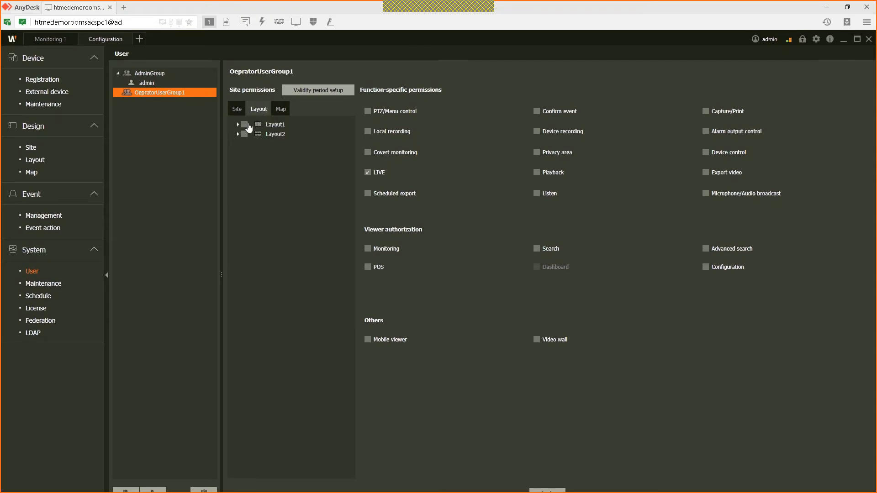
click(244, 124)
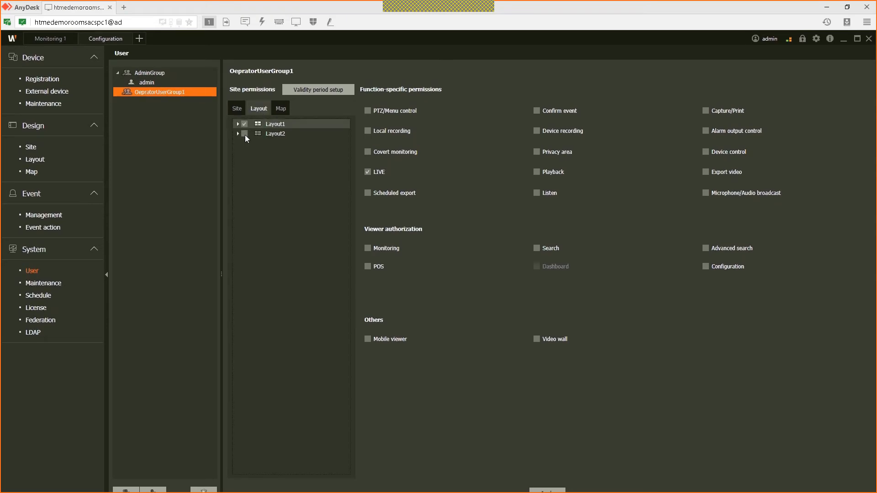
click(244, 134)
click(280, 109)
click(246, 123)
click(367, 170)
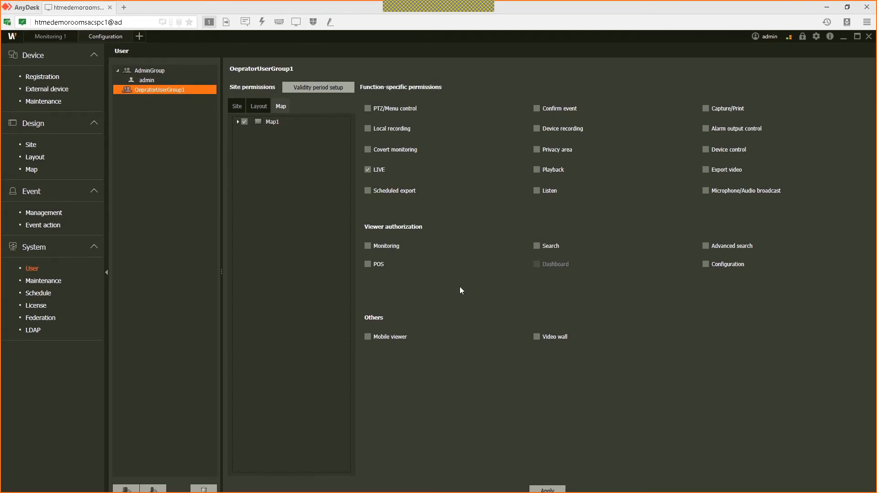
click(550, 465)
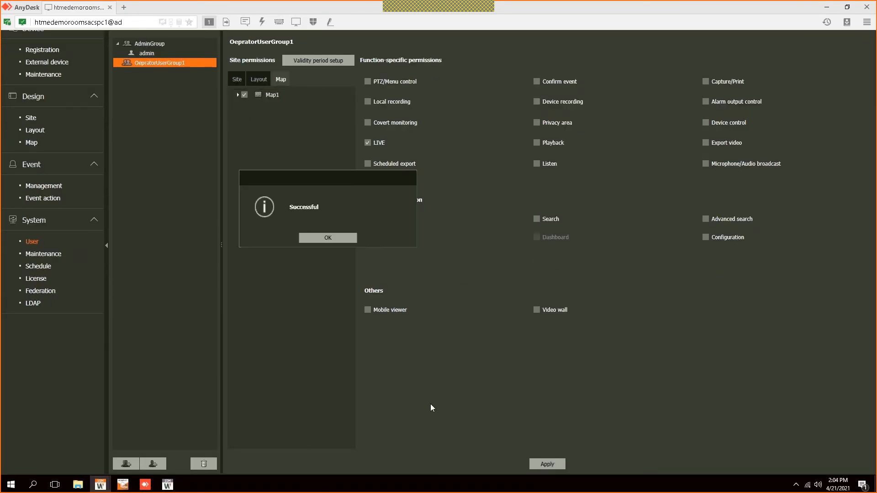
click(328, 250)
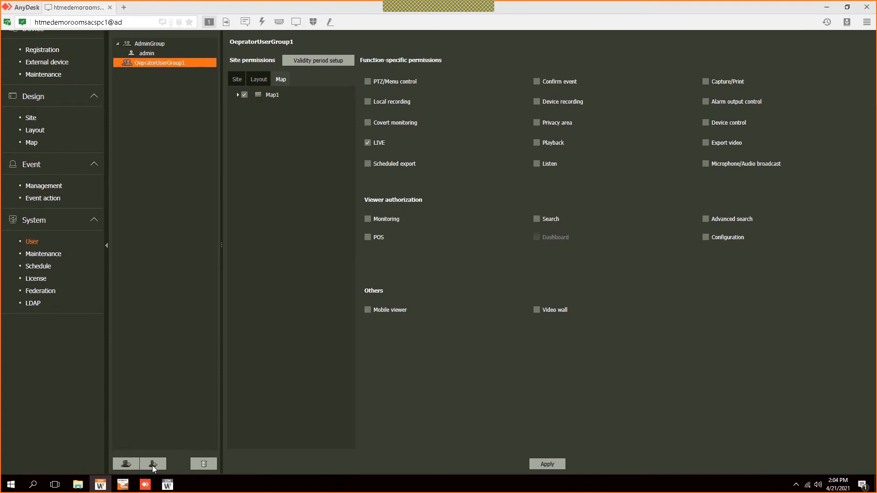
Step: Open the Add user dialog, then cancel without adding a user
click(153, 465)
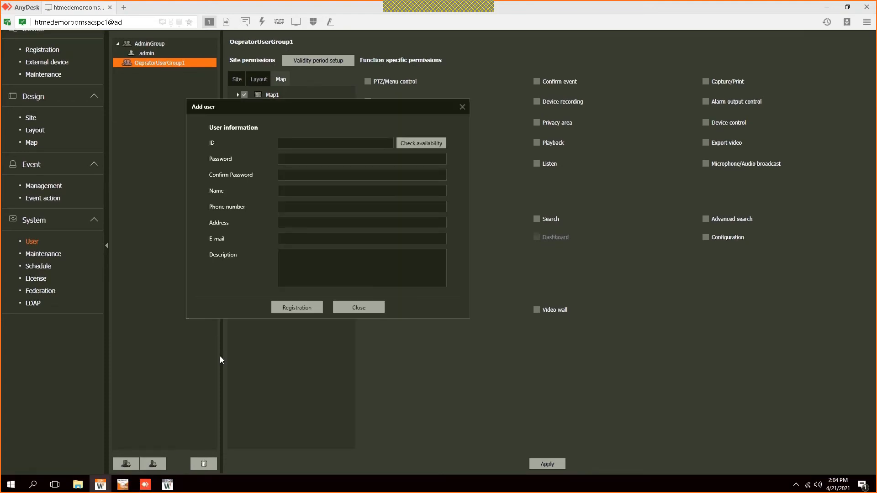
click(302, 176)
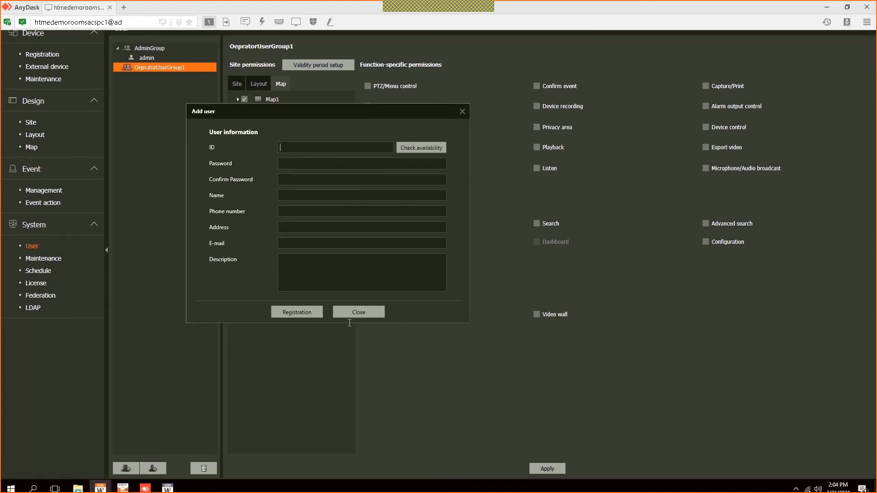
click(357, 321)
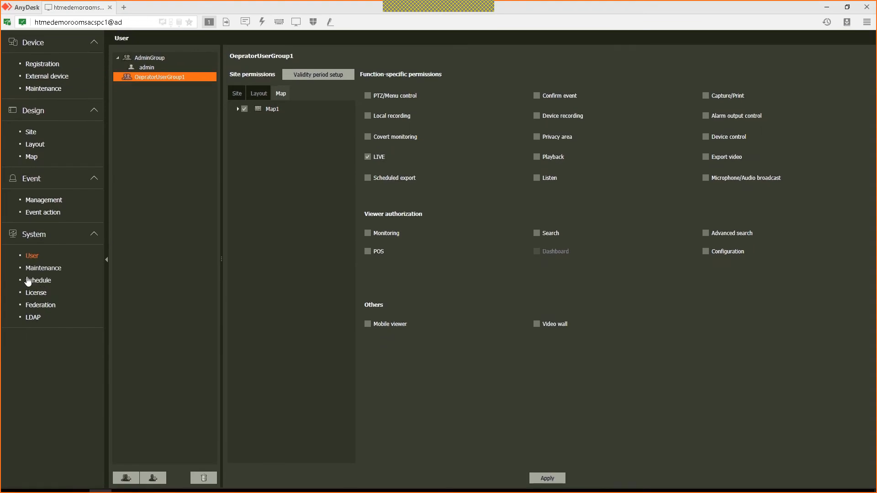
Step: In System Maintenance, leave password expiry off and log retention at 30days, then open device Registration
click(39, 266)
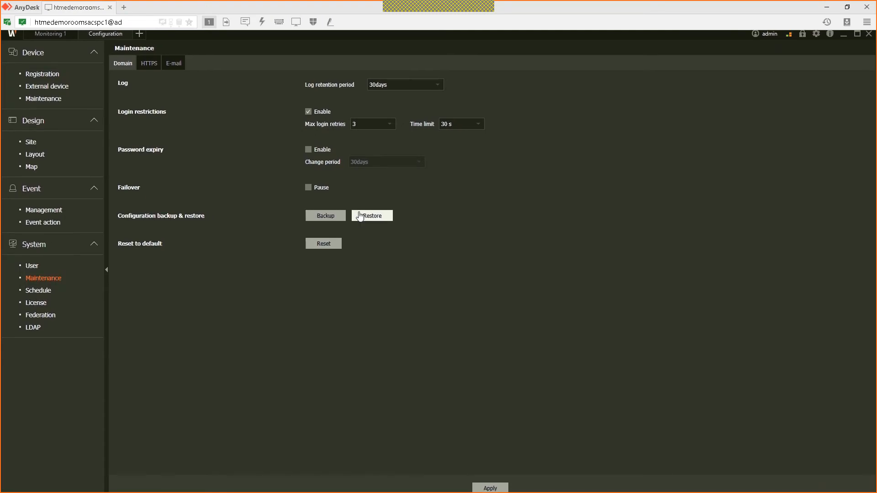
click(311, 157)
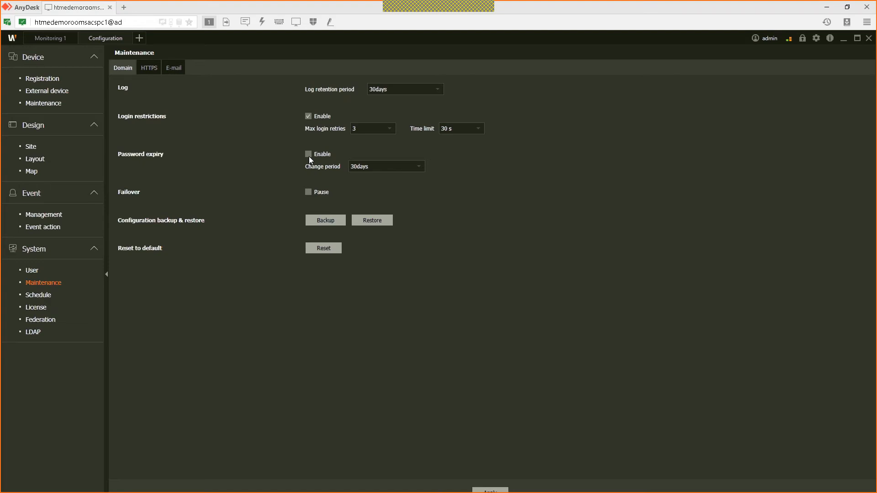
click(309, 156)
click(309, 156)
click(309, 156)
click(388, 91)
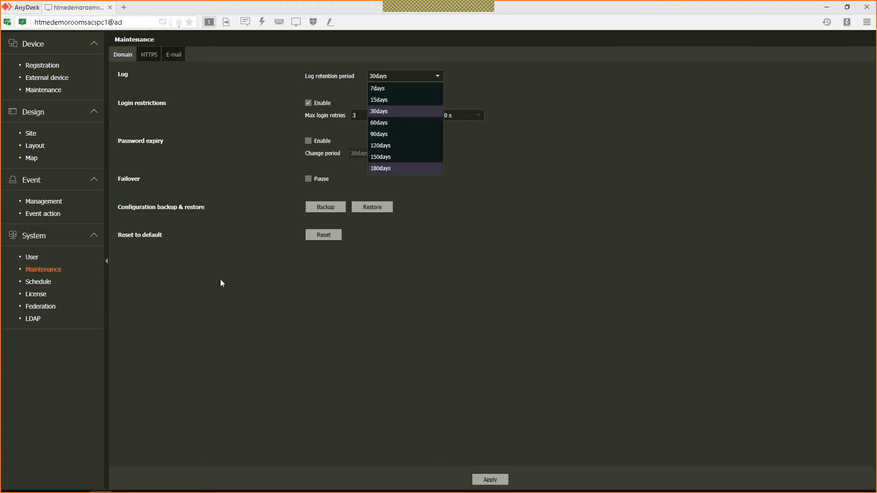
click(220, 280)
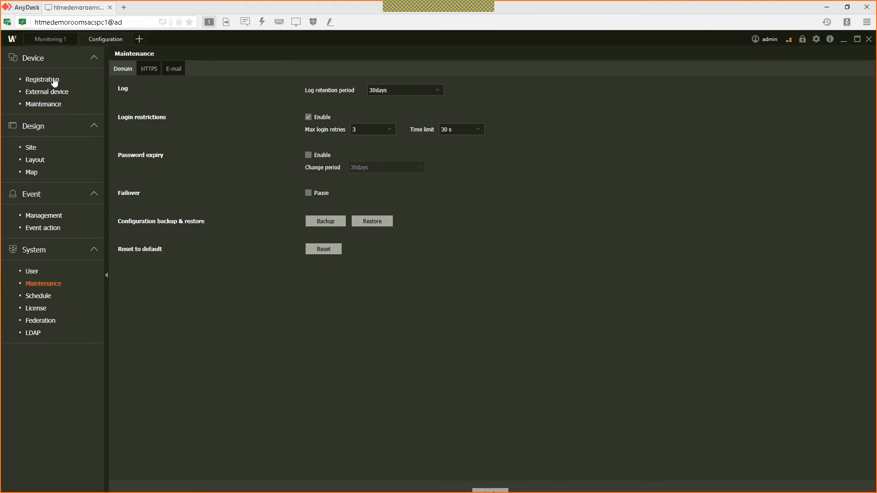
click(54, 80)
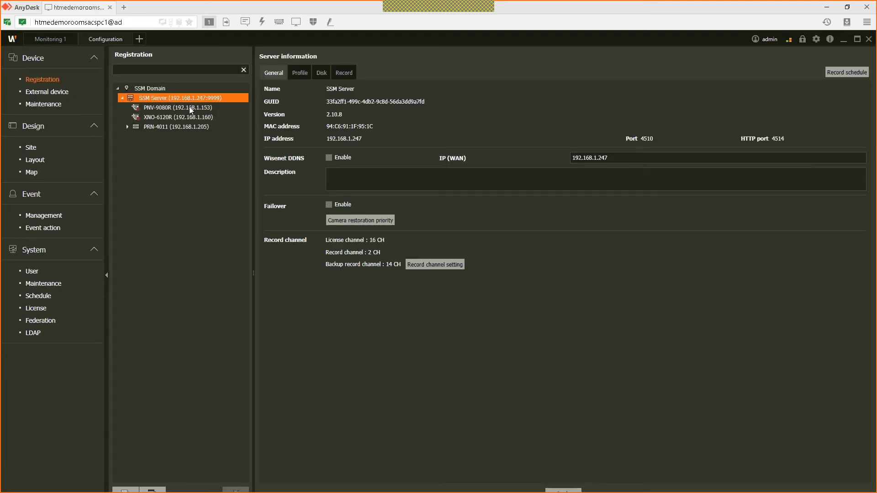
Step: Add the 192.168.1.29 server to the SSM Domain, registering it with its login ID and password
click(154, 88)
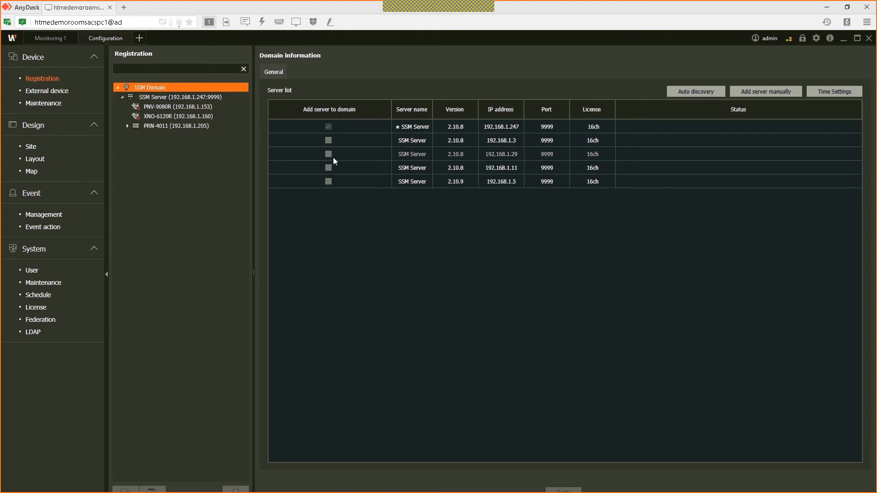
click(329, 154)
click(339, 224)
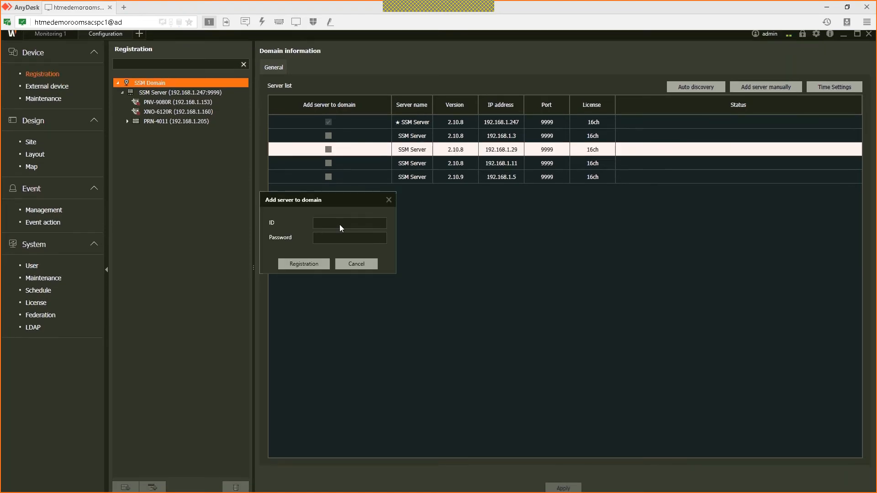
text(admin)
key(Tab)
text(admin1)
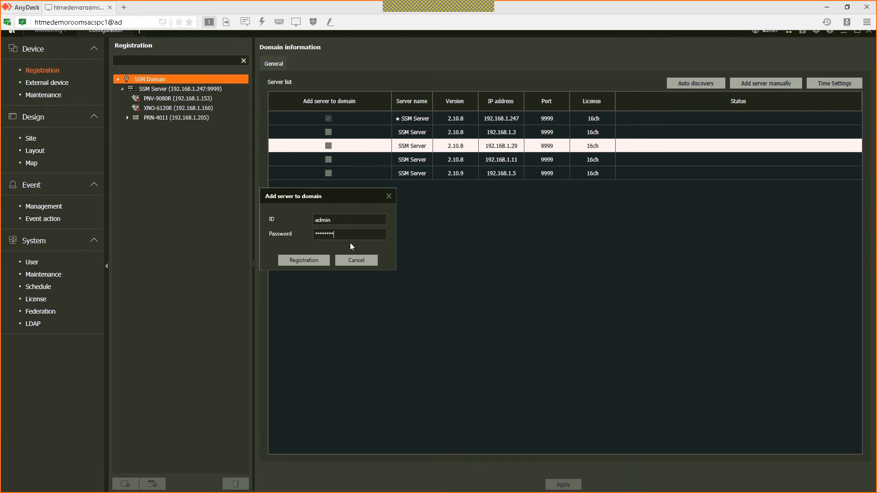
click(314, 257)
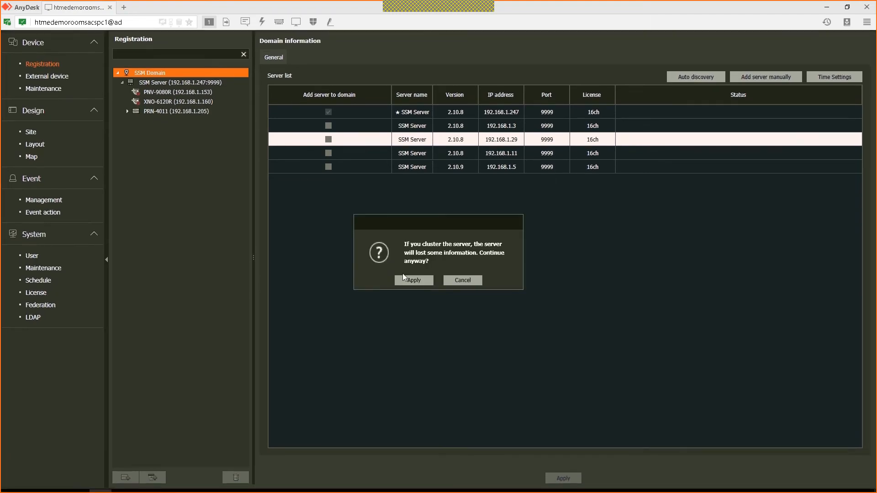
click(414, 282)
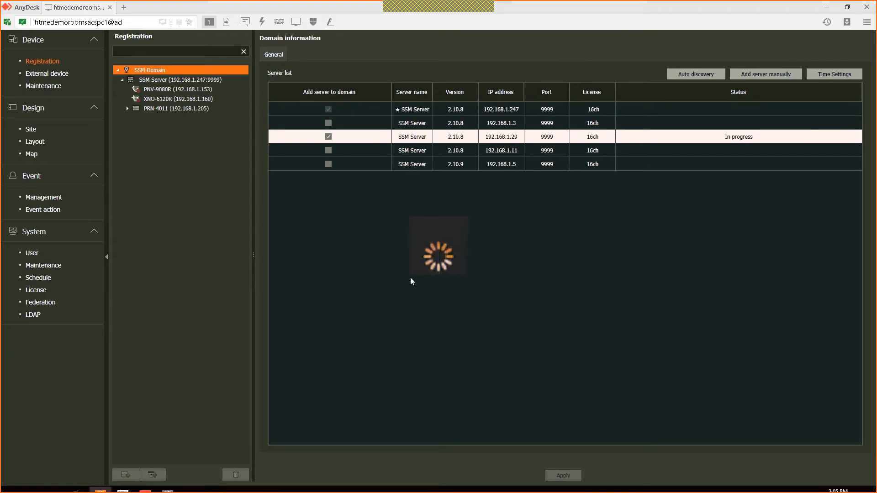
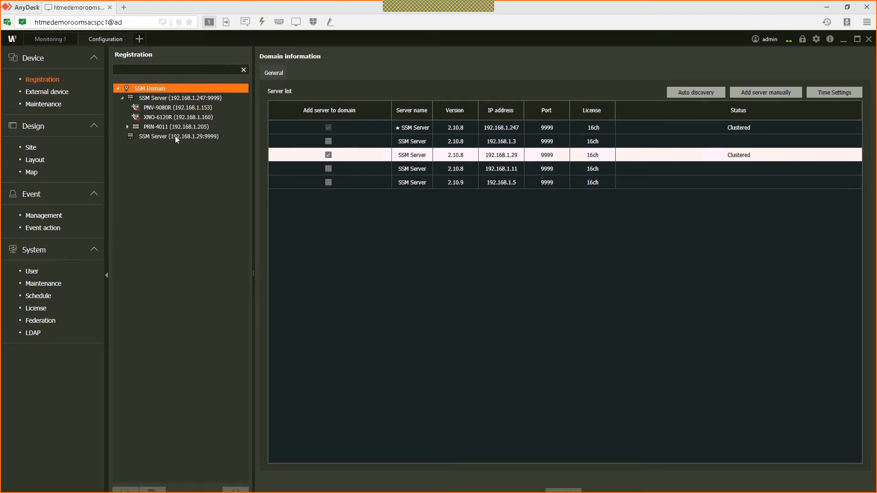
Step: Enable failover on SSM Server 192.168.1.247 and confirm it as a failover server
click(182, 98)
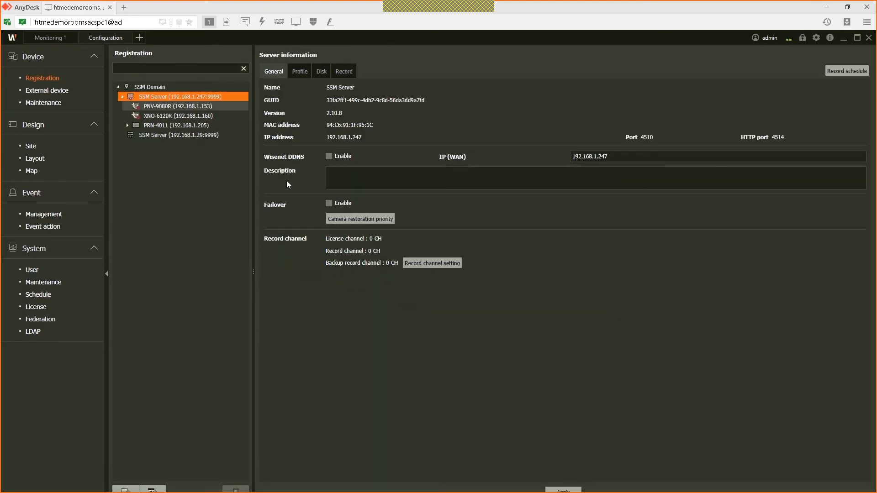
click(328, 203)
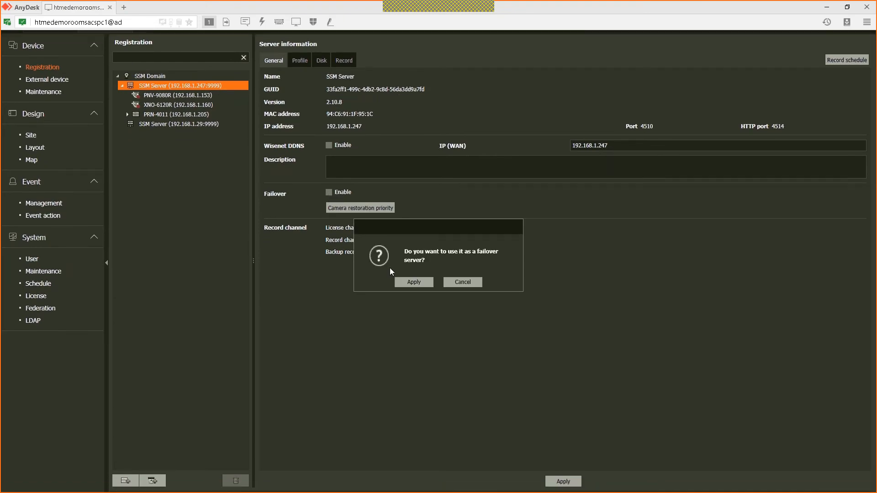
click(414, 282)
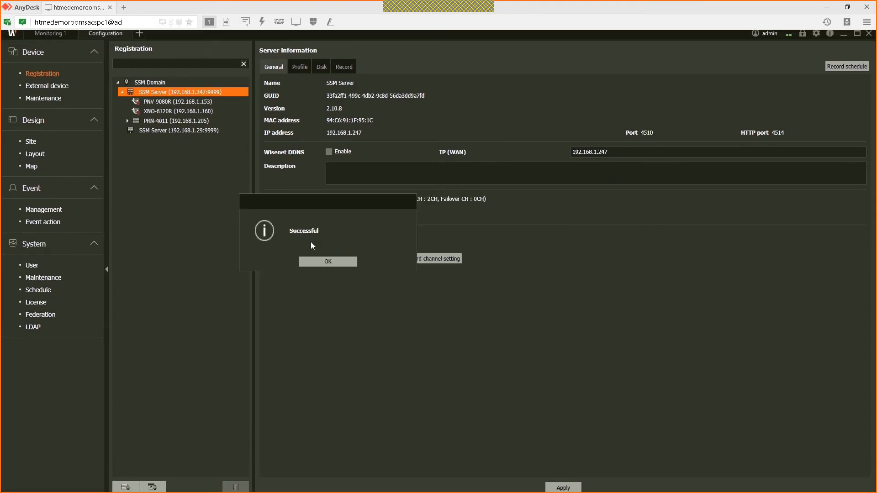
key(Return)
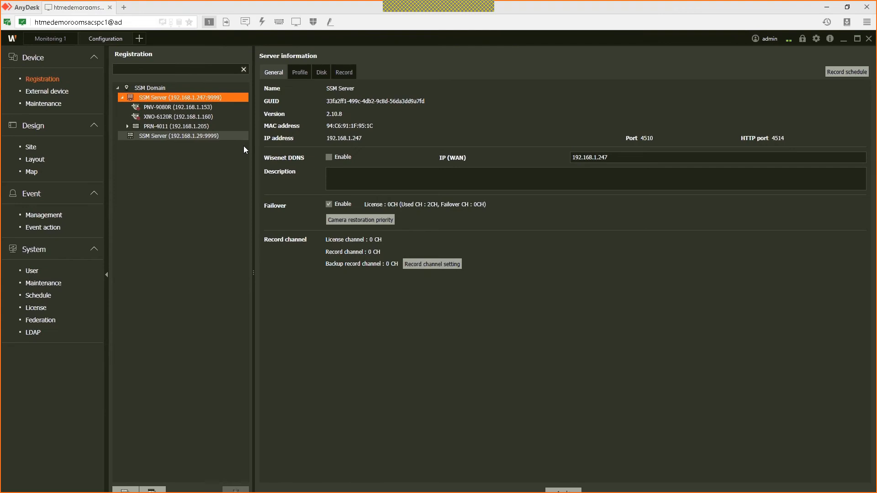
Step: Enable failover on SSM Server 192.168.1.29, then show the User permissions page
click(237, 135)
click(337, 202)
click(415, 278)
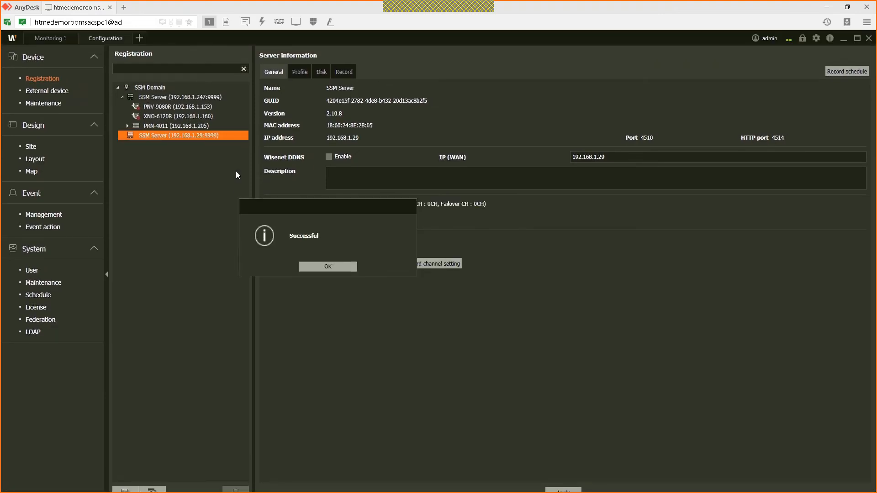
click(319, 253)
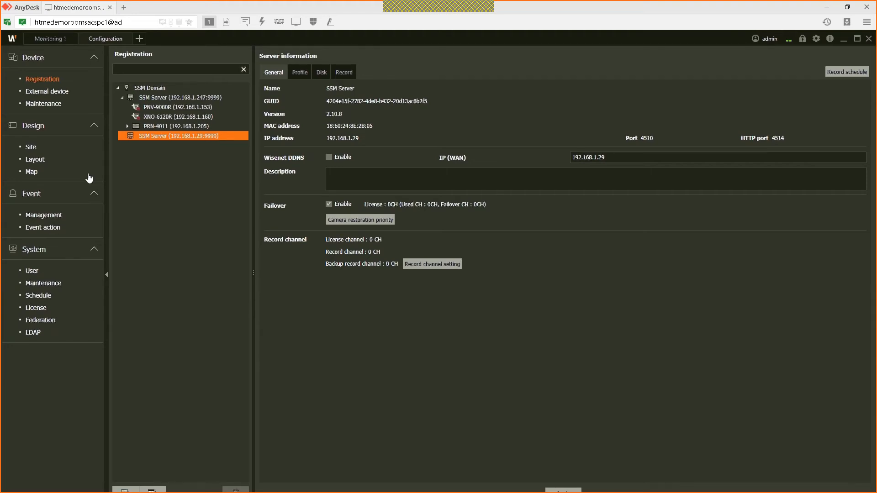
click(31, 270)
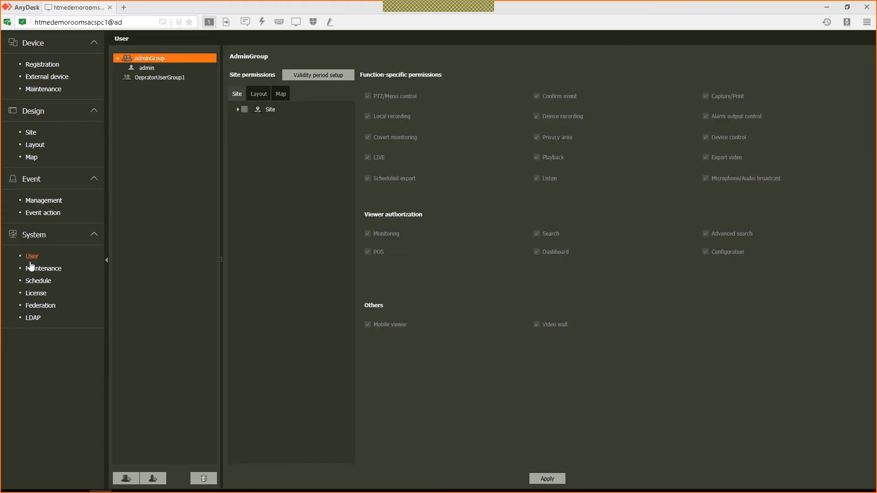
Step: Grant OepratorUserGroup1 Playback and Export video on the GF site, confirming the motion event popup
click(144, 92)
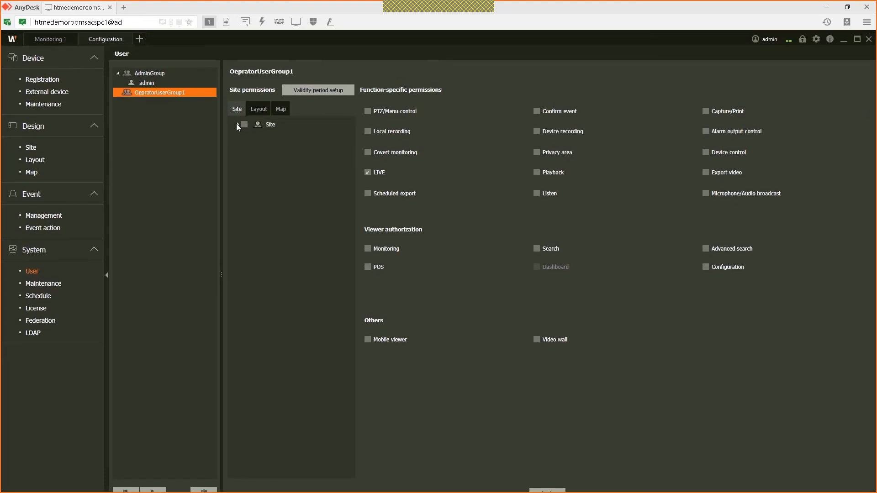
click(237, 125)
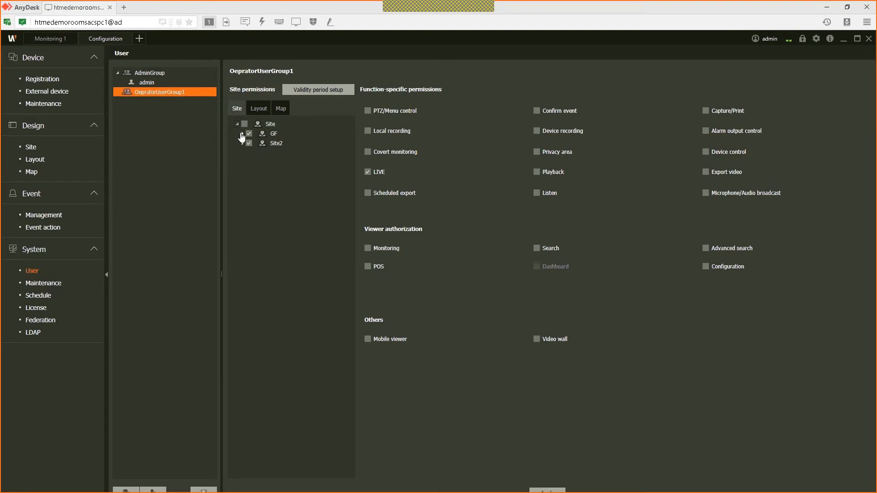
click(242, 133)
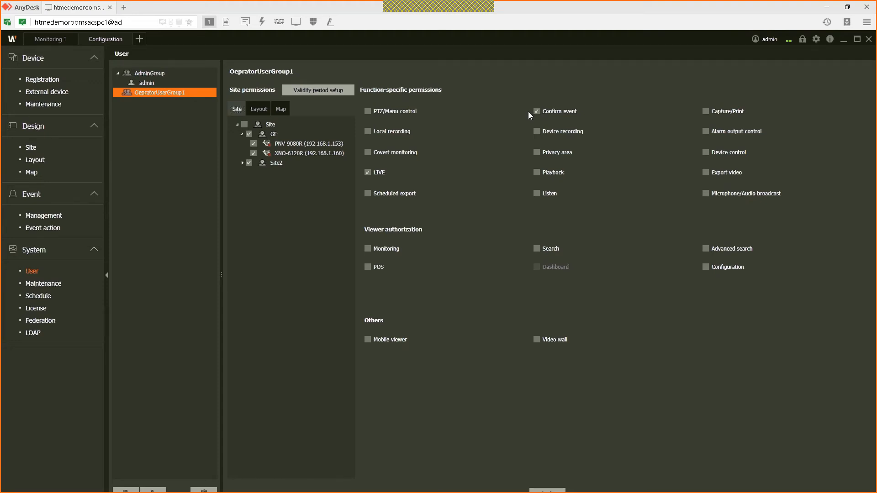
click(537, 172)
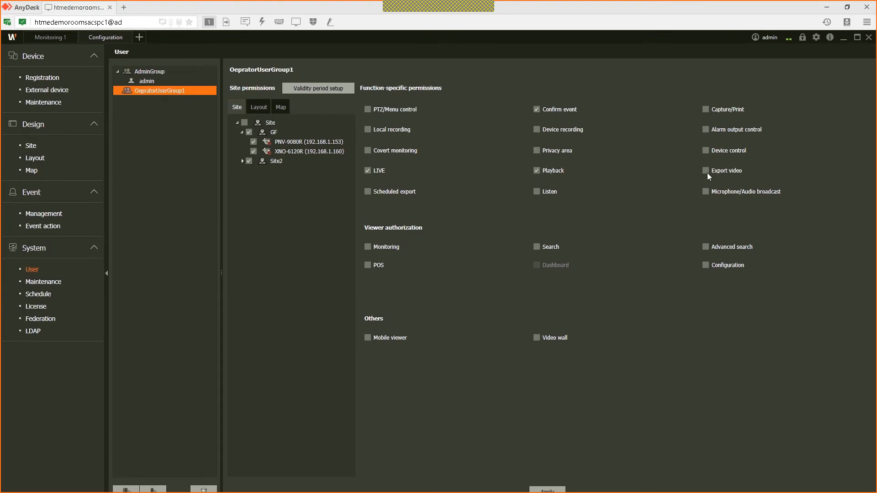
click(705, 171)
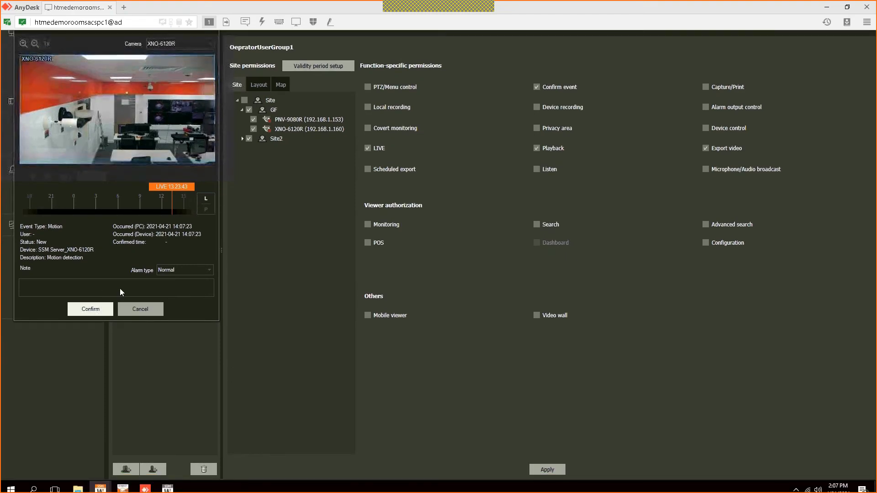
click(91, 309)
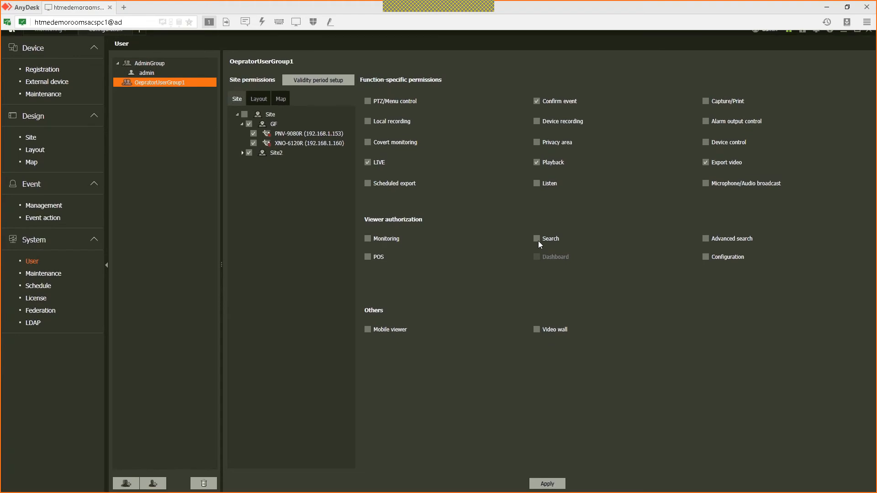
Step: Give the group Search permission and add a new Search tab
click(537, 239)
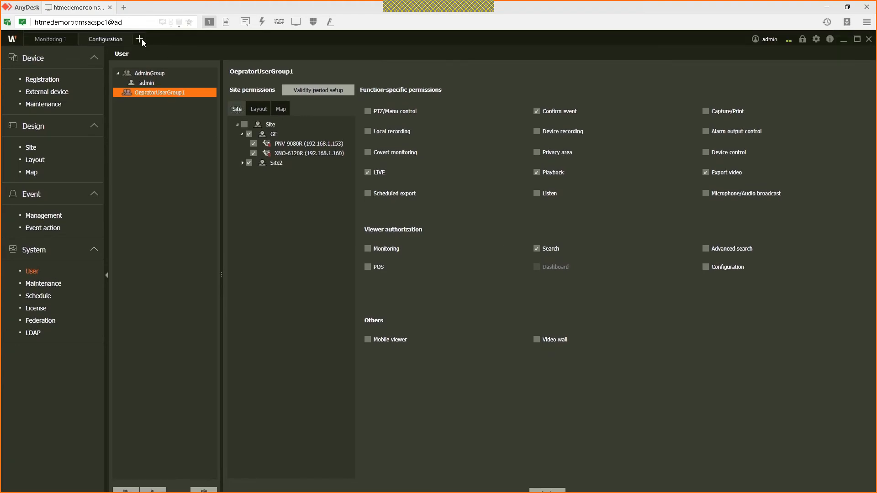
click(139, 39)
click(159, 84)
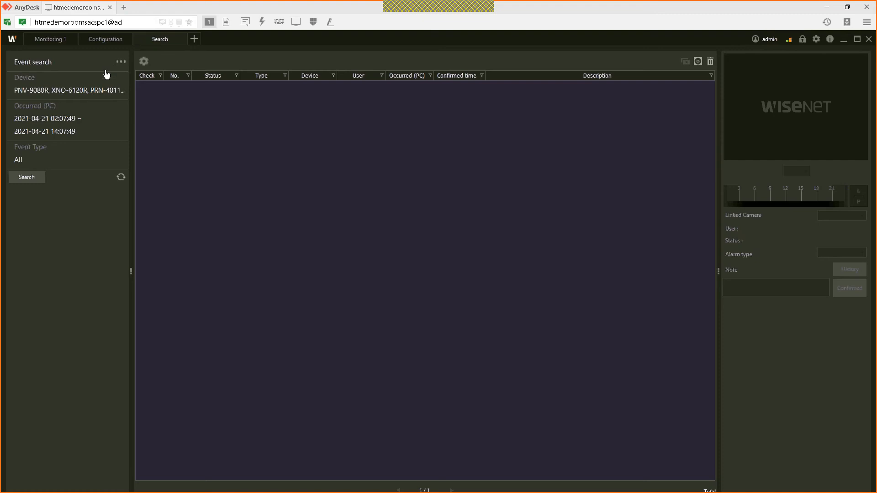
Step: Run an event search with the occurrence range set to Today
click(124, 67)
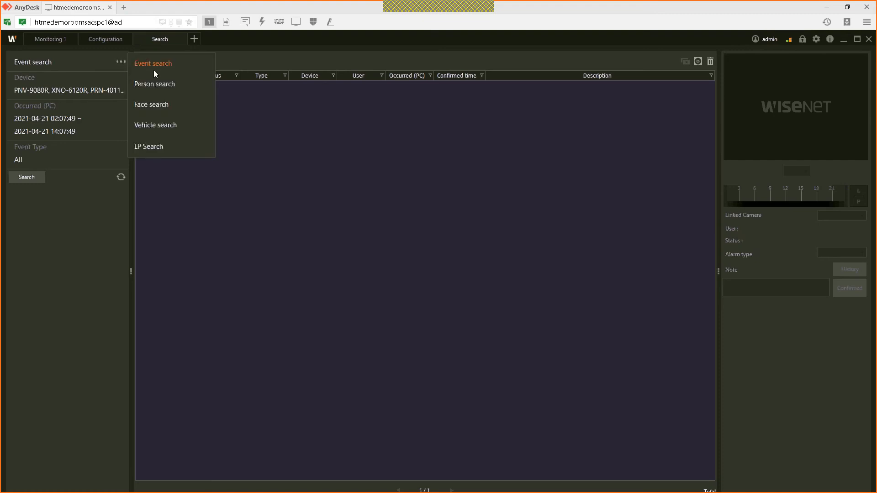
click(114, 92)
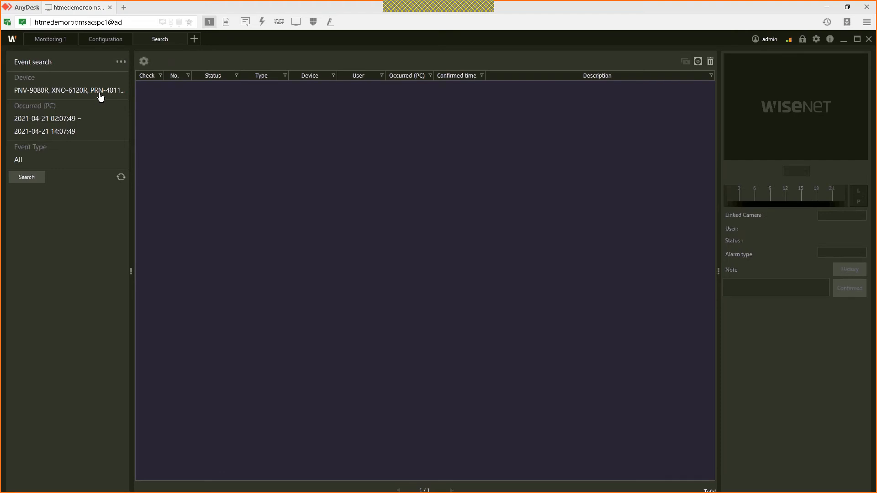
click(120, 98)
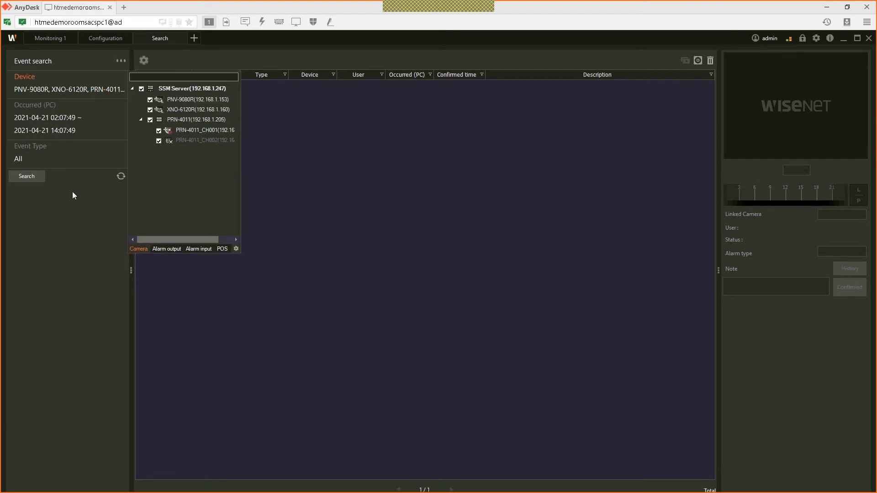
click(65, 225)
click(84, 127)
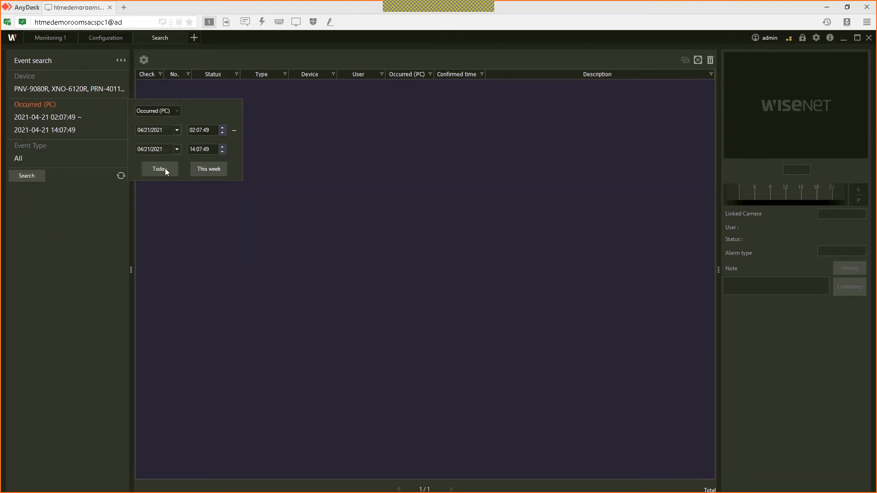
click(29, 178)
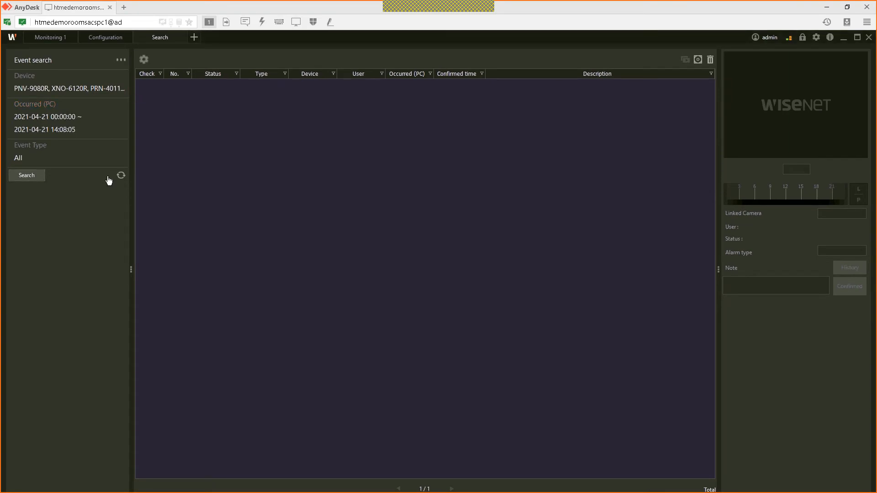
click(27, 177)
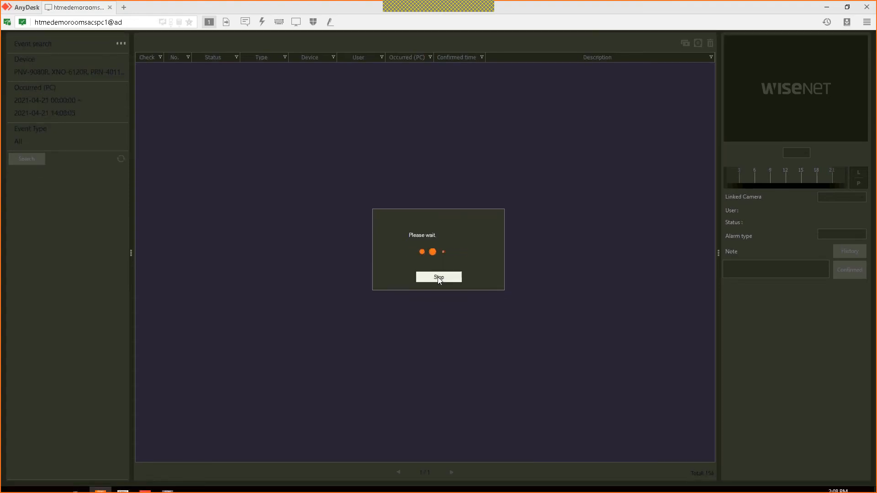
Step: Stop the search, play back the row-3 motion event, and return to Monitoring 1
click(437, 277)
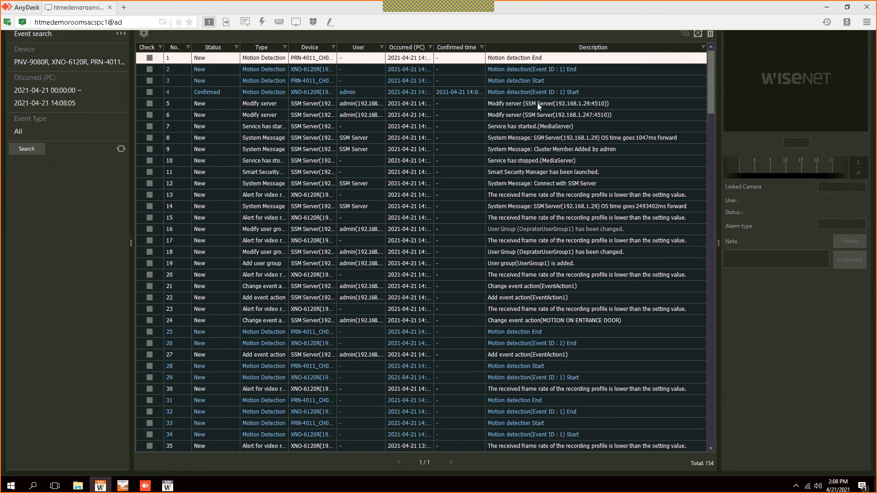
click(537, 104)
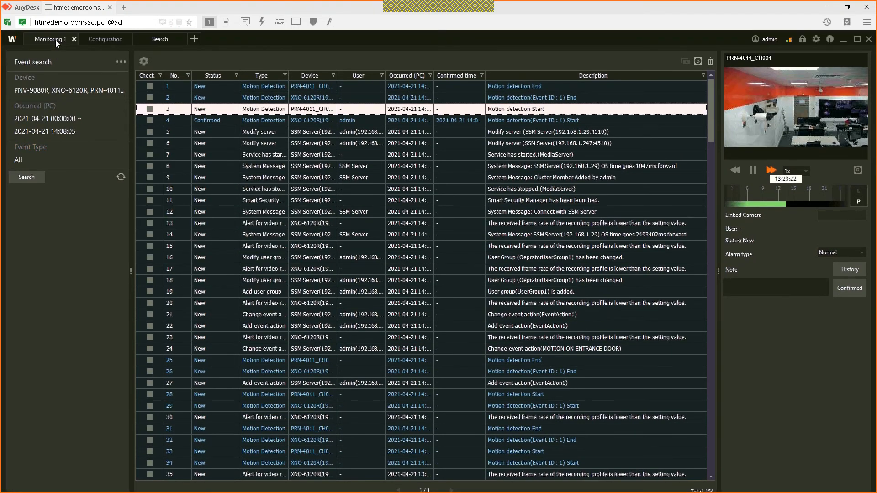
click(56, 40)
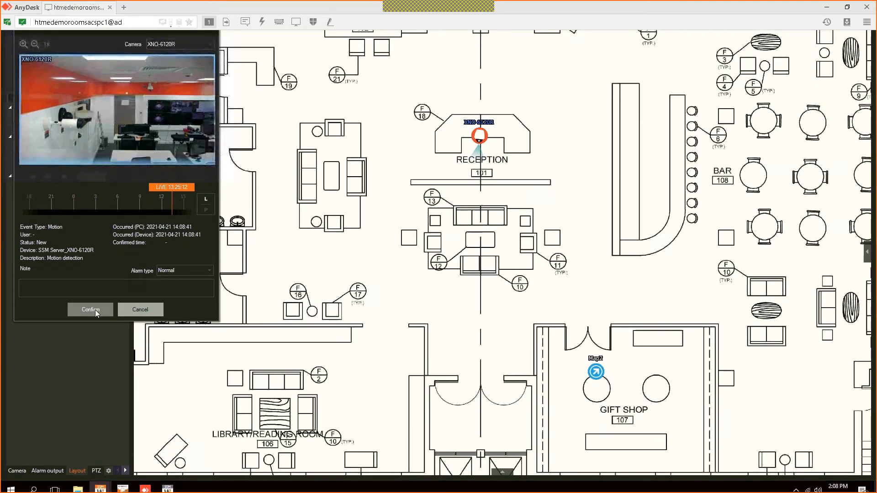
Step: Confirm the XNO-6120R motion alarm and open Layout1's live PNV-9080R and XNO-6120R grid
click(95, 309)
double_click(52, 144)
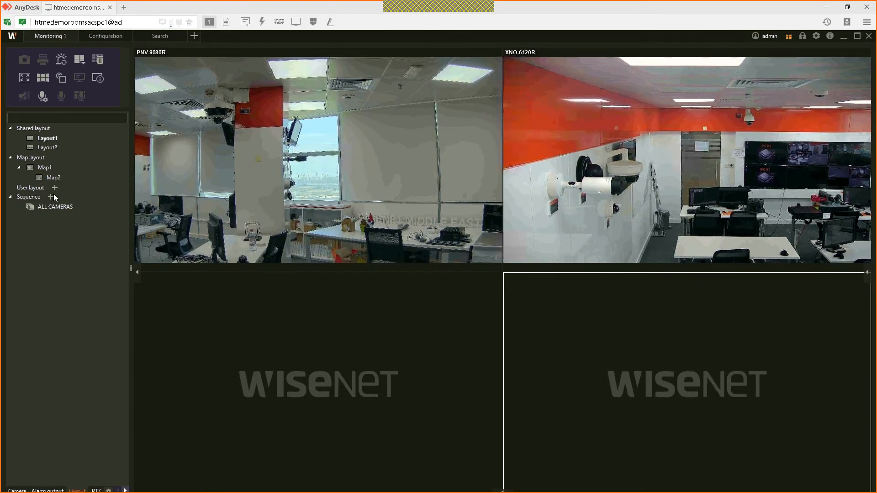
click(53, 194)
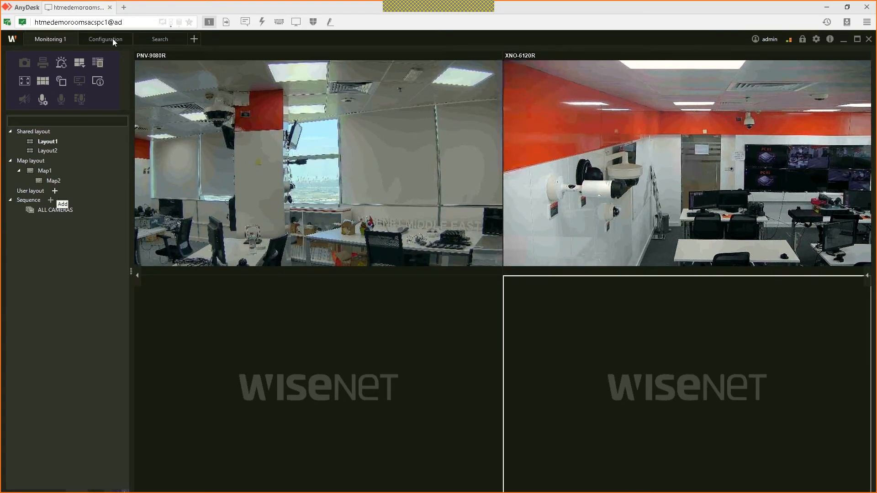
click(113, 38)
Step: In client Setup, set the interface language to norske
click(816, 40)
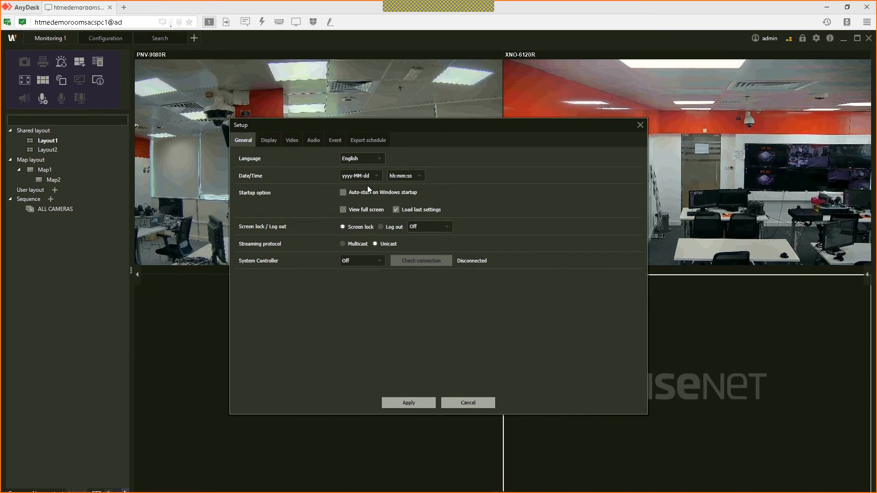
click(365, 159)
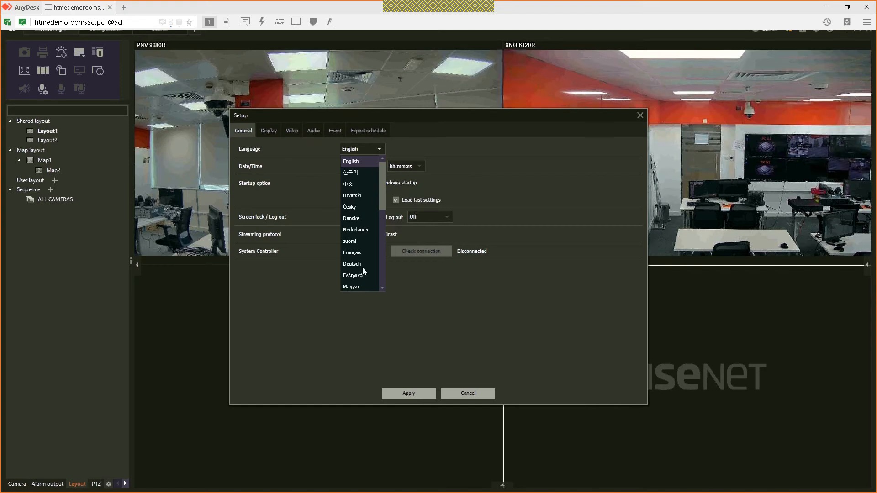
scroll(363, 267, down, 4)
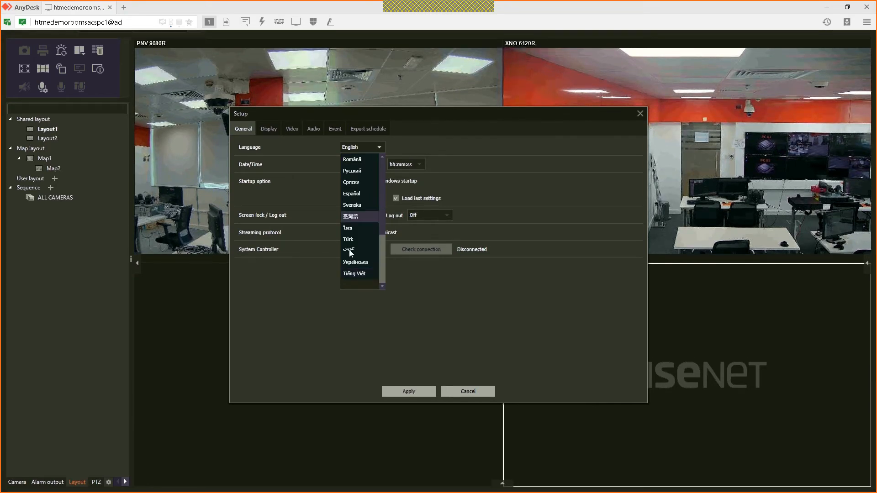
scroll(351, 252, up, 4)
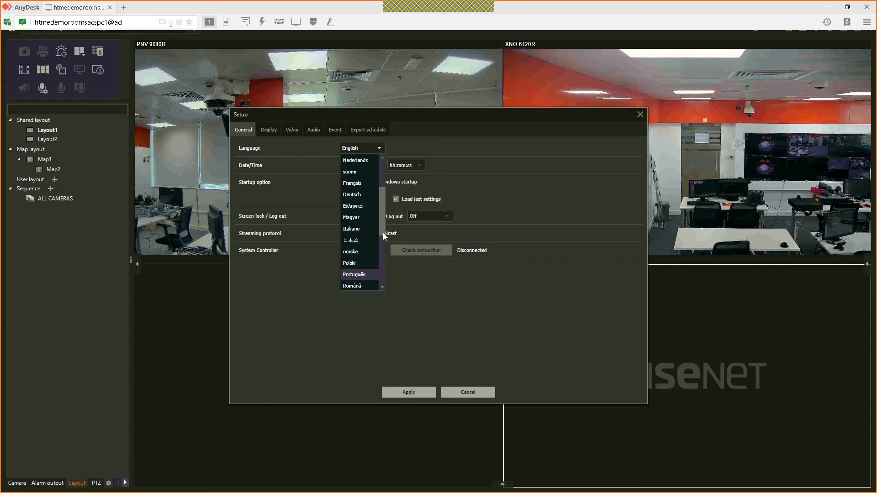
click(350, 251)
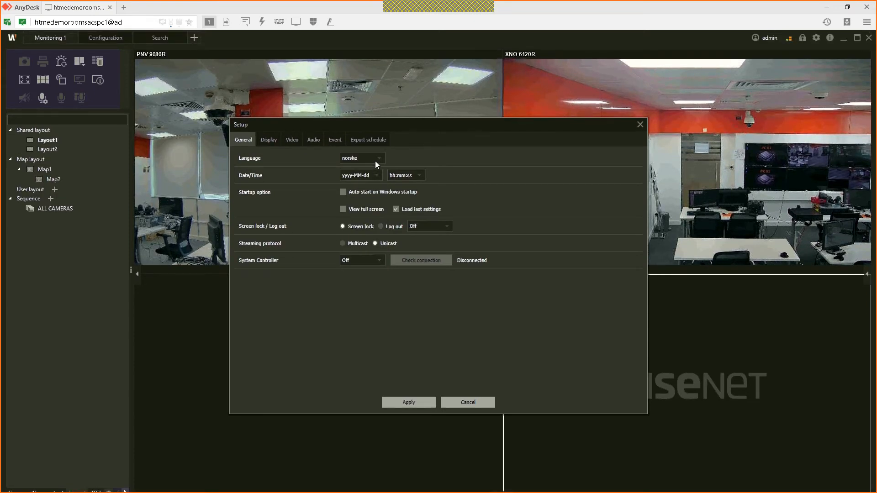
Step: Switch the interface language to Arabic, then back to English, and apply it
click(377, 160)
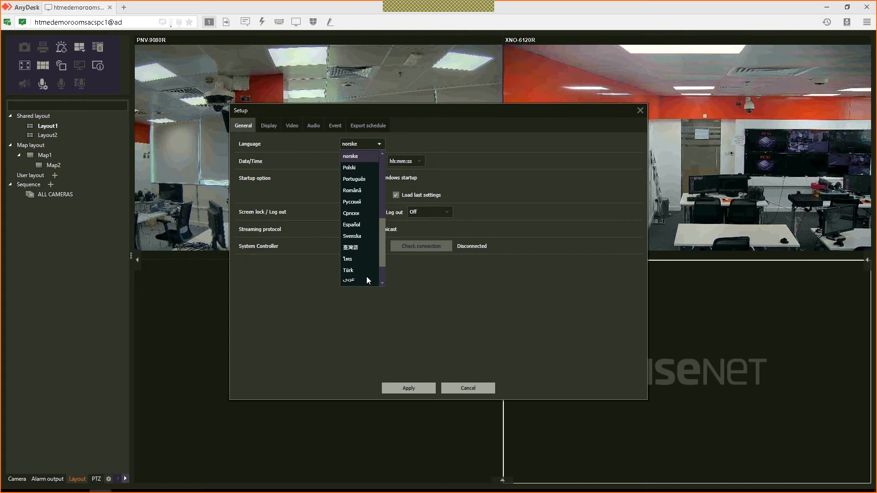
scroll(361, 270, down, 1)
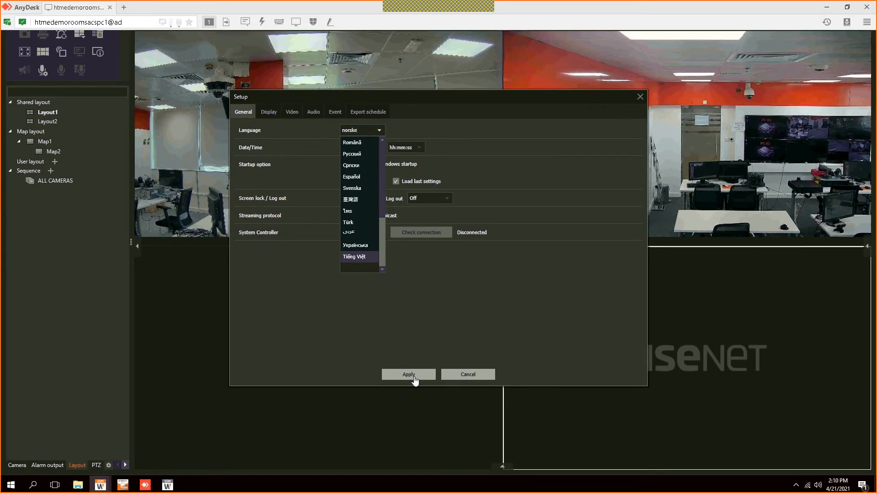
click(414, 379)
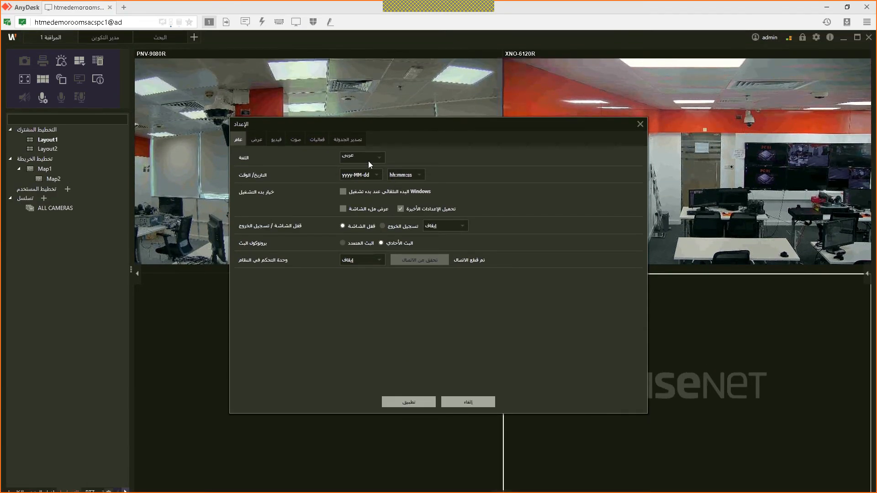
click(370, 165)
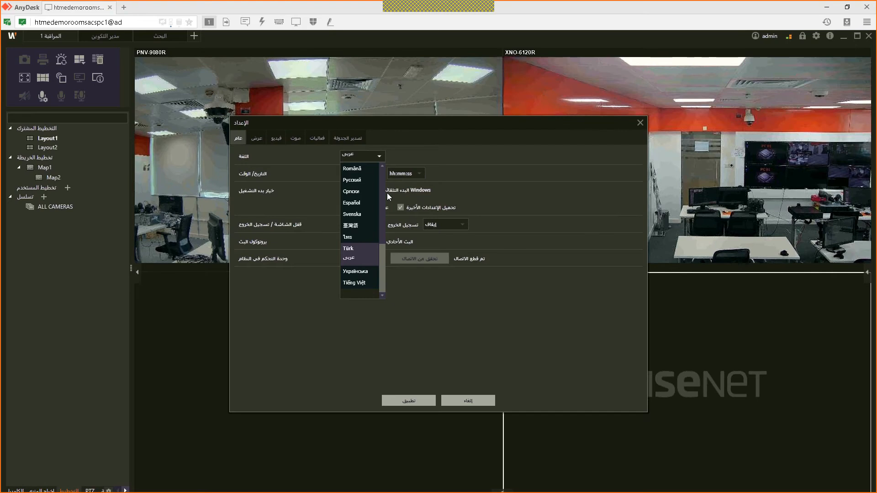
scroll(357, 171, up, 4)
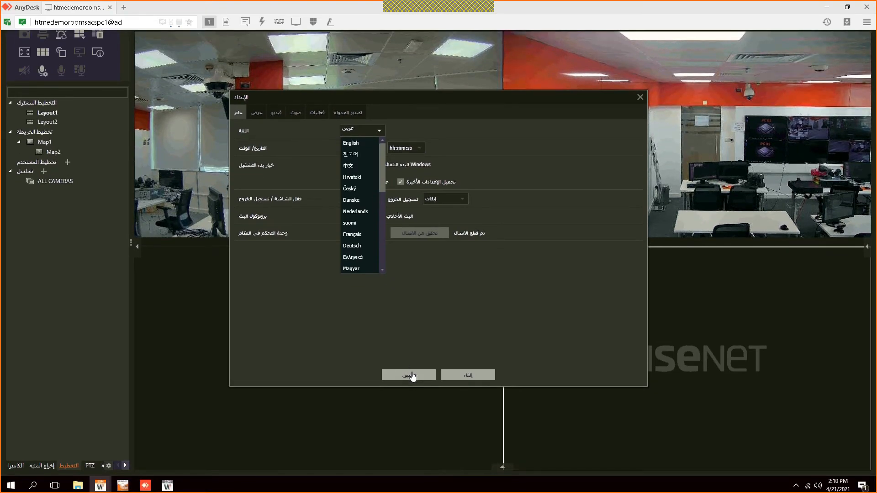
click(413, 375)
click(392, 375)
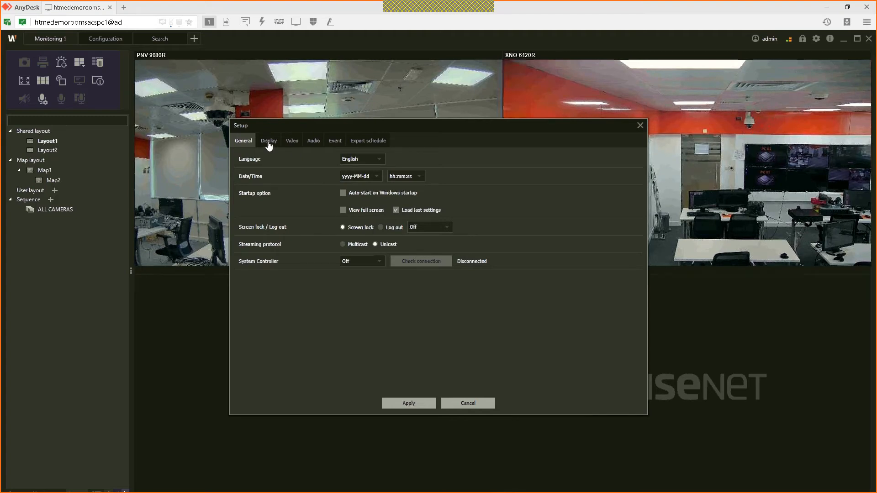
Step: Review the Display and Video settings, toggling Aspect ratio off and back on
click(270, 143)
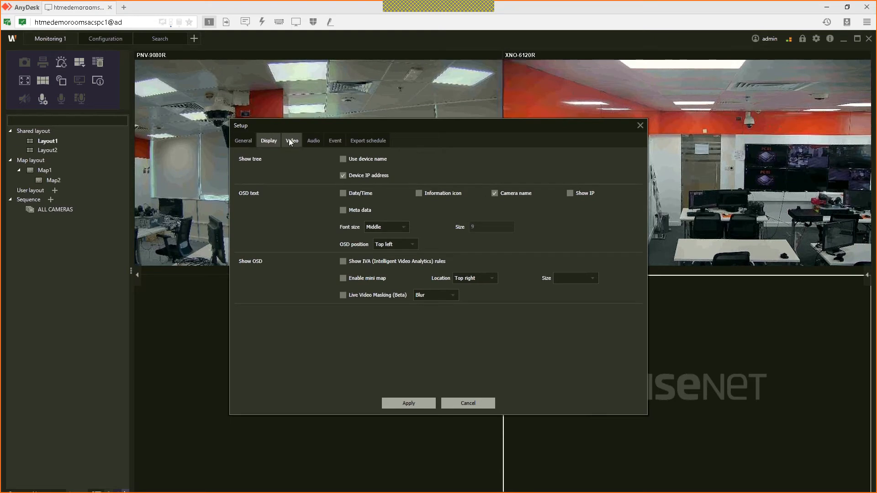
click(290, 141)
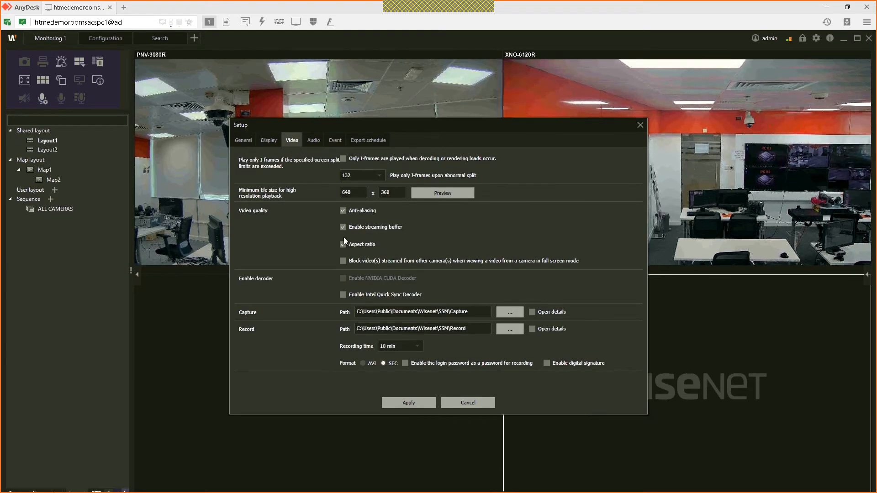
click(360, 242)
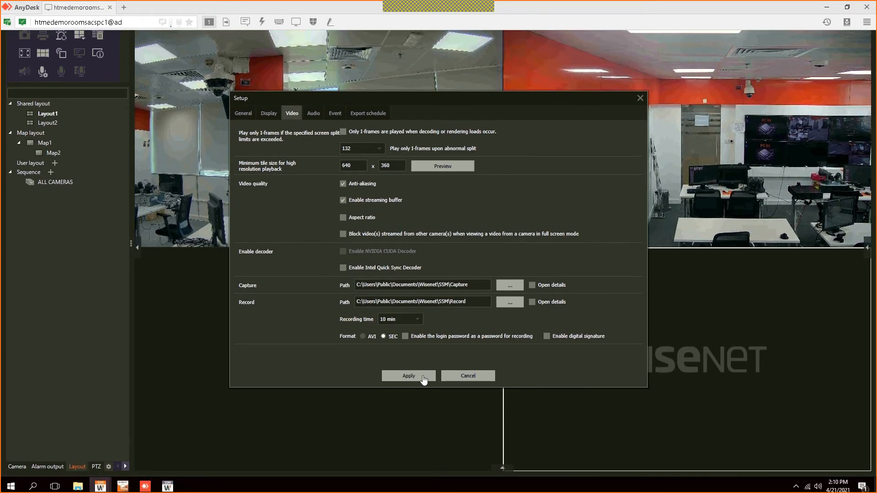
click(343, 217)
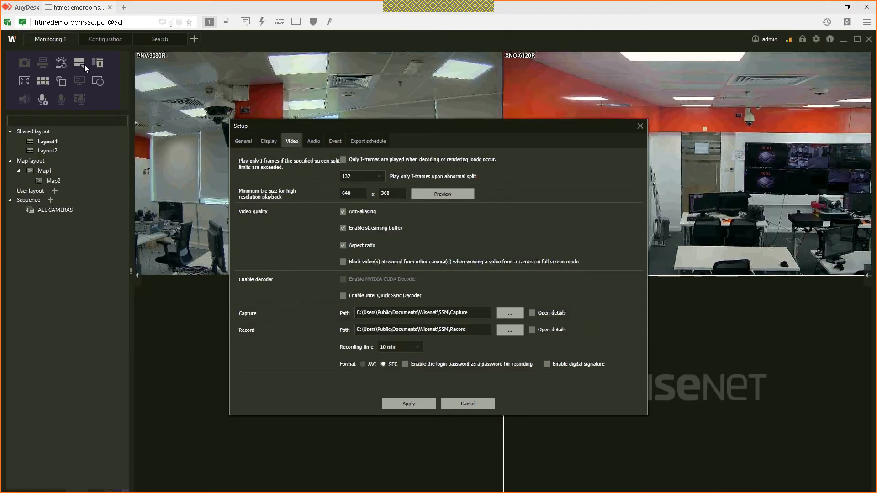
Step: Switch monitoring to a 24-tile grid, re-enable and apply Aspect ratio, and close Setup
click(84, 64)
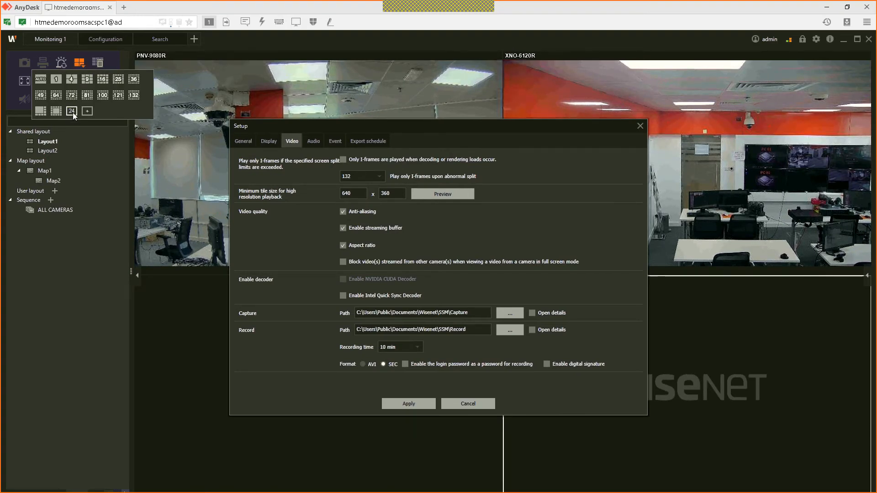
click(72, 112)
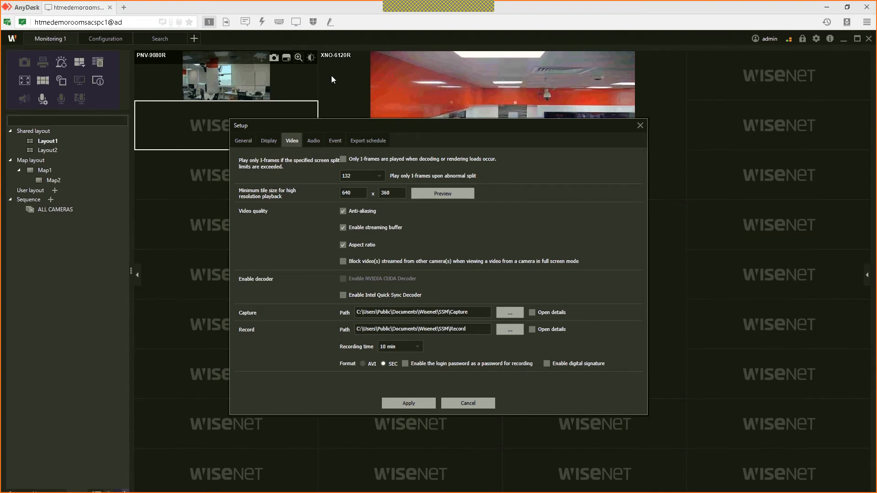
click(343, 245)
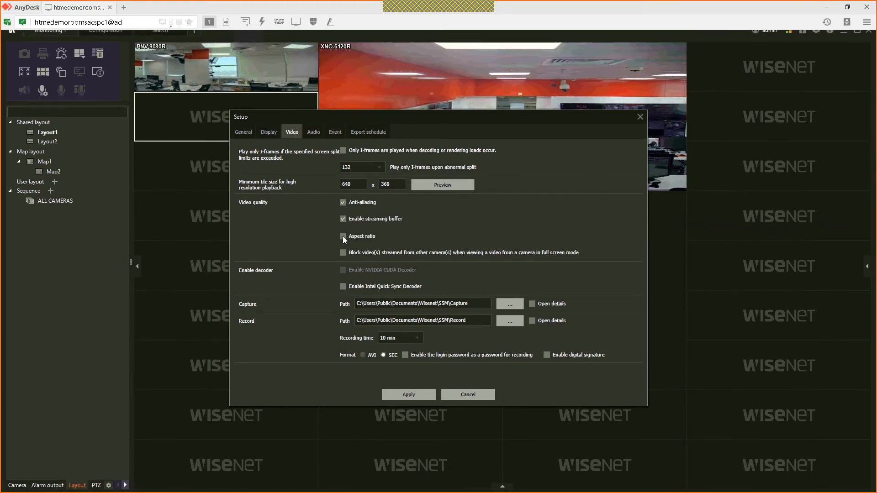
click(351, 236)
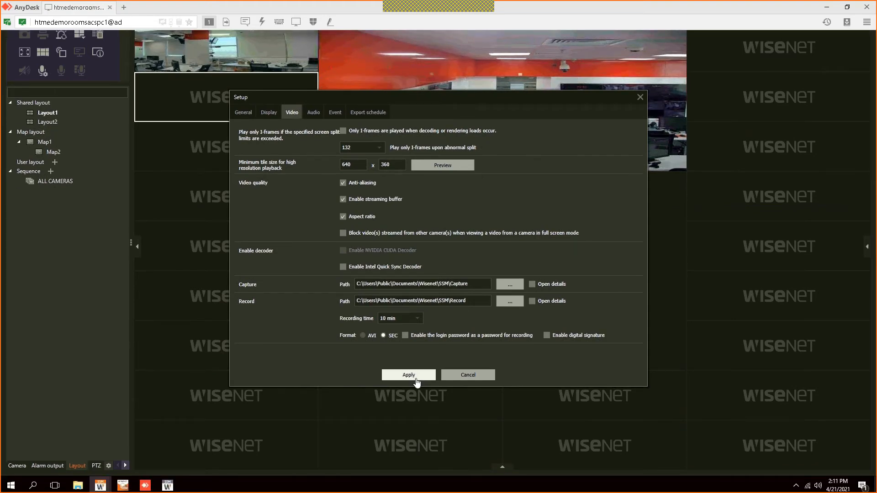
click(416, 382)
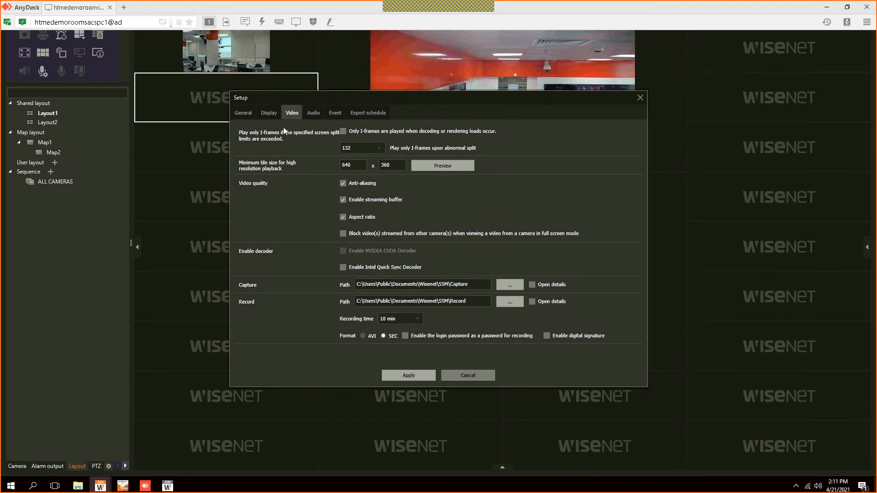
key(Escape)
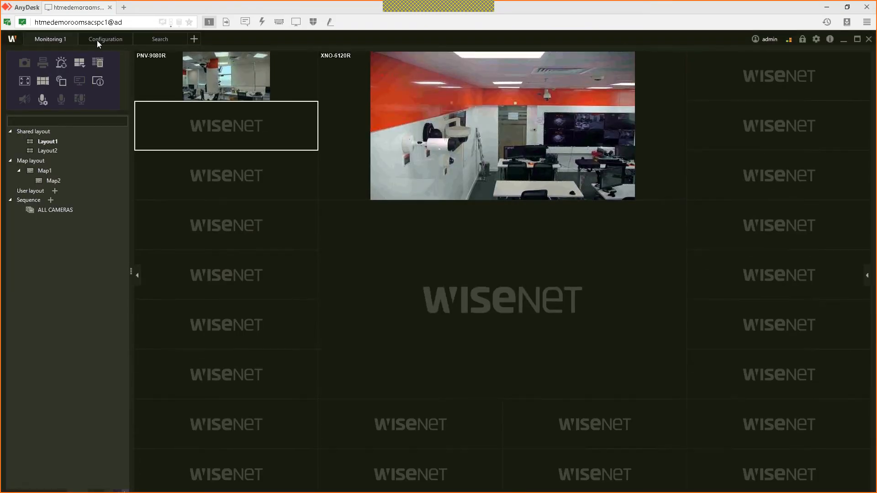
Step: In device Registration, view the server's disk information and the PRN-4011 device details
click(94, 40)
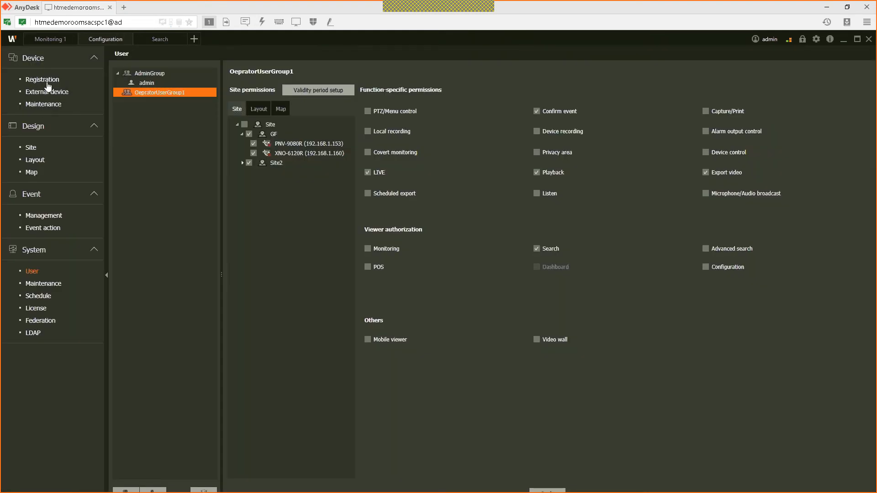
click(46, 80)
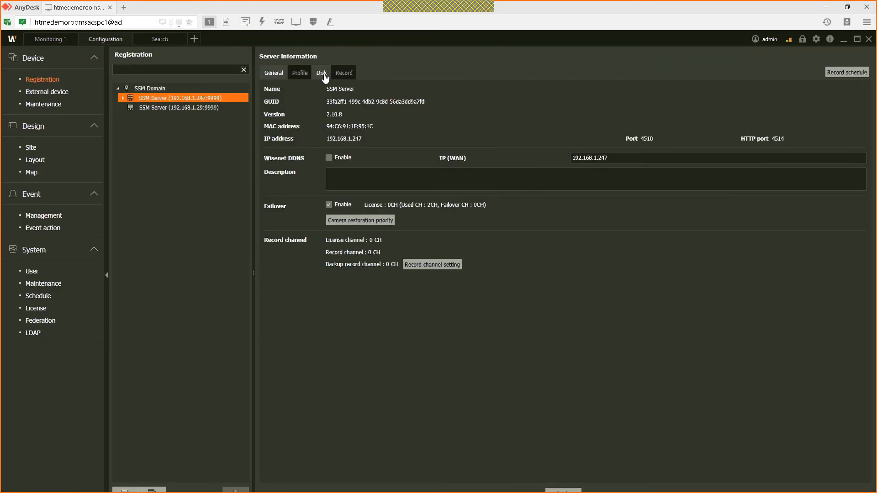
click(323, 76)
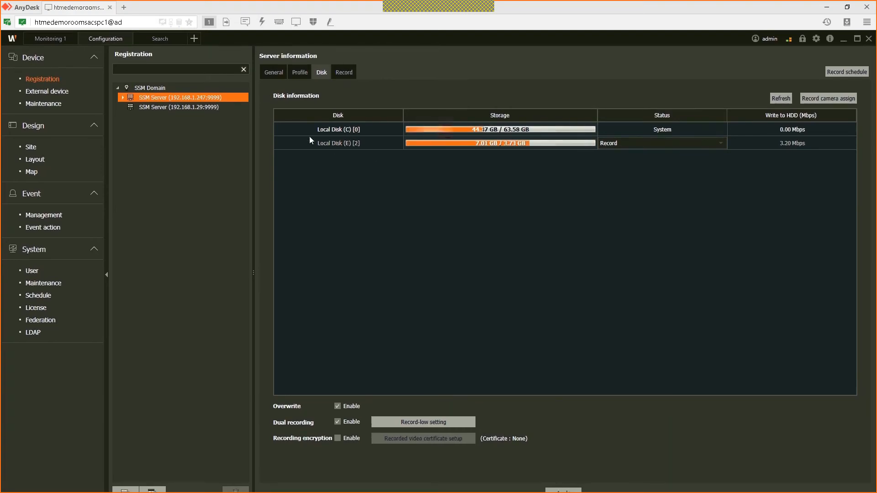
click(123, 97)
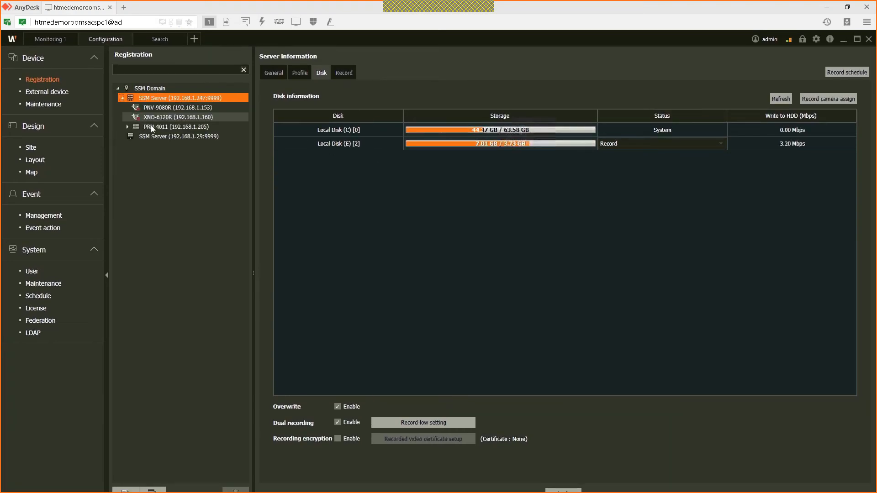
click(160, 128)
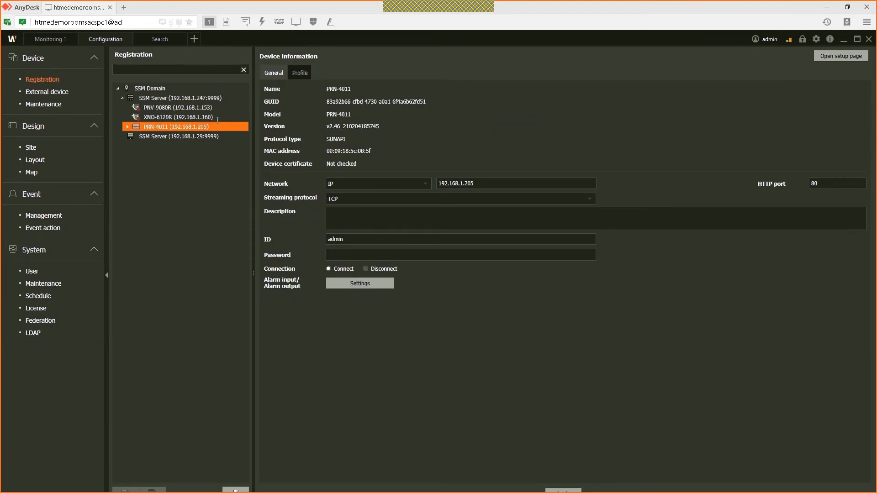
Step: Show SSM Server 192.168.1.247's Disk information again and bring the Pictures Explorer window forward
click(173, 99)
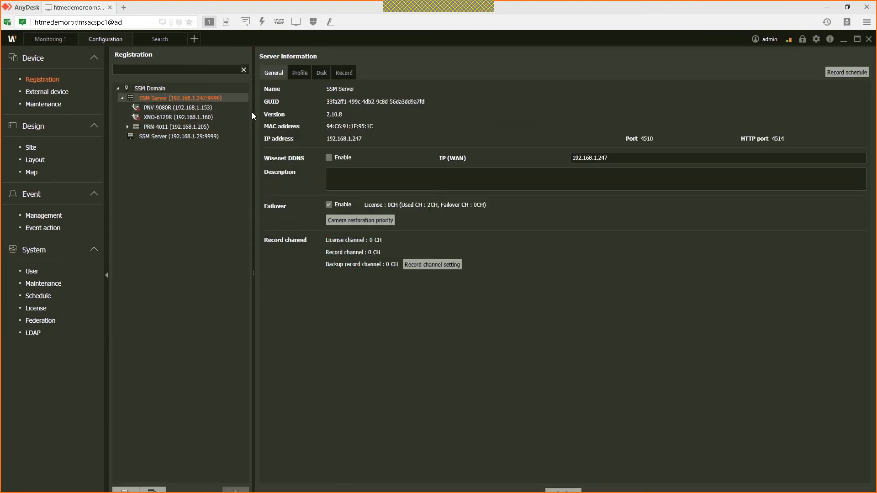
click(325, 74)
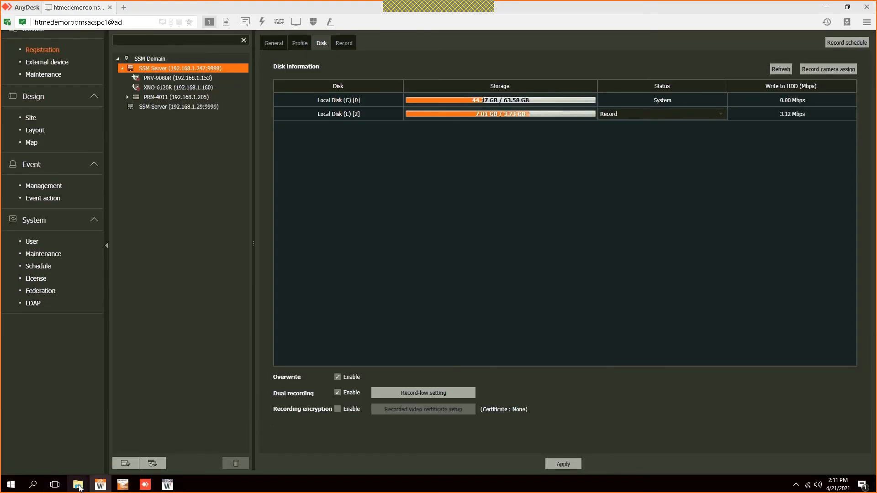
mouse_move(78, 487)
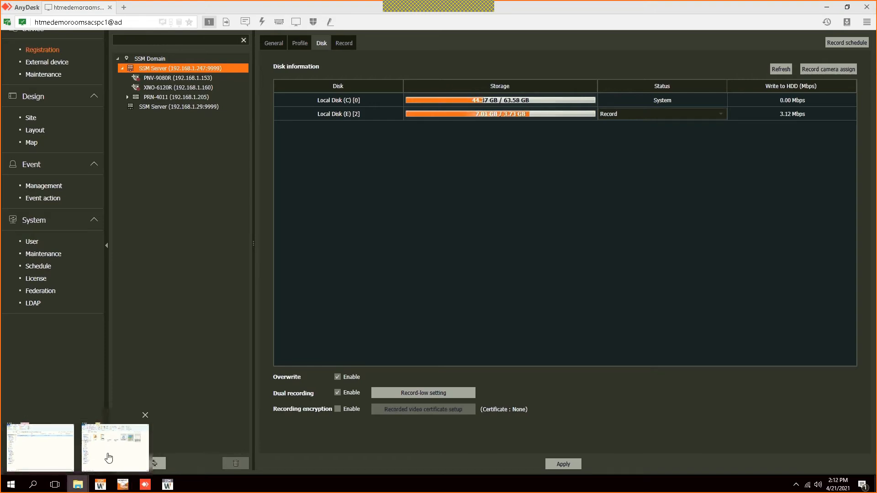
click(109, 458)
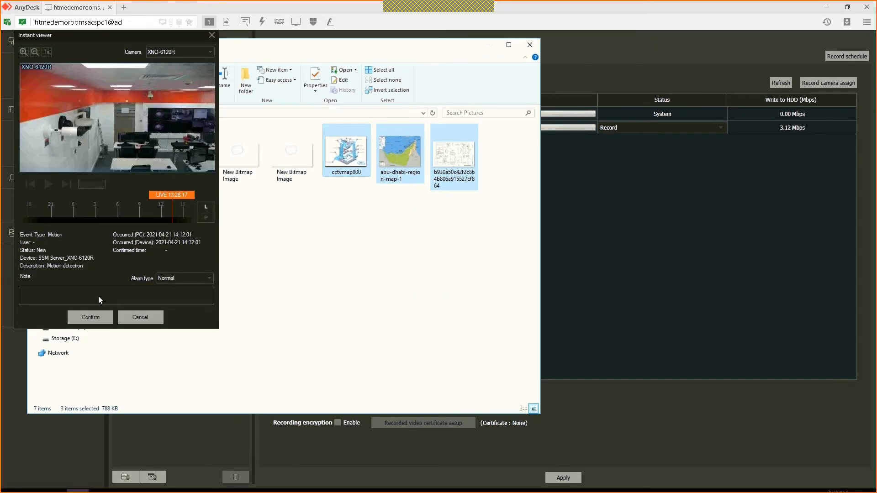
Step: Acknowledge the motion event, view This PC's drives, select Storage (E:), then return to SSM
click(108, 311)
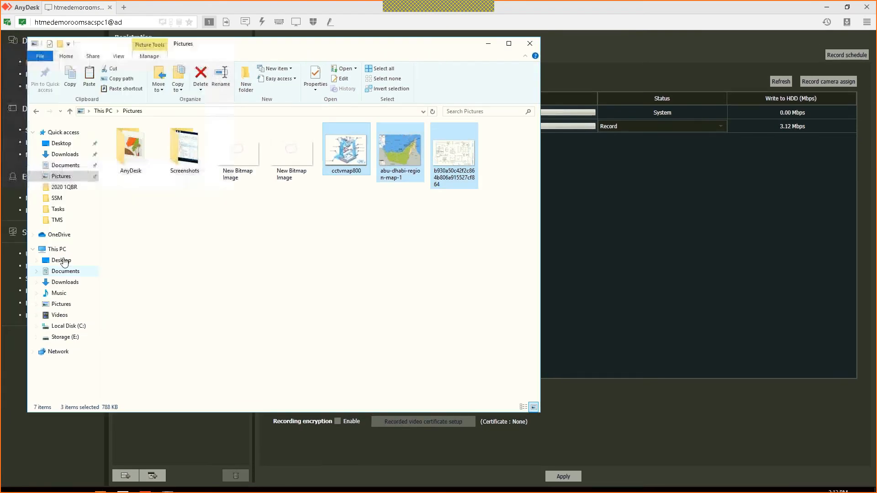
click(63, 257)
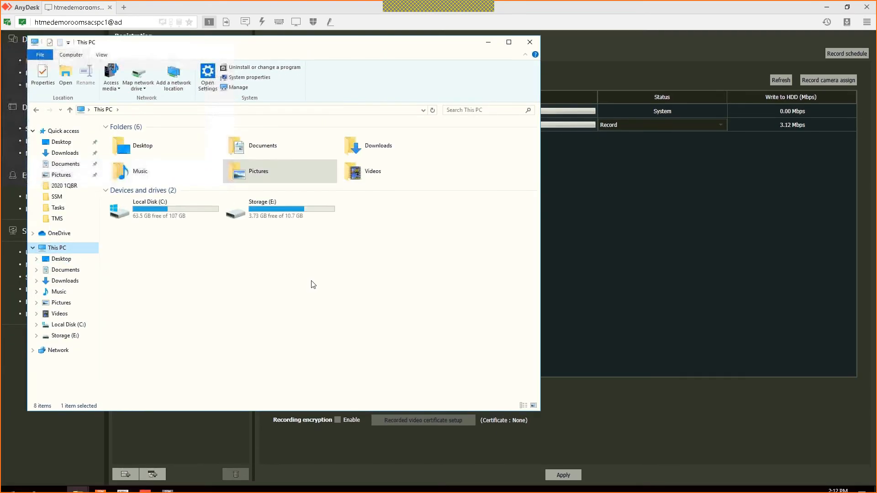
right_click(309, 279)
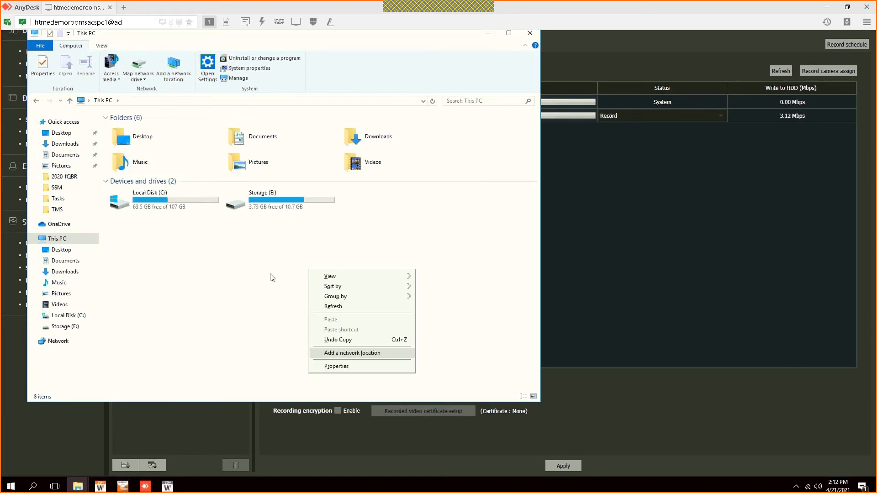
click(256, 264)
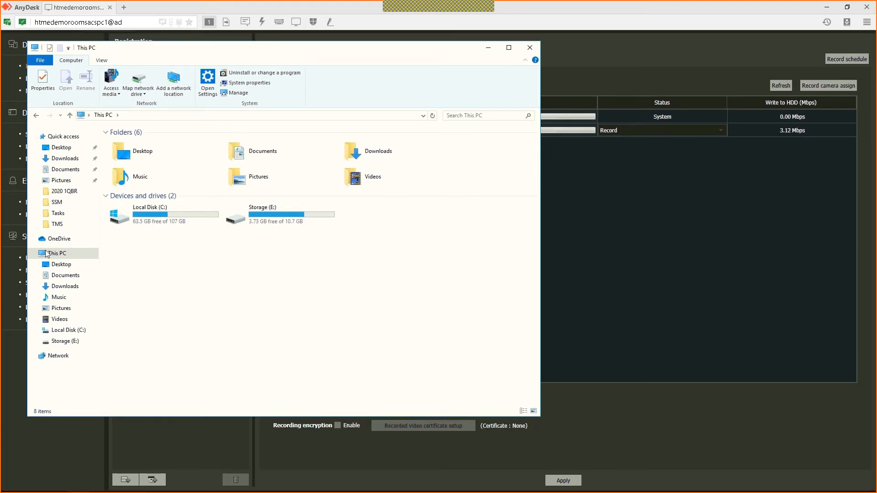
click(62, 257)
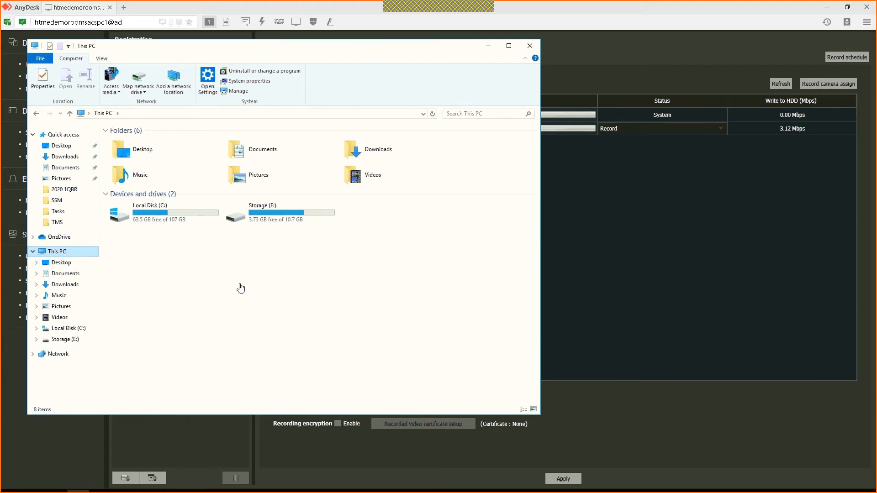
click(328, 220)
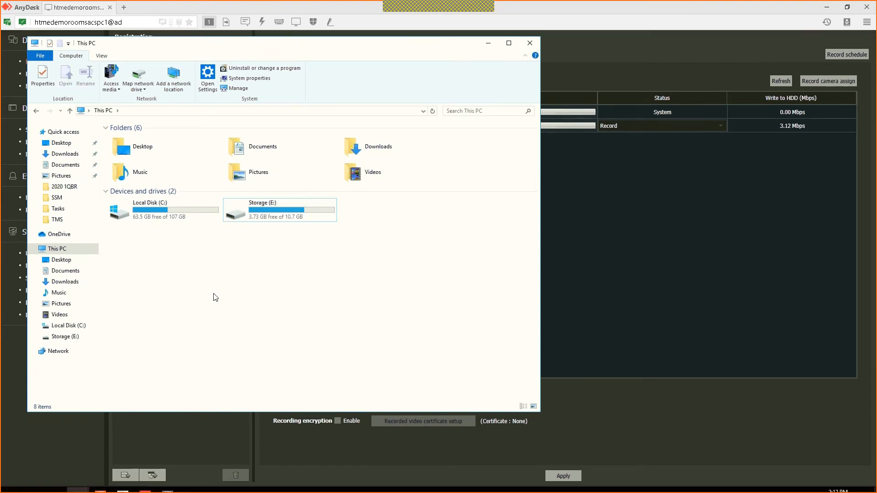
click(601, 180)
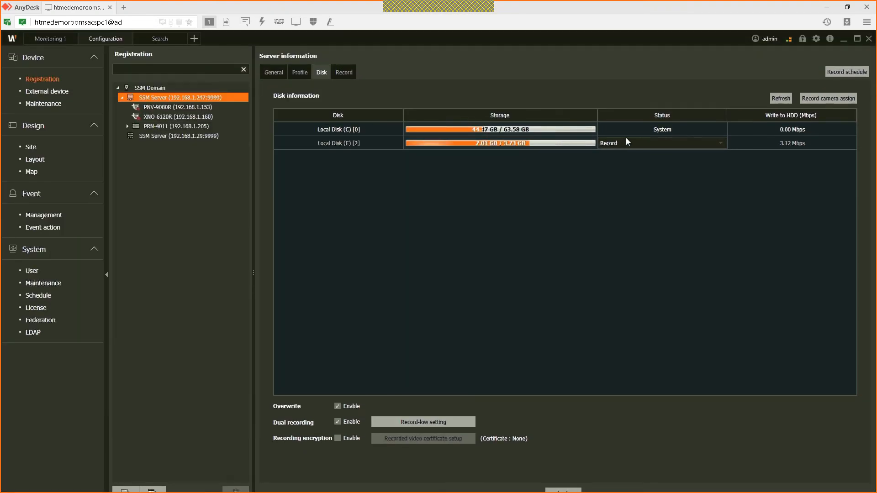
Step: Keep Local Disk (E) as Record and list the cameras assigned to Local Disk (E) [2]
click(649, 143)
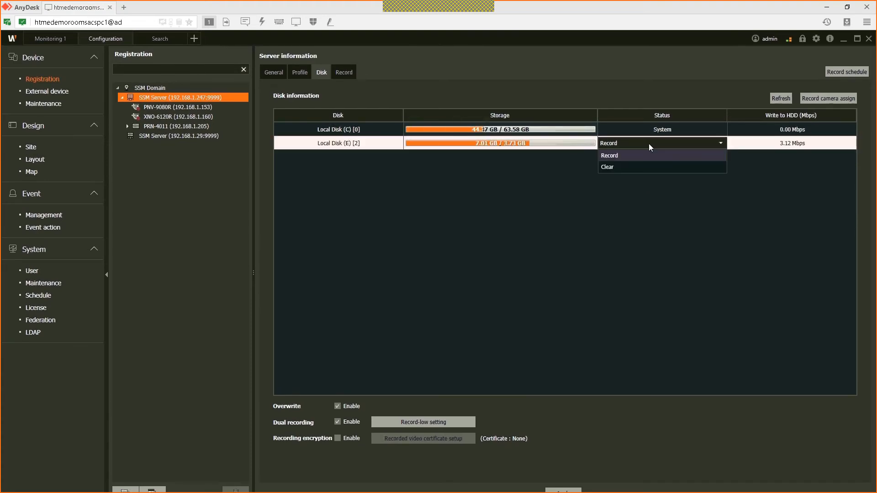
click(648, 144)
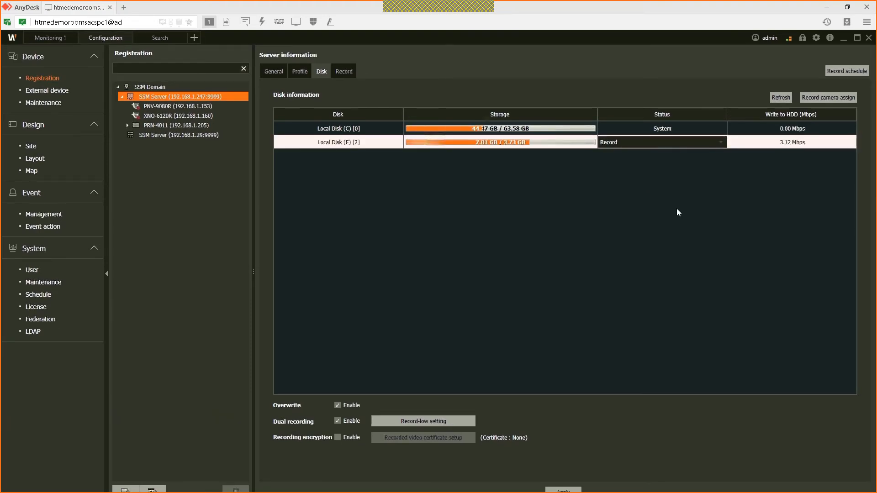
click(828, 94)
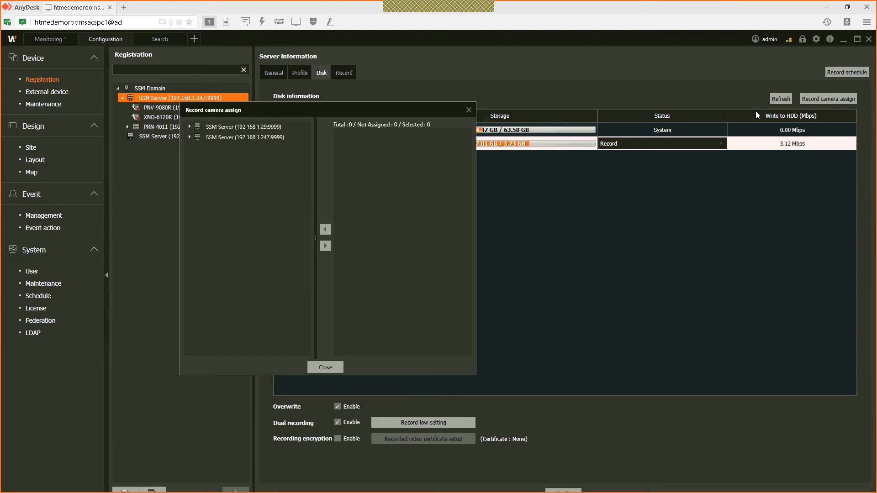
click(189, 136)
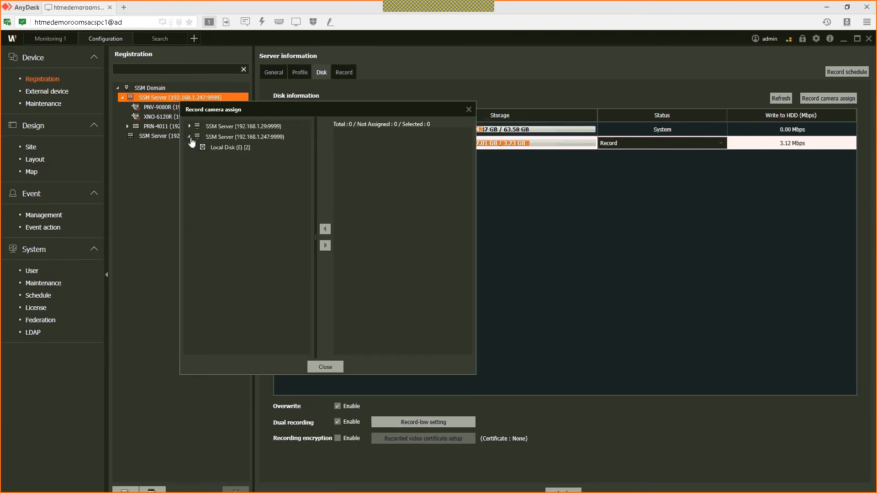
click(190, 127)
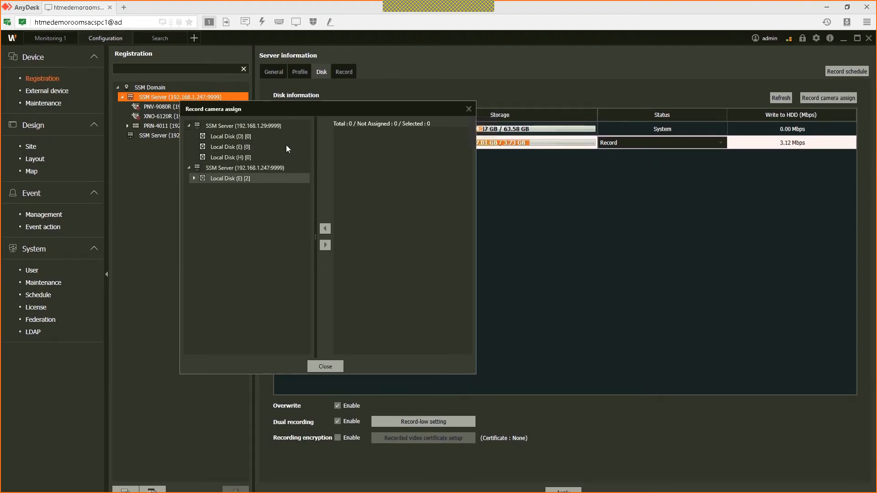
click(237, 136)
click(235, 147)
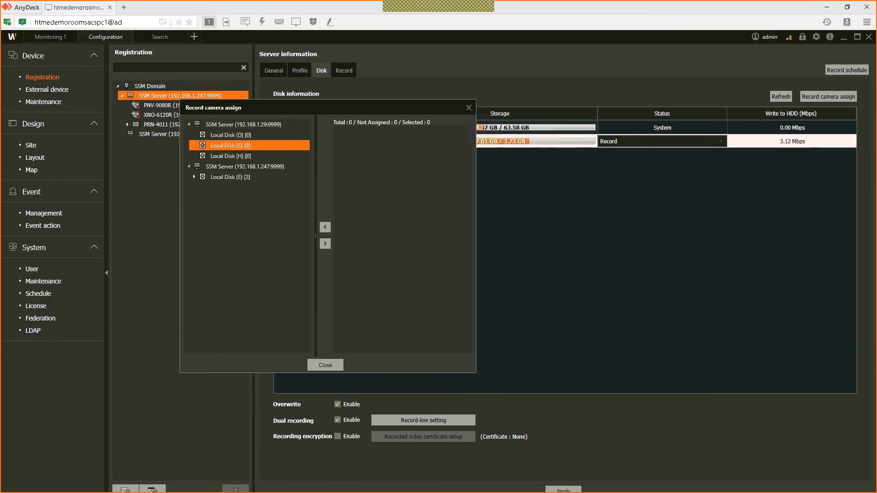
click(191, 178)
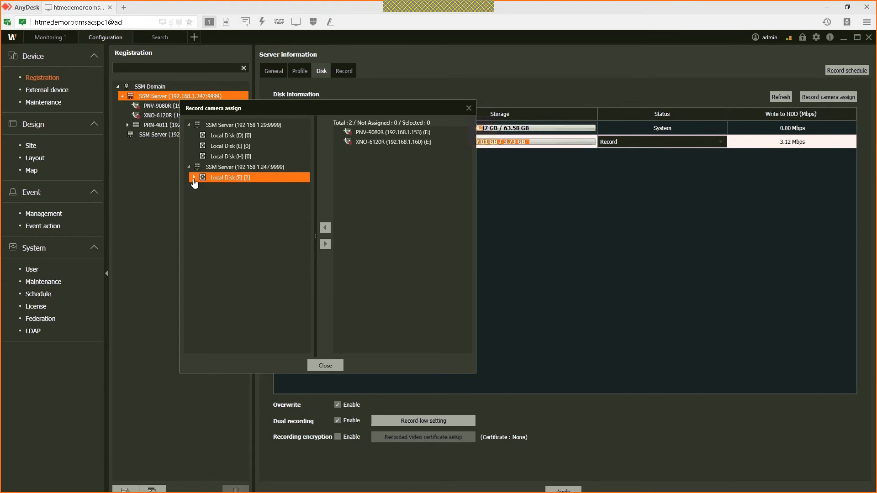
click(192, 177)
Step: Unassign PNV-9080R from Local Disk (E) and apply the disk changes
drag(373, 133, 264, 197)
right_click(264, 196)
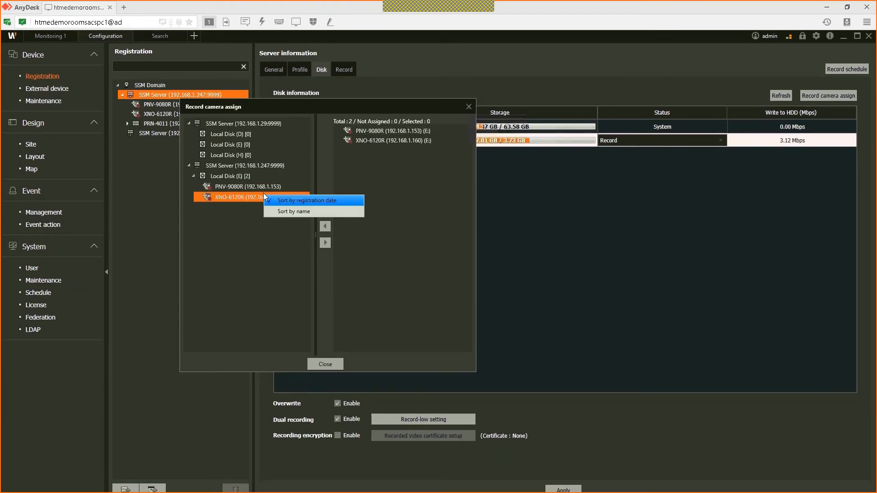
click(265, 199)
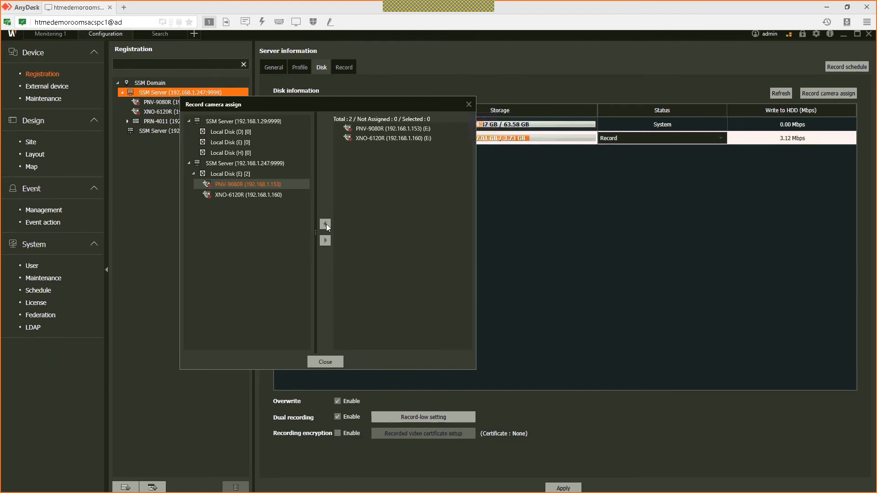
click(326, 237)
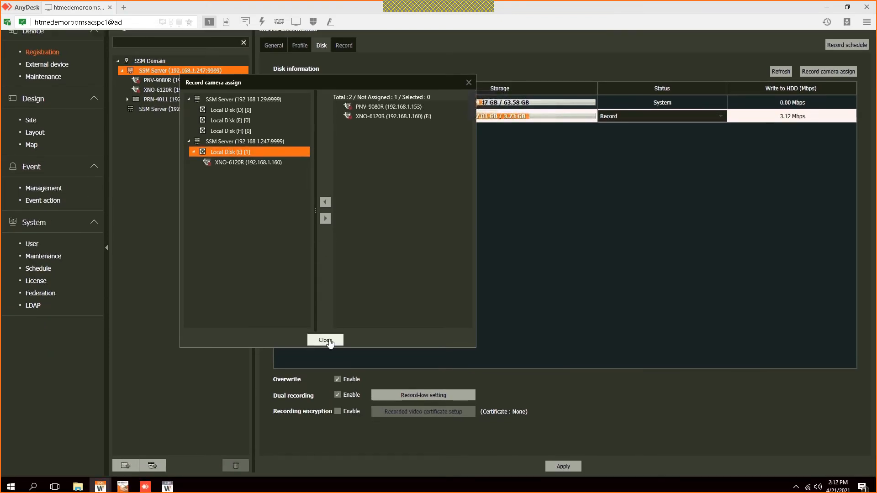
click(325, 360)
click(563, 464)
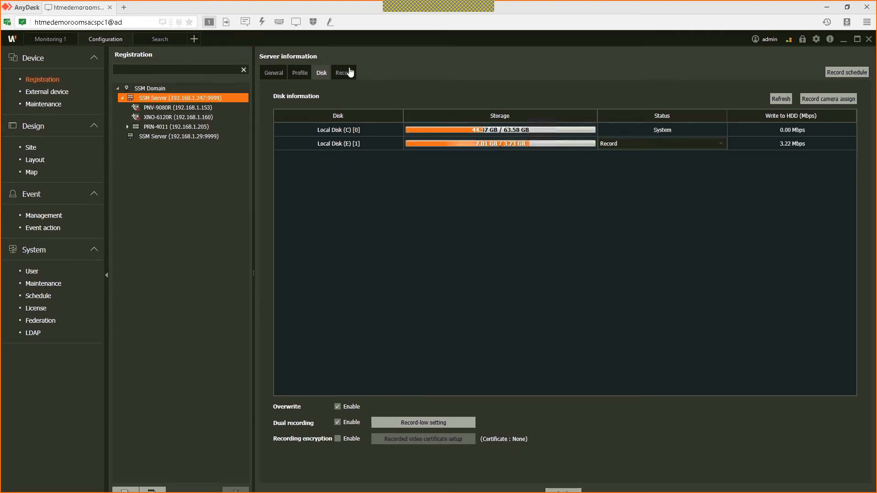
Step: Review the server's Live-low and Record-normal camera profiles
click(305, 77)
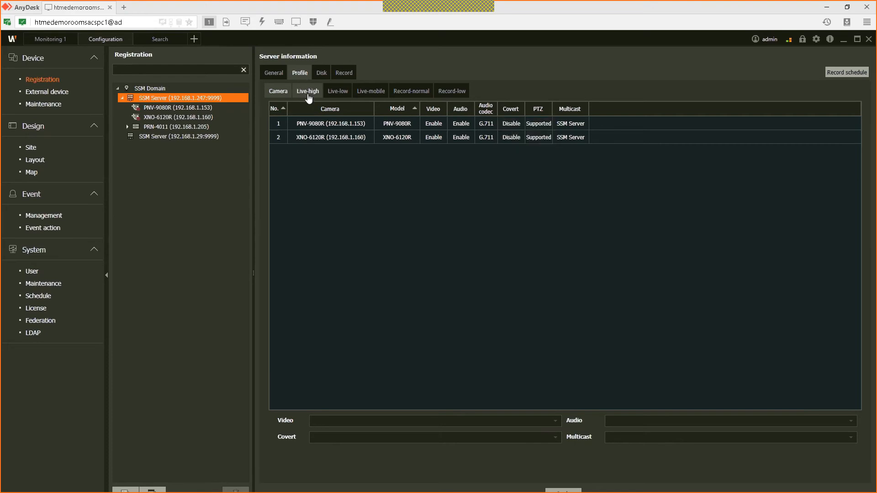
click(332, 93)
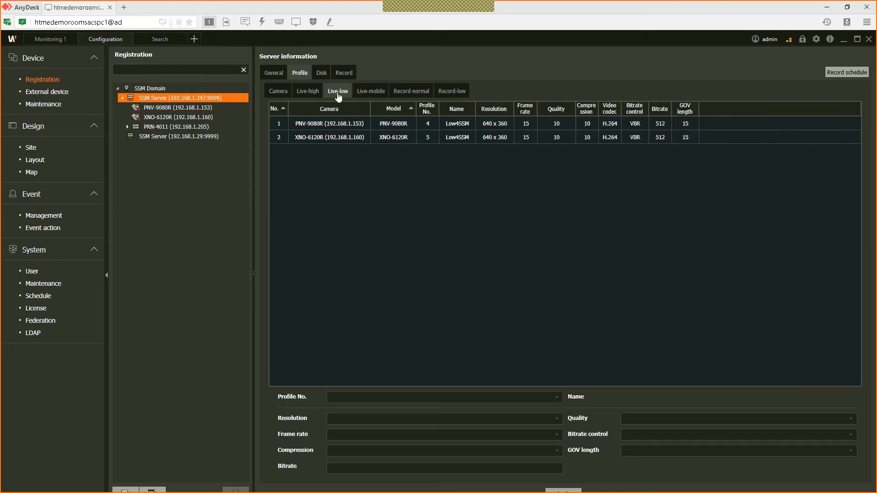
click(420, 92)
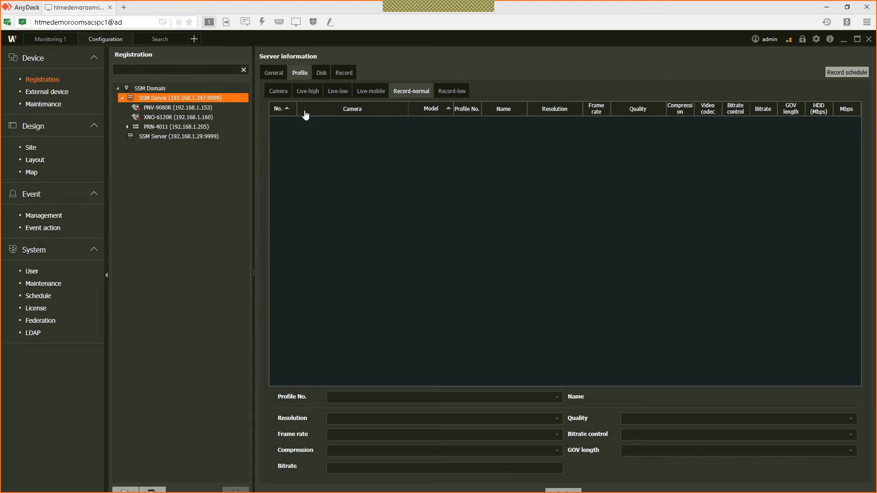
click(198, 96)
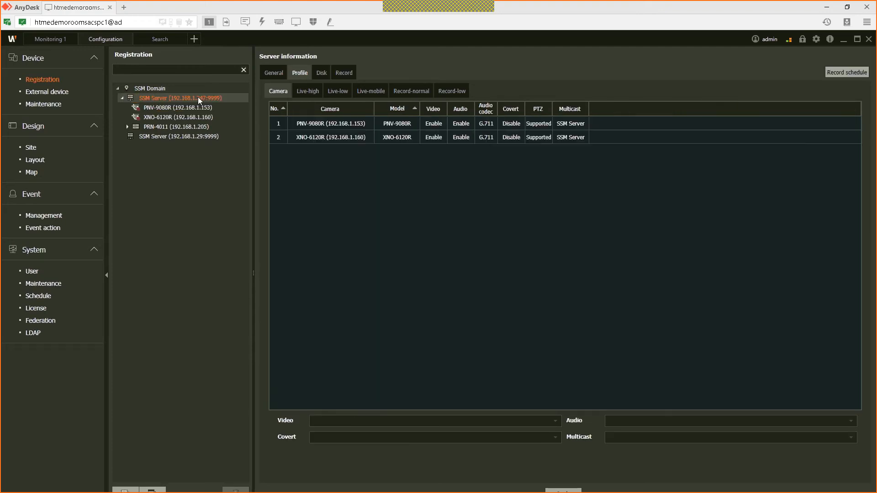
click(410, 96)
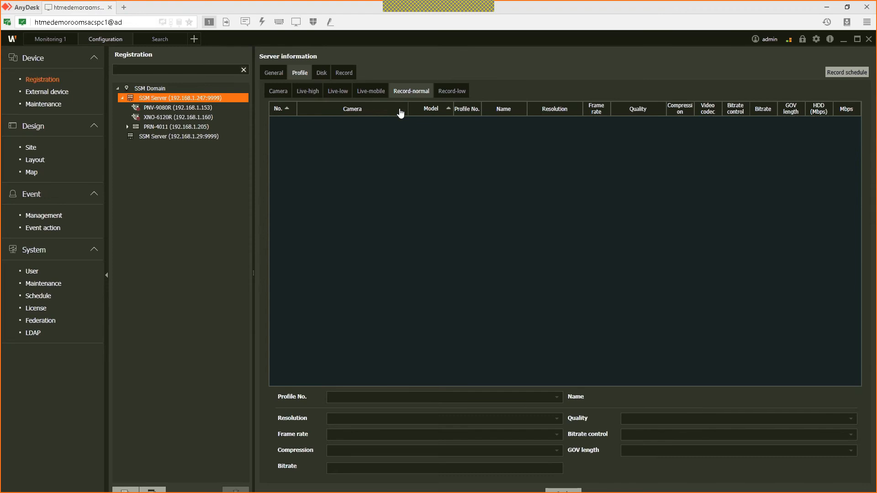
Step: Show camera information and video settings for PNV-9080R, then XNO-6120R
click(204, 109)
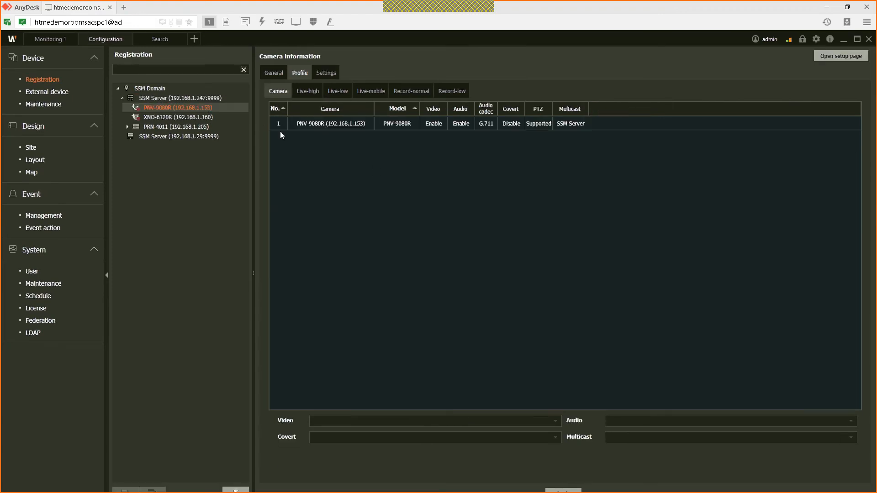
click(416, 125)
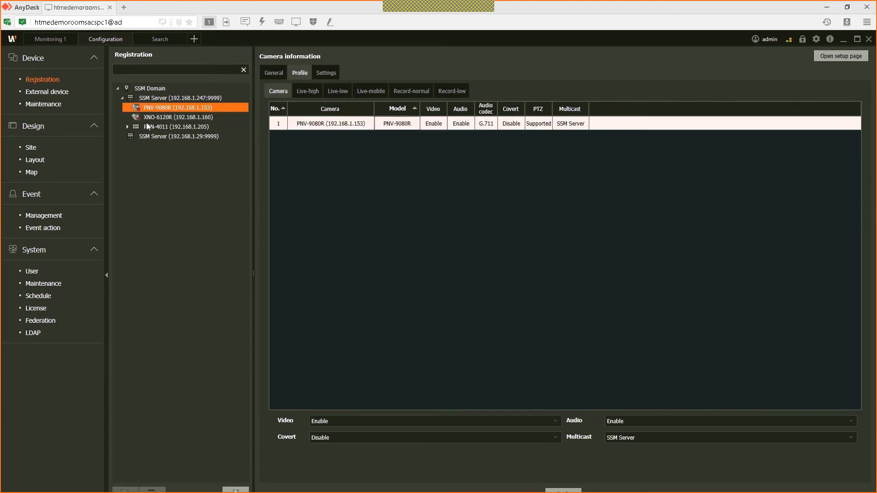
click(168, 117)
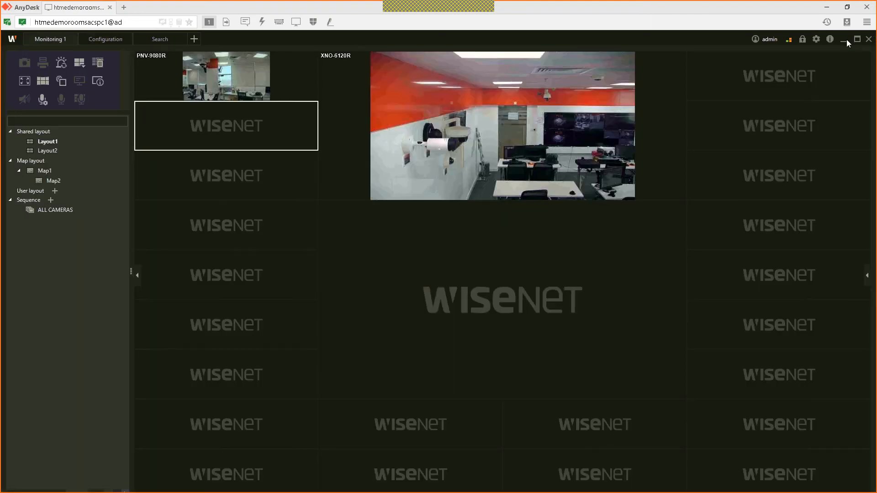
Step: Clear away the SSM console, motion viewer, This PC and ServiceManager windows, then open the Firmware folder
click(846, 39)
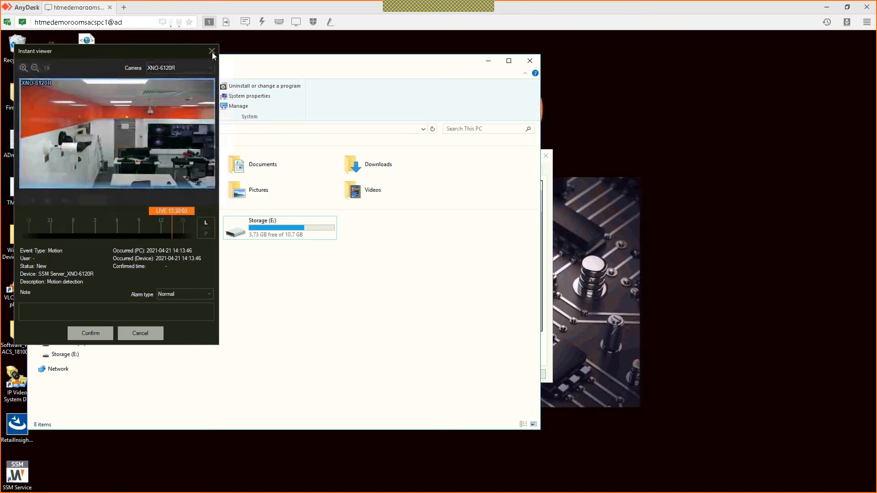
click(212, 51)
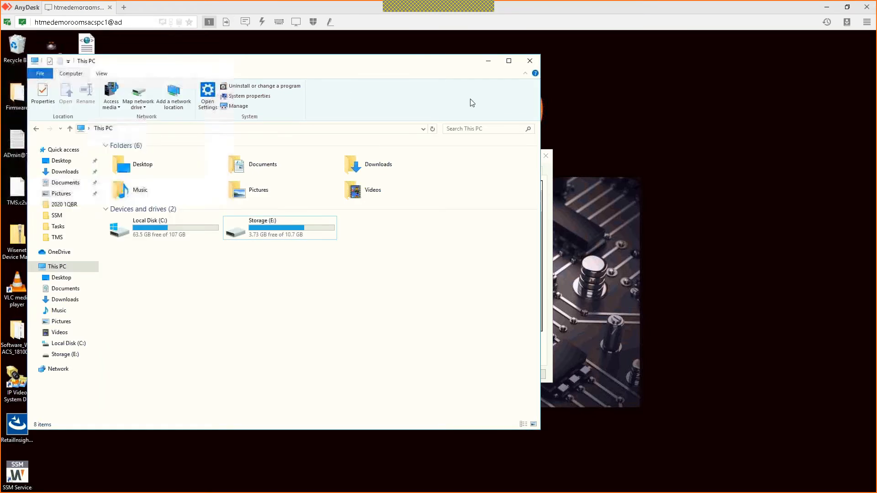
click(529, 61)
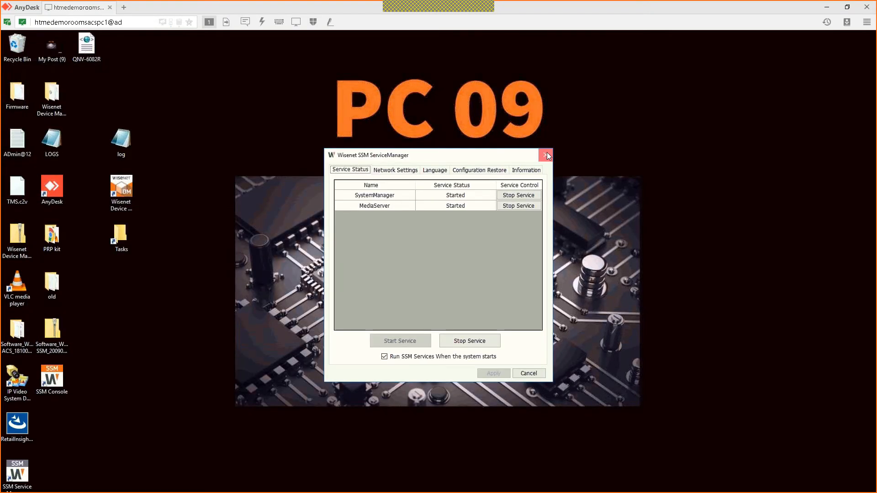
click(546, 155)
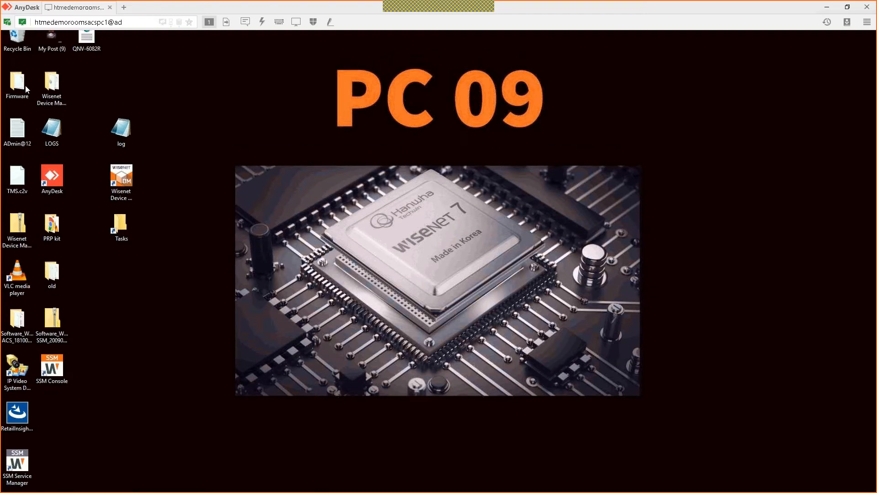
double_click(26, 85)
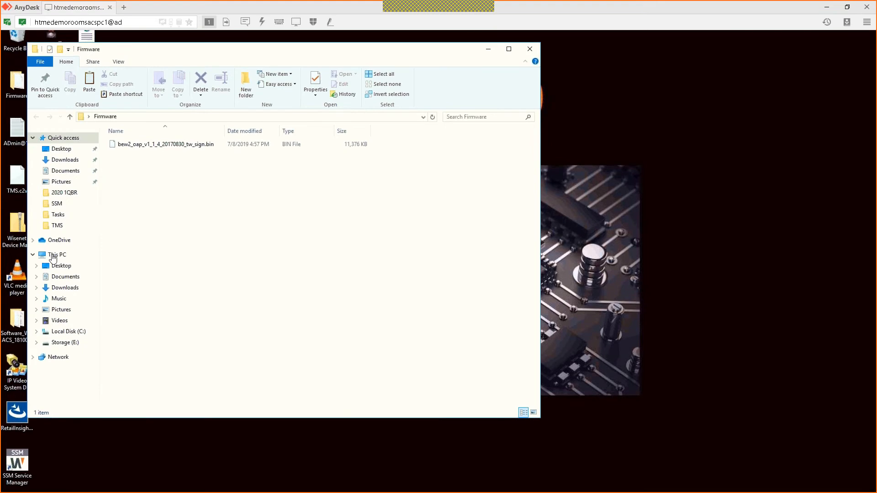
Step: View the drives under This PC, then launch Computer Management from the This PC context menu
click(53, 256)
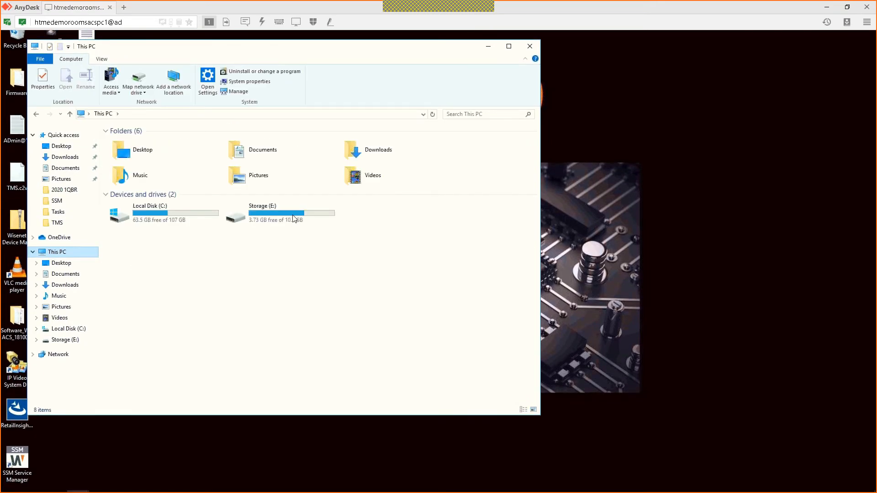
click(288, 219)
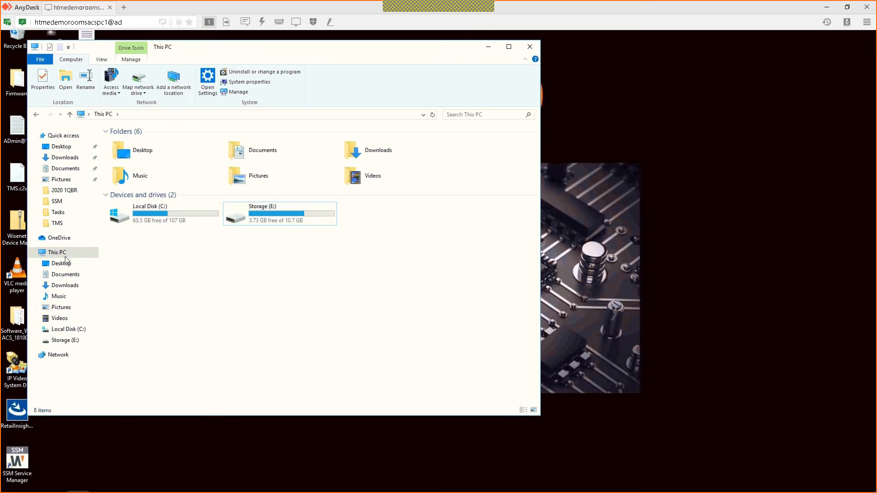
right_click(66, 256)
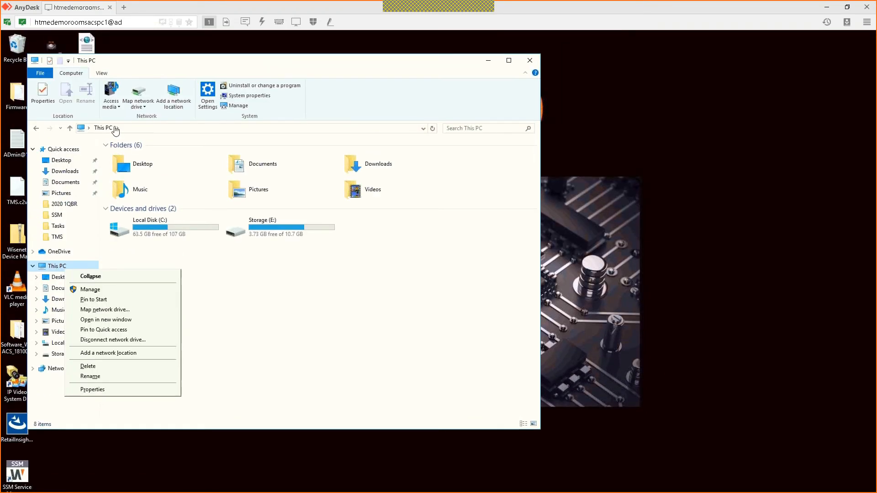
click(284, 264)
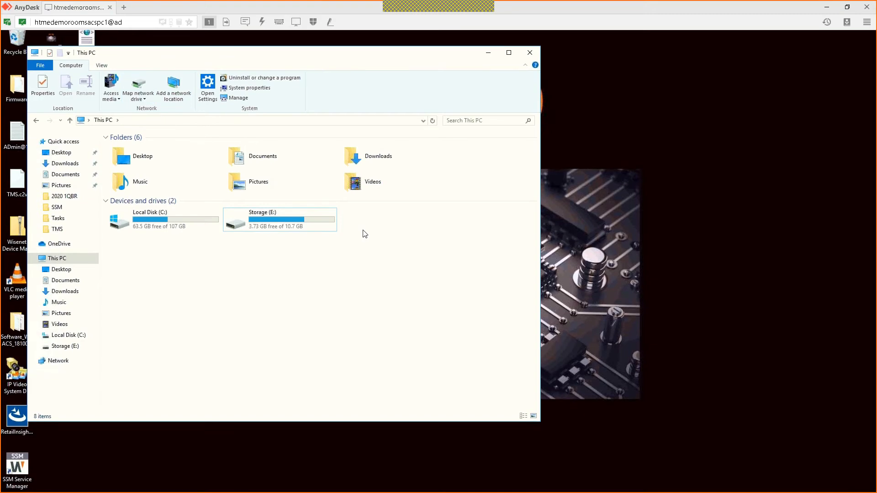
right_click(75, 255)
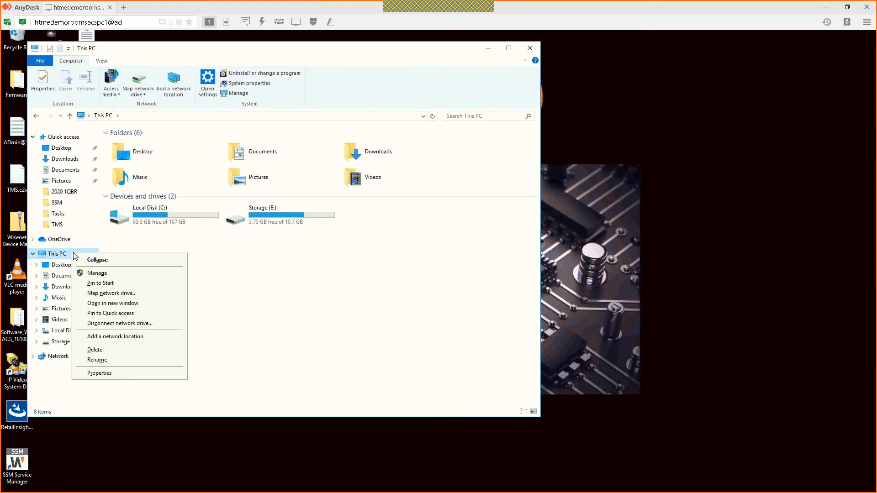
click(111, 275)
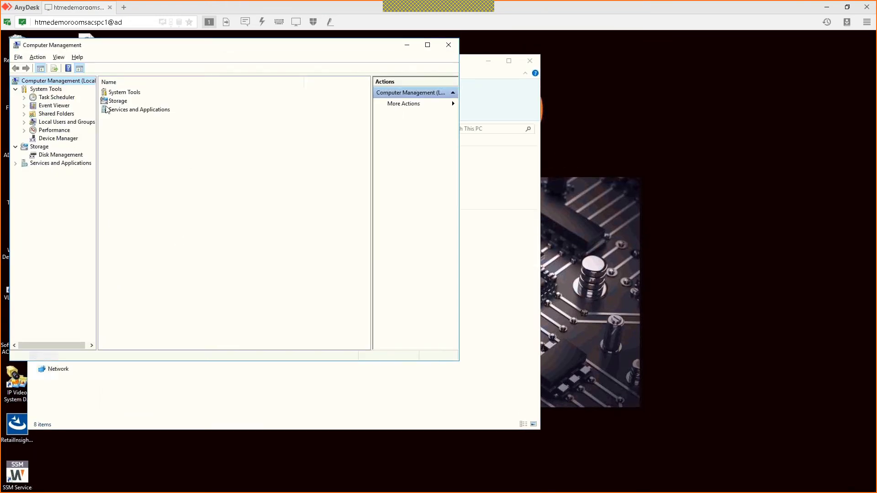
Step: In Disk Management, shrink Storage (E:) by 3757 MB and select the resulting 3.67 GB unallocated space
click(65, 155)
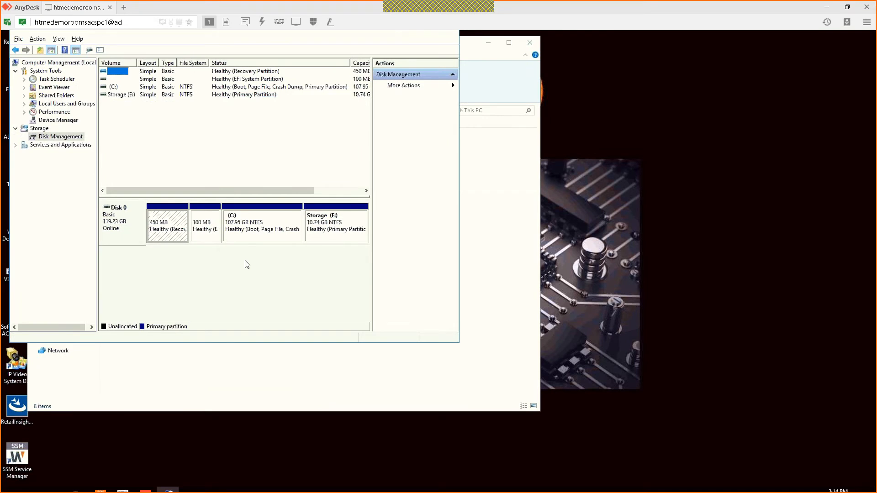
click(345, 210)
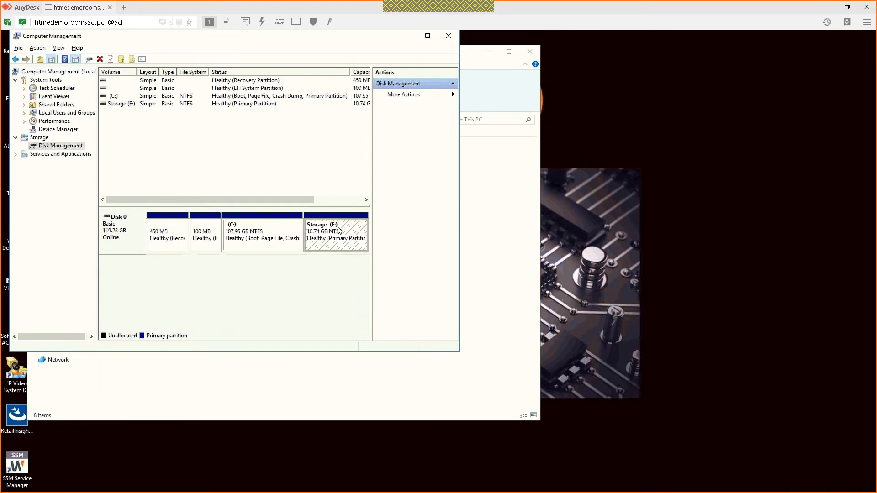
right_click(345, 226)
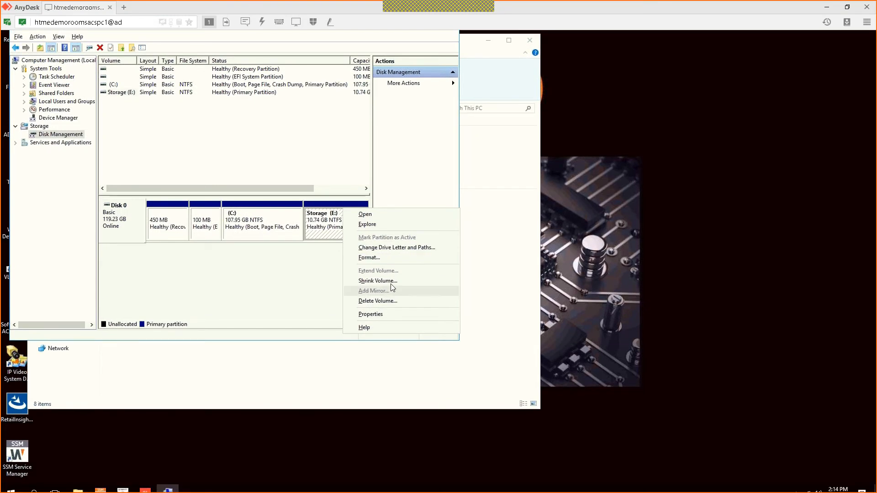
click(377, 281)
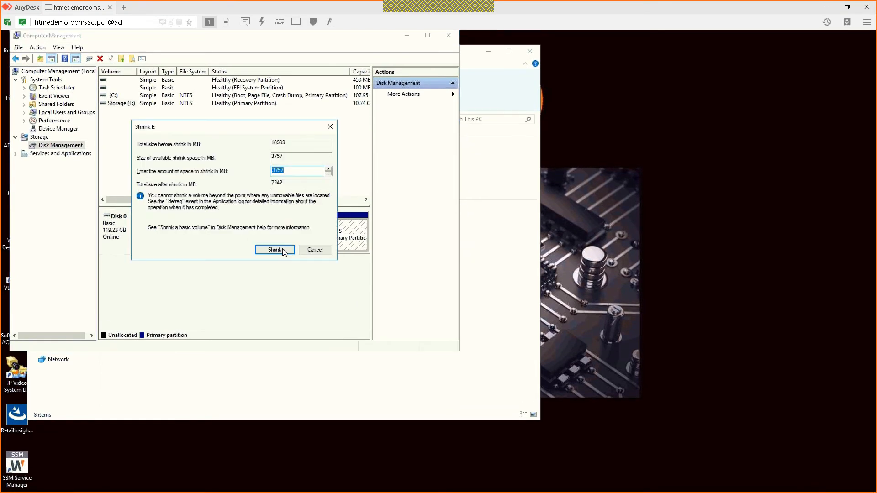
click(283, 252)
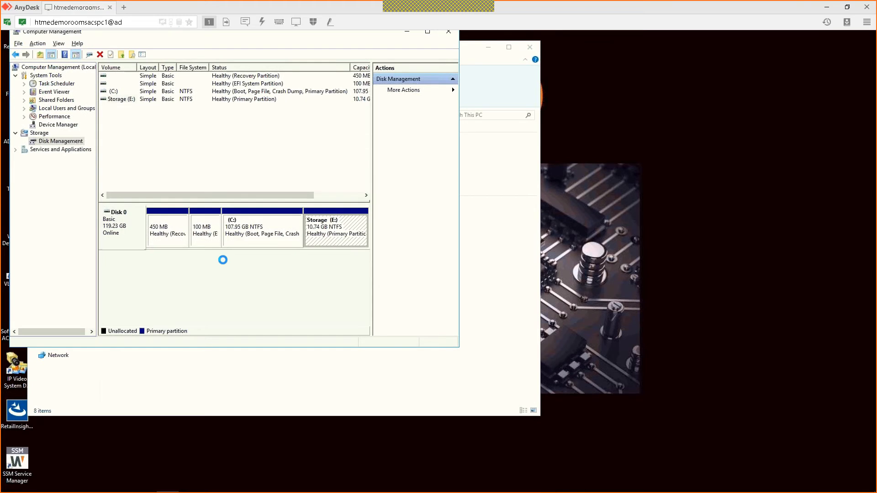
click(350, 238)
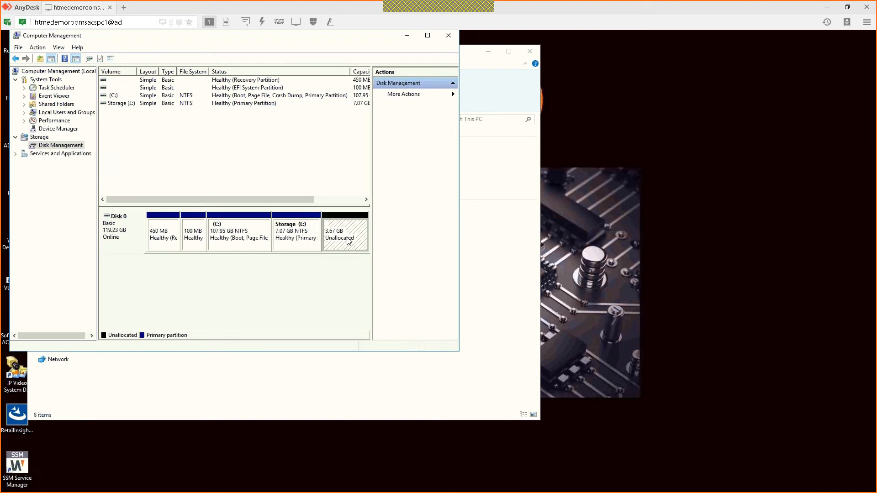
right_click(349, 241)
Step: Create a simple volume using the full 3757 MB, drive letter D, label STORAGE 2, NTFS quick format
click(369, 242)
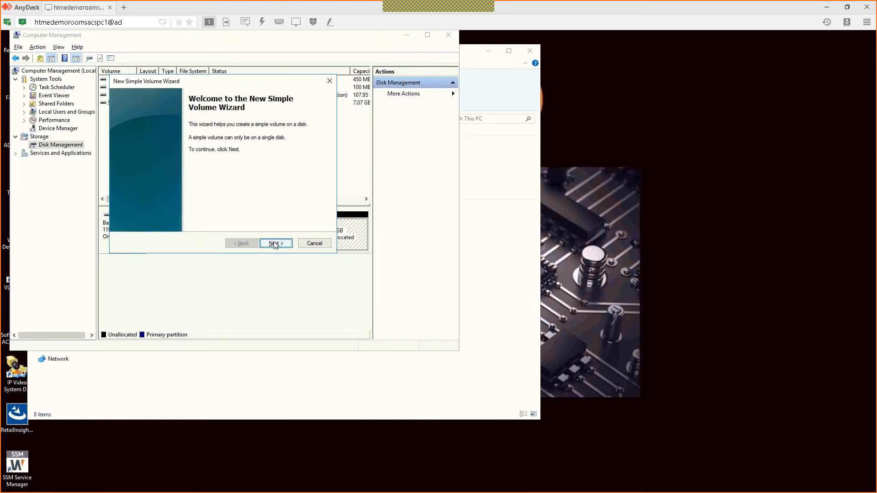
click(275, 243)
click(275, 243)
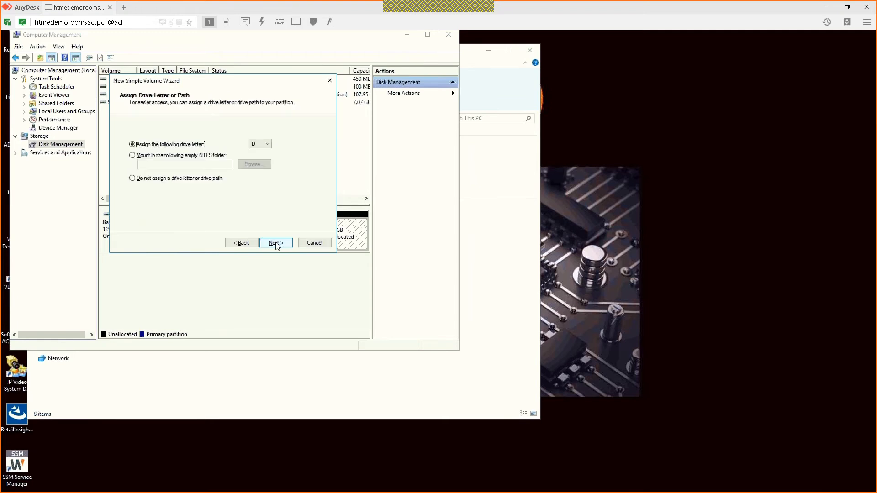
click(264, 158)
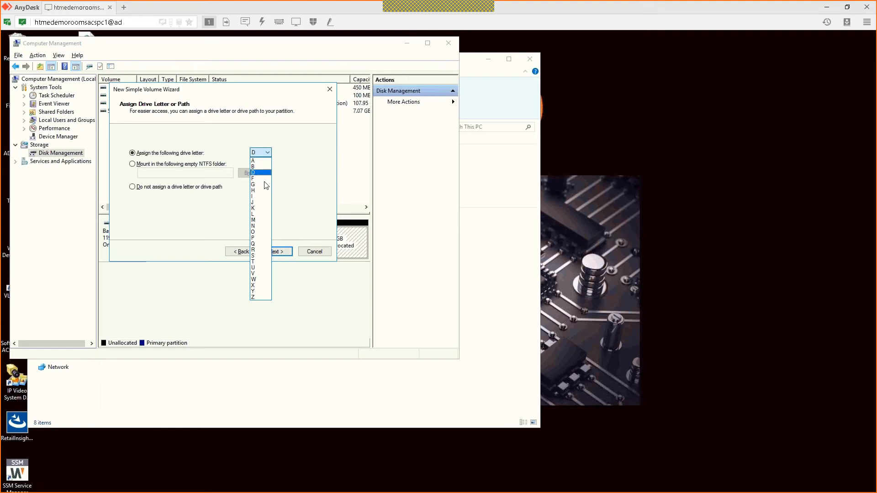
click(274, 252)
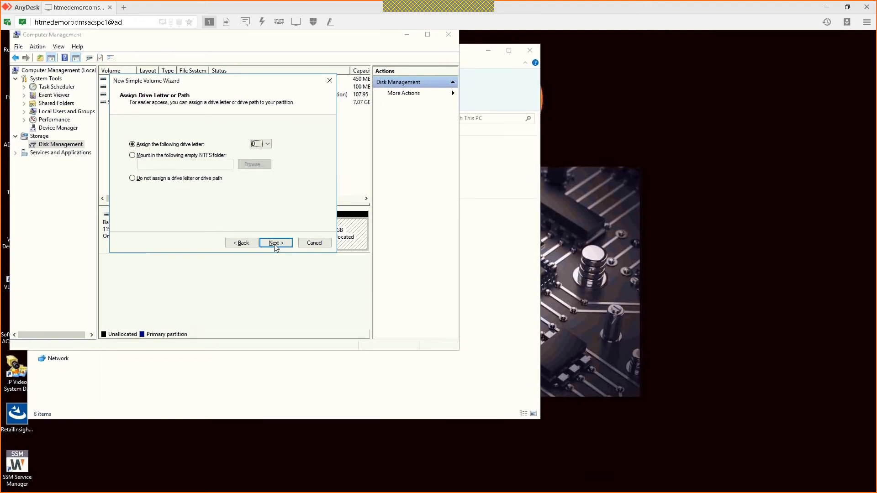
click(274, 244)
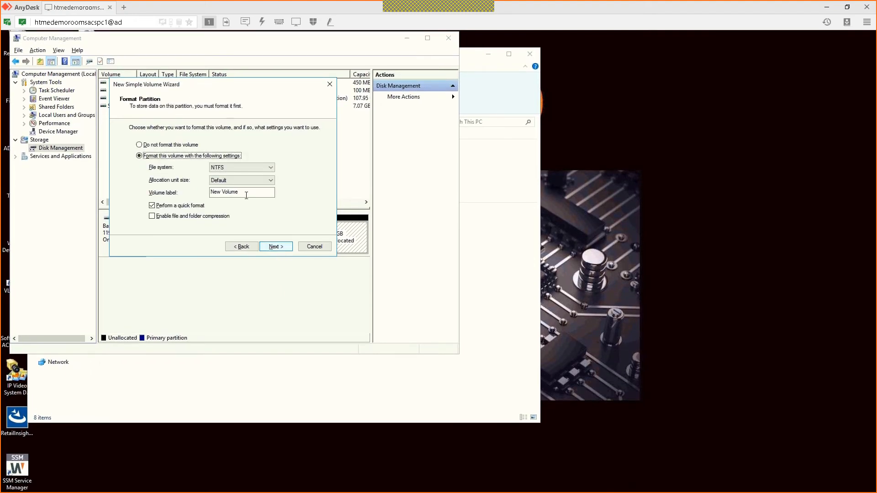
click(247, 195)
key(ctrl+a)
text(STORAGE)
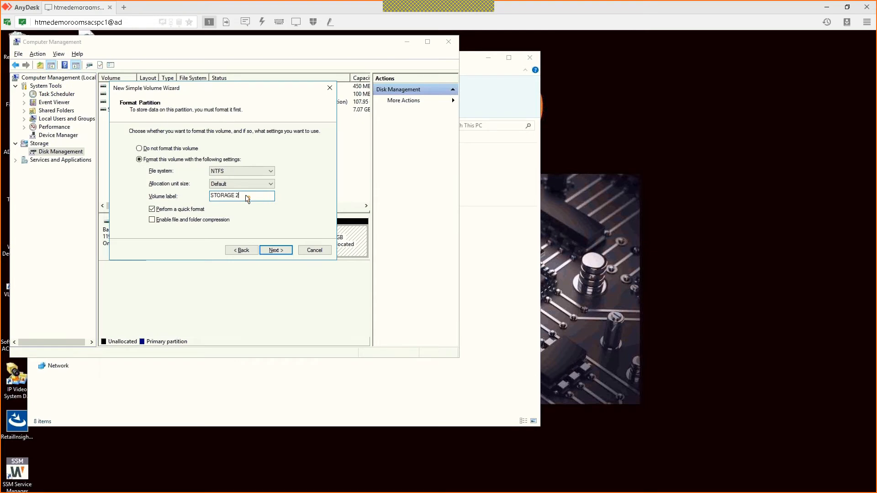
click(275, 249)
click(279, 243)
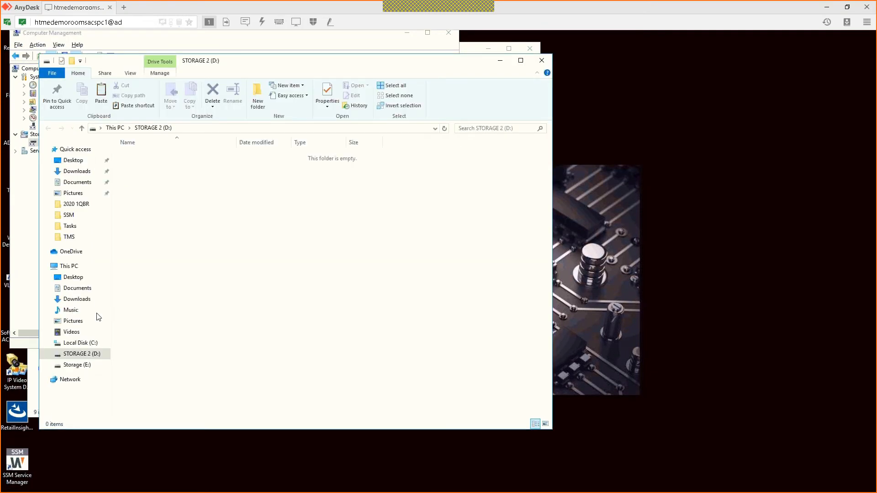
Step: Confirm STORAGE 2 (D:) appears in This PC, cancel an Add network location attempt, and return to SSM Console
click(75, 264)
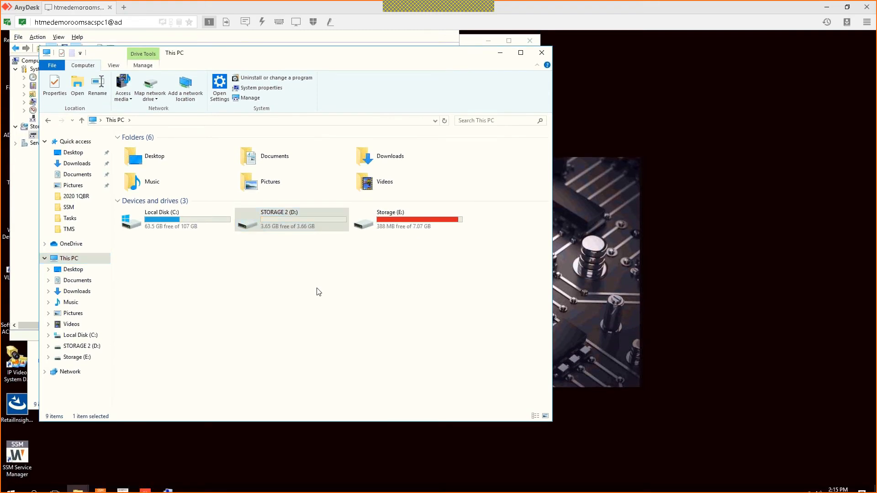
right_click(319, 291)
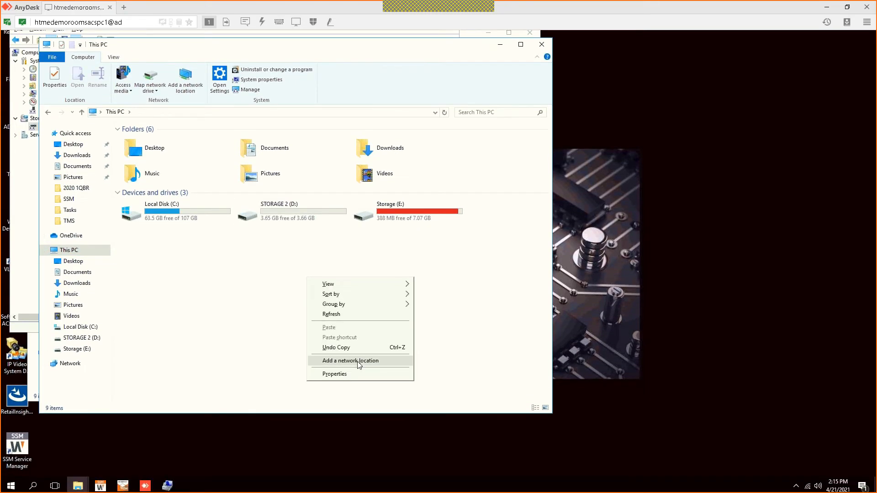
click(360, 363)
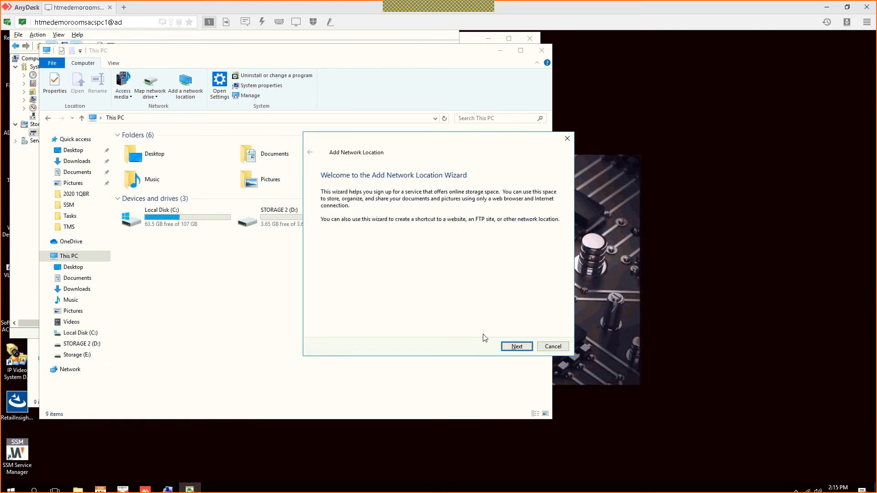
click(516, 345)
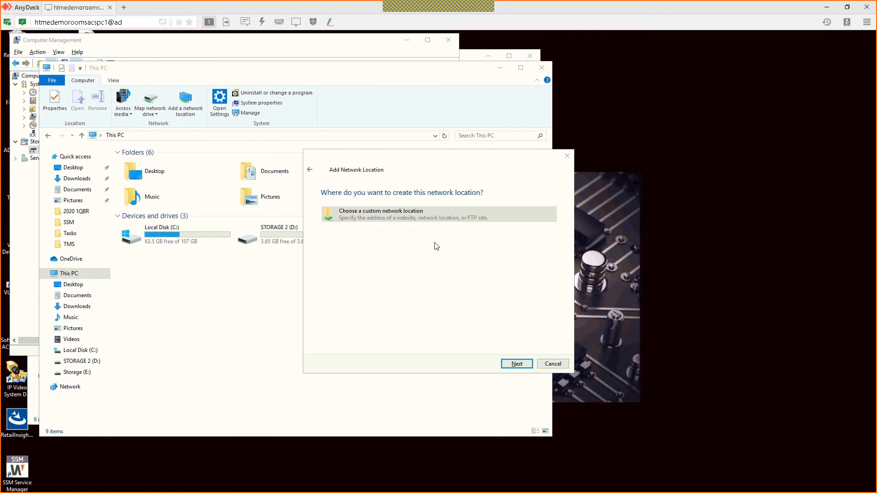
click(565, 344)
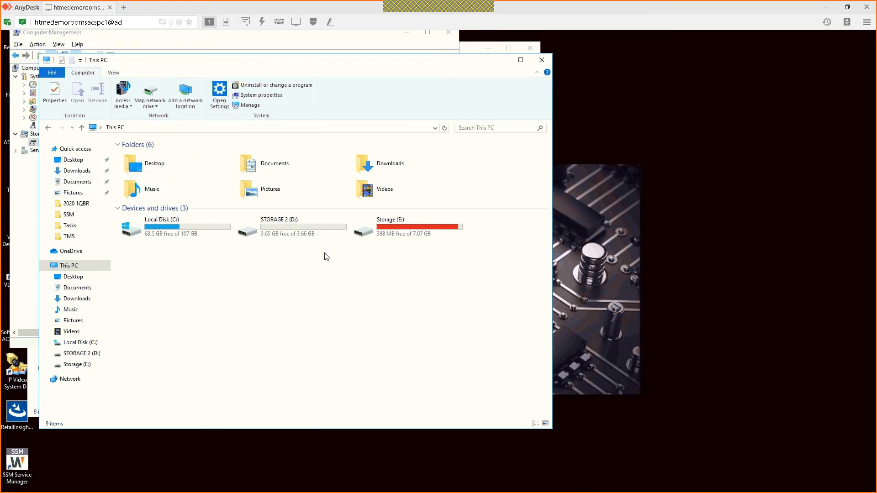
click(100, 488)
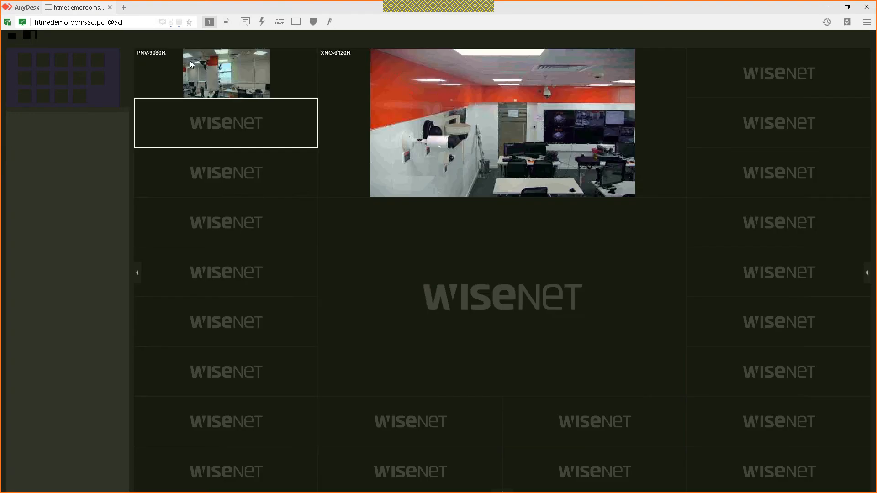
Step: In Configuration, review the 192.168.1.247 server's disk and recording settings
click(115, 41)
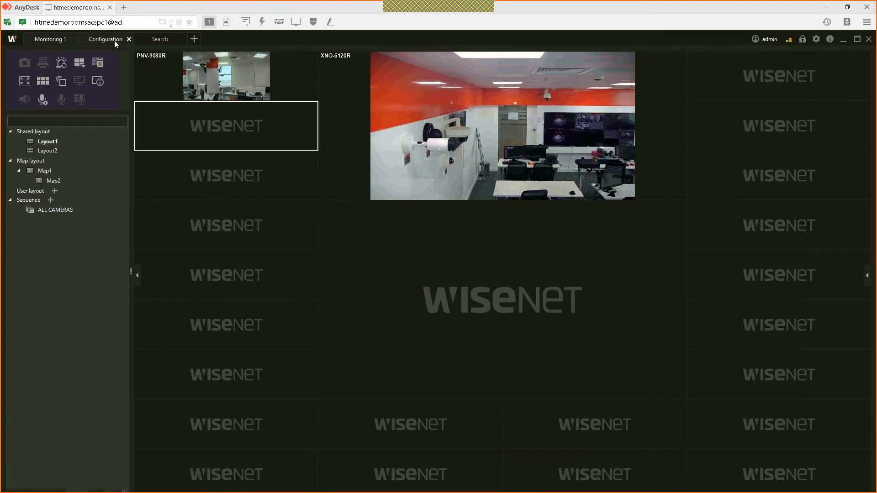
click(171, 97)
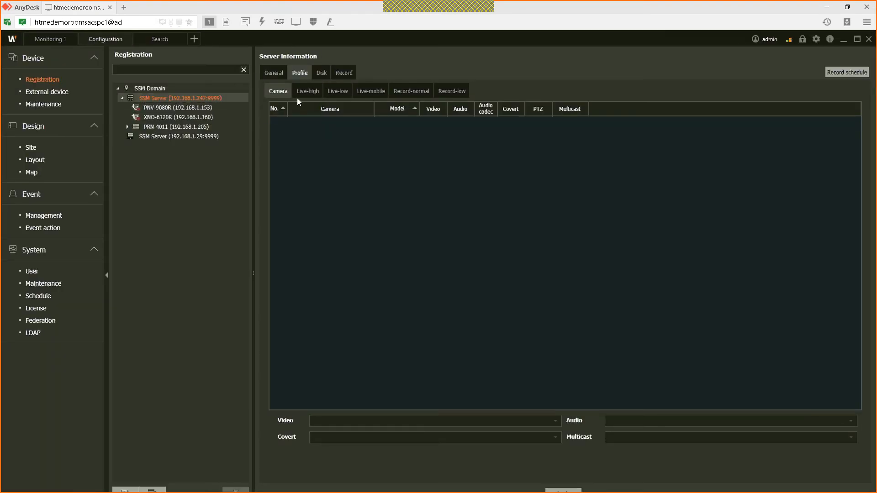
click(322, 73)
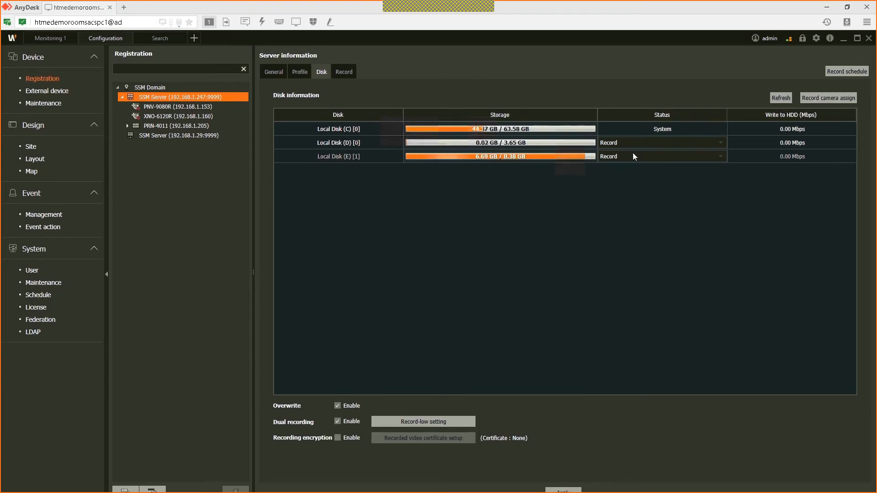
click(114, 104)
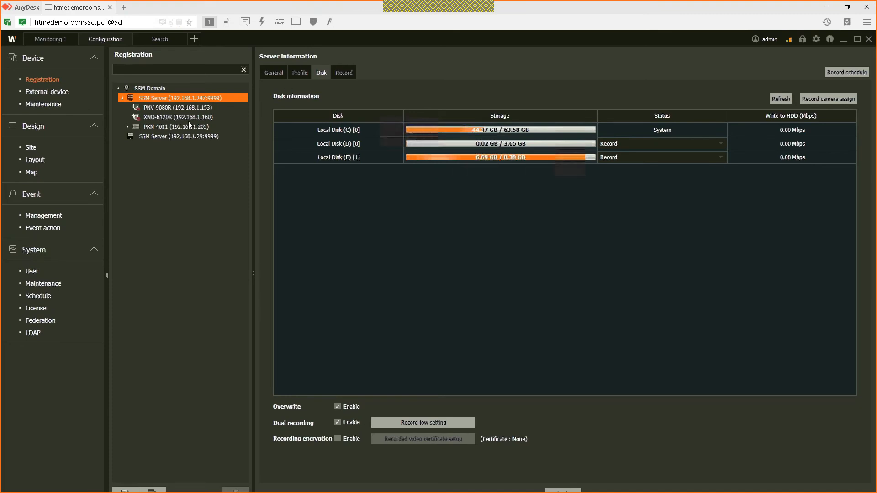
click(353, 73)
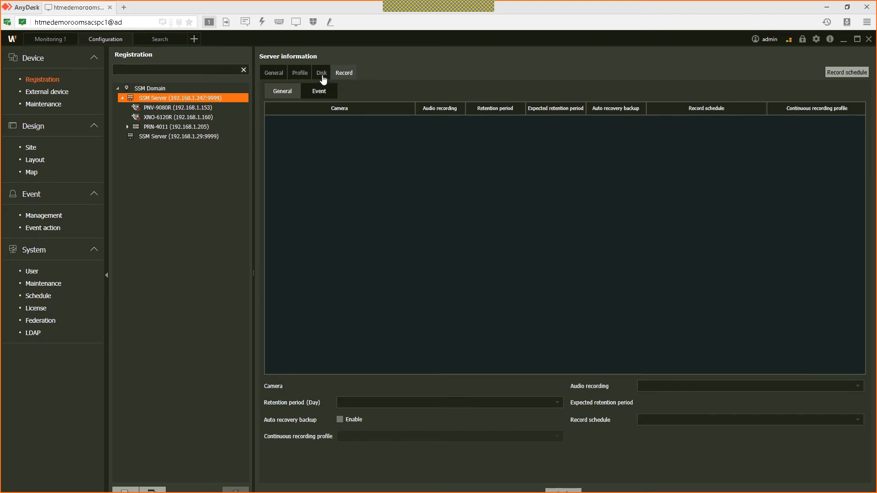
click(322, 73)
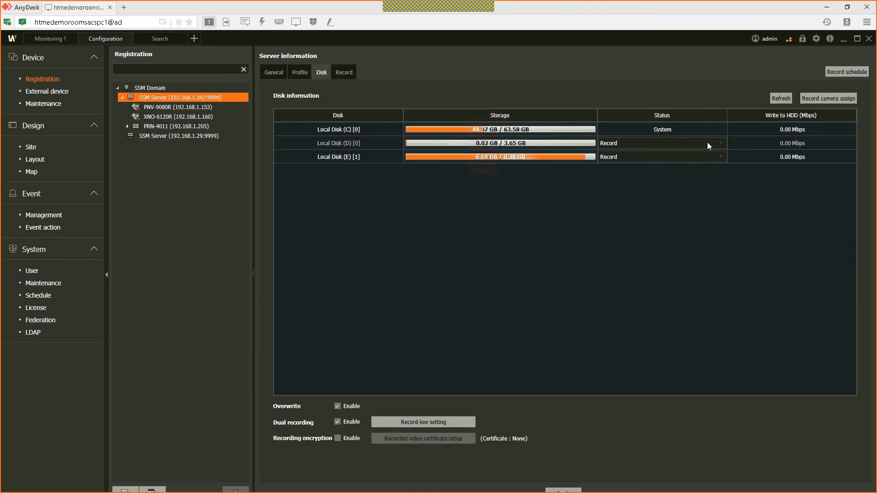
Step: Assign camera PNV-9080R to record on Local Disk (D) and turn off dual recording
click(842, 100)
click(189, 136)
click(195, 157)
click(227, 147)
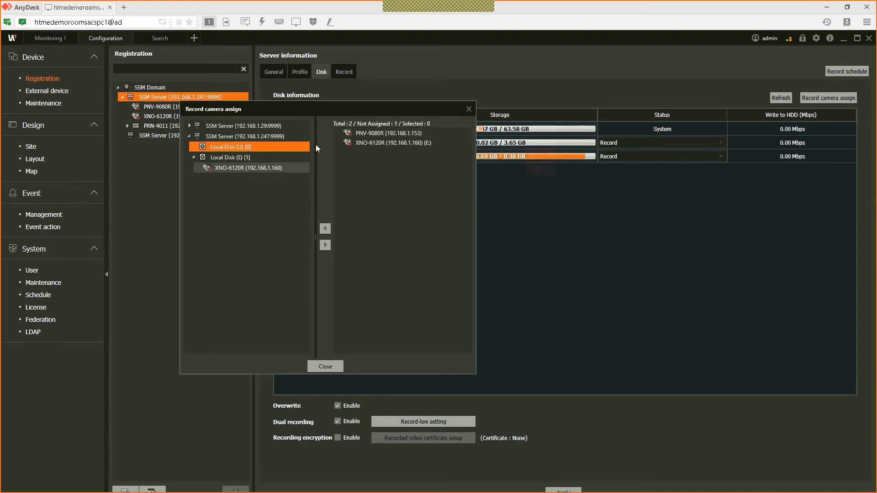
click(370, 134)
click(326, 230)
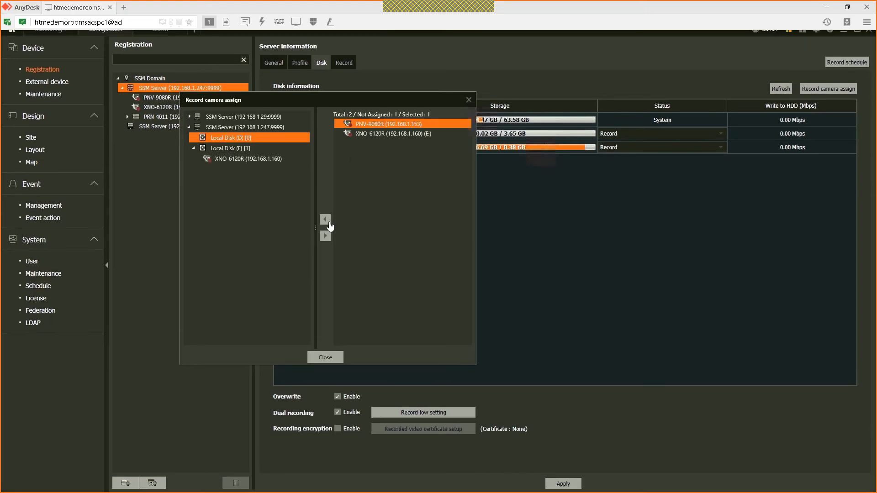
click(327, 338)
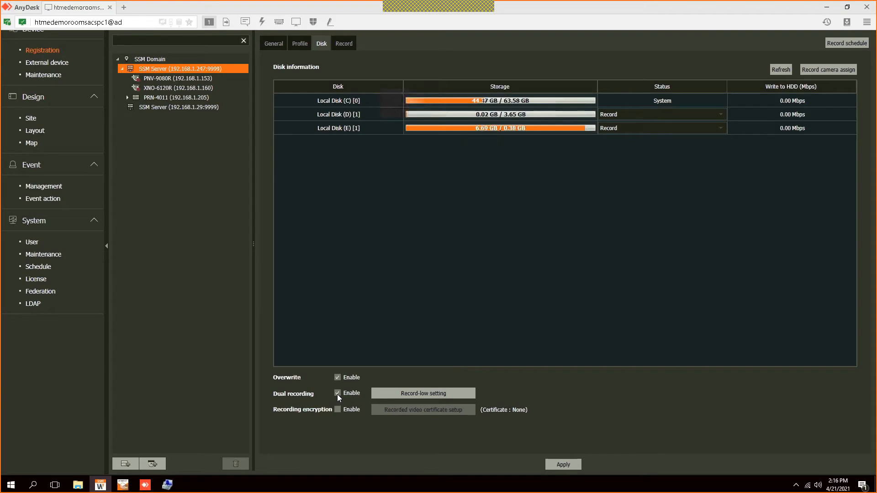
click(338, 393)
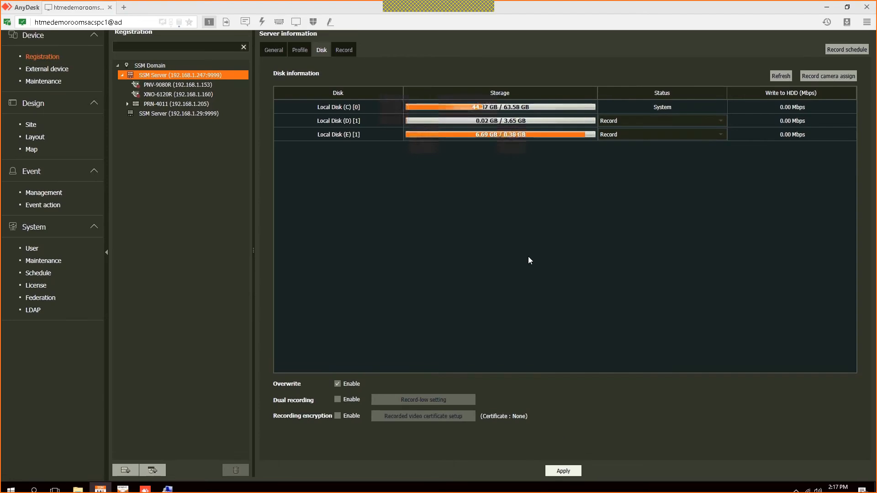
click(351, 78)
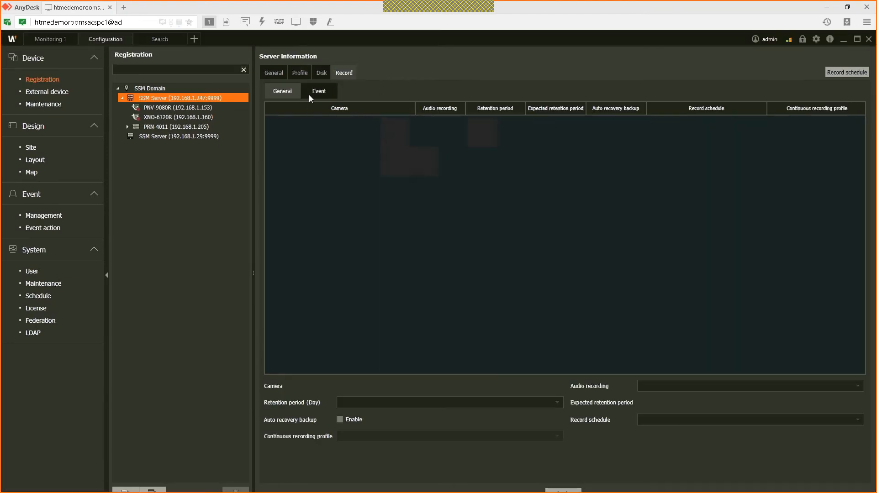
Step: Review cameras XNO-6120R and PNV-9080R and the 192.168.1.247 server's Record-normal profile
click(185, 116)
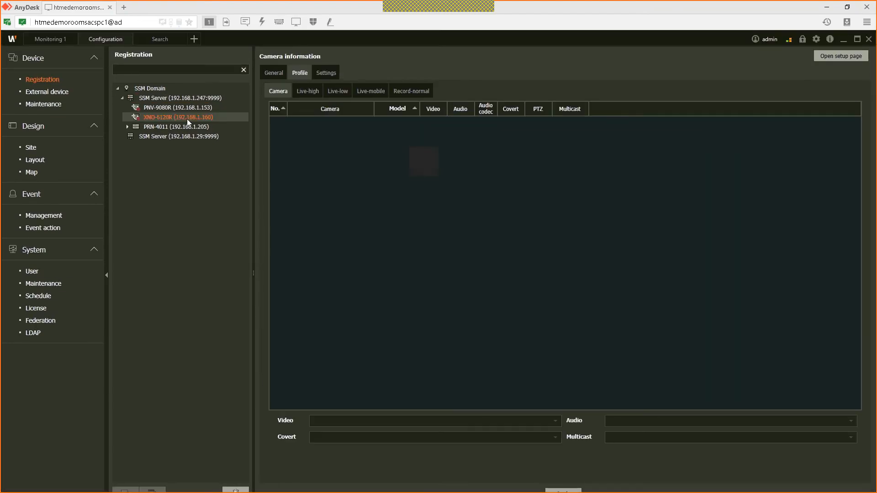
click(411, 91)
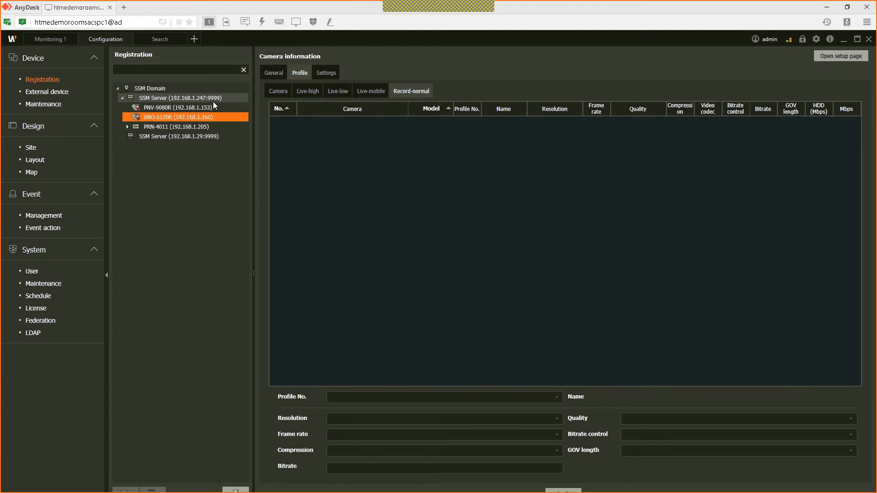
click(213, 100)
click(419, 93)
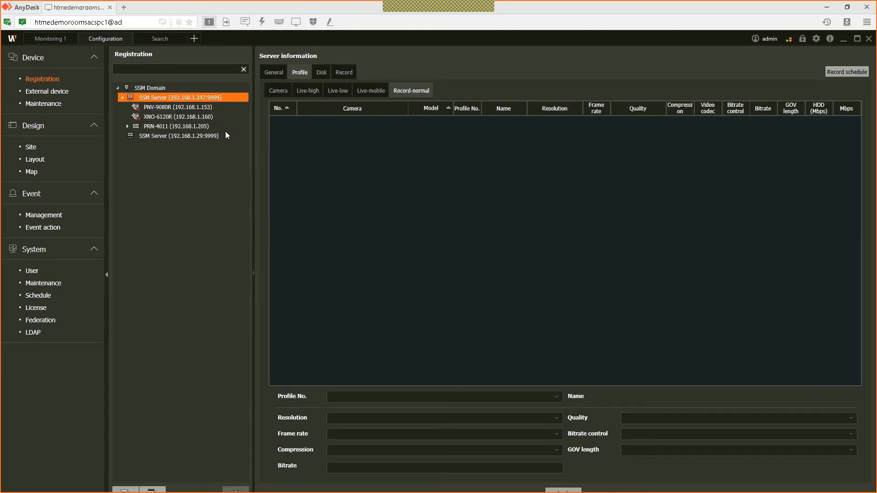
click(190, 109)
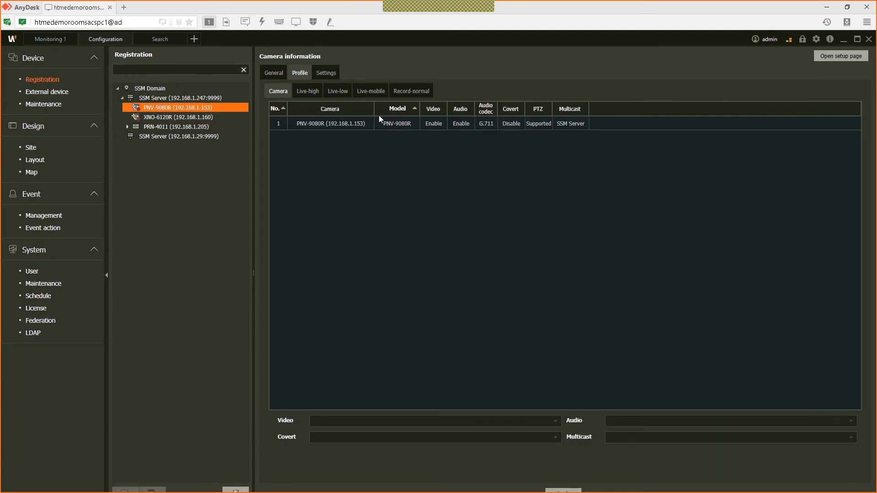
click(377, 123)
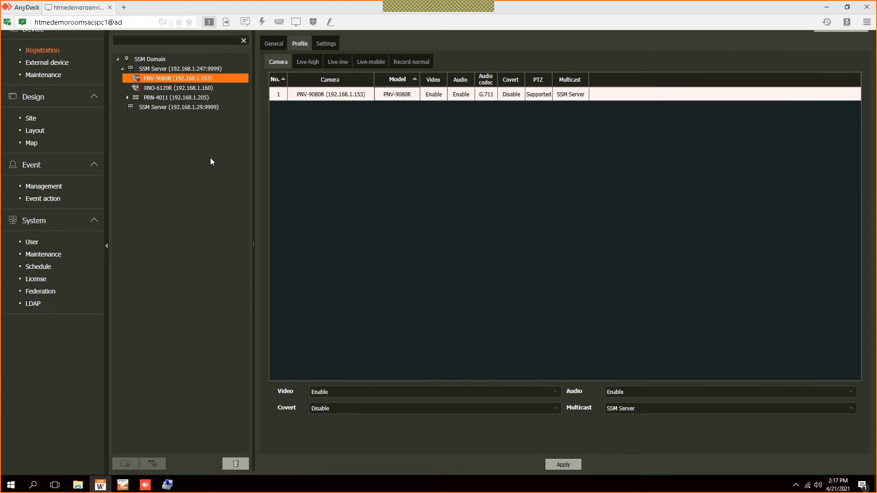
Step: Expand PRN-4011, check the 192.168.1.29 server and XNO-6120R, then display the SSM Domain server list
click(127, 125)
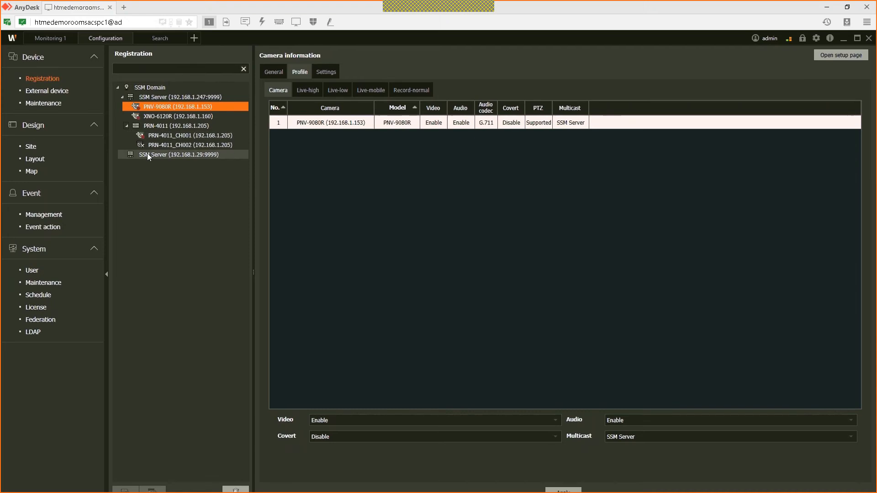
click(147, 154)
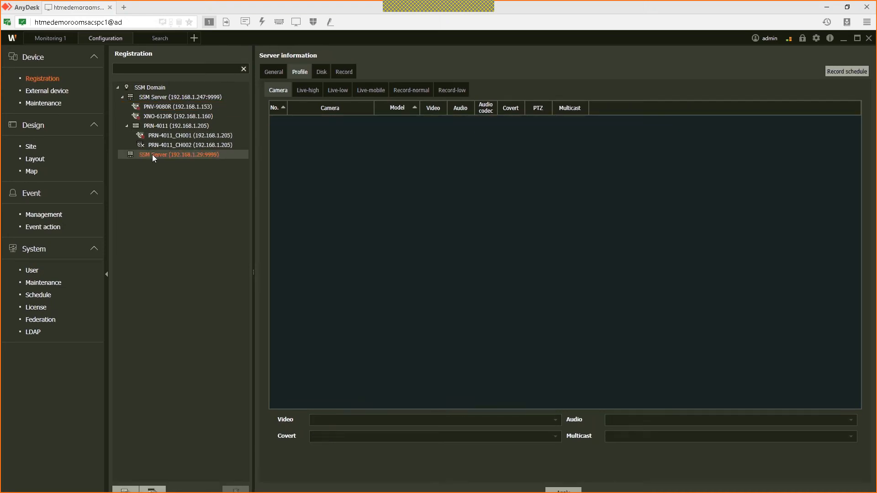
click(169, 117)
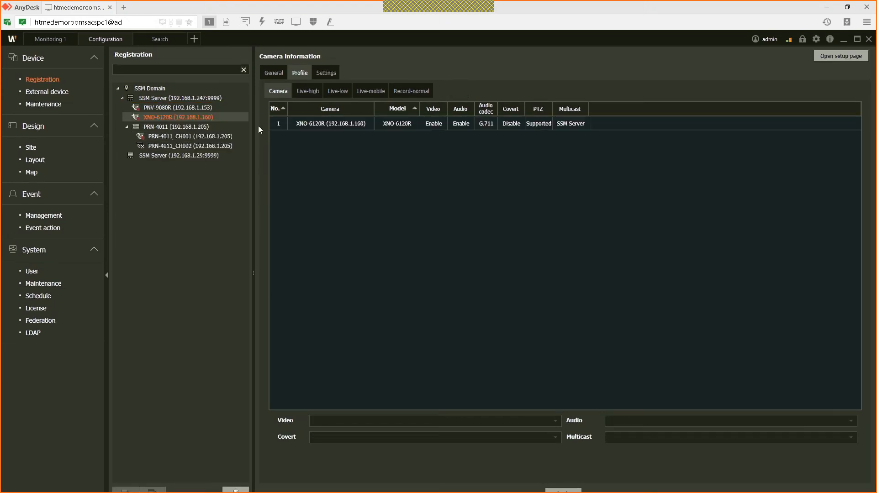
click(371, 124)
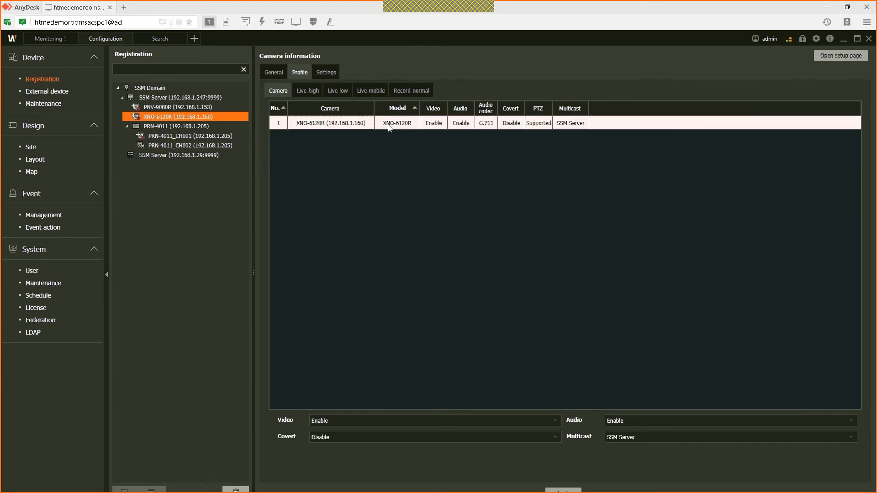
click(158, 90)
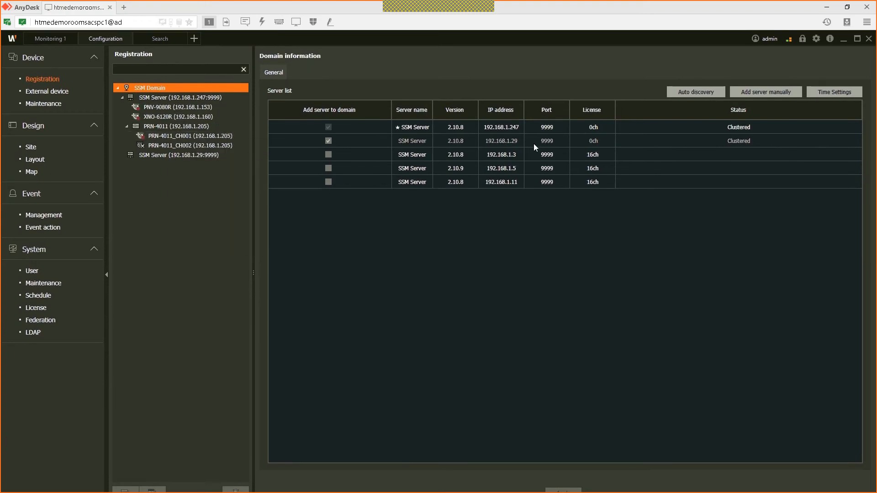
Step: Decluster the 192.168.1.29 server from the domain, then open File Explorer with Win+E
click(328, 141)
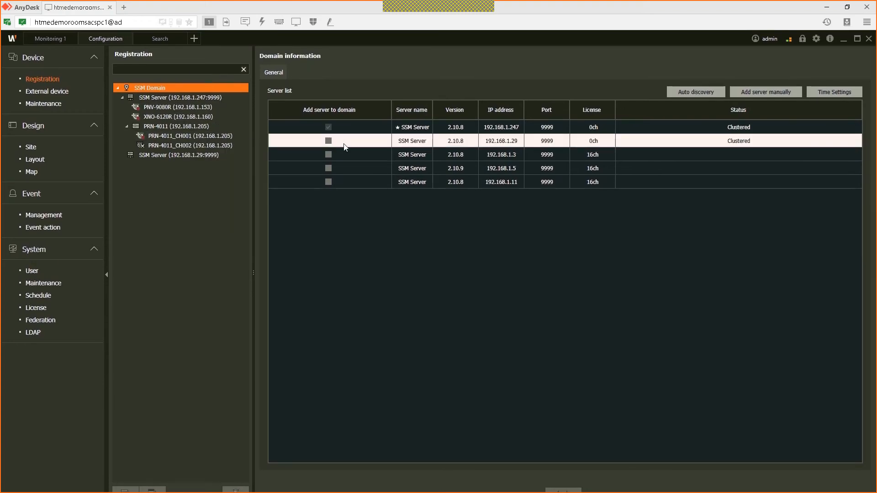
click(408, 278)
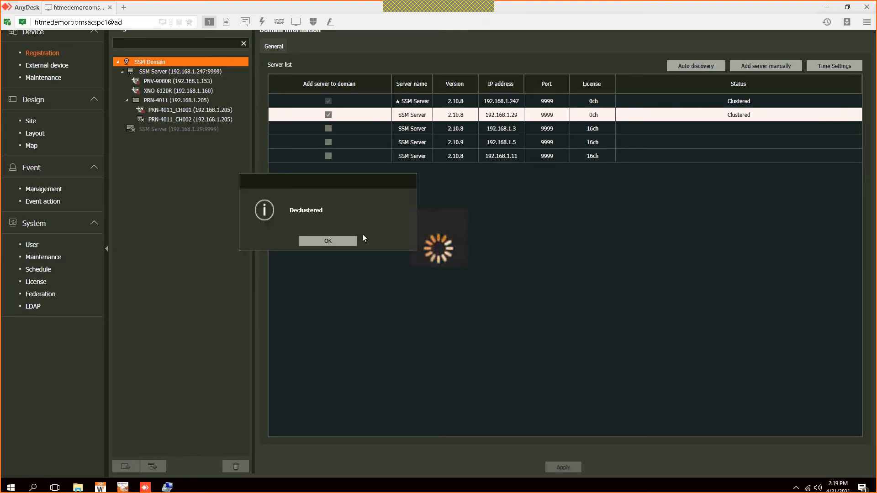
click(338, 253)
key(super+e)
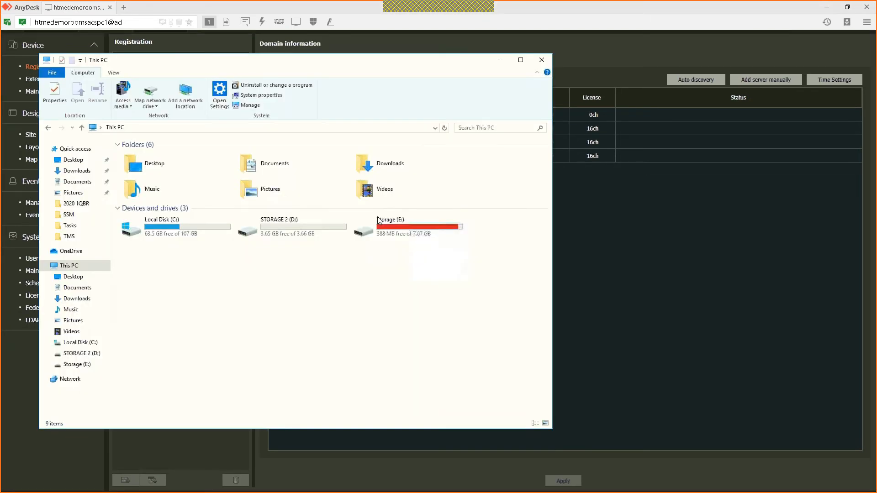
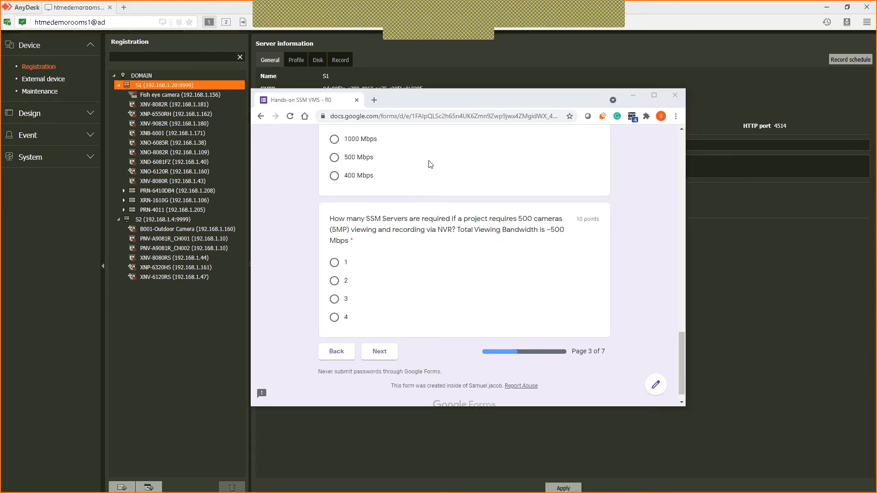
Step: Maximize the Chrome quiz window over the remote session and scroll through page 3
click(654, 95)
scroll(561, 188, up, 15)
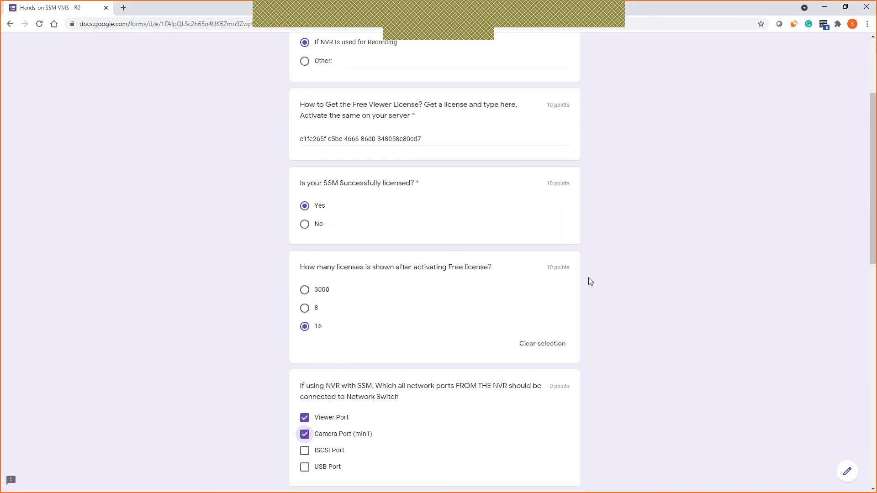
scroll(591, 282, up, 3)
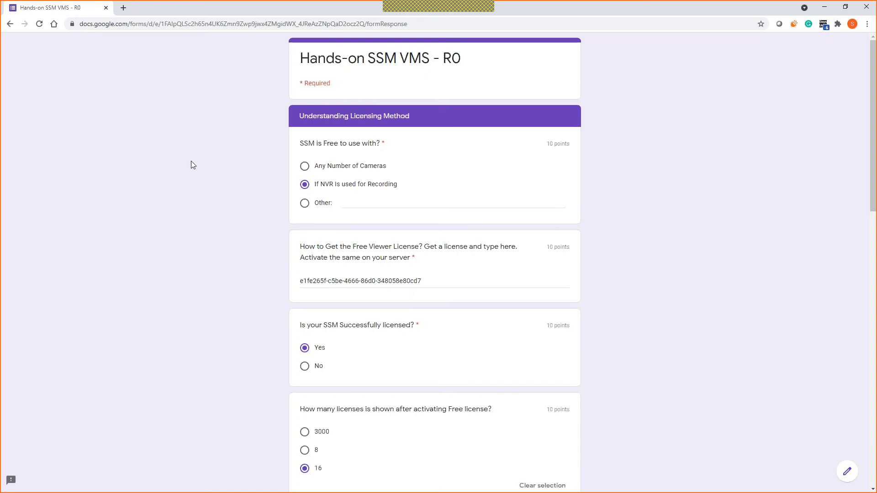
scroll(398, 184, down, 12)
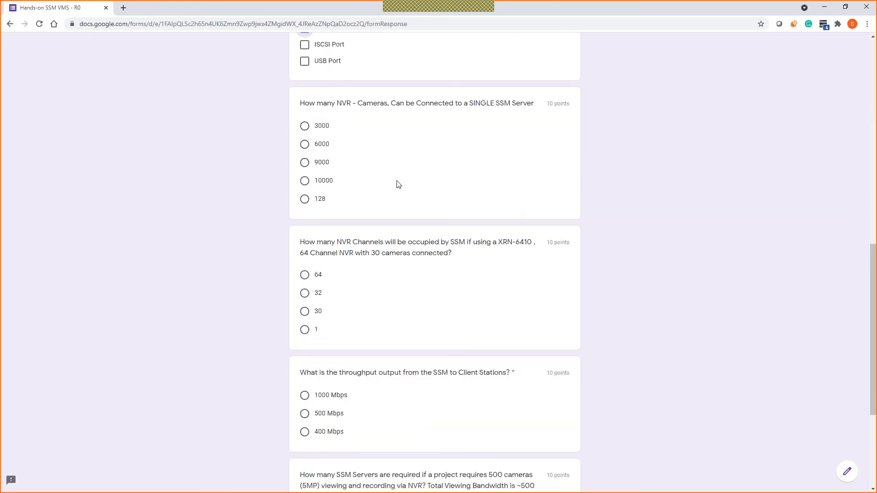
scroll(397, 183, down, 4)
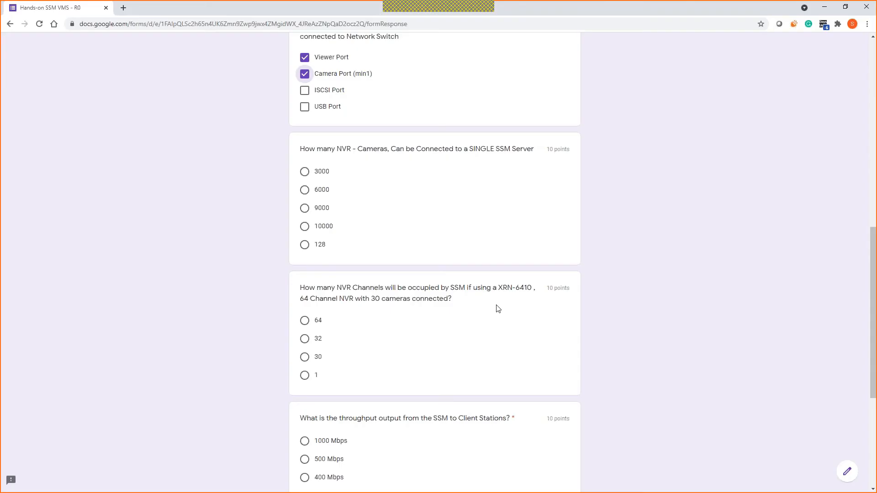
scroll(471, 300, up, 1)
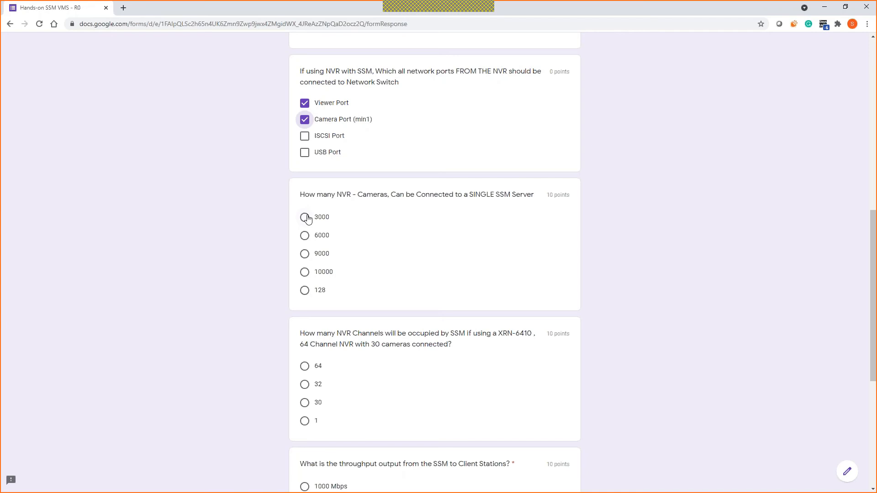
Step: Answer 3000 cameras per server, 64 channels, 400 Mbps and 2 servers, then continue to page 4
click(307, 219)
scroll(269, 261, down, 1)
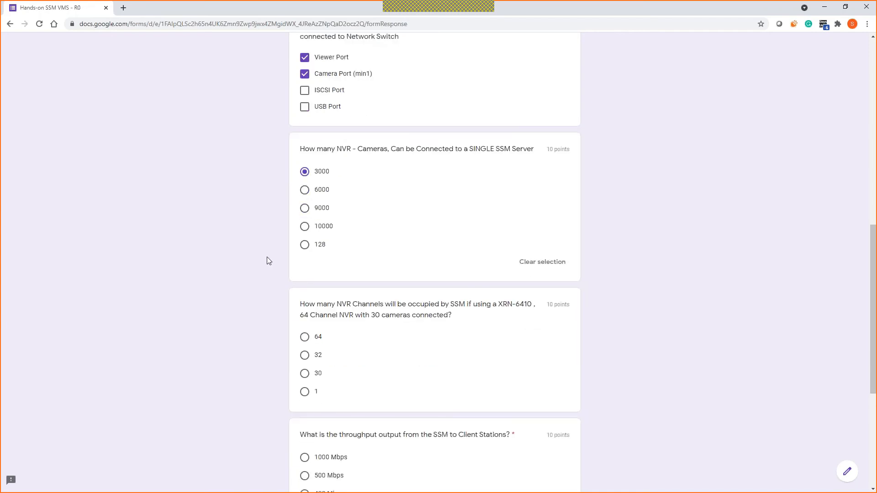
scroll(269, 261, down, 2)
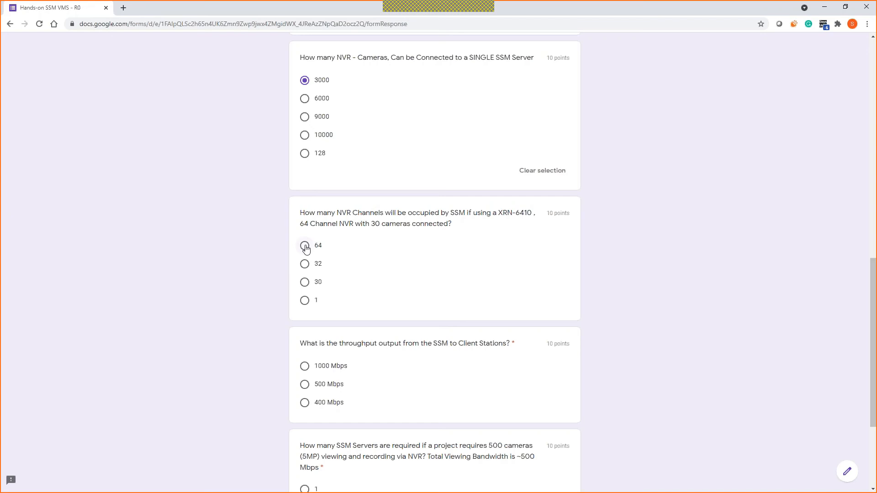
click(305, 246)
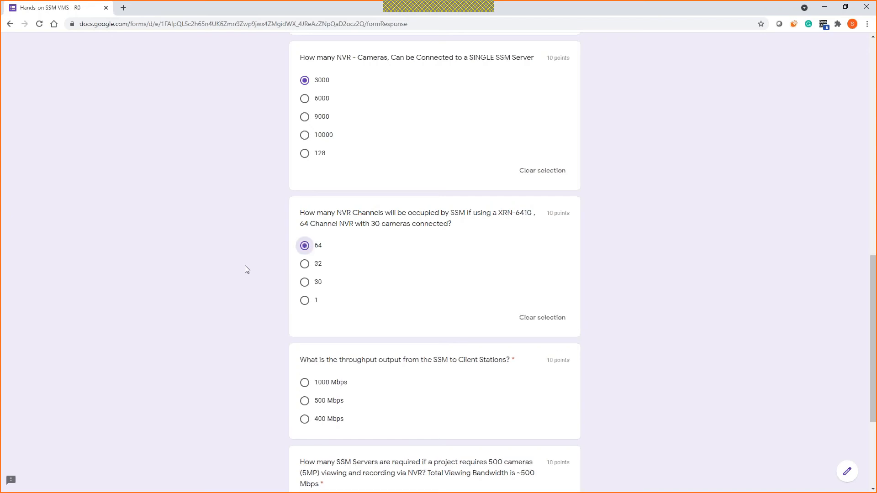
scroll(265, 269, down, 3)
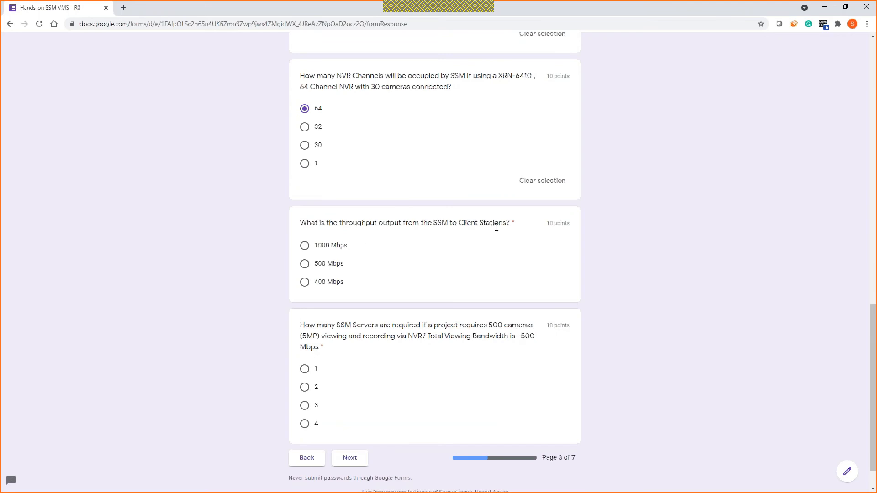
click(306, 285)
scroll(388, 313, down, 1)
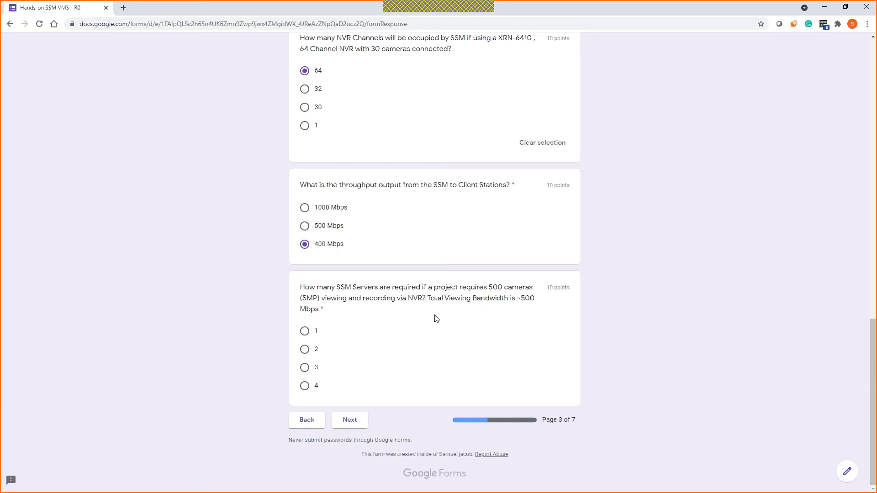
click(304, 350)
click(353, 423)
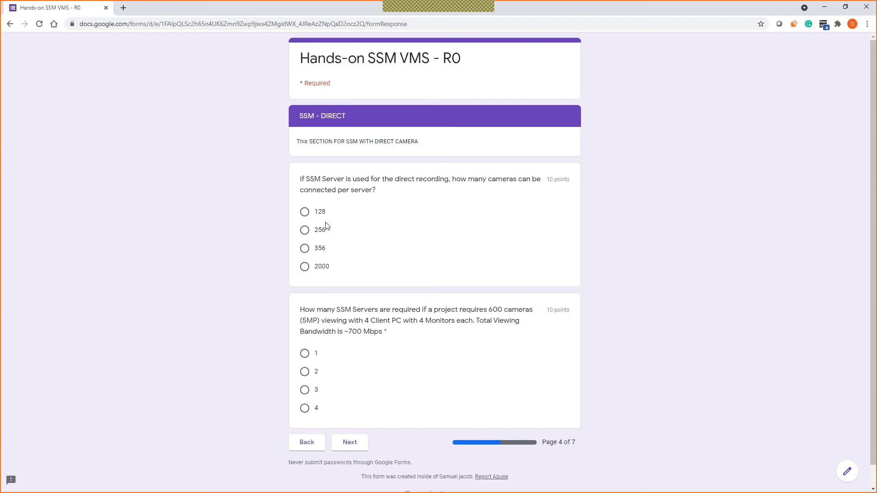
Step: Select 128 as the cameras-per-server answer for direct recording on page 4
click(304, 212)
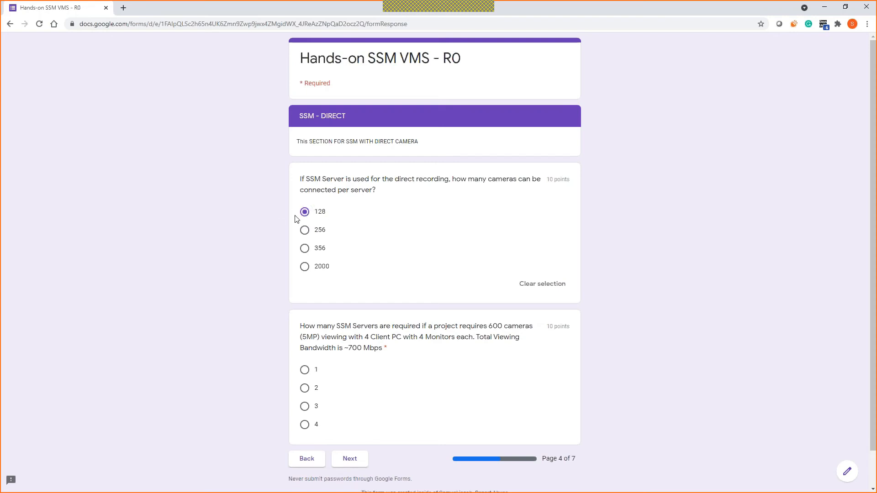
scroll(344, 307, down, 1)
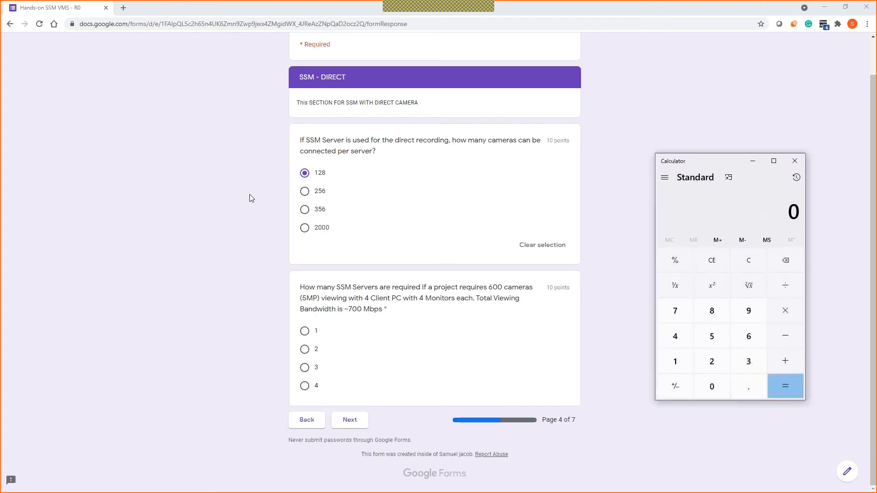
Step: Calculate 600/128 in Calculator and pick 1 server for the 600-camera question
text(600/128)
key(Return)
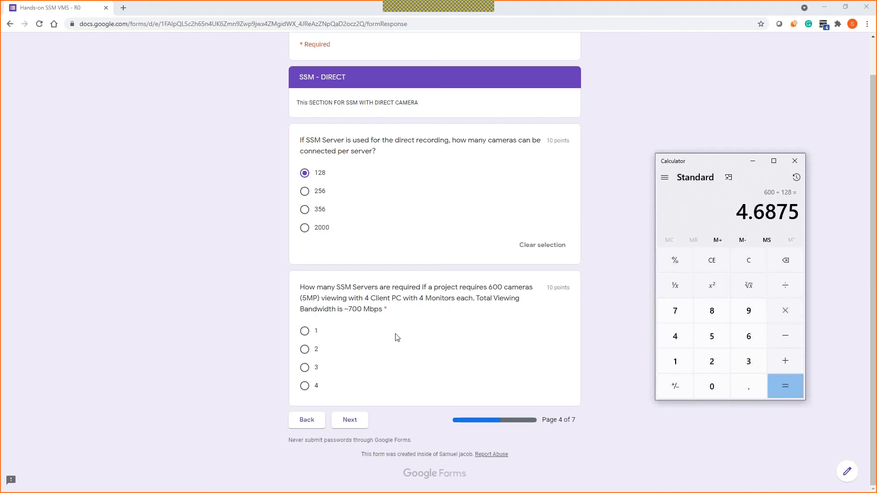
click(305, 330)
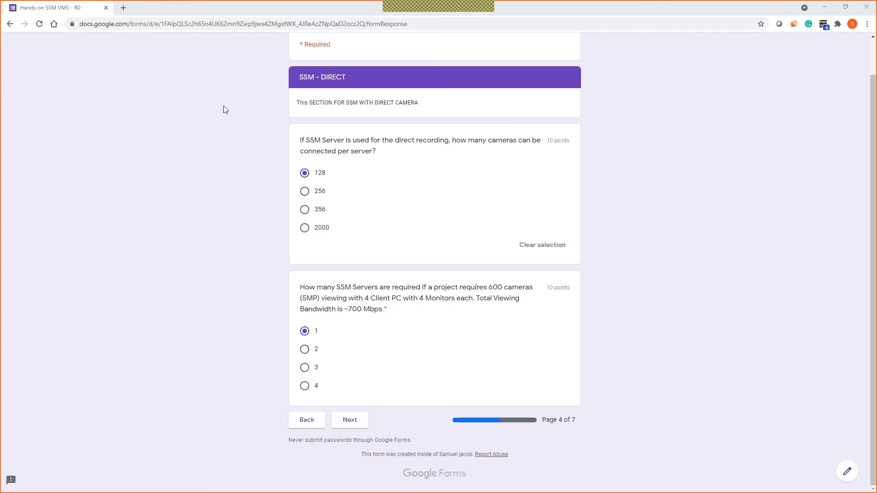
scroll(320, 205, up, 1)
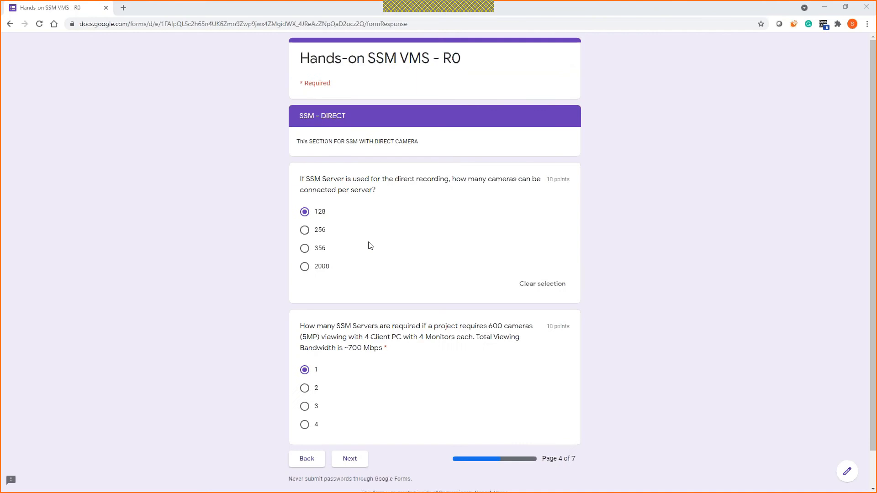
Step: Return to page 4, change the 600-camera answer to 4, and submit the page
click(307, 460)
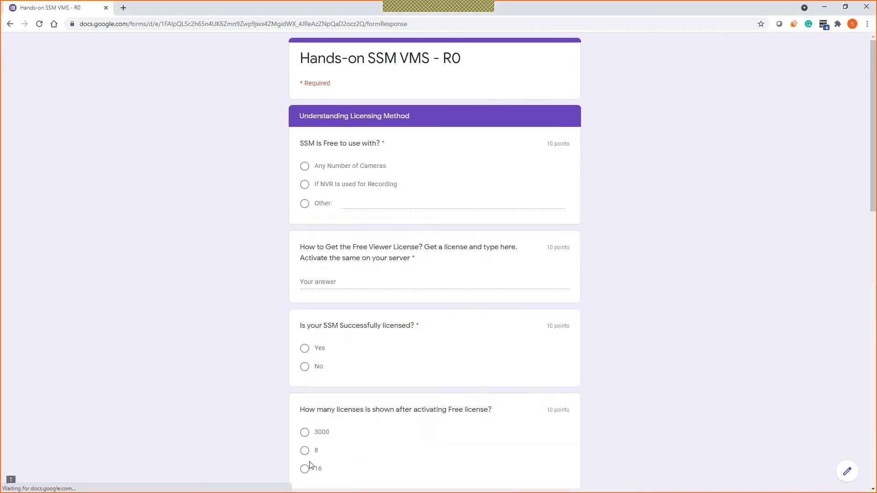
scroll(348, 423, down, 12)
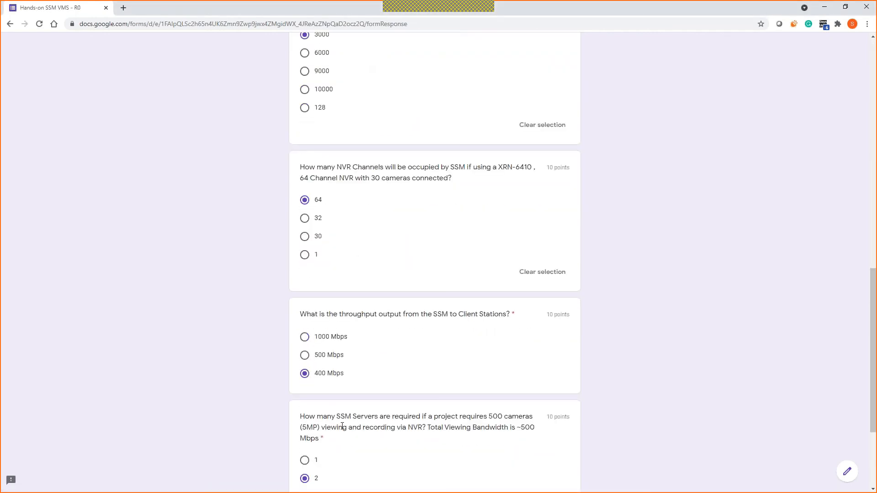
scroll(342, 426, down, 3)
click(349, 419)
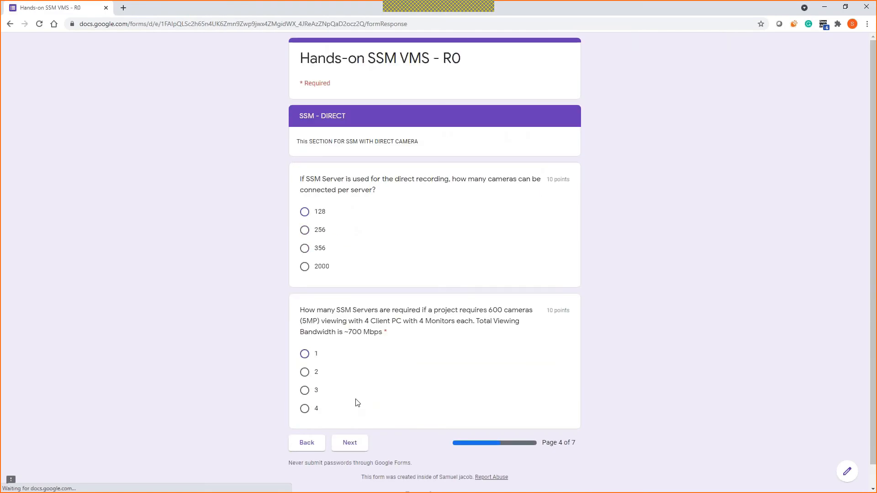
click(311, 386)
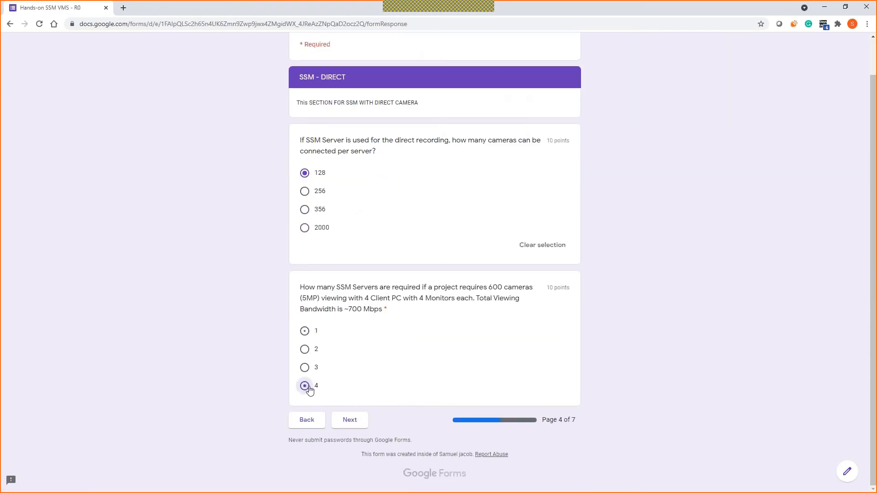
click(350, 420)
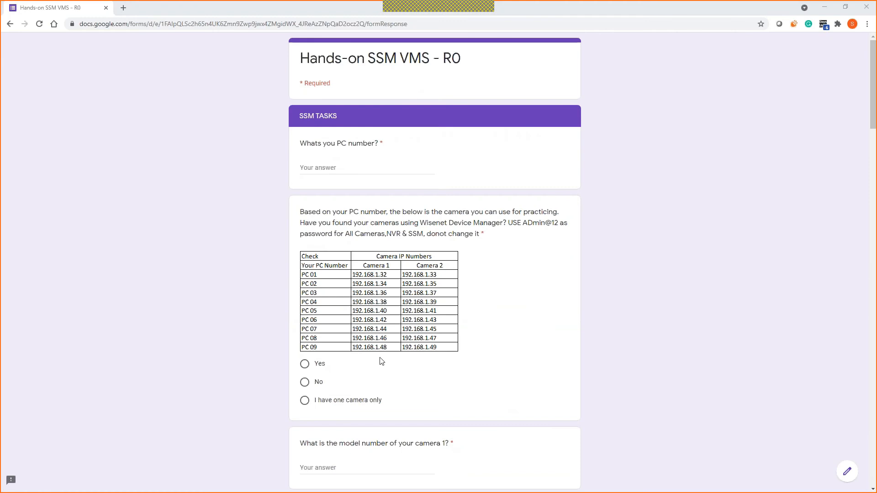
Step: Move between form views, then drag the Forms editor window onscreen and maximize it
scroll(364, 388, down, 5)
scroll(185, 135, up, 5)
click(10, 24)
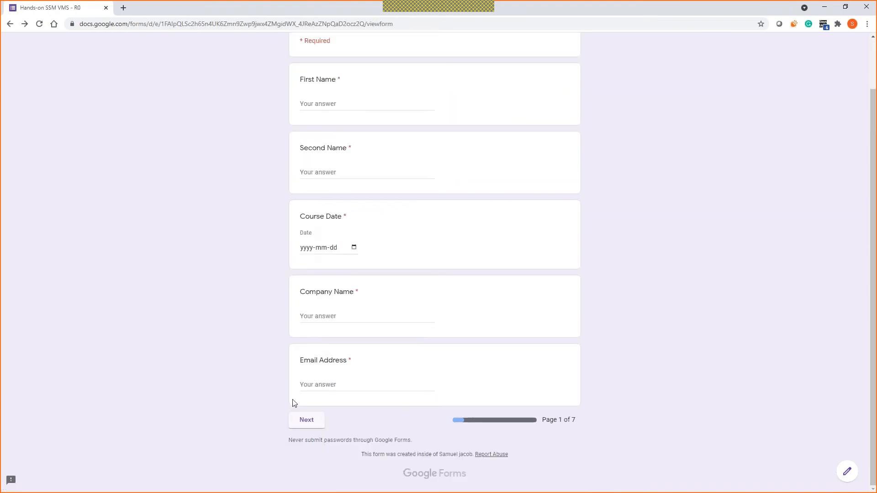
click(26, 24)
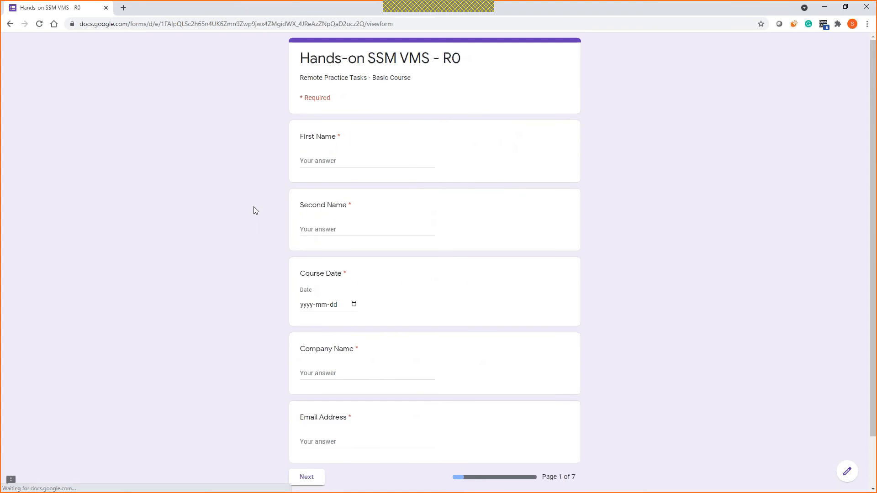
drag(496, 132, 763, 155)
double_click(763, 155)
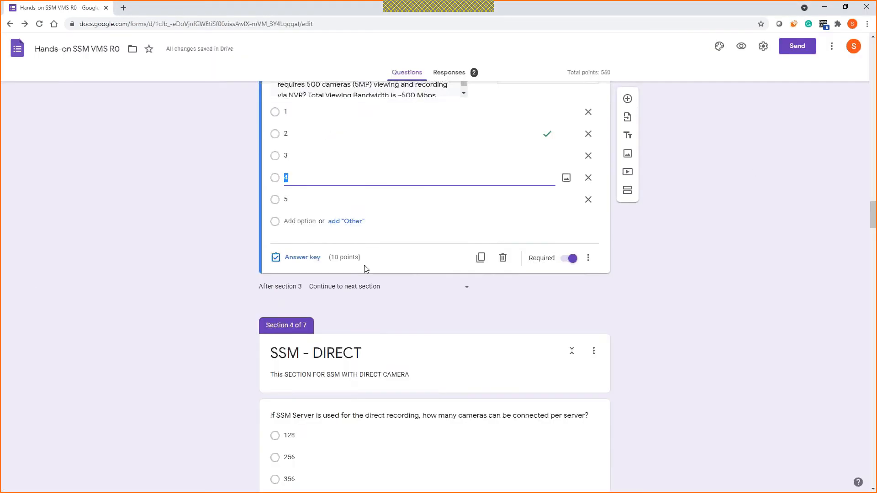
Step: Select the full text of the 500-camera and 600-camera questions in the editor
triple_click(382, 258)
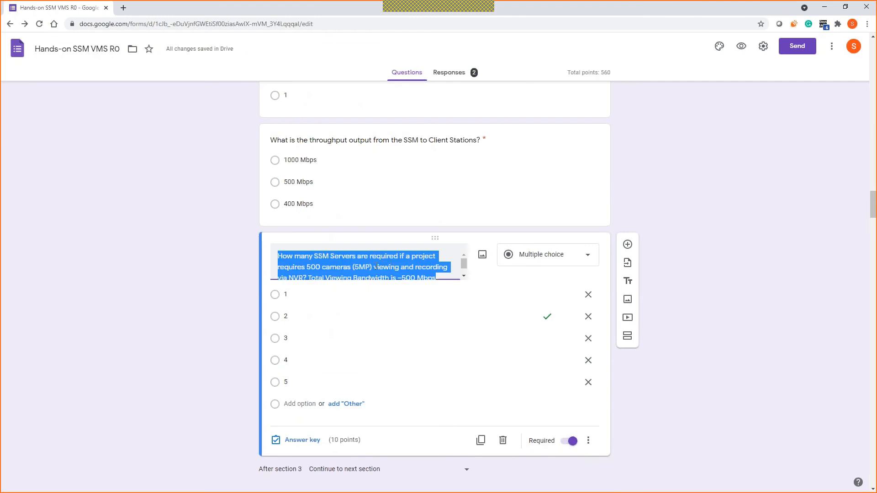
scroll(374, 268, down, 1)
scroll(375, 267, down, 10)
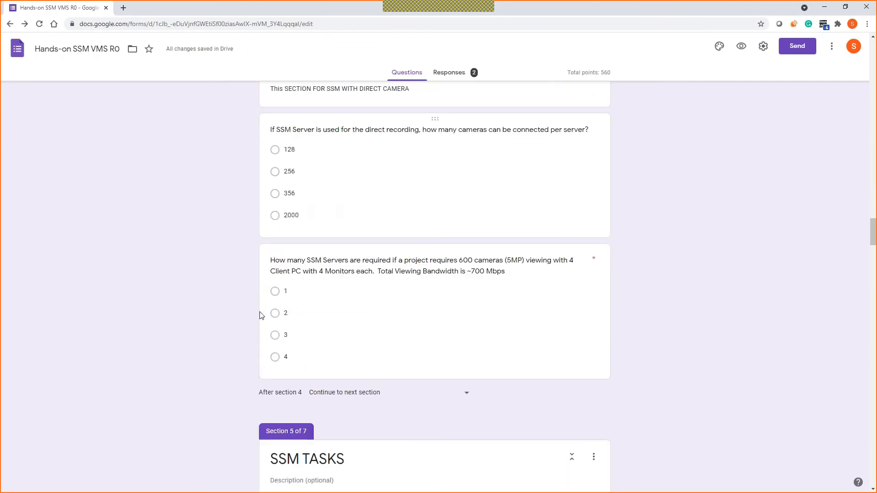
click(342, 254)
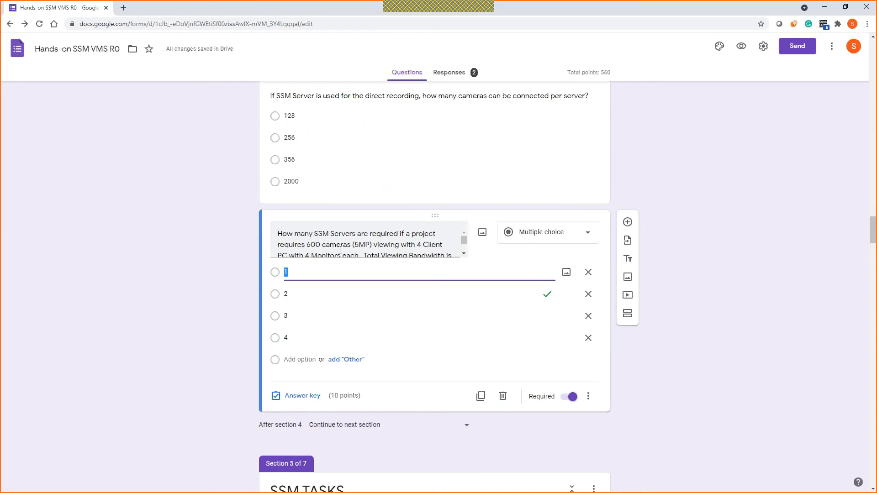
triple_click(343, 255)
Step: Scroll through the SSM TASKS section, then Alt+Tab to the AnyDesk remote session
scroll(345, 255, down, 1)
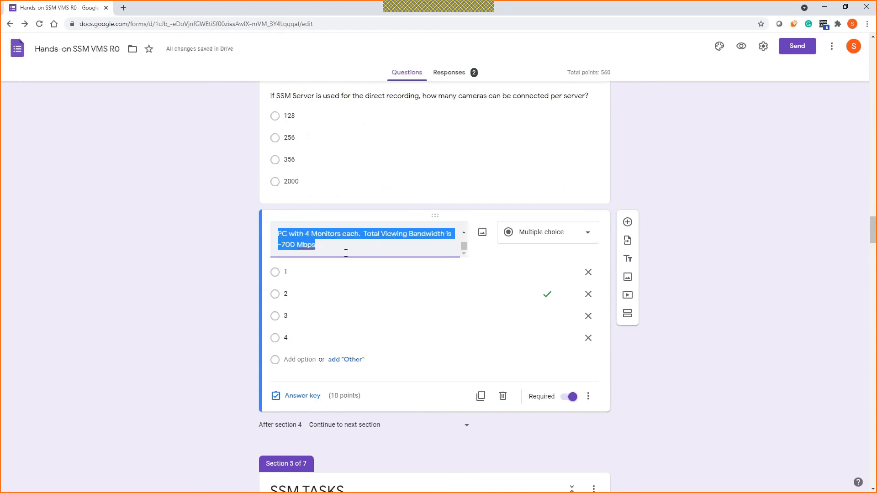
scroll(220, 323, down, 6)
scroll(223, 299, down, 4)
scroll(223, 298, up, 2)
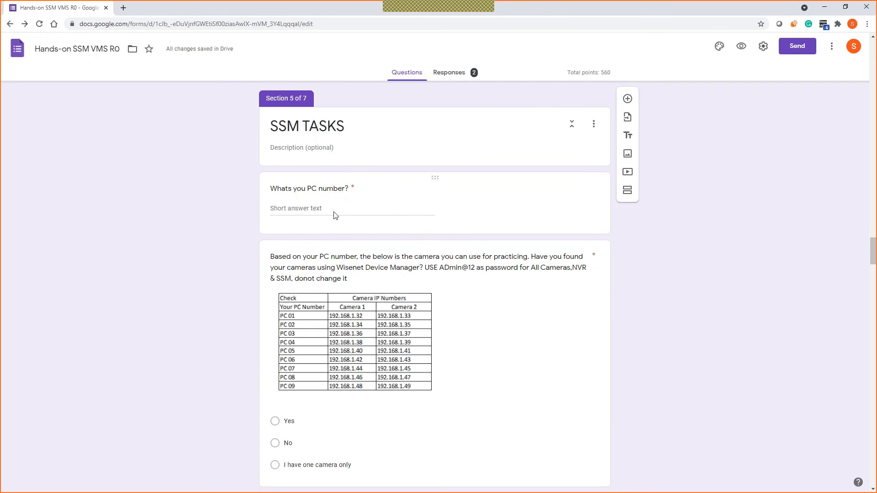
scroll(413, 235, down, 5)
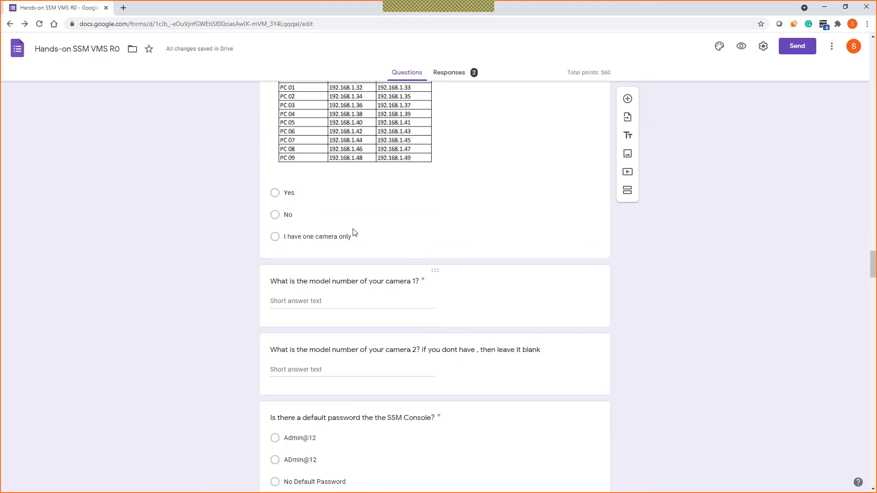
scroll(353, 232, up, 5)
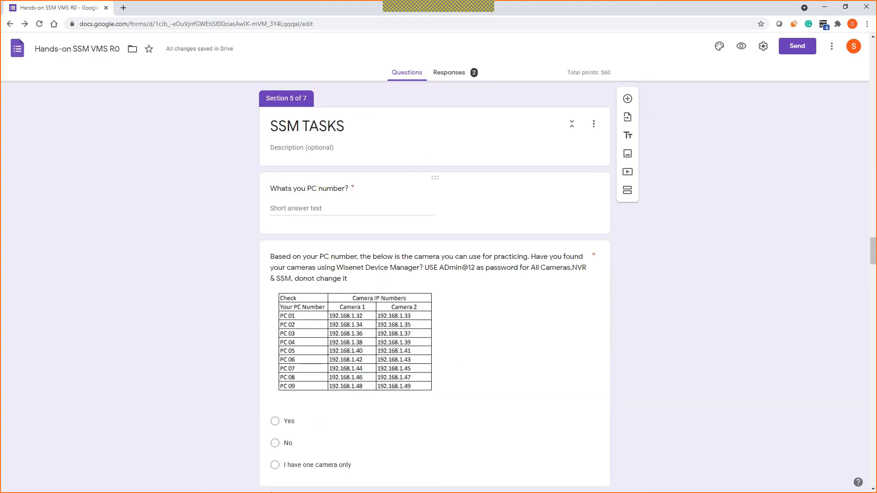
key(alt+Tab)
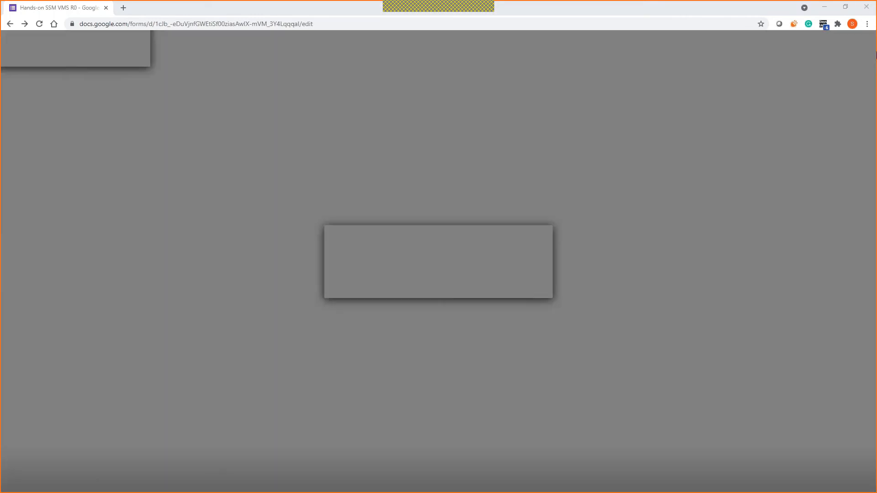
Step: Dismiss the Connection Closed notice and minimize the remote SSM Console window
click(509, 288)
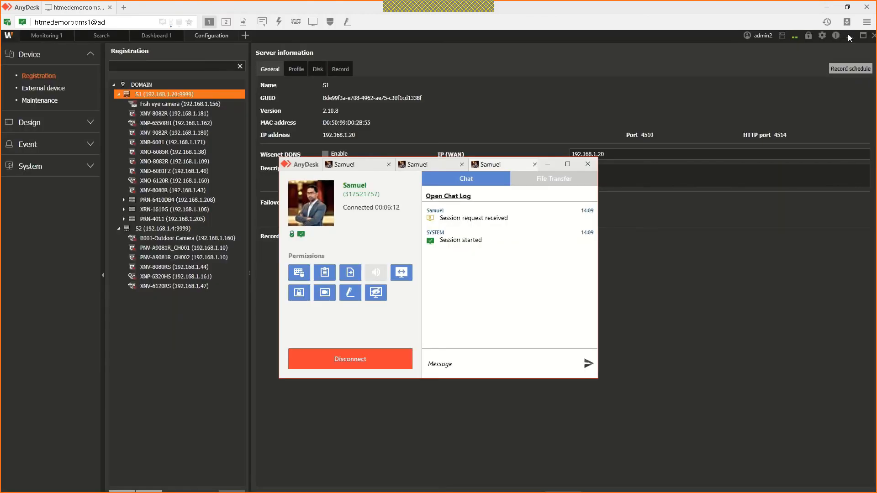
click(850, 37)
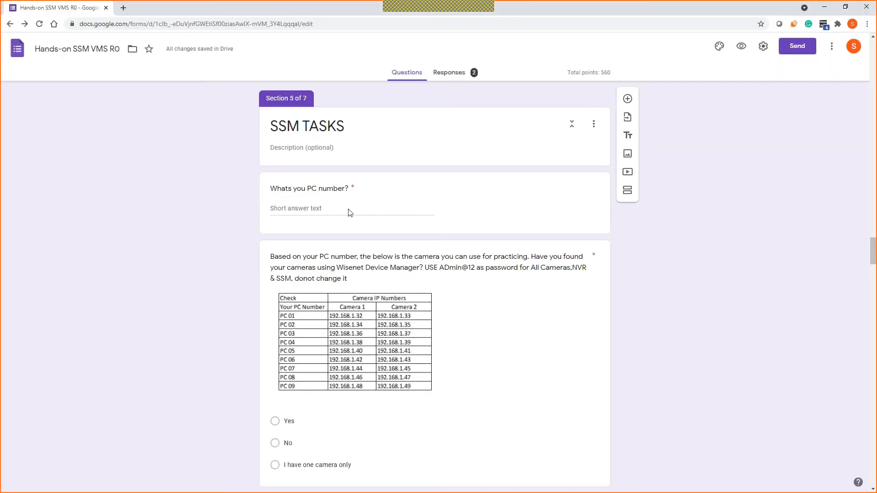
Step: Scroll past the password questions to 'Set up Time Server for the SSM Server PC'
scroll(354, 203, down, 3)
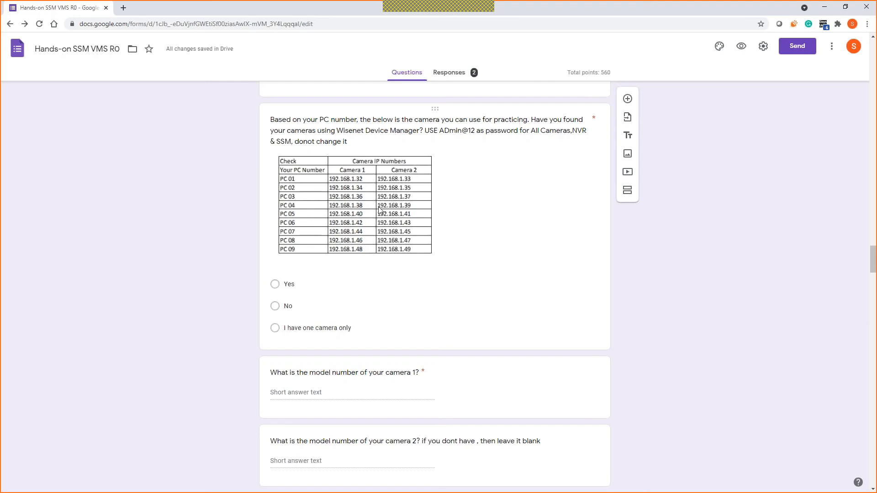
scroll(378, 210, down, 3)
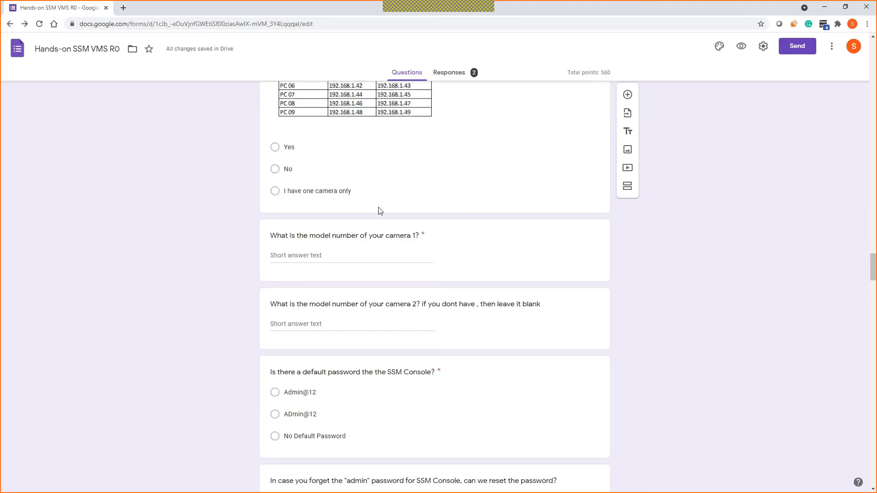
scroll(385, 324, down, 2)
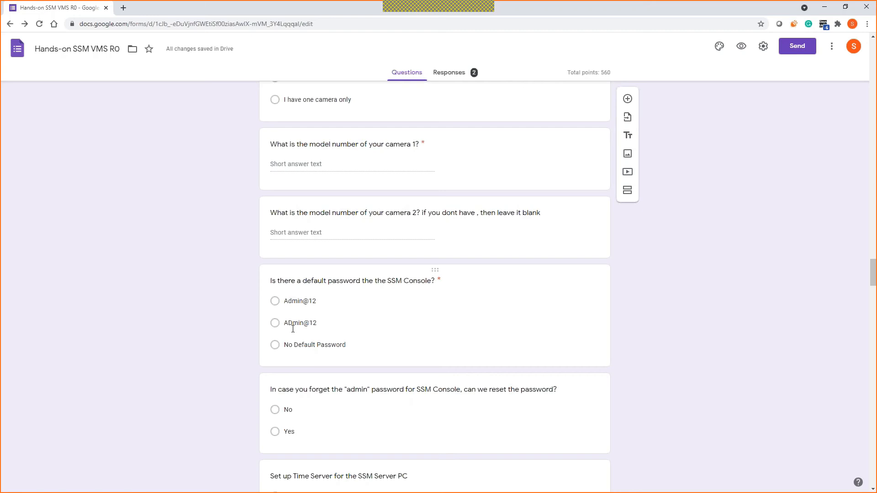
scroll(293, 329, down, 2)
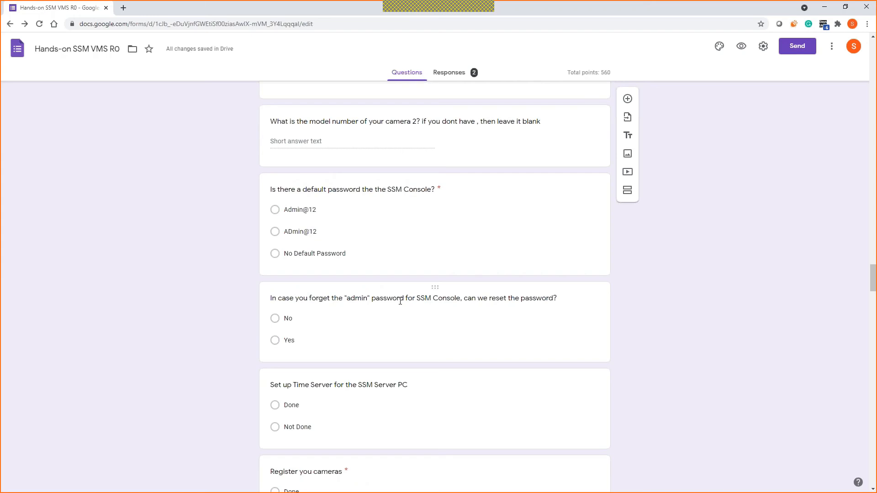
scroll(400, 302, down, 2)
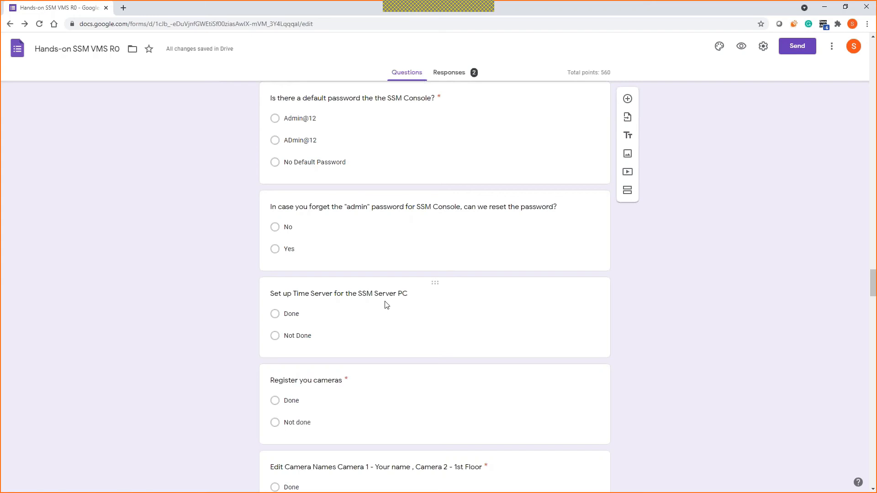
scroll(456, 299, down, 1)
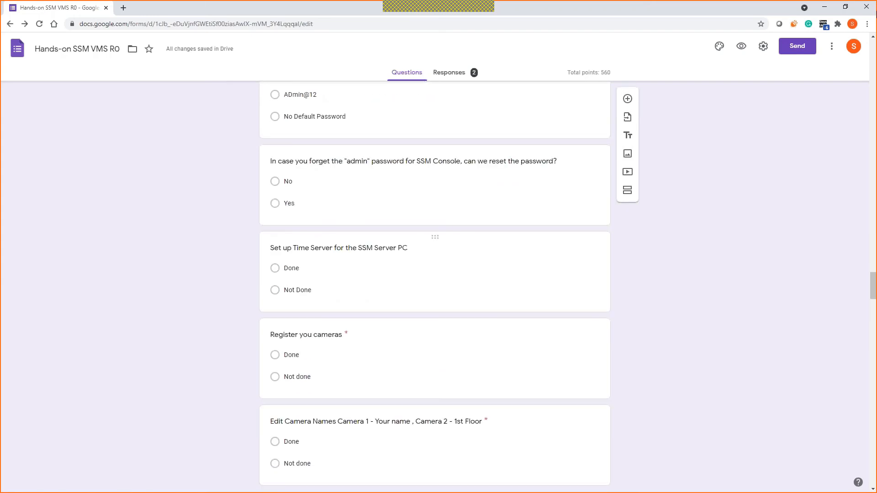
Step: Close Chrome, minimize the AnyDesk panel, and bring up the SSM Console Client's XNV-8082R live view
click(825, 6)
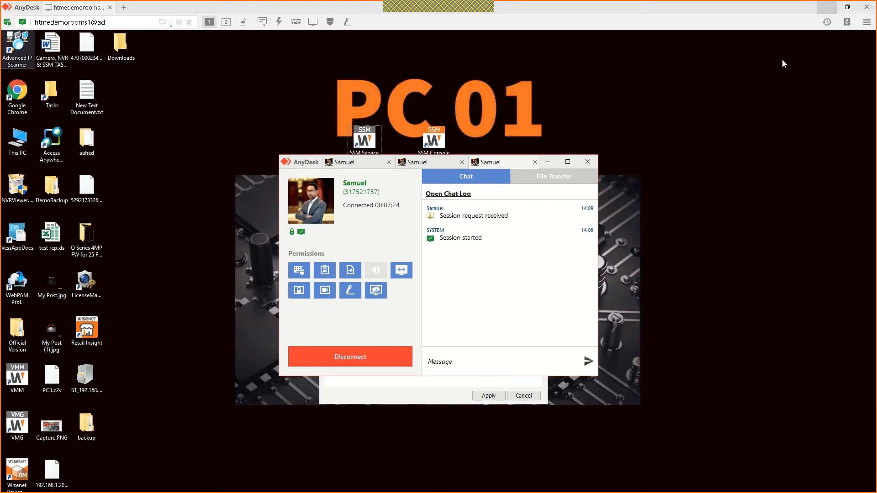
click(550, 163)
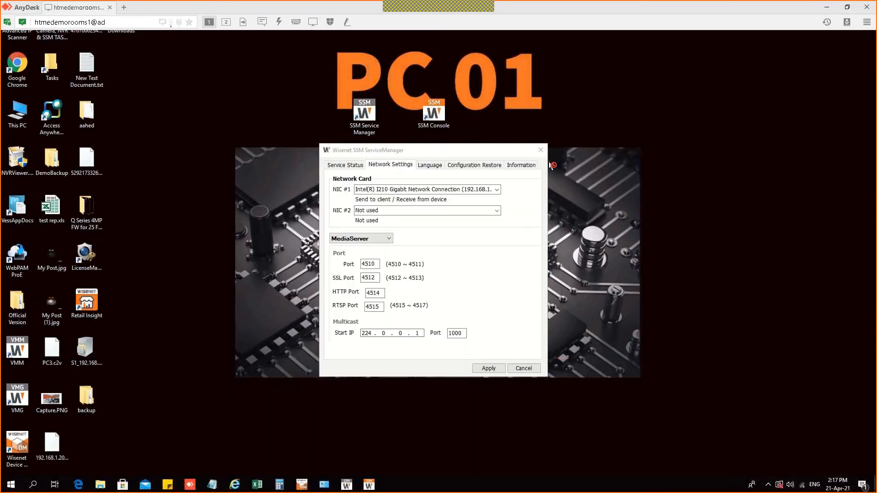
click(840, 484)
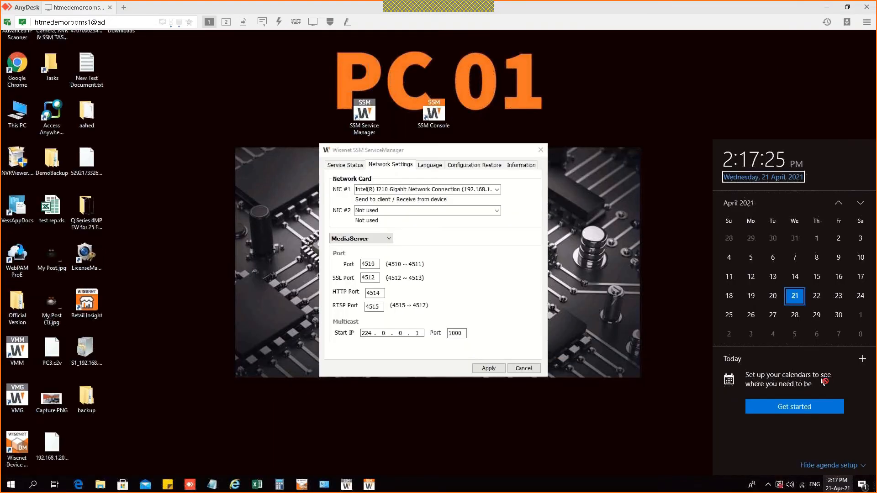
right_click(841, 485)
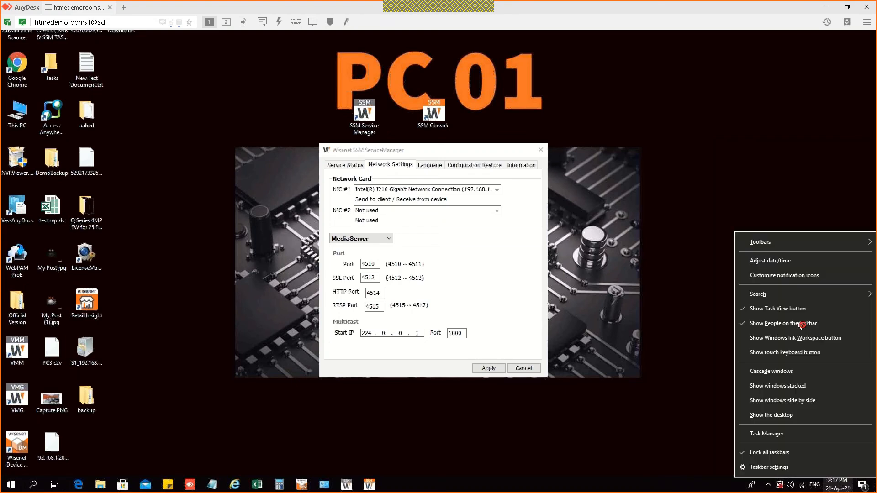
click(607, 279)
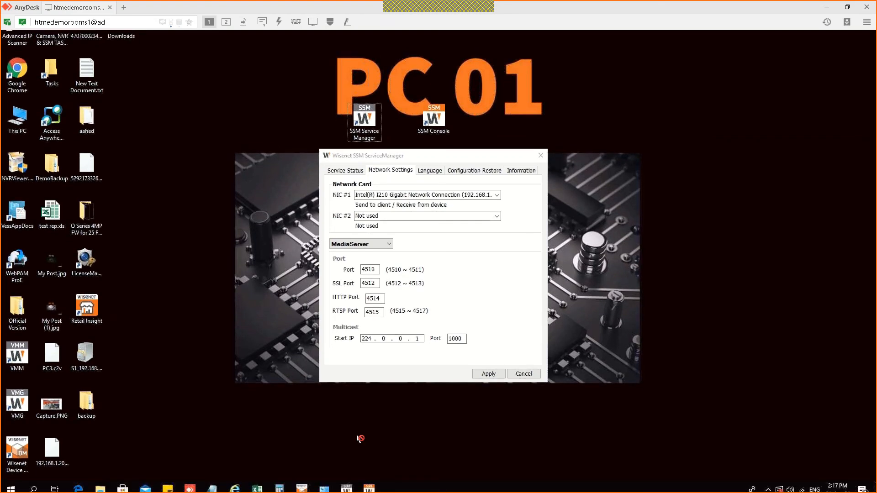
click(375, 487)
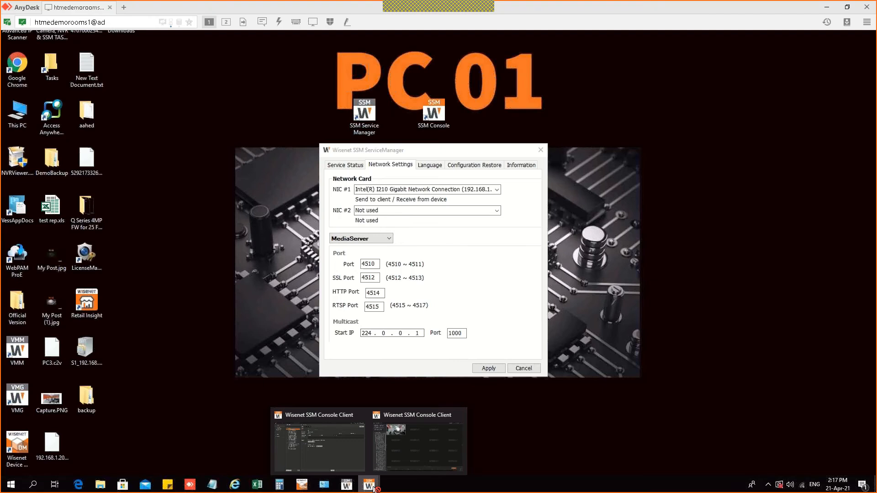
click(394, 445)
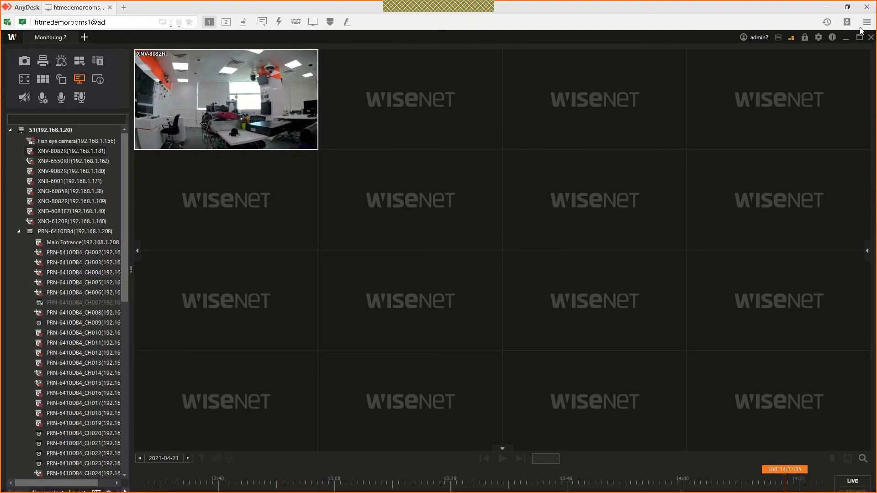
Step: Exit the monitoring client and open DOMAIN to list clustered servers S1 and S2
click(84, 39)
click(873, 40)
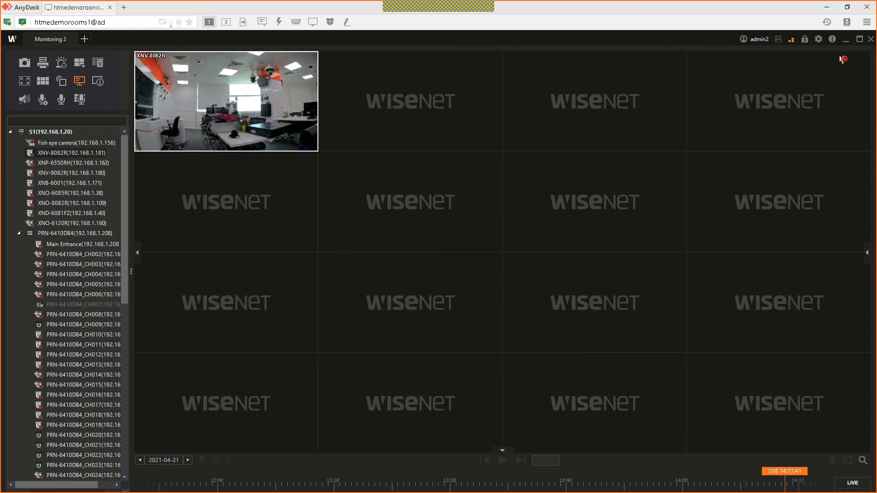
mouse_move(370, 487)
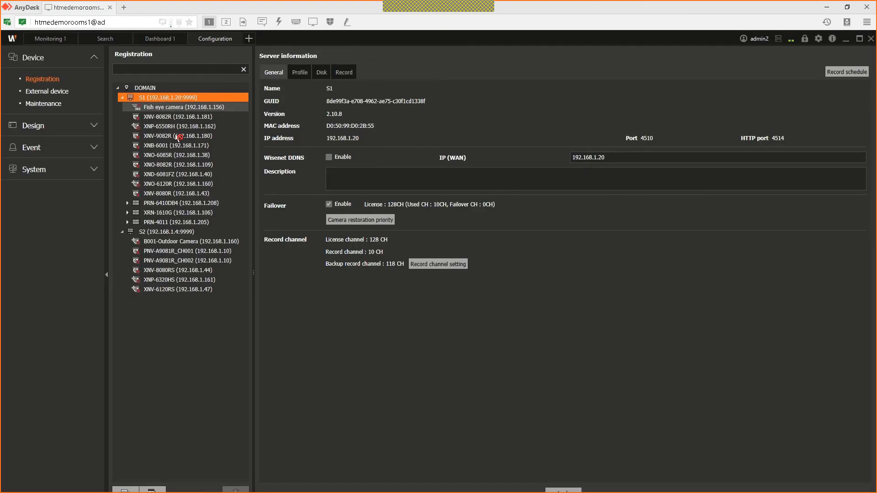
click(141, 88)
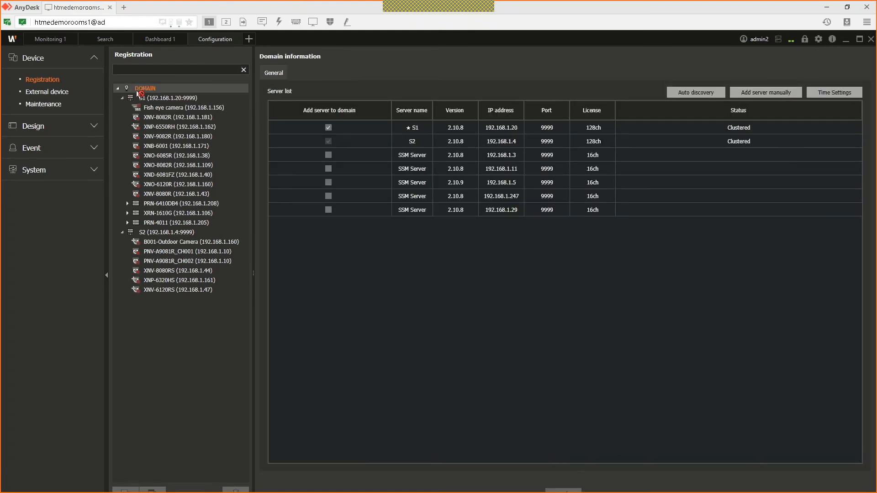
Step: Check the System time setup, which shows the server as NTP server with sync Off
click(833, 94)
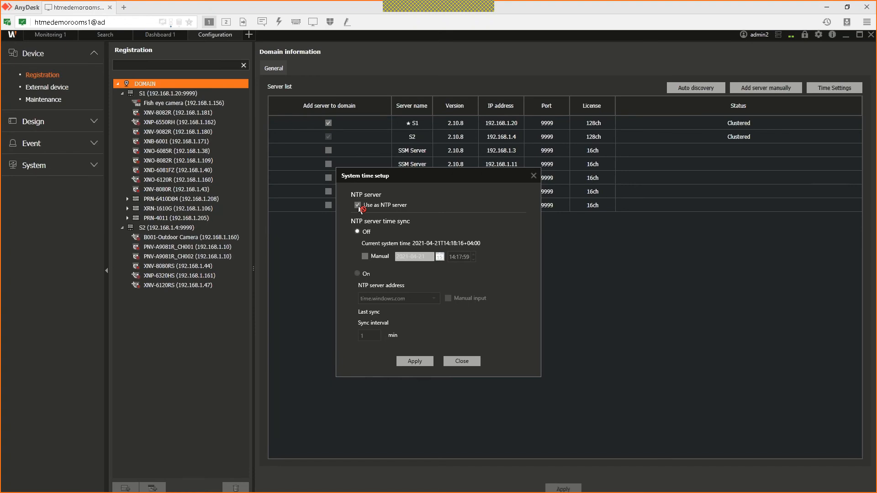
click(462, 361)
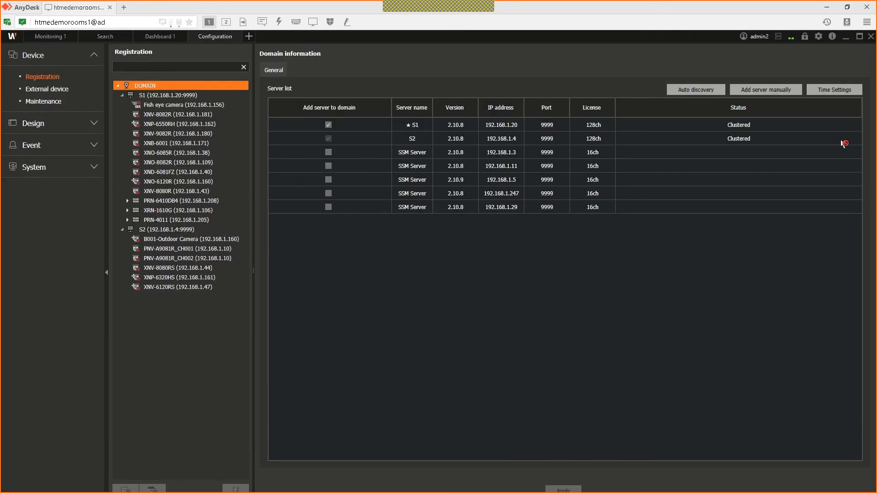
click(845, 90)
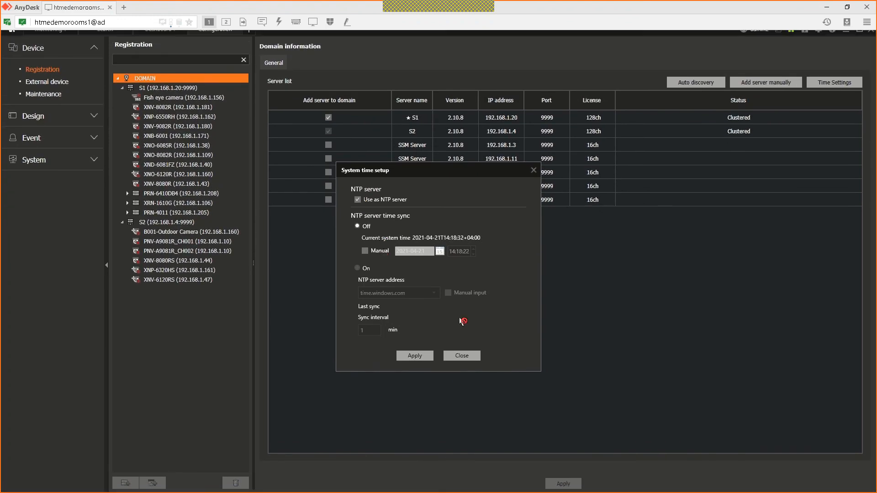
click(463, 338)
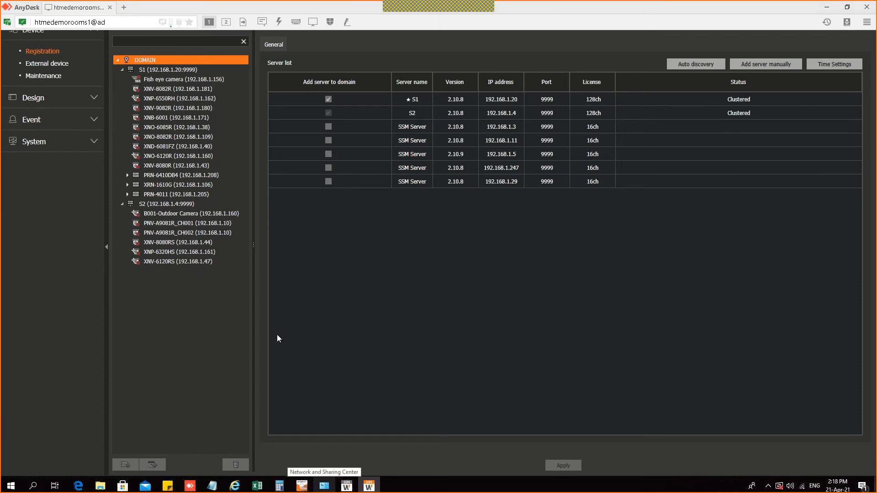
key(alt+Tab)
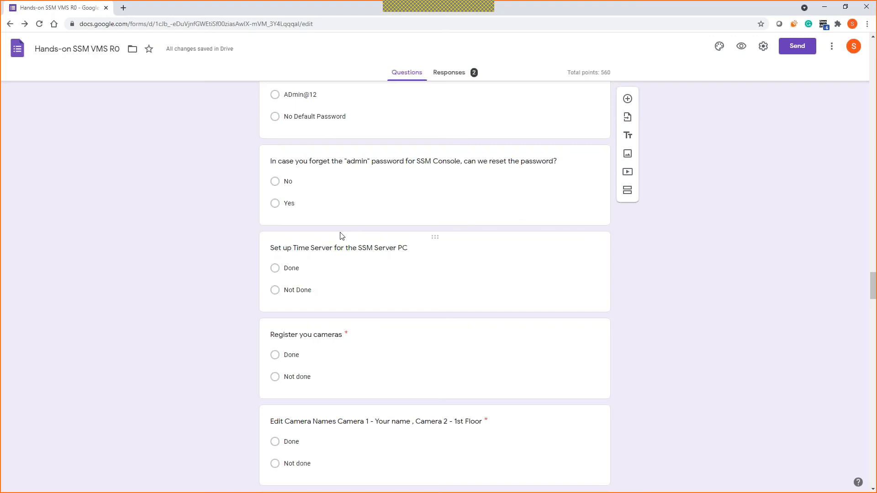
Step: Close the time setup, hide the remote session and bring the Google Form forward
click(824, 6)
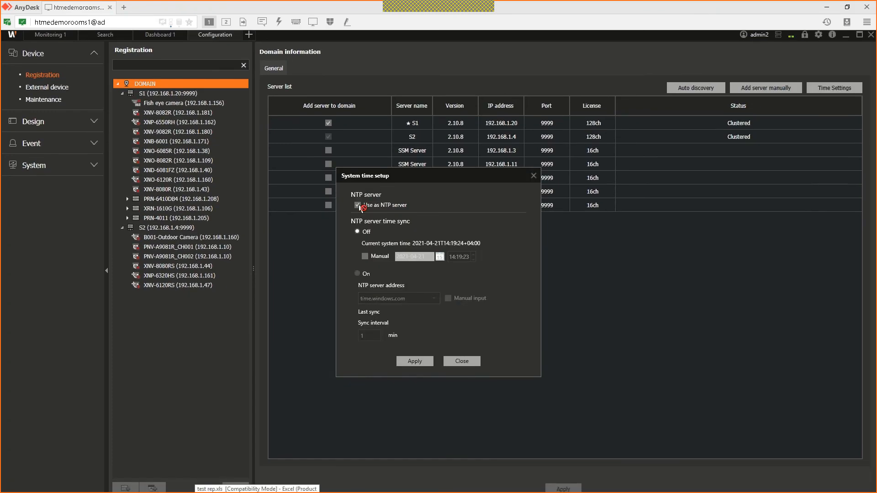
click(463, 337)
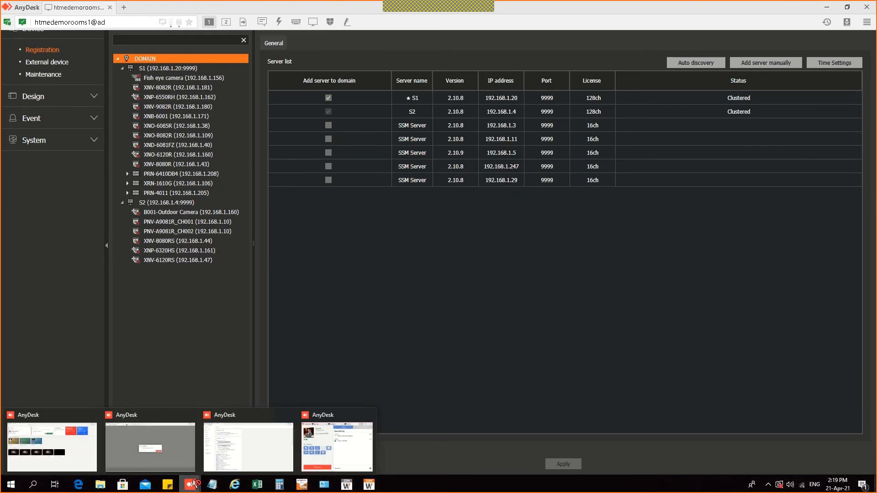
click(349, 448)
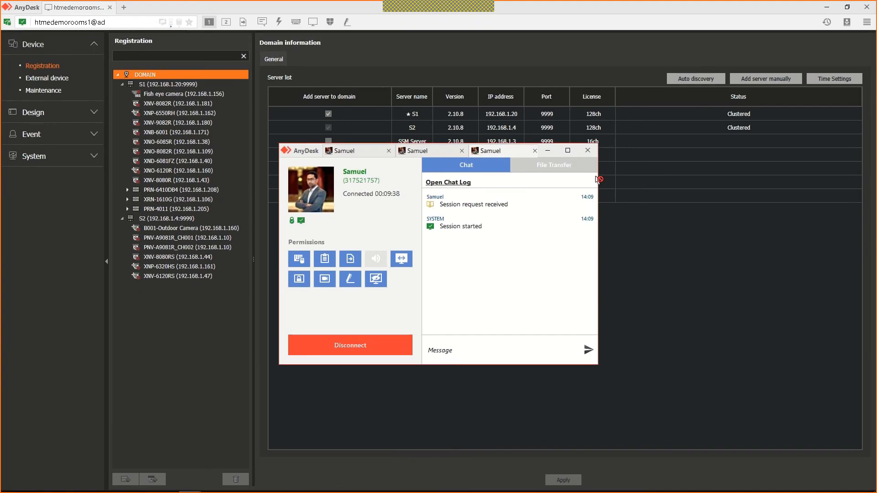
click(547, 164)
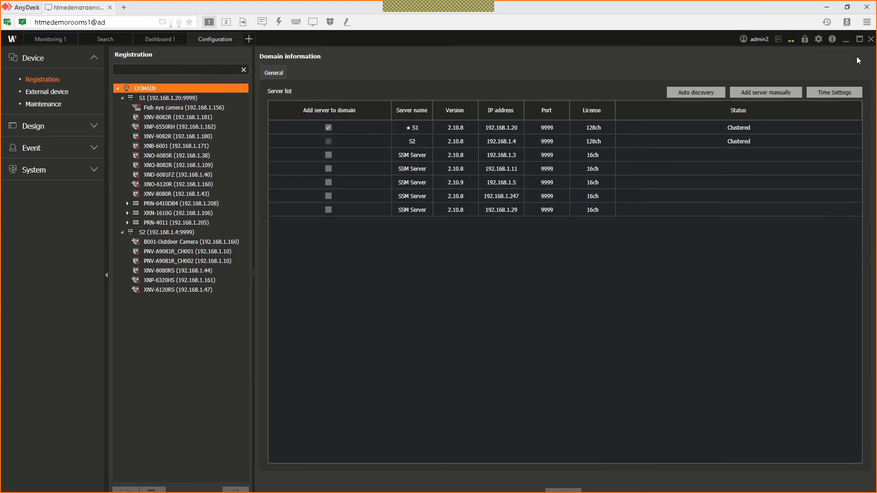
click(827, 7)
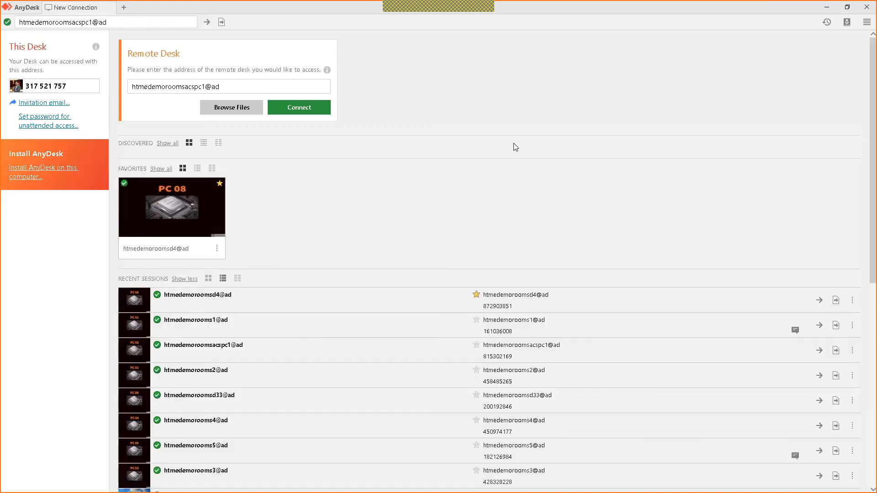
click(866, 7)
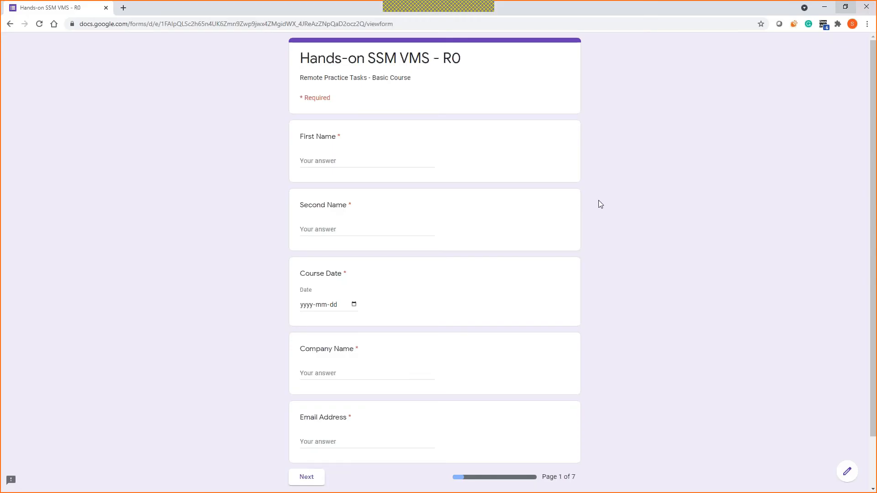
Step: Scroll through the SSM practice checklist questions in the form
key(ctrl+w)
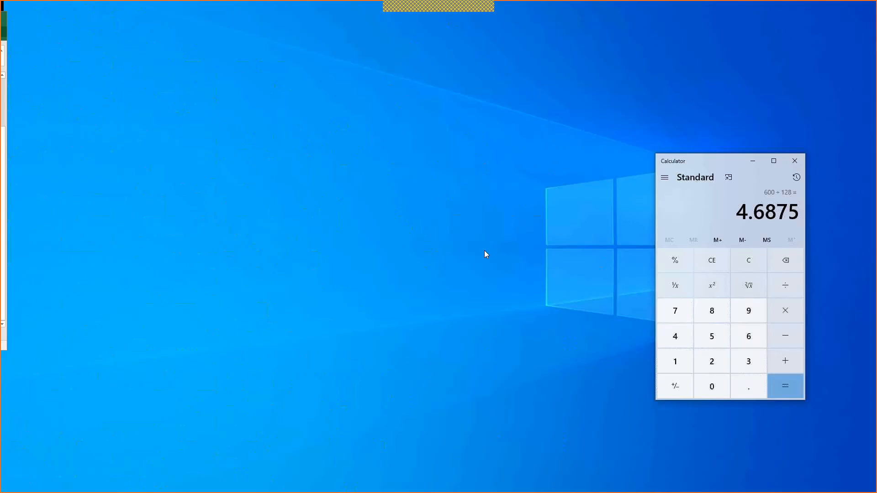
click(485, 251)
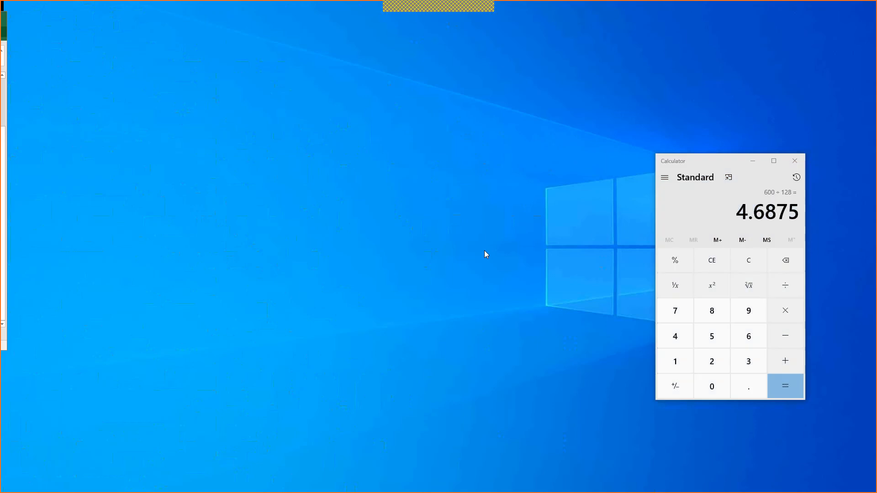
key(alt+Tab)
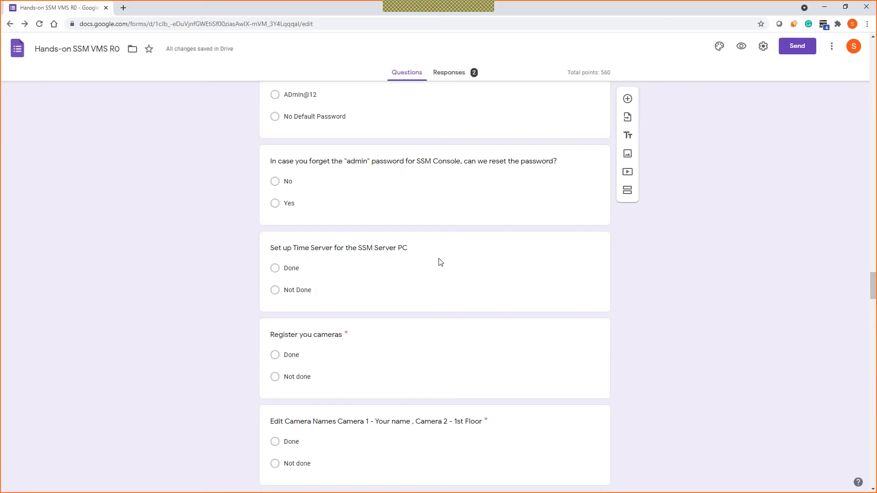
scroll(441, 233, down, 5)
scroll(441, 233, up, 3)
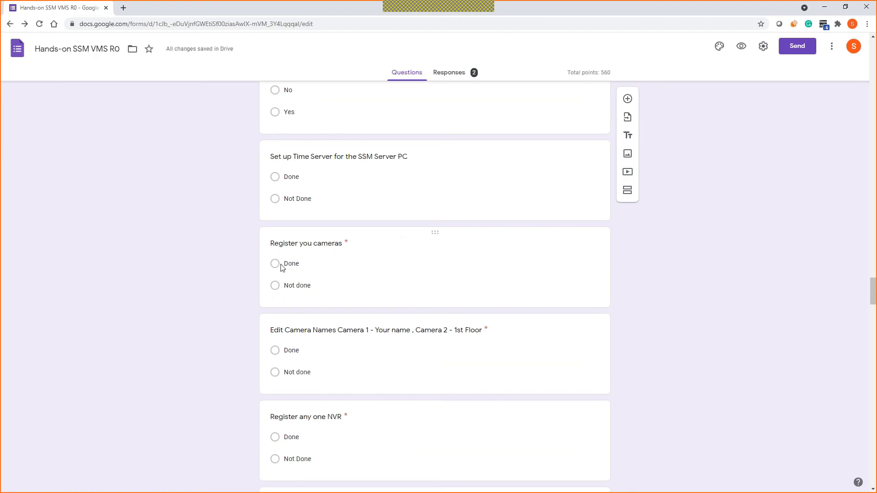
scroll(277, 267, down, 3)
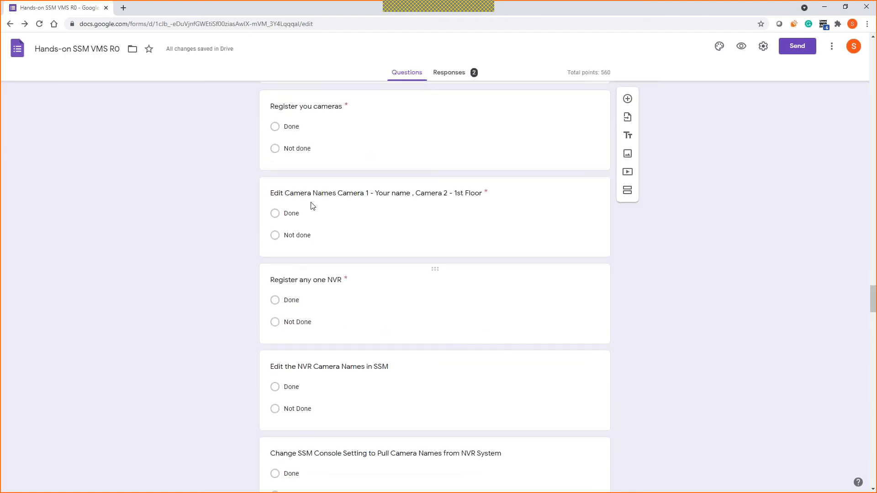
Step: Shrink the browser window and drag the remote SSM console back into view
double_click(766, 9)
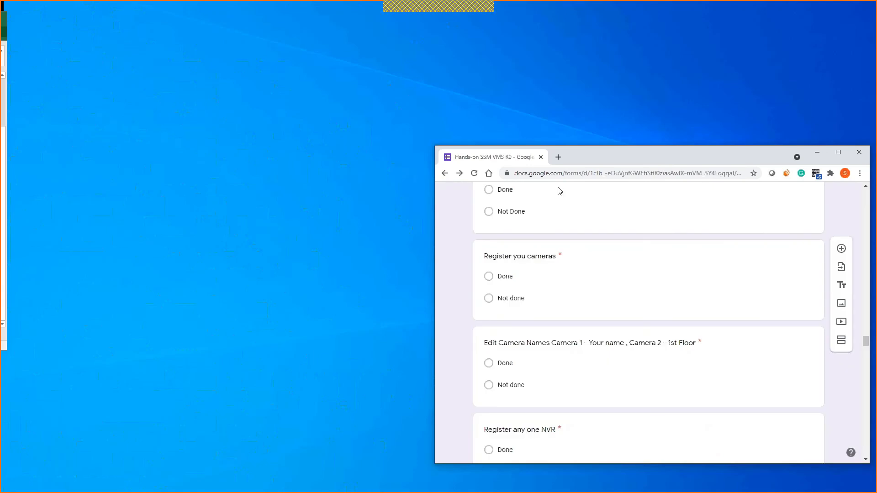
click(234, 414)
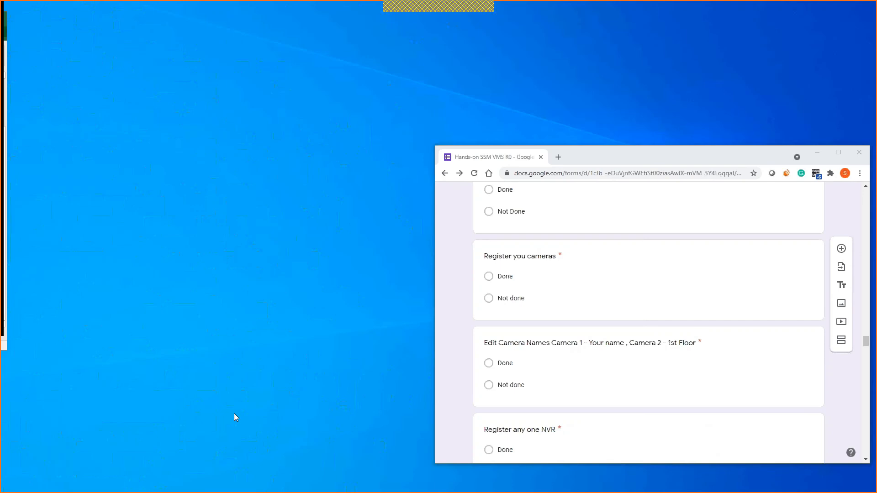
drag(2, 8, 594, 1)
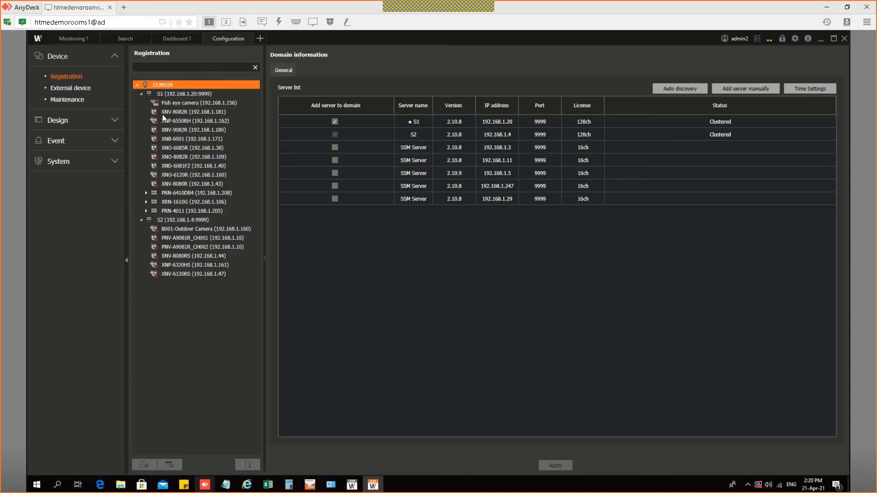
Step: Compare the Fish eye, XNV-9082R and XNB-6001 camera details with the checklist form
click(188, 104)
click(188, 104)
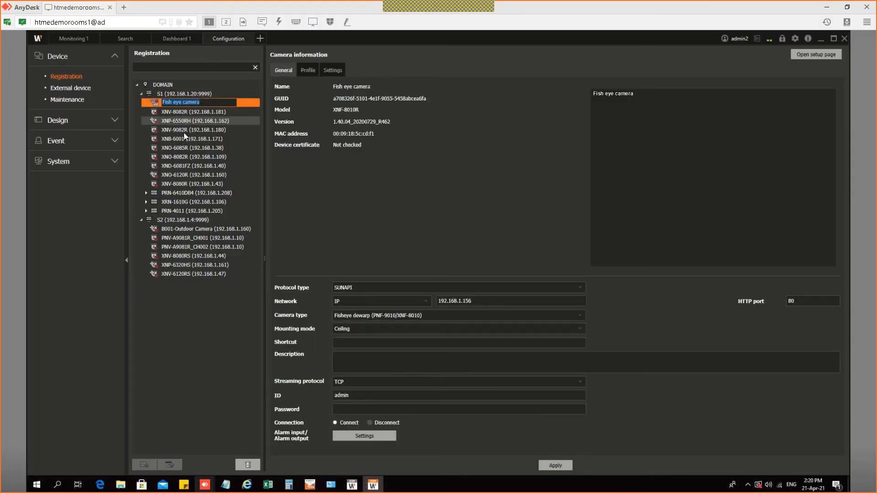
click(182, 130)
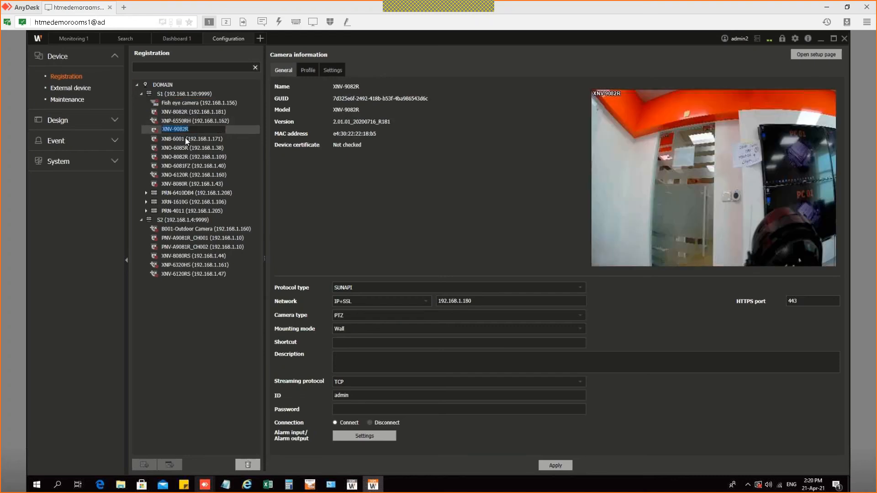
click(185, 138)
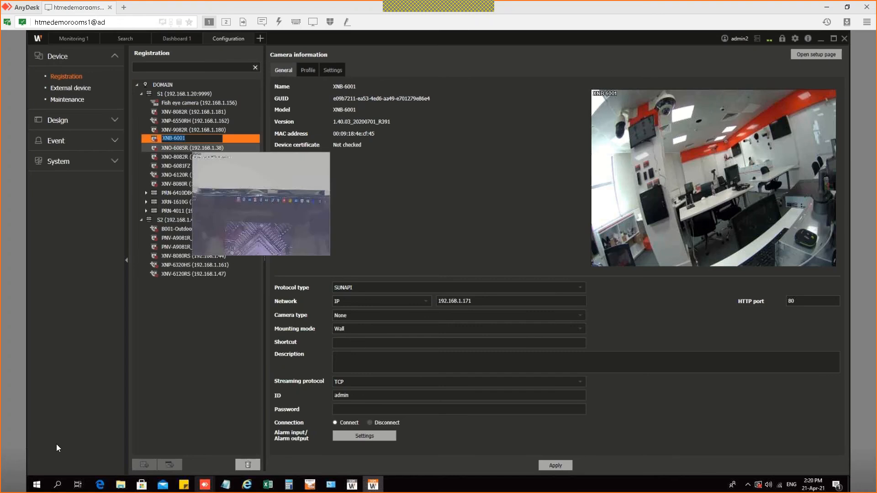
mouse_move(247, 485)
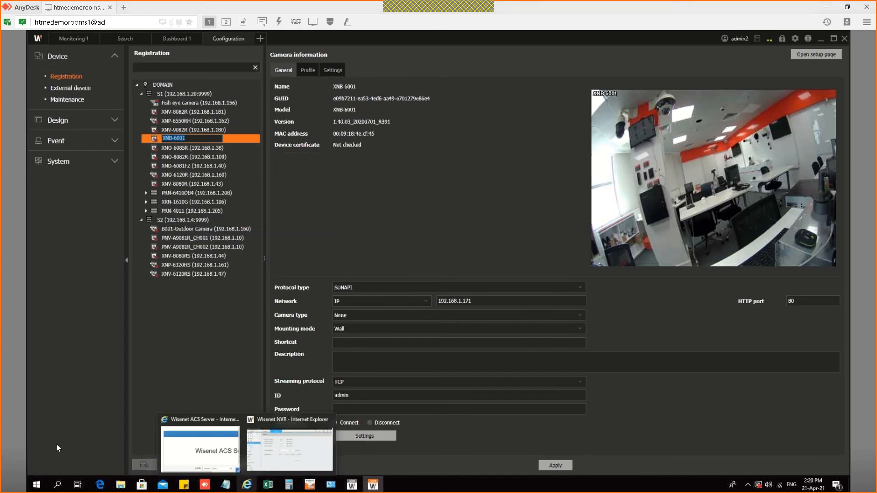
key(alt+Tab)
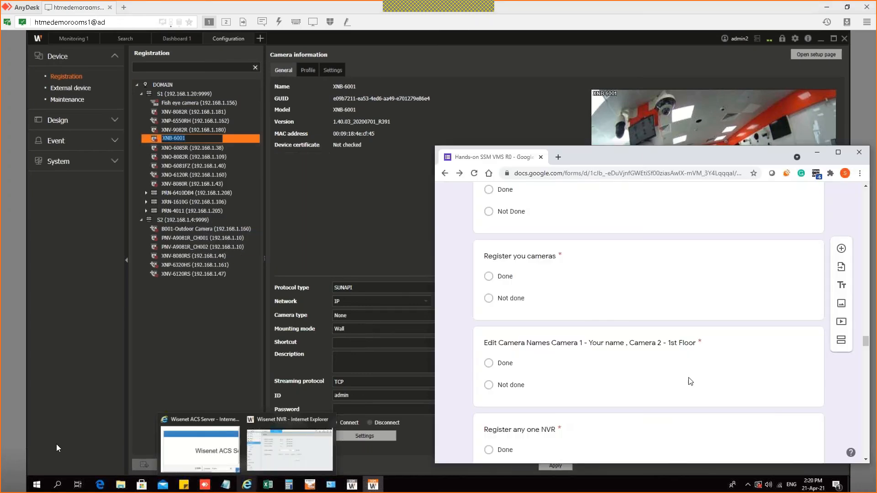
scroll(517, 368, down, 1)
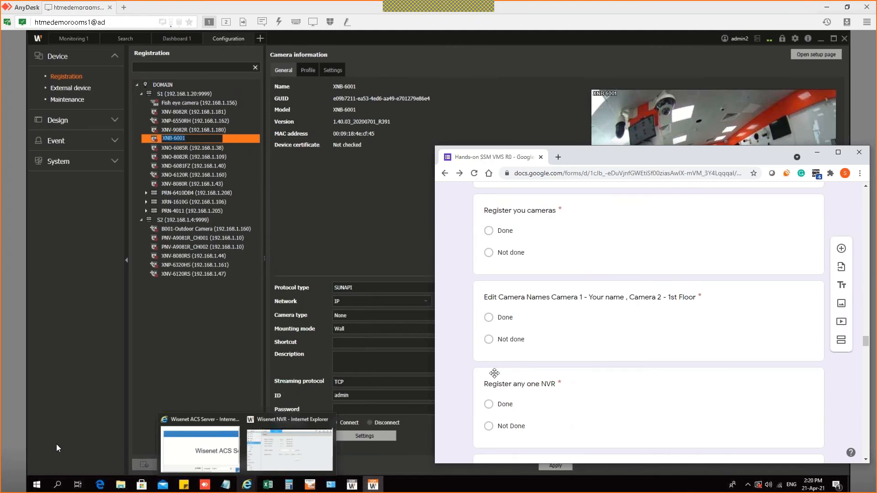
scroll(524, 395, down, 2)
click(145, 437)
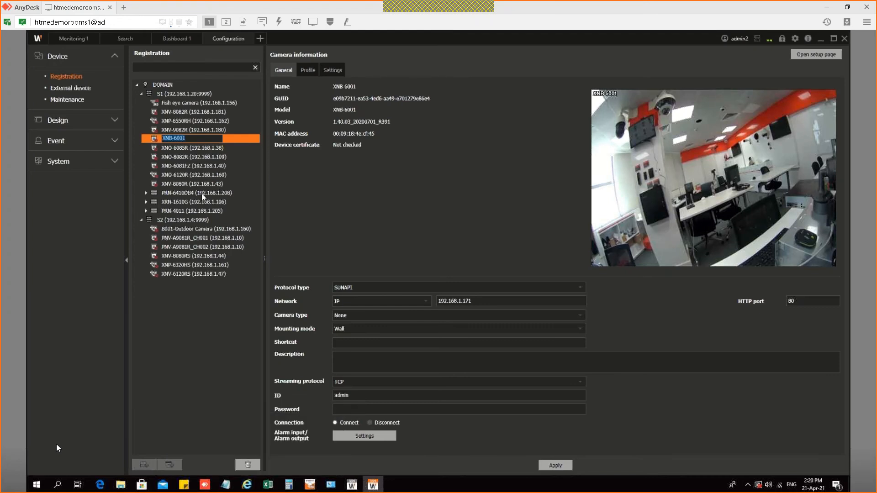
Step: Compare server S2's record channels with the checklist, then switch to Monitoring 1
click(184, 220)
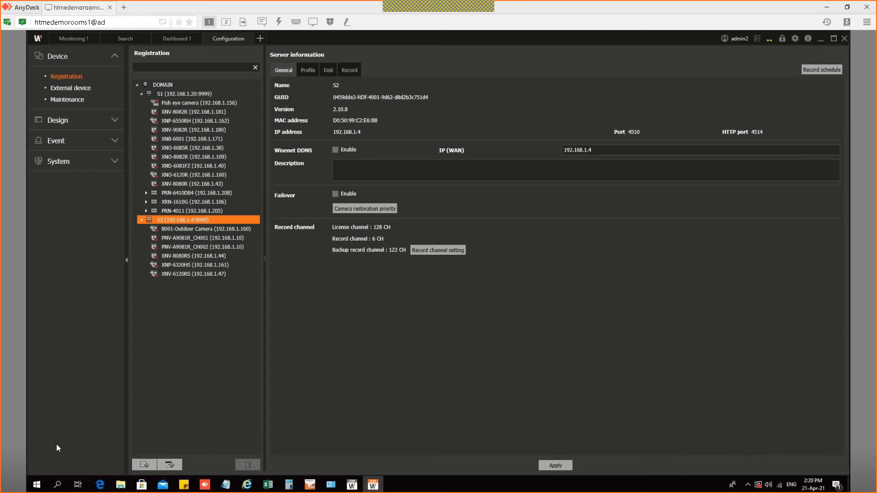
key(alt+Tab)
scroll(559, 264, down, 3)
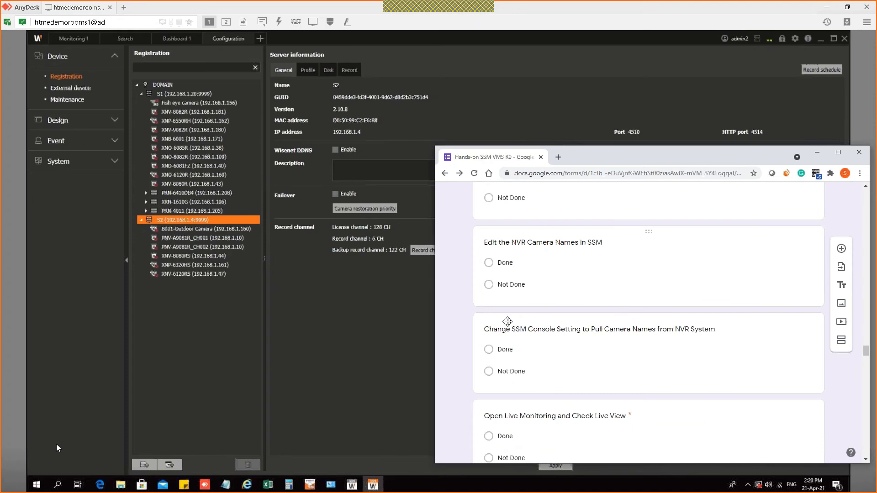
scroll(508, 317, down, 1)
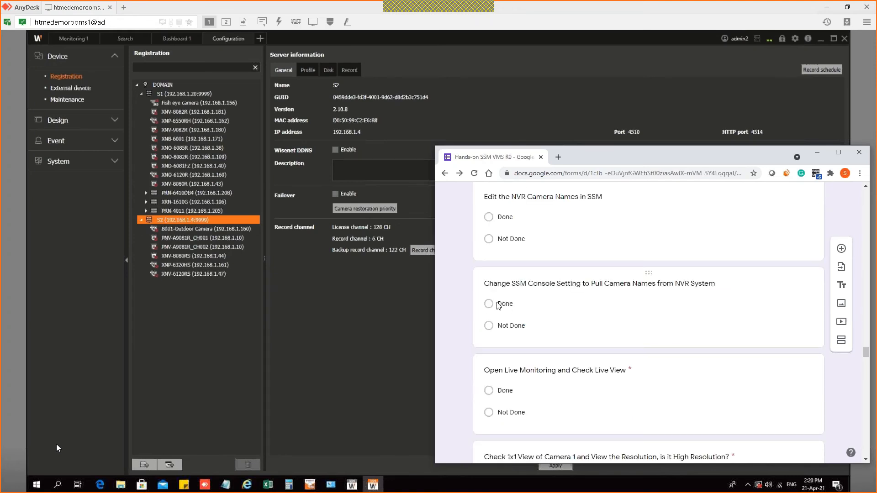
scroll(571, 314, down, 1)
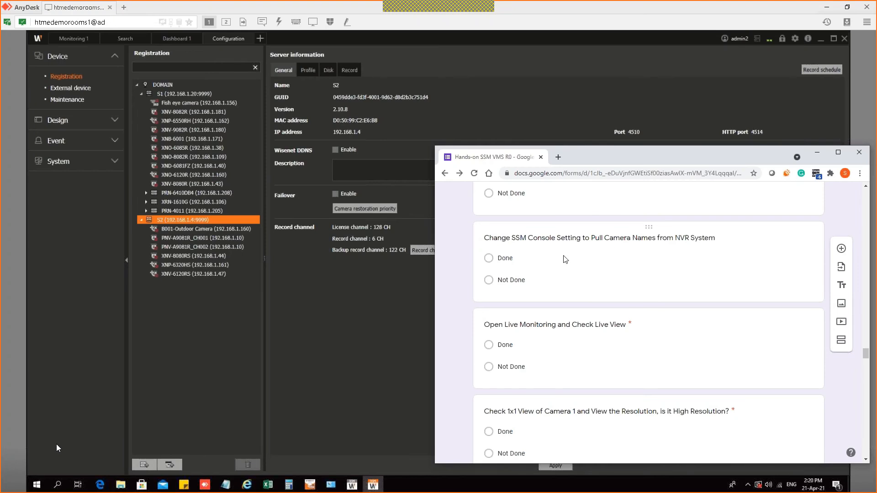
scroll(564, 256, down, 1)
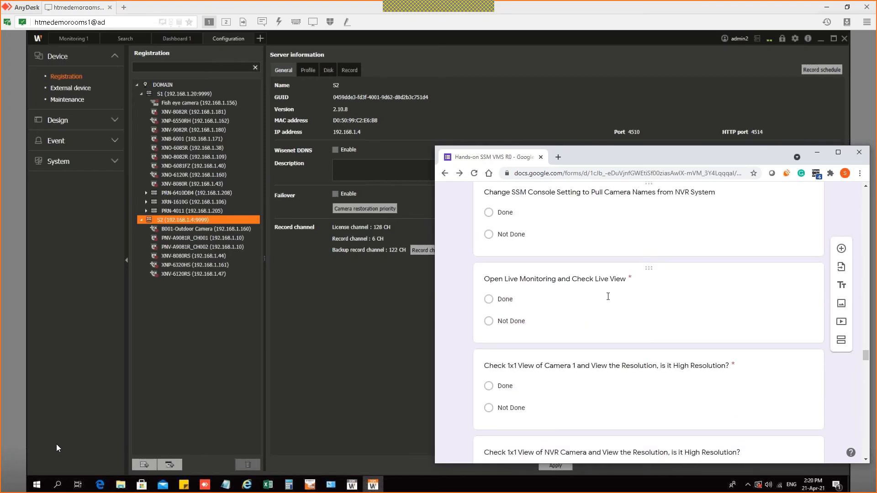
click(82, 40)
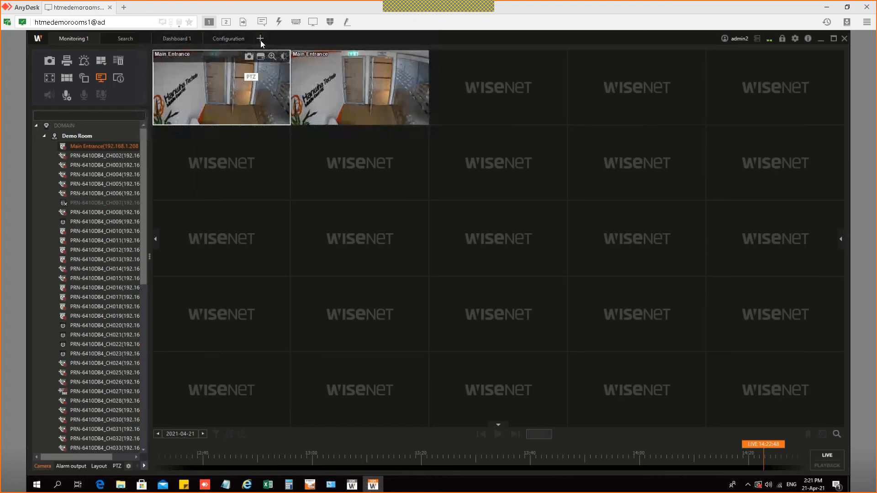
Step: Add a Monitoring 2 tab and detach it into its own window
click(260, 39)
click(273, 67)
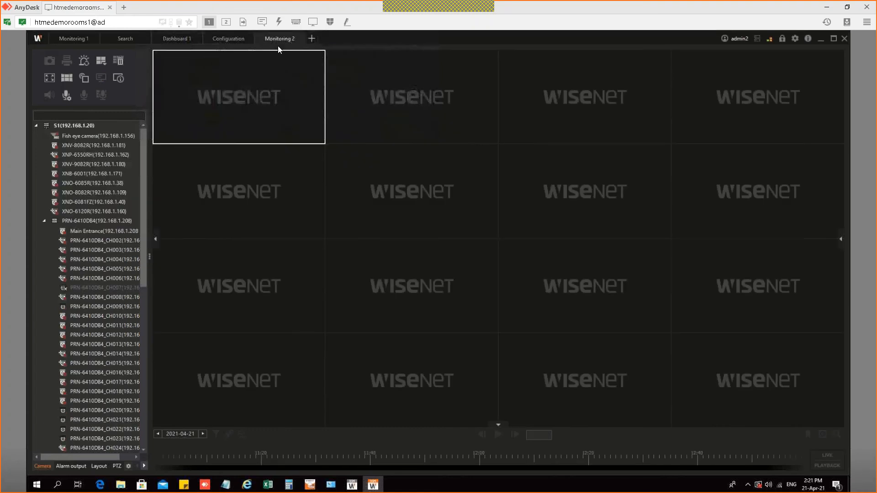
drag(271, 39, 264, 81)
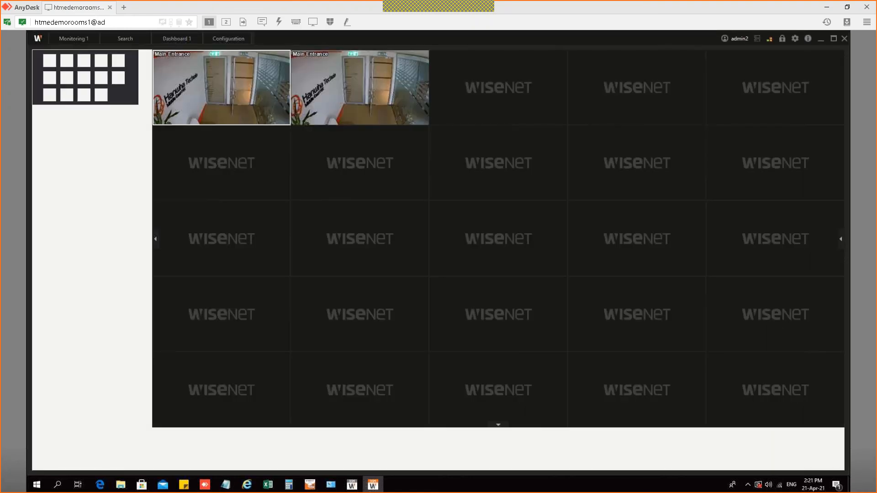
drag(365, 56, 786, 53)
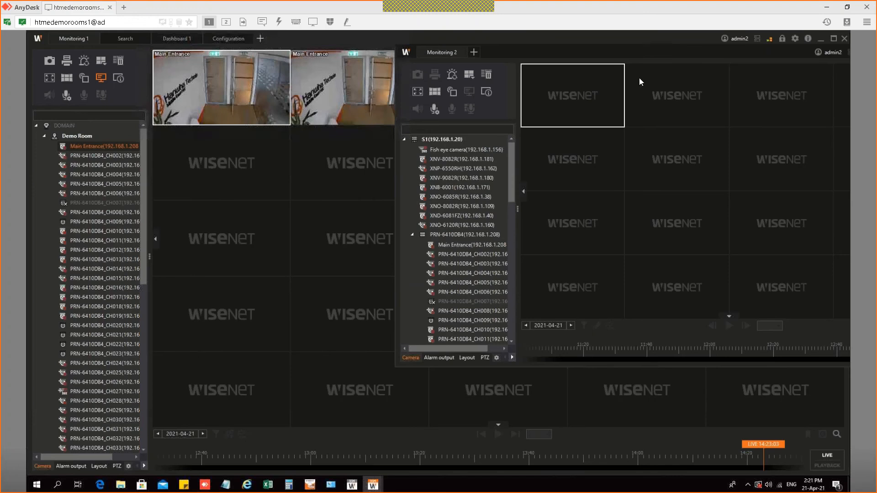
drag(753, 58, 592, 88)
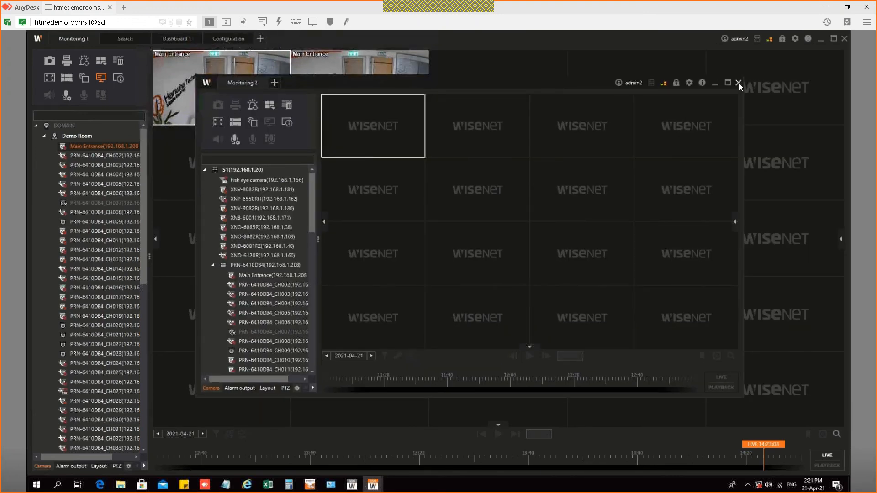
Step: Close the detached Monitoring 2 window and return to the Monitoring 1 view
click(739, 83)
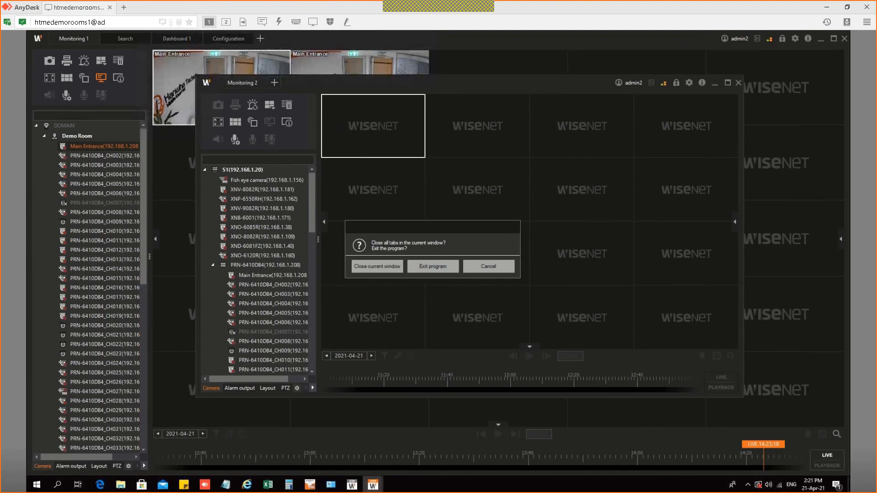
key(Return)
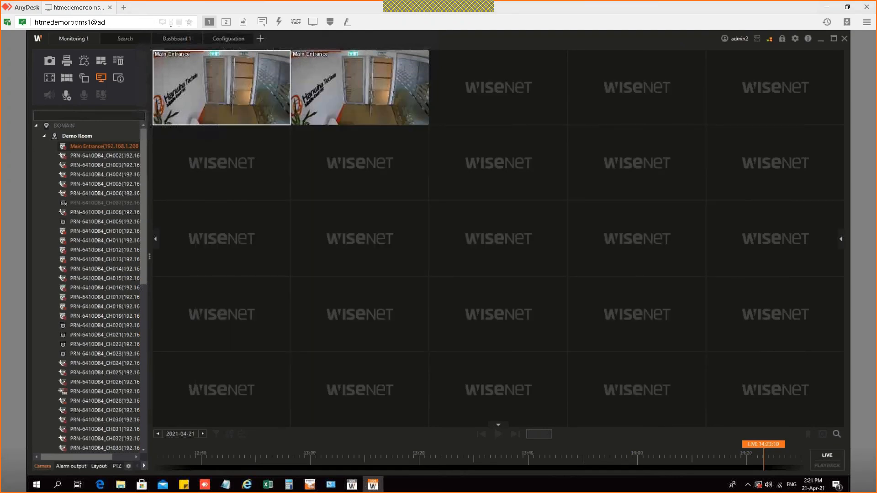
key(alt+Tab)
scroll(513, 309, down, 1)
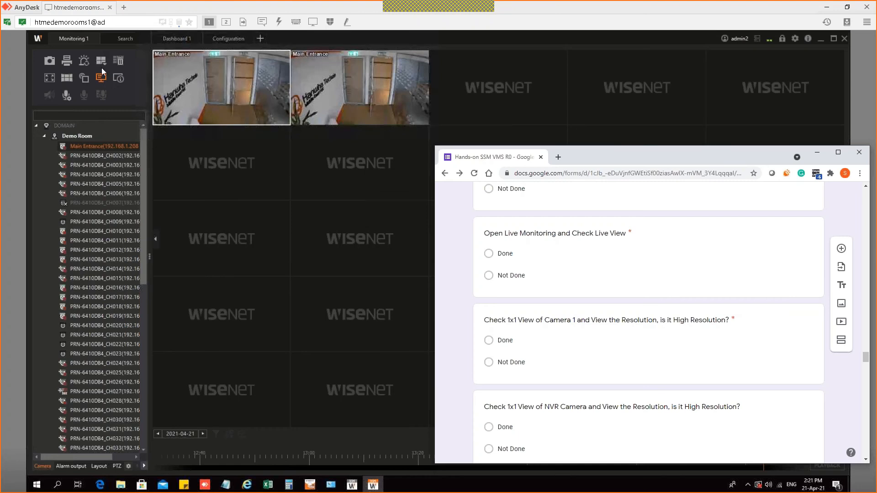
click(287, 98)
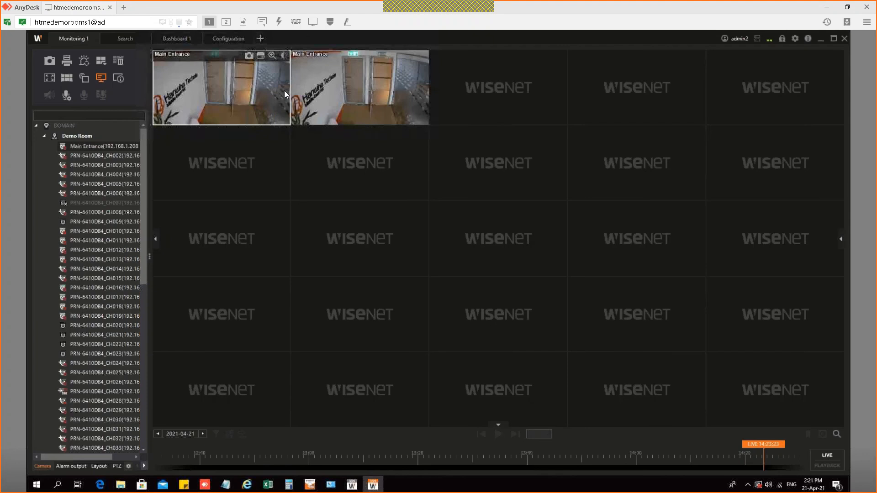
Step: Show the Main Entrance camera alone in a 1x1 view, then check the form's resolution question
double_click(284, 91)
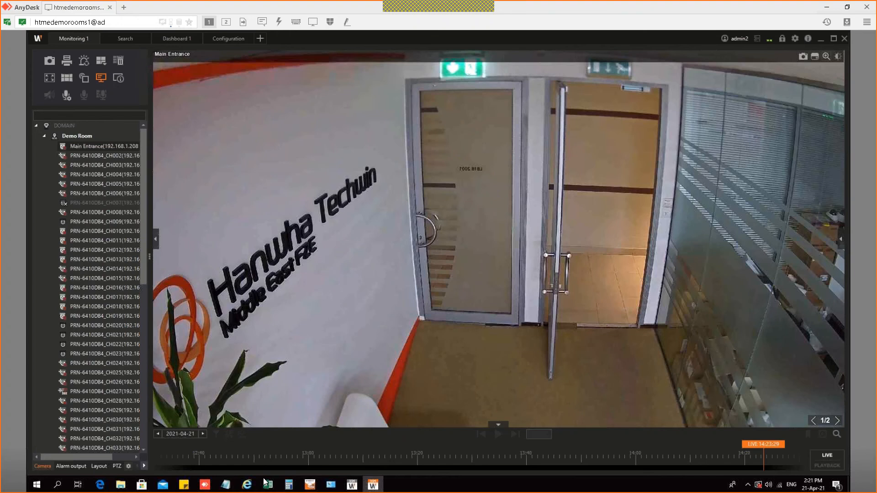
key(alt+Tab)
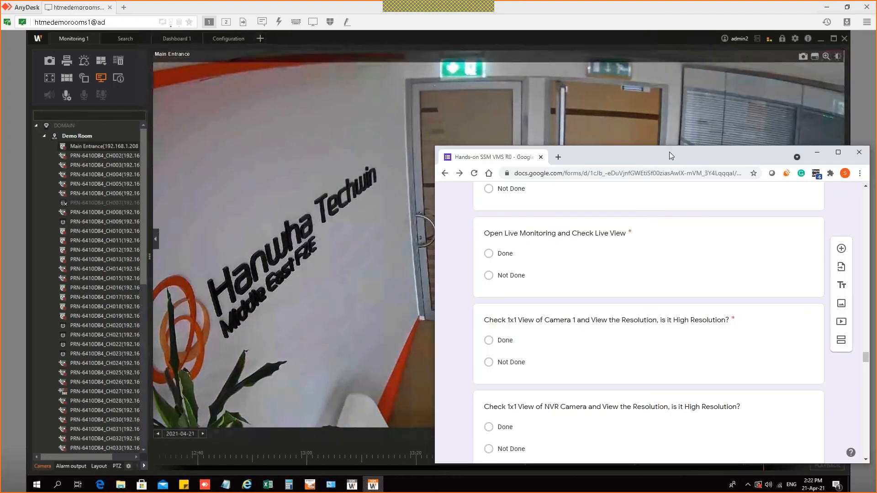
Step: Open the Main Entrance camera properties and confirm 3840 x 2160 resolution with H.264
click(423, 170)
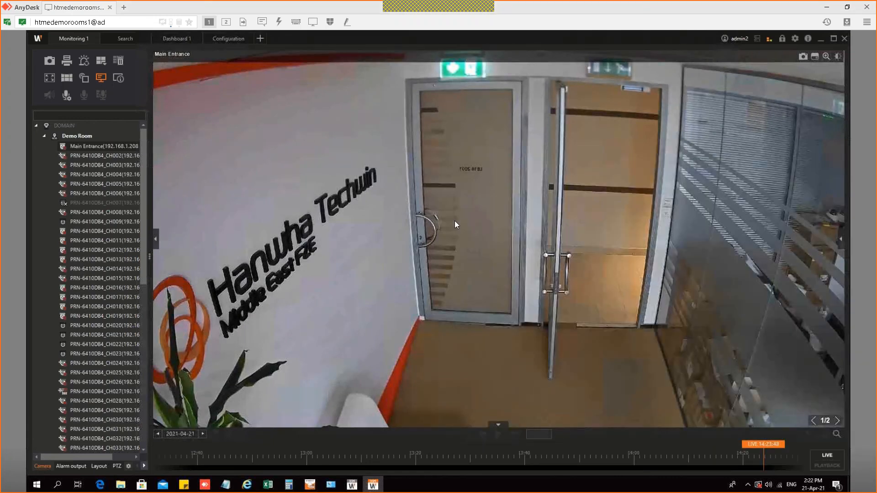
right_click(423, 172)
right_click(438, 359)
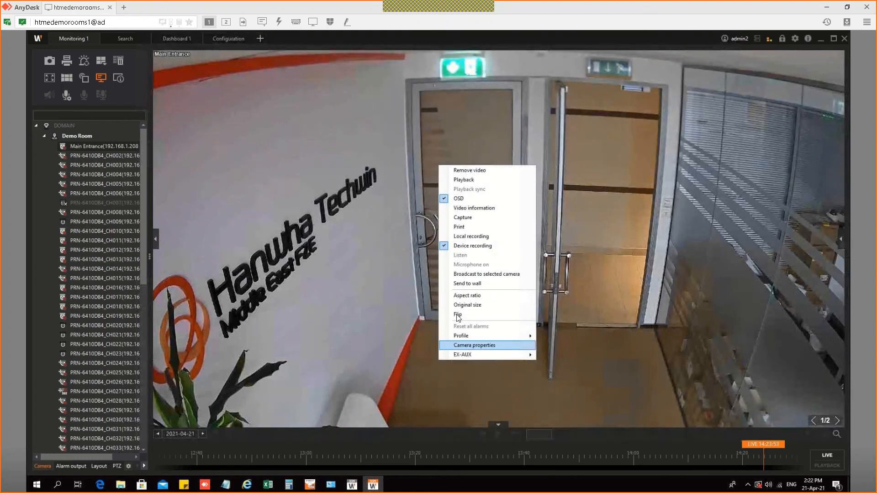
click(475, 345)
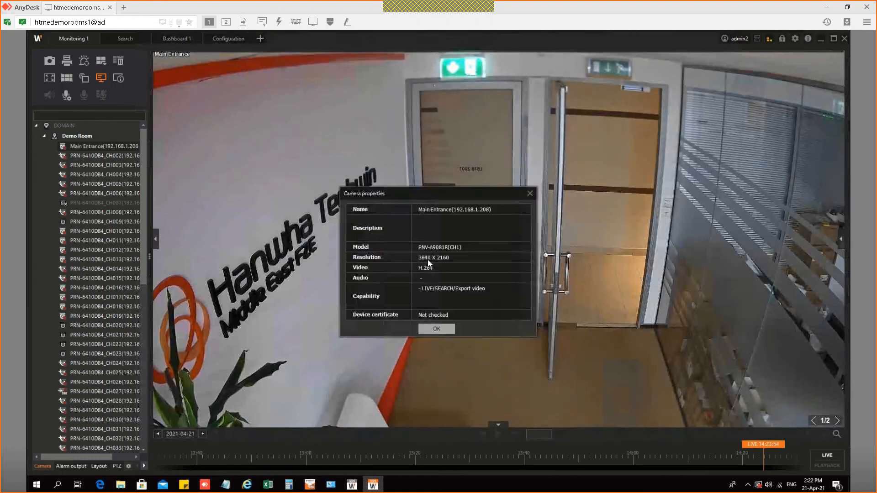
click(450, 330)
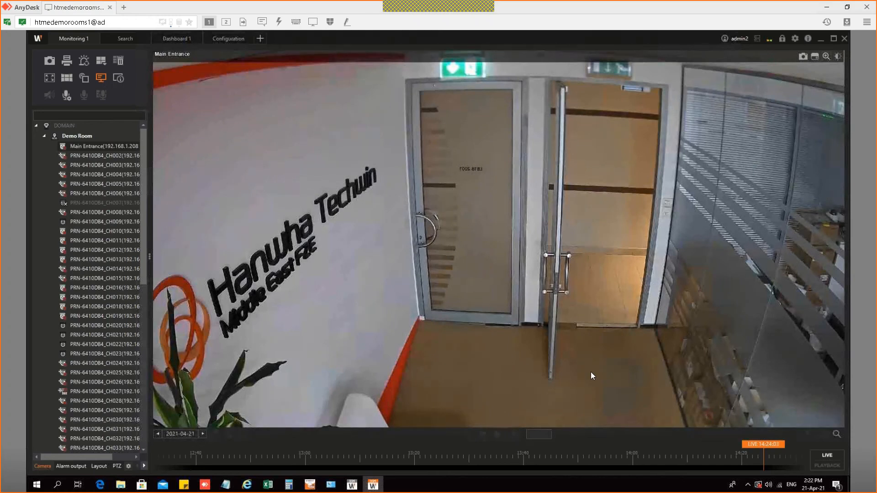
key(alt+Tab)
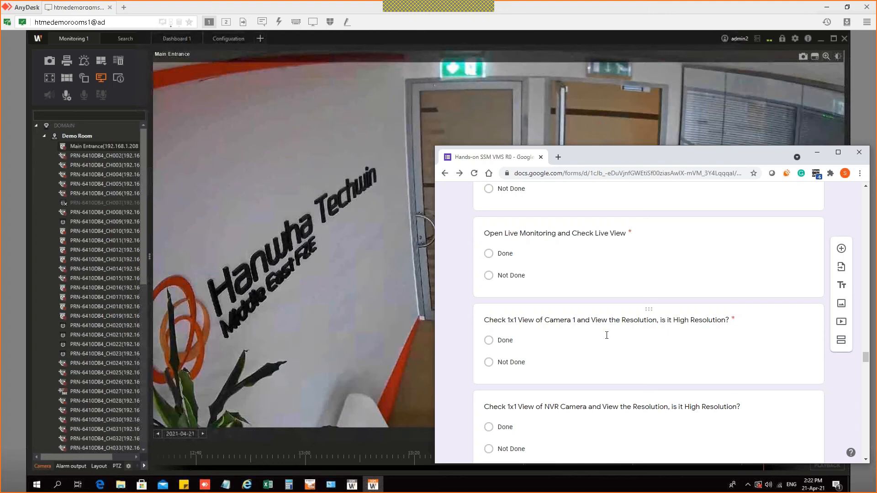
Step: Scroll the checklist to the Check NVR Setting question on H.264 Full Res/Full FPS
scroll(606, 335, down, 2)
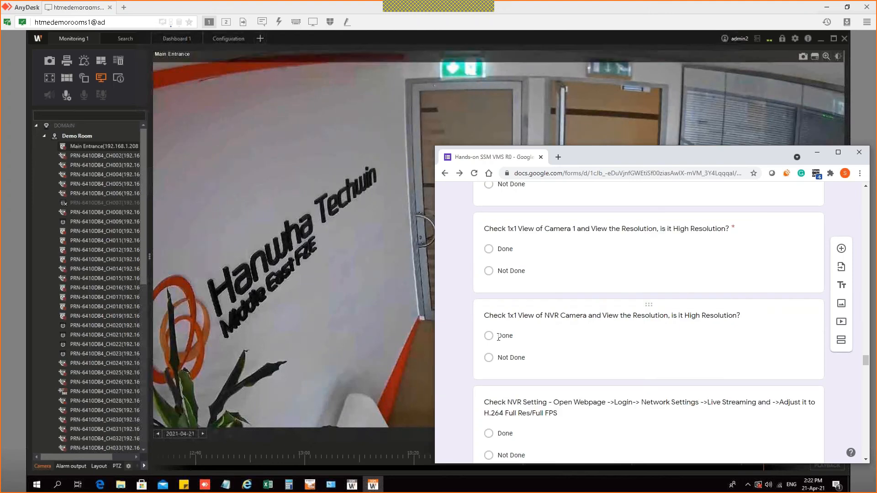
scroll(502, 328, down, 1)
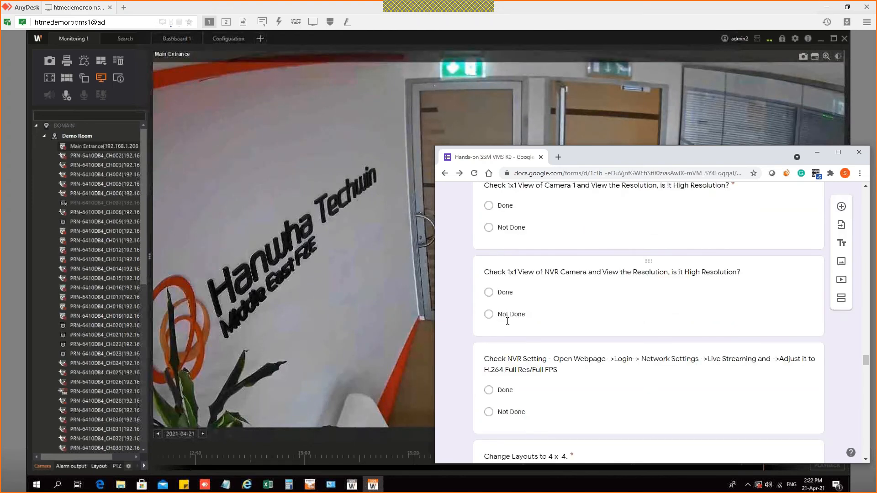
scroll(507, 321, down, 1)
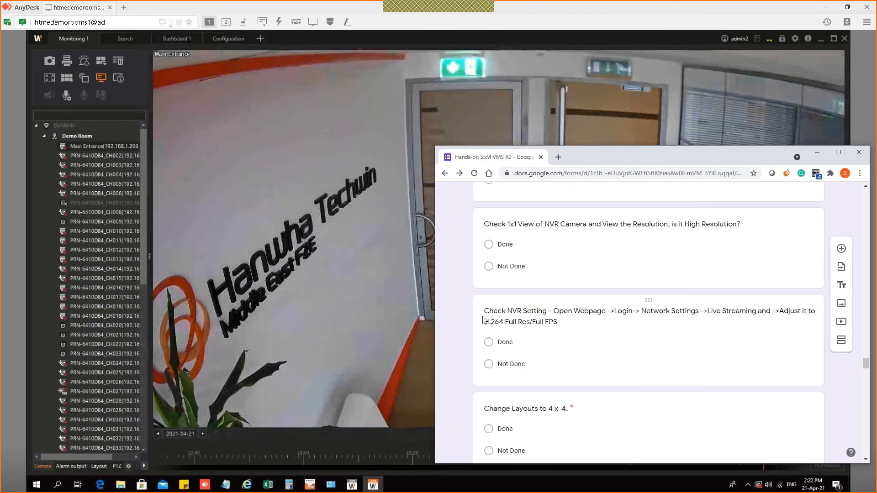
mouse_move(225, 171)
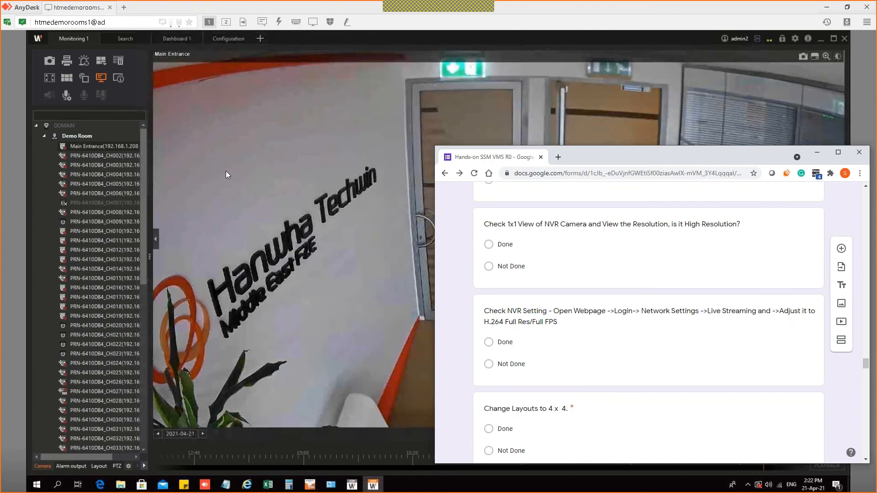
Step: Collapse the Demo Room list and exit the SSM Console program completely
click(225, 171)
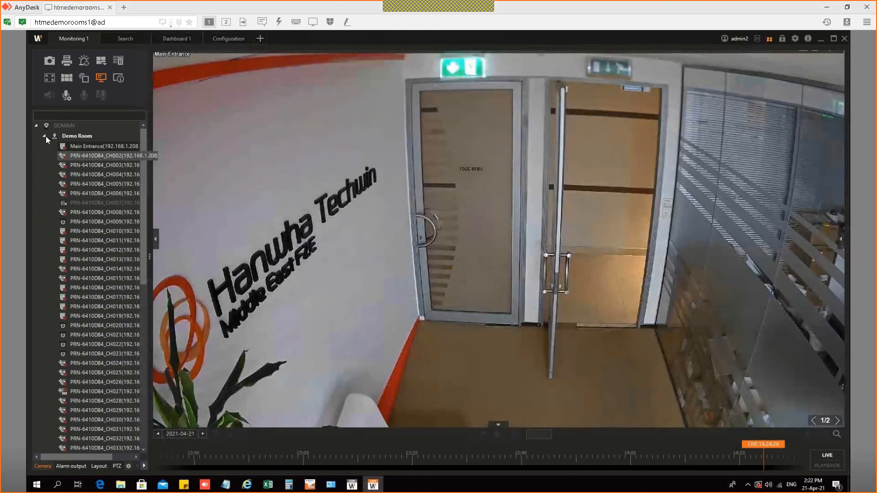
click(46, 137)
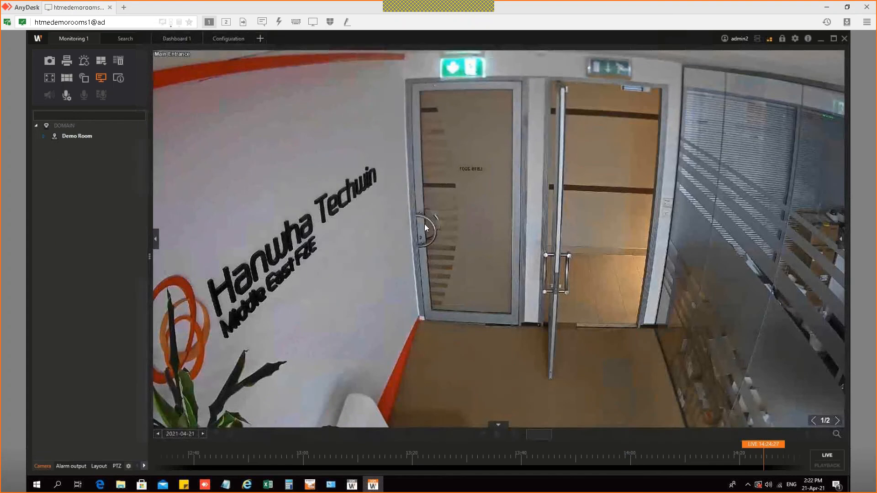
key(alt+F4)
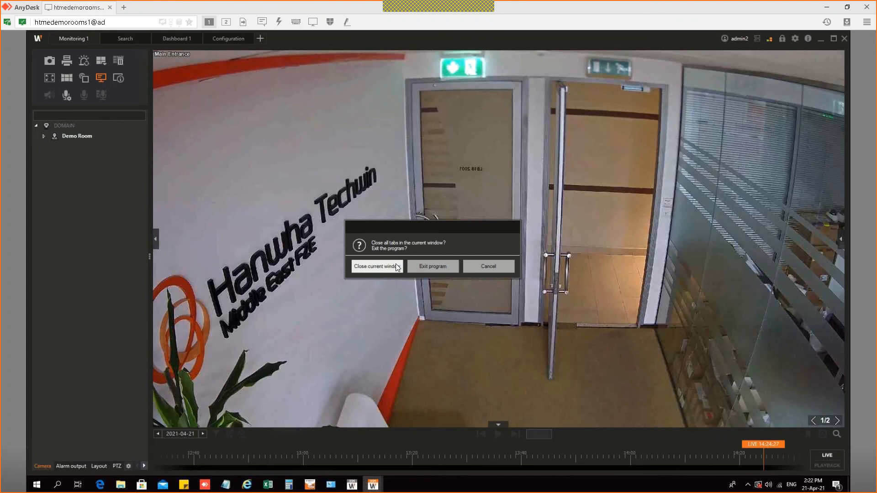
click(423, 267)
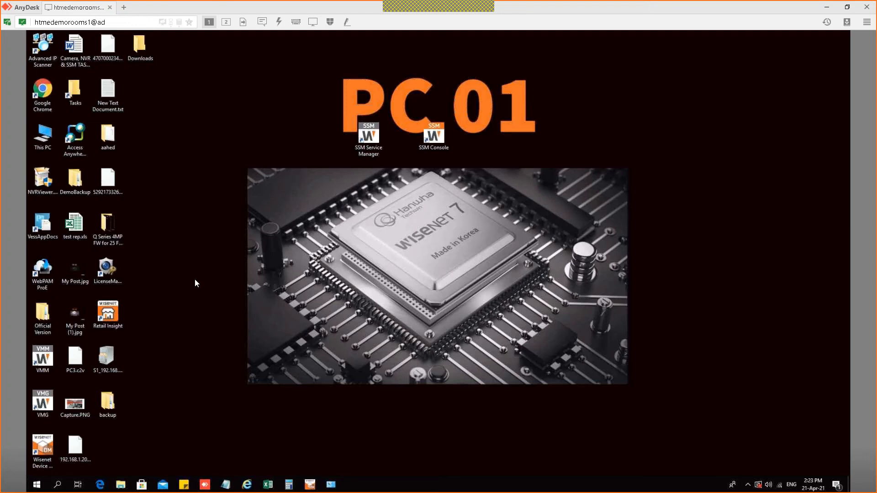
Step: Open the Live Streaming settings page in the Wisenet NVR web interface
mouse_move(249, 489)
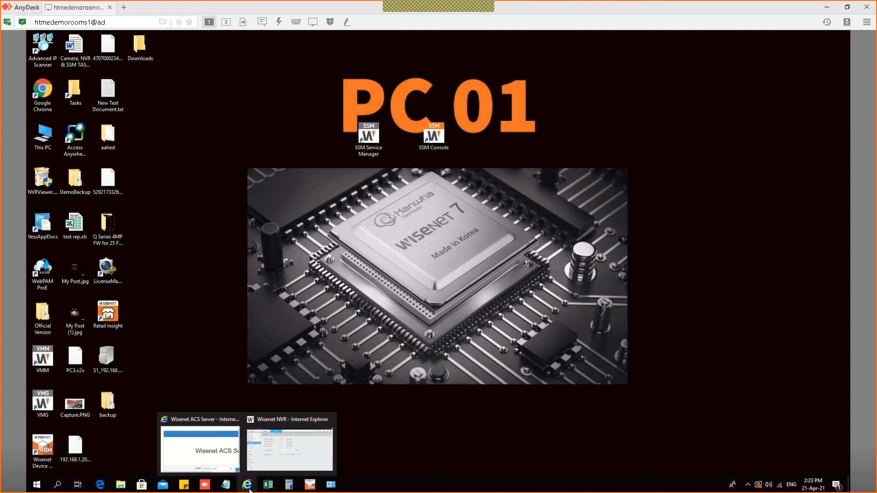
click(260, 454)
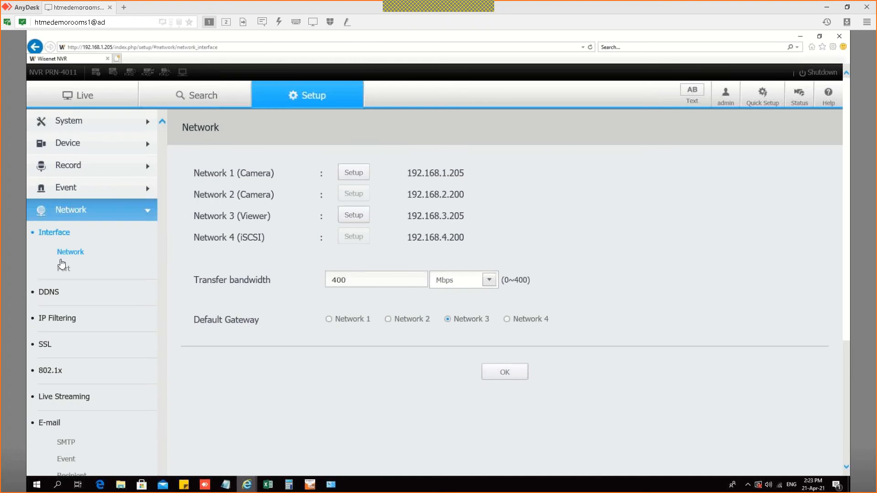
scroll(87, 229, down, 1)
scroll(84, 225, down, 6)
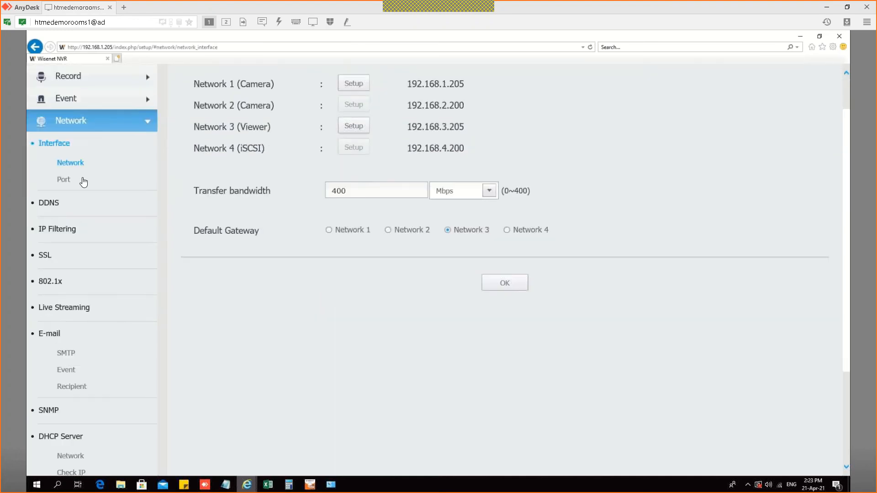
scroll(84, 160, up, 8)
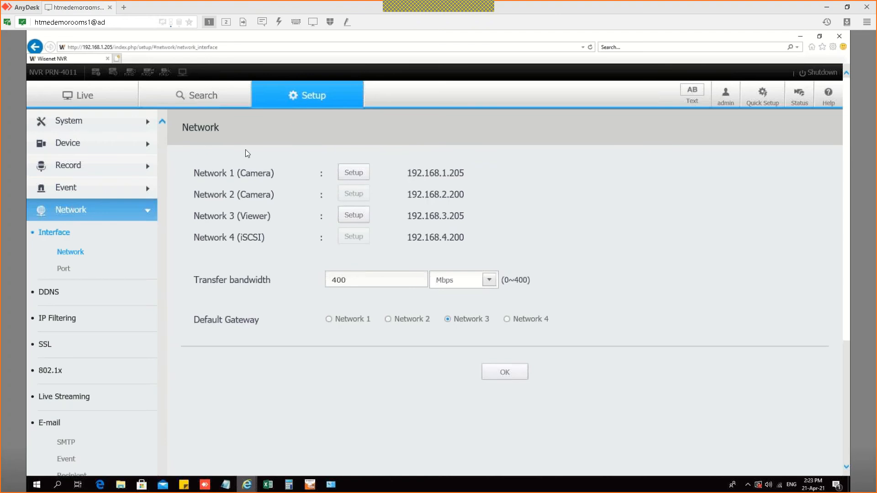
click(71, 400)
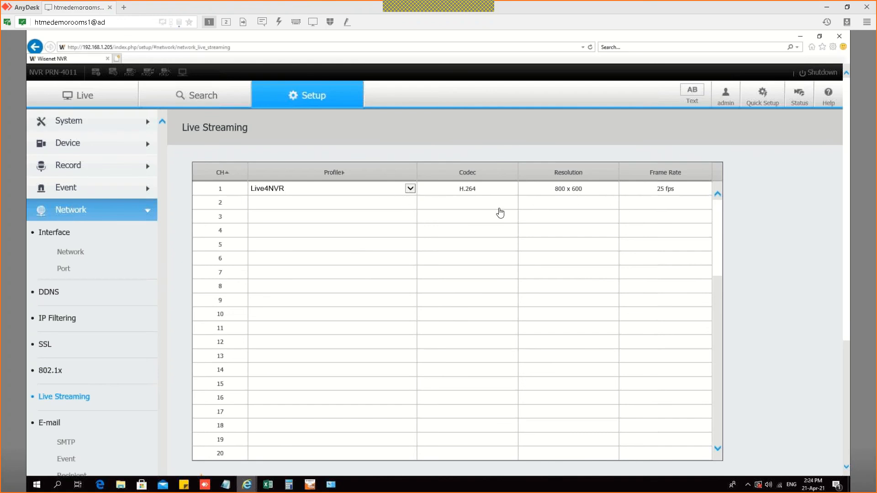
Step: Set channel 1's profile to H.264 (1920 x 1080, 25 fps) and save the change
click(411, 192)
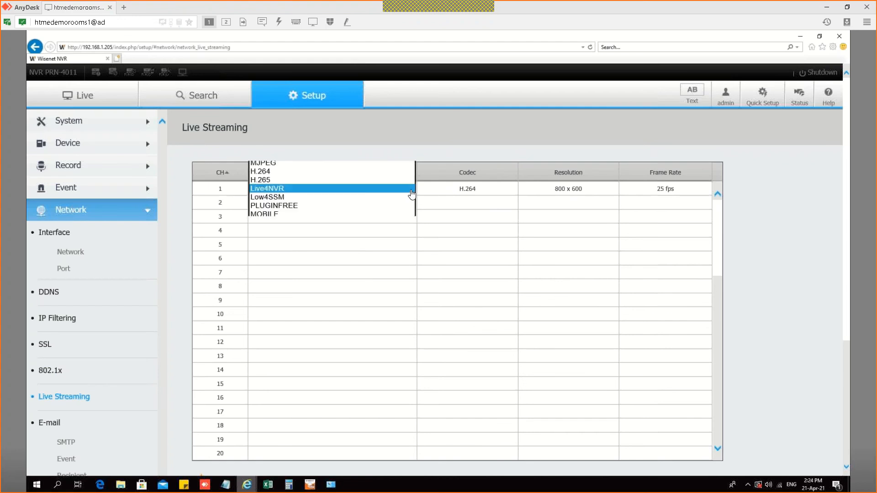
click(347, 175)
click(347, 178)
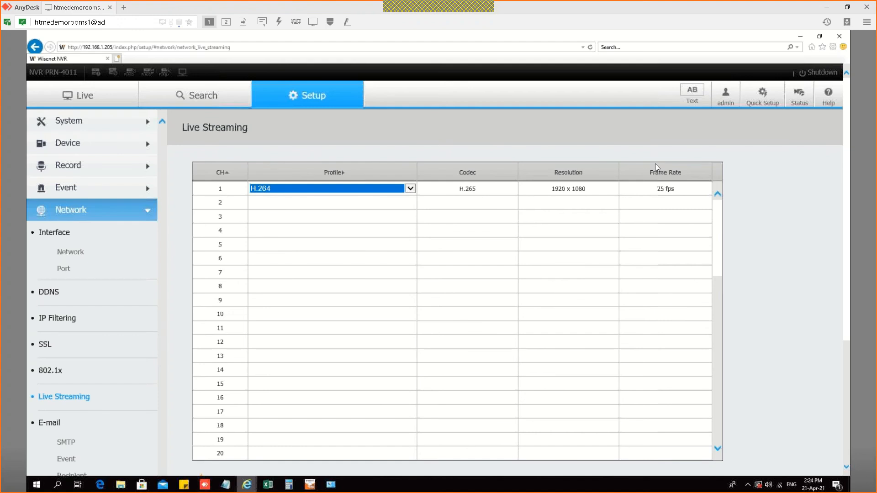
click(760, 177)
scroll(758, 175, down, 3)
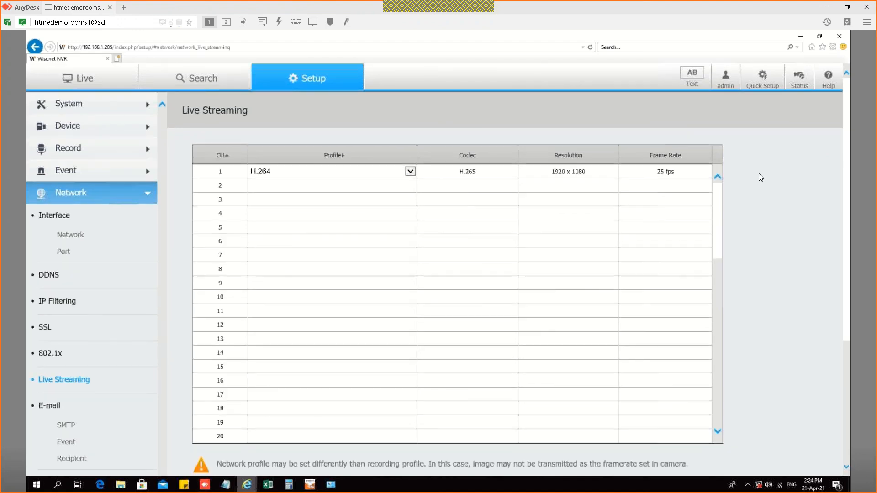
scroll(744, 196, down, 4)
click(513, 338)
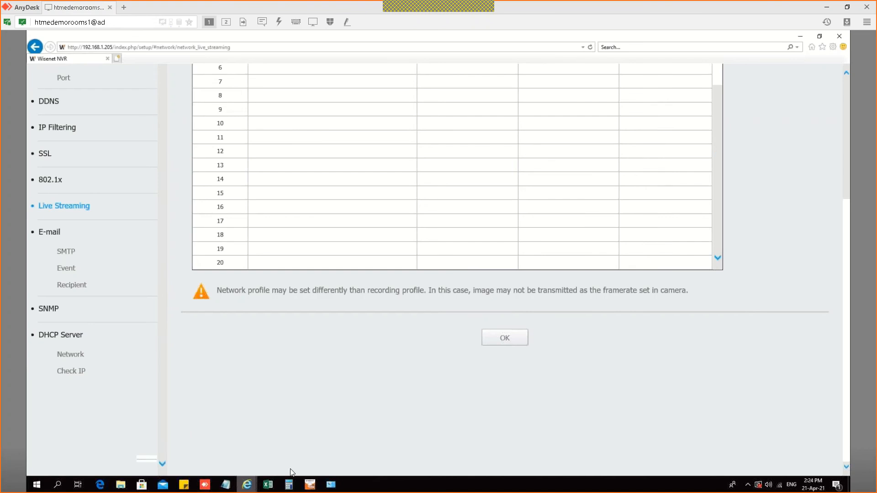
mouse_move(247, 483)
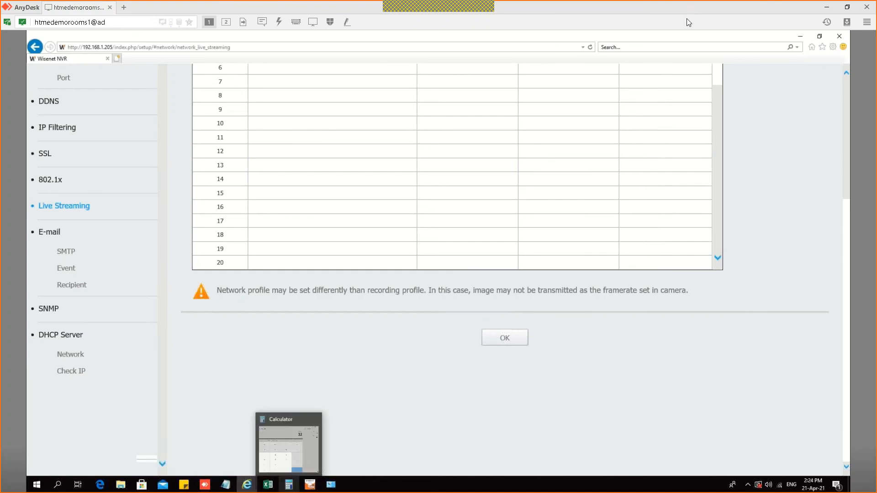
click(805, 42)
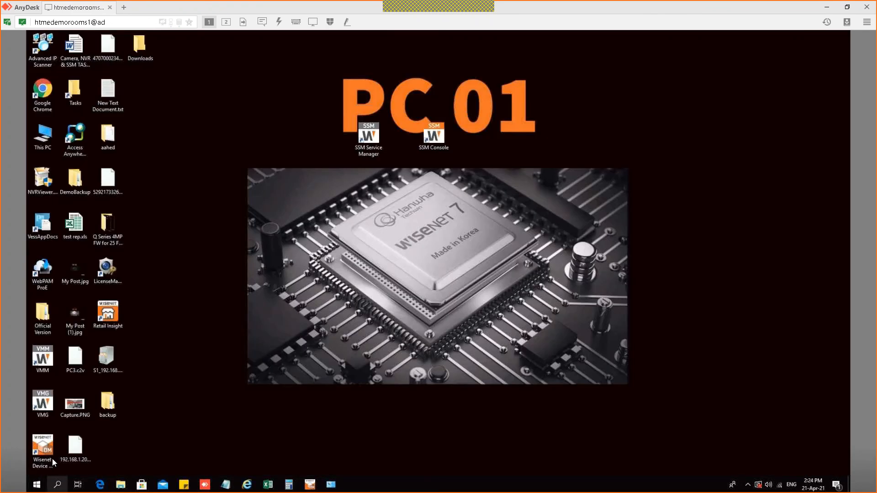
Step: Launch SSM Console and select the 192.168.3.20 server in Server setup
click(434, 138)
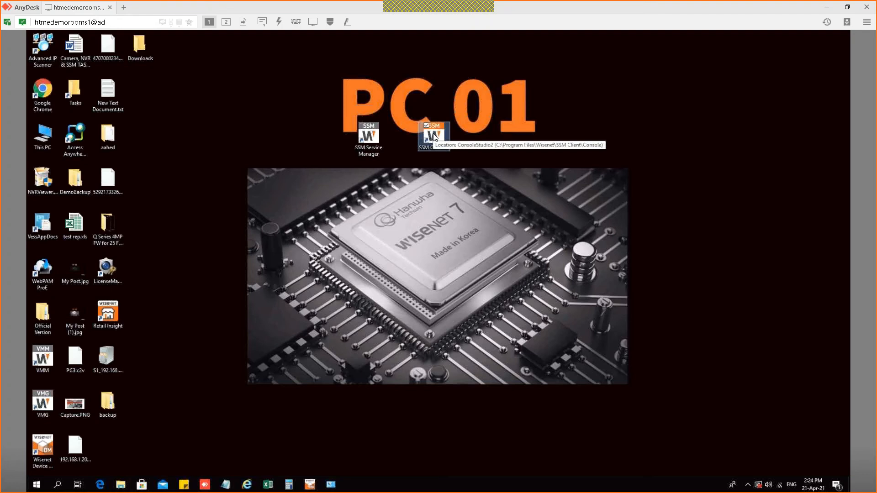
double_click(435, 137)
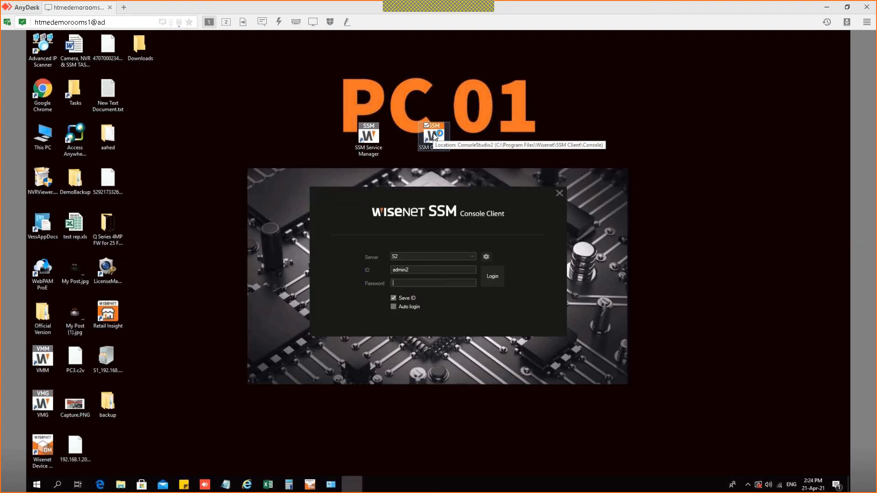
click(421, 282)
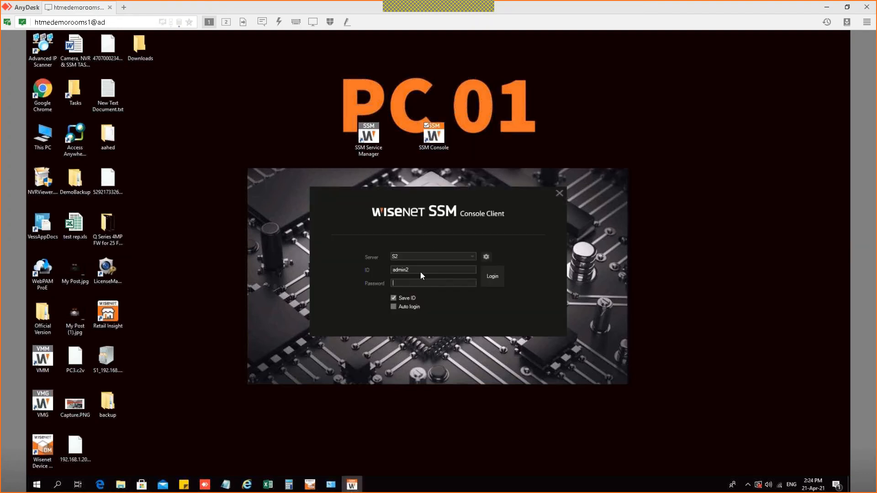
click(461, 254)
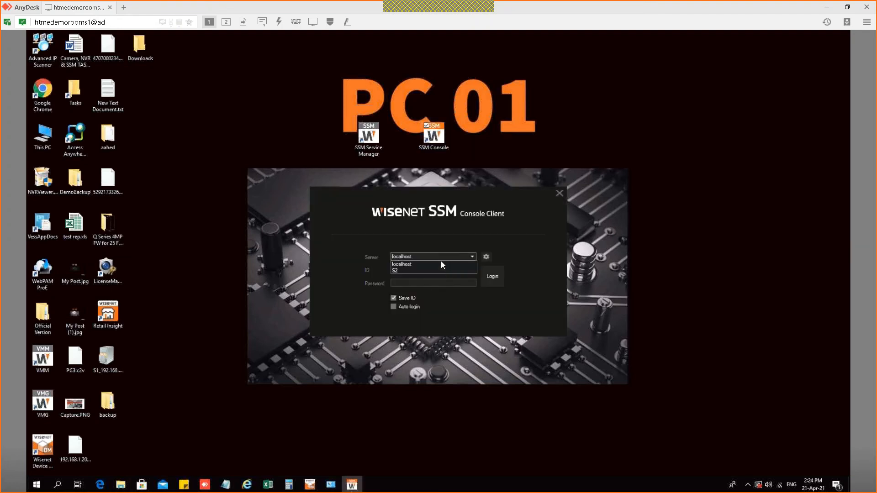
click(487, 258)
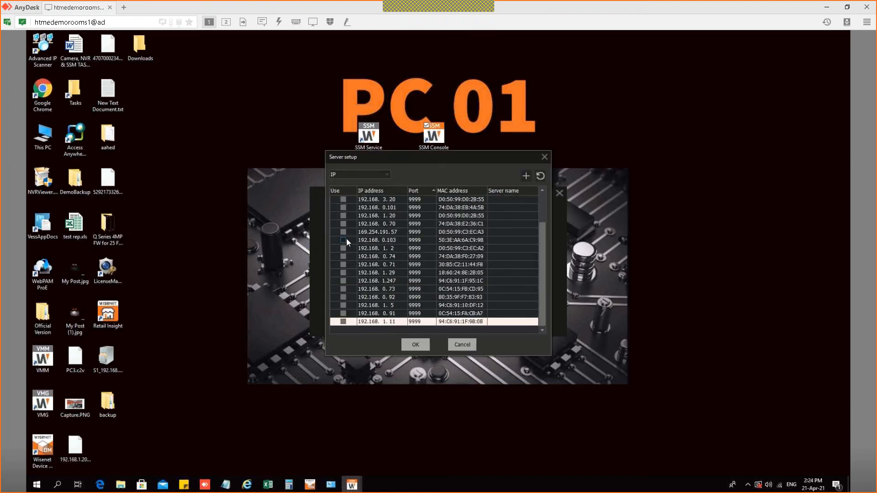
scroll(346, 236, up, 1)
click(342, 223)
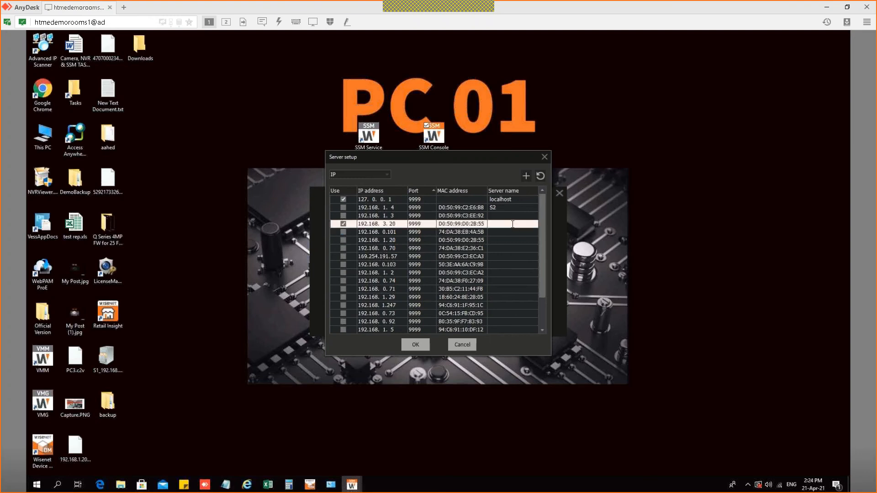
click(410, 340)
Step: Enter the administrator password, correct the login ID, and sign in
text(*********)
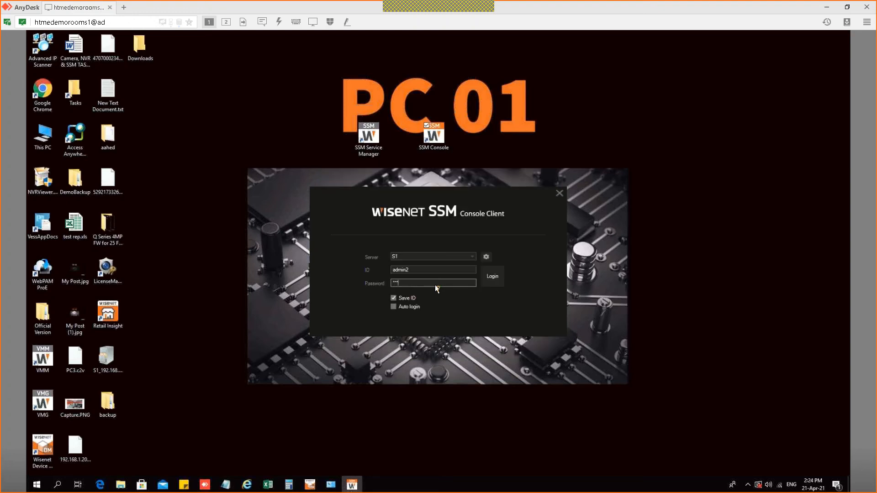
click(421, 269)
key(BackSpace)
key(Return)
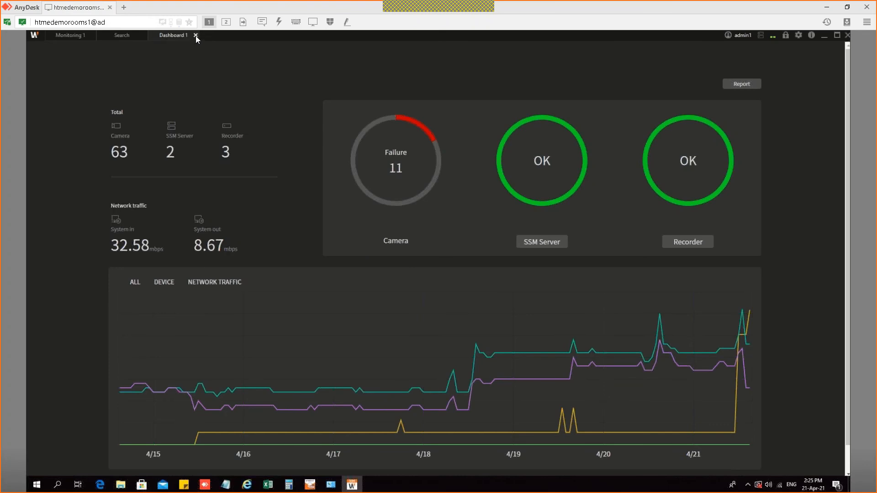
Step: Close the Dashboard and add a Configuration tab to the console
click(195, 35)
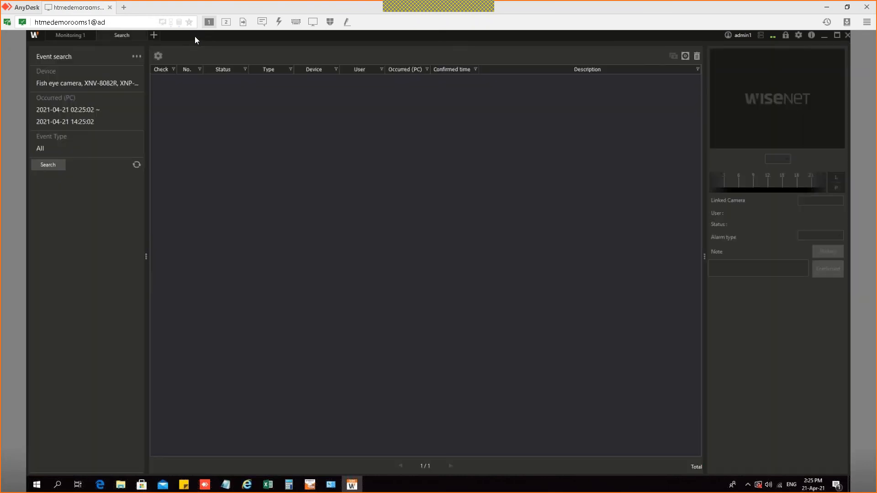
click(79, 39)
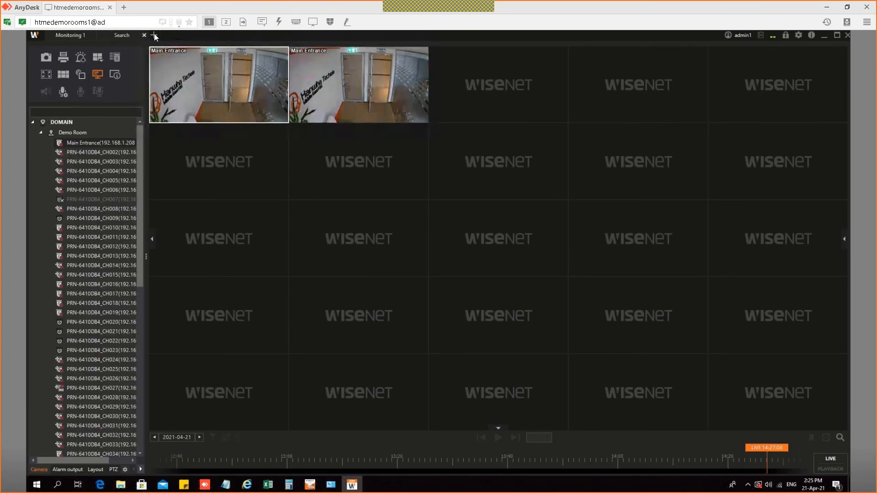
click(154, 35)
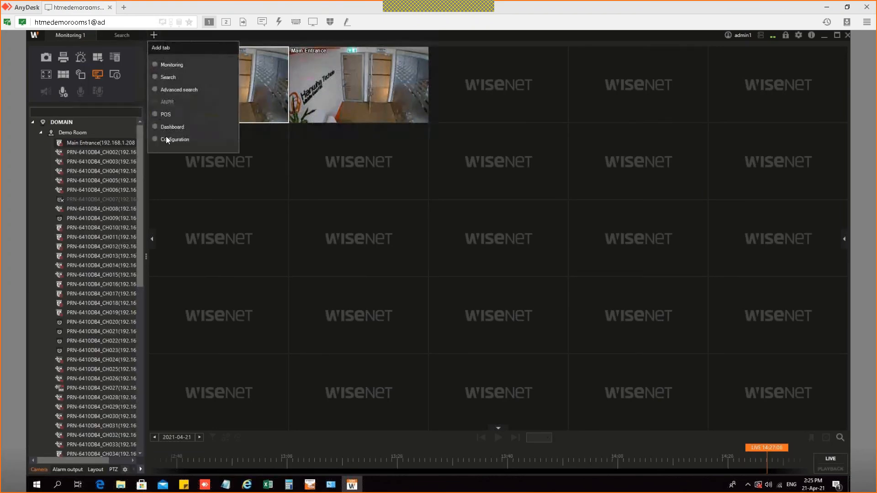
click(166, 137)
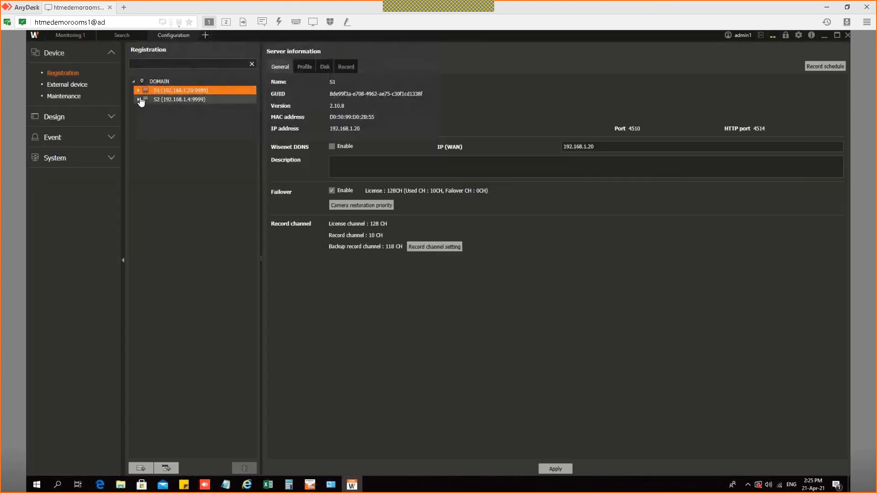
Step: Delete the PRN-6410DB4 recorder from server S1, then briefly check the NVR web page
click(138, 91)
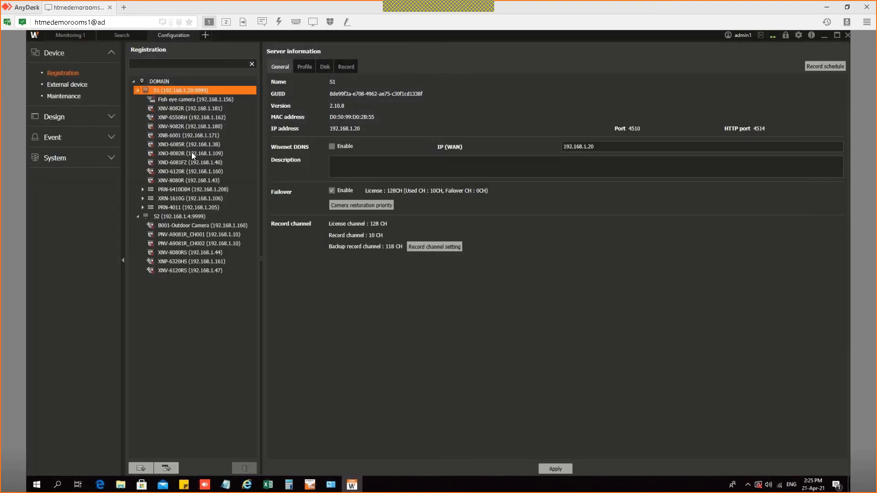
click(213, 190)
click(331, 251)
click(418, 288)
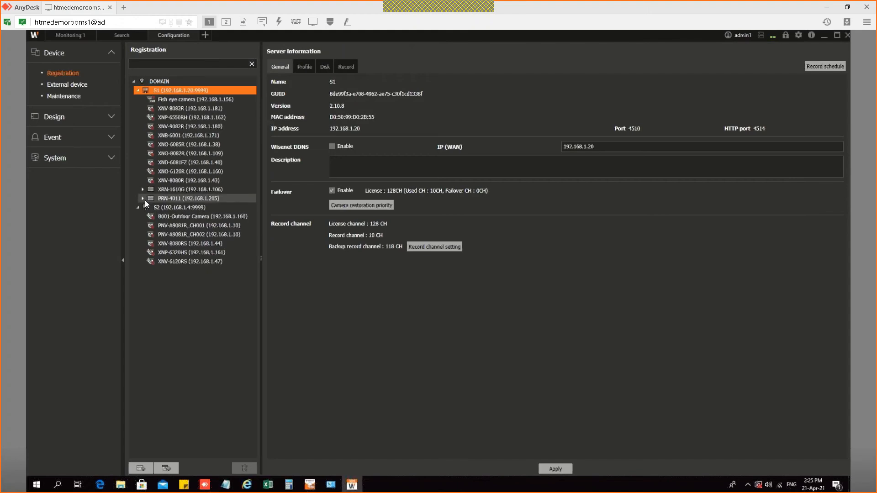
mouse_move(247, 485)
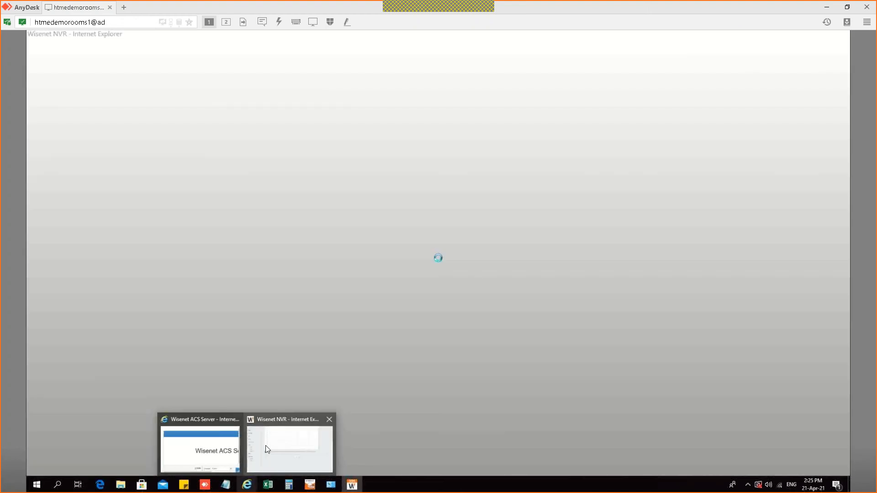
click(268, 449)
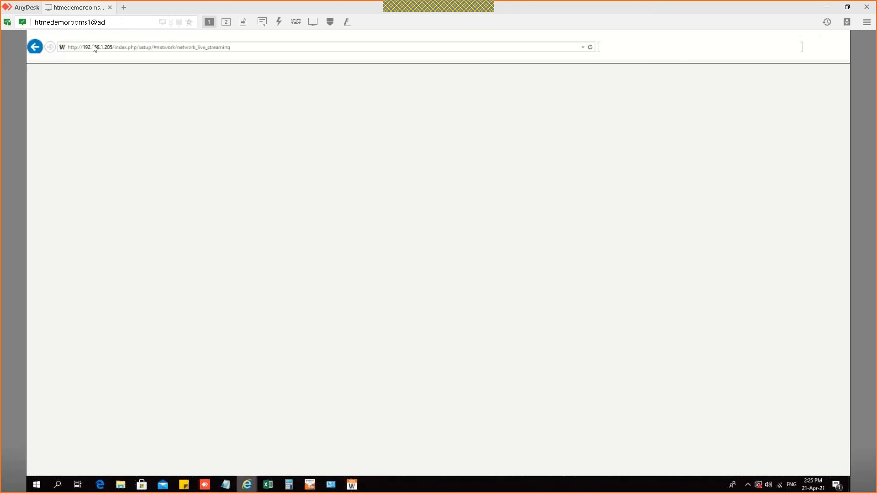
click(801, 38)
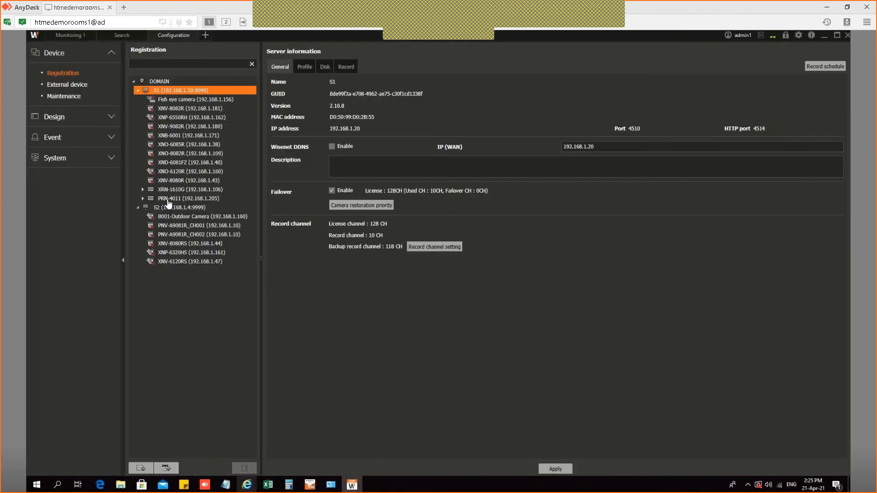
Step: Set PRN-4011_CH001's Live-high stream to profile 3 (1920 x 1080), apply, and return to Monitoring 1
click(185, 198)
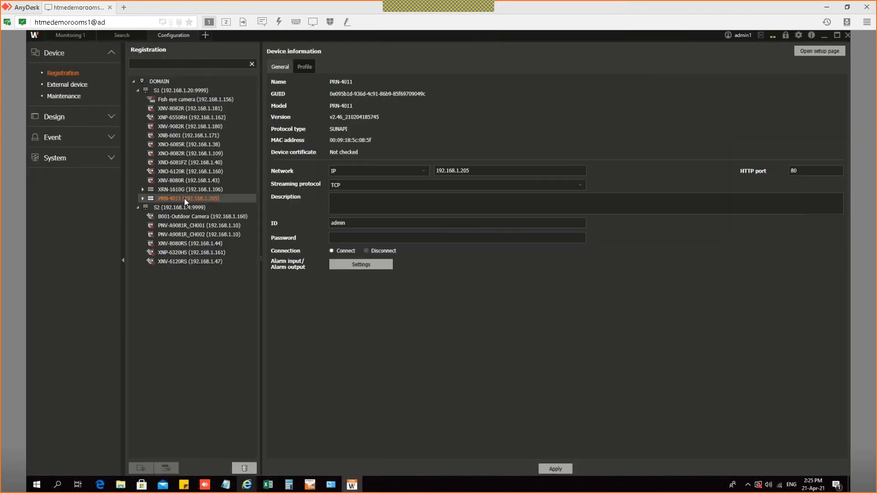
click(305, 68)
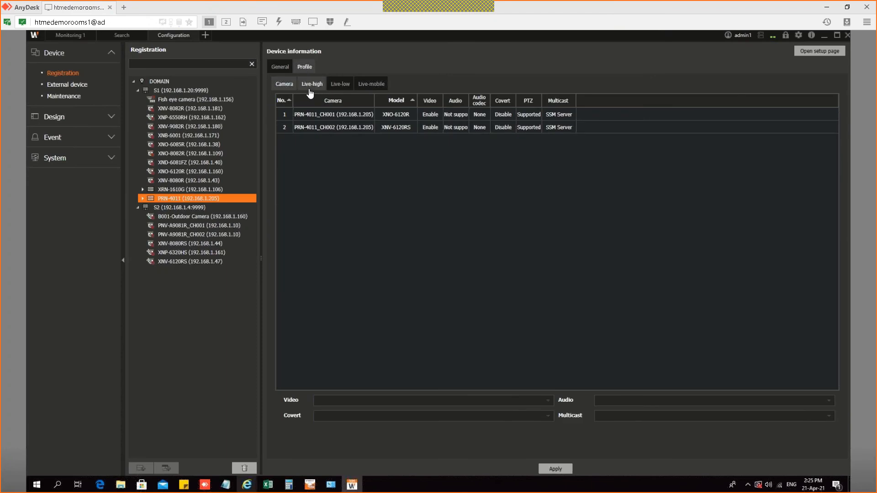
click(310, 85)
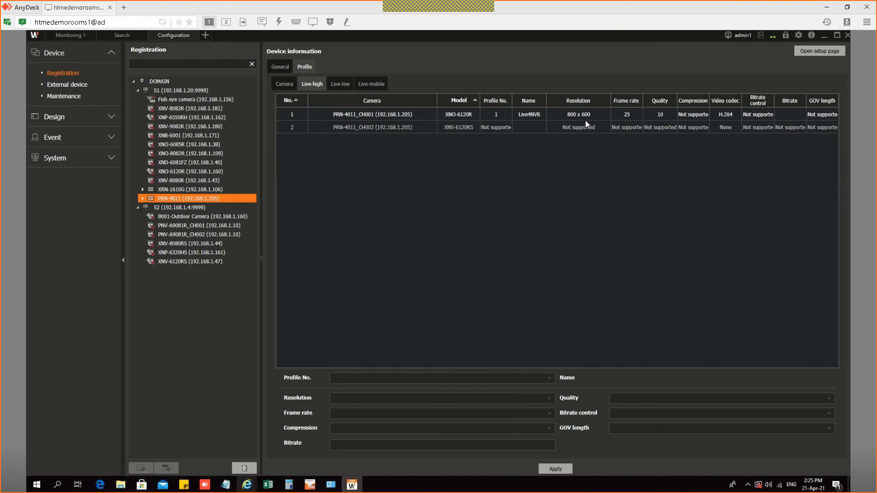
click(408, 143)
click(393, 378)
click(346, 412)
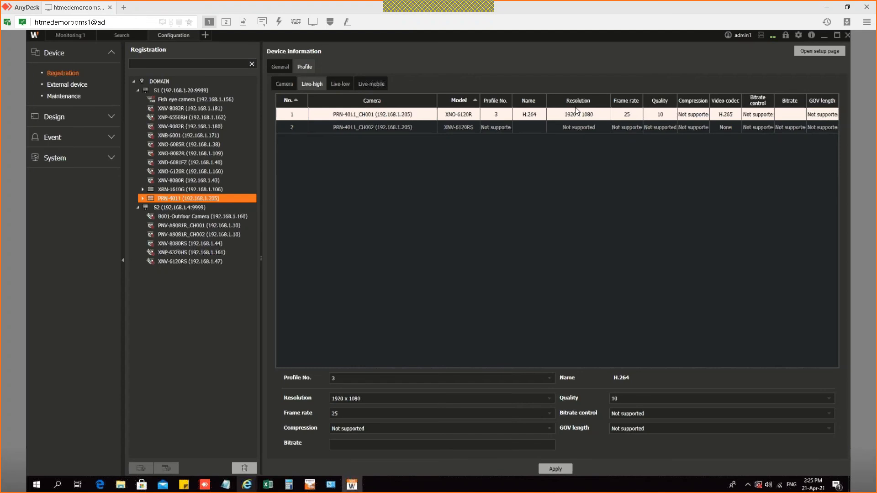
click(555, 469)
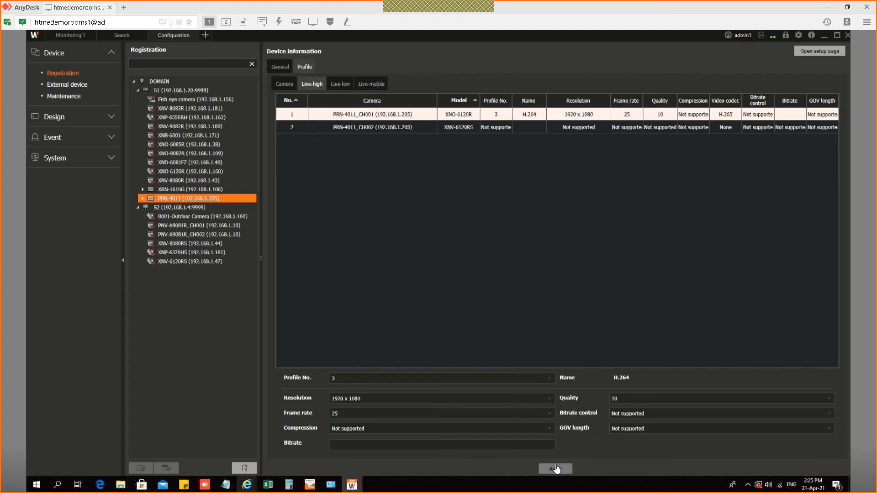
click(340, 84)
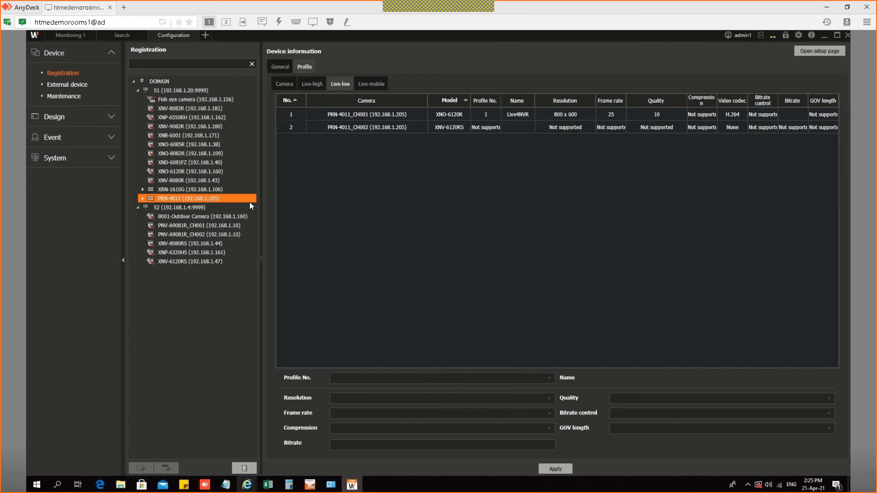
click(74, 39)
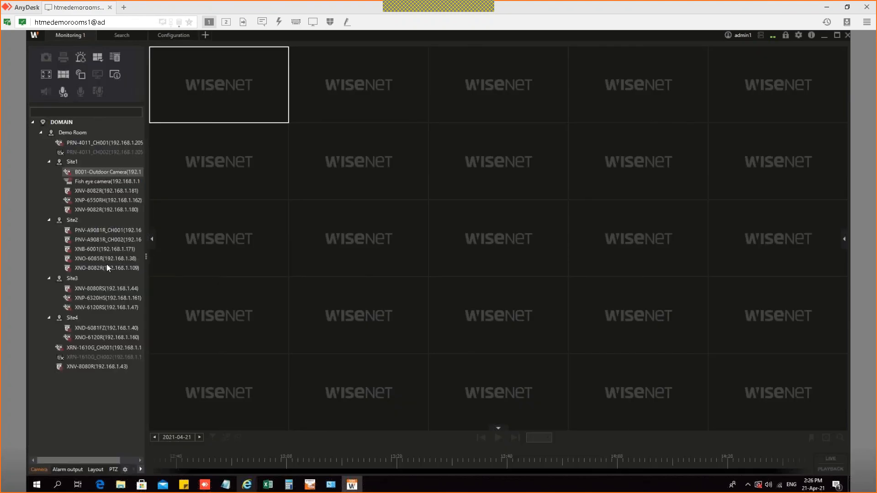
Step: Group the camera list by server and show PRN-4011_CH001 enlarged in the live view
click(108, 259)
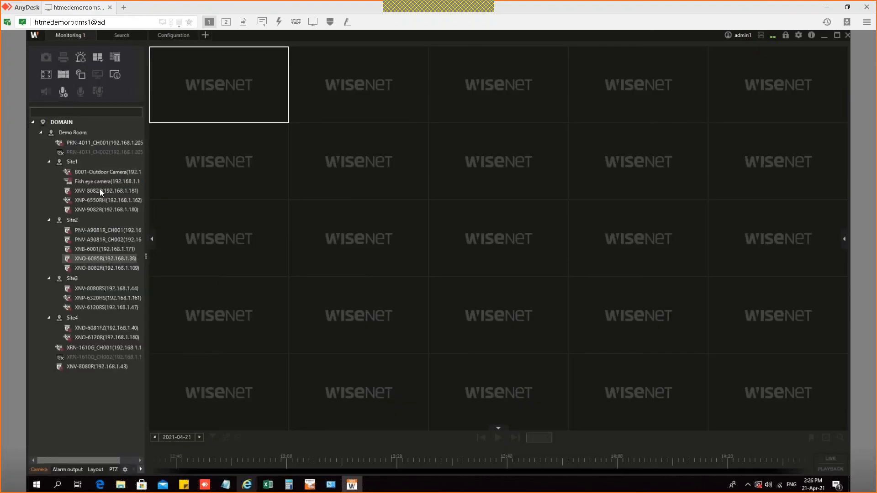
click(125, 470)
click(86, 454)
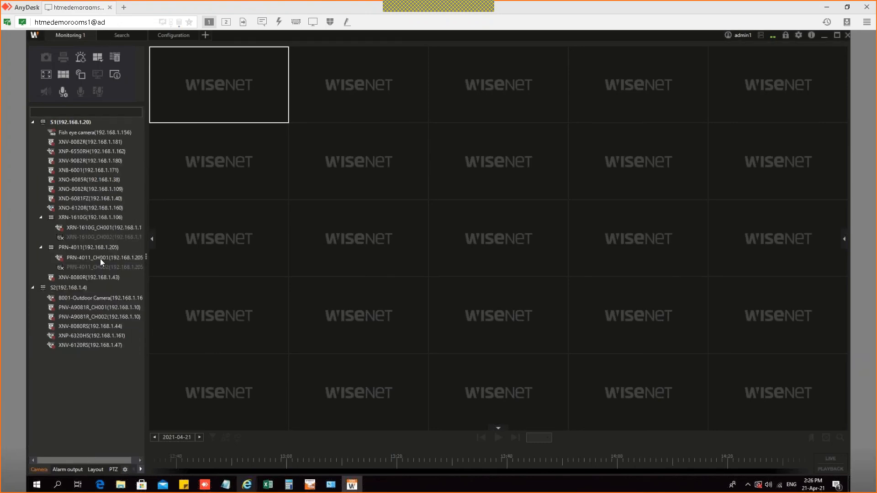
double_click(100, 259)
click(232, 75)
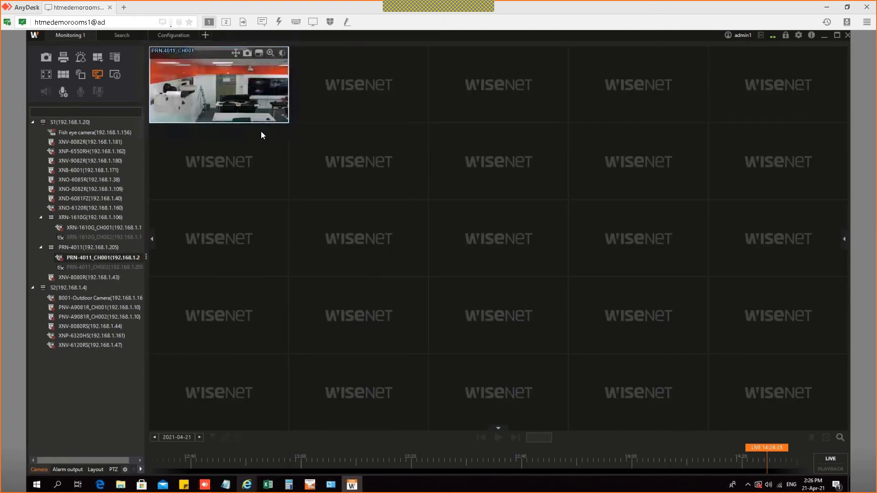
click(228, 104)
double_click(228, 105)
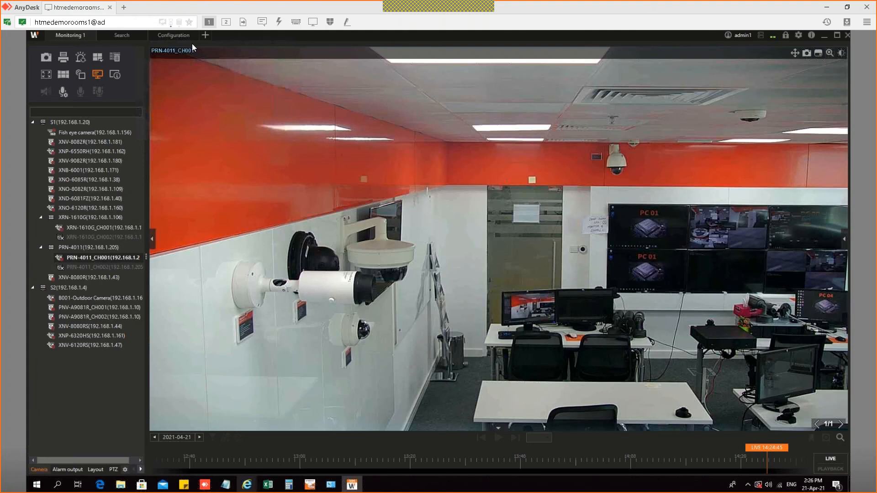
Step: Review CH001's Live-high profile (1920 x 1080 H.265) and minimize the console
right_click(390, 206)
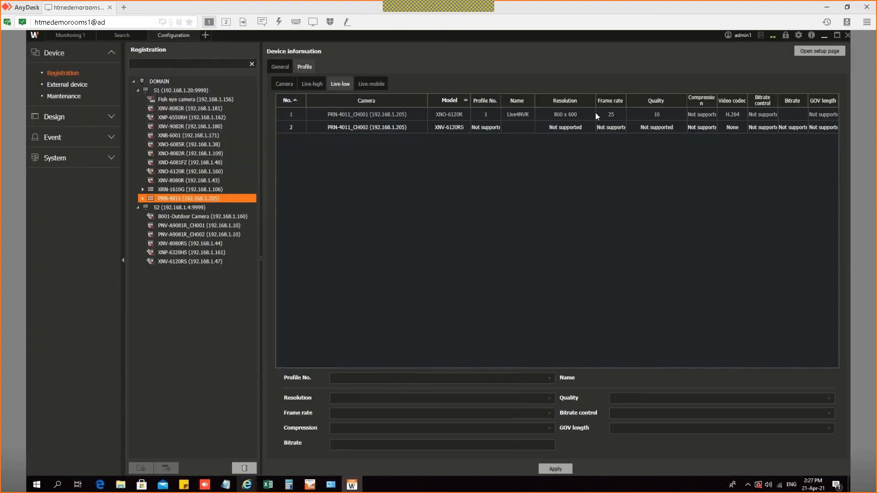
click(319, 85)
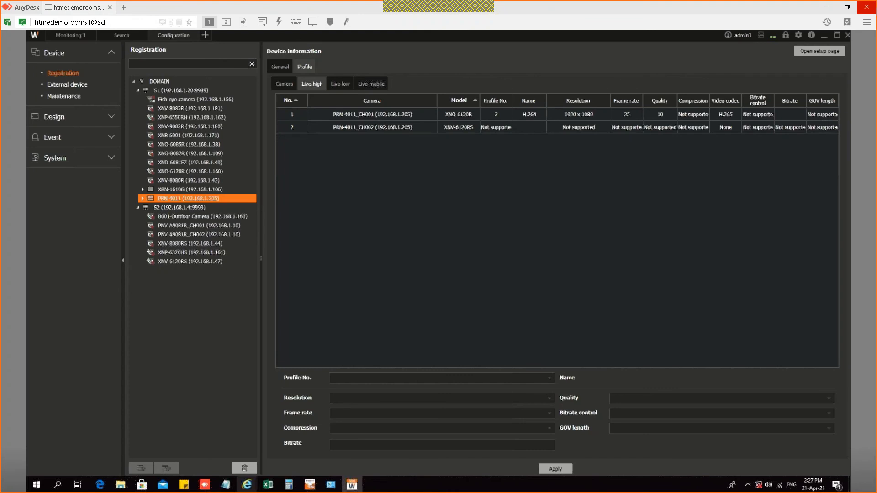
click(825, 40)
Step: On the NVR Live Streaming page, set channel 1's profile to Low4SSM (H.264, 640 x 360, 15 fps)
mouse_move(247, 484)
click(266, 462)
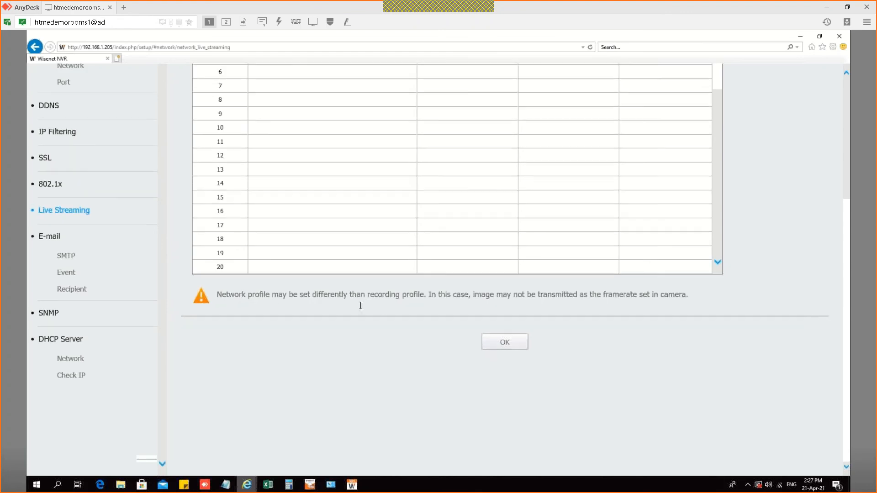
scroll(360, 302, up, 5)
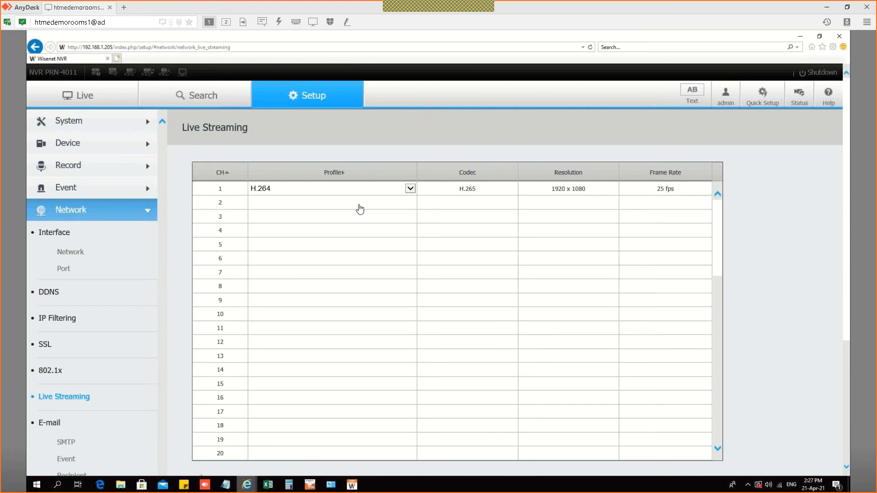
click(335, 193)
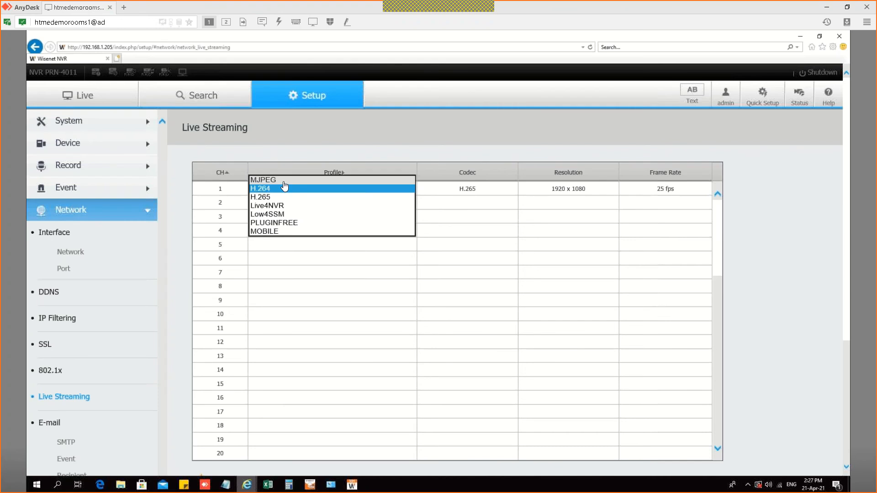
click(381, 214)
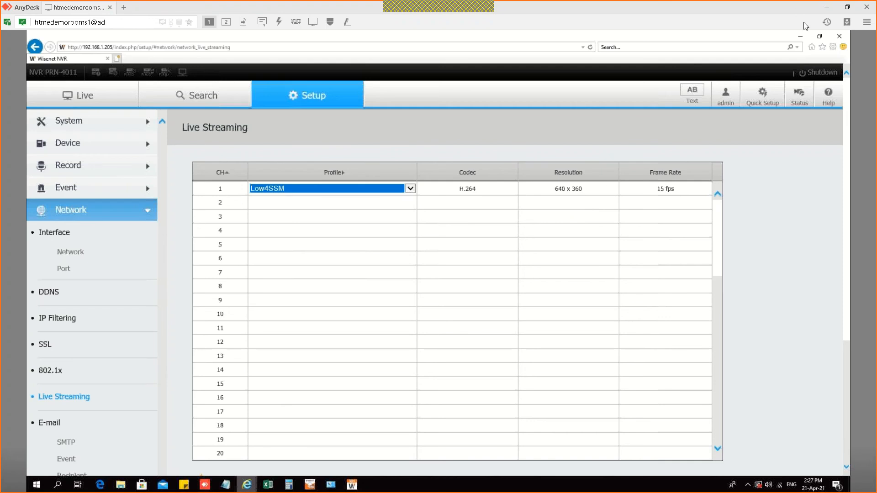
click(800, 36)
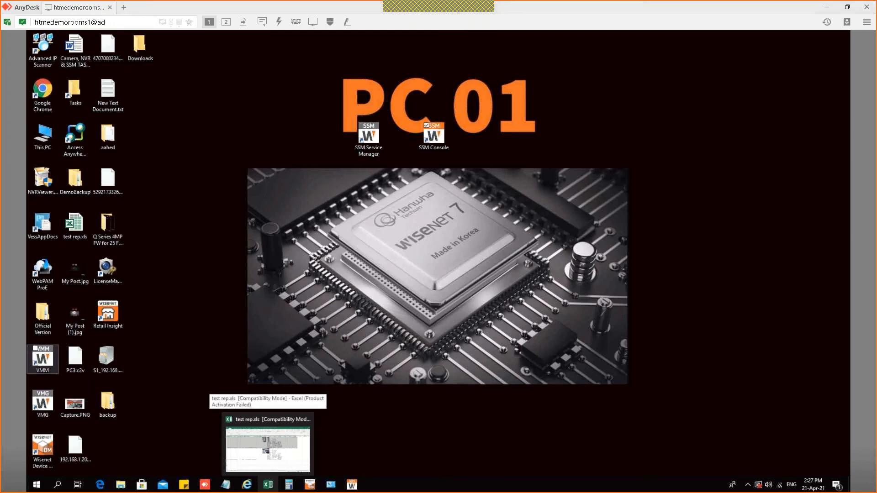
key(alt+Tab)
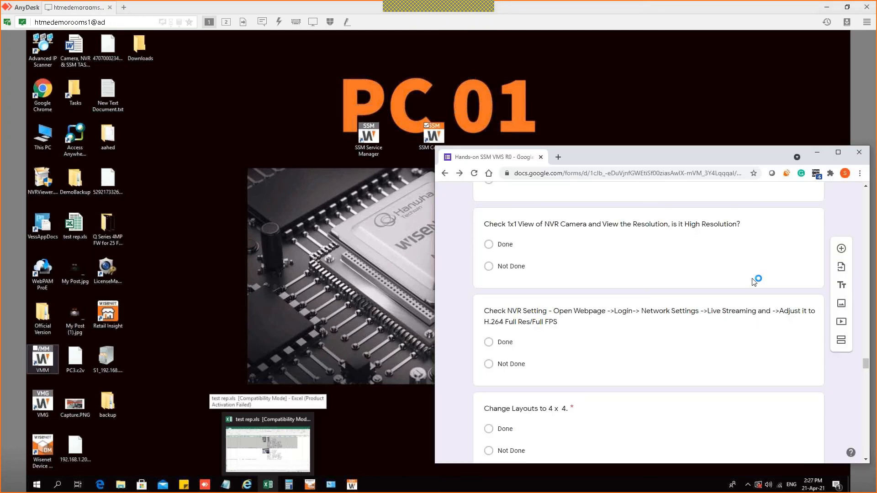
key(super+Up)
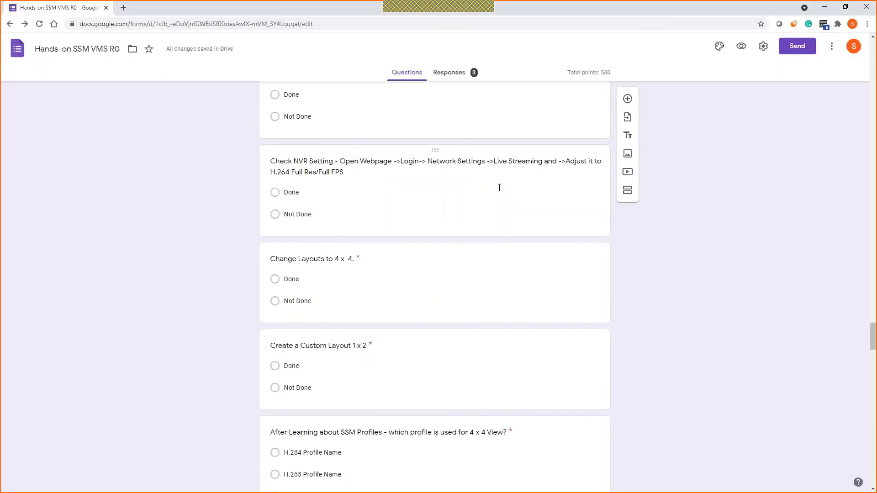
click(273, 193)
scroll(242, 216, down, 2)
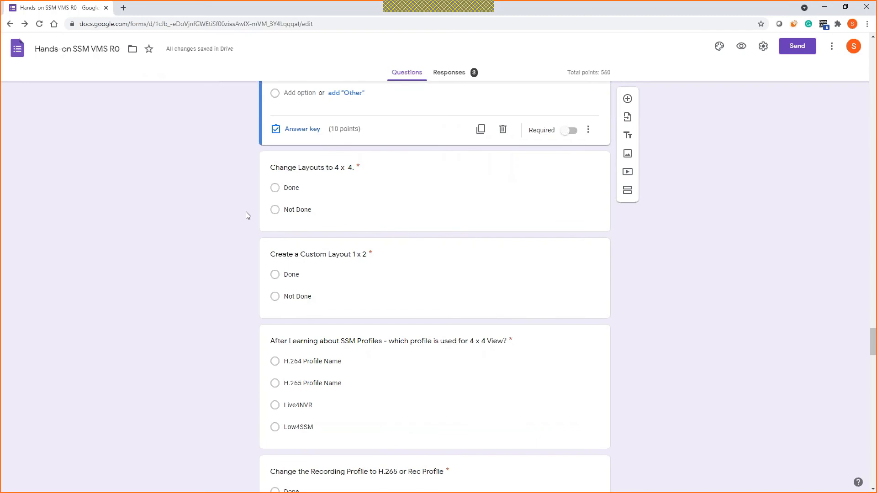
scroll(246, 212, down, 1)
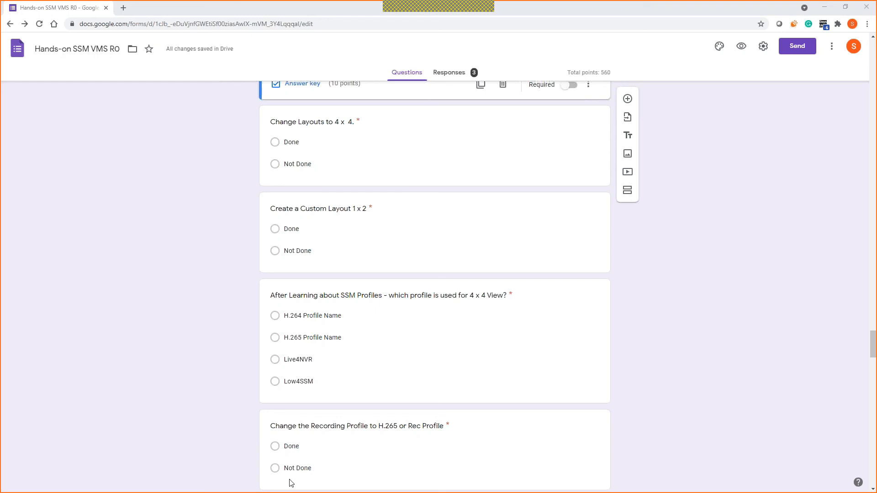
click(291, 484)
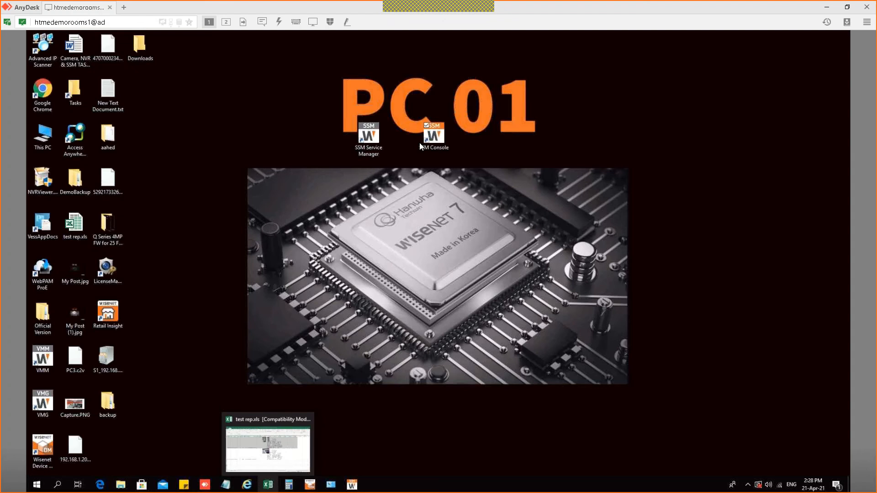
Step: Open the Monitoring 1 view and begin adding a custom tile pattern, starting from a 4 x 4 grid
click(353, 486)
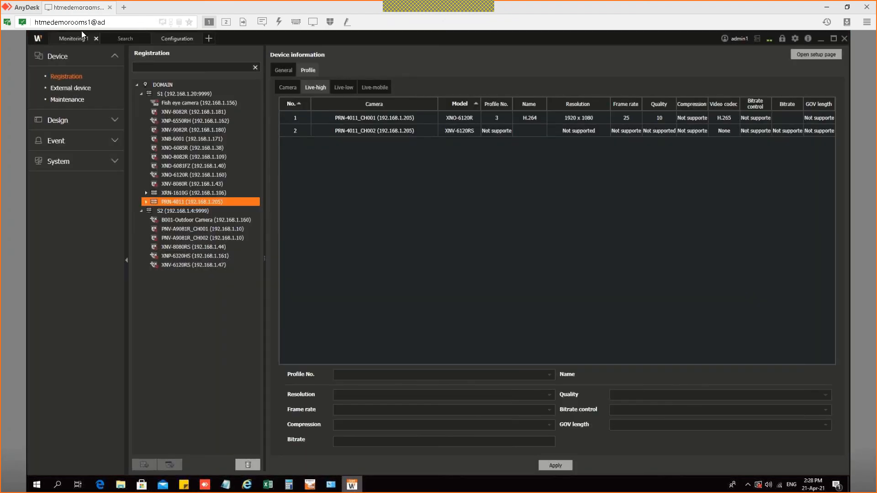
click(79, 39)
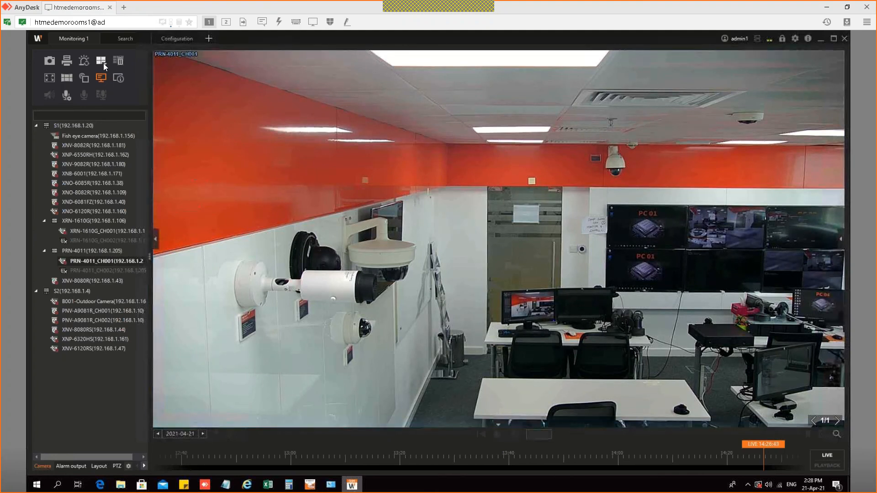
click(102, 61)
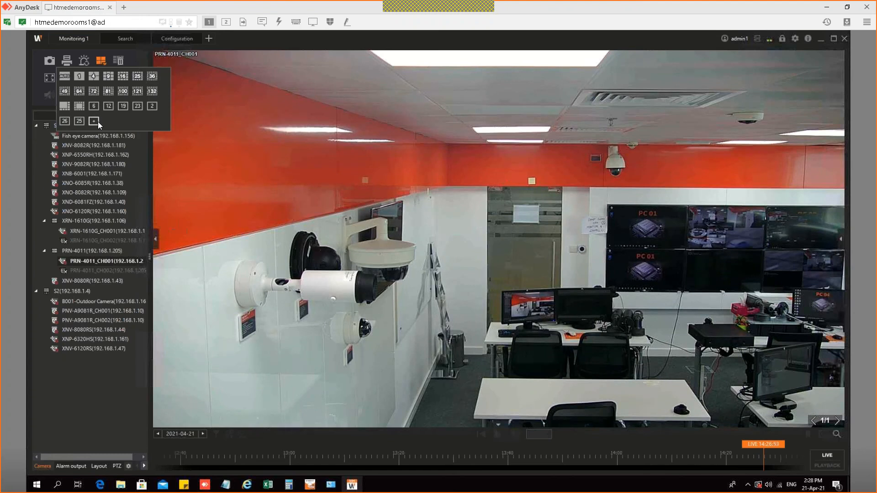
click(98, 122)
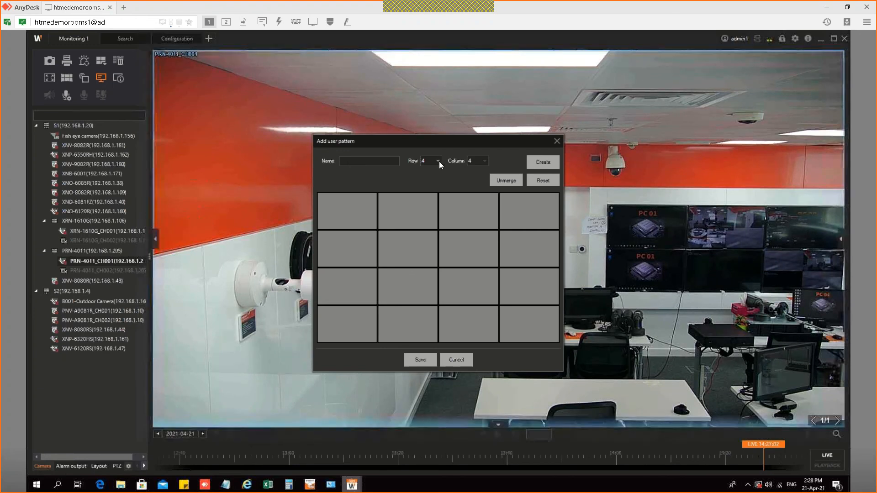
Step: Make the user pattern 1 row by 4 columns and select its first three tiles
click(439, 161)
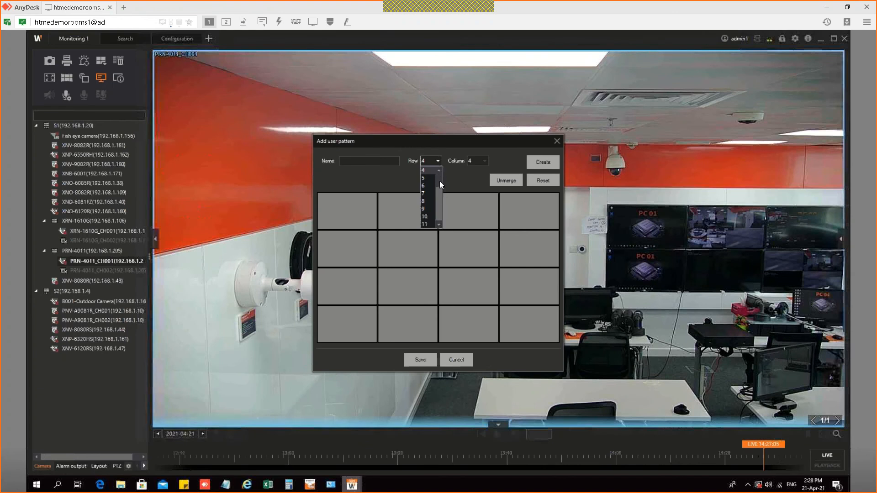
click(439, 161)
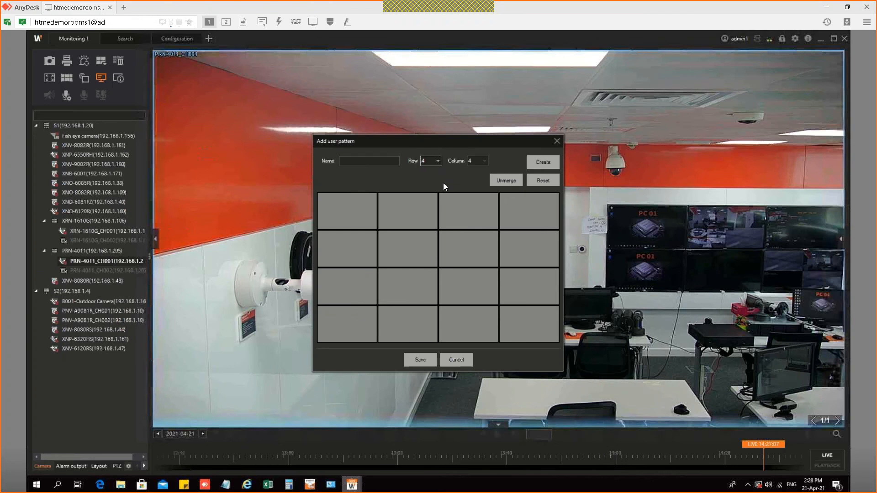
click(446, 199)
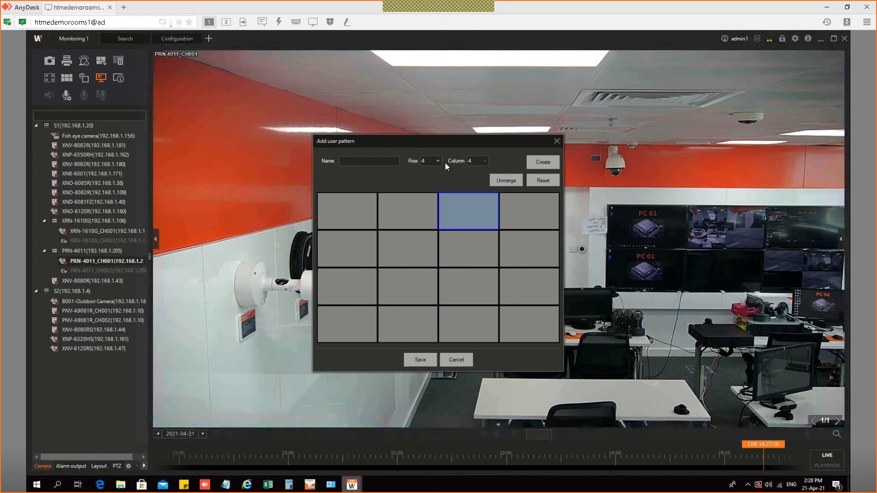
click(440, 161)
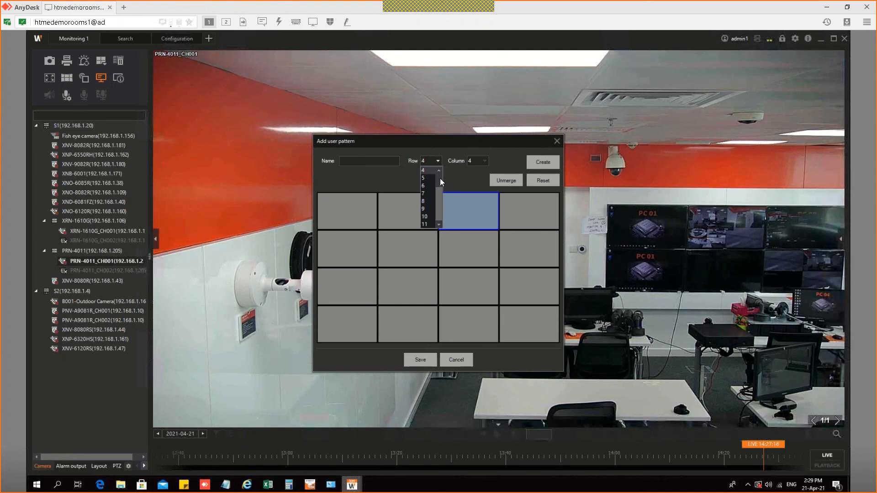
scroll(441, 179, up, 1)
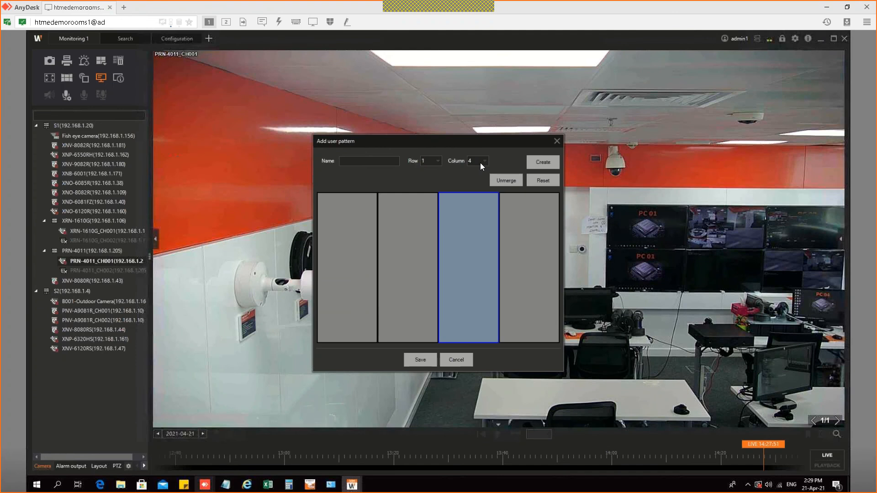
click(481, 162)
key(Escape)
key(alt+Down)
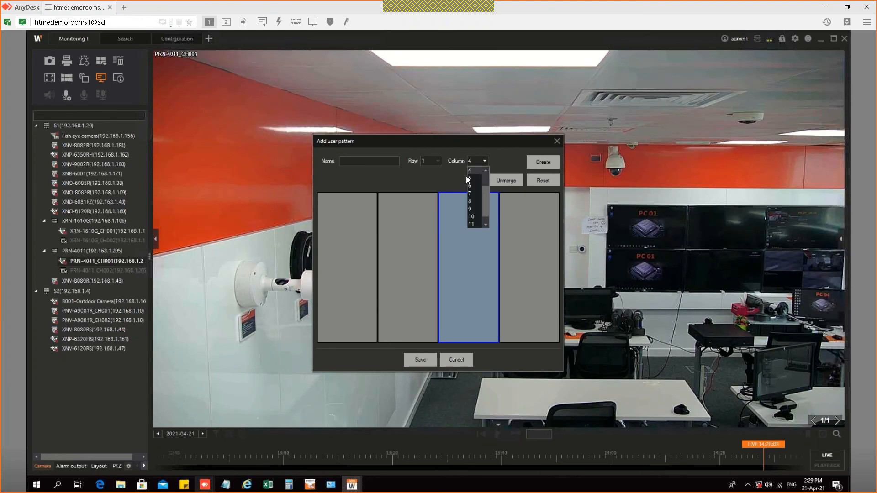
scroll(434, 205, up, 1)
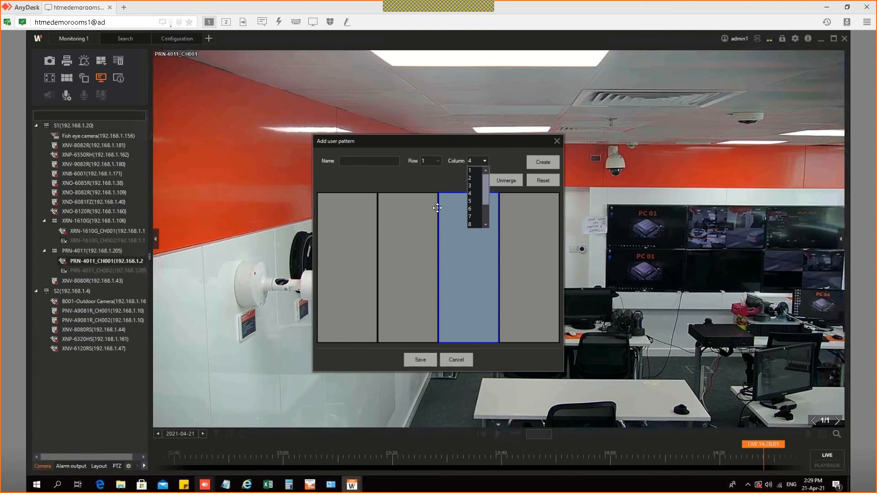
drag(404, 225, 347, 258)
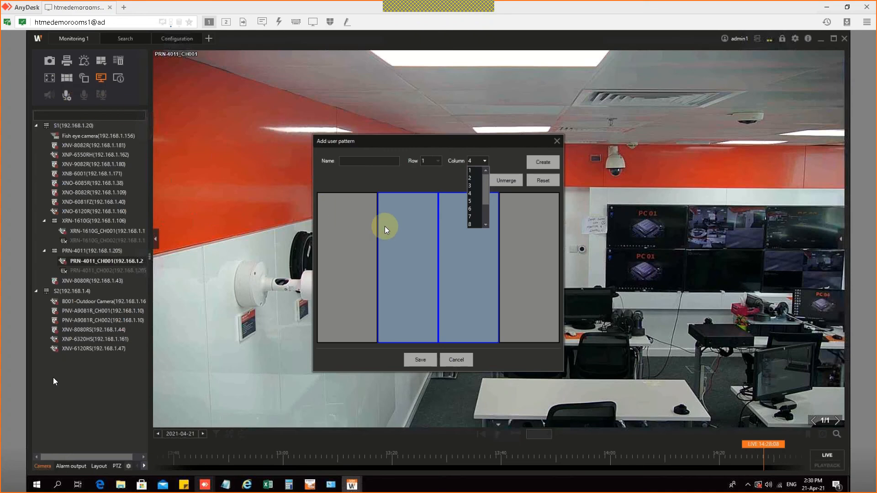
key(alt+Tab)
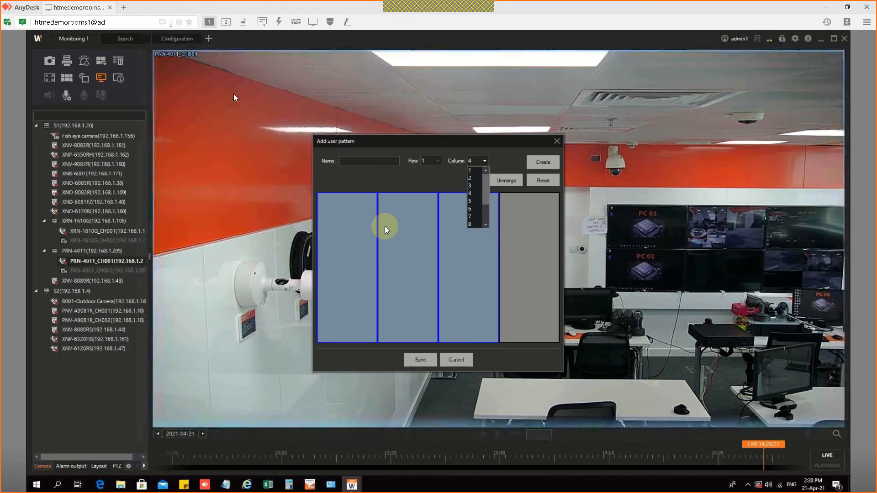
Step: Close the pattern dialog, check PRN-4011_CH001's properties and Live-low profile, then minimize SSM
double_click(192, 90)
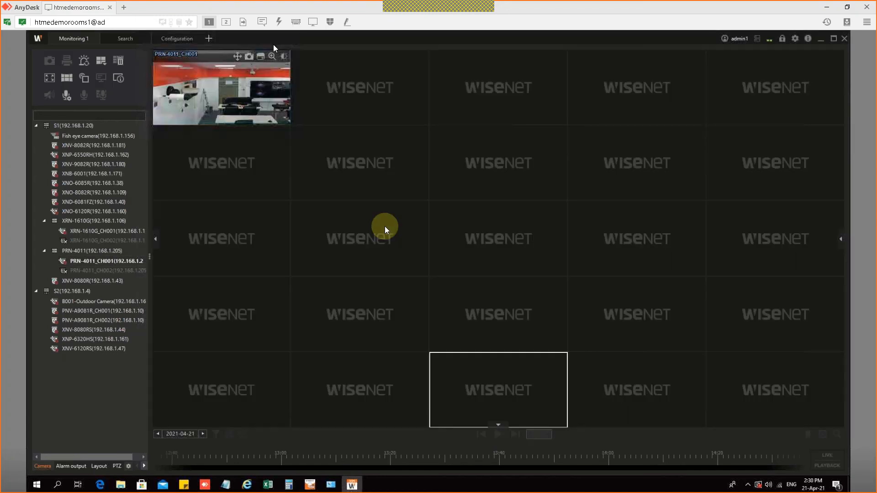
click(261, 93)
right_click(260, 94)
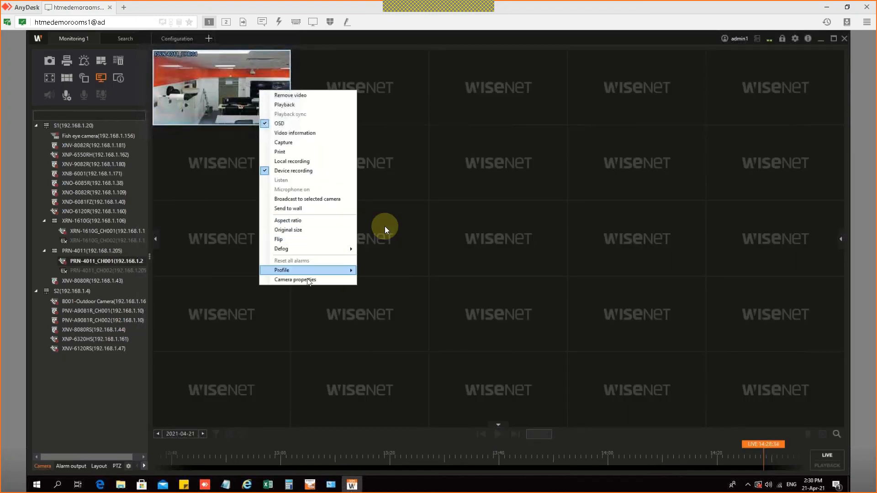
click(323, 274)
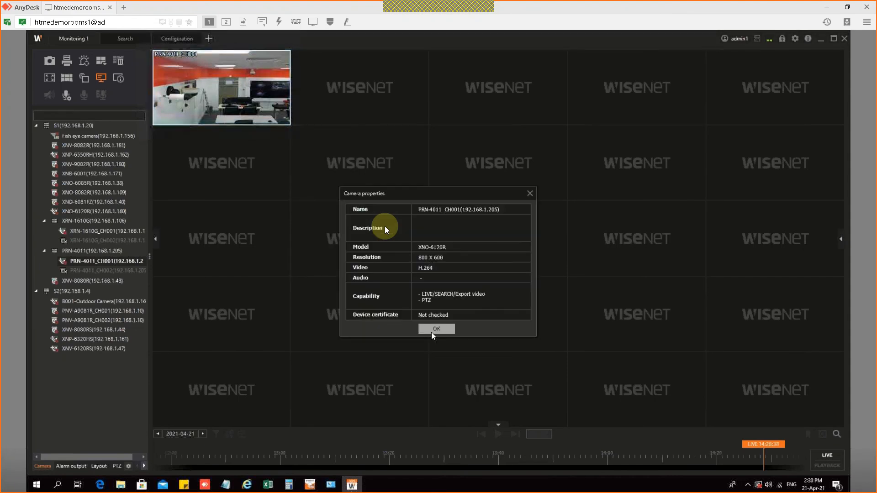
click(176, 38)
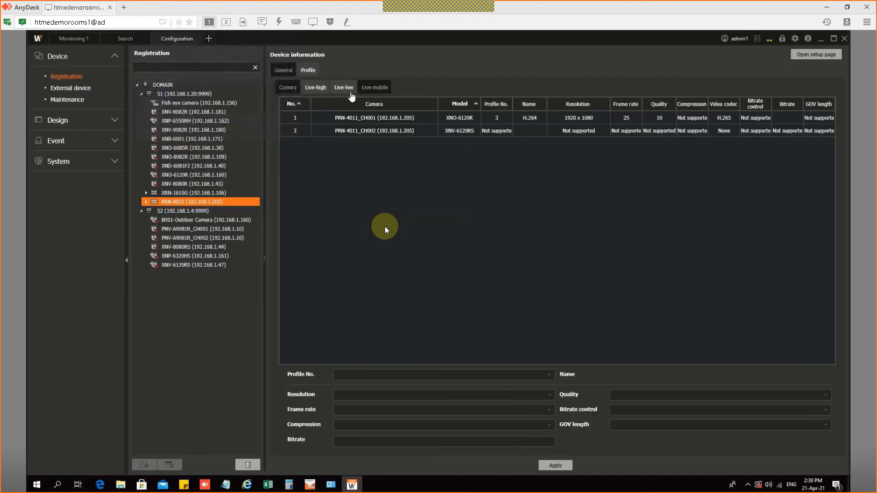
click(349, 91)
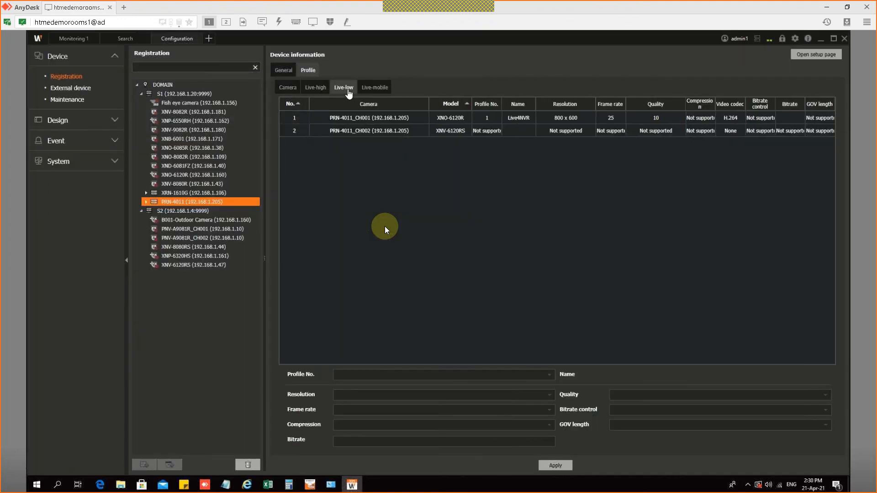
click(820, 38)
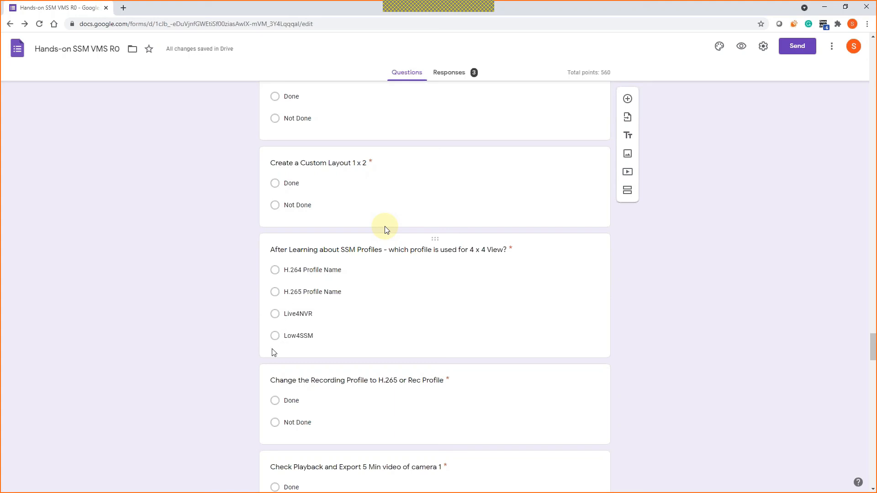
Step: Scroll the form to 'Change the Recording Profile to H.265' and return to the remote SSM session
scroll(269, 338, down, 3)
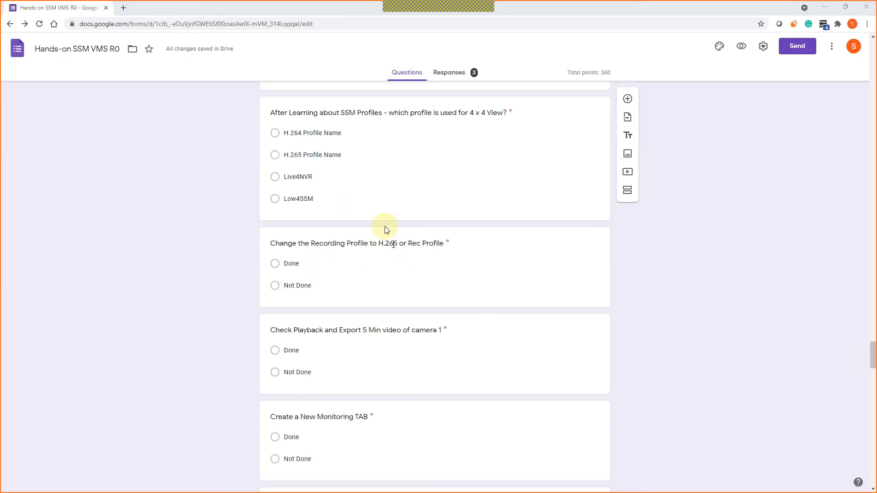
key(alt+Tab)
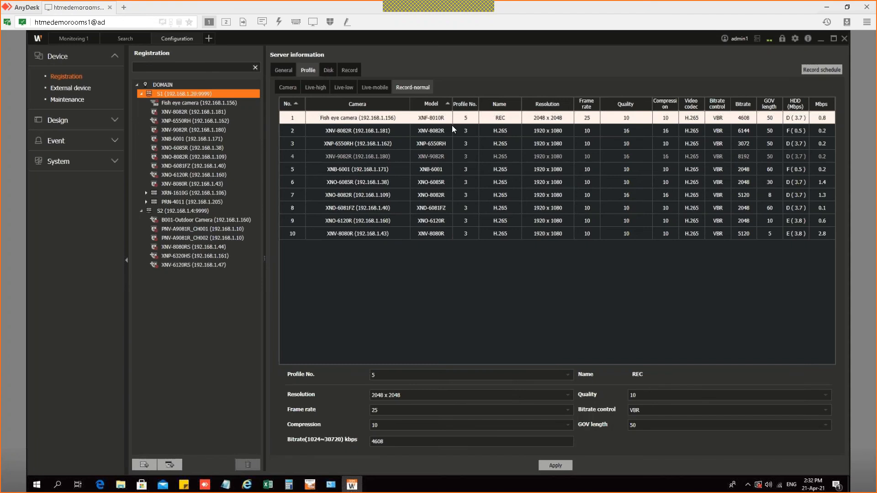
Step: Open PRN-4011's setup page at Record Setup > Camera and check channel 1's H.265 profile
click(207, 202)
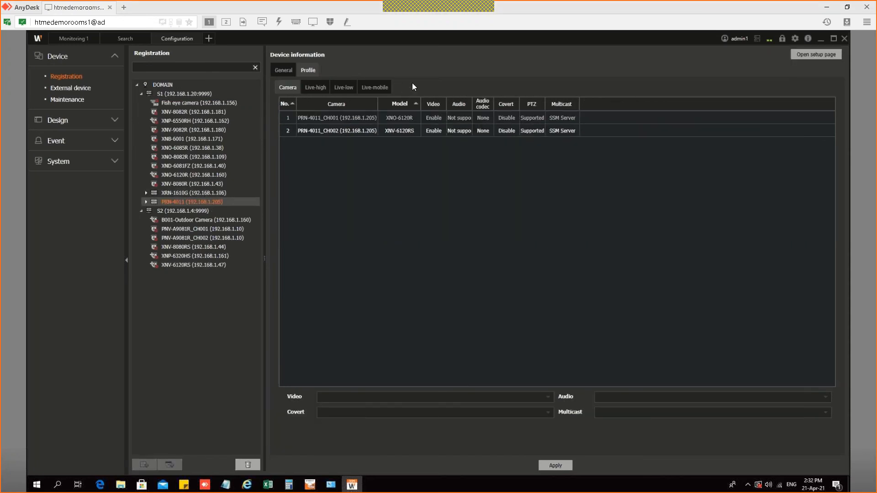
click(822, 56)
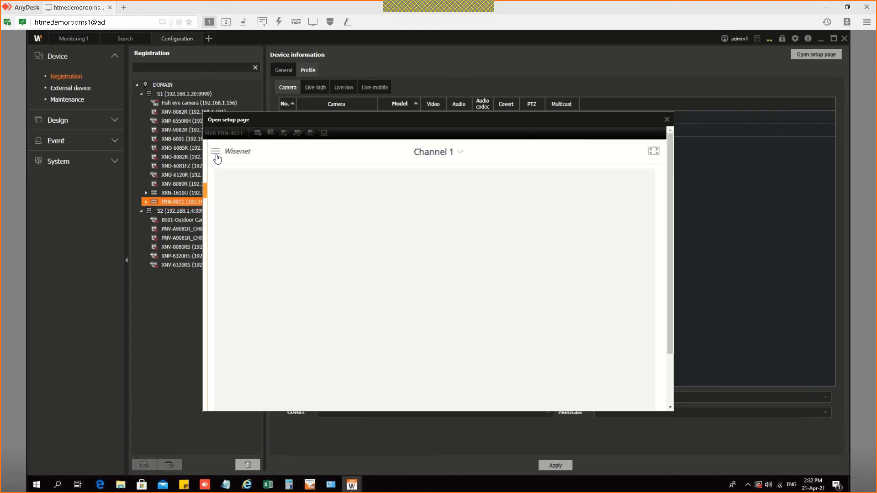
click(215, 152)
click(230, 192)
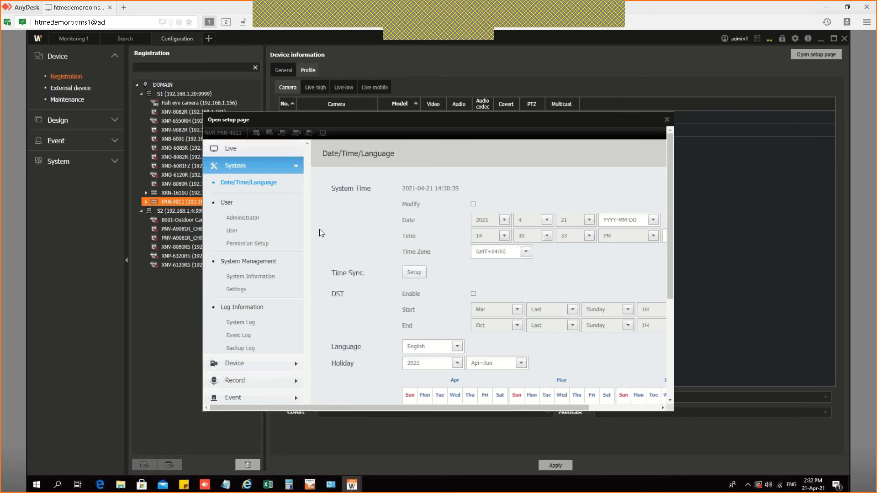
click(242, 385)
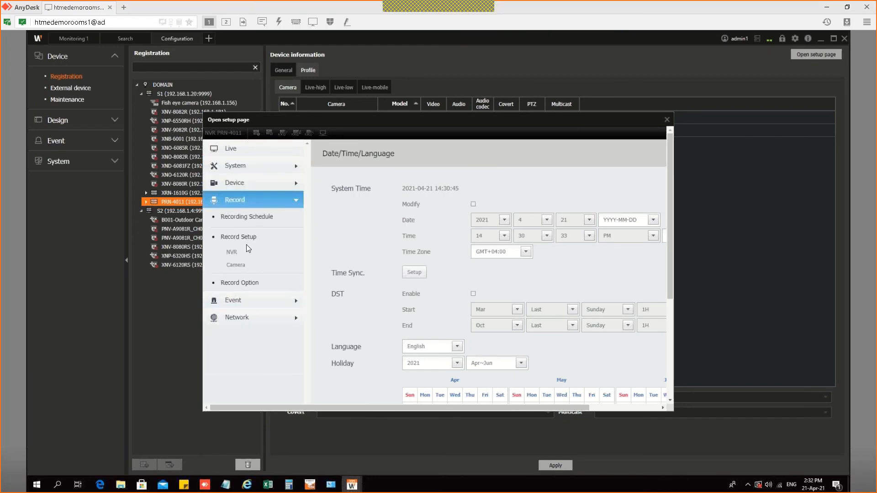
click(242, 266)
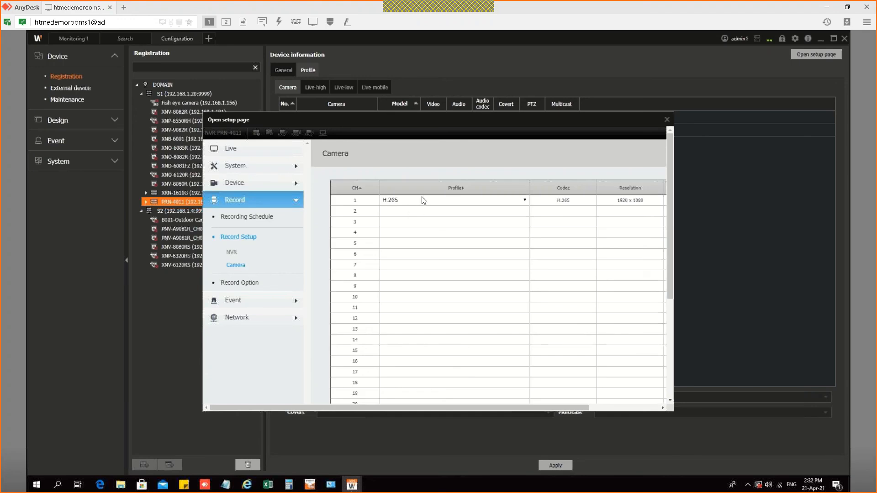
click(449, 201)
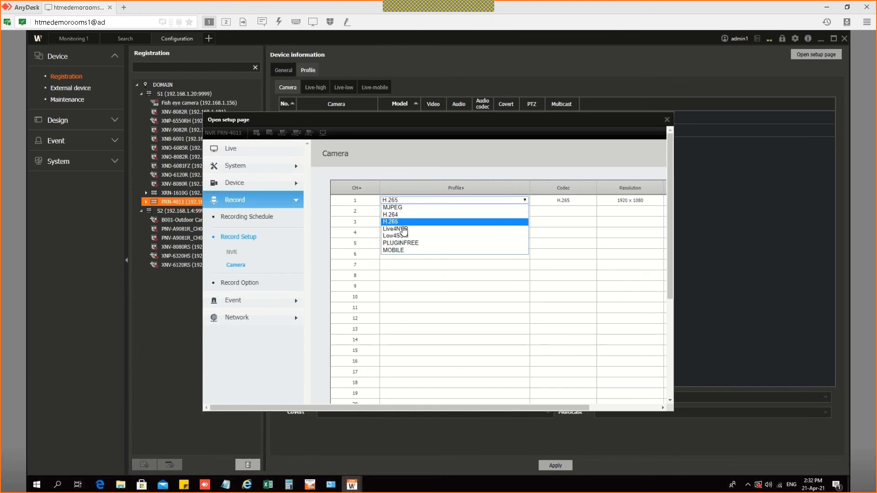
Step: Close the setup page and inspect PRN-4011's Live-high profiles, where channel 2 shows Not supported
click(638, 144)
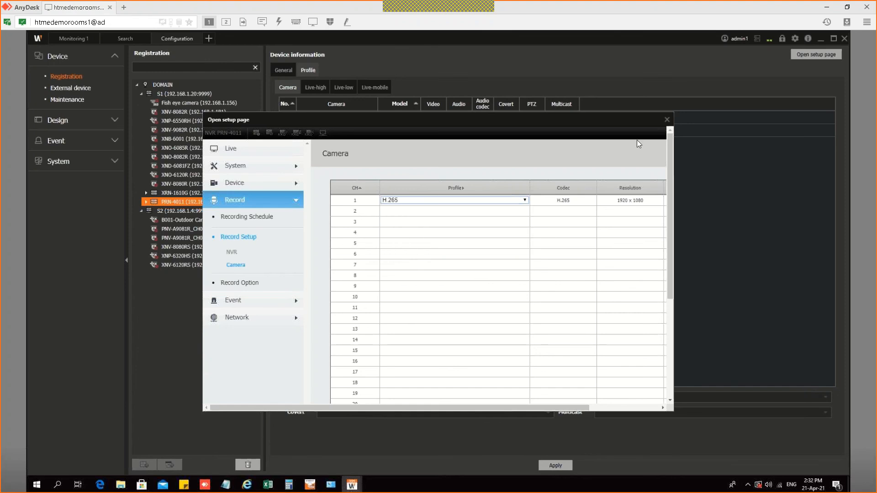
click(668, 120)
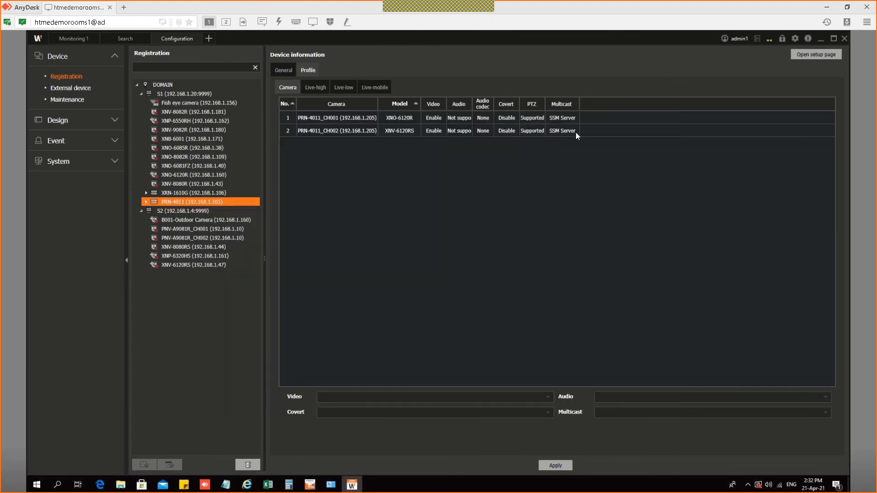
click(323, 87)
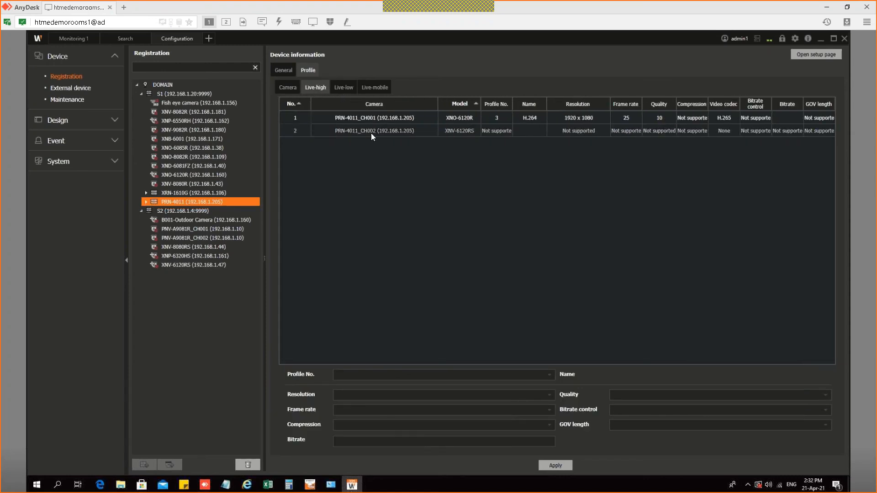
click(503, 130)
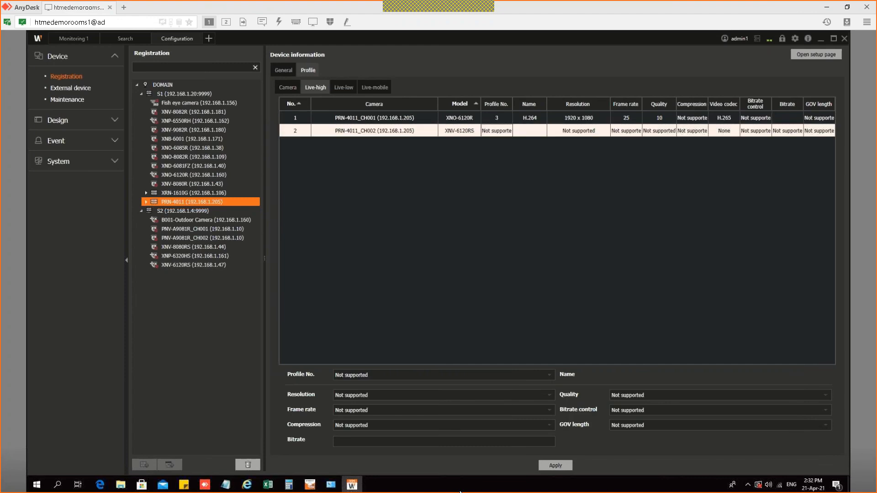
Step: Preview the open Internet Explorer windows to locate the Wisenet NVR page
click(247, 485)
click(361, 483)
click(349, 466)
click(247, 485)
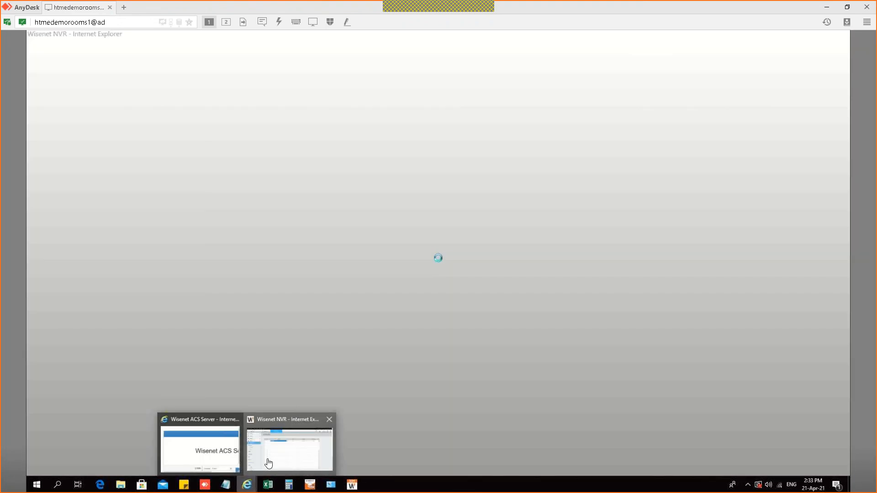
Step: In the NVR's Cam Registration list, delete channel 2's XNV-6120RS camera (Error 01) and save
click(269, 464)
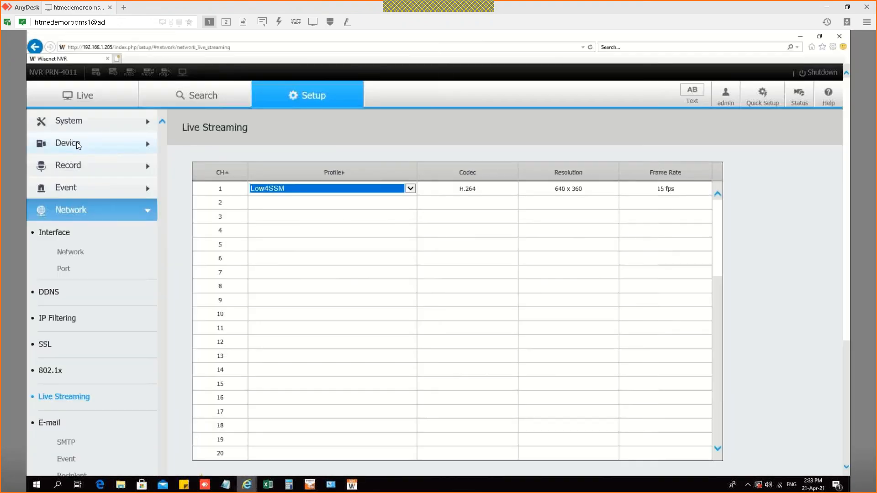
click(87, 143)
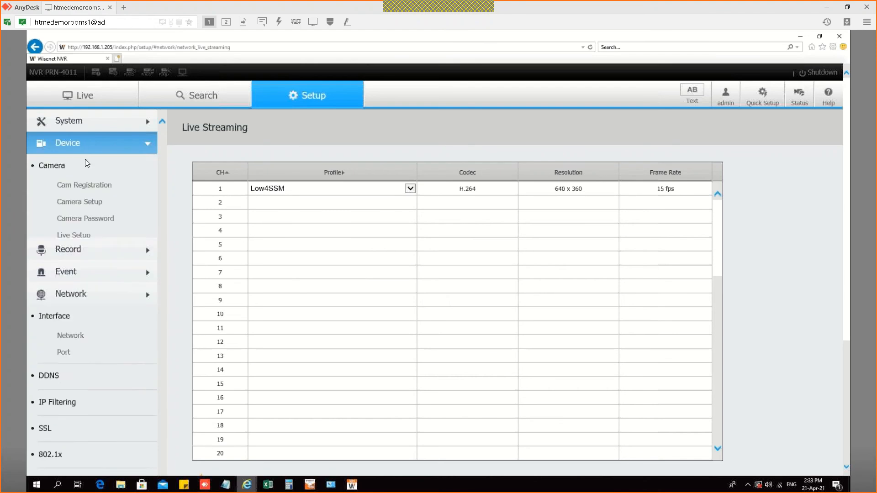
click(80, 185)
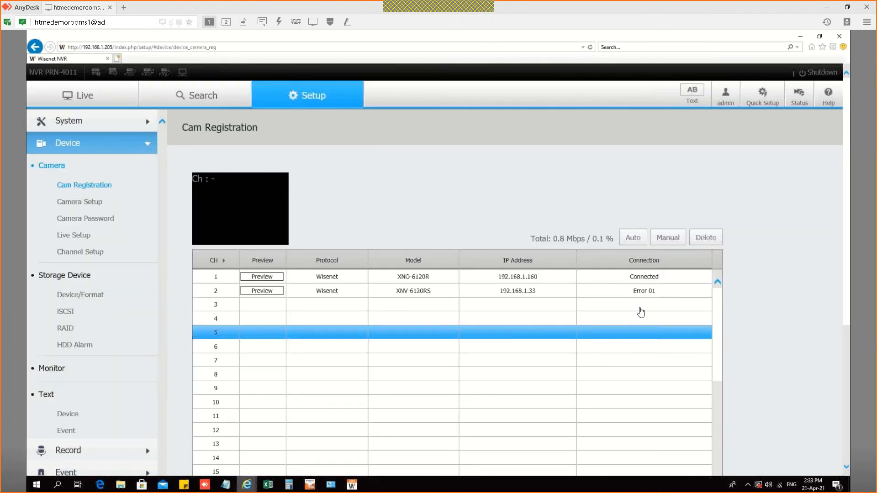
click(655, 290)
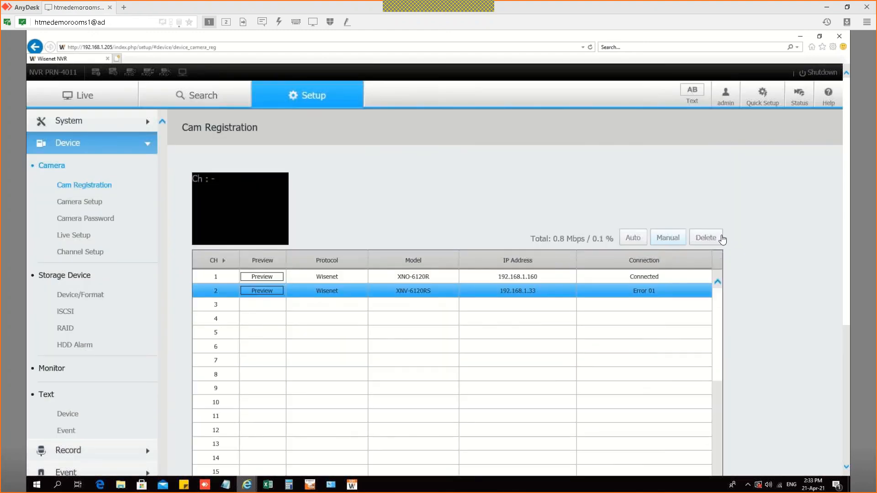
click(719, 238)
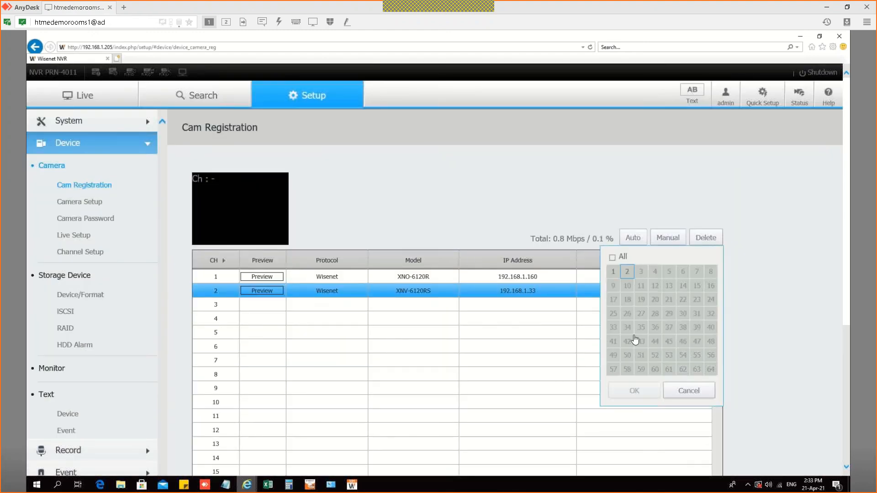
click(634, 388)
click(417, 310)
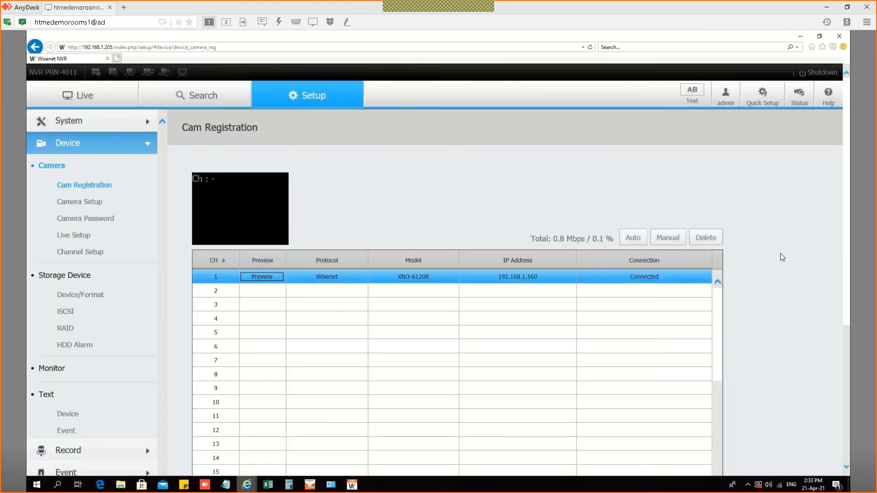
scroll(509, 457, down, 5)
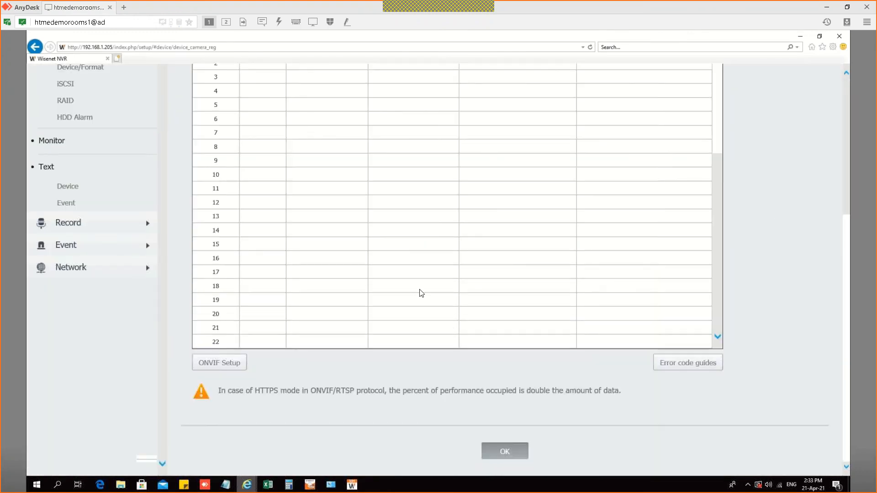
click(504, 451)
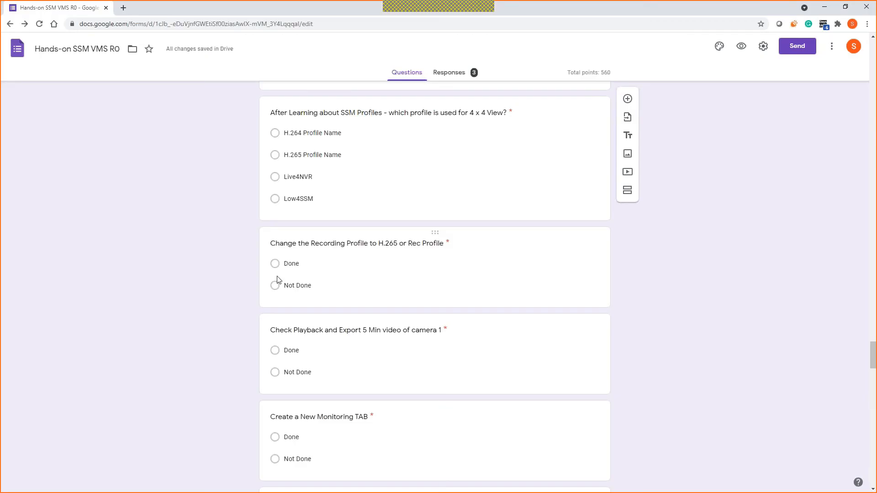
Step: Switch back to the remote session and minimize the NVR browser window
scroll(276, 279, down, 2)
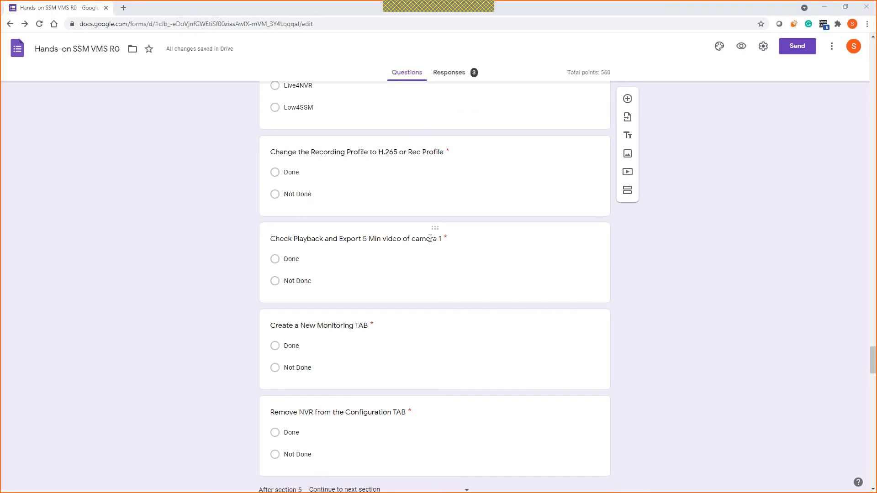
key(alt+Tab)
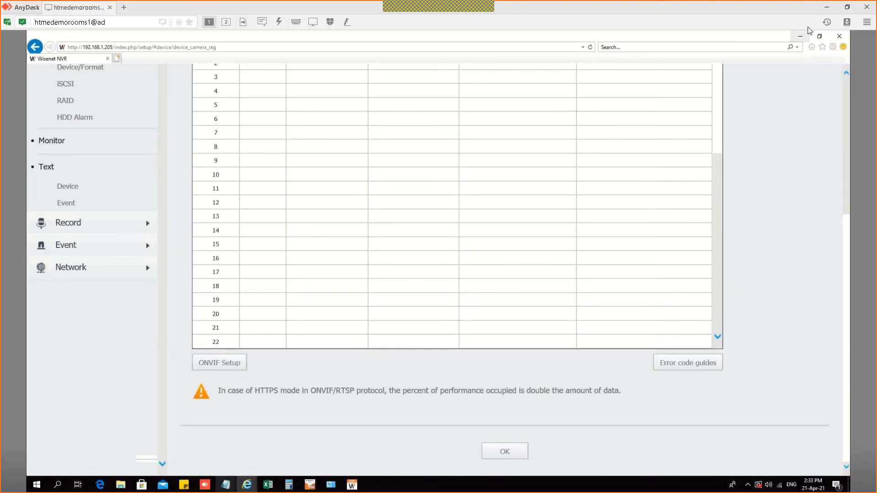
click(804, 37)
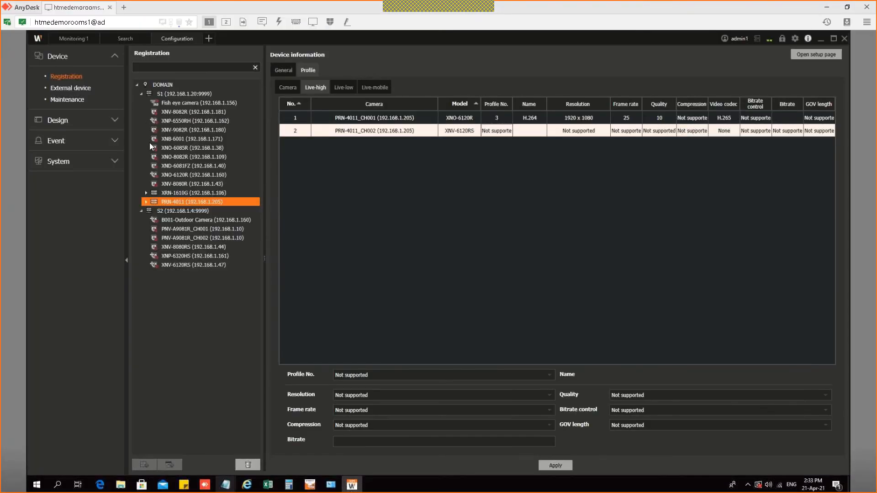
Step: Open recorded playback of the PRN-4011 channel 1 tile and bring up its Export video settings
click(73, 40)
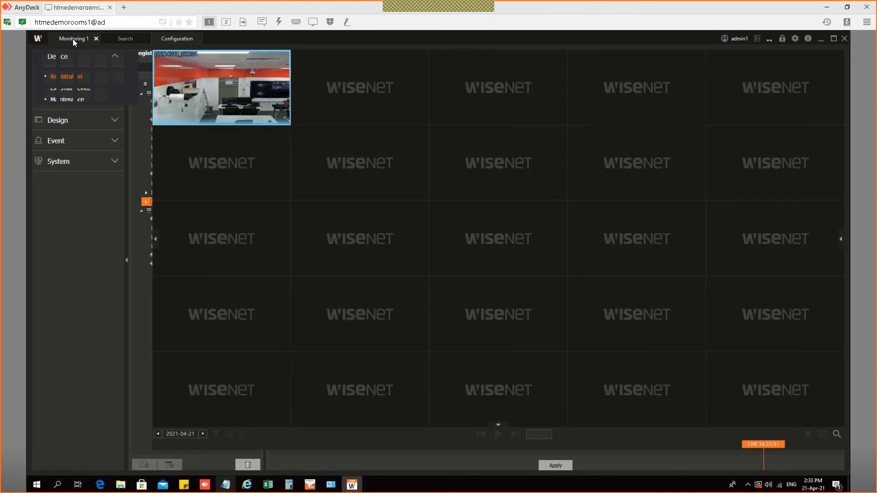
click(233, 93)
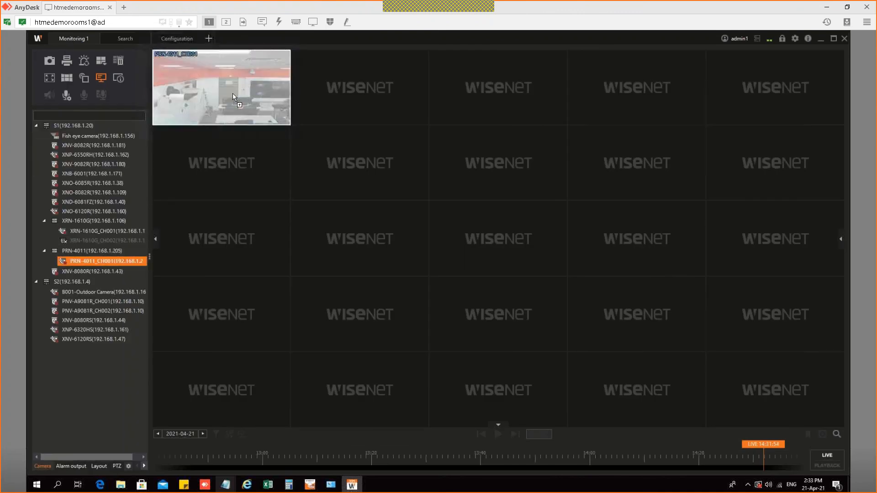
click(821, 464)
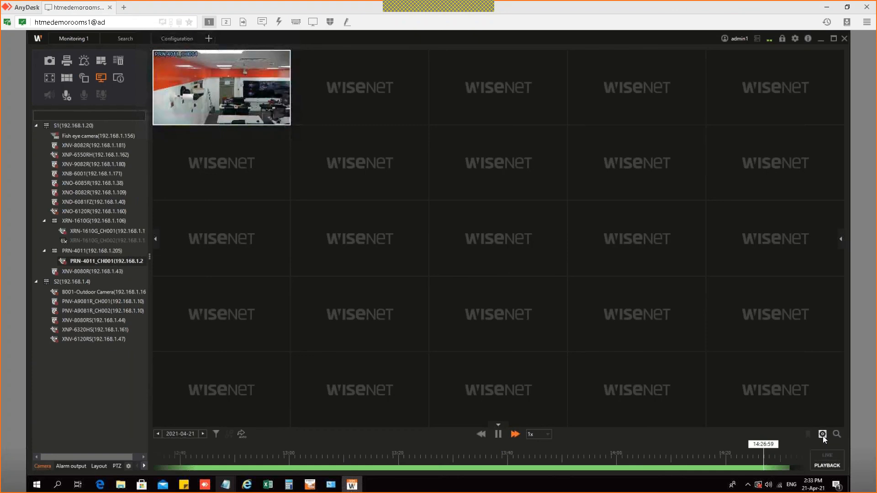
click(823, 435)
click(819, 445)
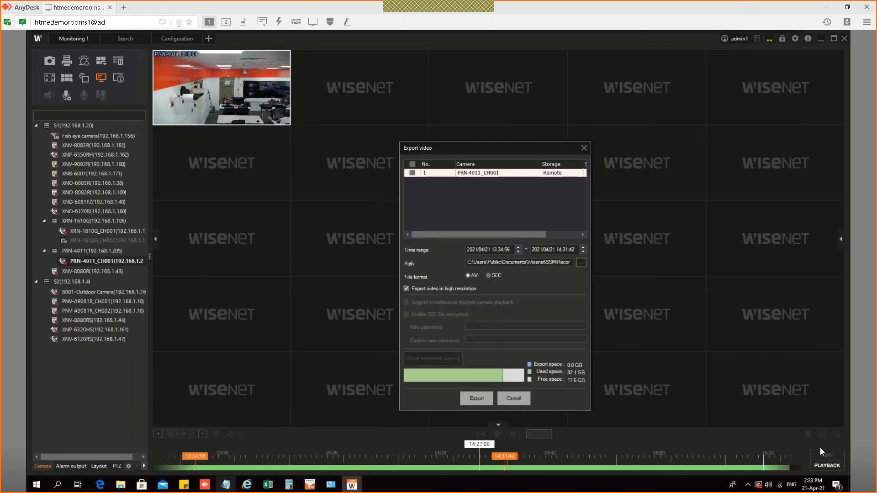
Step: Set the clip to 14:22:02–14:31:05, tick PRN-4011_CH001, and start the AVI export
drag(204, 457, 451, 462)
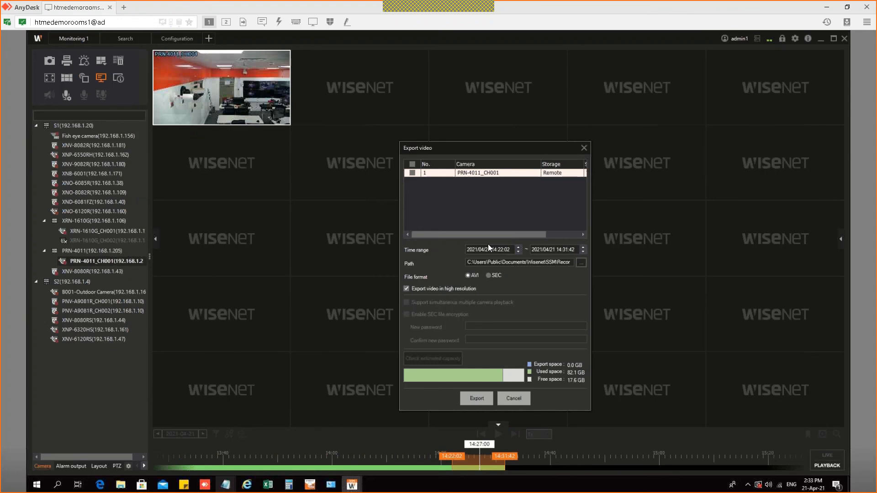
click(476, 398)
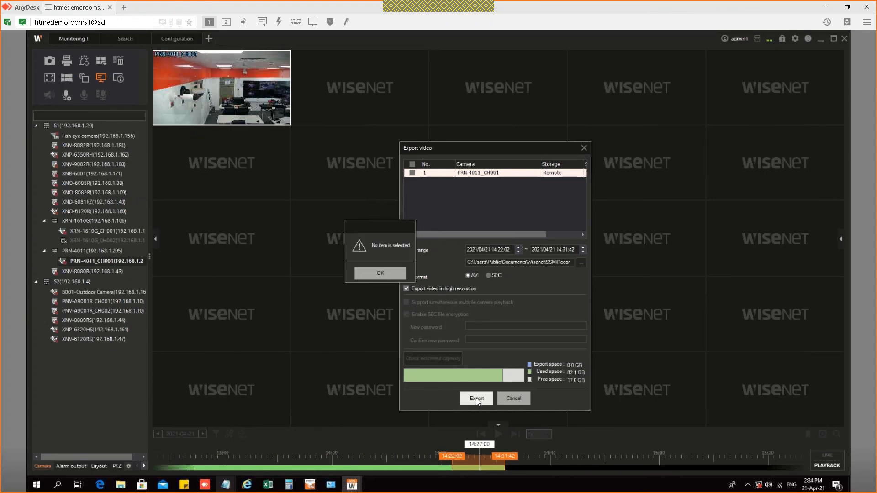
click(384, 275)
drag(504, 456, 503, 454)
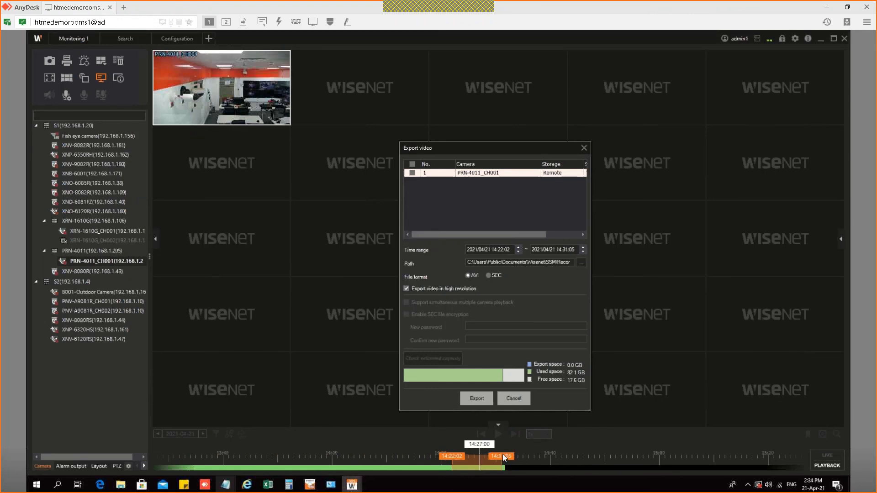
click(412, 173)
click(478, 400)
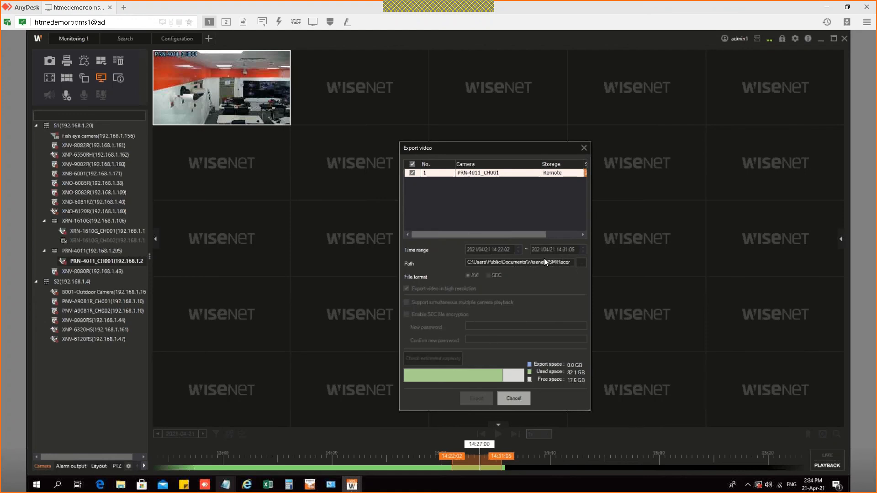
drag(527, 238, 585, 238)
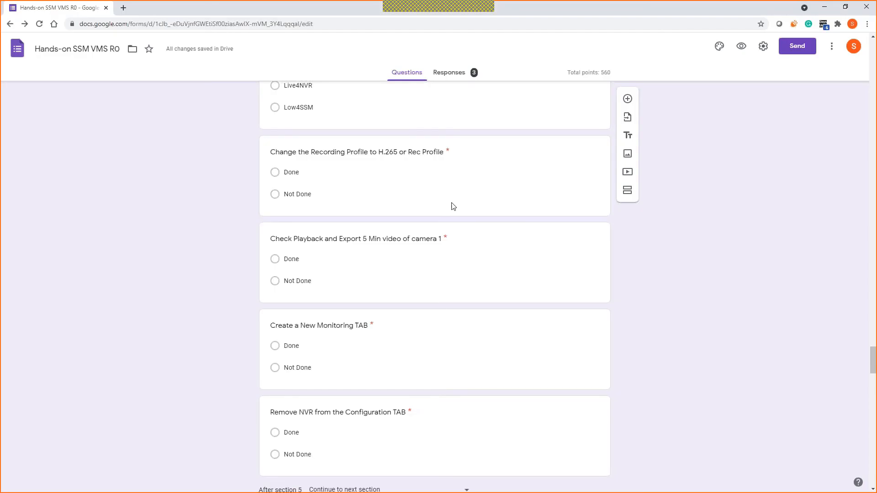
scroll(295, 296, down, 1)
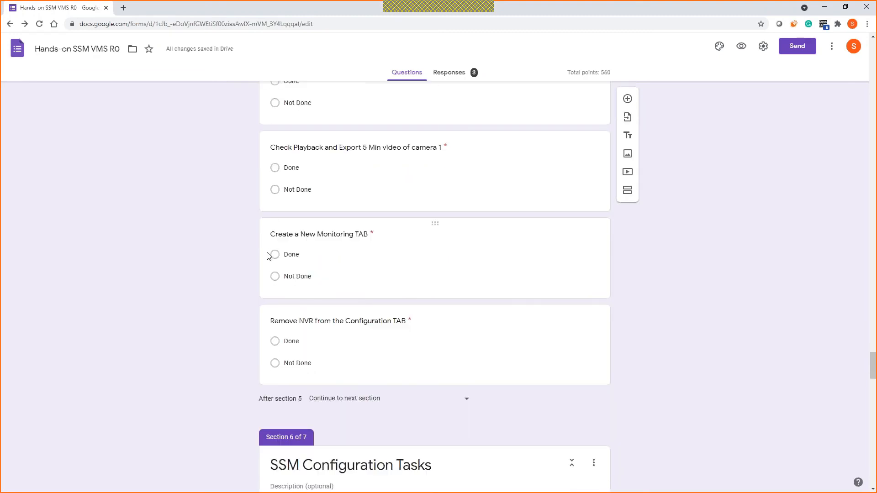
scroll(275, 258, down, 1)
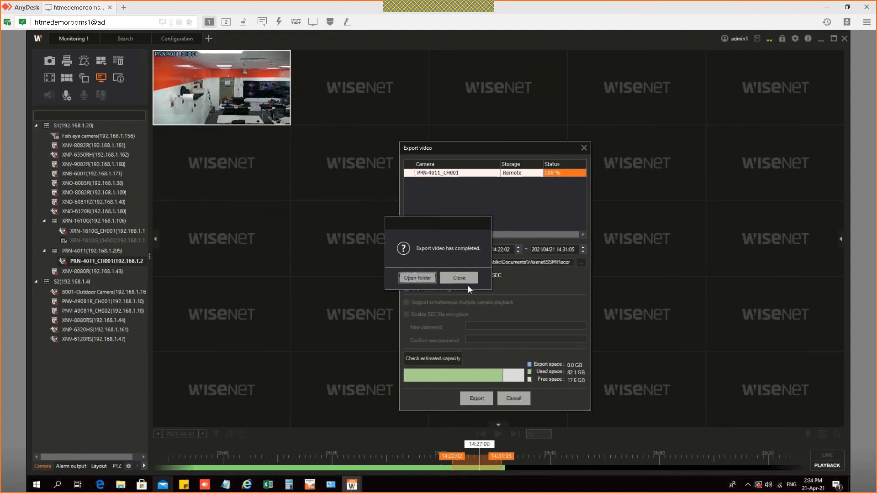
Step: Close the finished export, then delete the XRN-1610G NVR in Configuration, confirming Yes
click(461, 276)
click(512, 399)
click(181, 39)
click(175, 193)
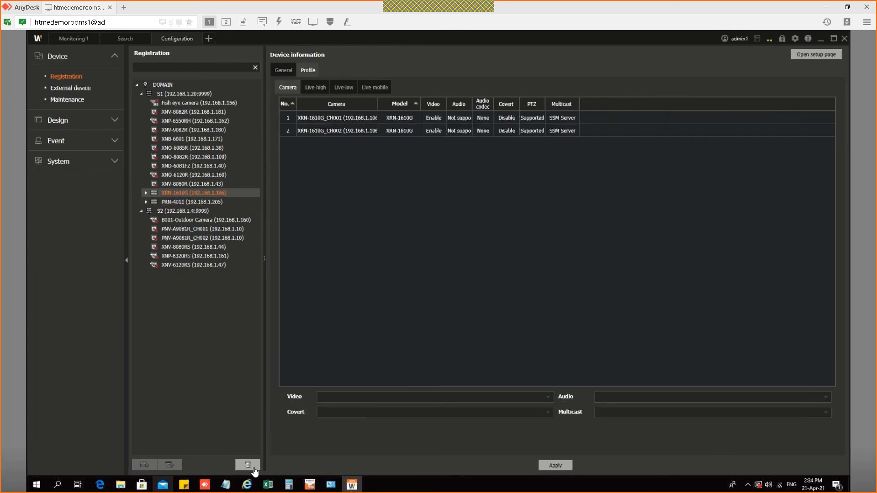
click(248, 464)
click(418, 288)
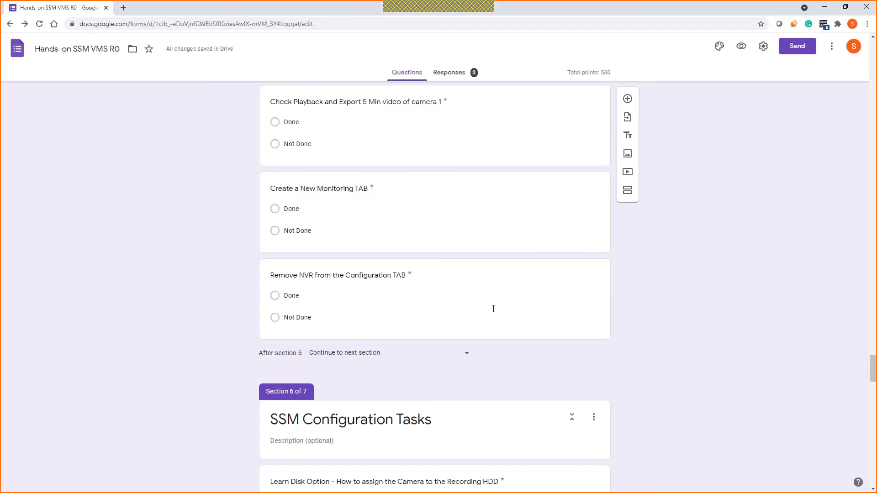
scroll(491, 307, down, 9)
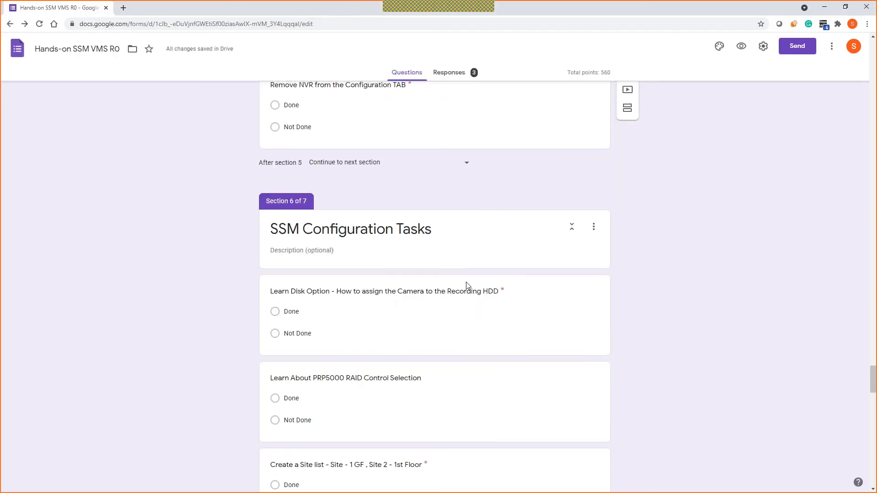
Step: Scroll the form back up and return to the remote SSM session with Alt+Tab
scroll(410, 245, up, 1)
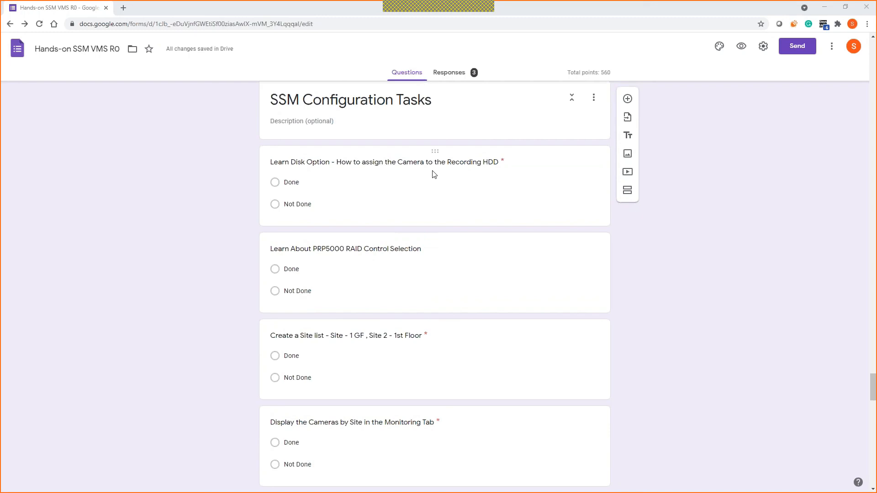
key(alt+Tab)
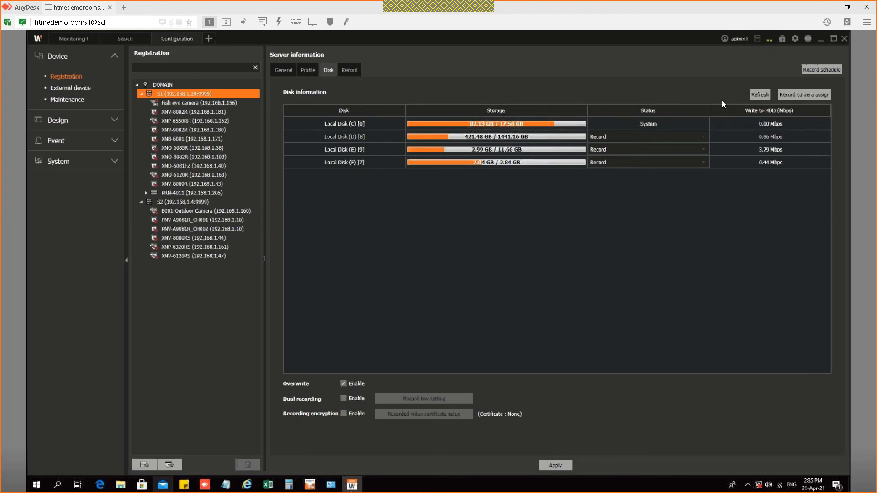
click(814, 97)
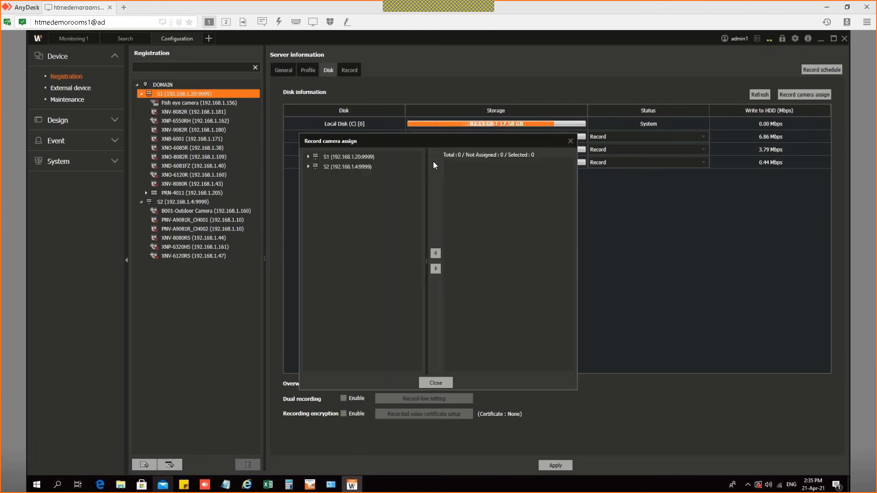
click(309, 157)
click(313, 167)
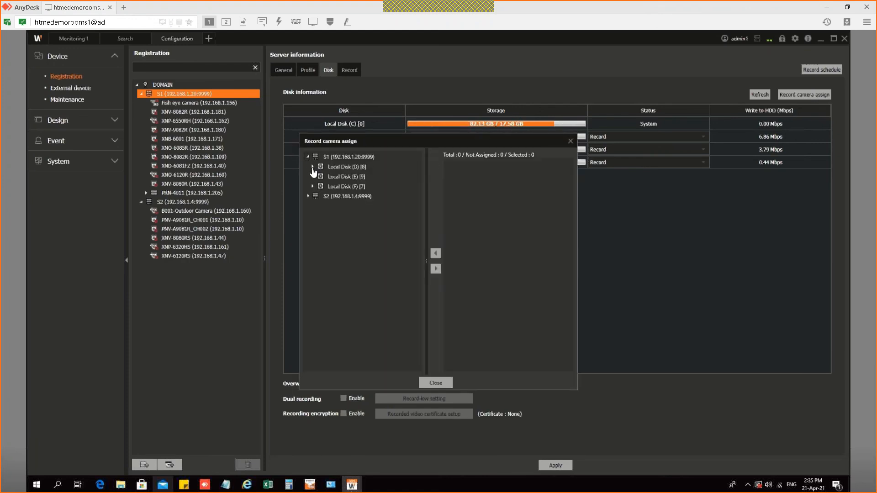
click(363, 168)
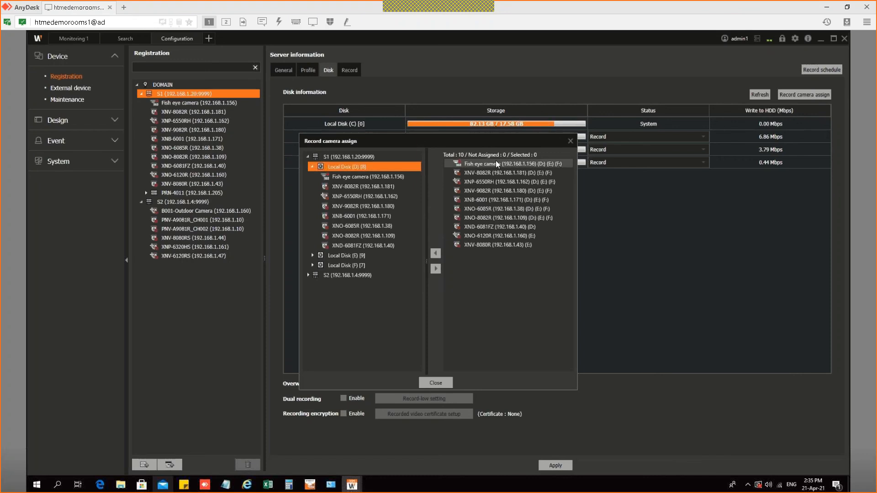
click(312, 256)
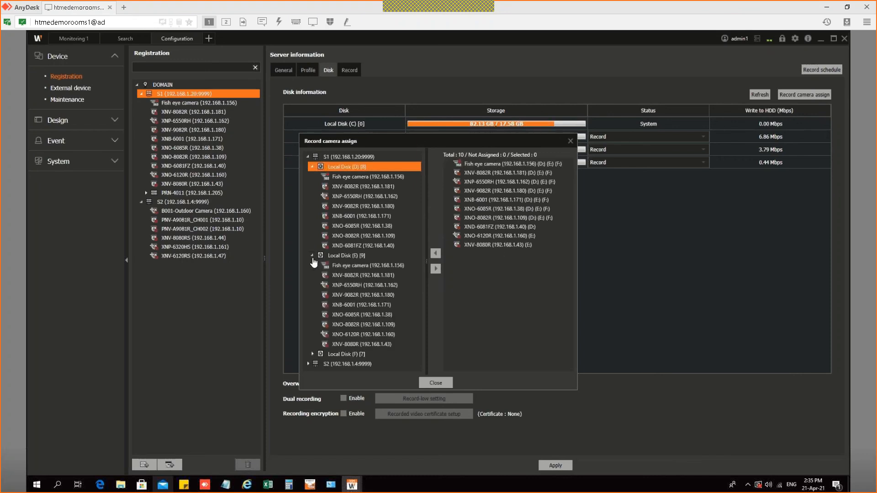
click(313, 355)
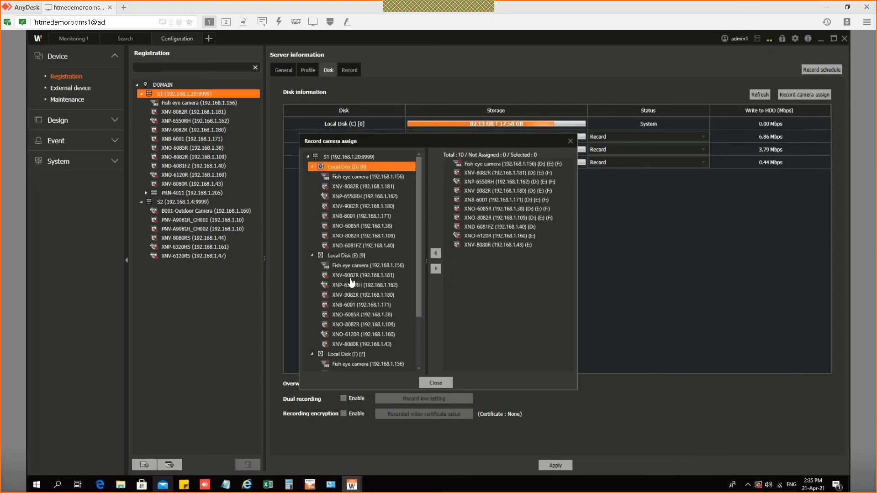
scroll(388, 182, down, 2)
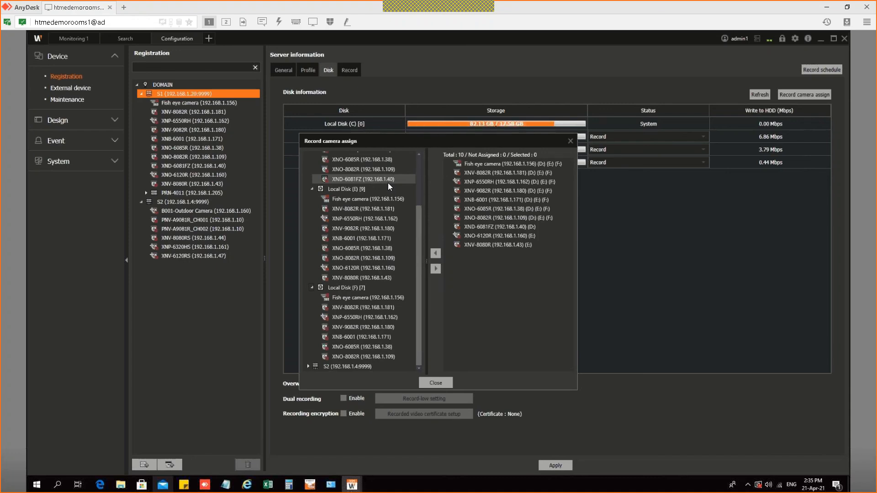
click(431, 384)
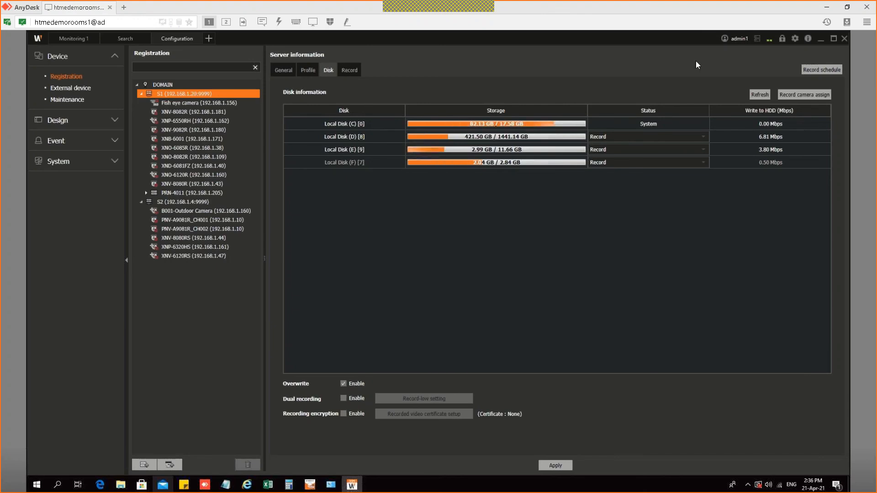
click(812, 97)
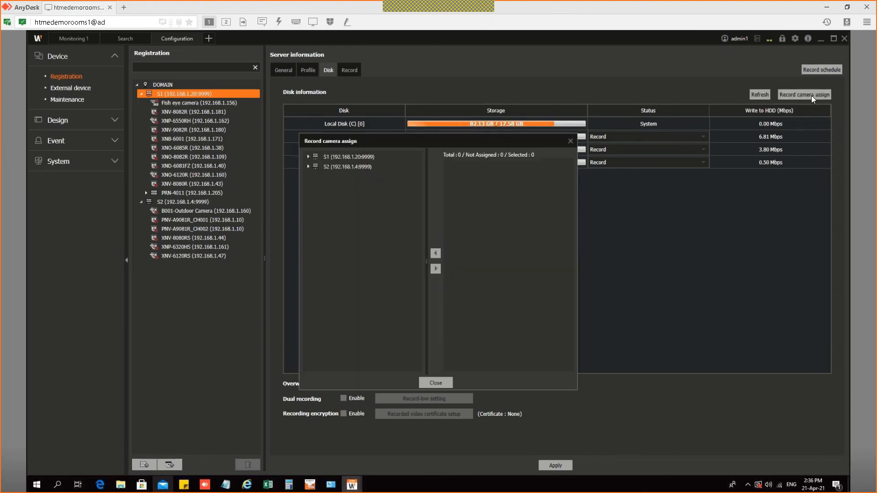
click(309, 167)
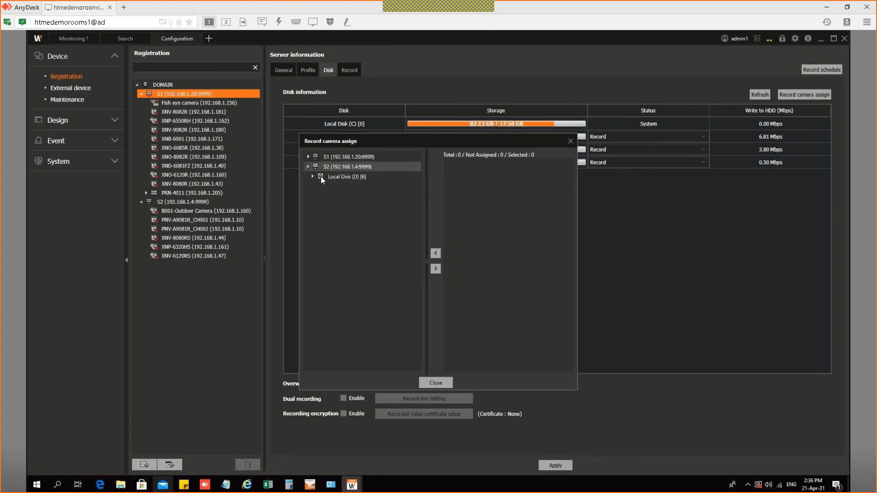
click(312, 177)
click(350, 187)
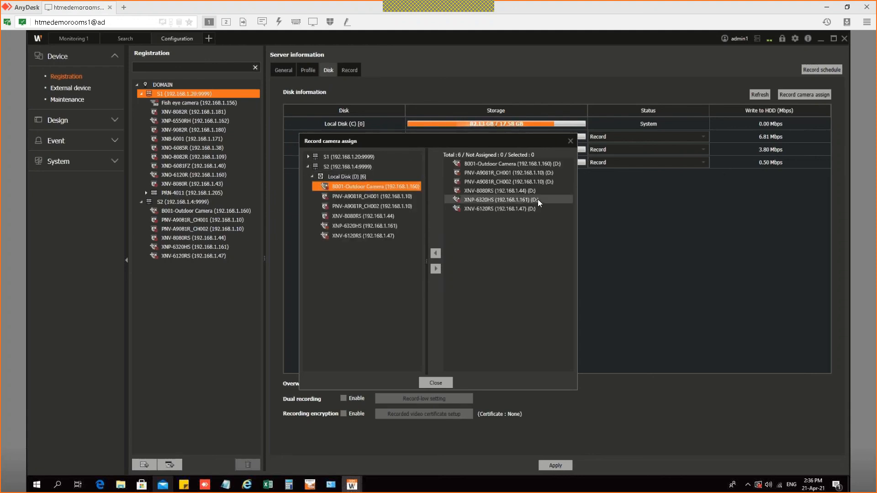
click(309, 167)
click(309, 157)
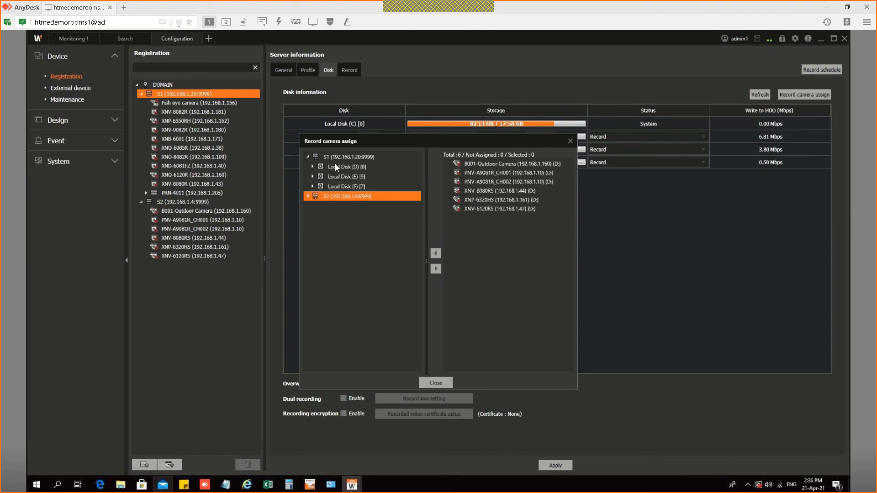
click(339, 167)
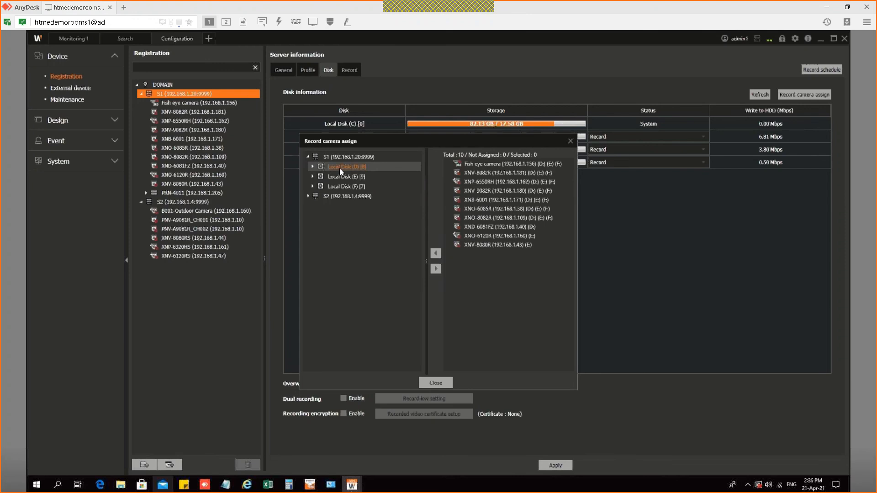
click(345, 179)
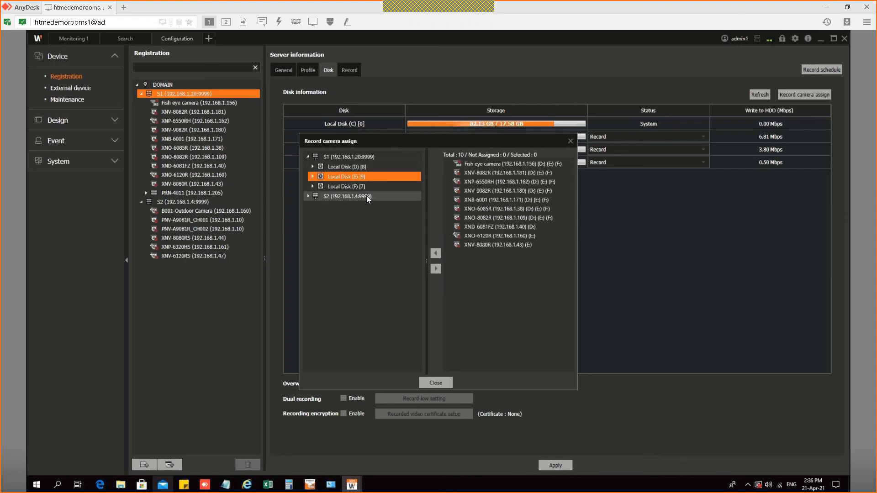
click(436, 382)
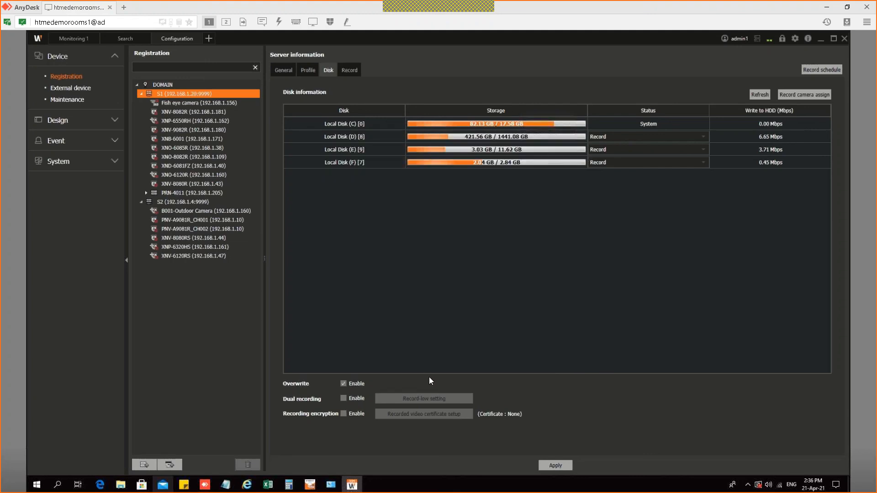
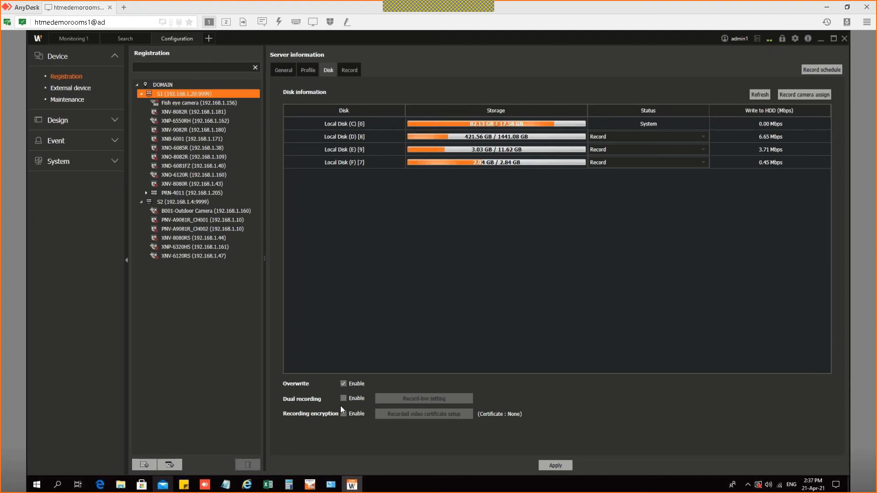
Step: Switch S1's Server information to the Record tab to list each camera's recording settings
click(355, 70)
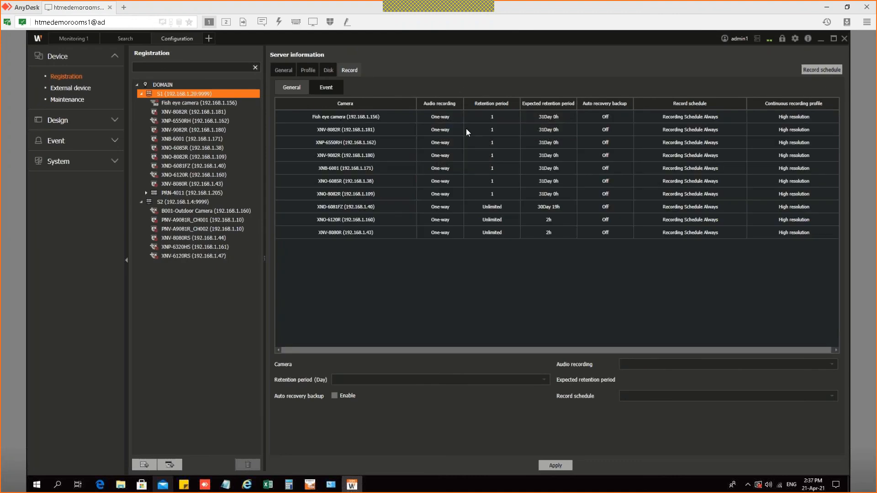
Step: Check the cameras' retention periods, leaving them at 1, then show PRN-4011's device information
click(455, 122)
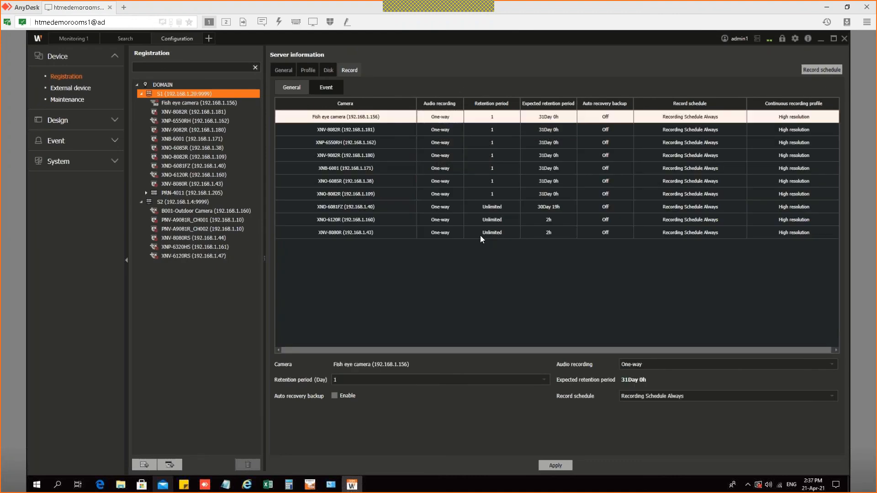
shift+click(481, 235)
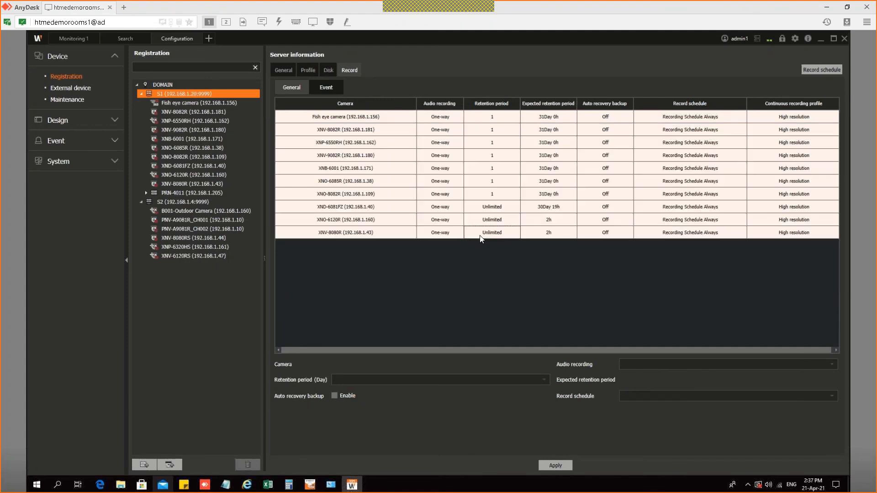
click(365, 183)
click(361, 381)
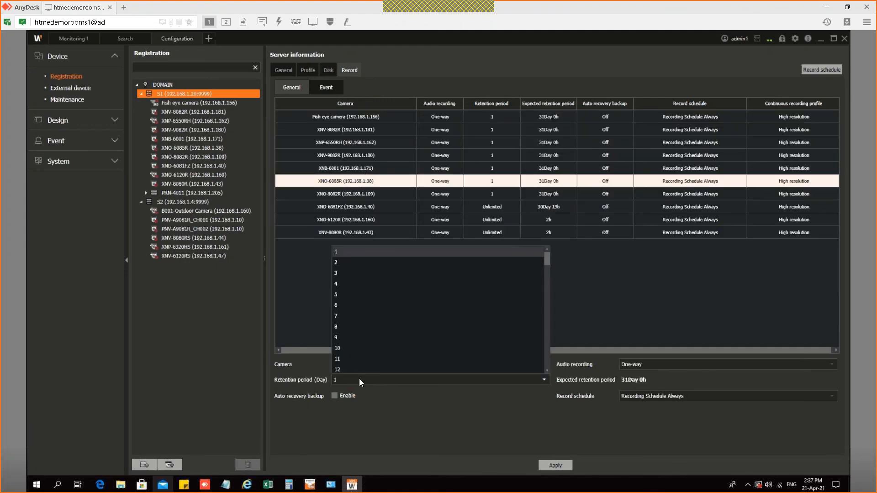
scroll(363, 359, down, 1)
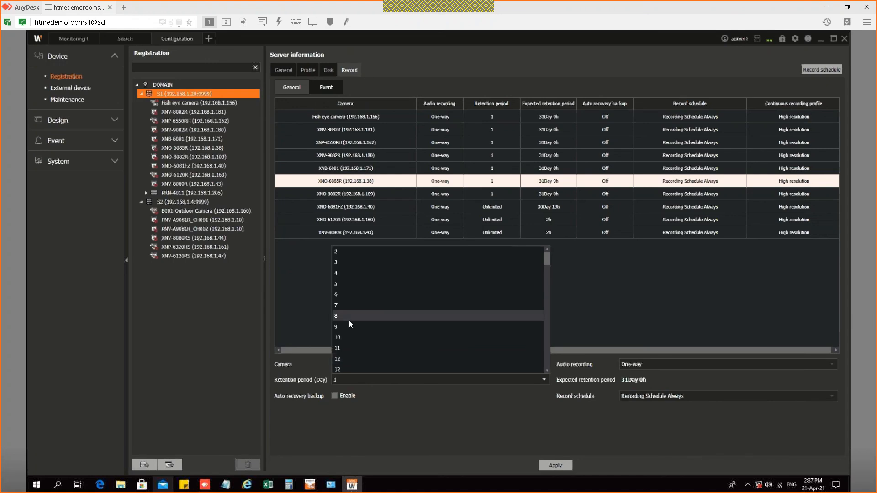
click(288, 284)
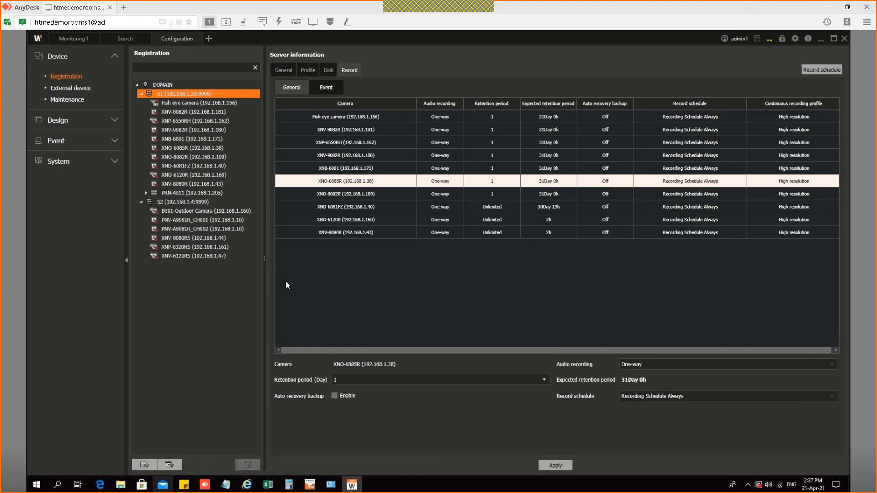
click(185, 193)
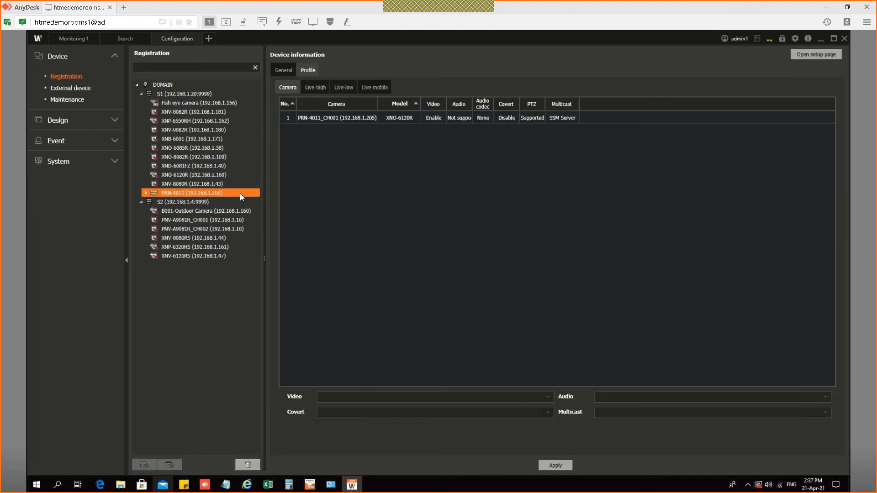
click(810, 54)
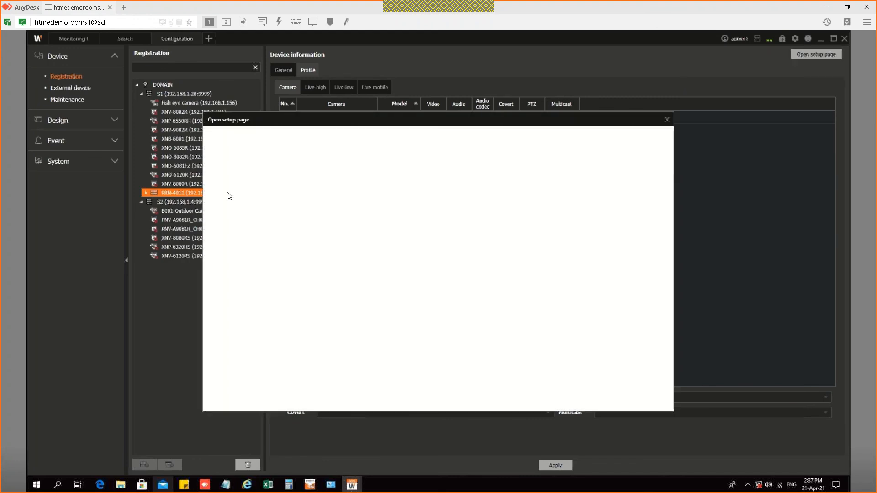
click(216, 154)
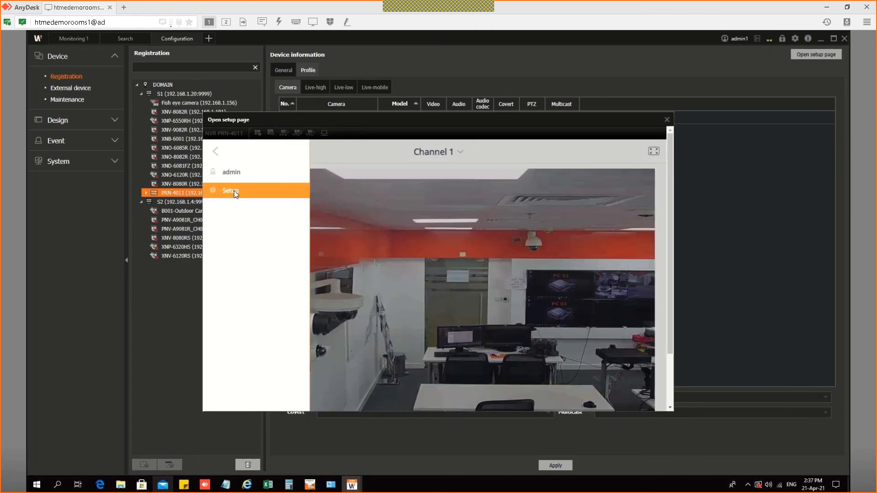
click(234, 191)
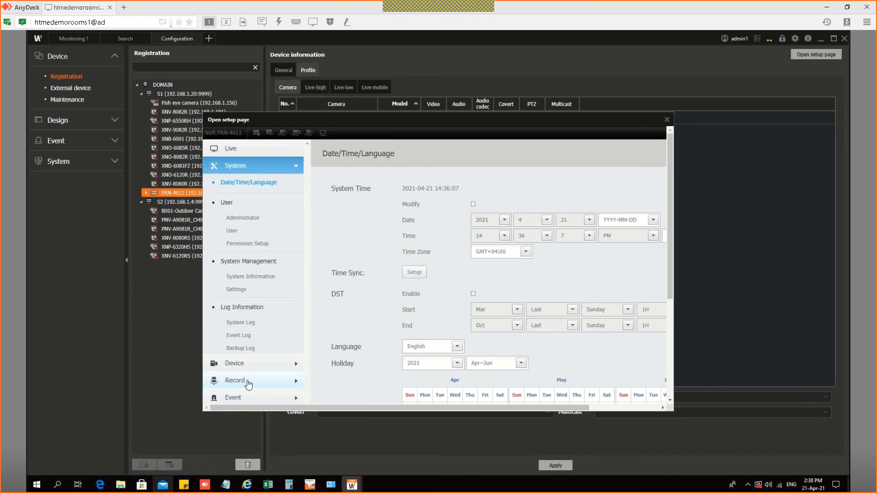
click(249, 383)
click(254, 284)
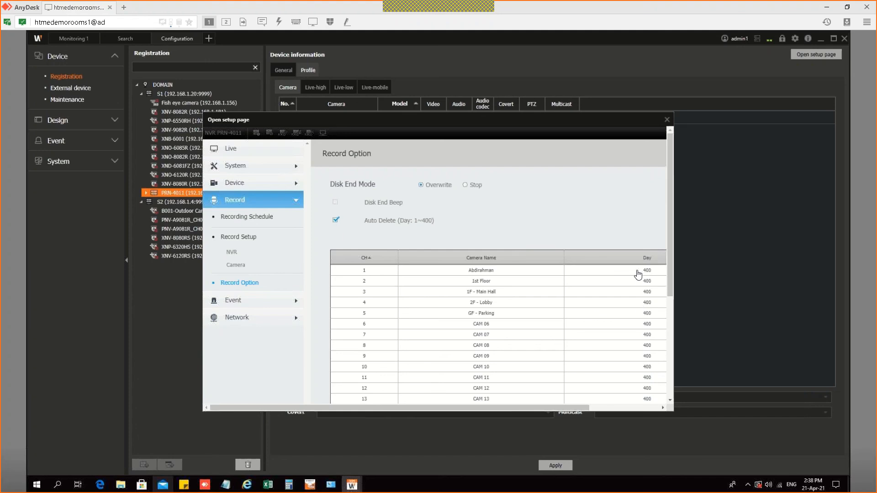
click(647, 271)
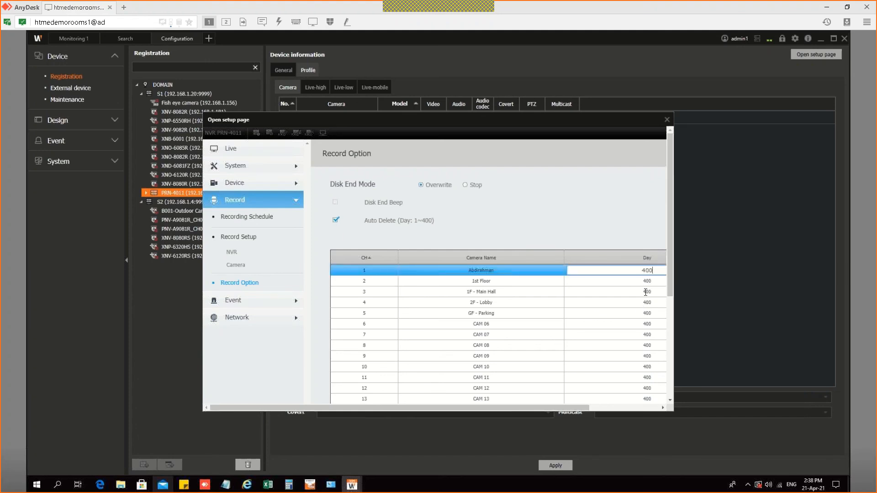
click(667, 120)
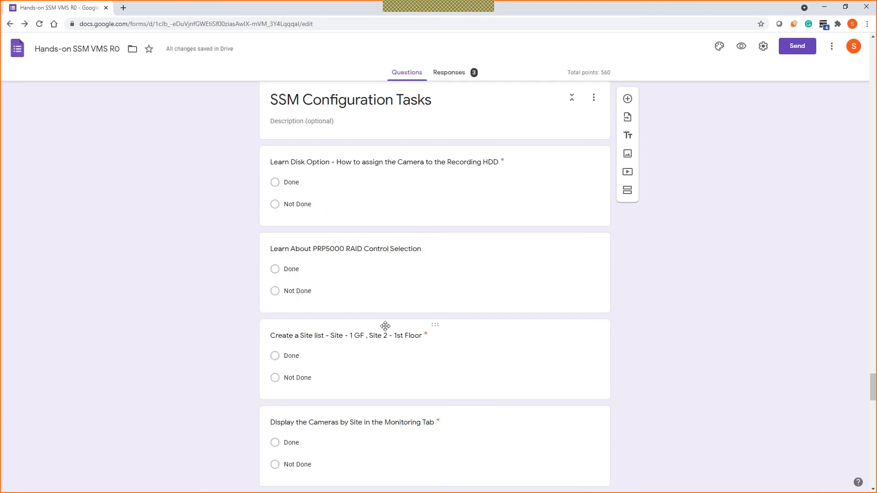
Step: Read the site-list task in the form, then return to the console and expand Design
scroll(309, 218, down, 1)
scroll(255, 259, up, 1)
scroll(276, 237, down, 1)
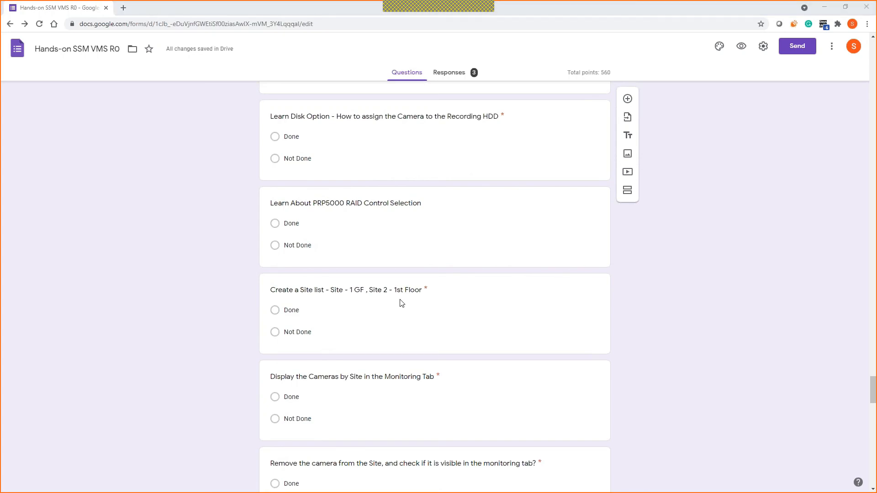
key(alt+Tab)
click(75, 121)
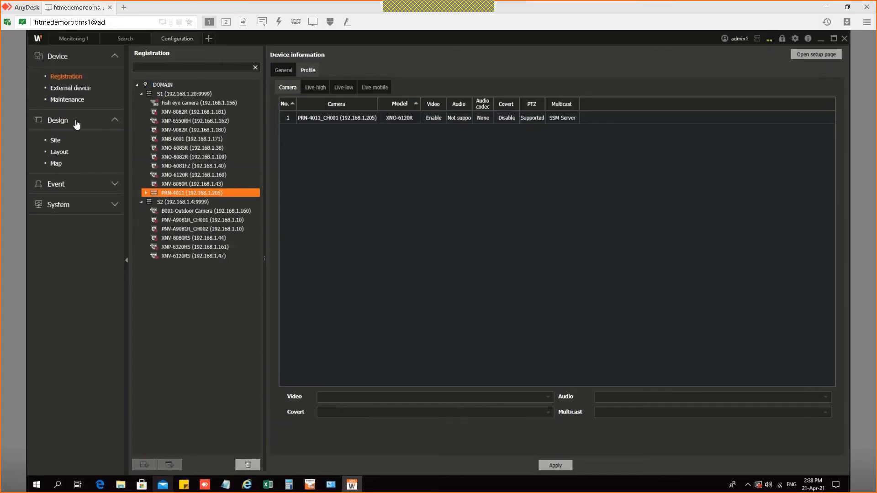
Step: Add a new site, Site5, under Demo Room, keeping its default name
click(56, 142)
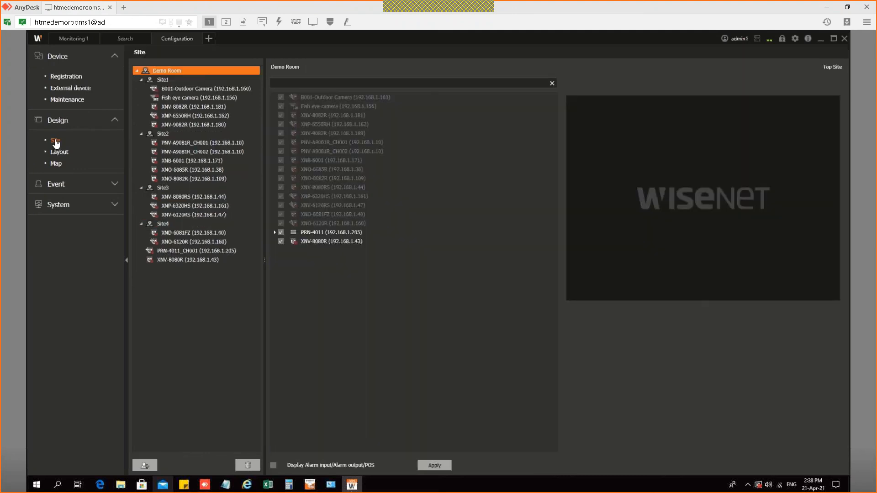
click(145, 466)
click(167, 272)
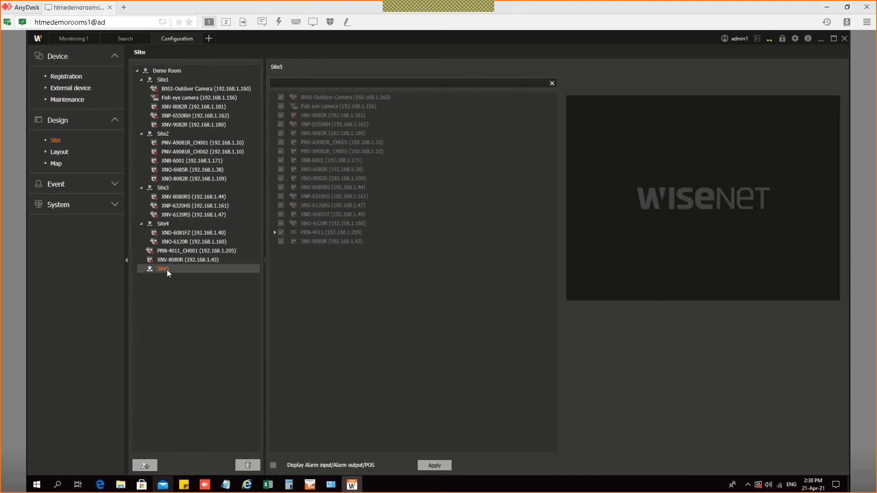
right_click(169, 270)
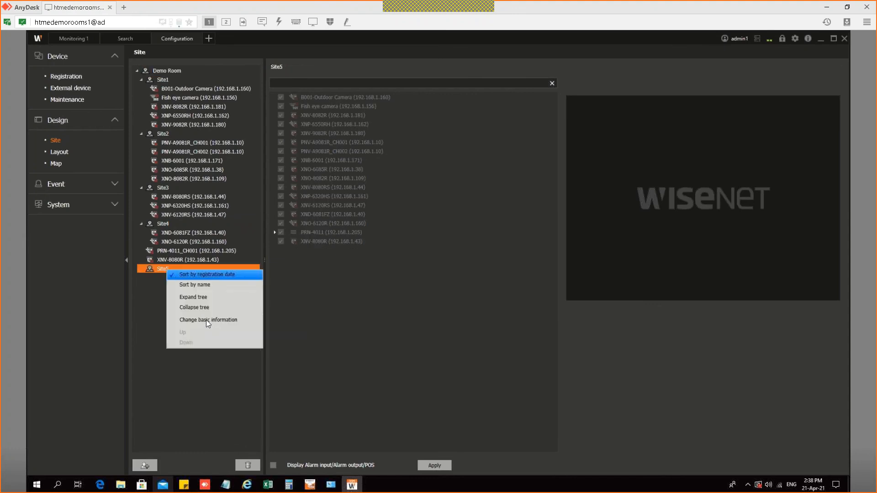
click(204, 321)
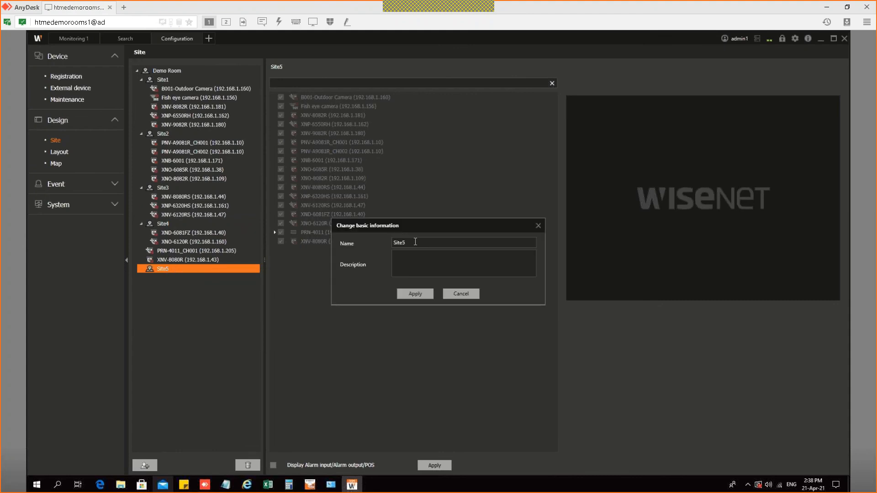
click(461, 295)
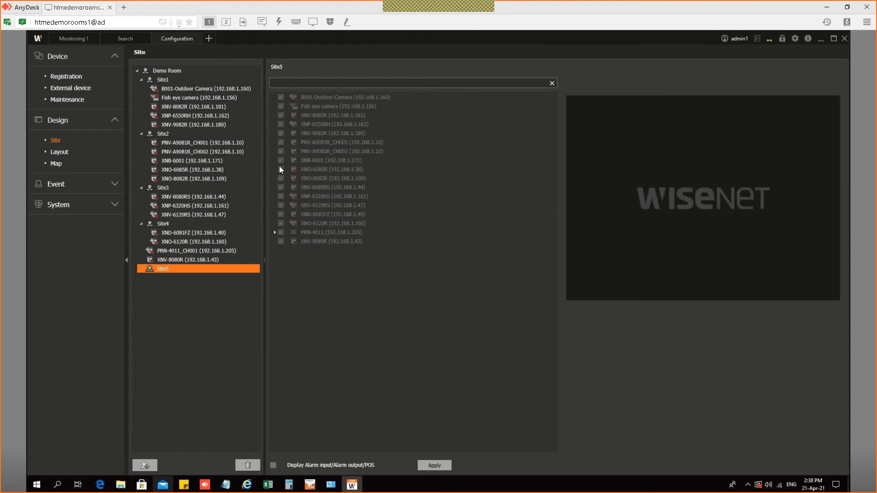
Step: Move PRN-4011_CH001 and XNV-8080R from Demo Room into Site5 and apply
click(177, 70)
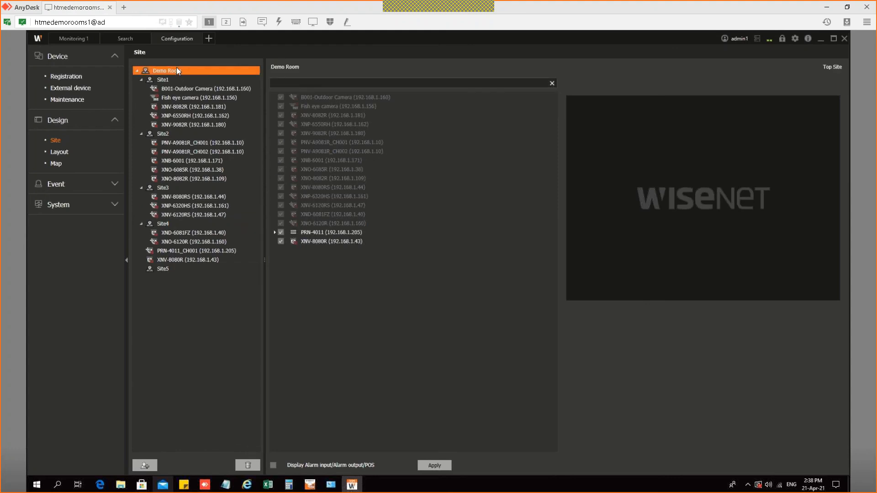
click(283, 231)
click(281, 238)
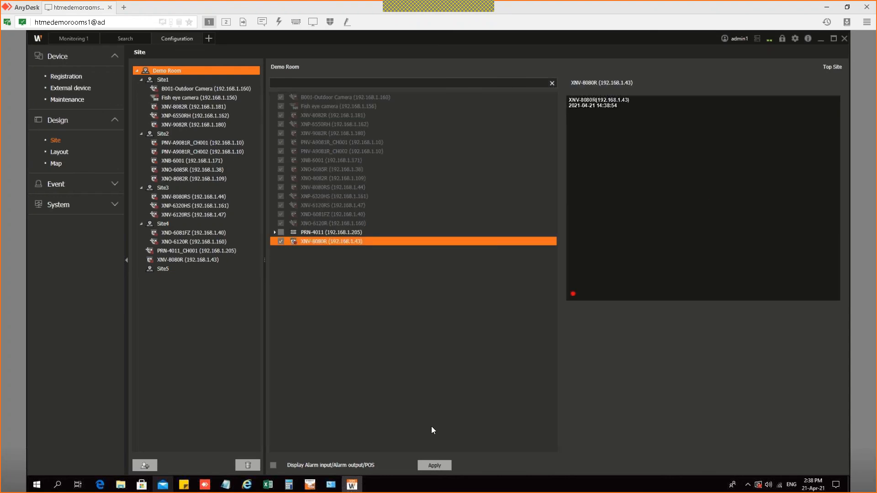
click(293, 282)
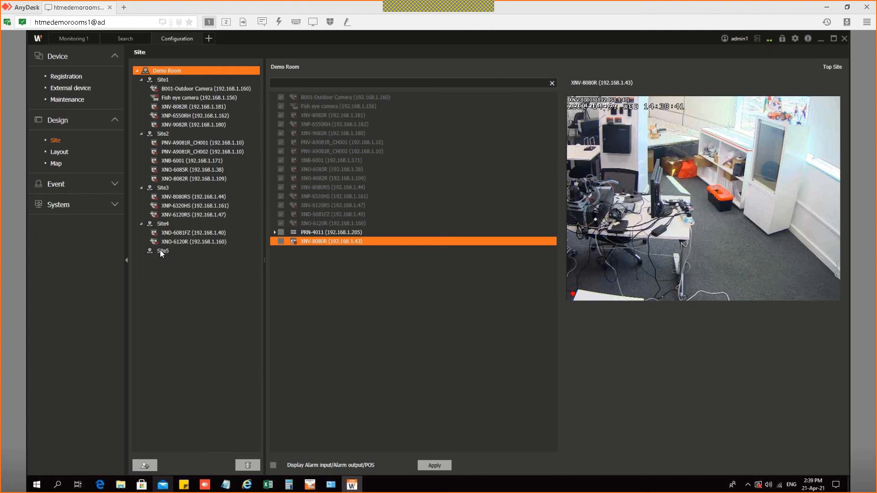
click(163, 253)
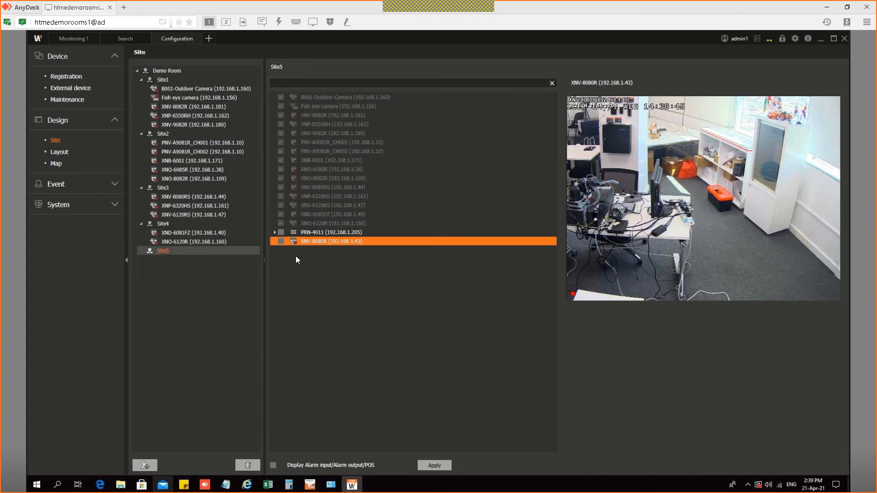
click(434, 466)
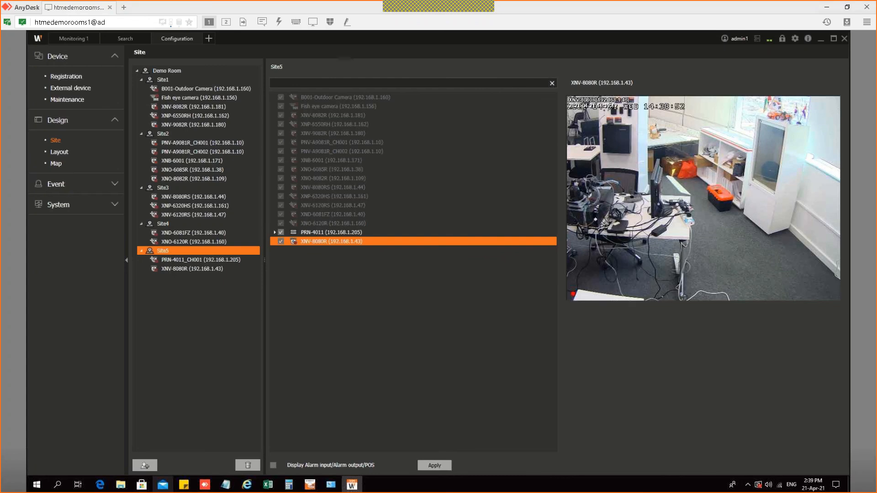
Step: Check the next item on the checklist form, then return to the console
key(alt+Tab)
scroll(392, 297, down, 2)
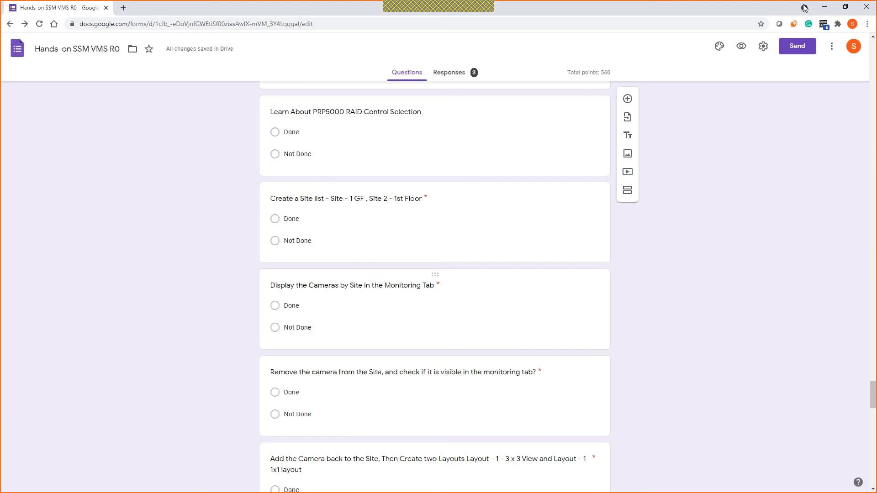
click(824, 7)
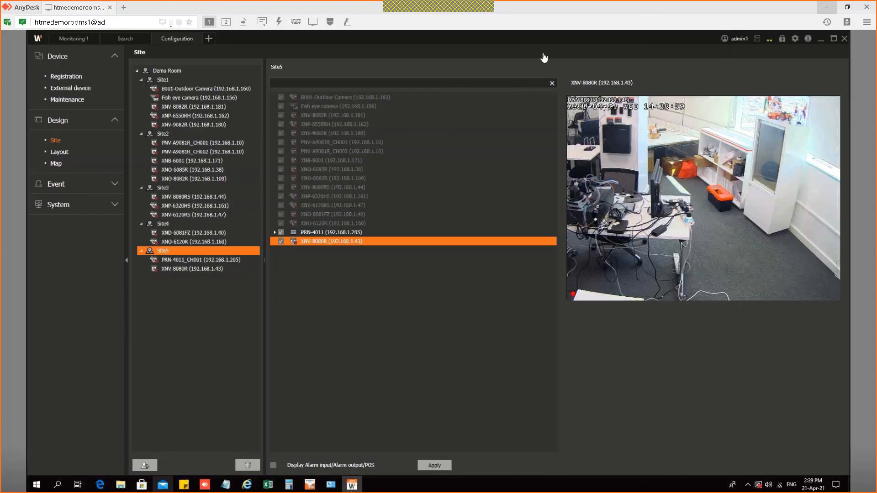
Step: Group the monitoring camera list by site, then scroll on through the checklist form
click(75, 40)
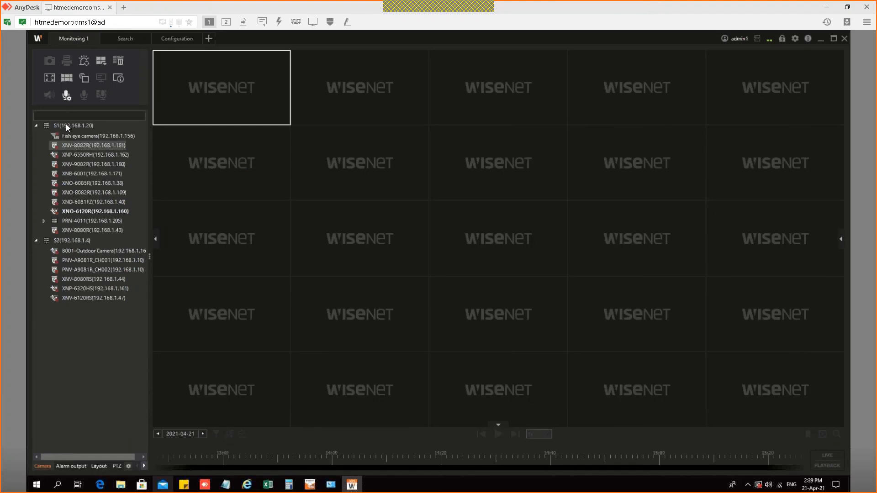
click(129, 466)
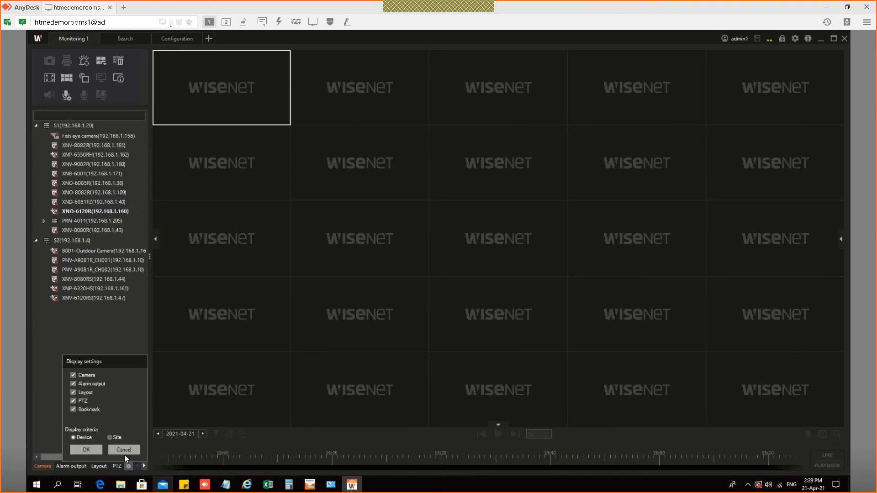
click(99, 447)
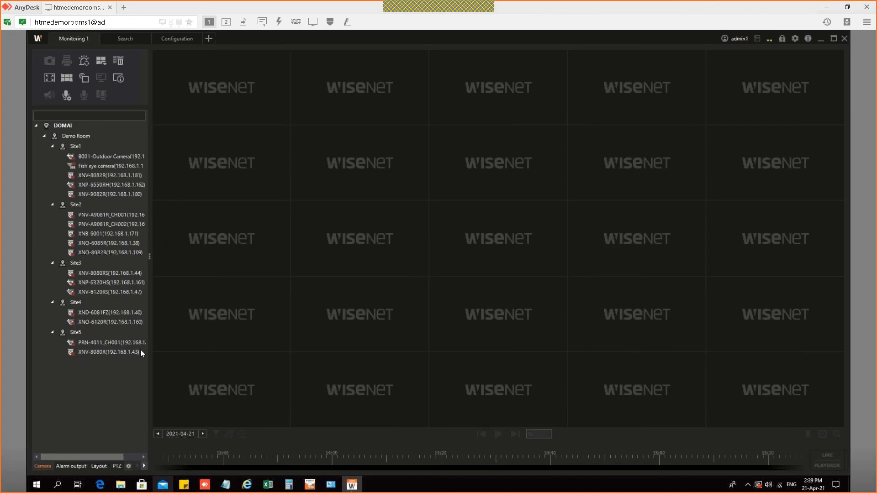
key(alt+Tab)
scroll(416, 303, down, 2)
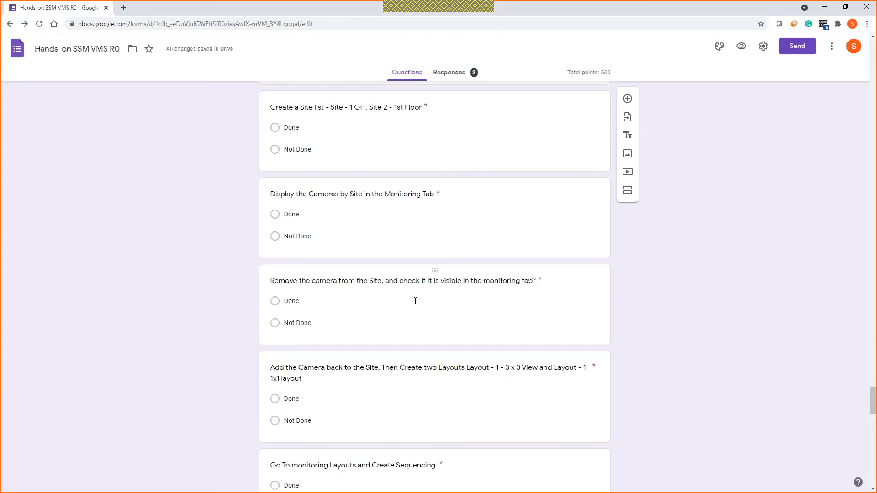
Step: Scroll the form to the 'Remove the camera from the Site' question and return to the console
scroll(416, 301, down, 1)
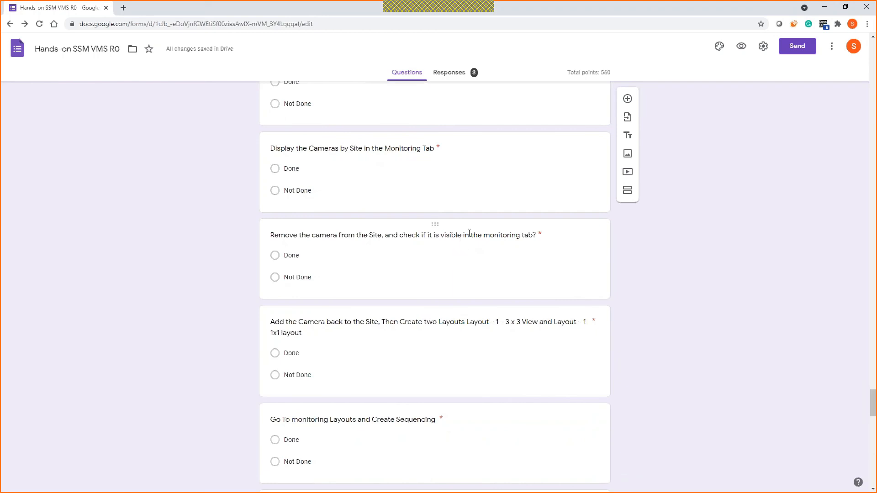
click(825, 6)
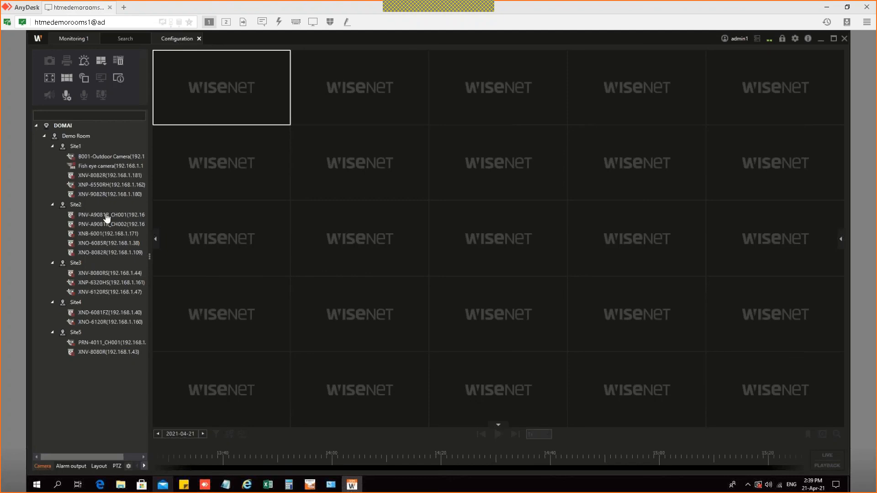
Step: Remove PRN-4011 and XNV-8080R from Site5, apply, and check the monitoring view
click(176, 39)
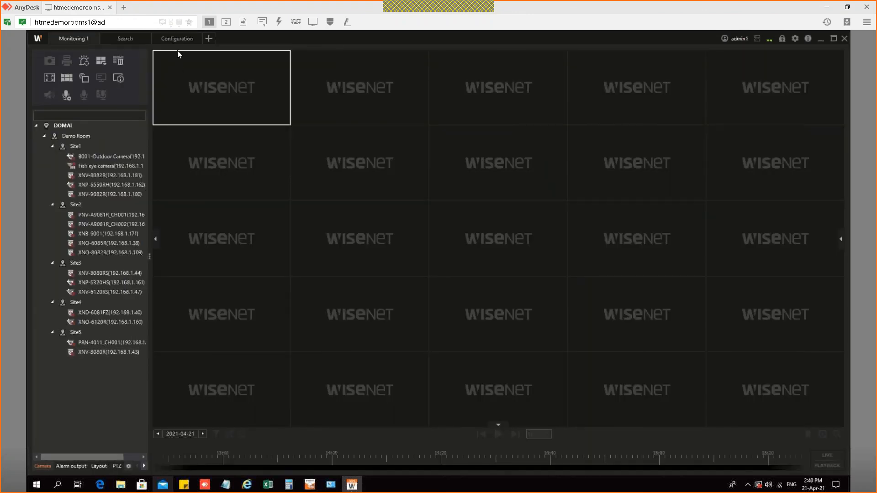
click(170, 38)
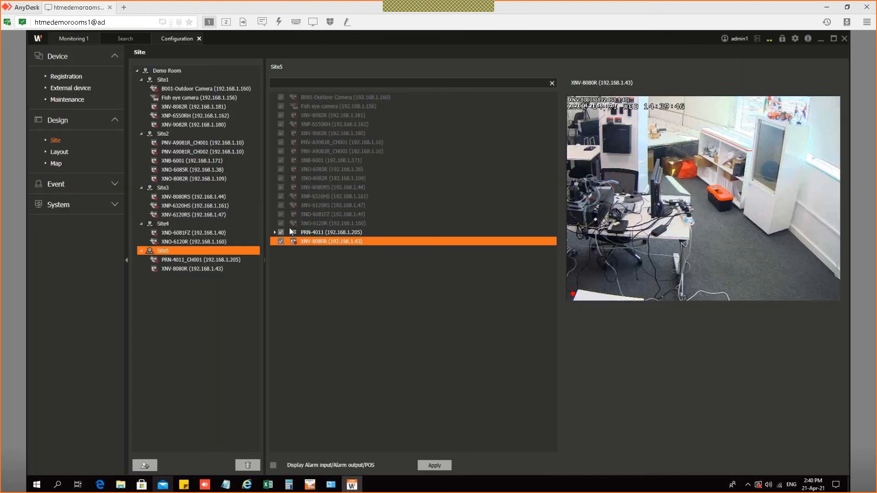
click(435, 465)
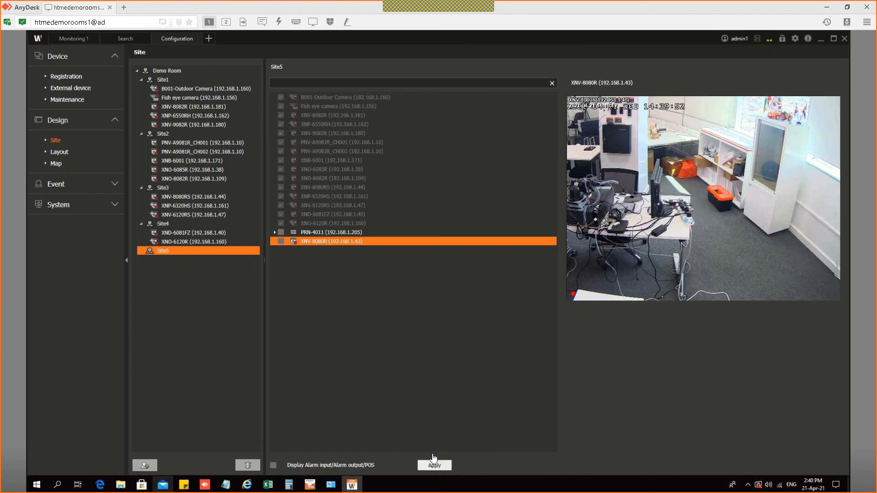
click(79, 35)
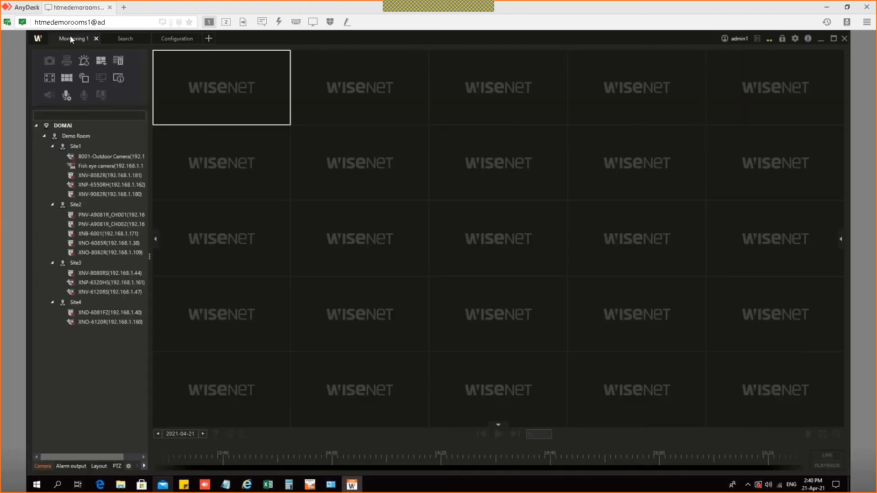
Step: Recheck Site5 and Demo Room in site configuration, then consult the checklist form
click(174, 37)
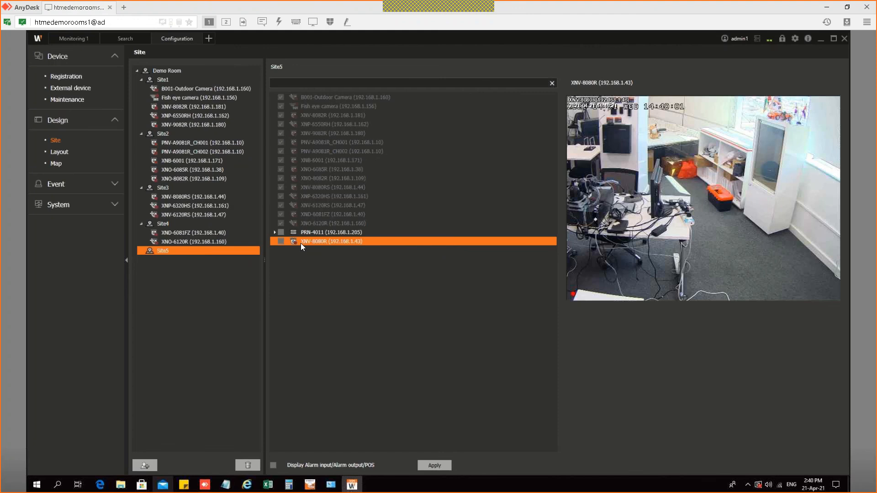
click(301, 243)
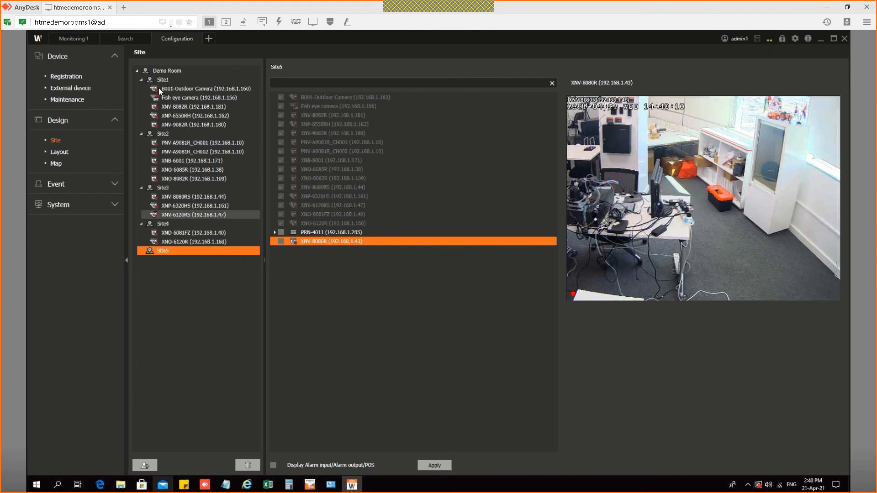
click(165, 70)
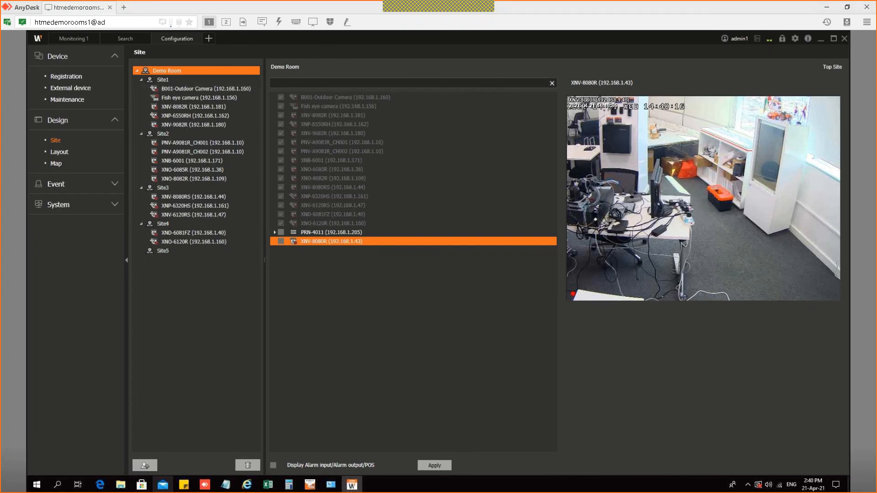
key(alt+Tab)
scroll(345, 249, down, 2)
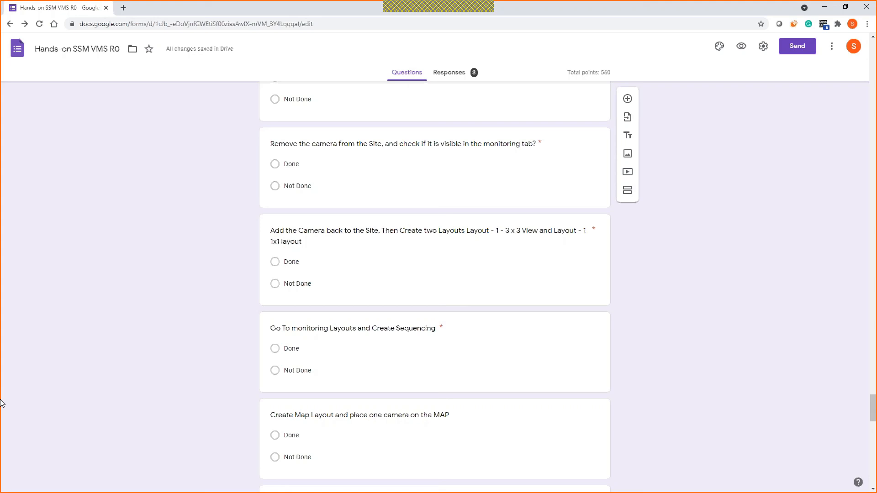
key(alt+Tab)
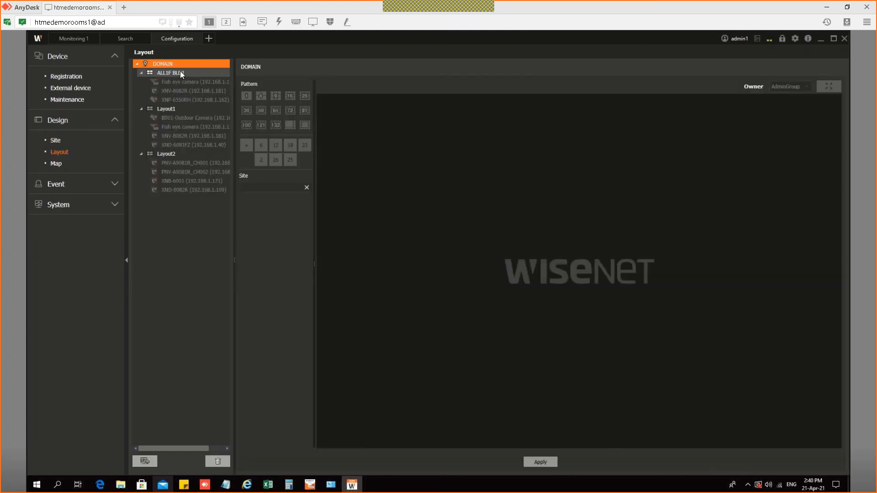
Step: Review ALL1F BLD1 and Layout1, then add a trial Layout3 and delete it
click(180, 72)
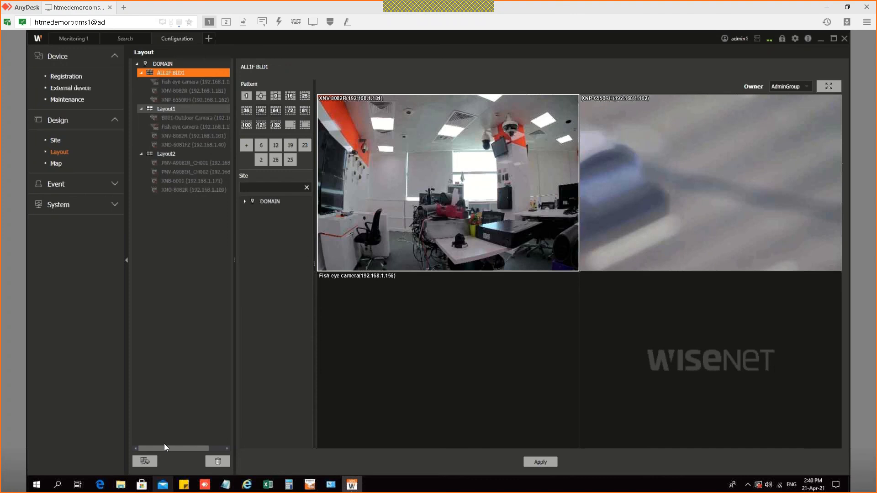
click(174, 108)
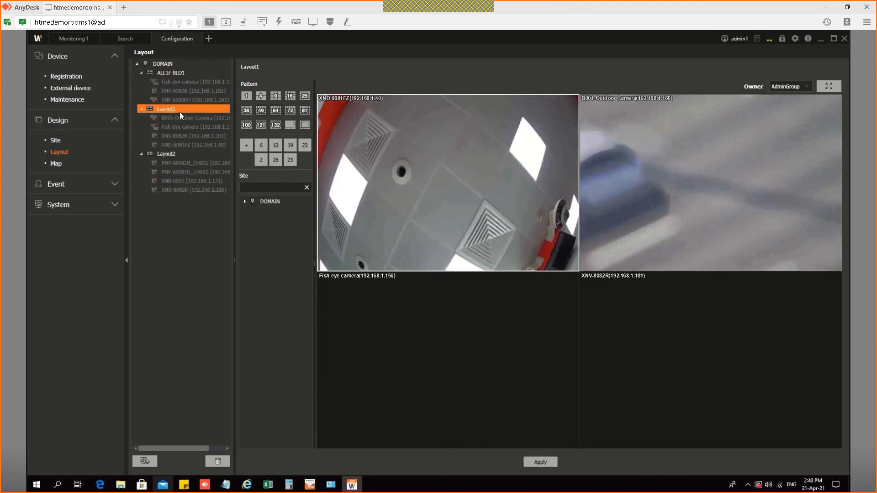
click(152, 463)
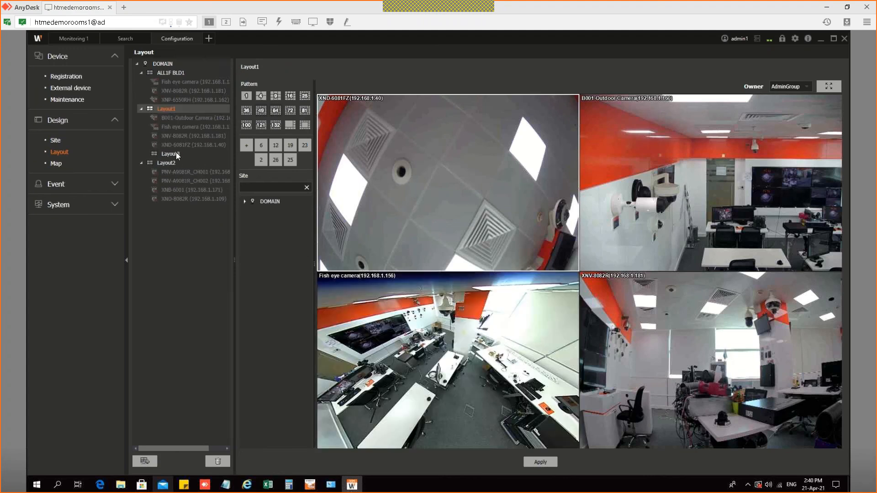
click(175, 153)
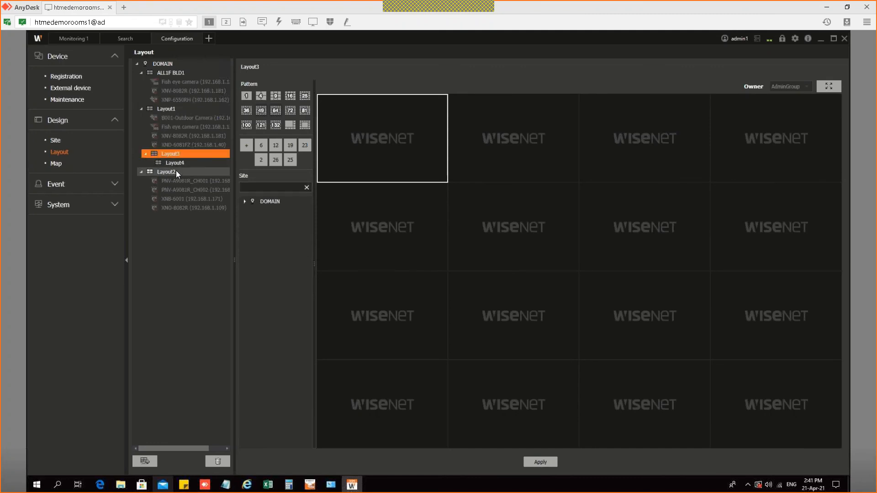
click(218, 462)
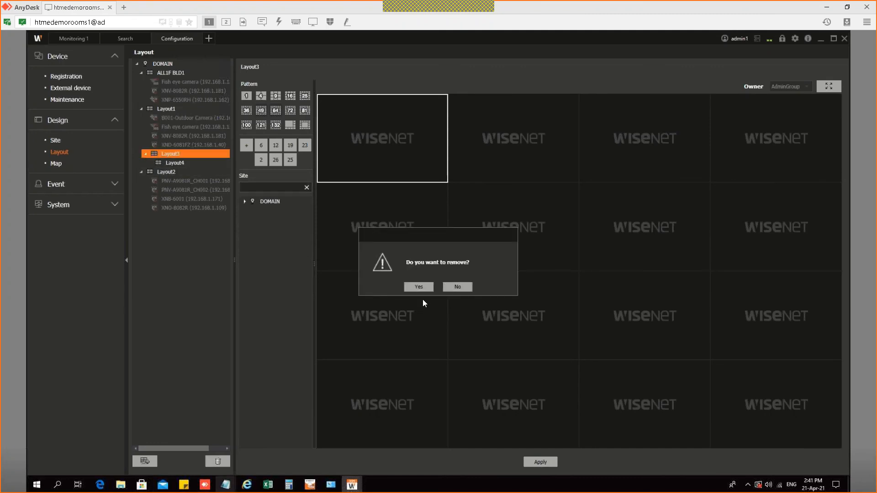
click(419, 287)
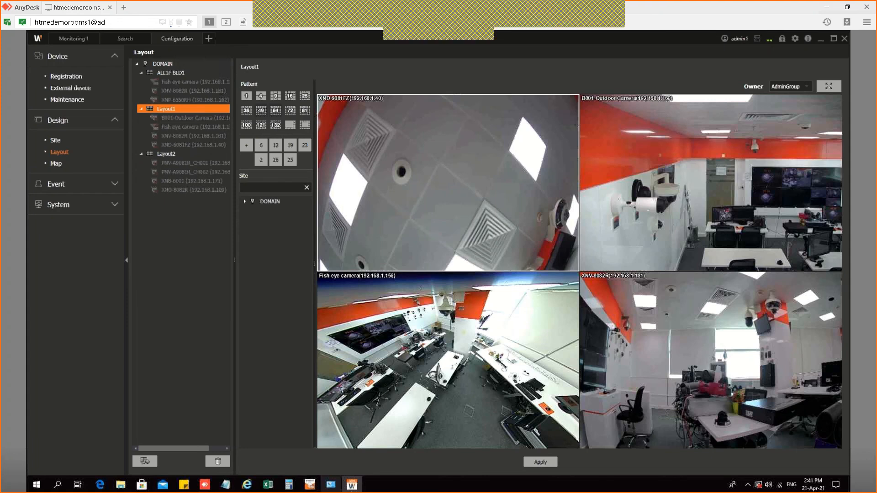
Step: Read the next checklist item in the form, then return to the console
key(alt+Tab)
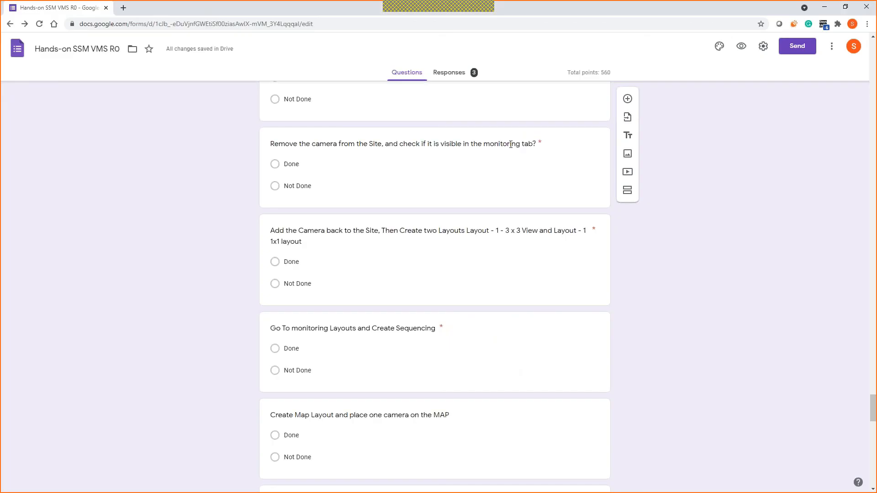
scroll(393, 277, down, 2)
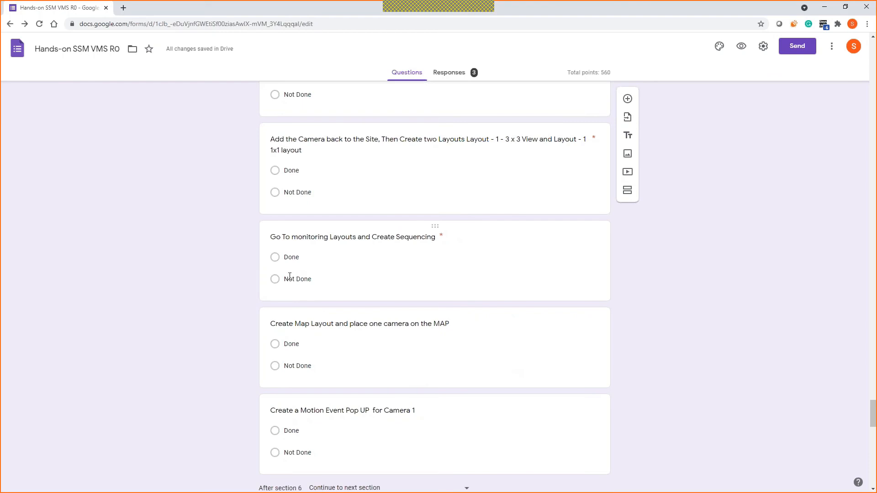
click(825, 7)
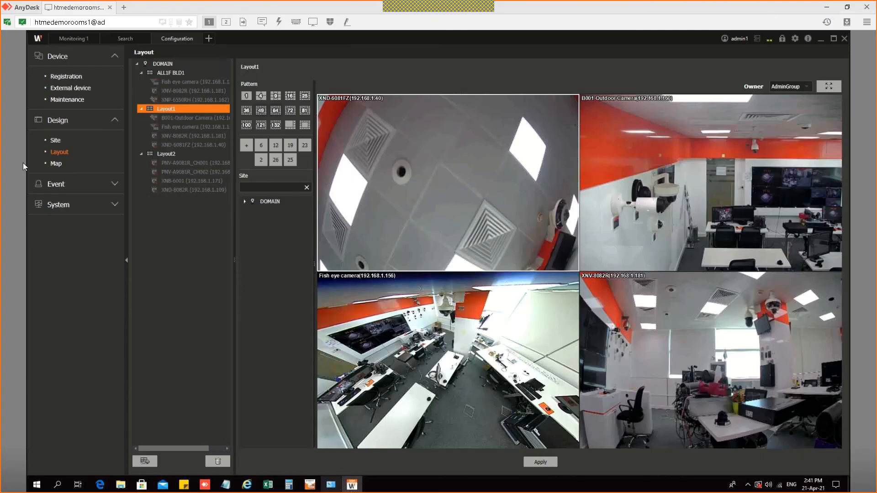
Step: Show the layouts and sequences panel in the Monitoring camera grid
click(88, 39)
click(73, 40)
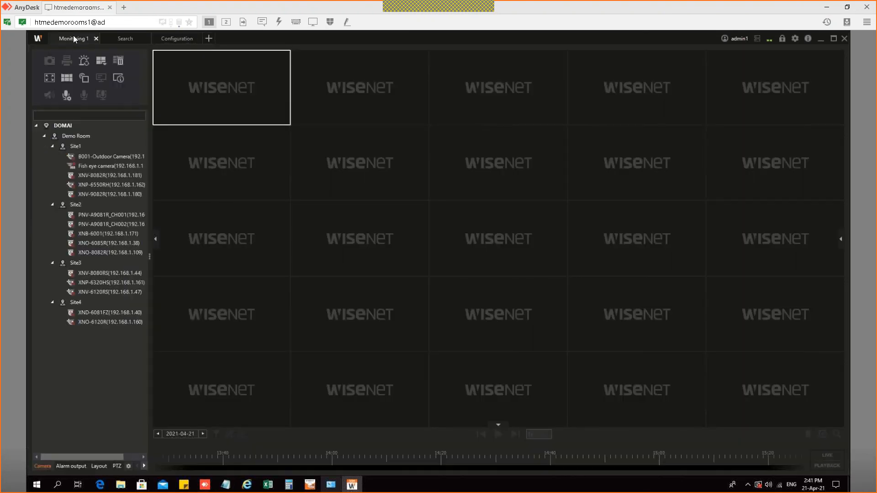
click(99, 466)
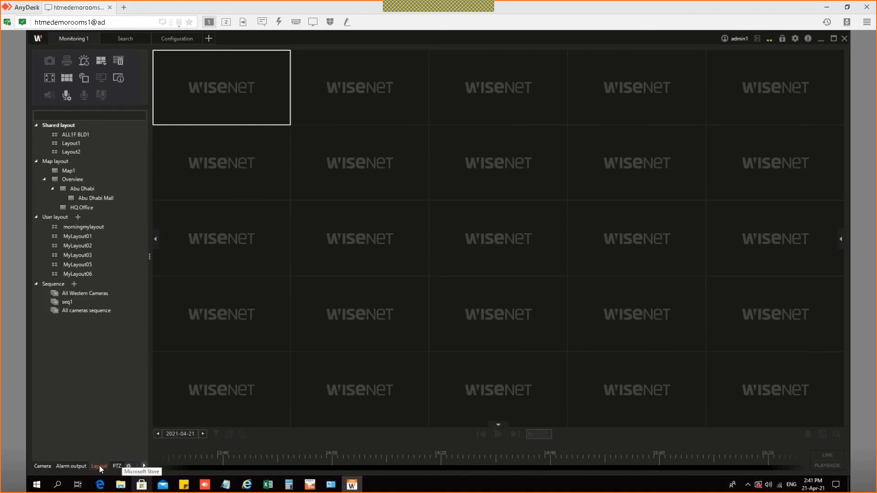
Step: Draft a sequence of ALL1F BLD1 and Layout1, cancel it, and select All Western Cameras
click(74, 284)
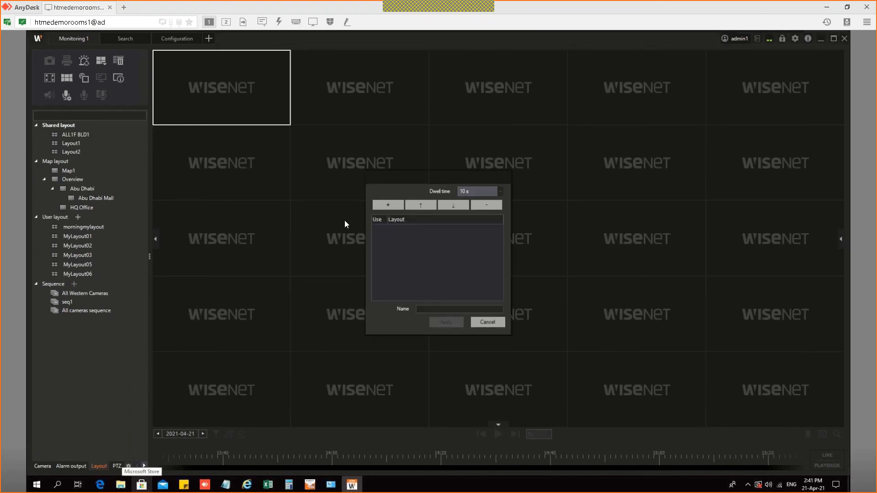
double_click(396, 206)
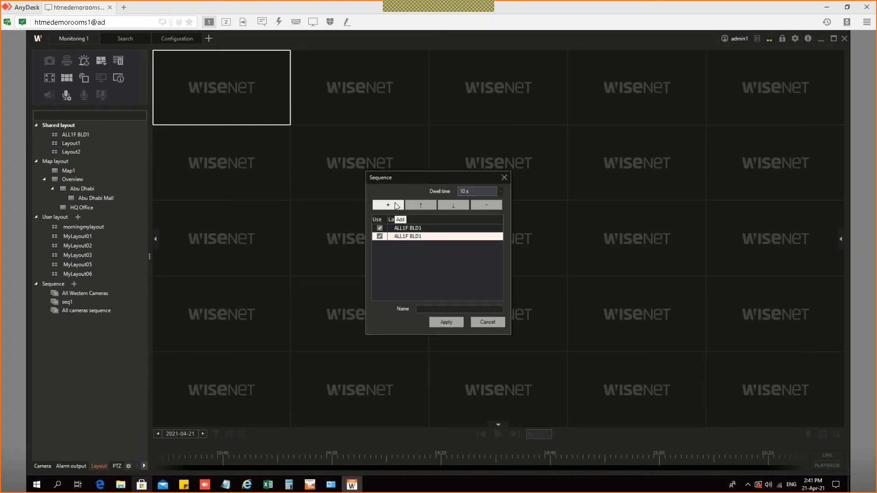
click(414, 235)
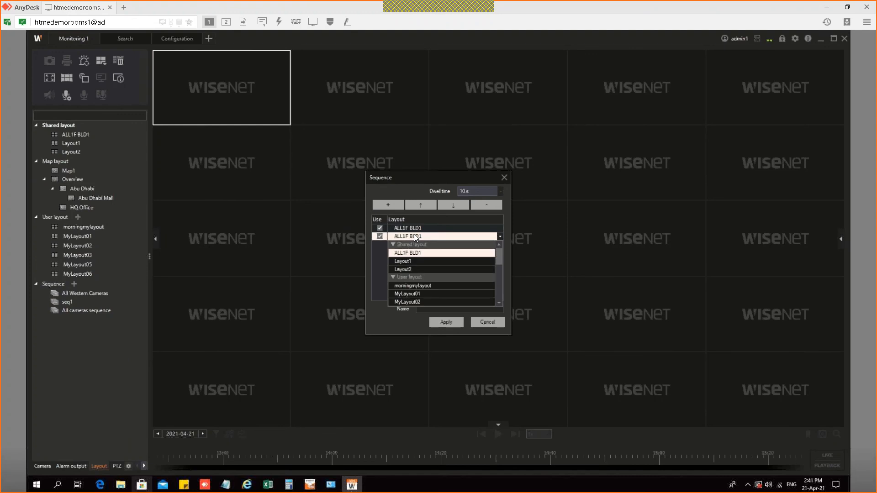
click(407, 262)
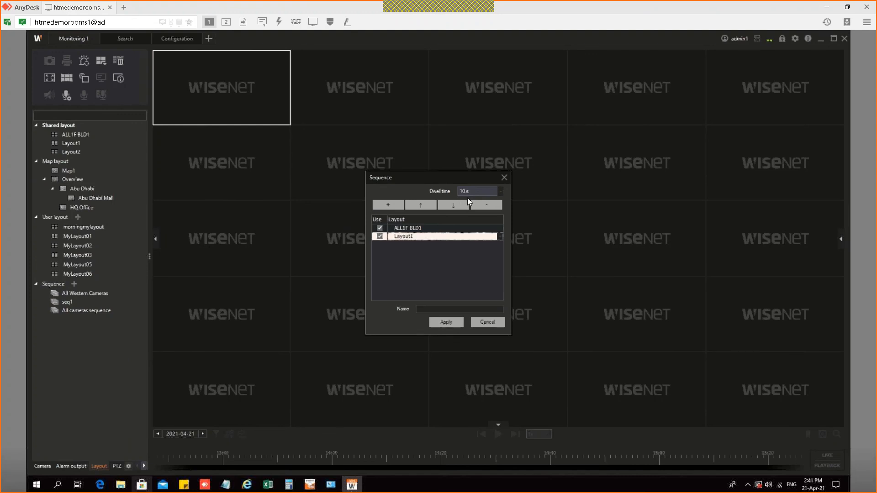
click(455, 309)
click(478, 323)
click(105, 294)
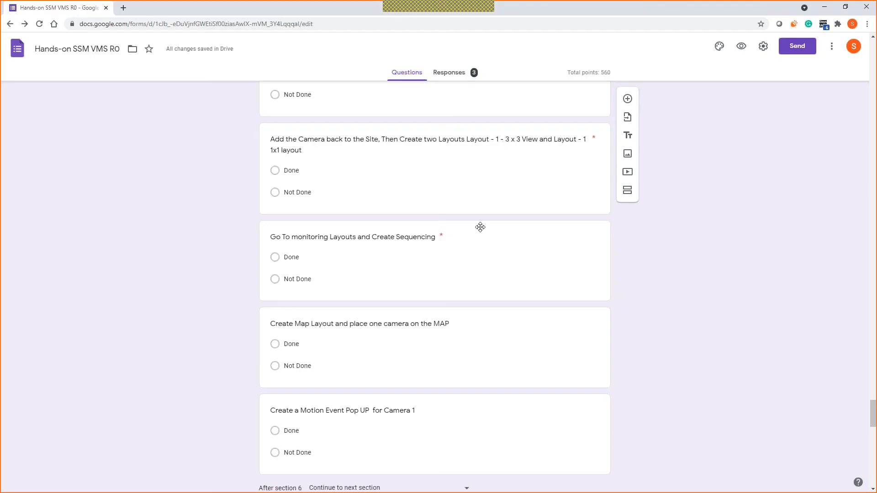
Step: Scroll the form down to Section 7 of 7 and return to the Wisenet console
scroll(279, 329, down, 1)
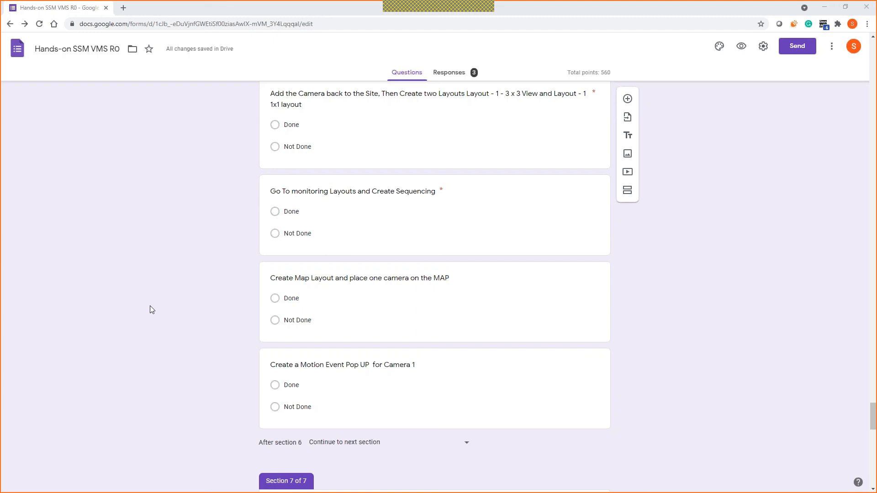
key(alt+Tab)
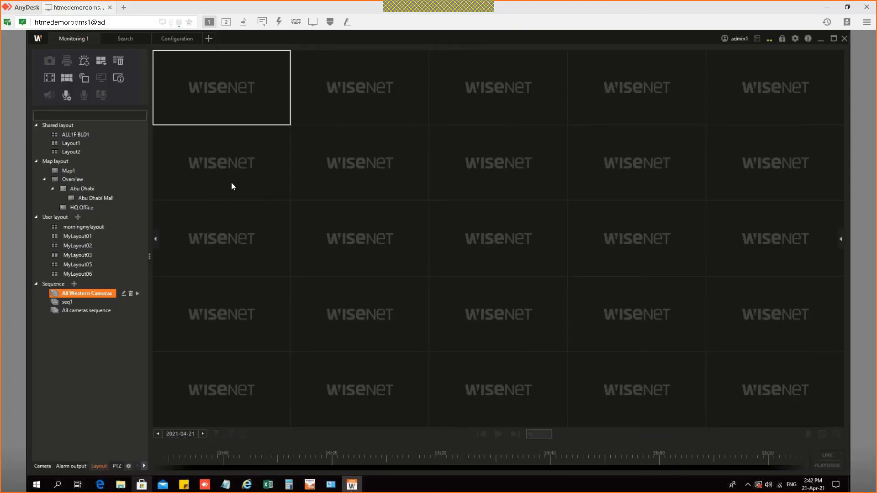
Step: Open the Fish eye camera's web setup page from Device > Registration under server S1
click(183, 38)
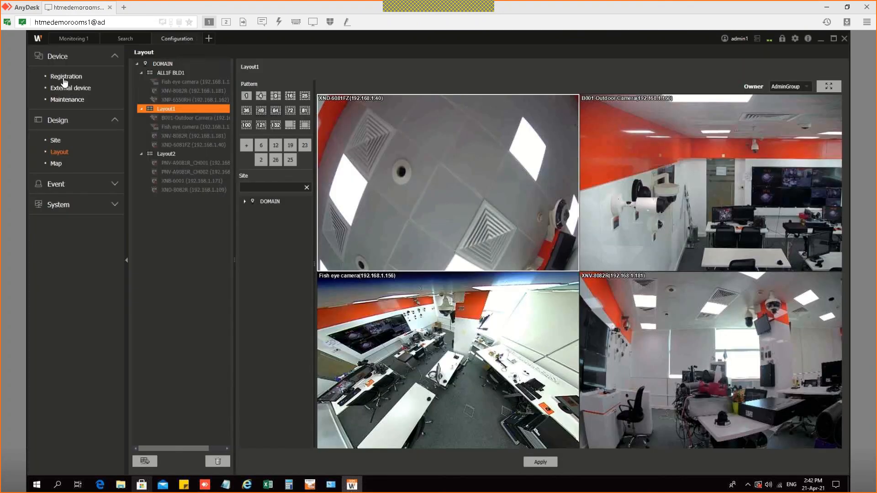
click(80, 76)
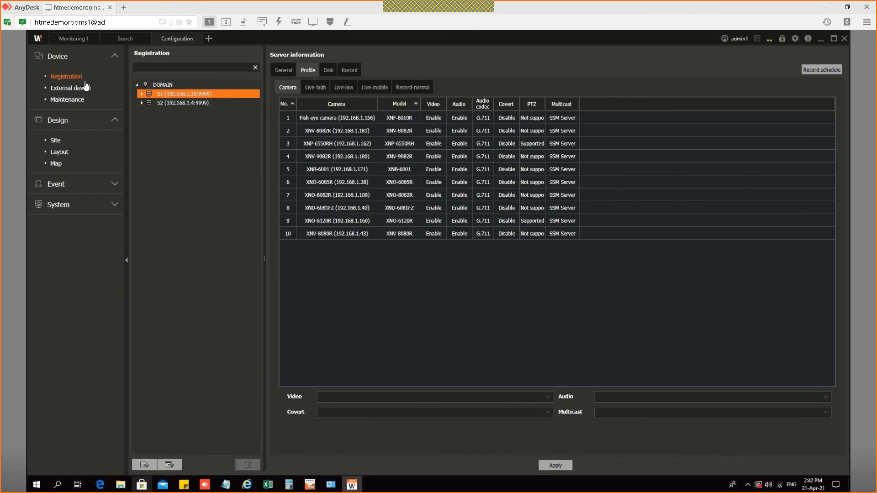
click(142, 94)
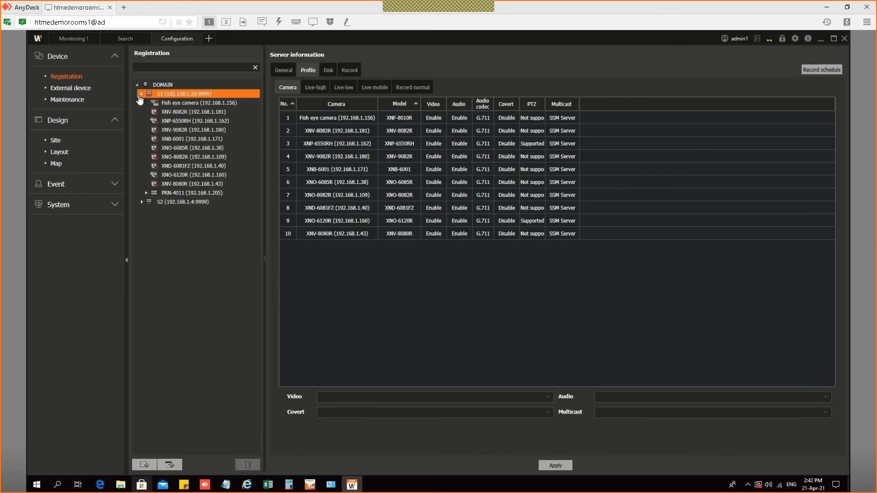
mouse_move(208, 104)
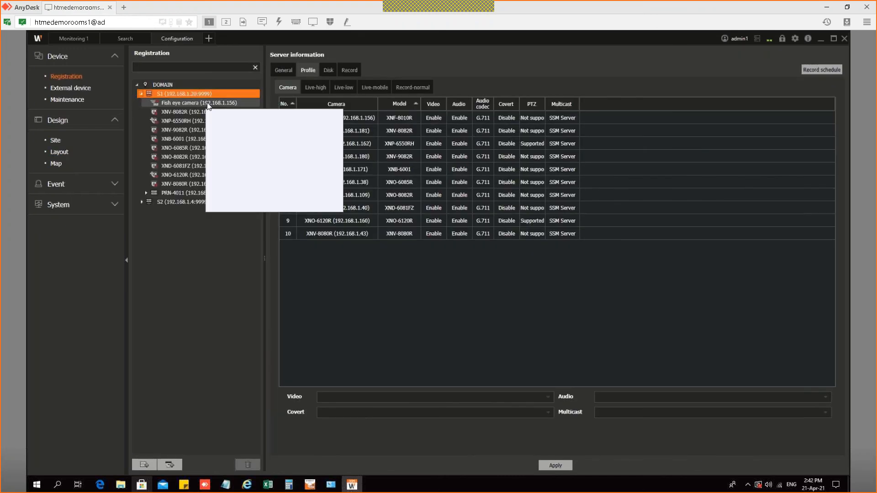
click(208, 104)
click(294, 72)
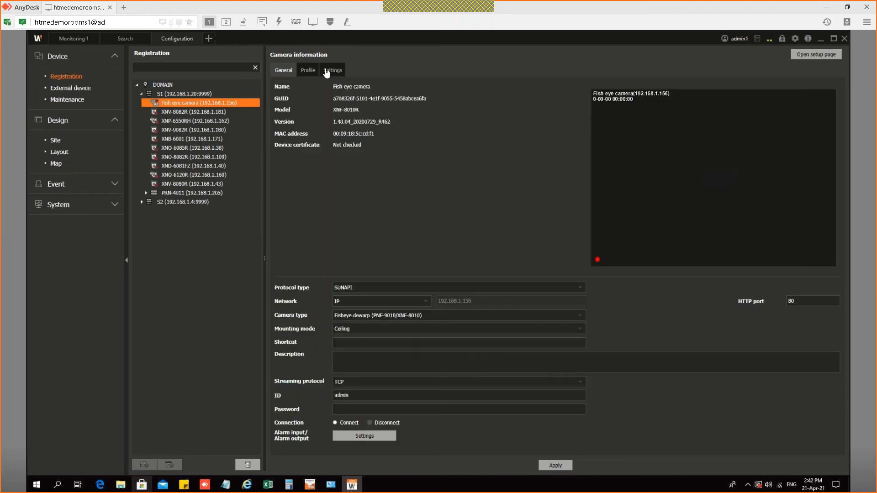
click(328, 70)
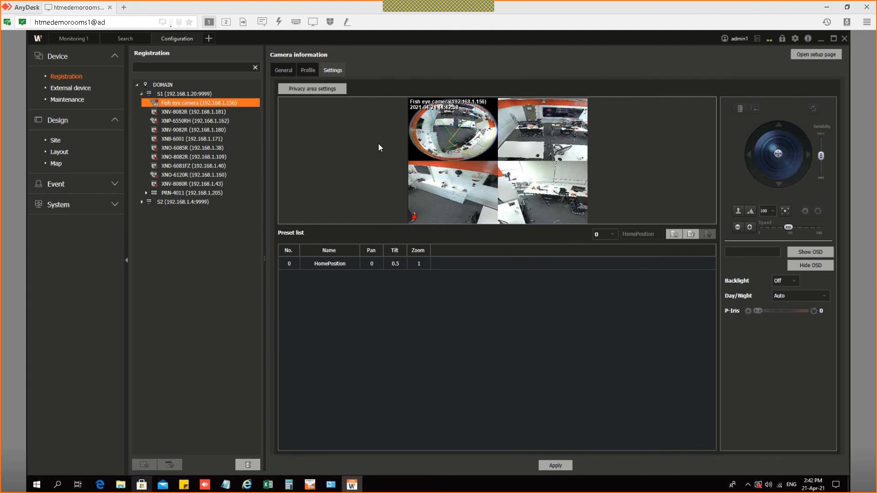
click(818, 59)
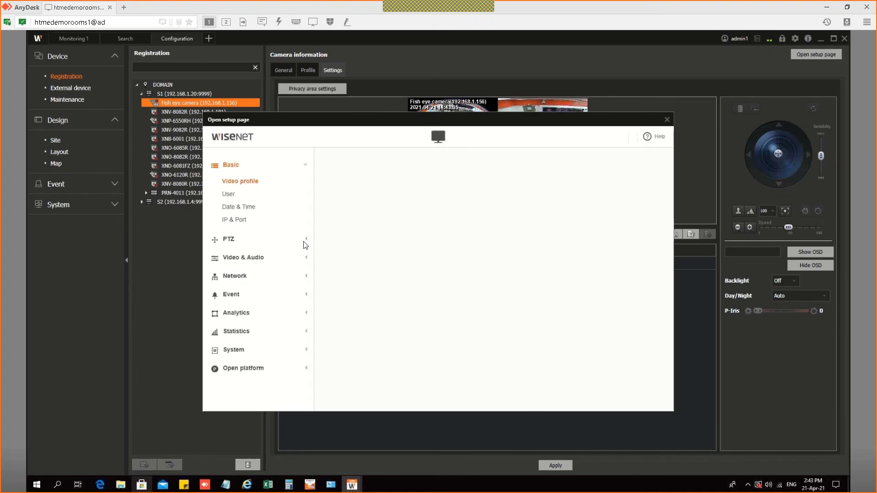
Step: Enable motion detection under Analytics, apply and confirm it, and close the setup page
click(235, 314)
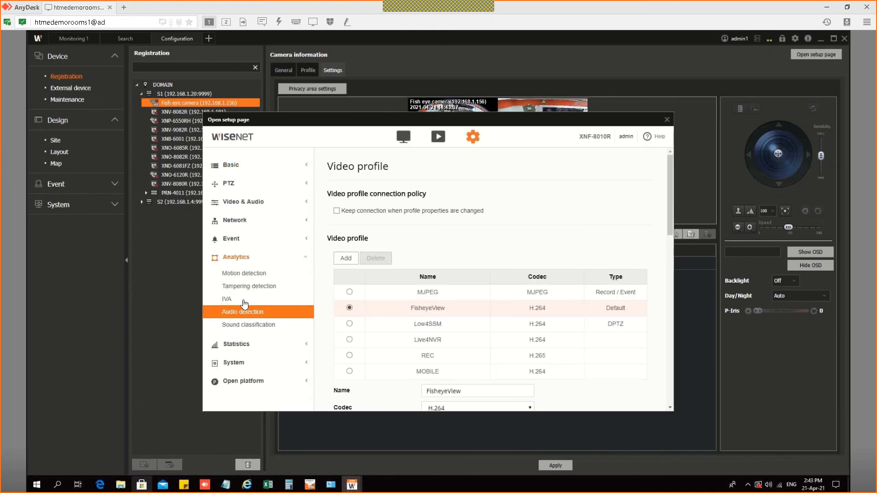
click(247, 276)
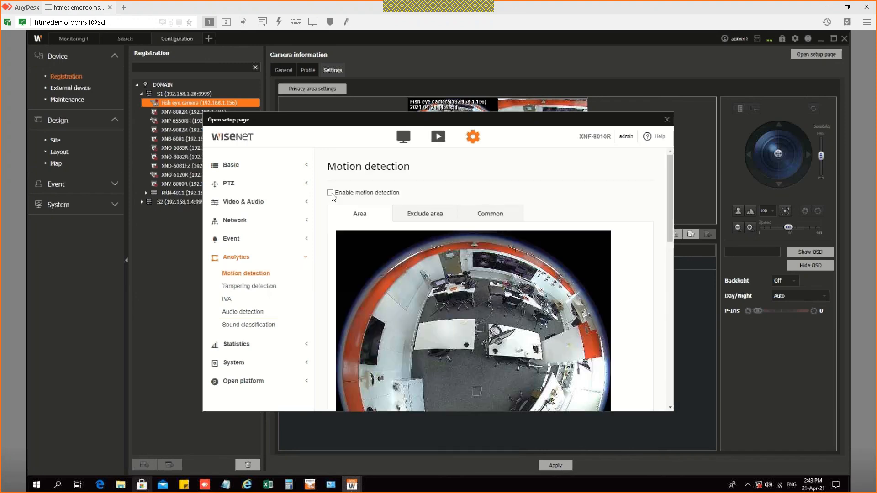
click(330, 193)
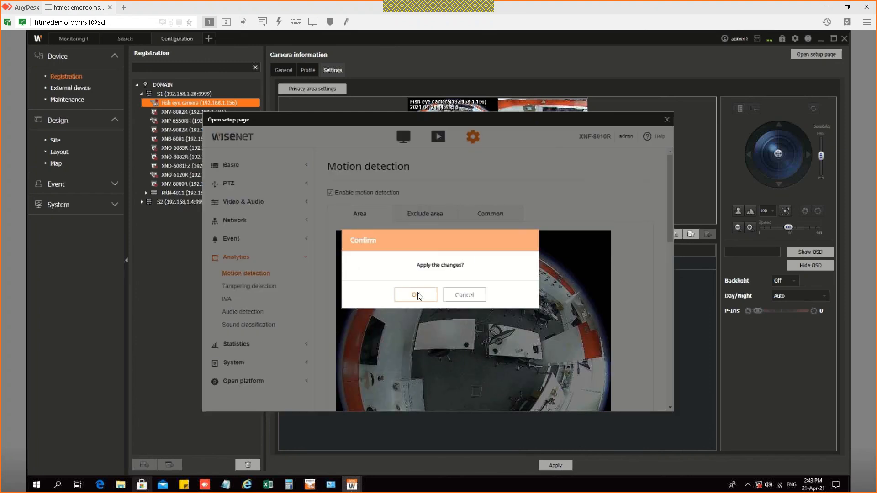
key(Return)
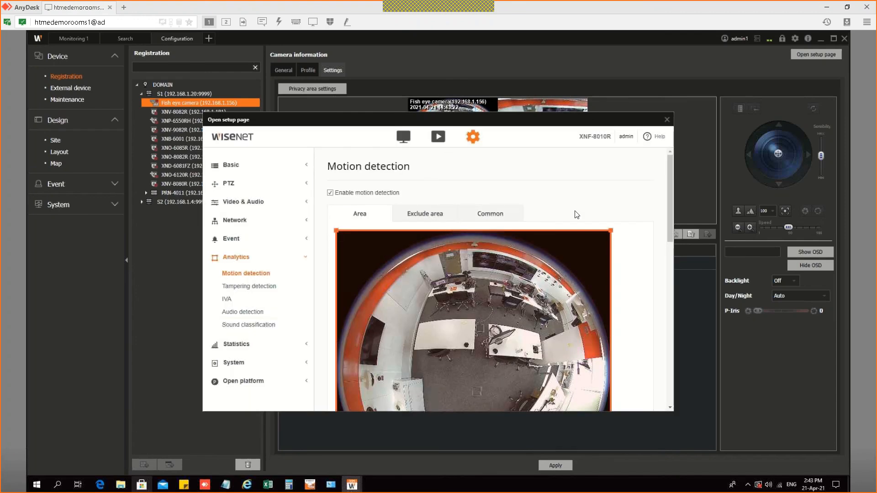
scroll(629, 320, down, 5)
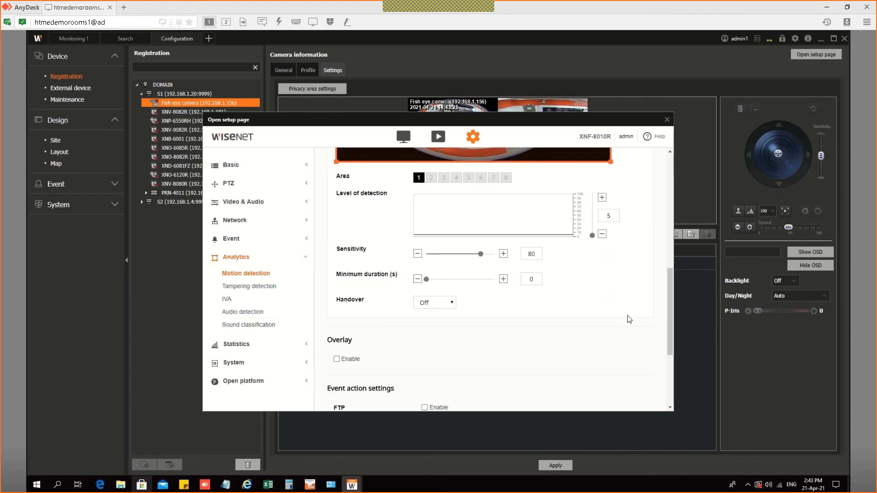
scroll(629, 320, down, 3)
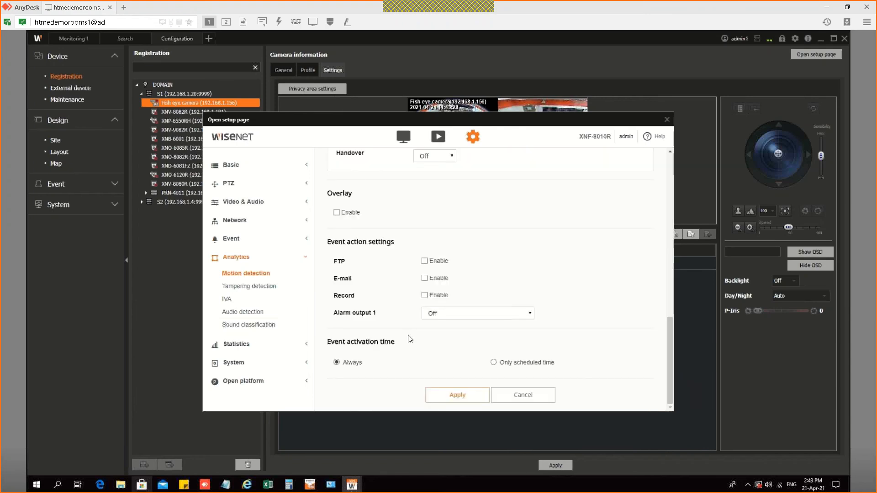
click(458, 395)
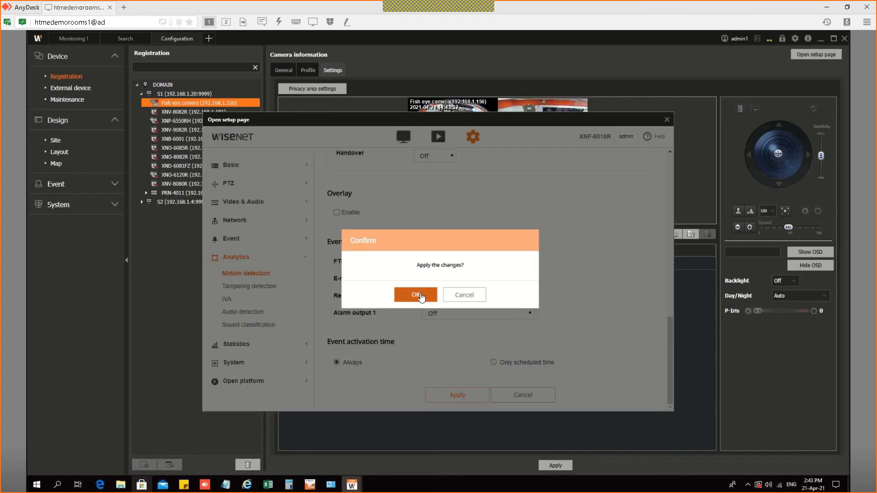
click(420, 296)
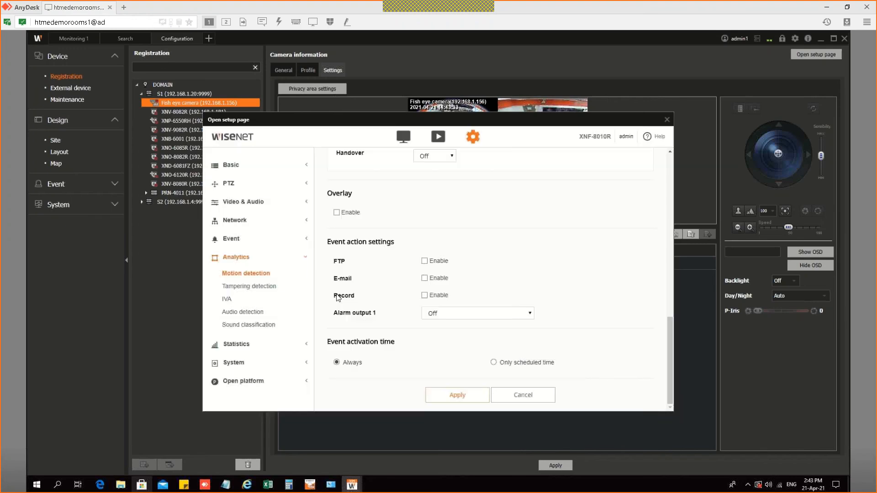
click(667, 120)
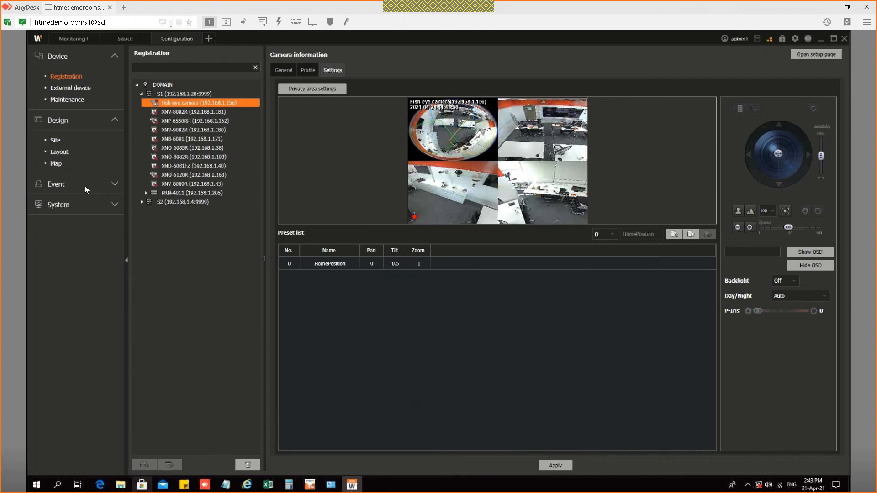
Step: Add EventAction10 and set its trigger to the Fish eye camera's Motion Detection
click(115, 187)
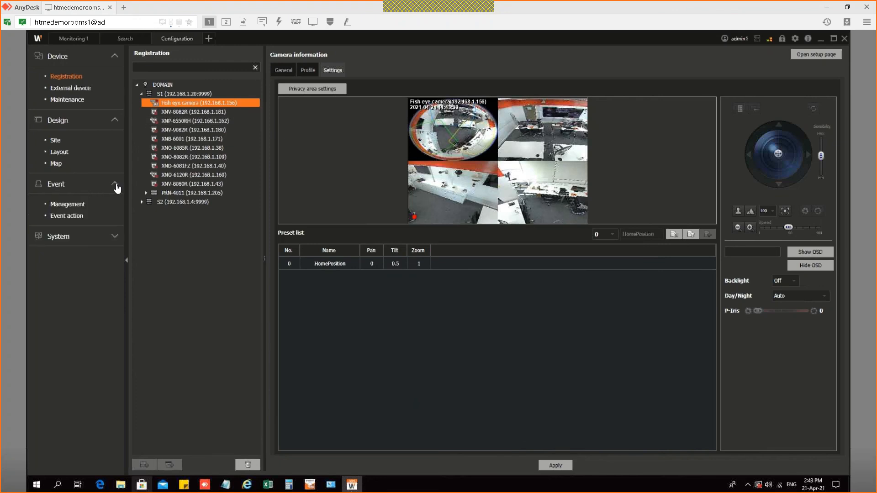
click(73, 188)
click(72, 220)
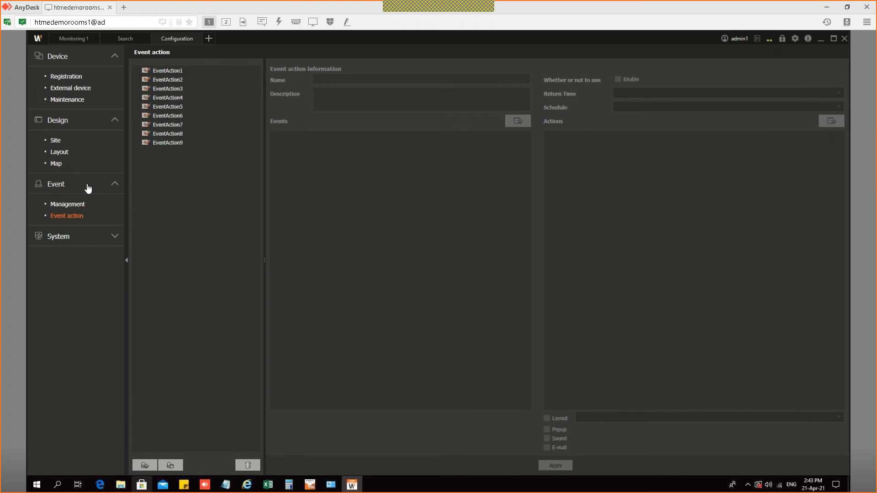
click(144, 465)
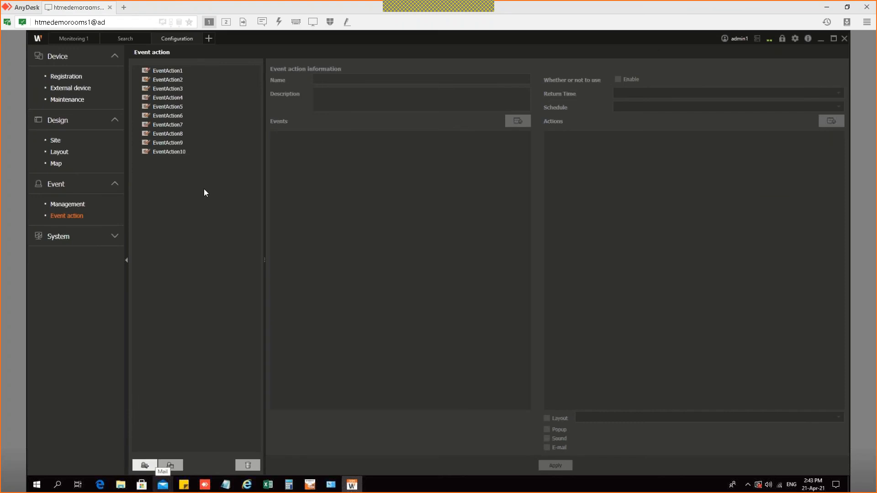
click(183, 152)
click(517, 121)
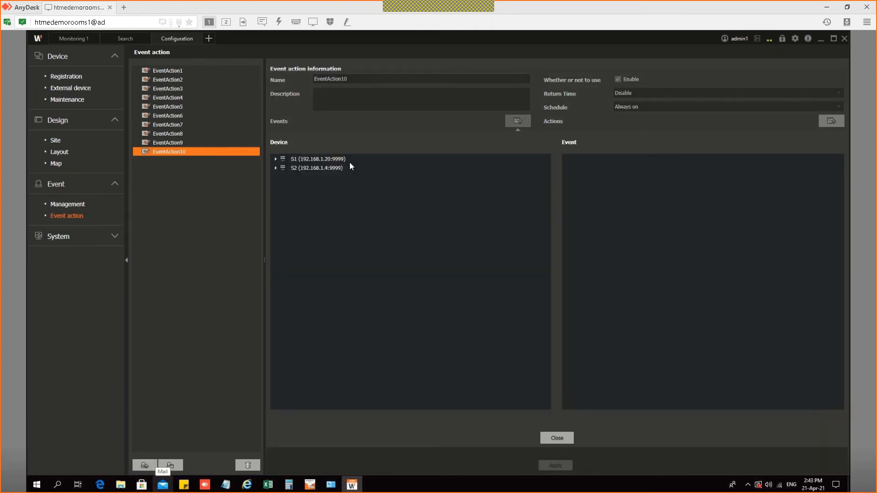
double_click(285, 163)
click(311, 169)
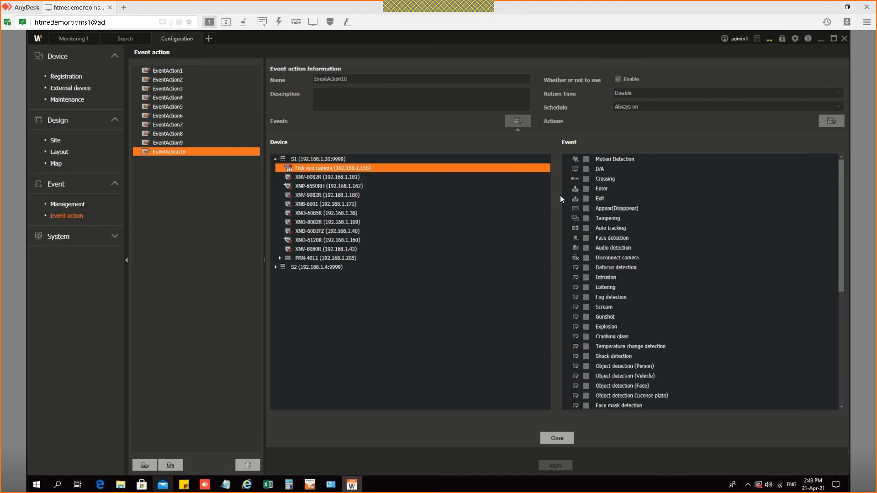
click(586, 158)
click(561, 438)
Step: Set EventAction10's action to the Fish eye camera's Instant viewer(LIVE)
click(831, 121)
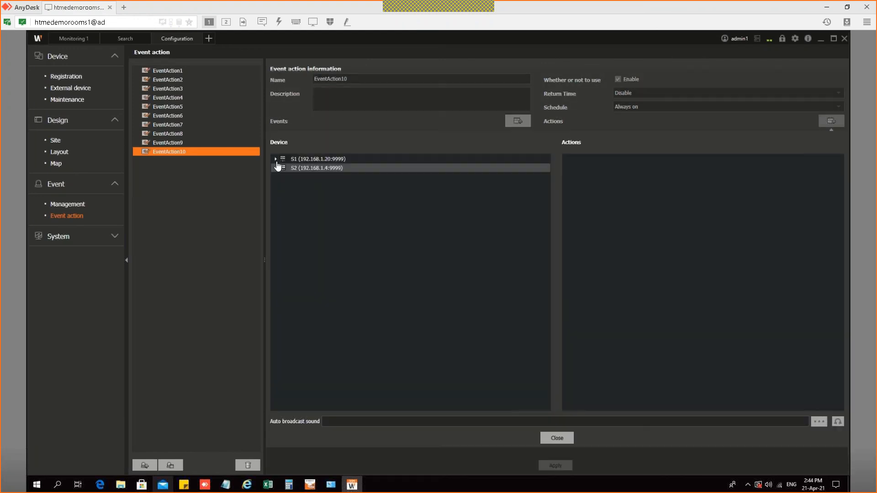
click(276, 159)
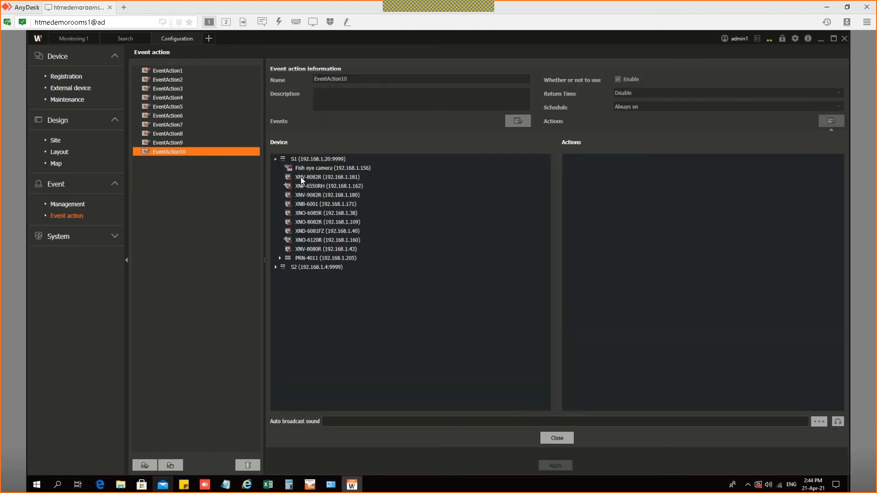
click(328, 169)
click(586, 159)
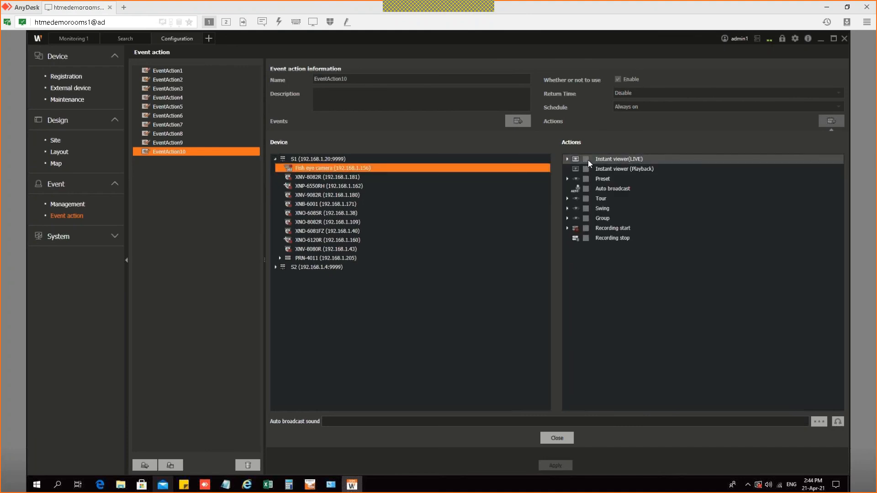
click(557, 438)
Step: Save EventAction10, then review the instant viewer pop-up location and 10 s duration options and cancel
click(555, 465)
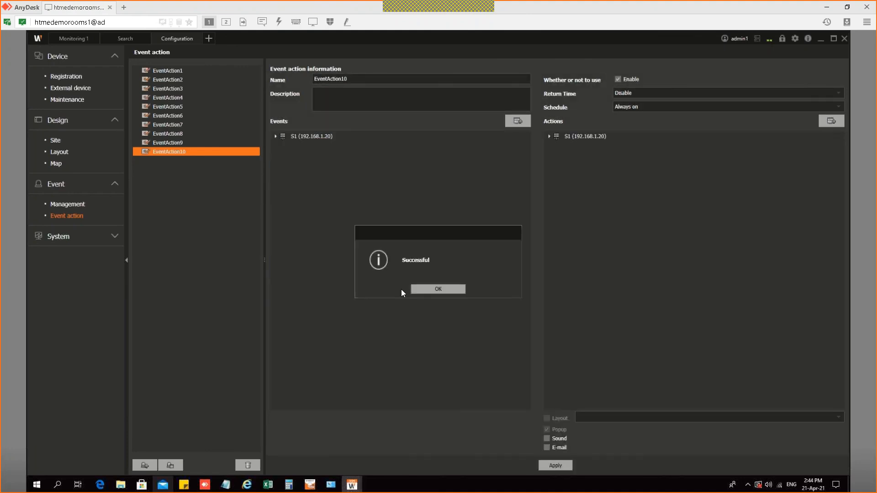
click(438, 290)
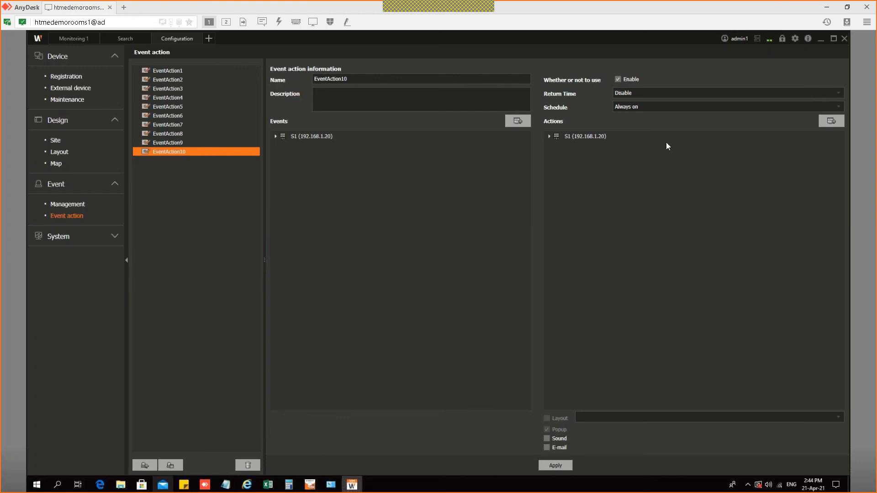
click(796, 40)
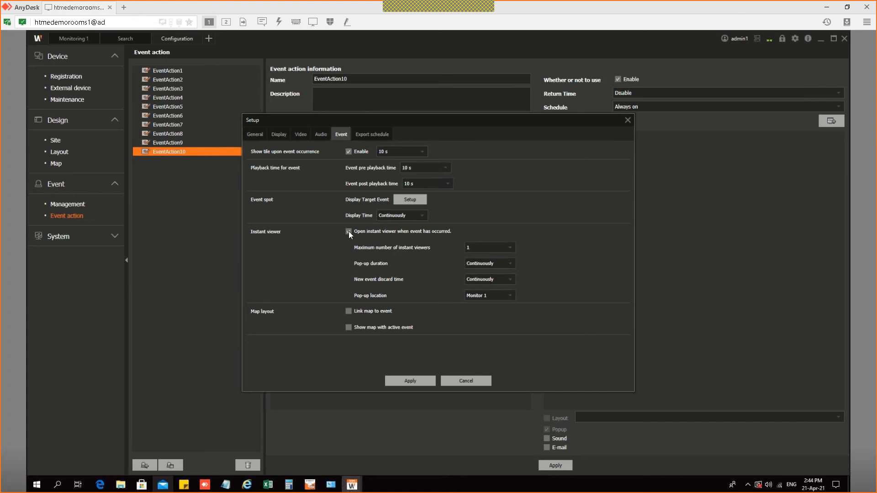
click(489, 295)
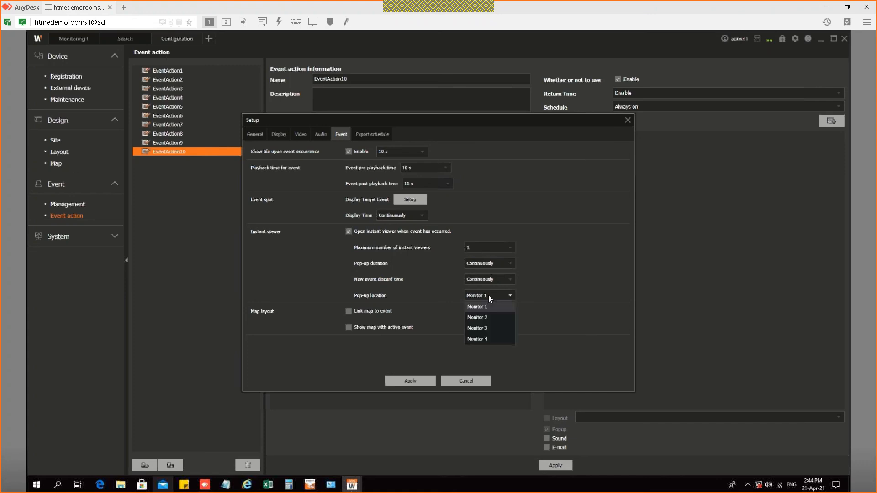
click(483, 266)
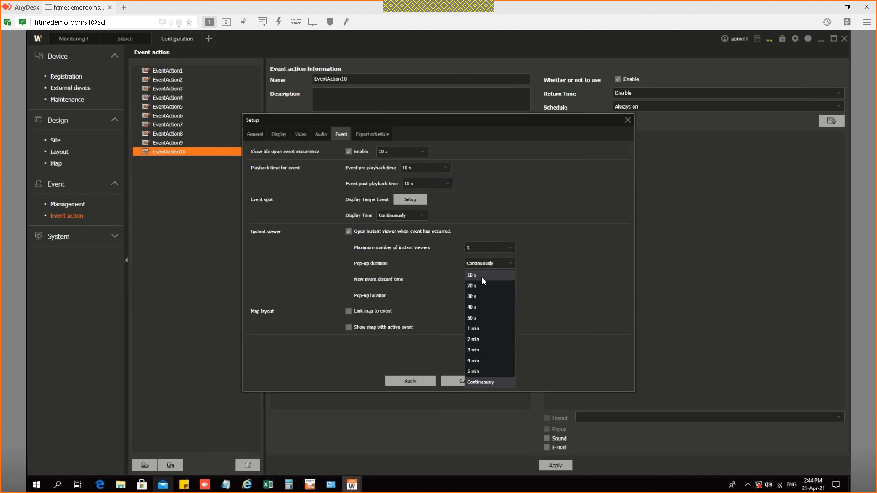
click(481, 276)
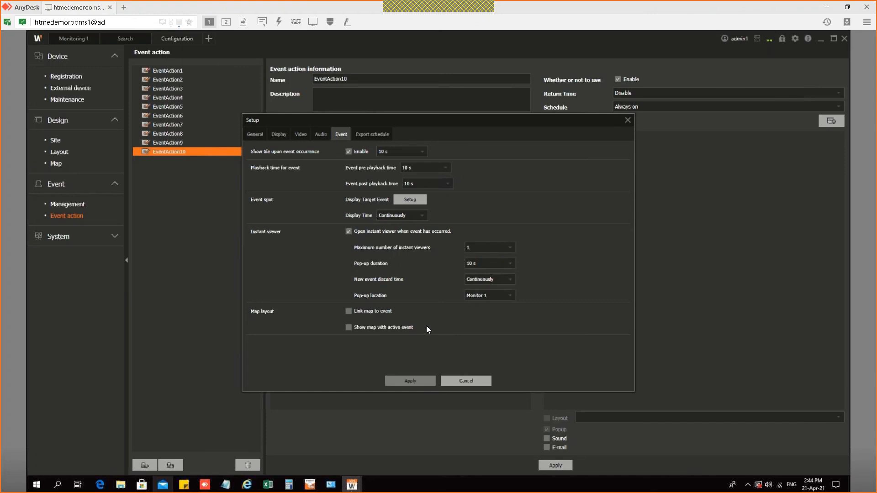
click(462, 381)
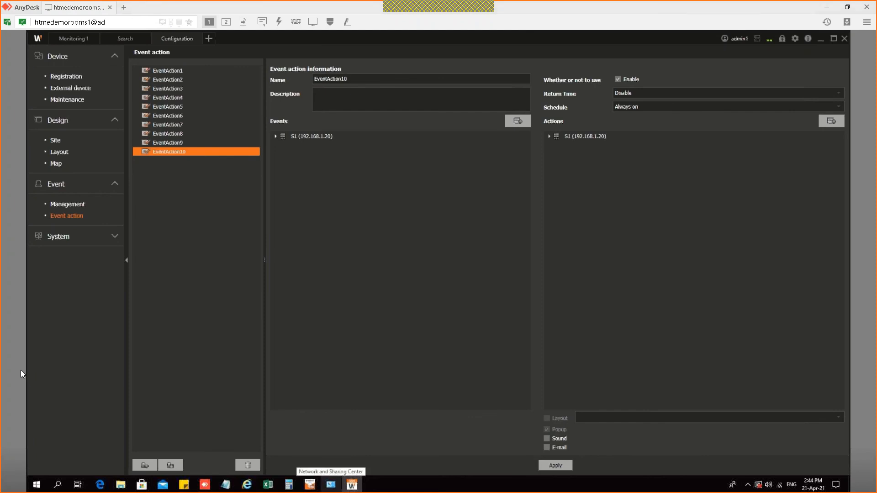
key(alt+Tab)
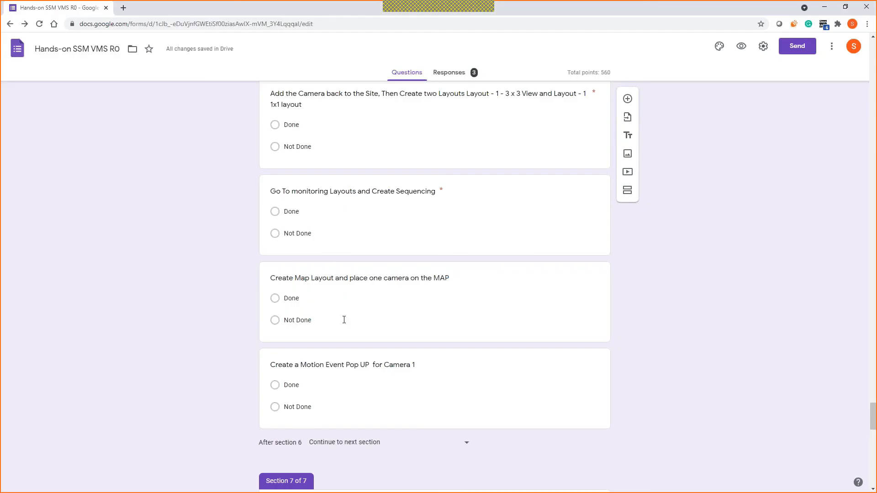
scroll(344, 320, down, 9)
scroll(330, 309, up, 6)
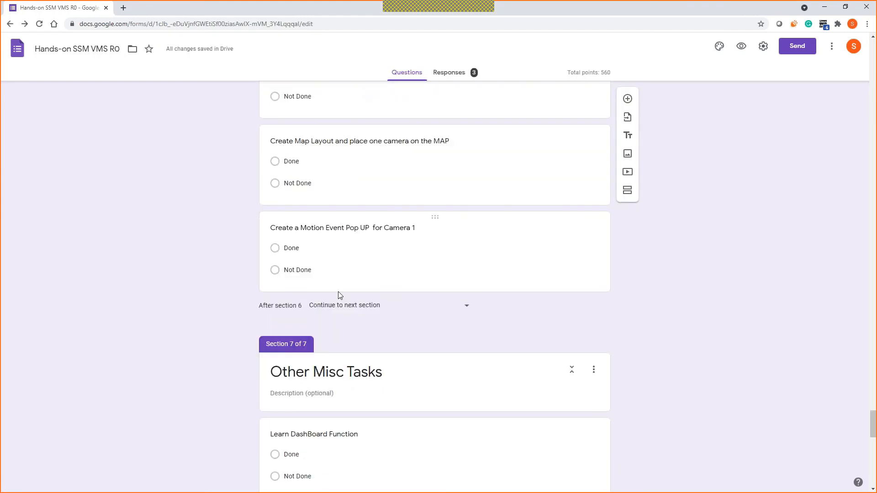
scroll(338, 294, up, 15)
scroll(352, 298, down, 10)
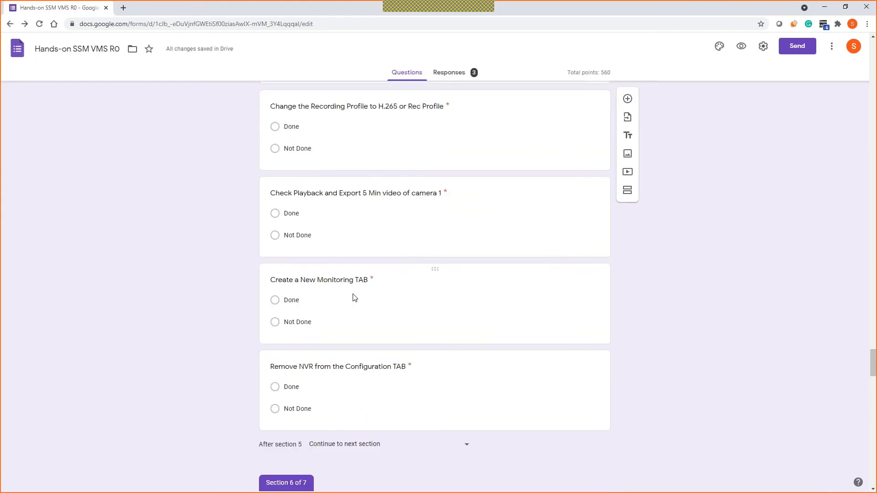
scroll(355, 298, down, 20)
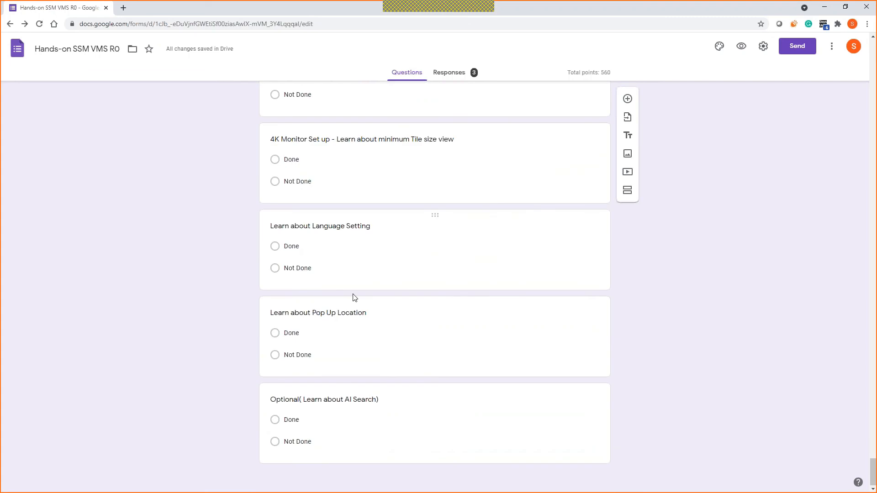
scroll(397, 345, up, 4)
scroll(409, 338, up, 9)
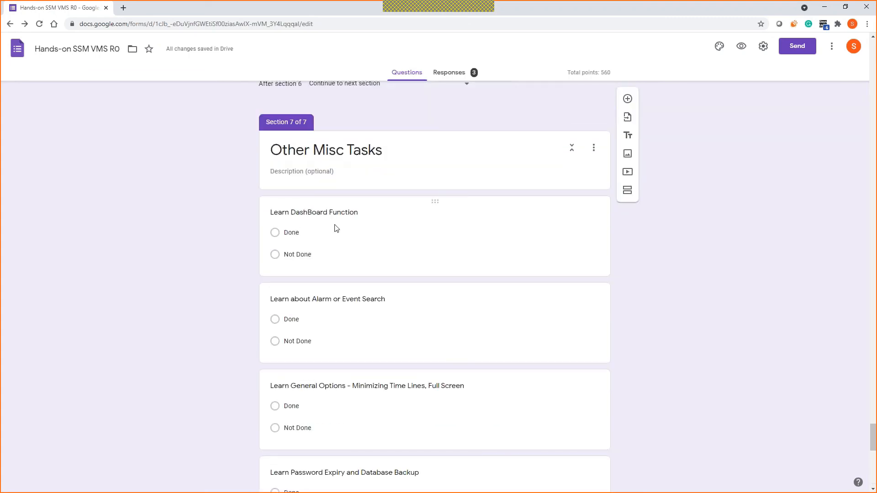
scroll(372, 345, down, 3)
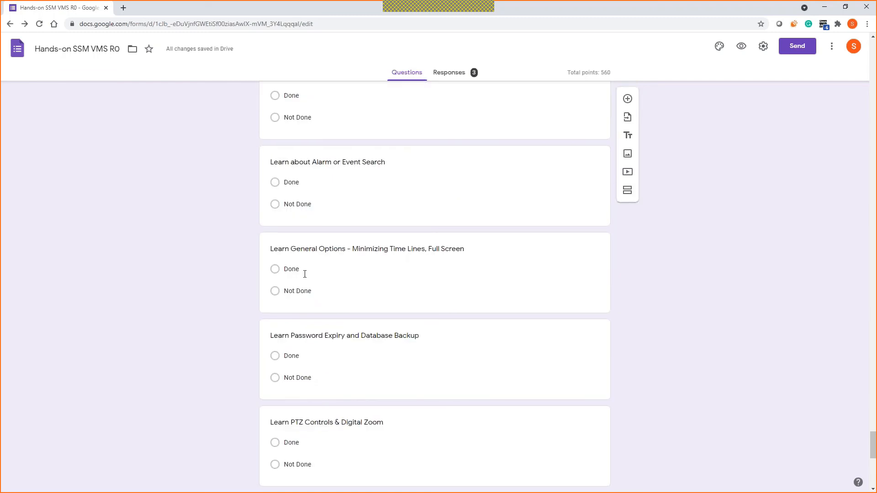
scroll(311, 201, down, 5)
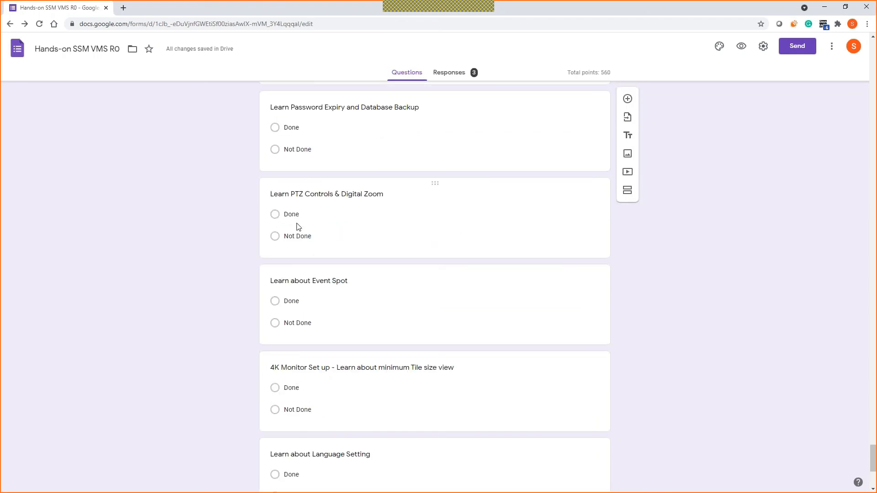
scroll(336, 385, down, 3)
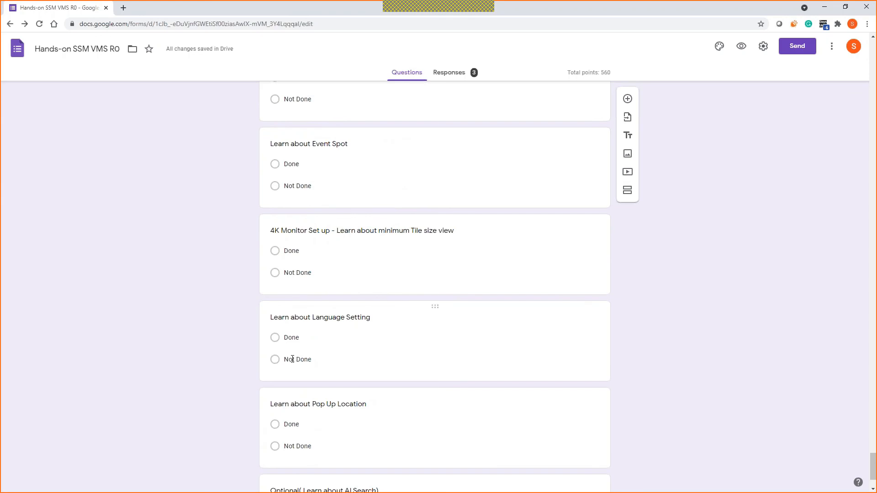
scroll(286, 425, down, 2)
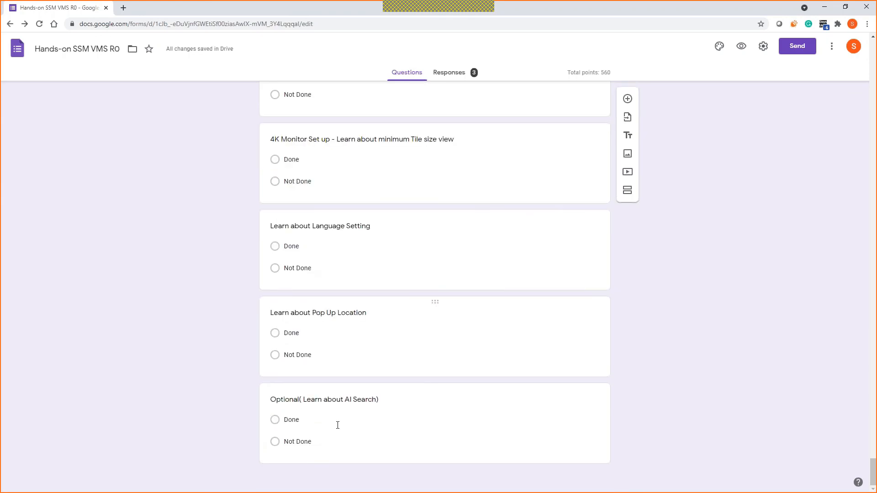
scroll(340, 300, up, 18)
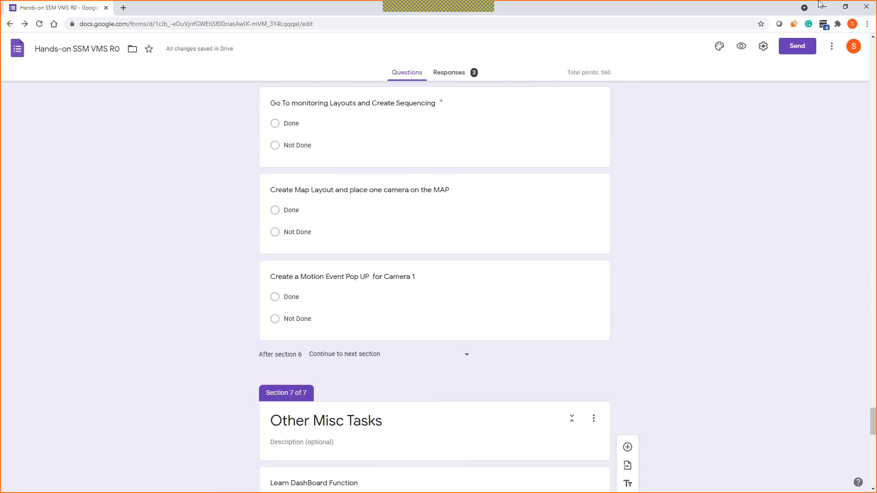
click(832, 8)
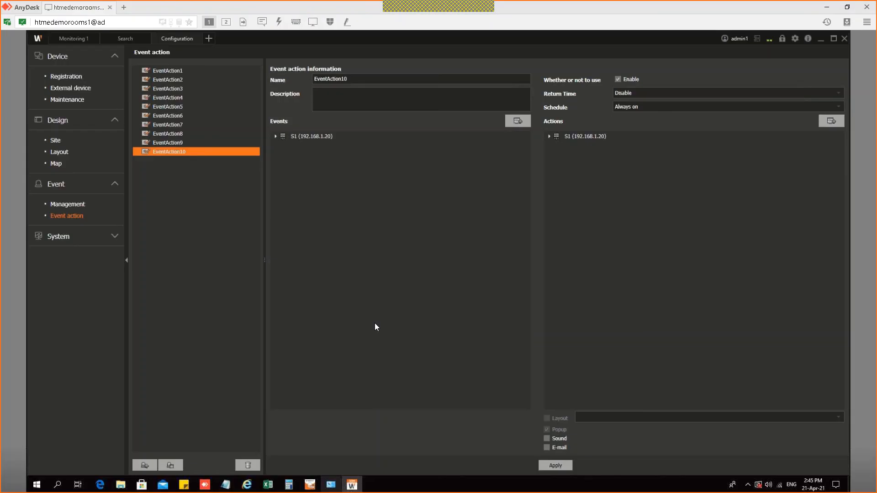
Step: Open System > Maintenance, then switch to the Monitoring 1 live view grid
click(77, 243)
click(72, 270)
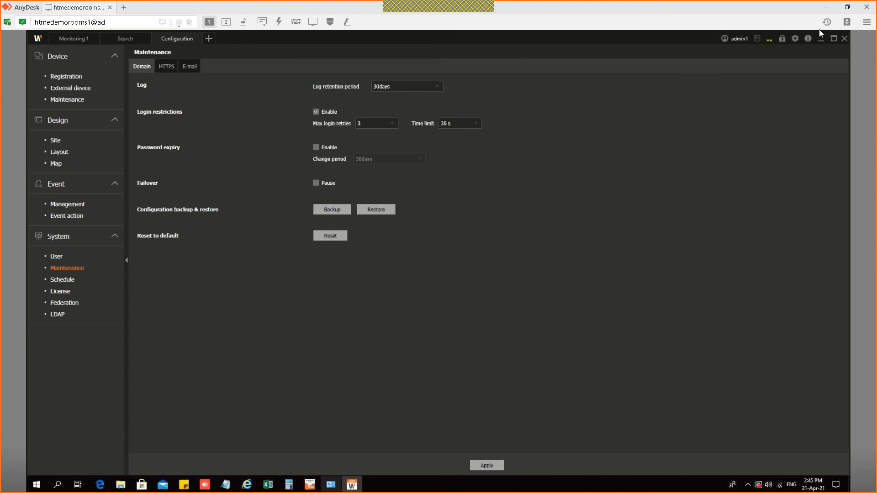
click(74, 39)
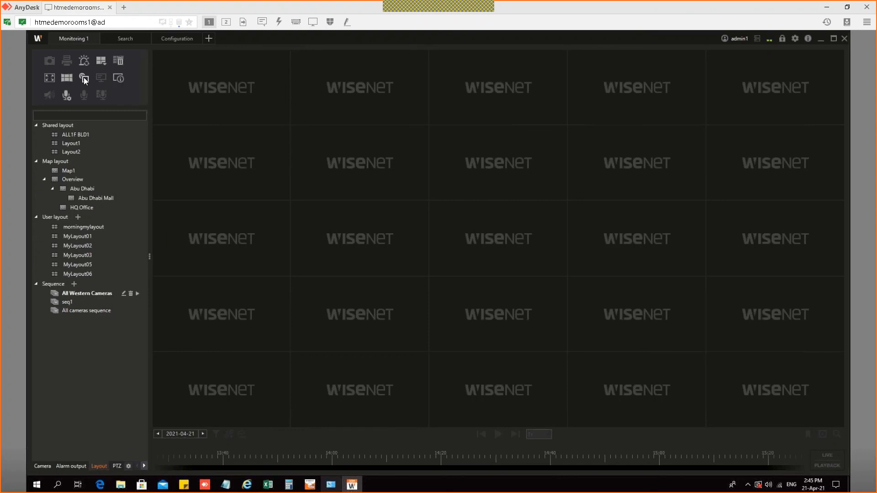
Step: Turn on event spot for the monitoring grid and close the fisheye motion instant viewer
click(86, 78)
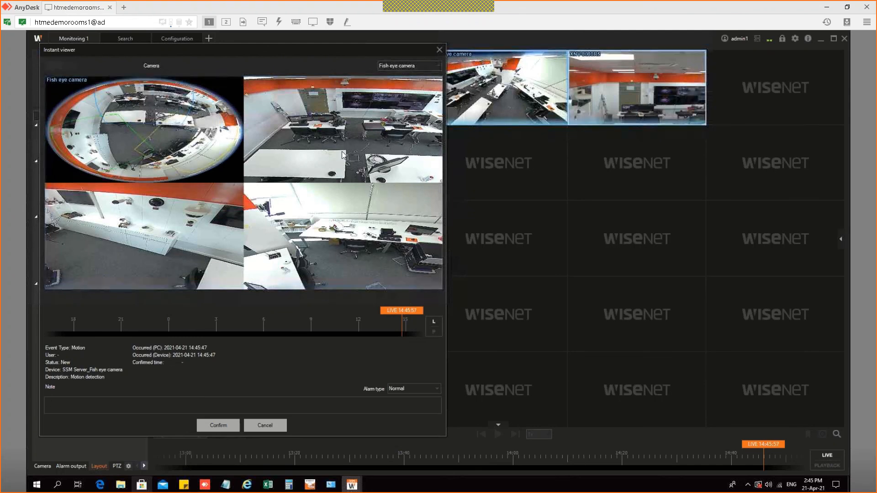
key(Escape)
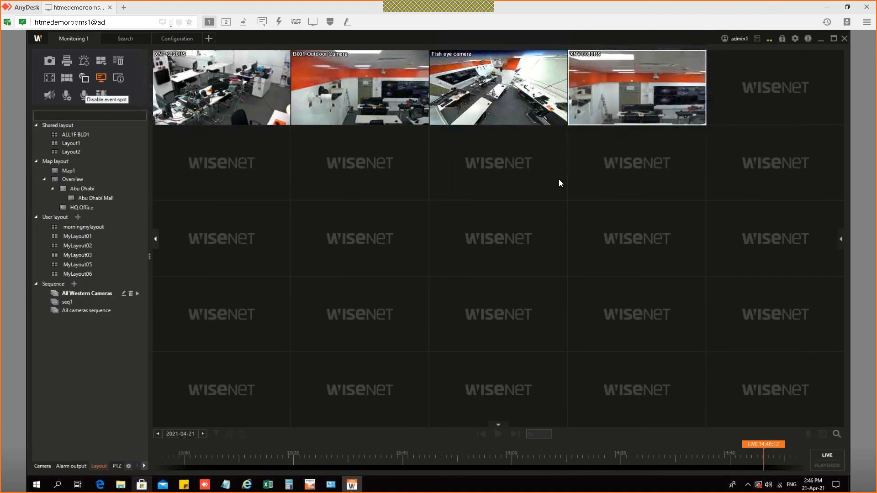
click(795, 39)
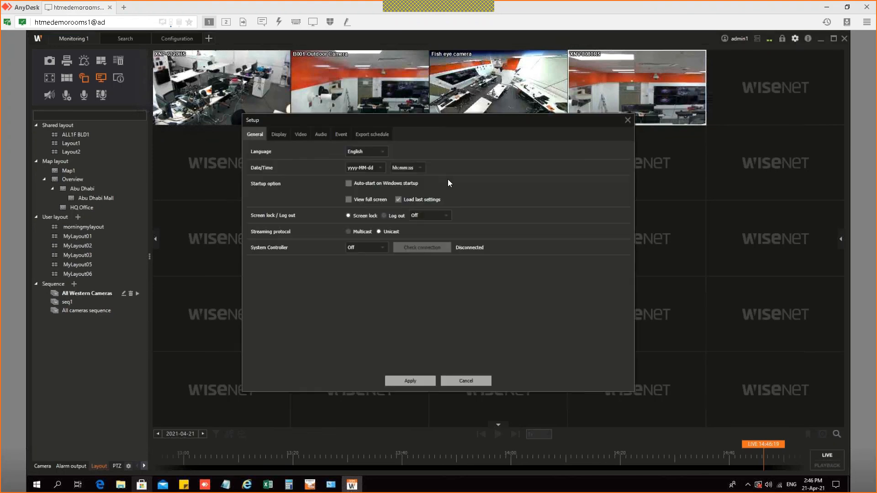
click(342, 135)
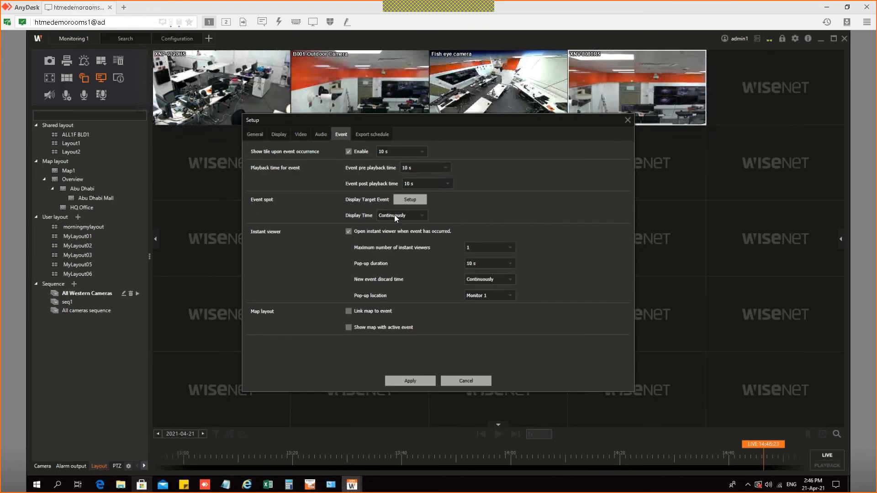
click(410, 201)
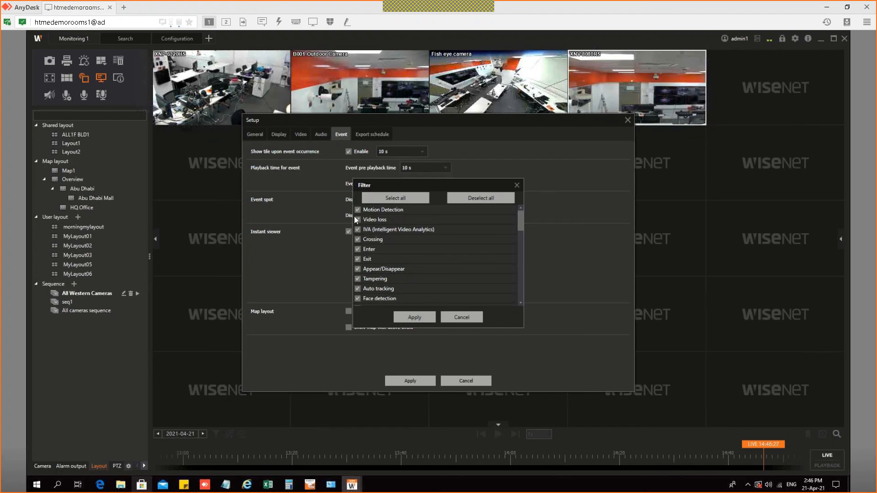
click(355, 216)
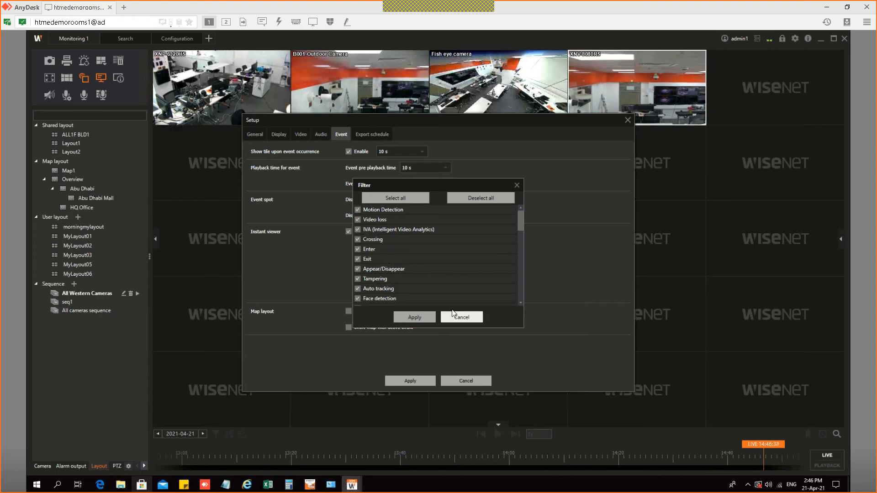
click(461, 317)
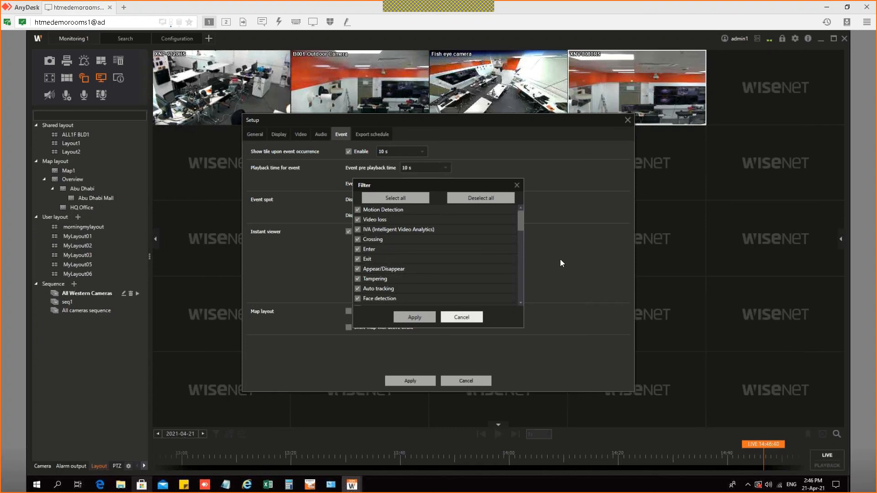
click(628, 121)
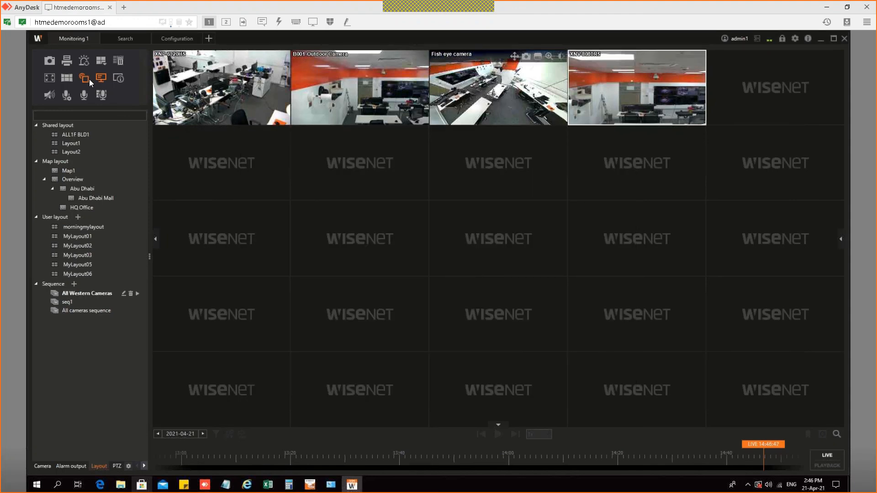
Step: Go to Device > Registration in Configuration and close the motion instant viewer
click(175, 39)
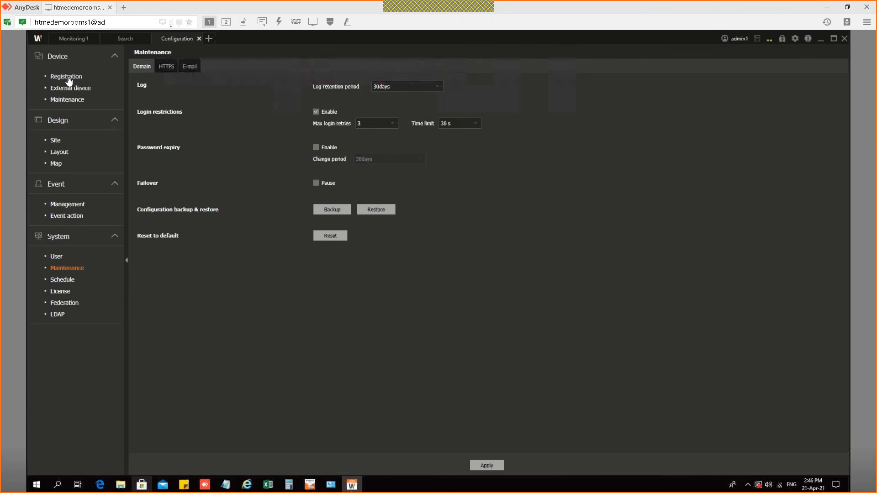
click(67, 76)
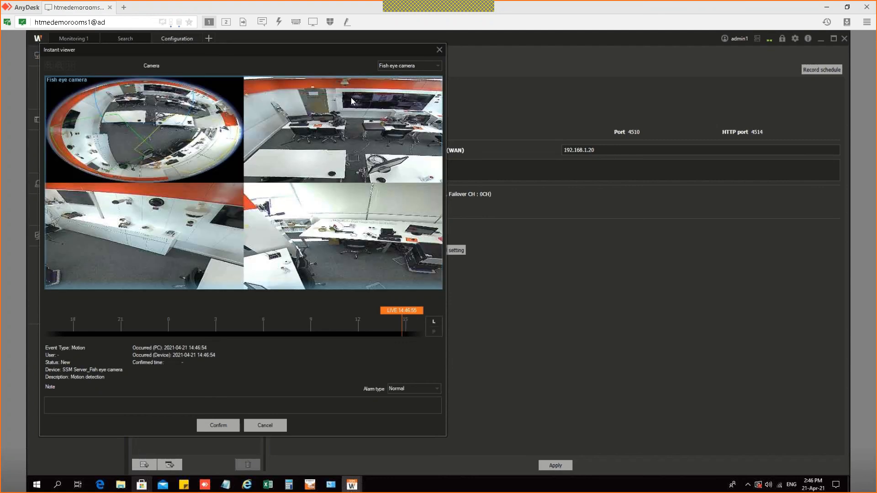
click(438, 49)
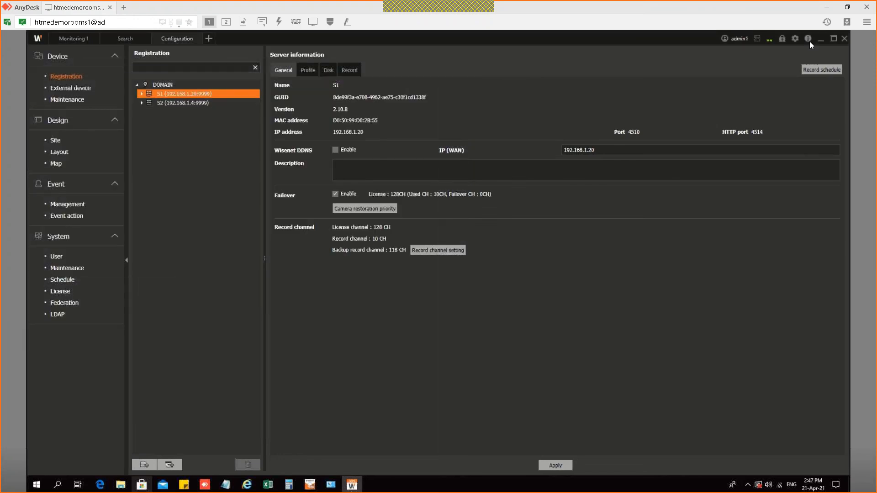
Step: Review the event setup options and cancel without changes
click(795, 39)
click(341, 134)
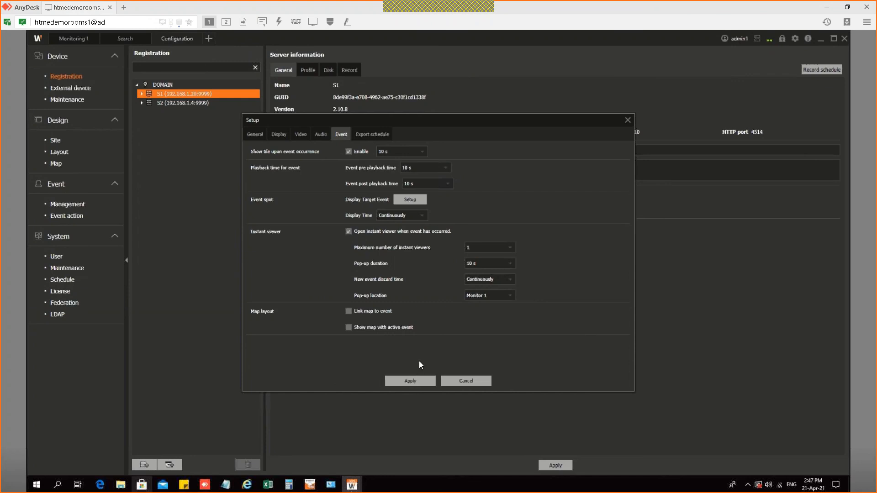
click(476, 384)
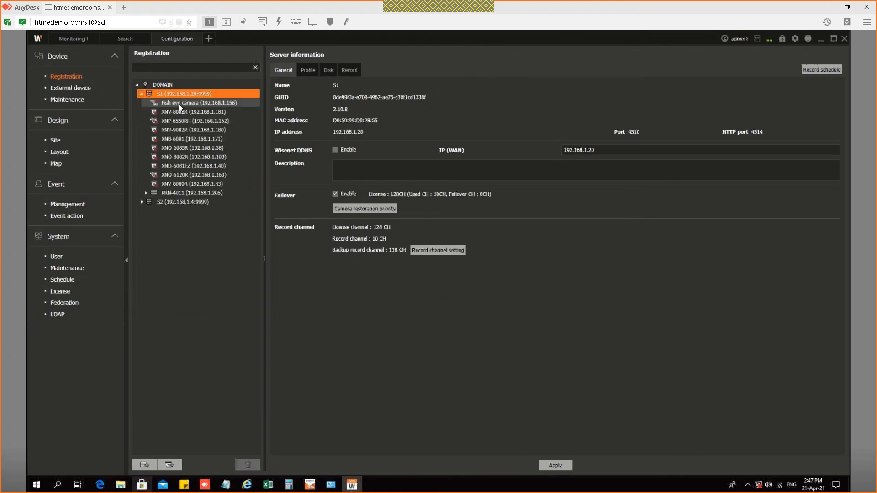
Step: Apply the Fish eye camera's tampering detection settings: sensitivity 80, minimum duration 10 s
click(258, 103)
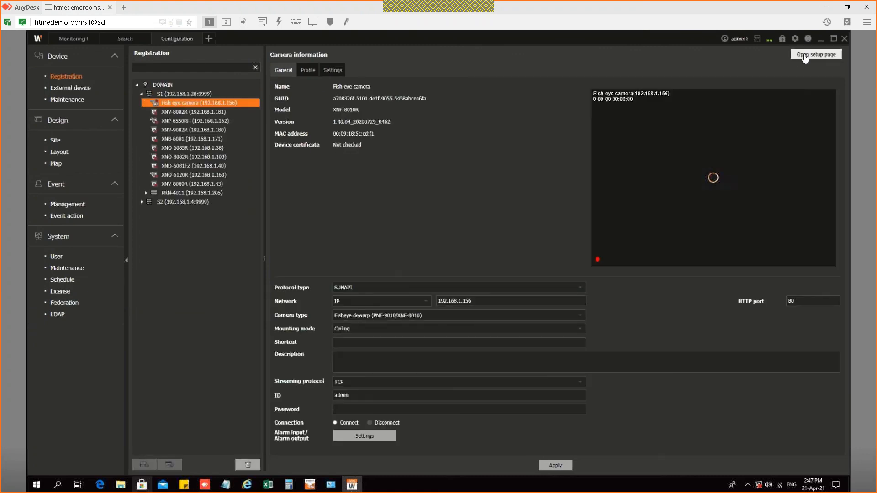
click(805, 55)
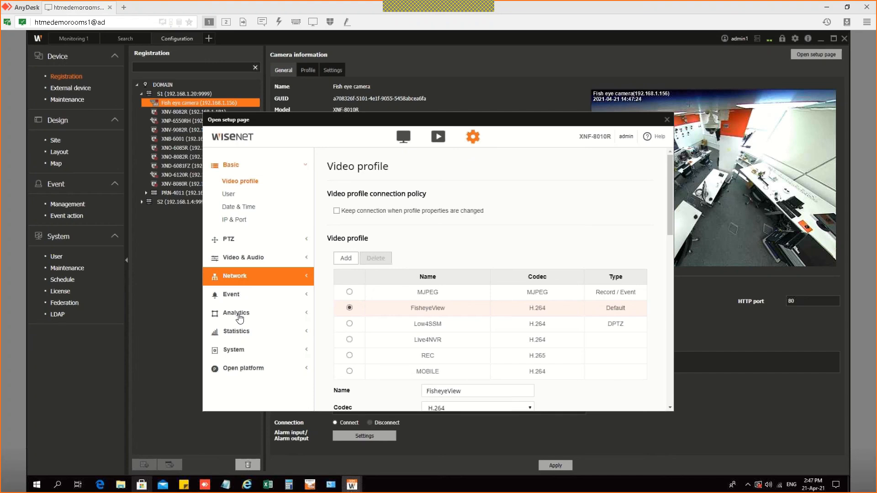
click(240, 315)
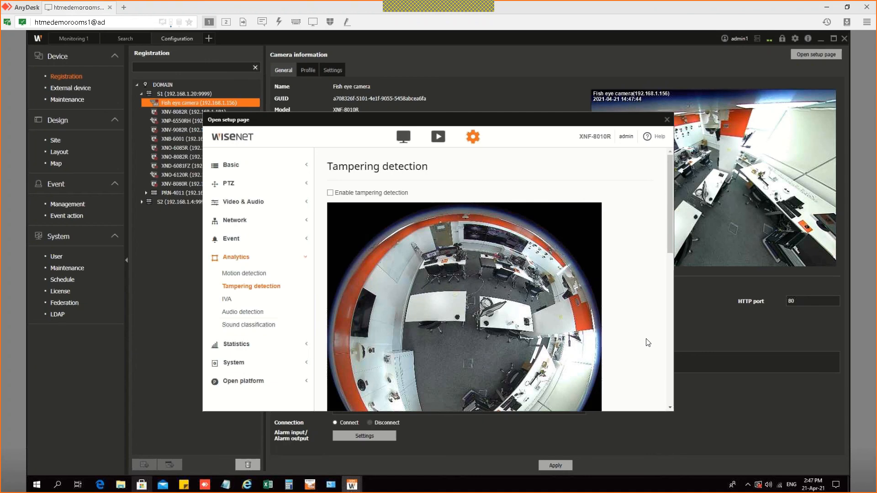
scroll(675, 247, down, 5)
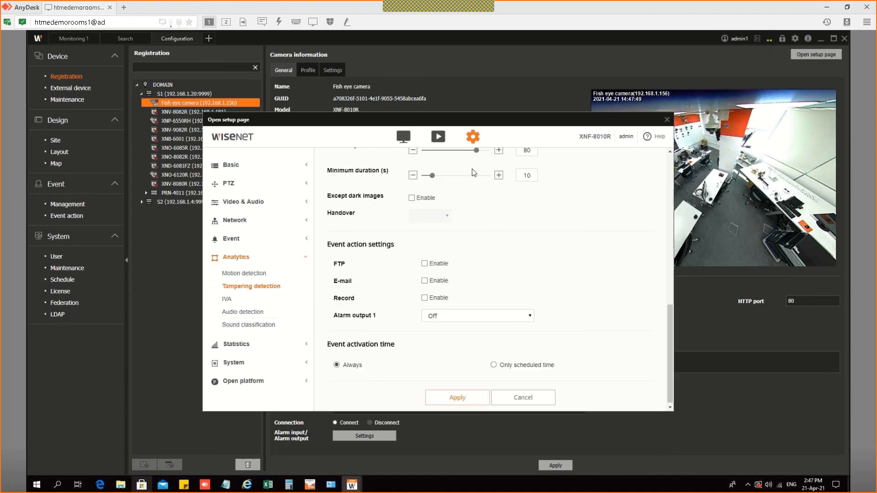
scroll(473, 173, up, 5)
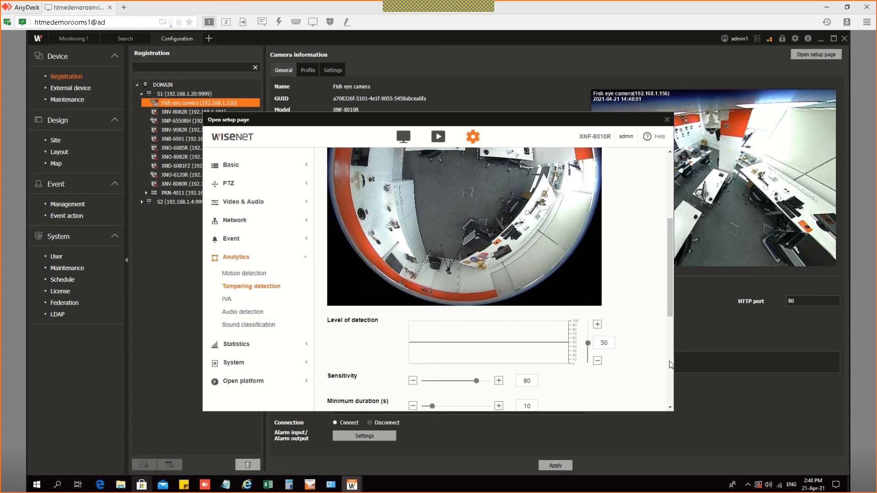
click(670, 365)
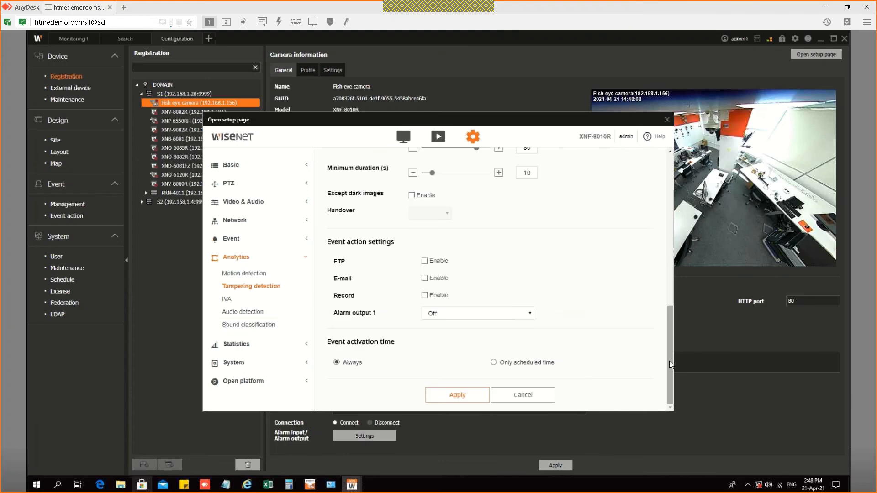
click(453, 402)
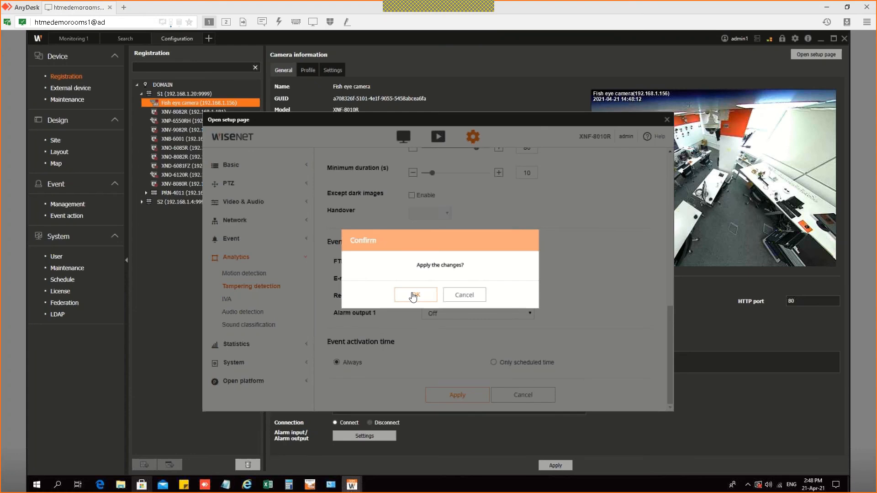
click(413, 296)
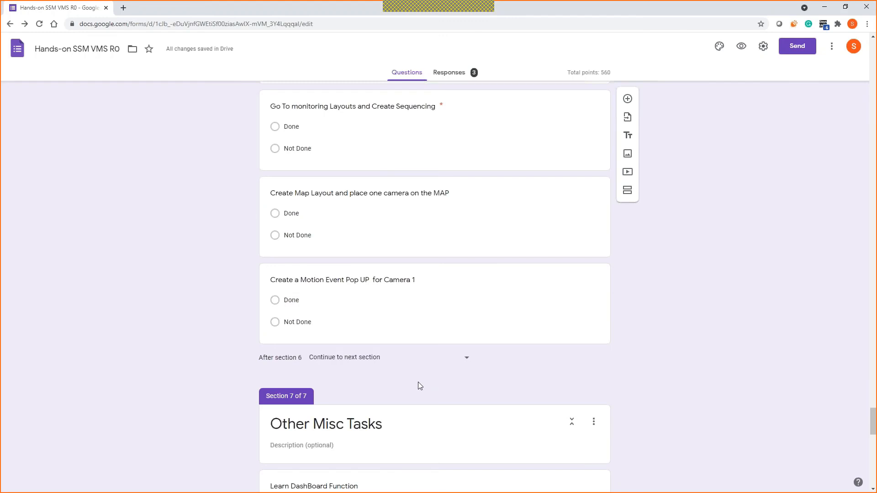
Step: Scroll through the Other Misc Tasks checklist in the Google Form, then minimise Chrome
scroll(417, 384, down, 6)
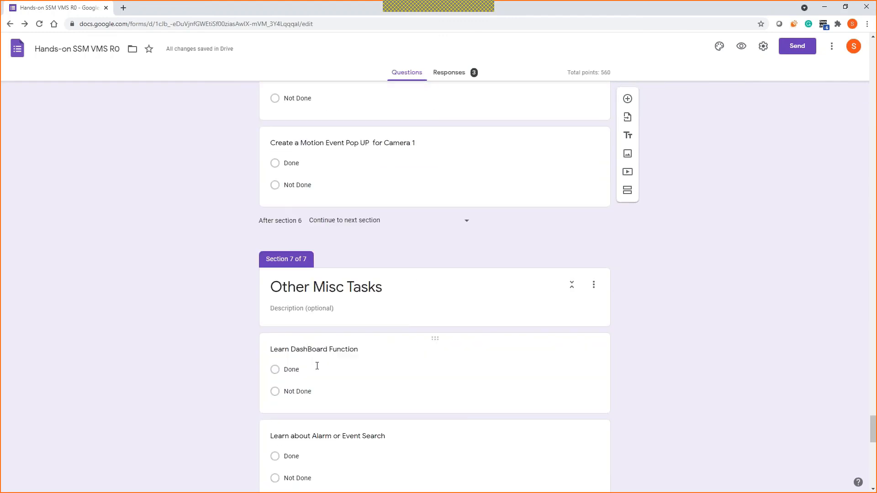
scroll(345, 324, down, 4)
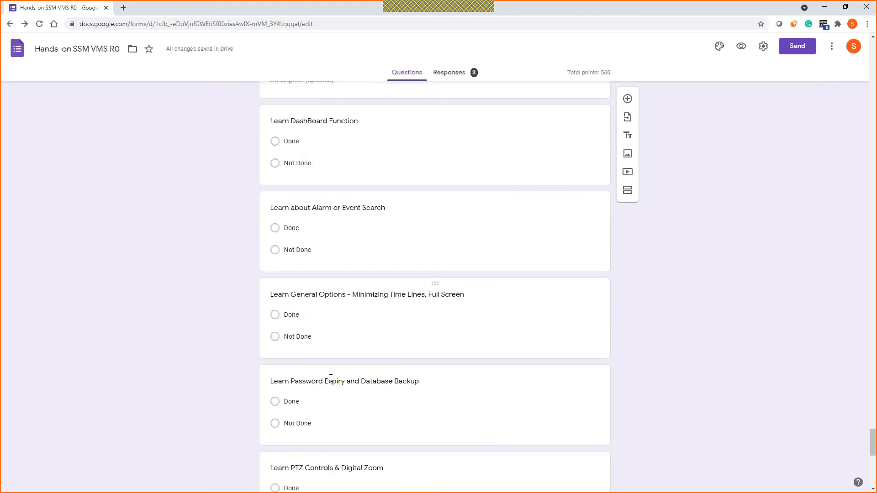
scroll(301, 387, down, 4)
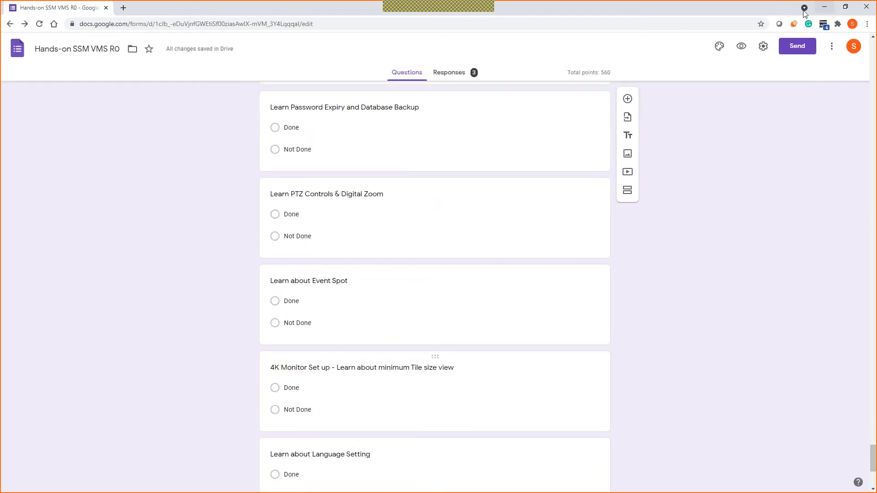
click(824, 9)
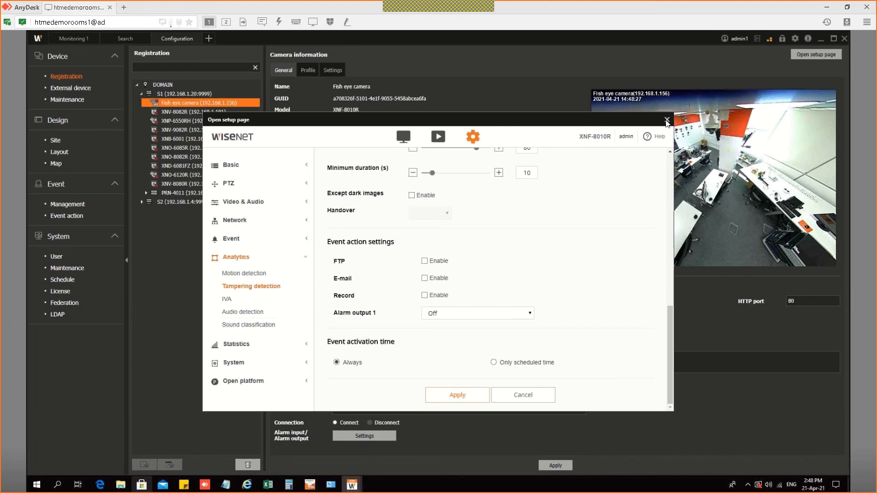
Step: Close the camera setup page and add a new Dashboard view
click(667, 120)
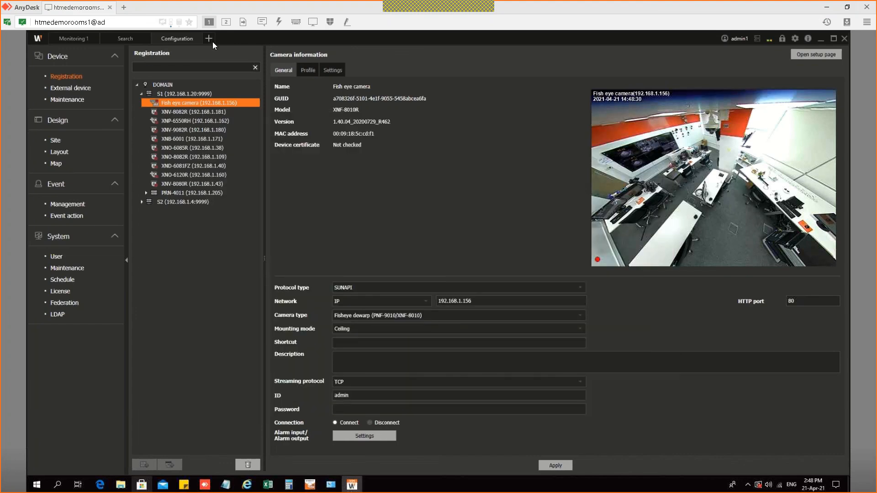
click(209, 39)
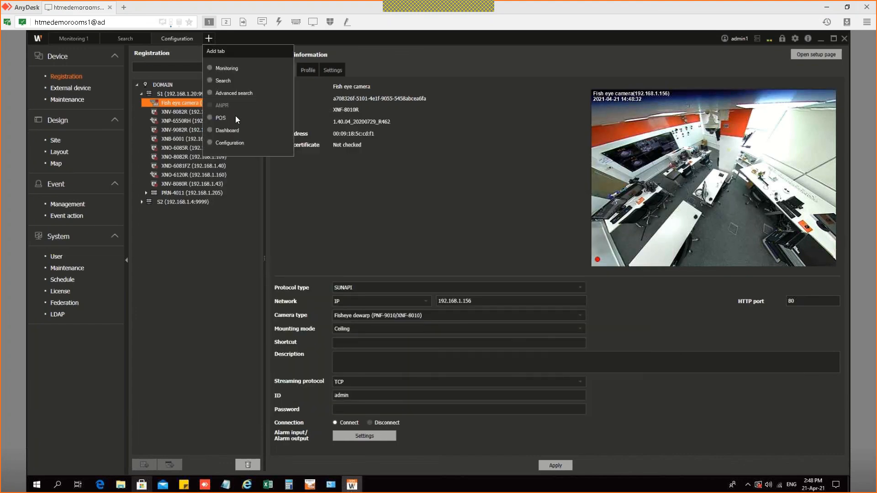
click(214, 132)
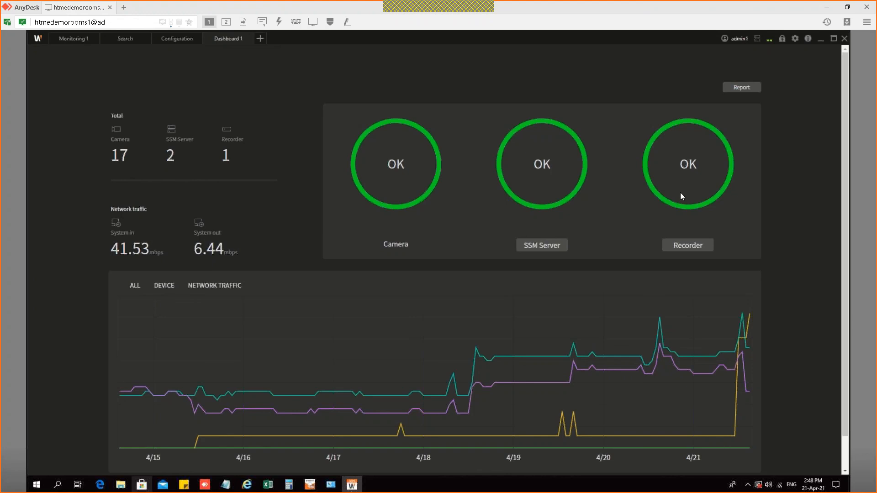
Step: Check recorder PRN-4011's camera and disk status, then return to Configuration
click(685, 249)
click(198, 122)
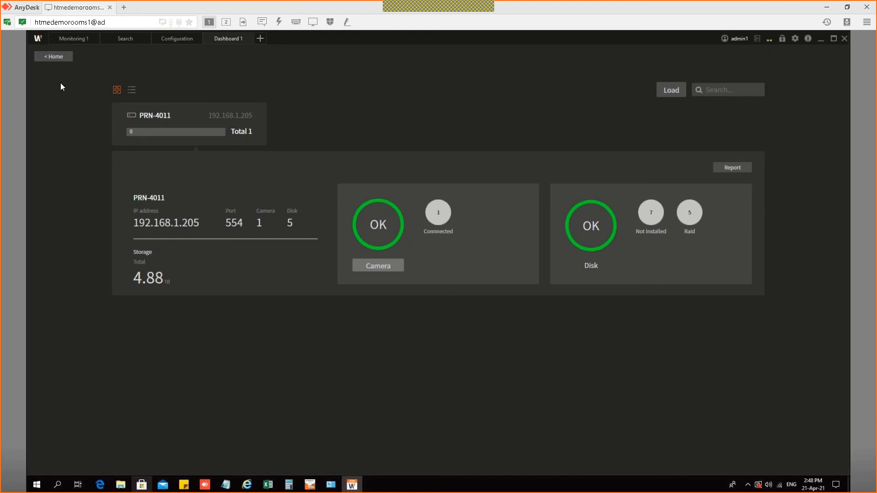
click(55, 57)
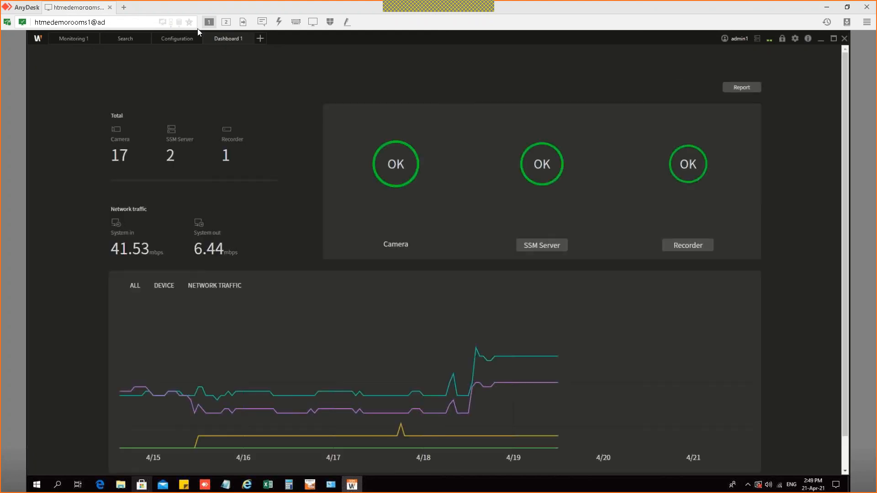
click(176, 40)
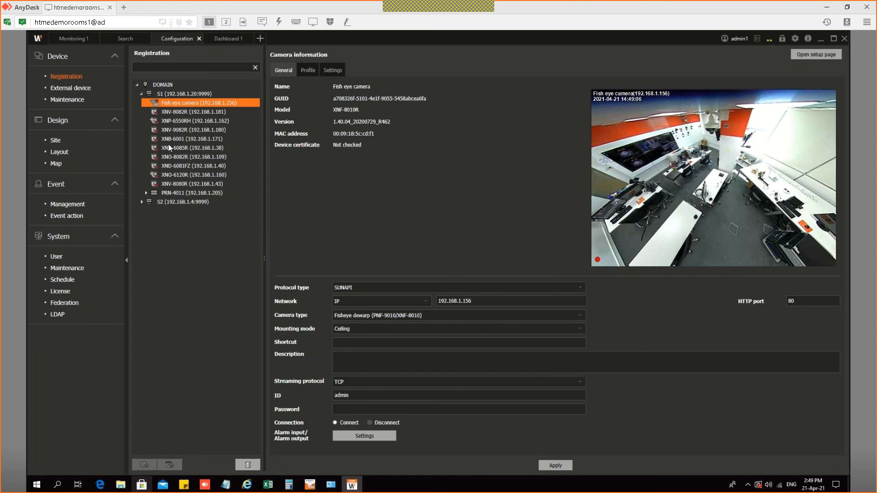
Step: Register recorder PRN-6410DB4 under S1 with its login ID and password, then check the dashboard
click(168, 94)
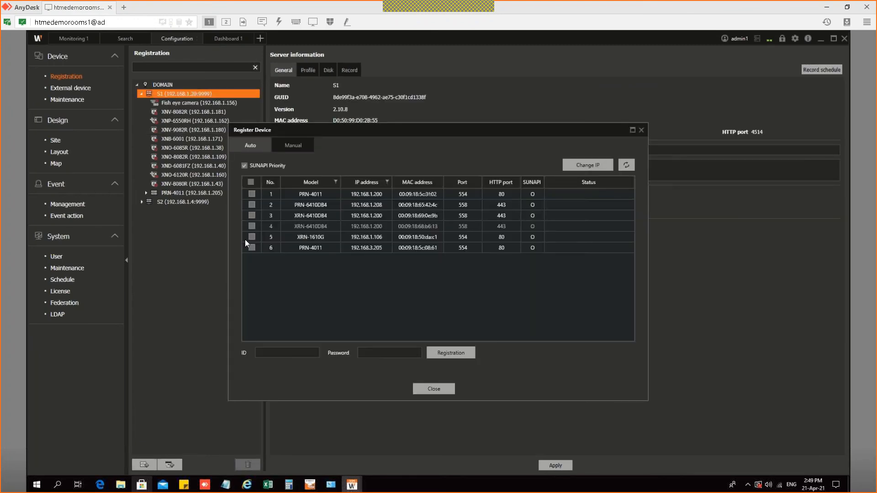
click(252, 204)
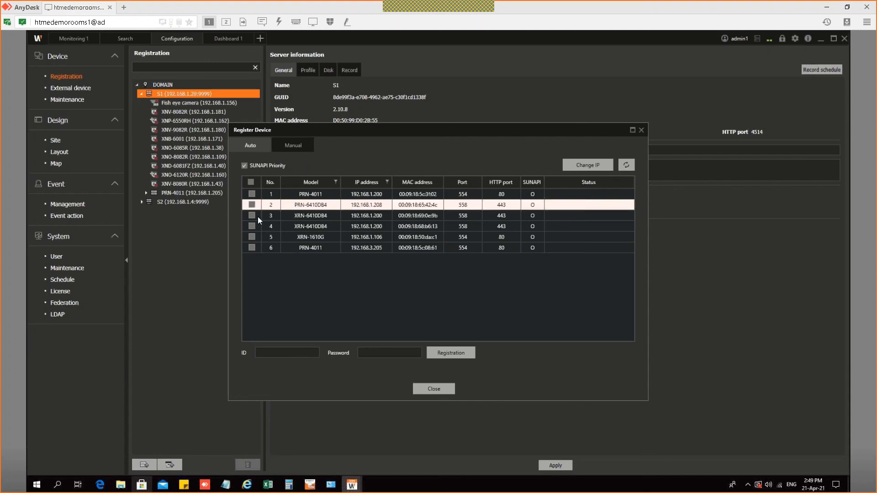
click(294, 353)
text(admin)
key(Tab)
text(******)
click(441, 352)
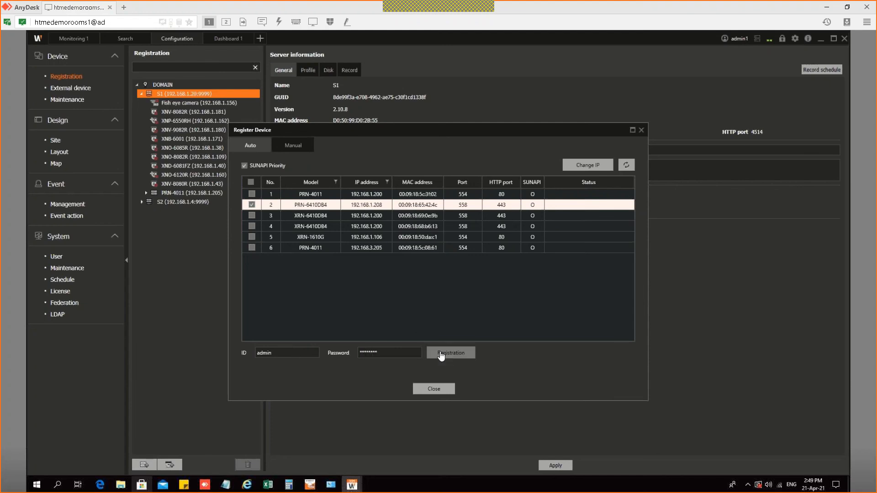
click(433, 389)
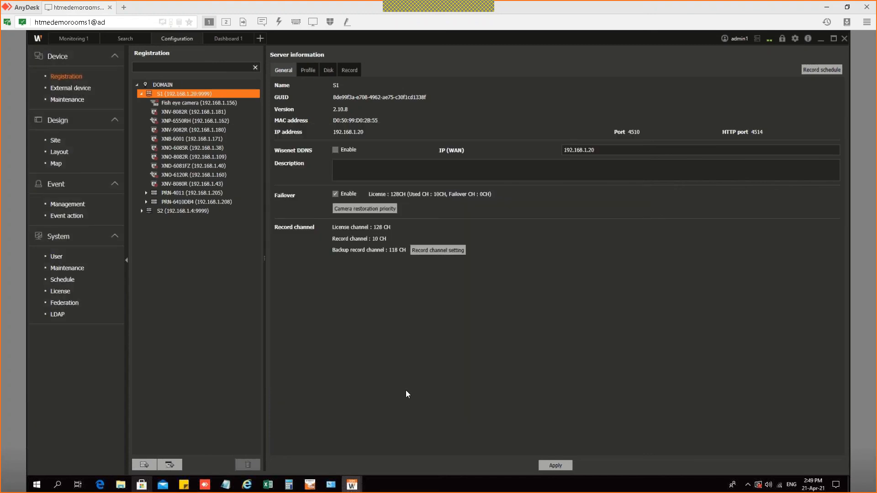
click(228, 39)
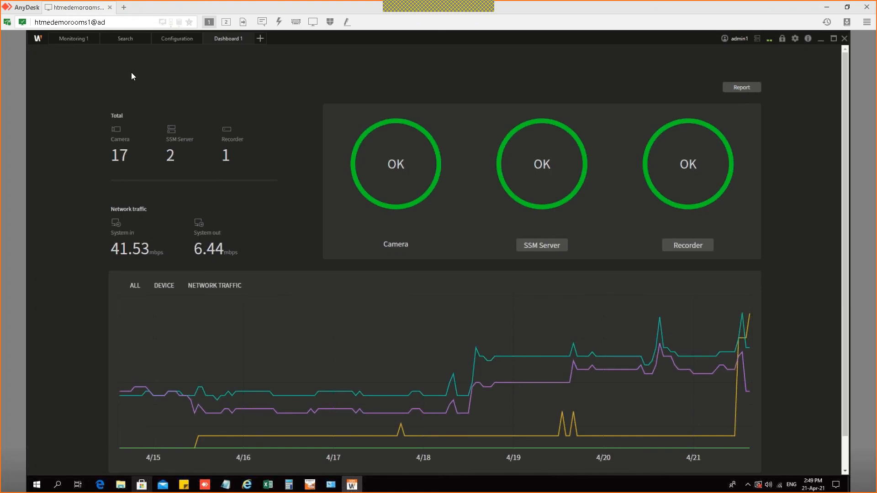
click(177, 39)
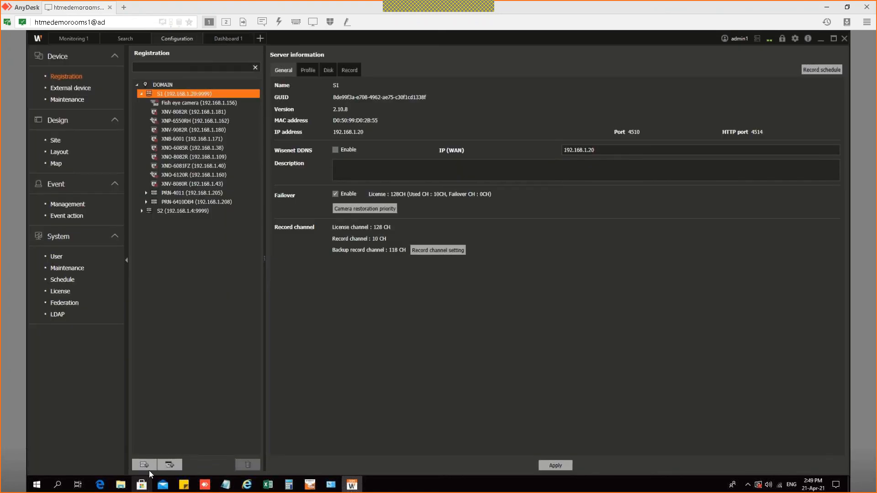
Step: Review the discoverable cameras sorted by Model without registering any, then expand S2 to list its six cameras
click(169, 464)
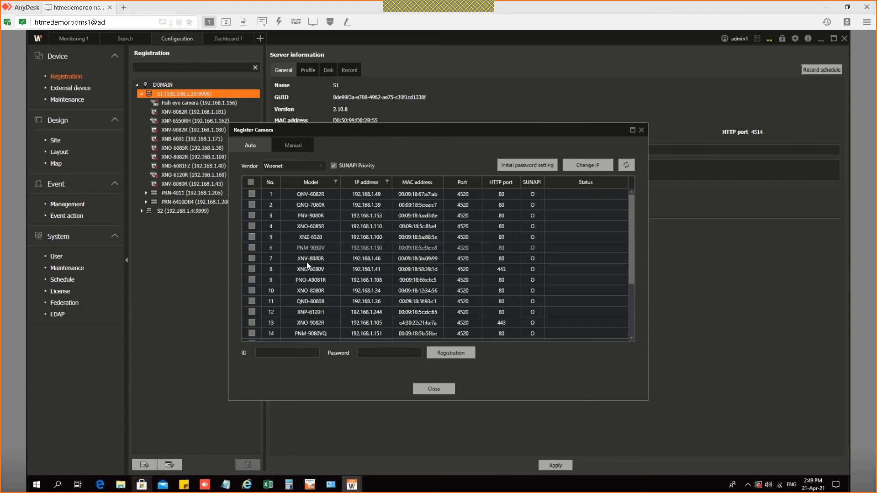
scroll(315, 248, down, 3)
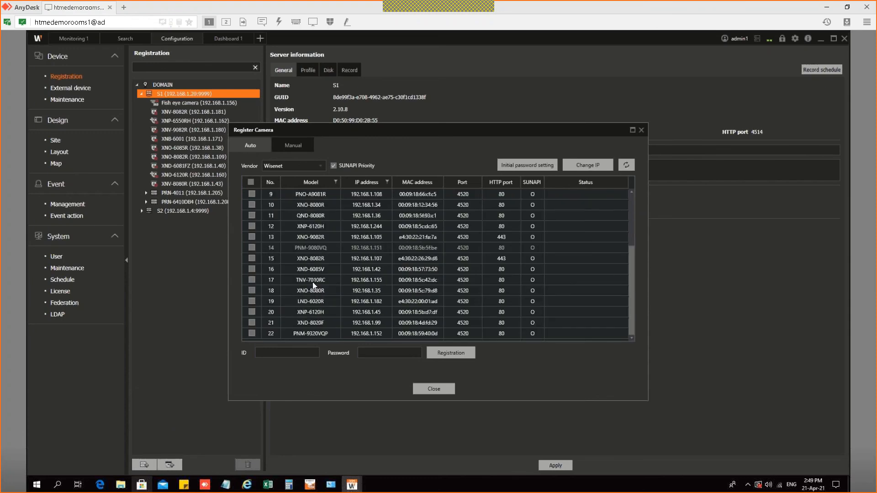
scroll(314, 306, up, 3)
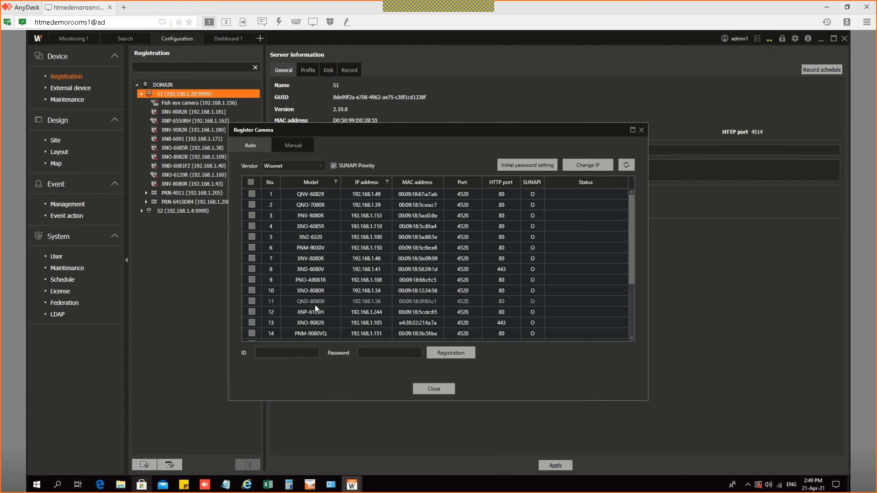
click(323, 182)
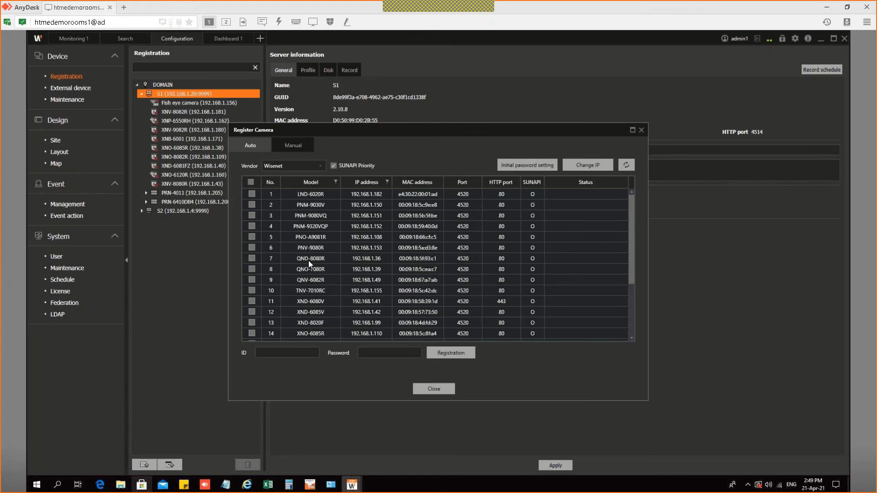
click(441, 392)
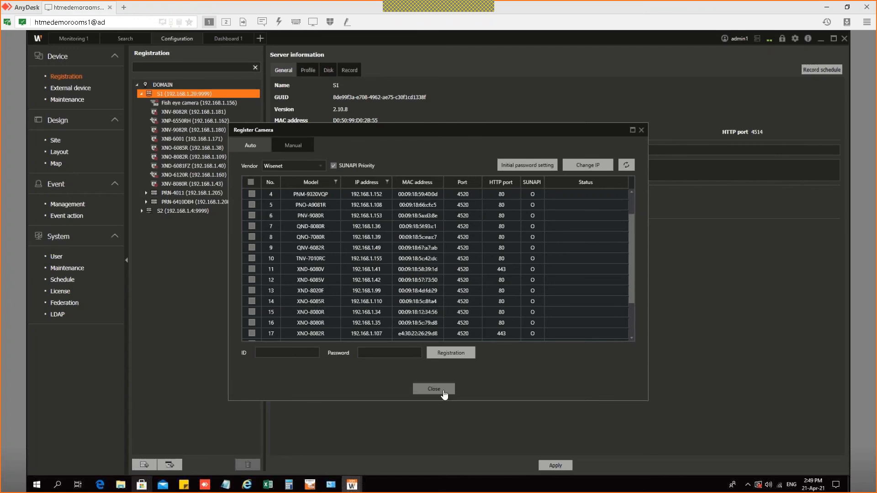
click(142, 211)
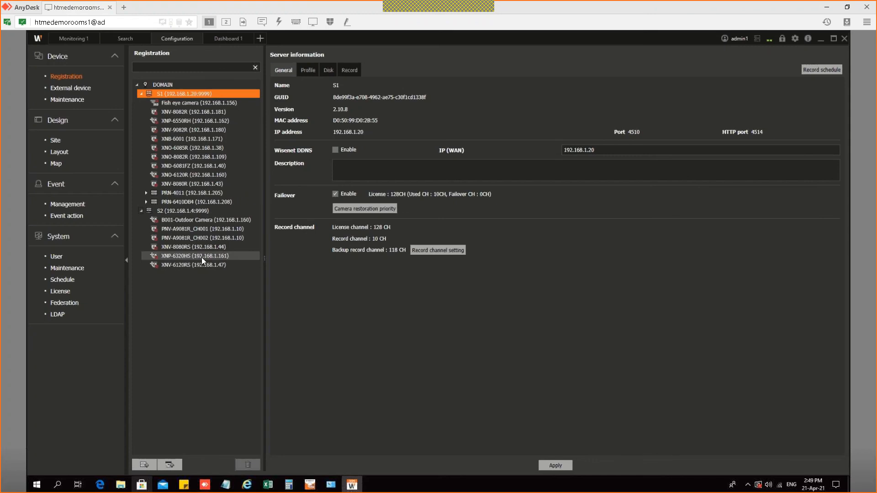
click(230, 37)
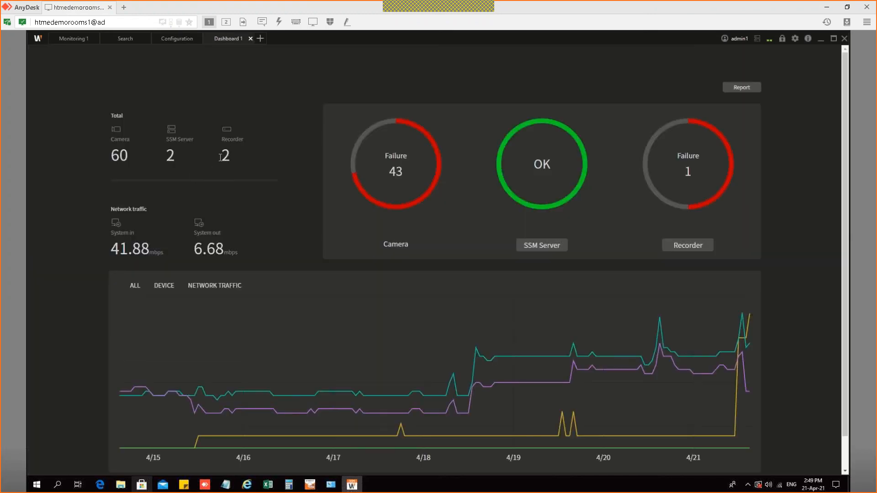
mouse_move(410, 126)
mouse_move(721, 135)
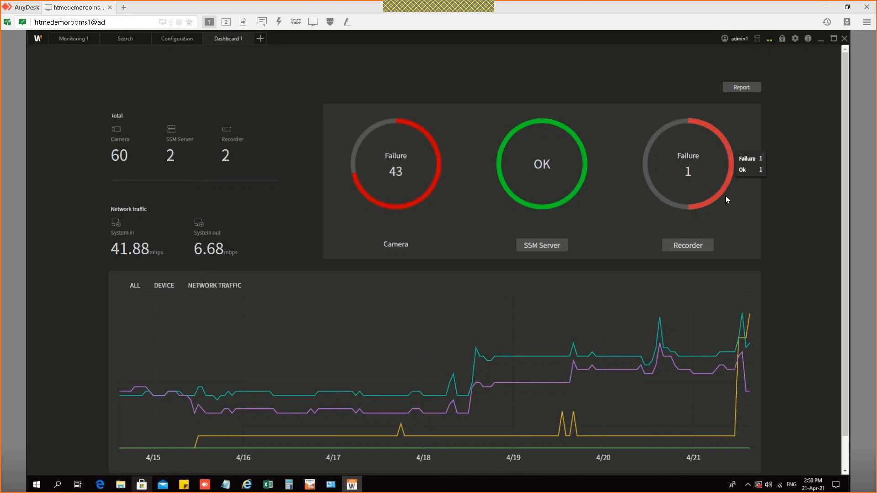
click(700, 246)
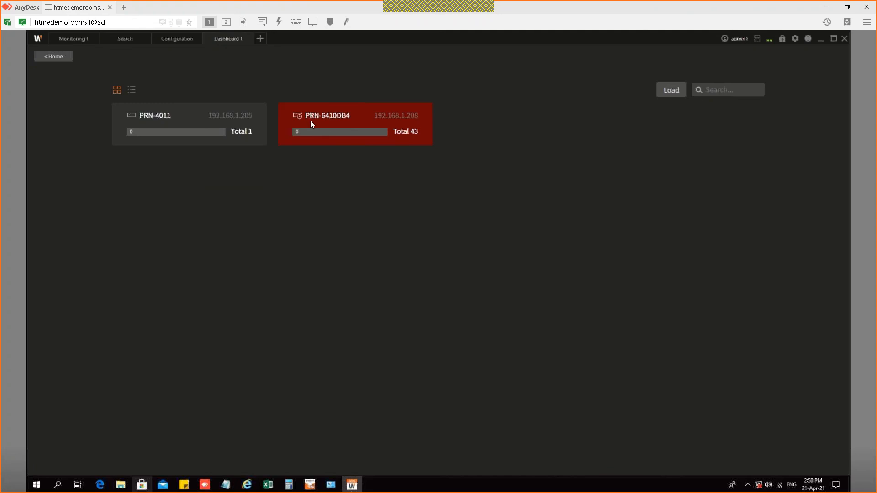
click(61, 57)
click(170, 38)
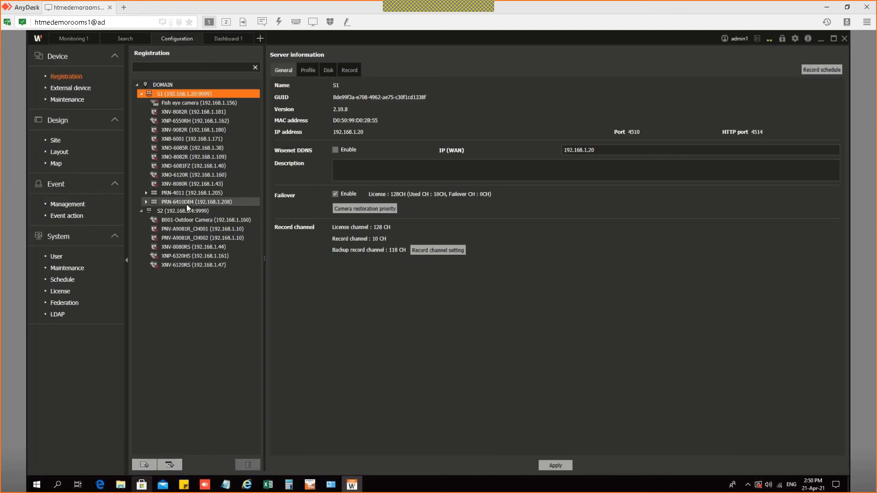
Step: Place camera XNP-6550RH in the empty fifth live tile, then return to Configuration
click(191, 204)
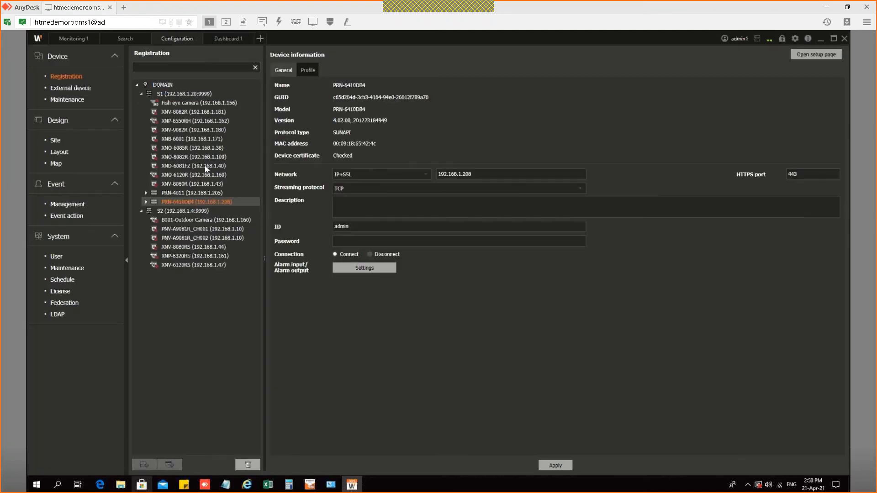
mouse_move(206, 164)
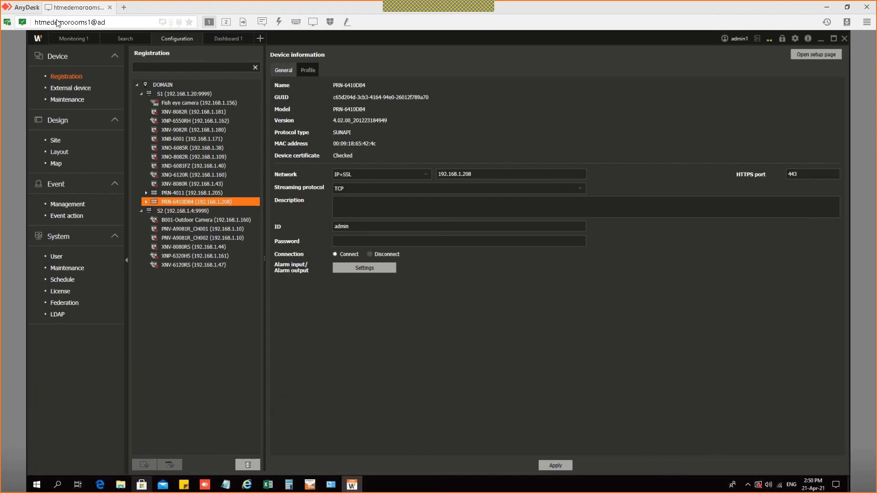
click(81, 39)
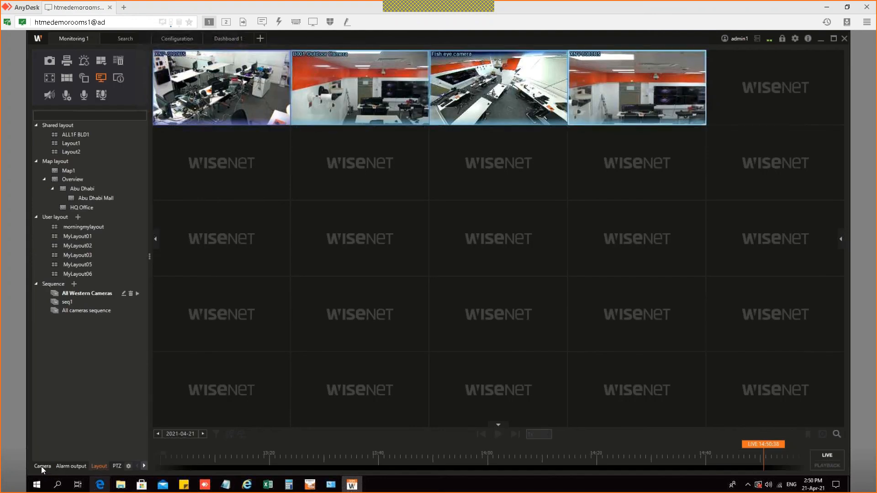
click(42, 466)
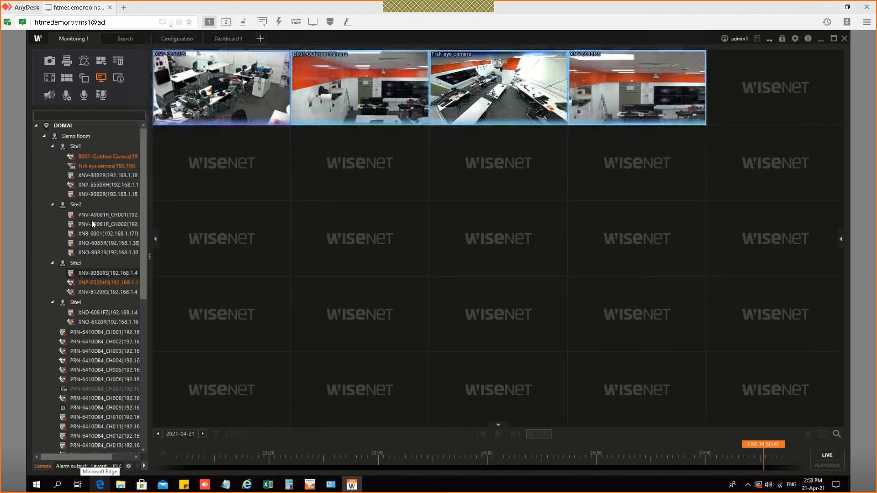
double_click(81, 187)
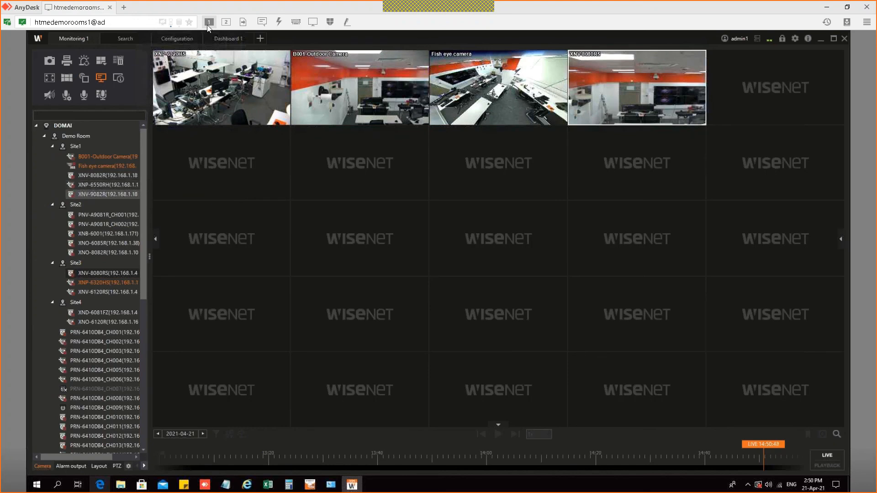
click(184, 39)
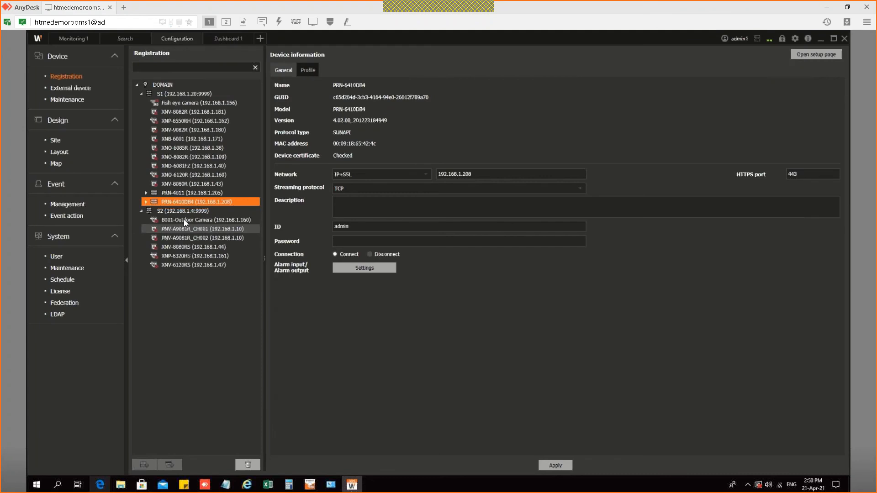
Step: Delete recorder PRN-6410DB4 and enlarge the XNP-6550RH feed to fill Monitoring 1
click(249, 465)
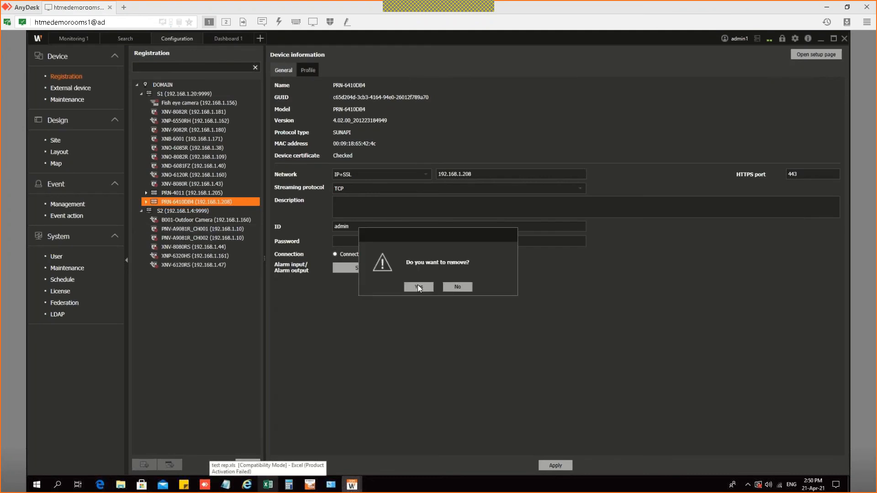
click(417, 287)
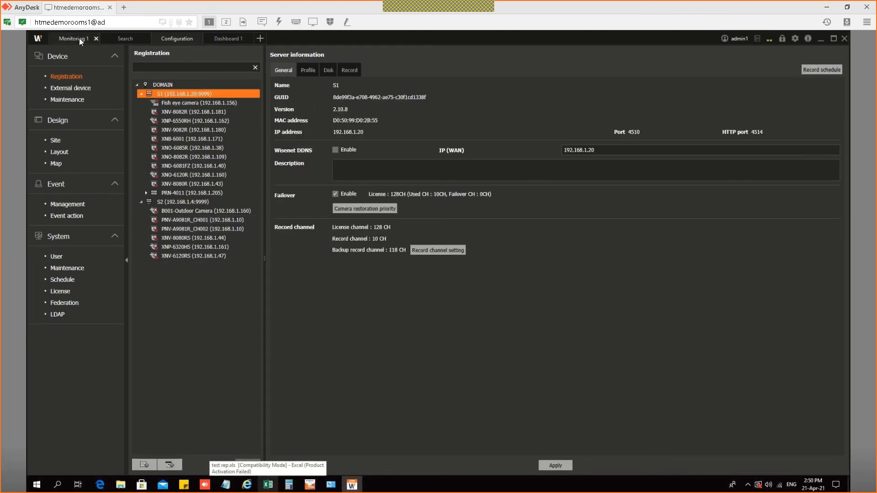
click(79, 37)
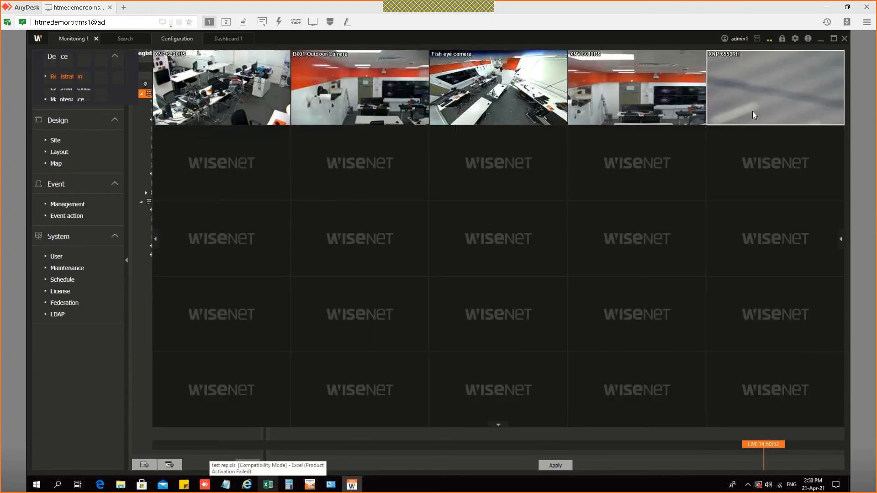
mouse_move(786, 98)
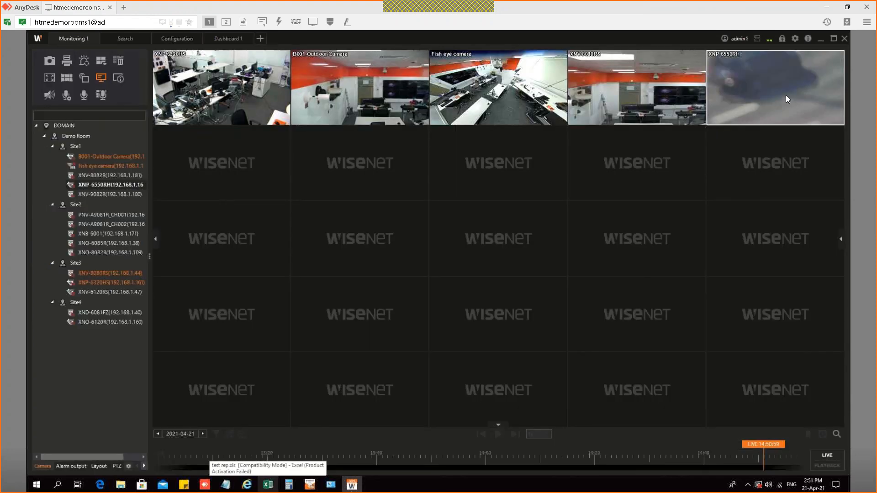
double_click(786, 95)
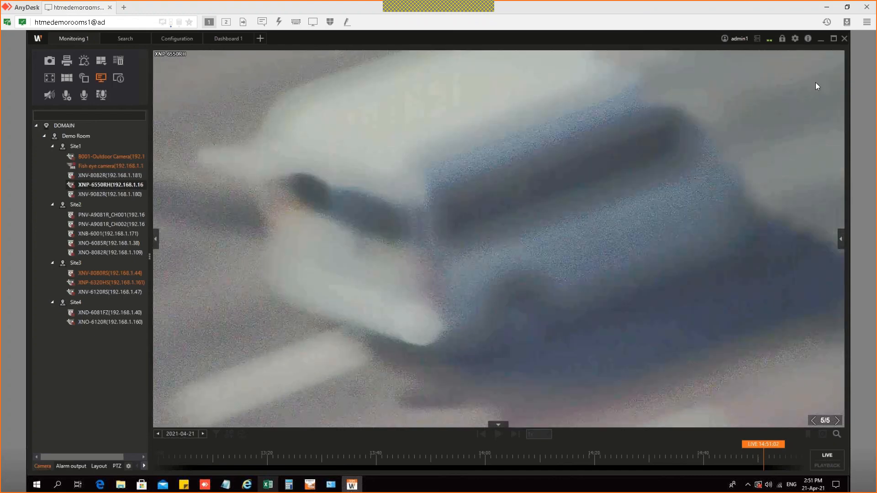
Step: Enable PTZ move control on the XNP-6550RH tile and reset it to the wide home view
mouse_move(793, 57)
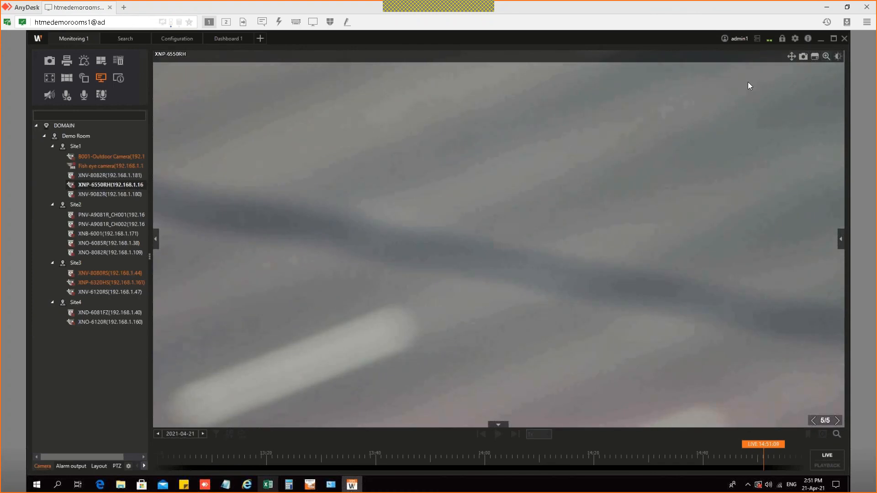
click(793, 56)
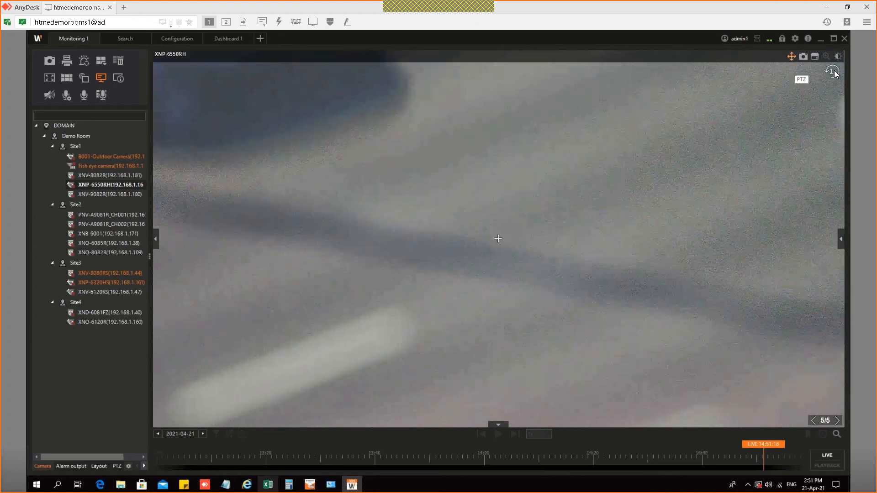
click(833, 72)
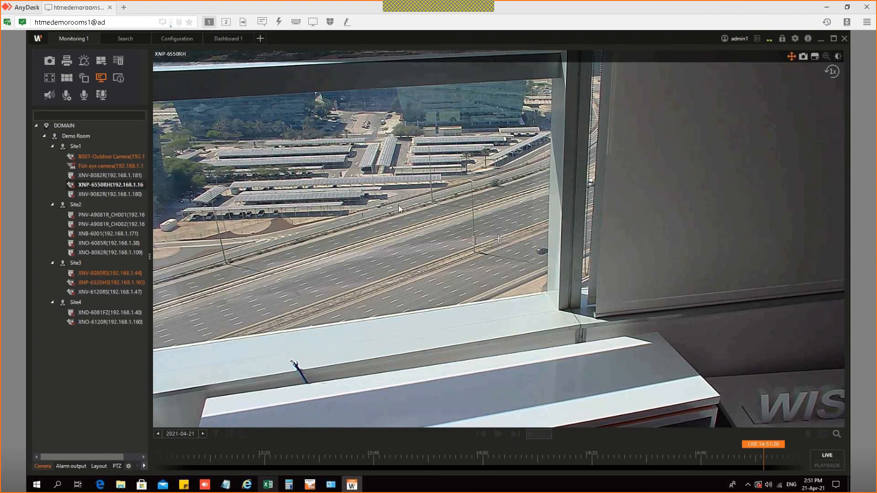
Step: Steer XNP-6550RH past the flags, DP World building and trees down to the highway, then return to Configuration
mouse_move(398, 208)
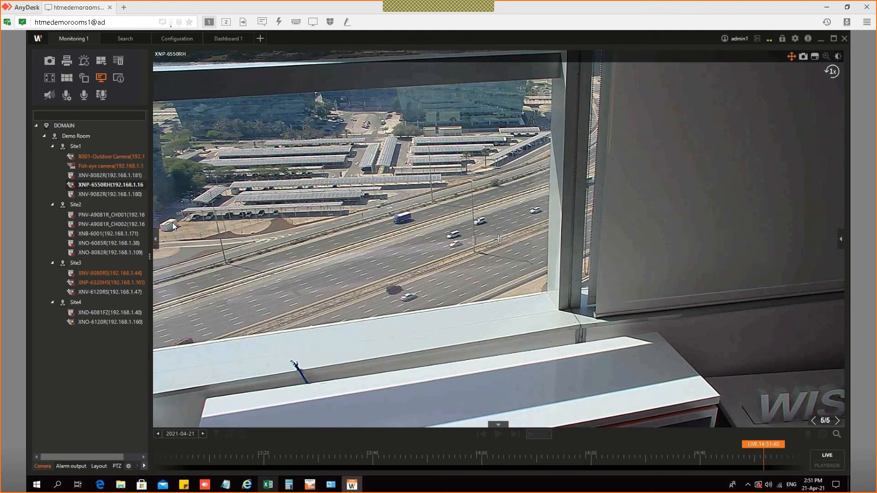
click(171, 222)
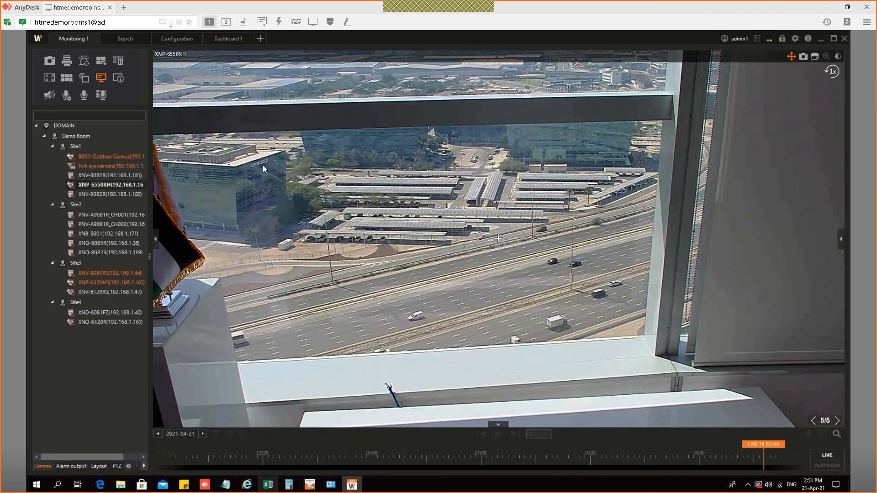
click(279, 189)
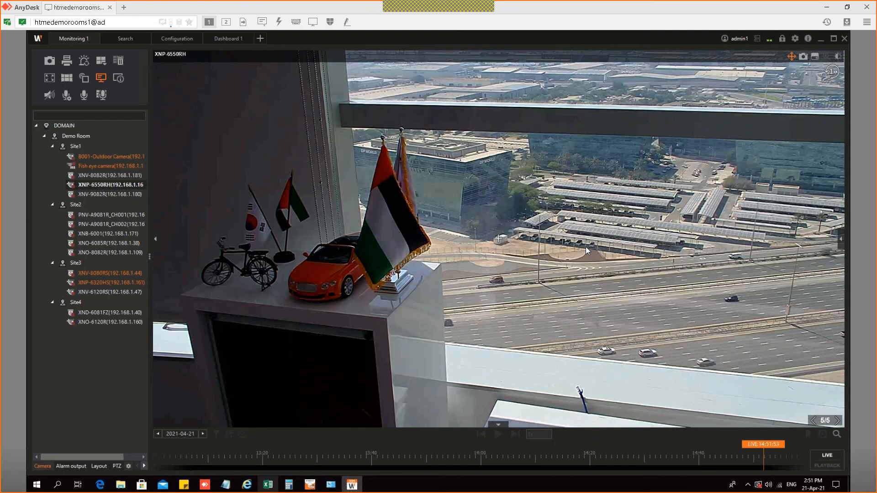
drag(586, 247, 807, 353)
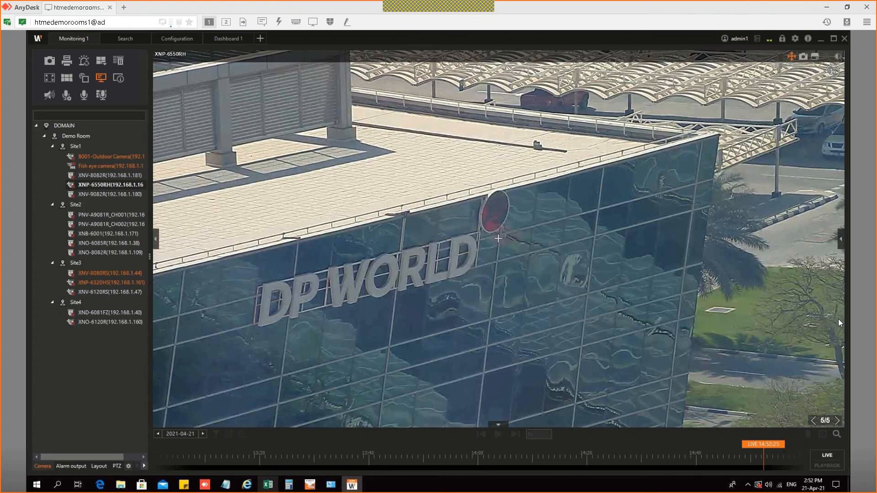
drag(837, 318, 826, 363)
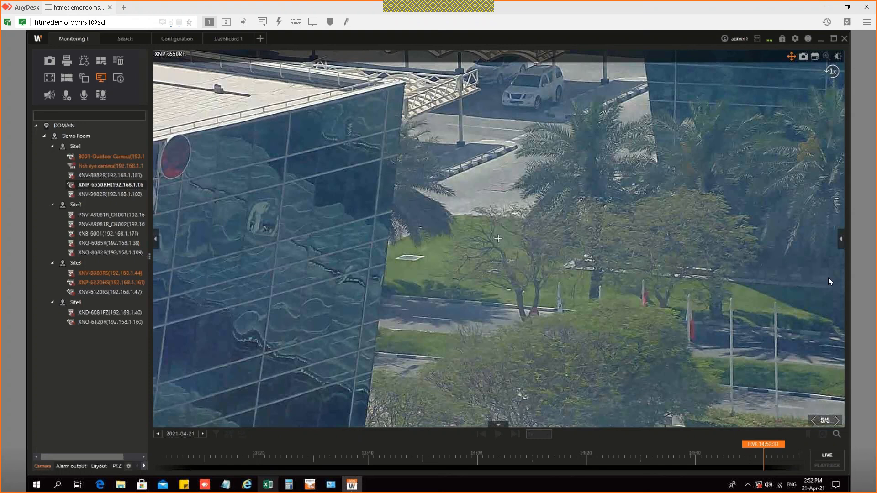
drag(829, 278, 826, 292)
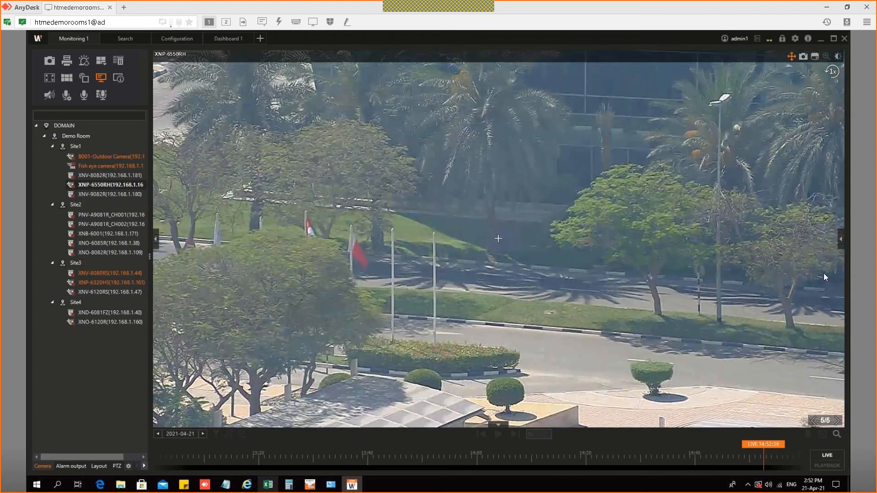
drag(823, 280, 436, 402)
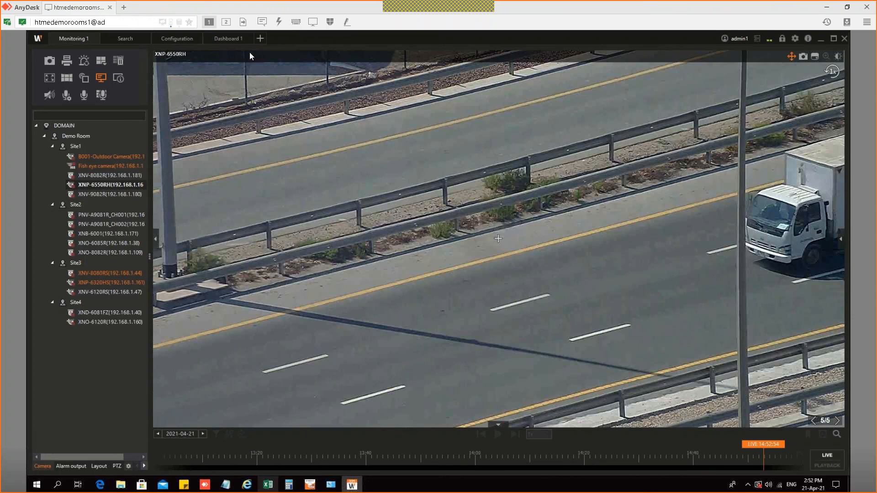
click(179, 40)
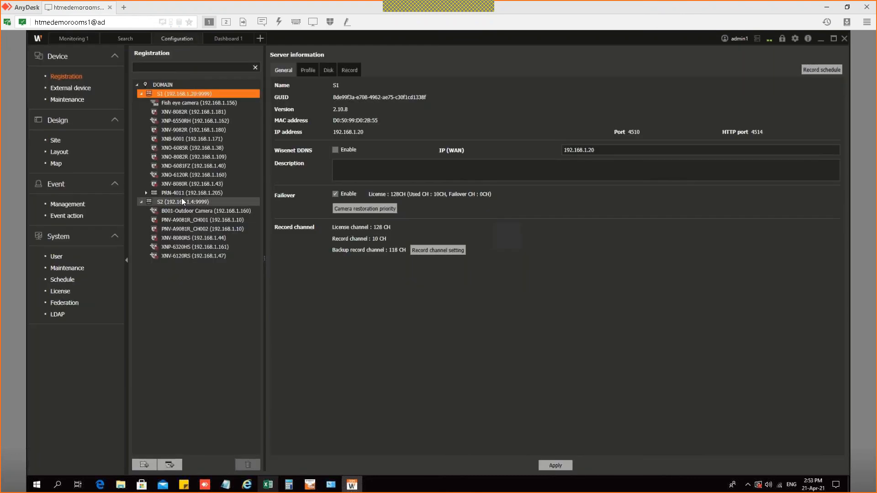
Step: Launch the setup page for PRN-4011 selected in the Registration tree
click(816, 54)
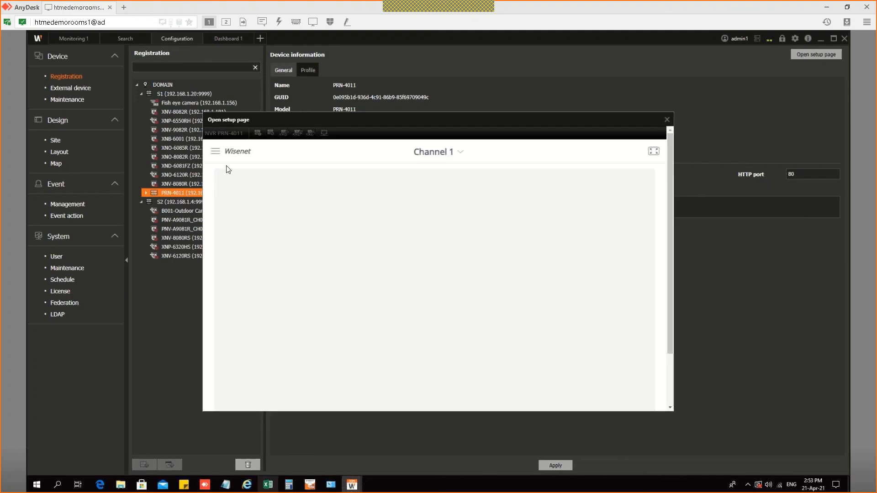
Step: Navigate PRN-4011's Setup menu through Device > Cam Registration to Storage Device > RAID
click(215, 153)
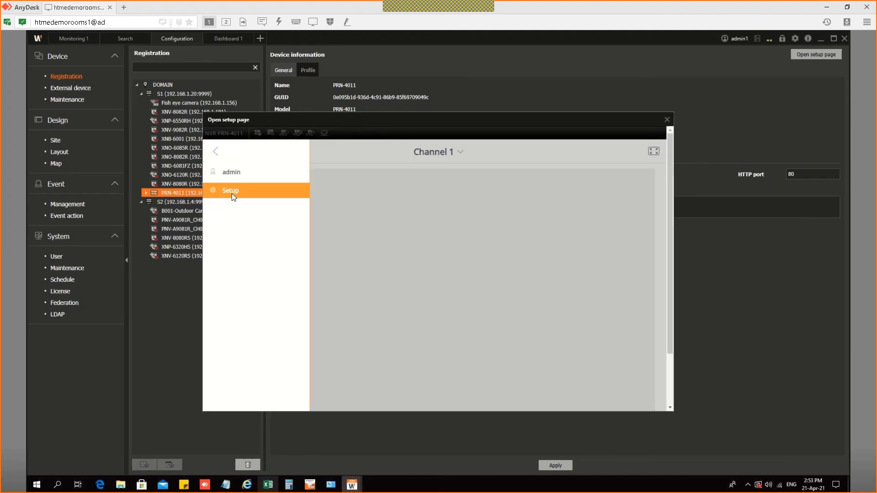
click(233, 194)
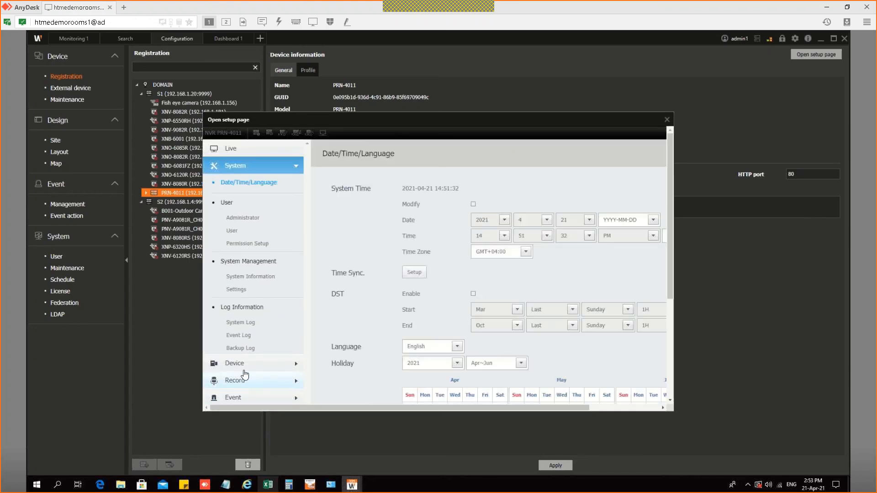
click(247, 366)
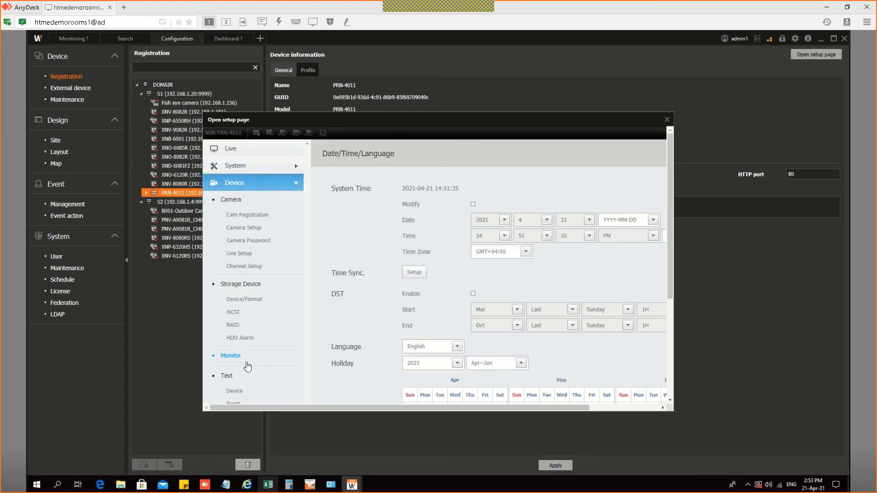
click(246, 217)
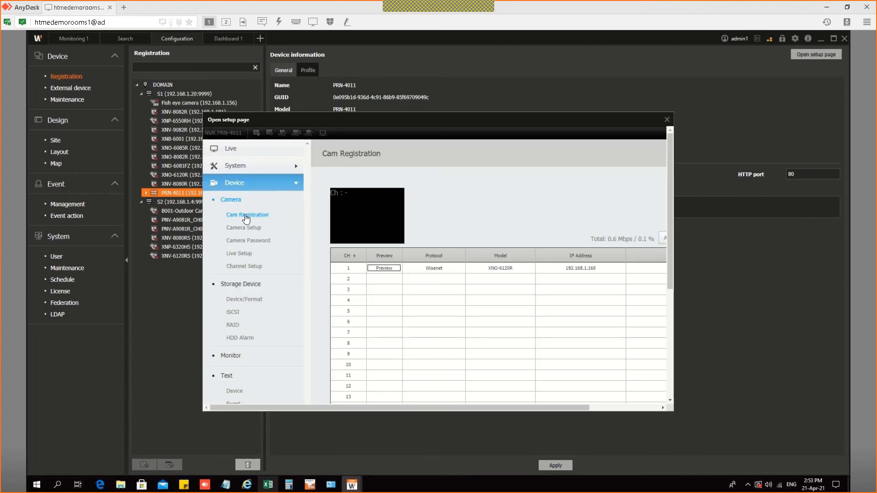
click(245, 266)
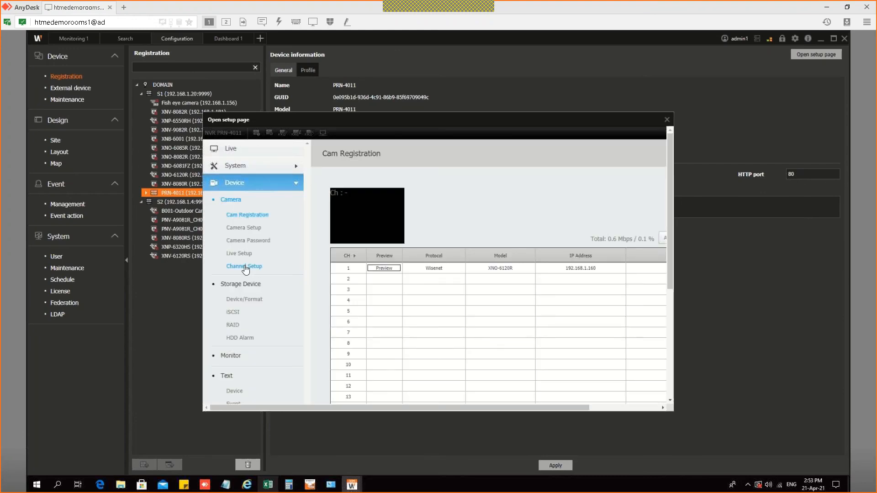
click(234, 327)
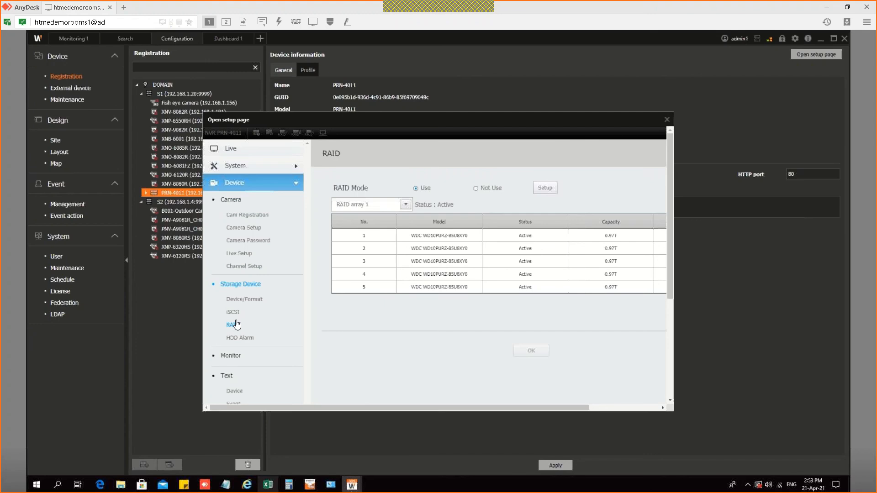
Step: Select drives 1, 2 and 3 in the RAID table to check their Active status
click(530, 240)
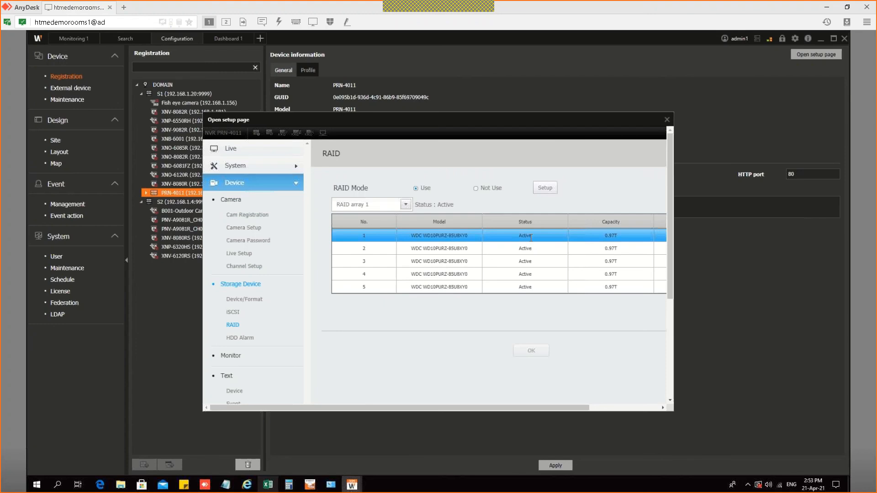
click(235, 328)
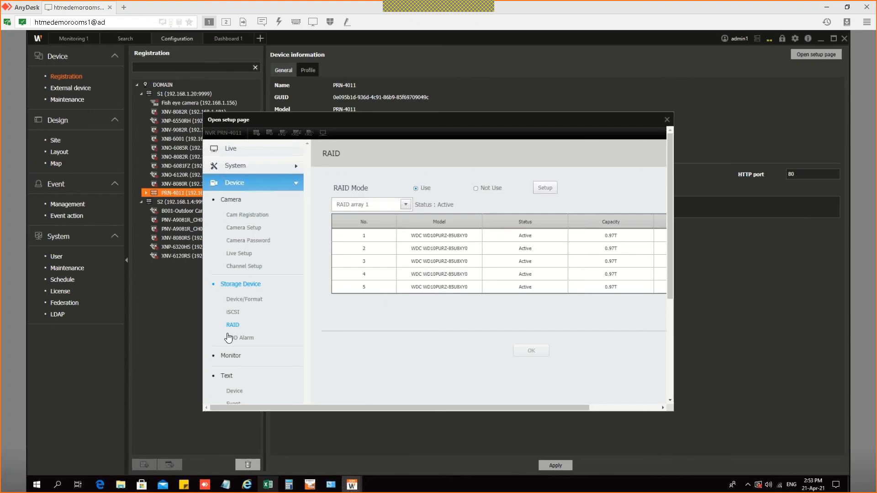
click(371, 273)
click(420, 248)
click(441, 260)
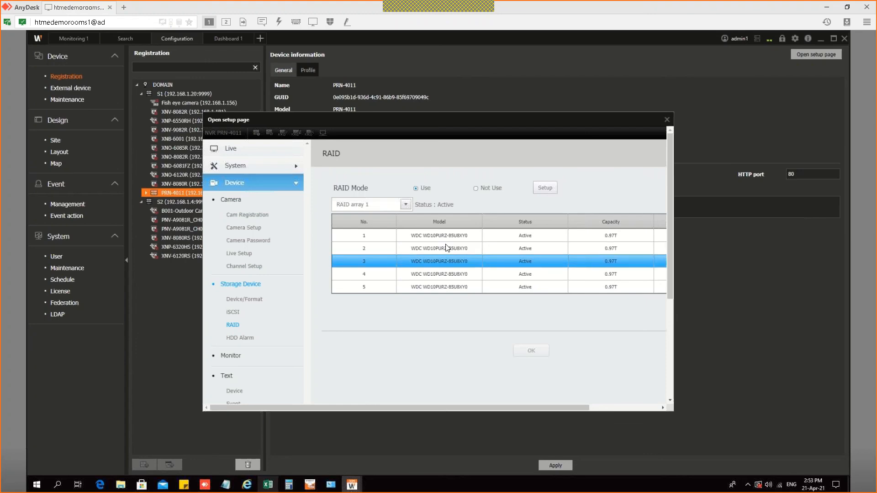
click(429, 236)
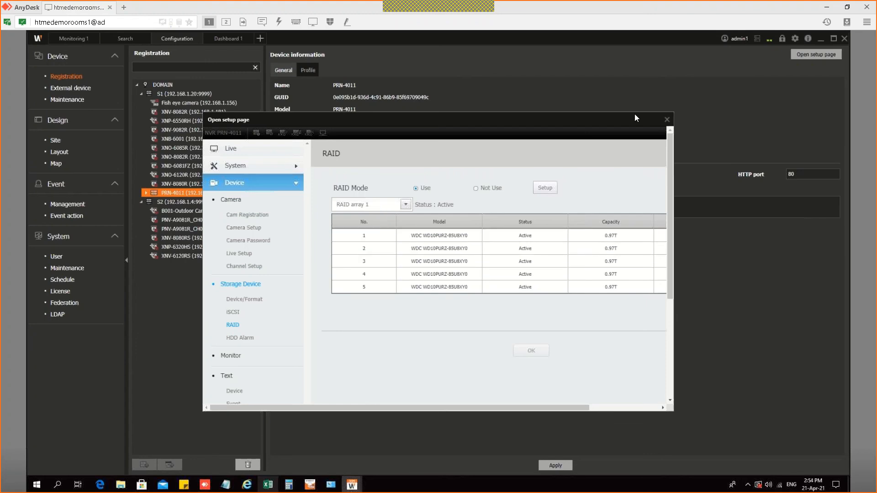
drag(484, 408, 554, 407)
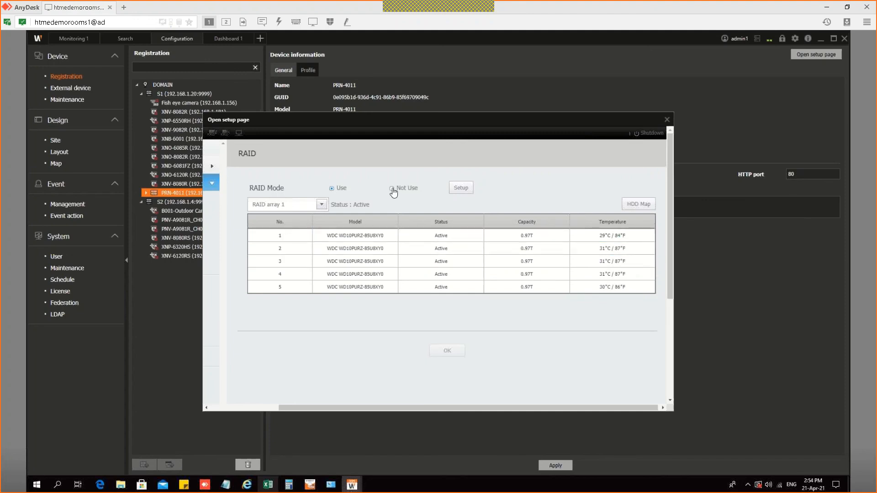
click(464, 191)
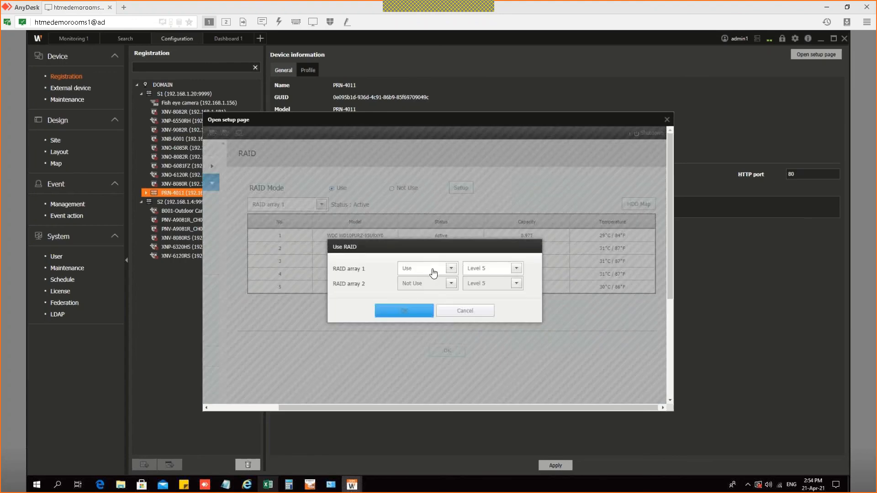
click(434, 271)
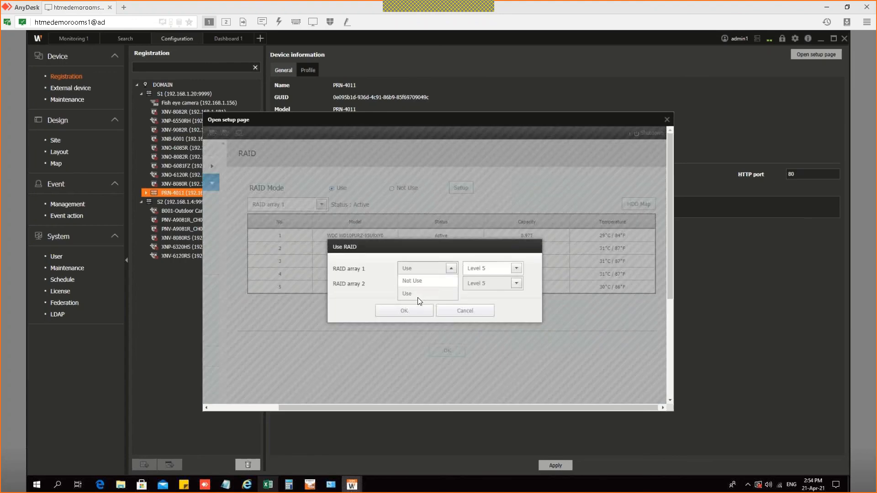
click(417, 298)
click(488, 268)
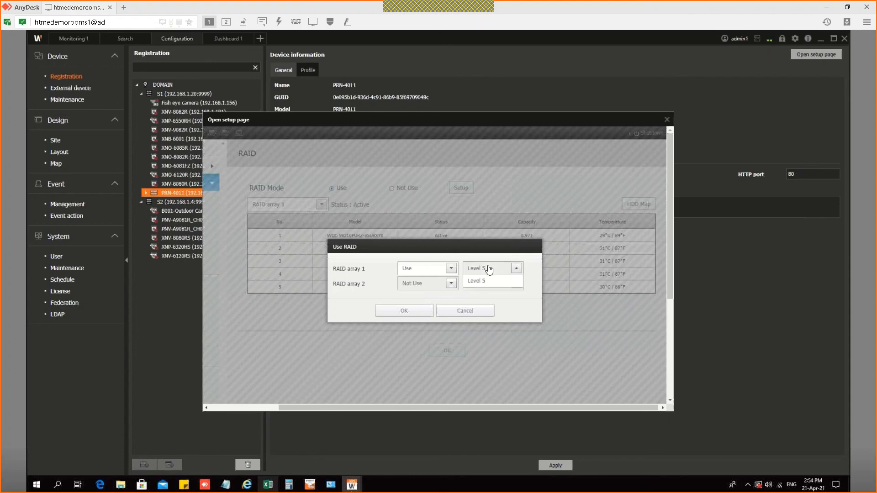
click(486, 279)
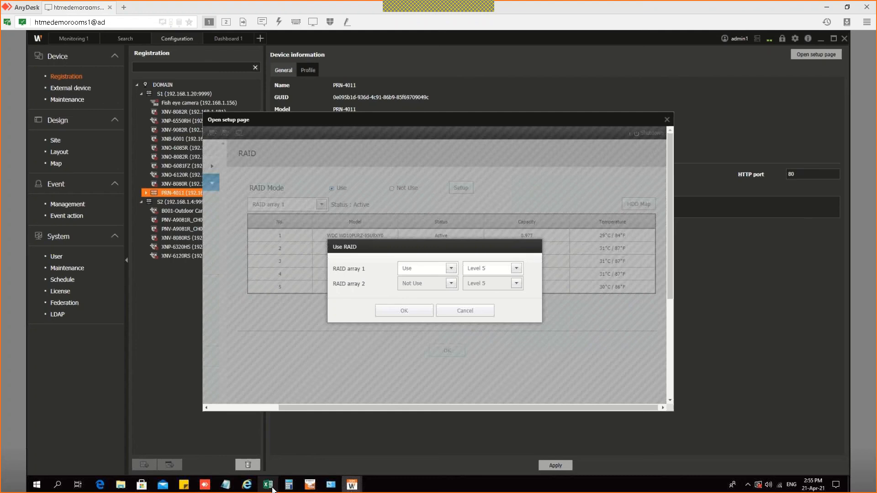
mouse_move(272, 489)
click(490, 270)
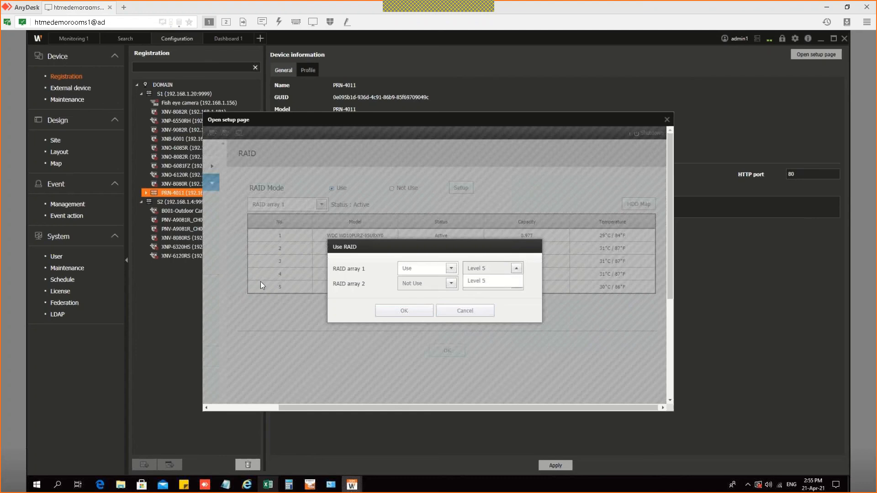
mouse_move(467, 12)
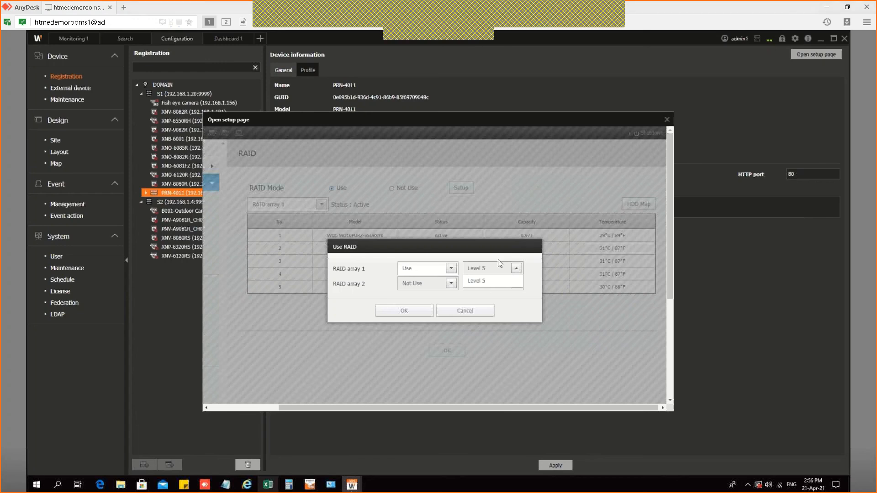
click(418, 285)
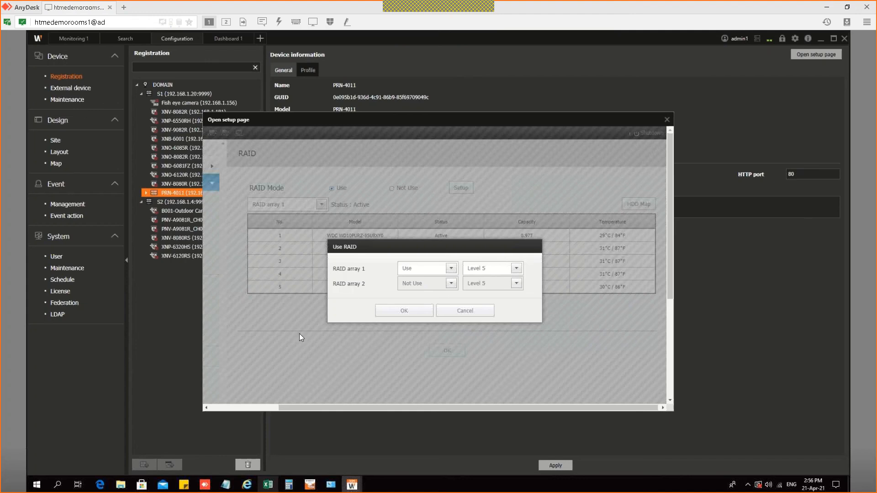
Step: Cancel Use RAID, view the disks of RAID arrays 2 and 1, then close the setup page
click(460, 314)
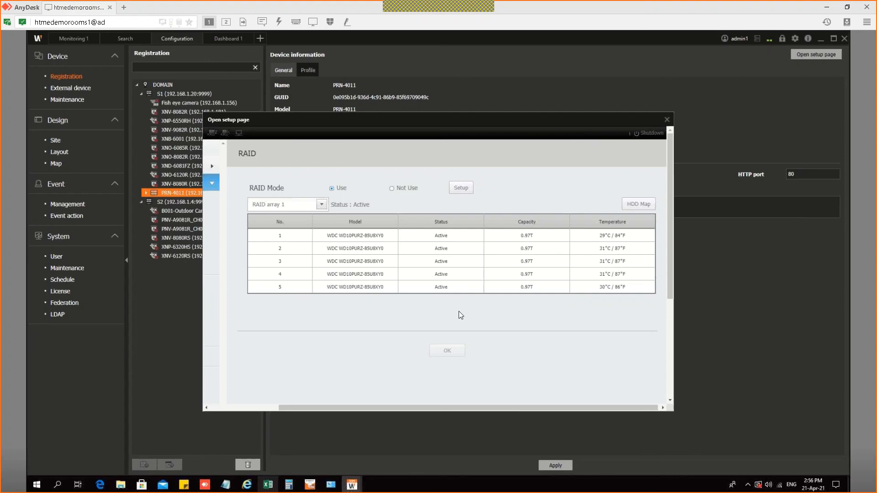
click(320, 205)
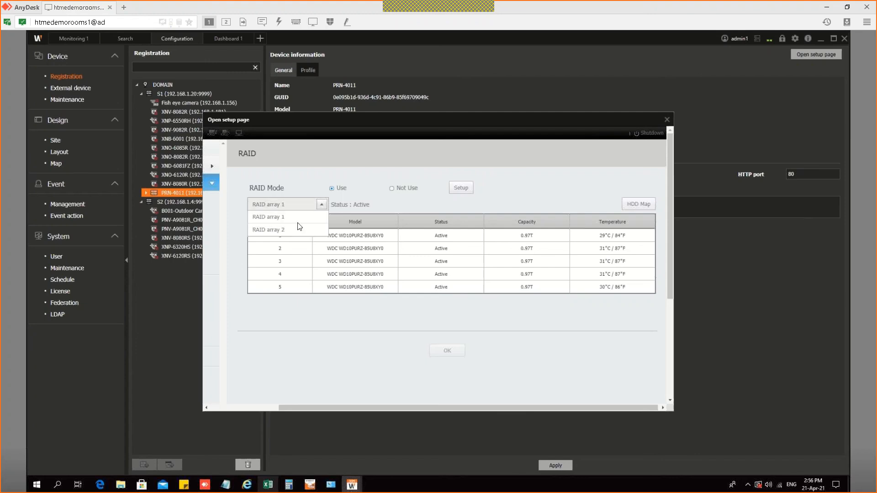
click(281, 228)
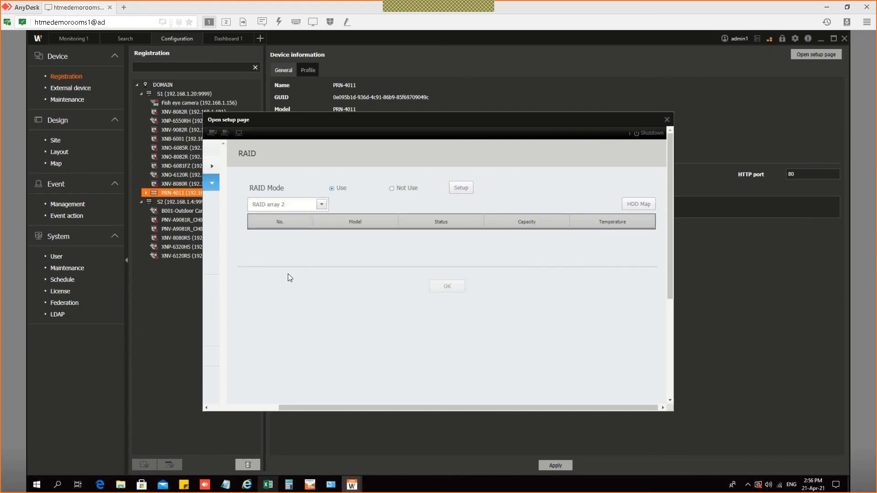
click(302, 205)
click(293, 218)
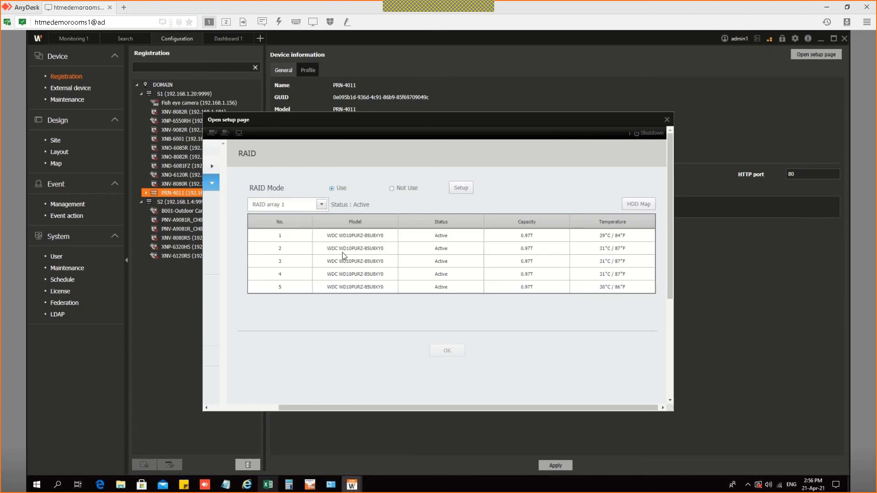
click(666, 120)
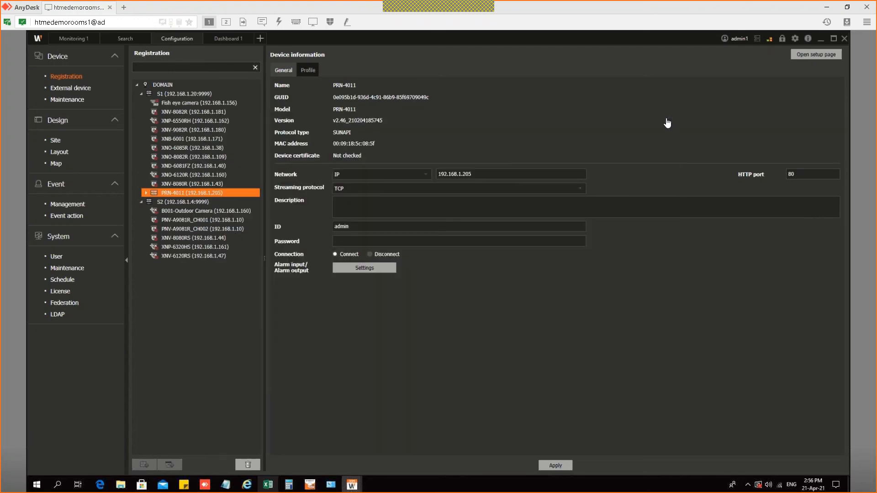
Step: Minimize the SSM Console window to reveal the PC 01 desktop
click(822, 39)
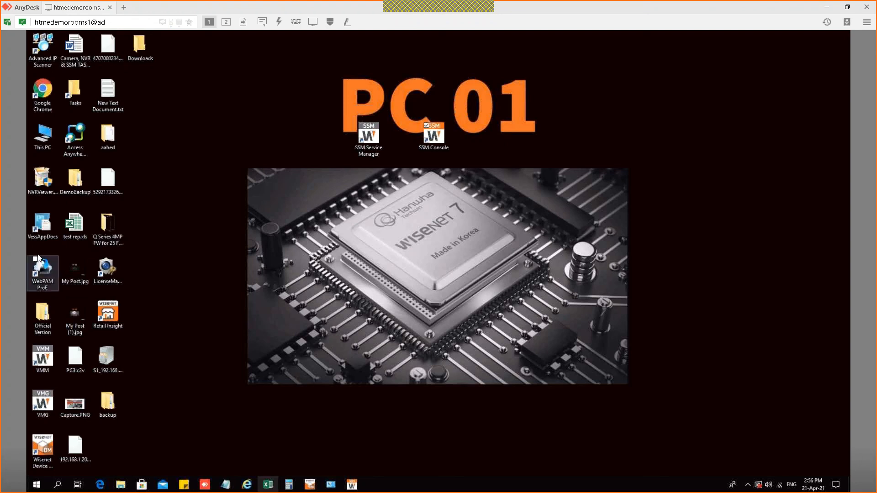
Step: Launch WebPAM ProE at localhost:8443 past the certificate warning and maximize Internet Explorer
click(46, 277)
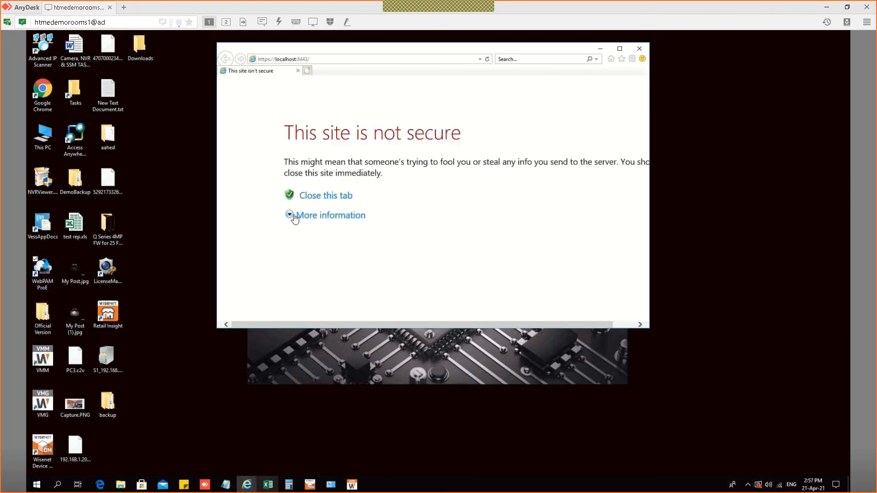
click(309, 219)
click(343, 284)
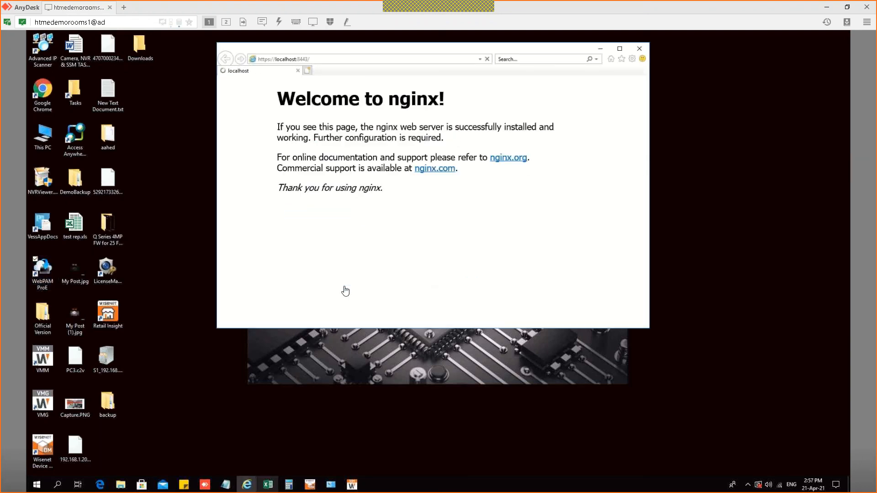
click(620, 49)
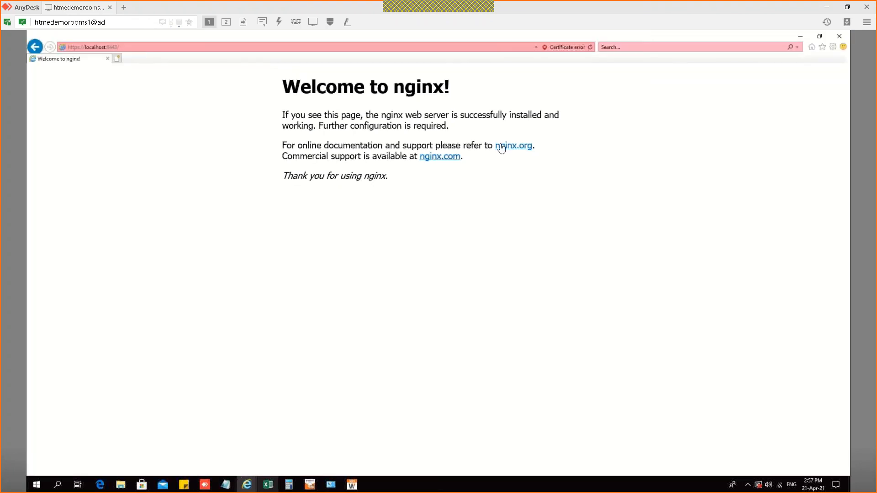
Step: Leave the address unchanged, go back to the previous page, and minimize the browser
click(153, 48)
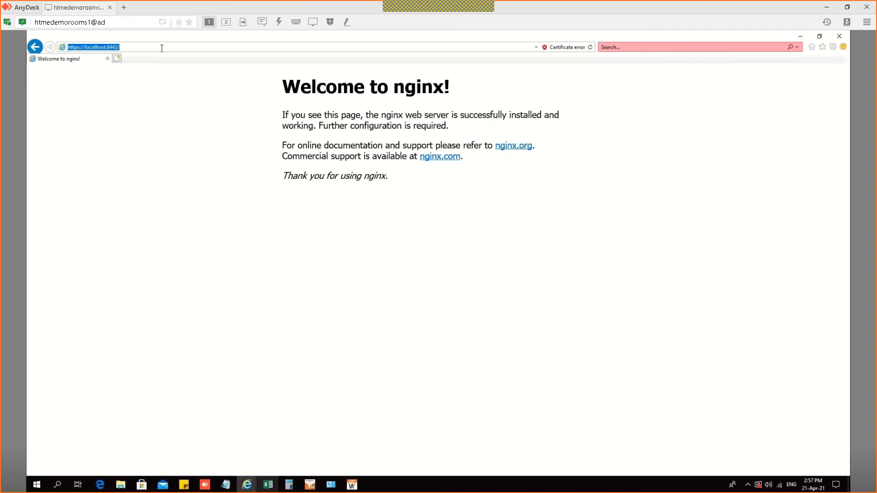
key(Escape)
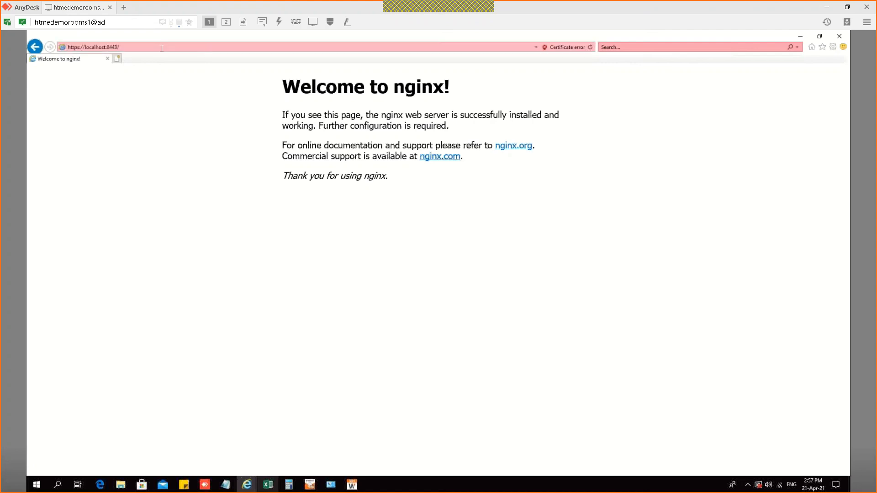
click(35, 47)
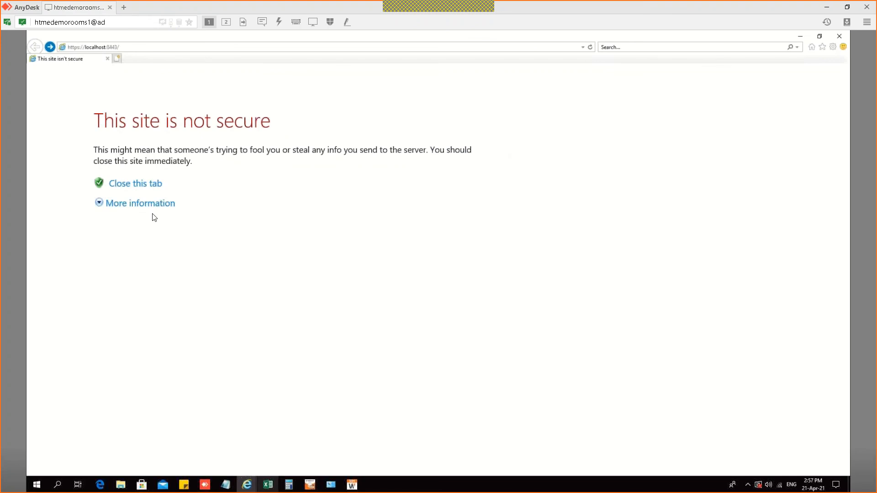
click(800, 36)
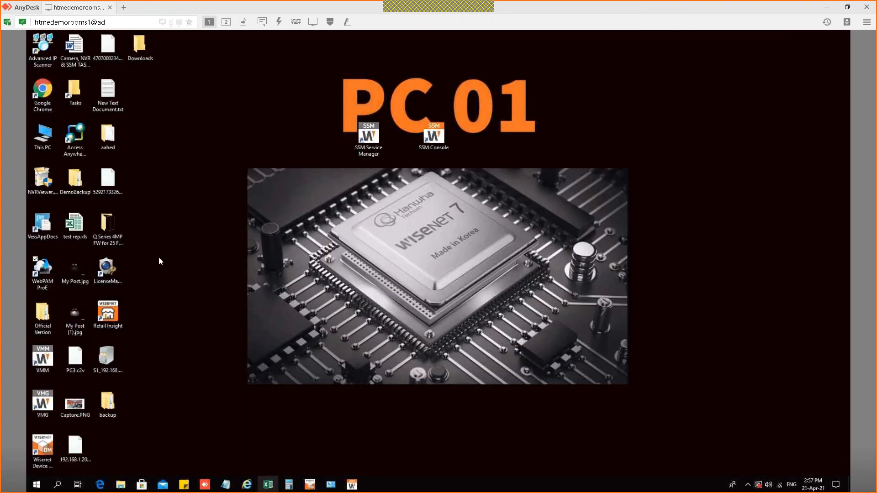
Step: From the backup folder, review drives C: to F: under This PC, then minimise Explorer
double_click(111, 403)
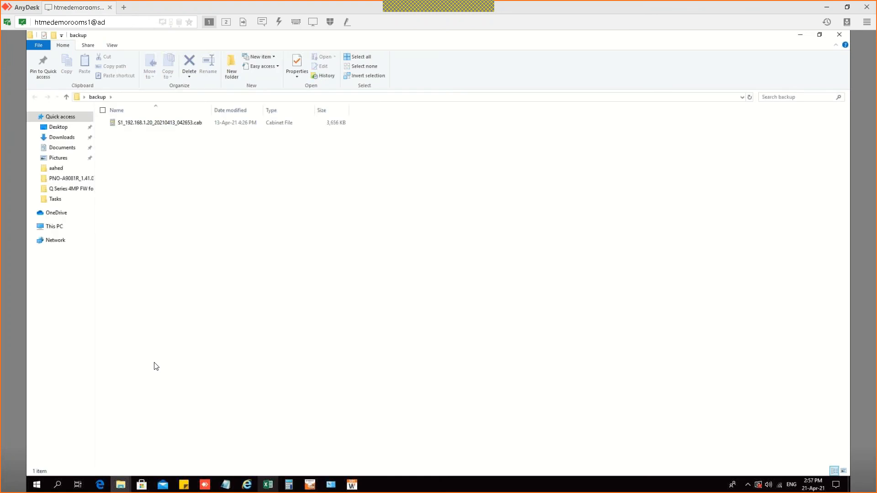
click(57, 227)
click(300, 197)
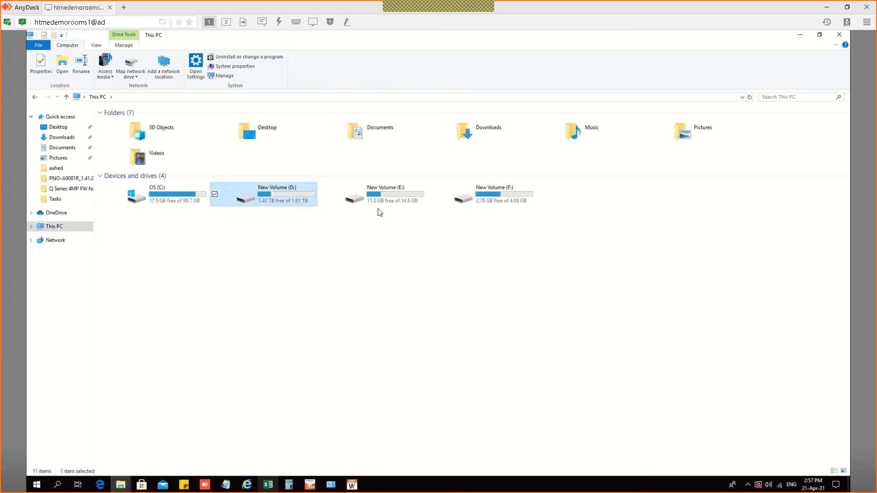
click(441, 193)
click(525, 177)
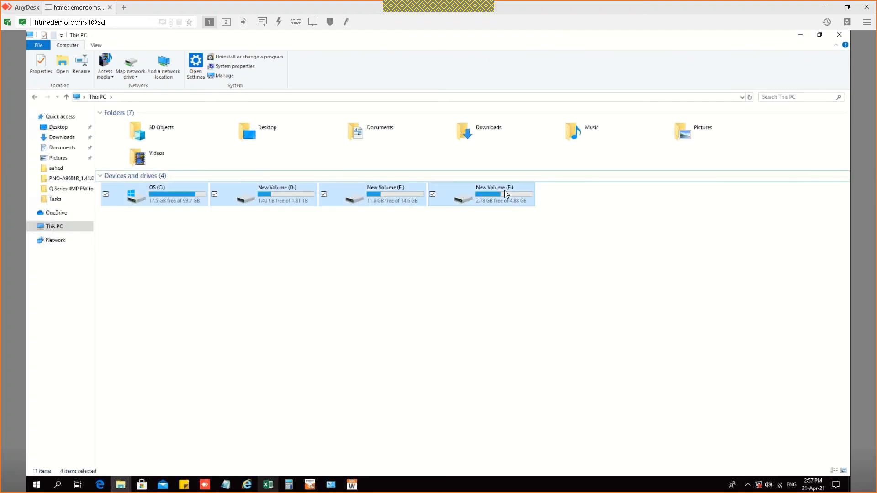
click(505, 190)
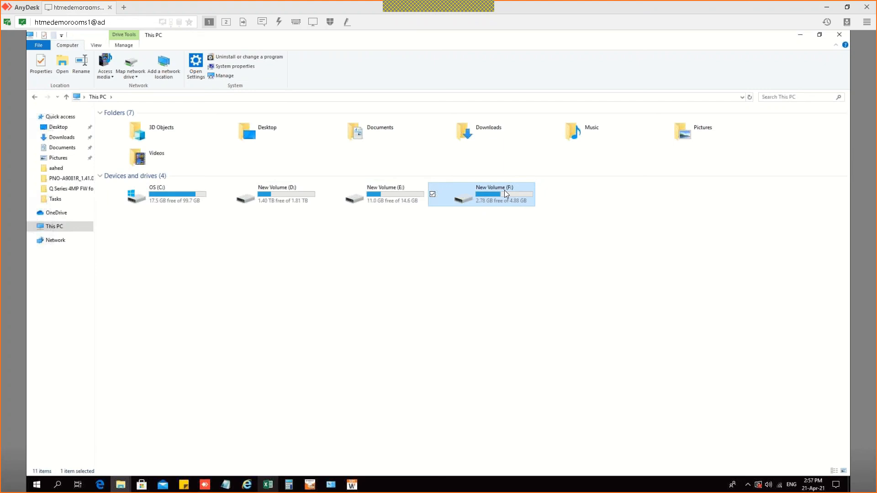
click(323, 194)
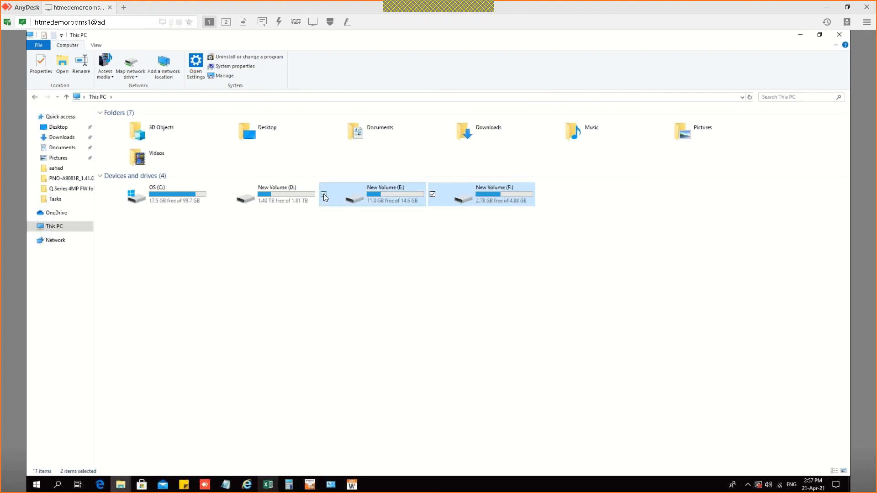
click(800, 35)
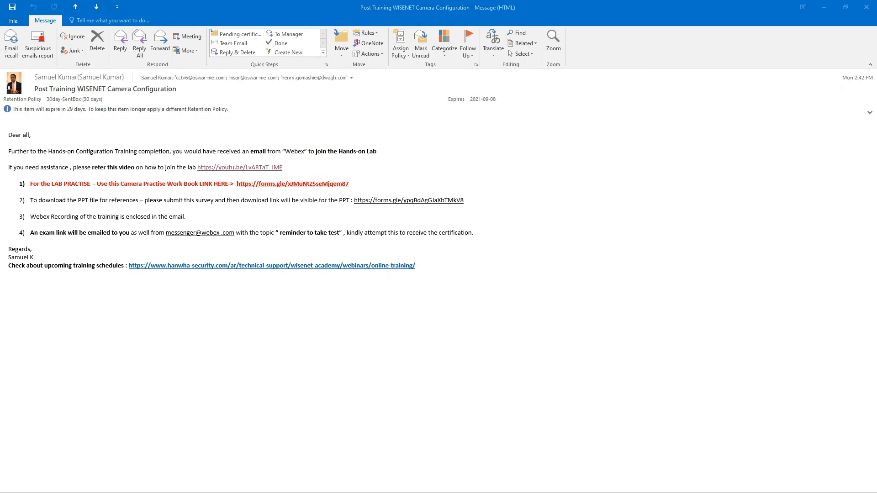
Step: Follow the youtu.be video link on joining the lab in the Post Training WISENET email
click(223, 166)
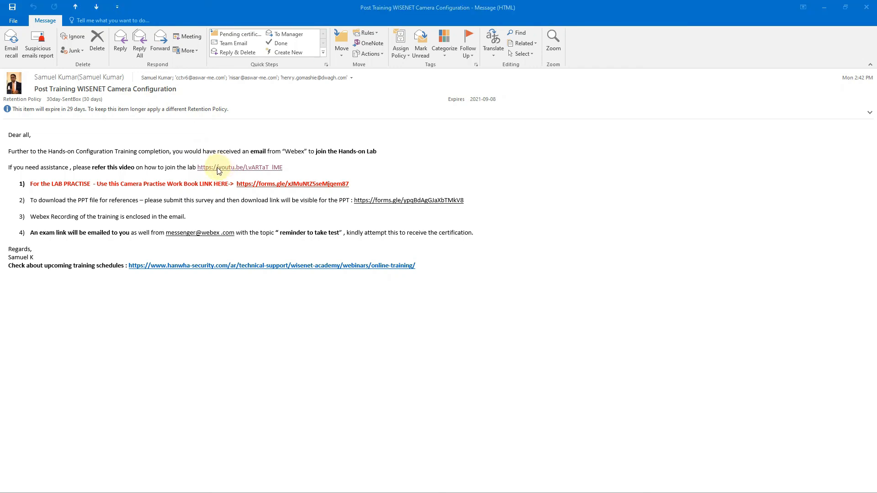